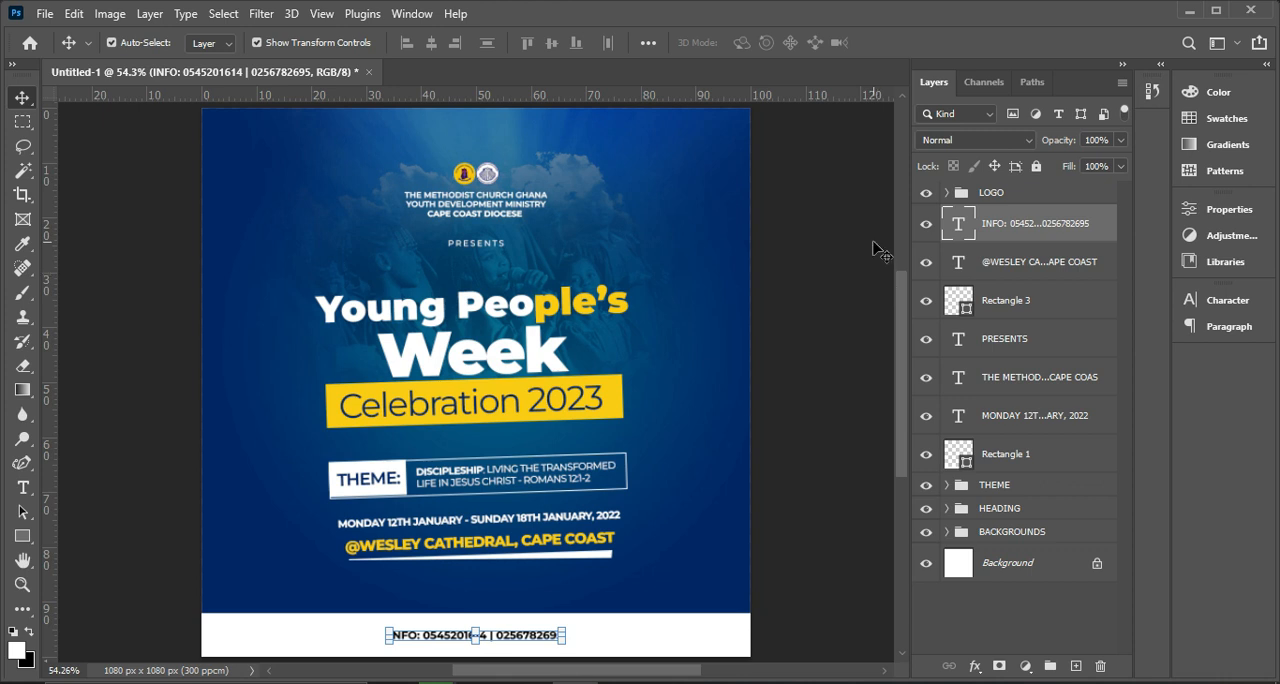
Review the source images in the ASGN 2 folder, return to the finished flyer document and deselect its layers.
left_click(660, 682)
left_click(484, 682)
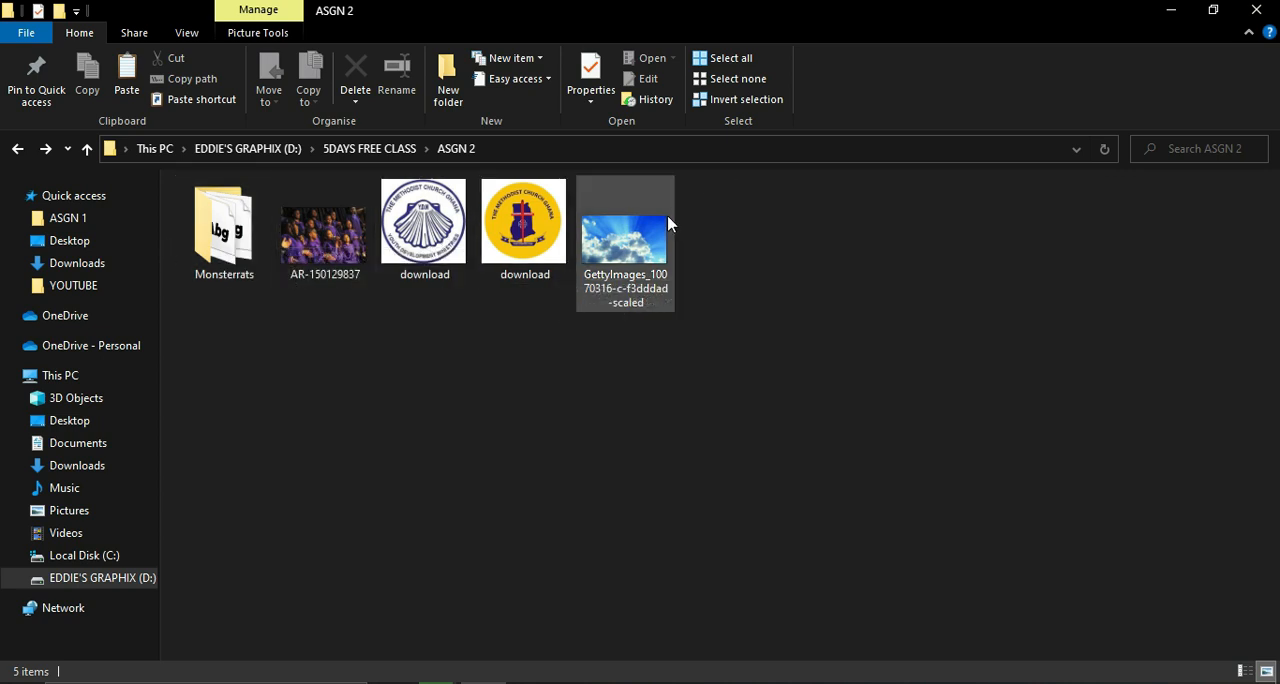
left_click(578, 682)
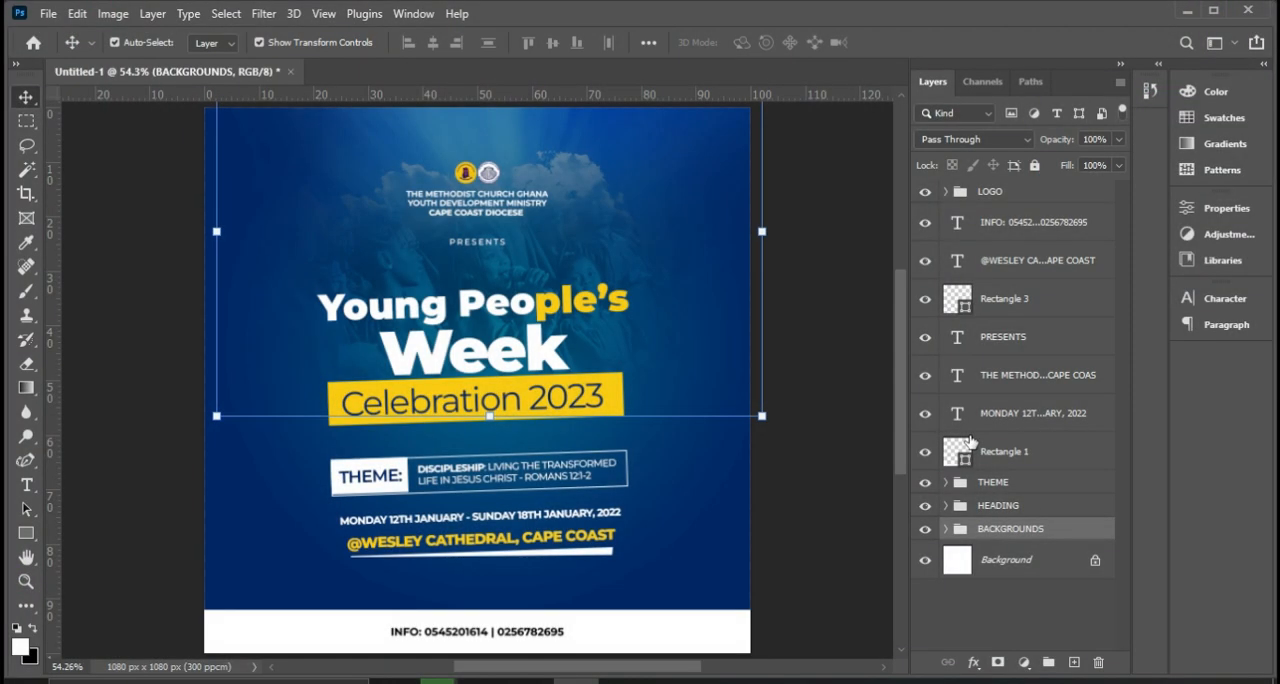
left_click(868, 470)
left_click(868, 470)
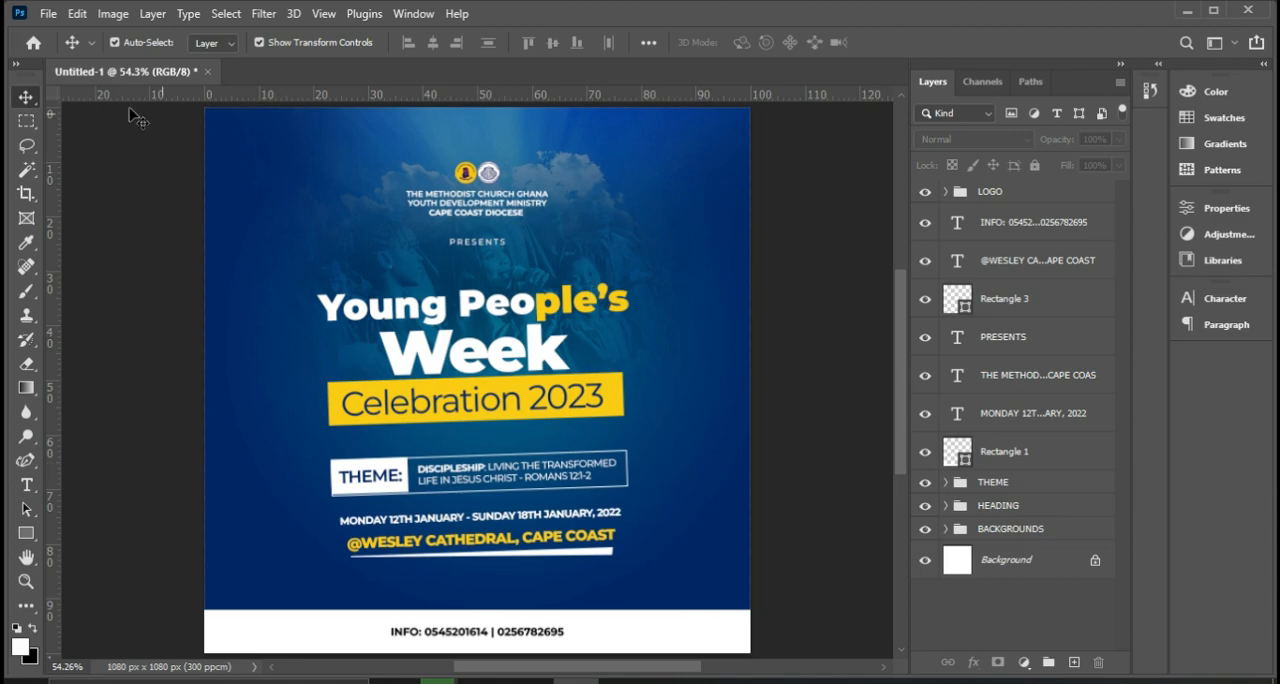
Go to the home screen and start a new document.
left_click(31, 45)
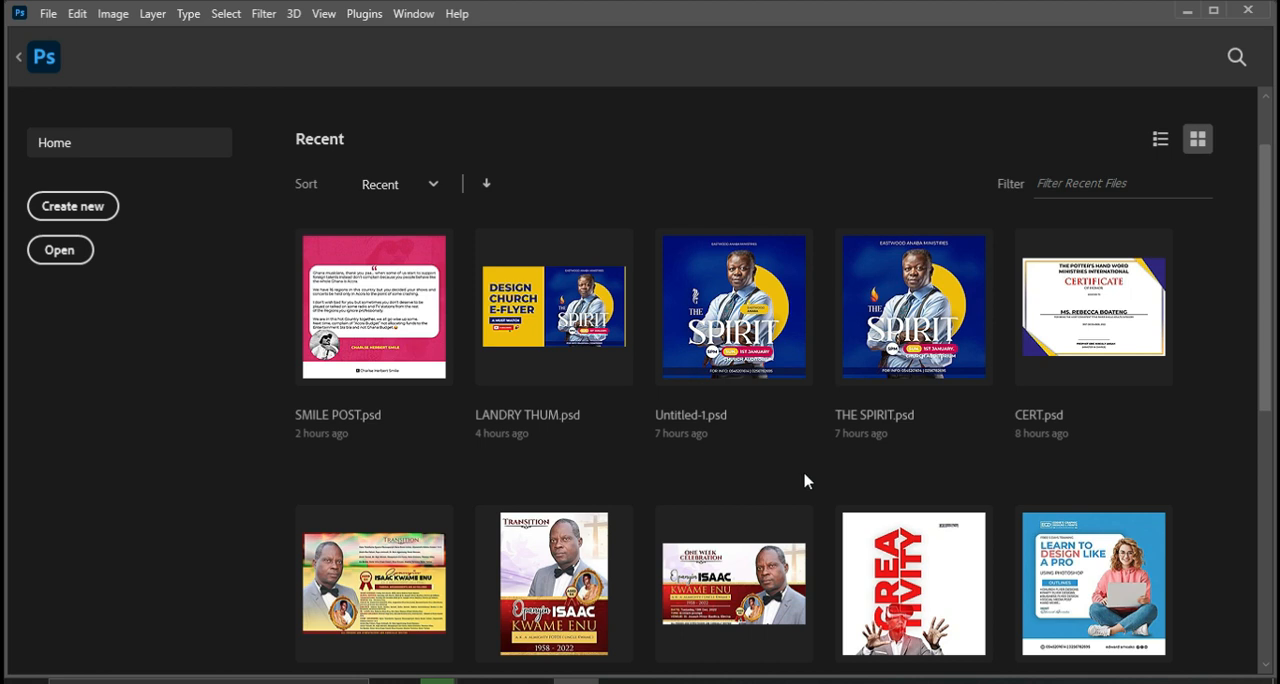
scroll(880, 486, "down", 1)
scroll(714, 466, "up", 1)
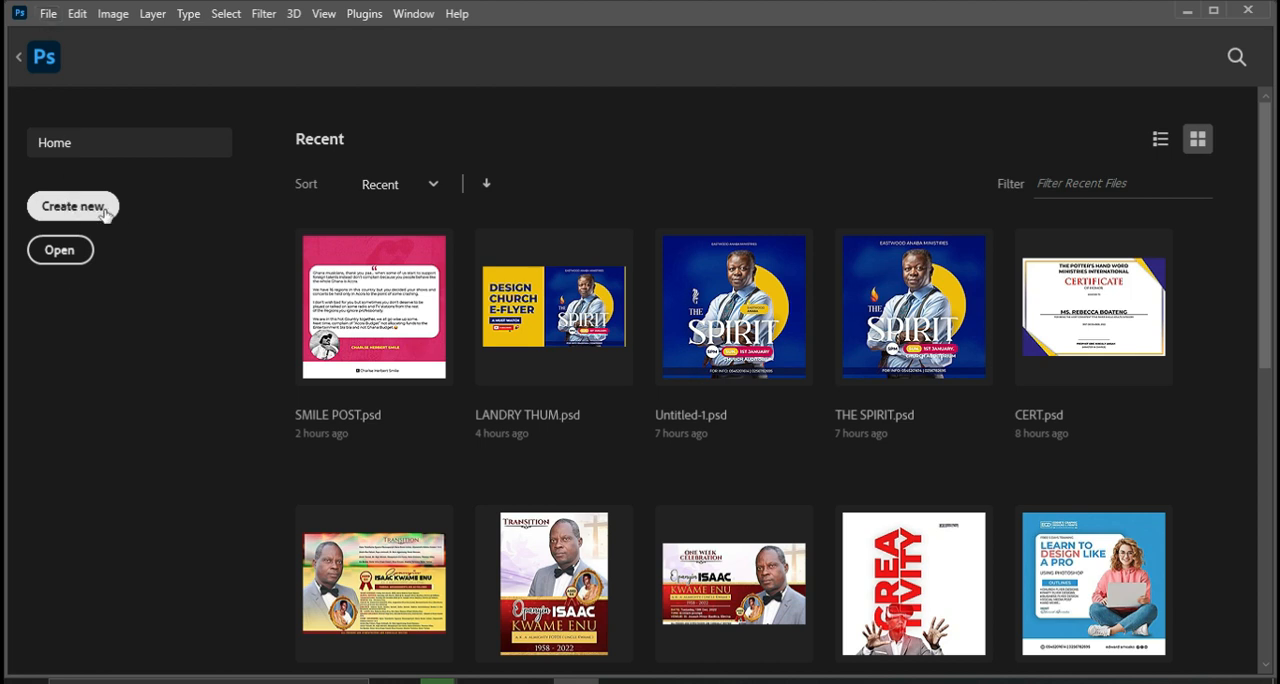
left_click(45, 16)
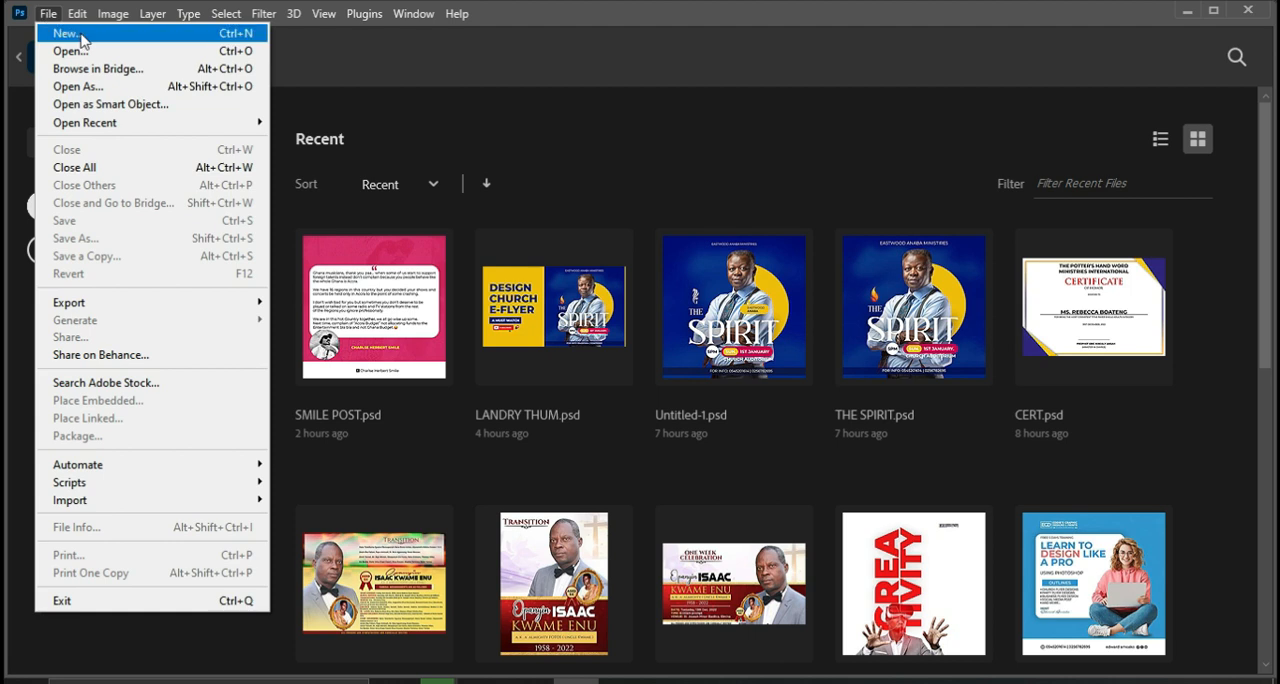
left_click(82, 36)
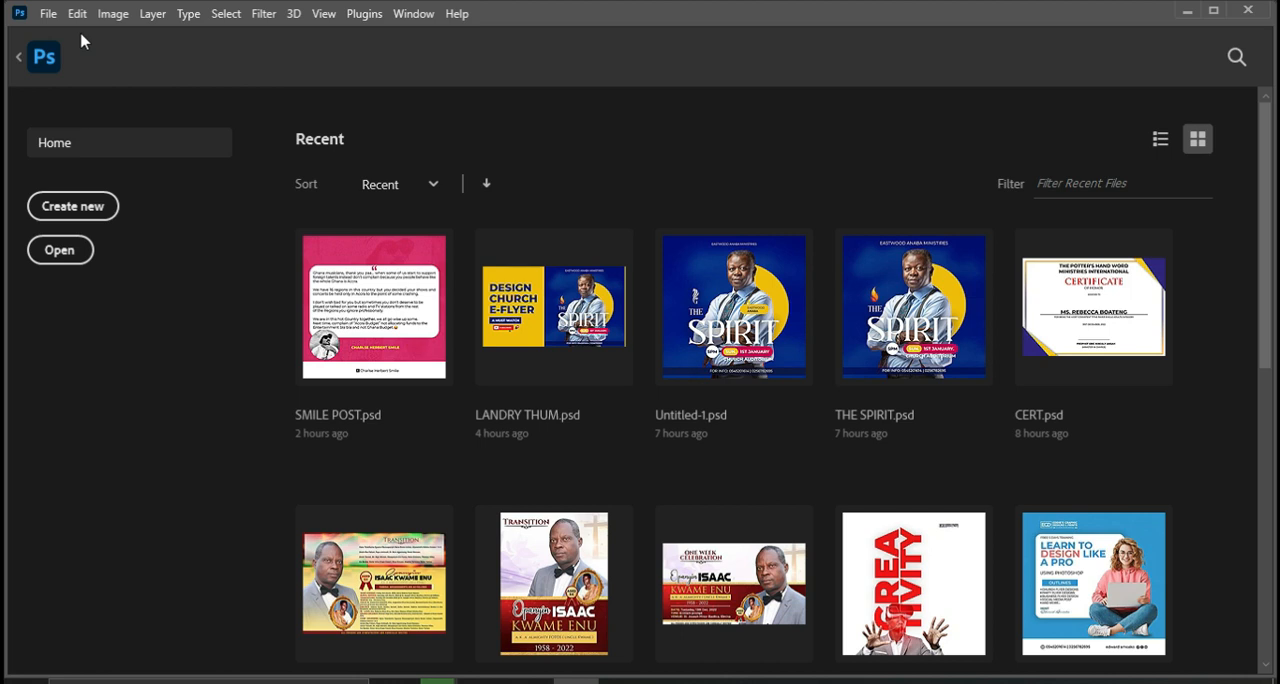
View the reference design METHODIST FLYER.jpg and return to the new document settings.
left_click(668, 680)
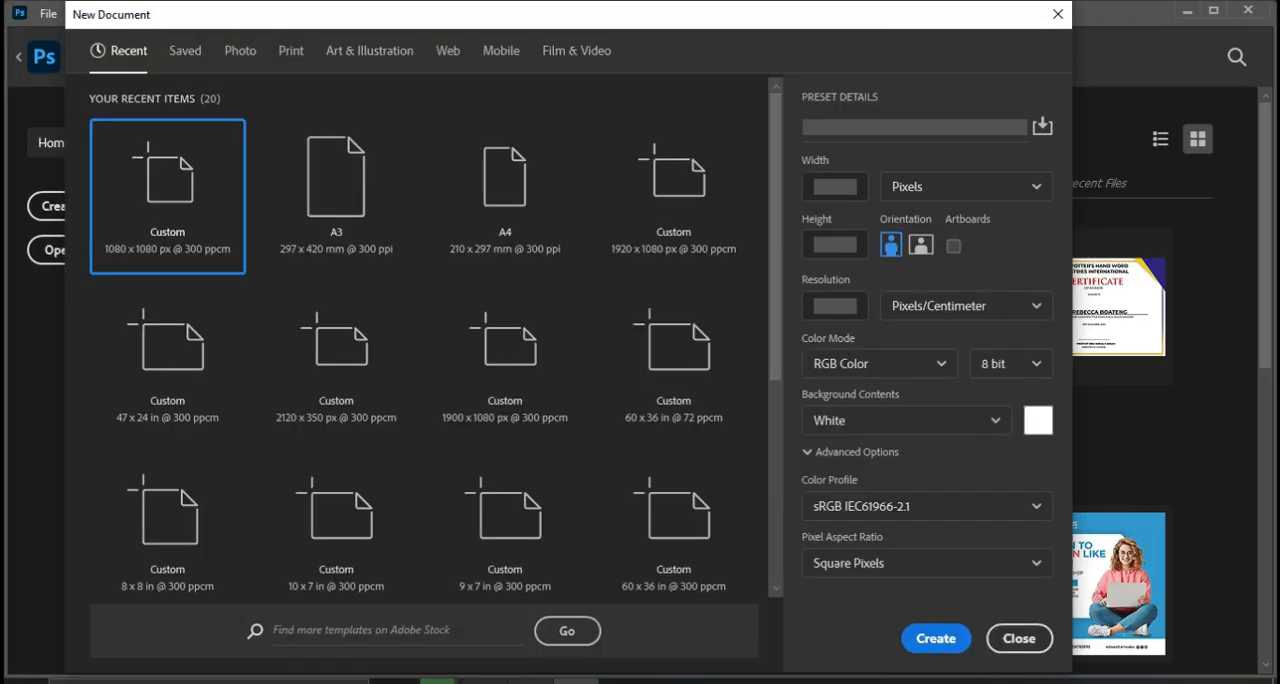
left_click(668, 680)
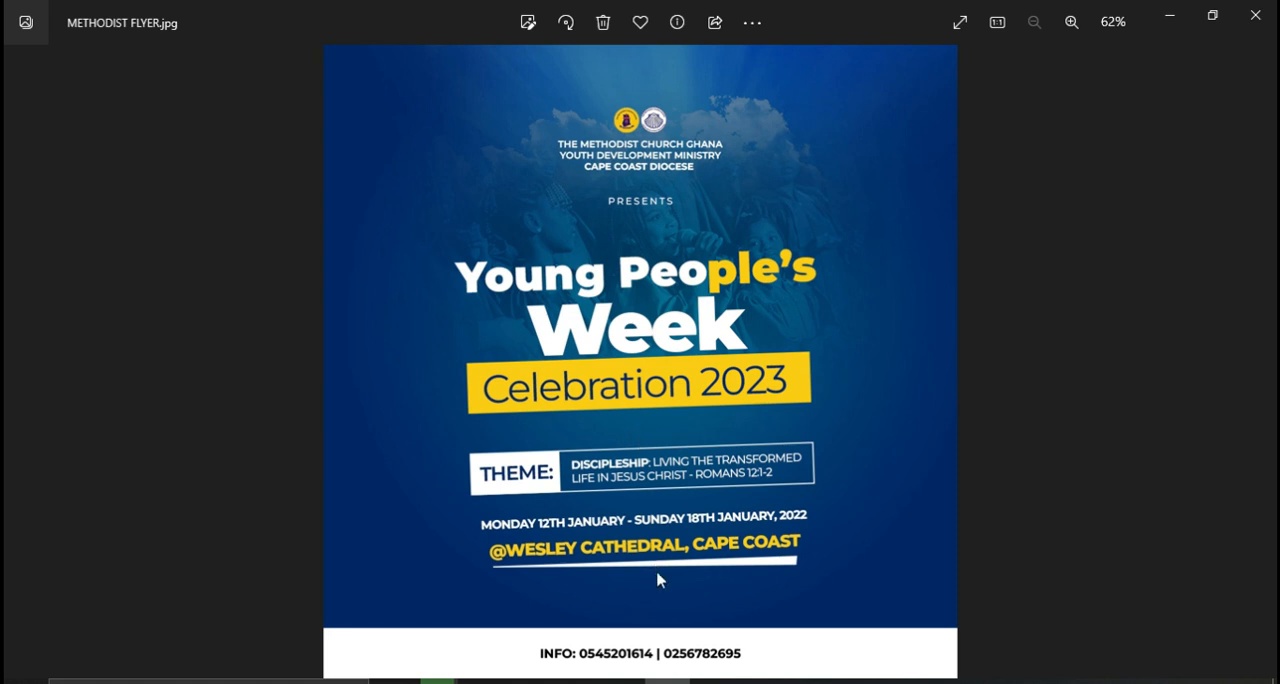
mouse_move(679, 681)
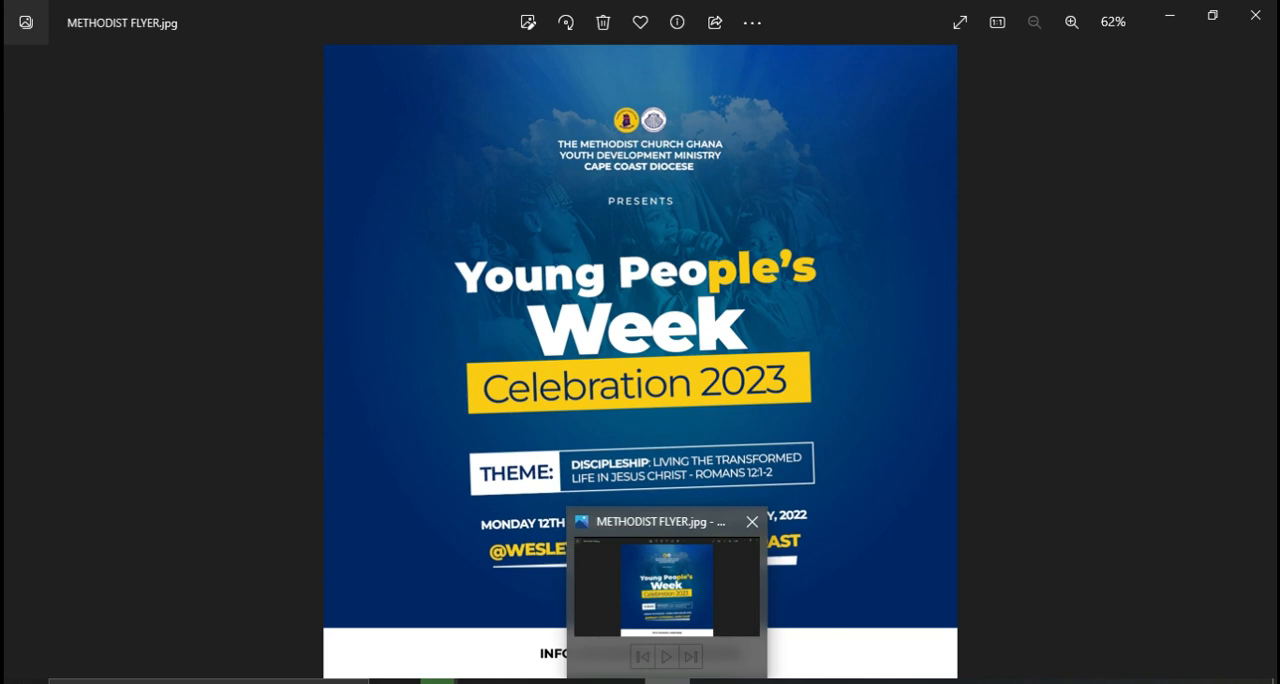
left_click(672, 681)
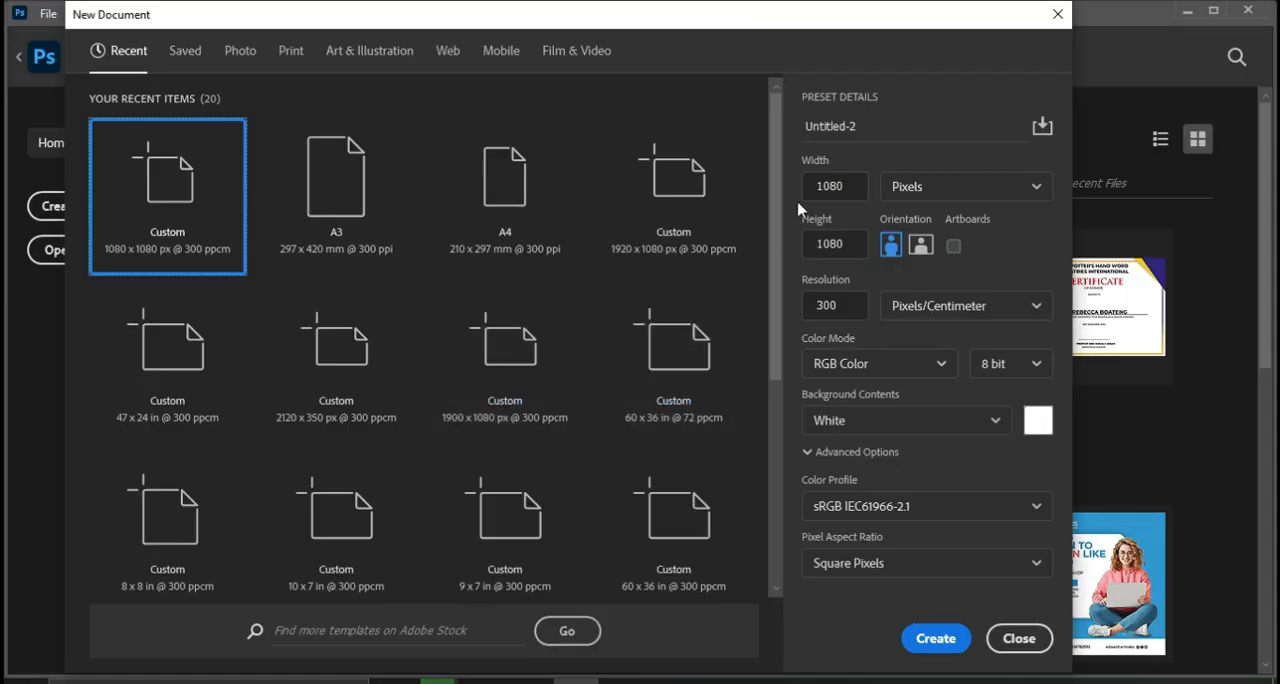
Create a document named YOUTH E-FLYER, 1080 x 1080 pixels at 300 pixels/centimeter, in RGB Color with a white background.
left_click(875, 126)
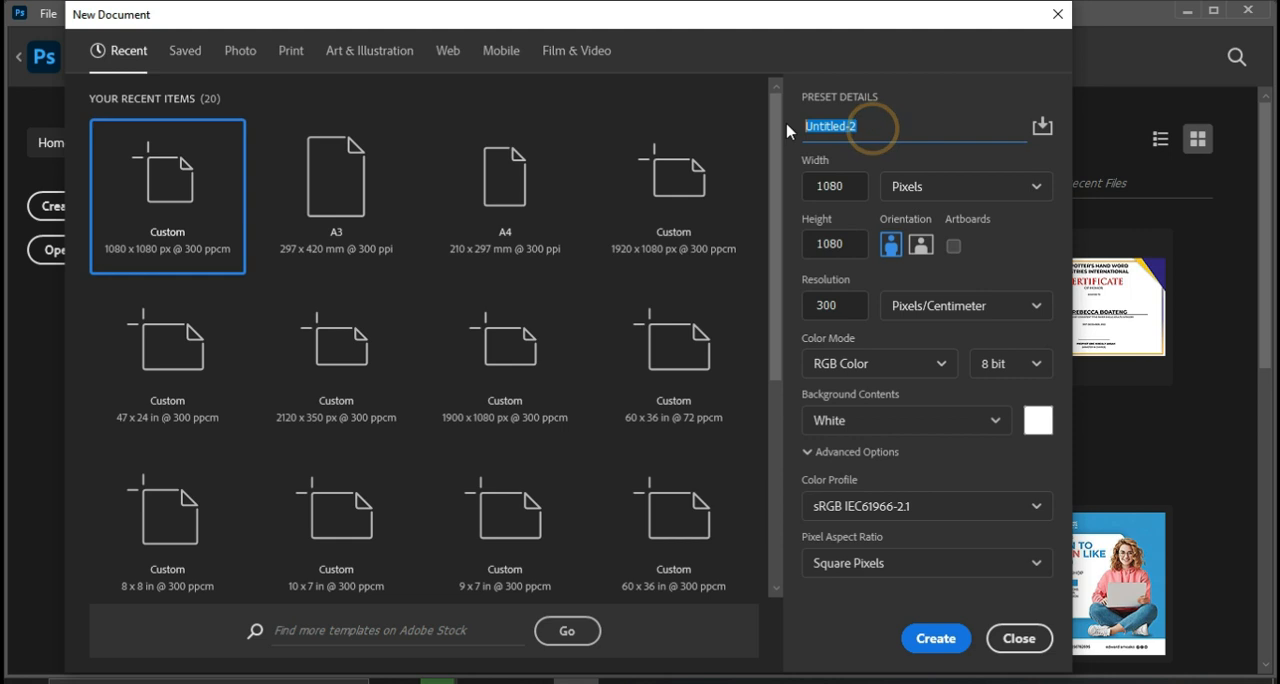
type("YOUTH E-FLYER")
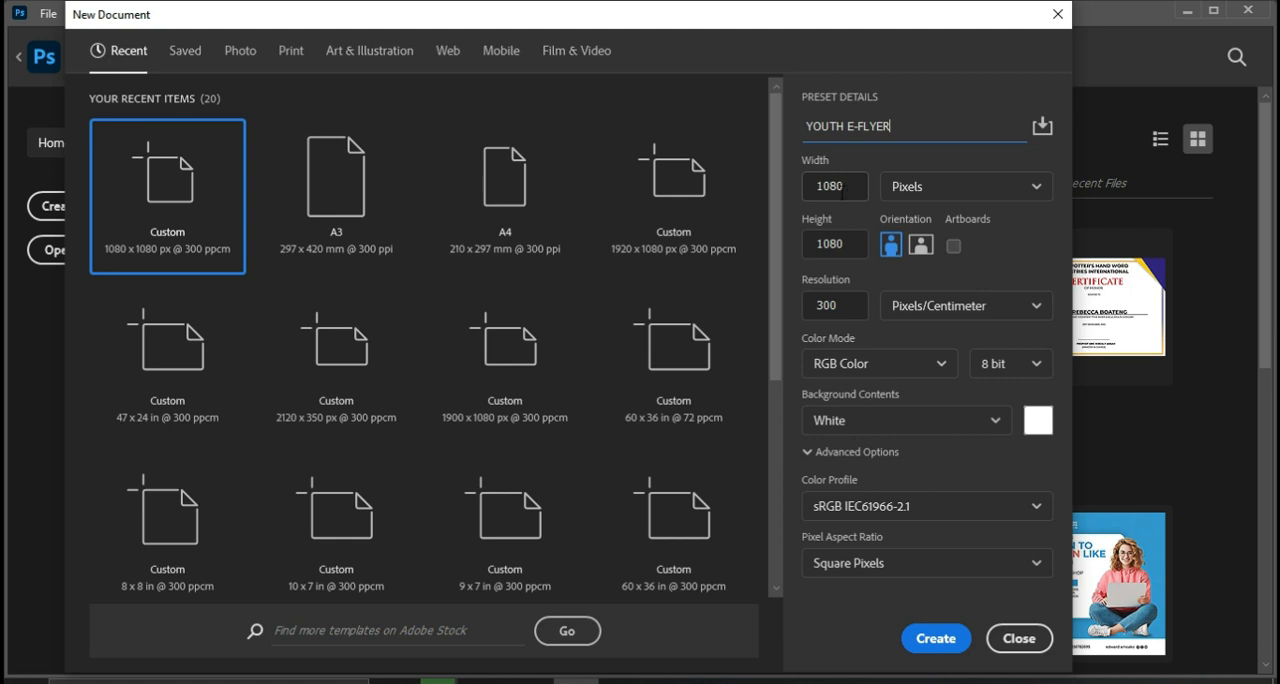
left_click(1042, 192)
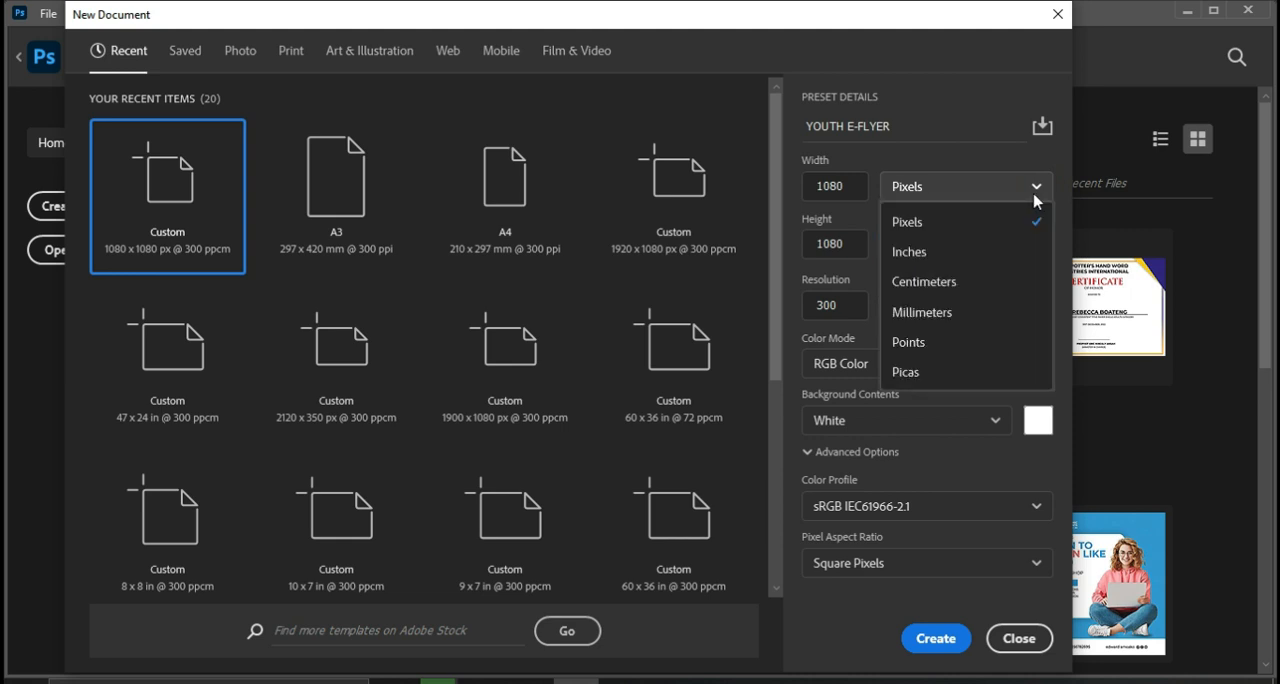
left_click(1034, 193)
left_click(983, 193)
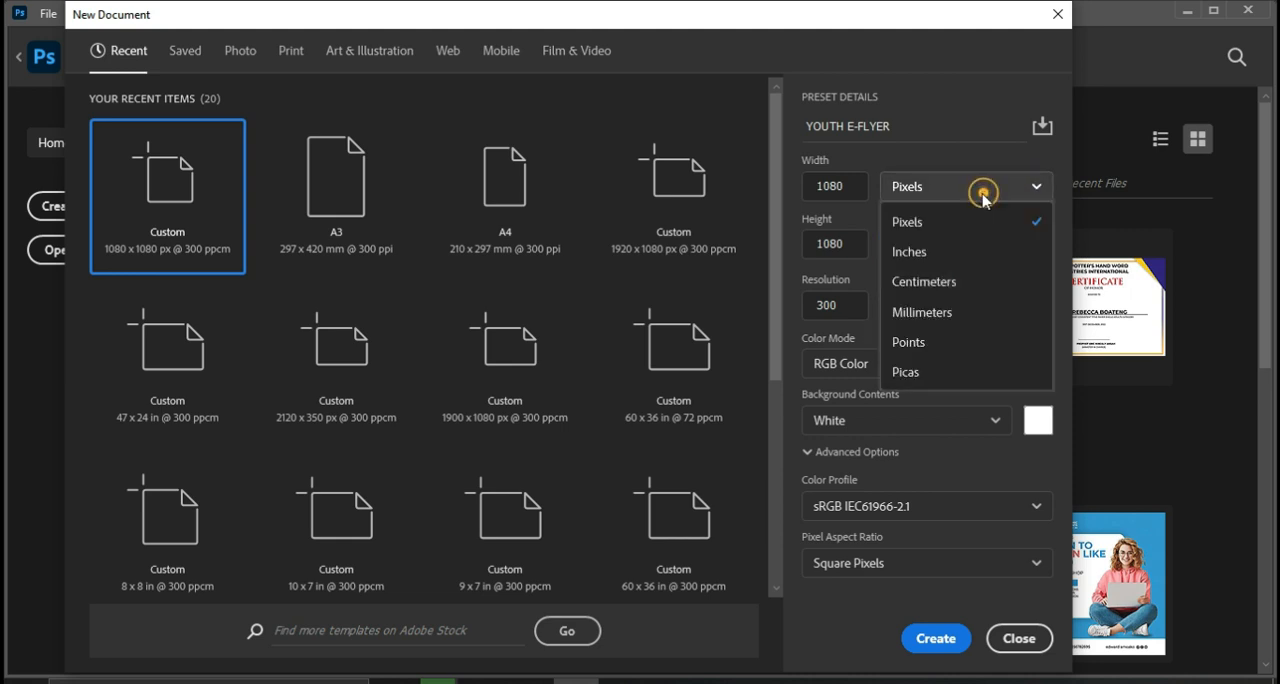
left_click(924, 221)
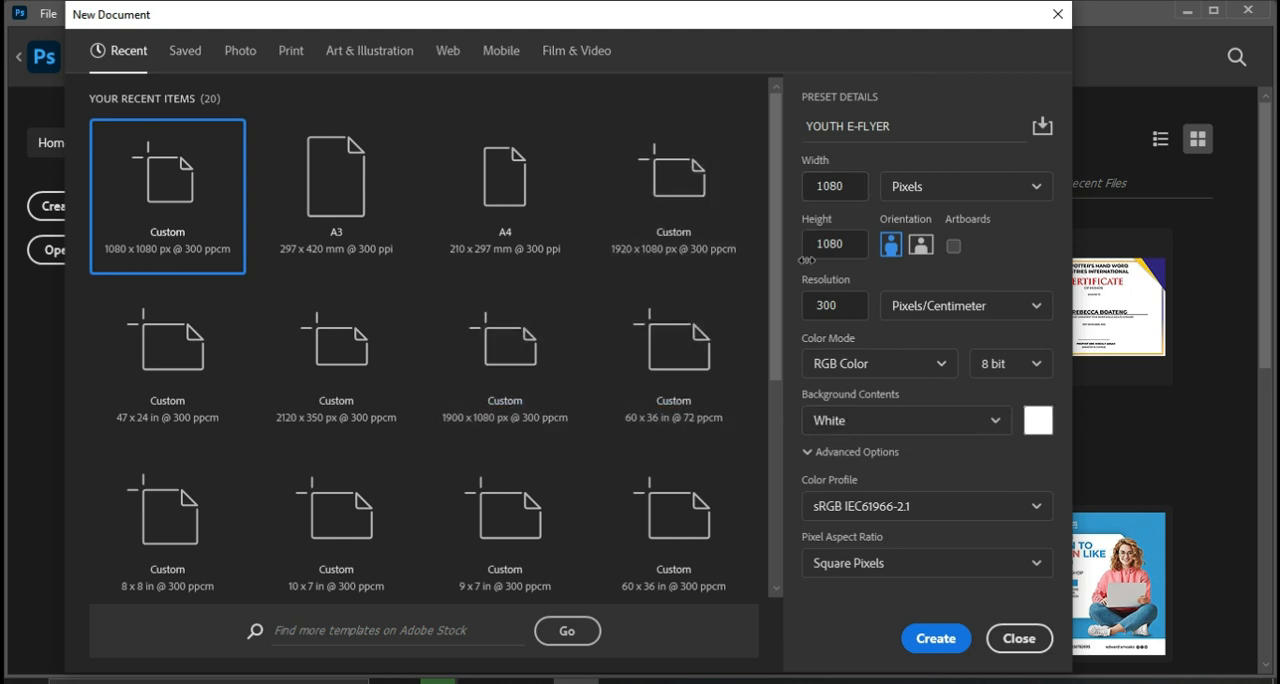
double_click(858, 182)
left_click(845, 240)
left_click(842, 306)
left_click(937, 637)
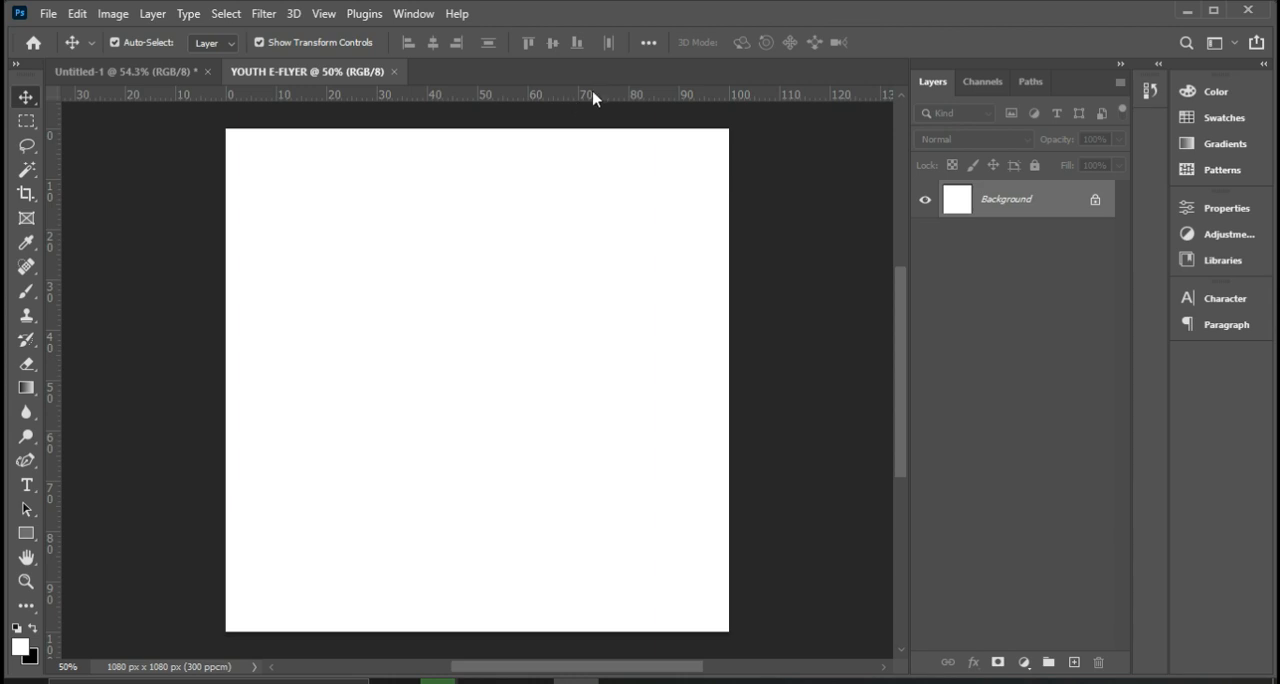
Set the ruler units to pixels.
left_click(323, 14)
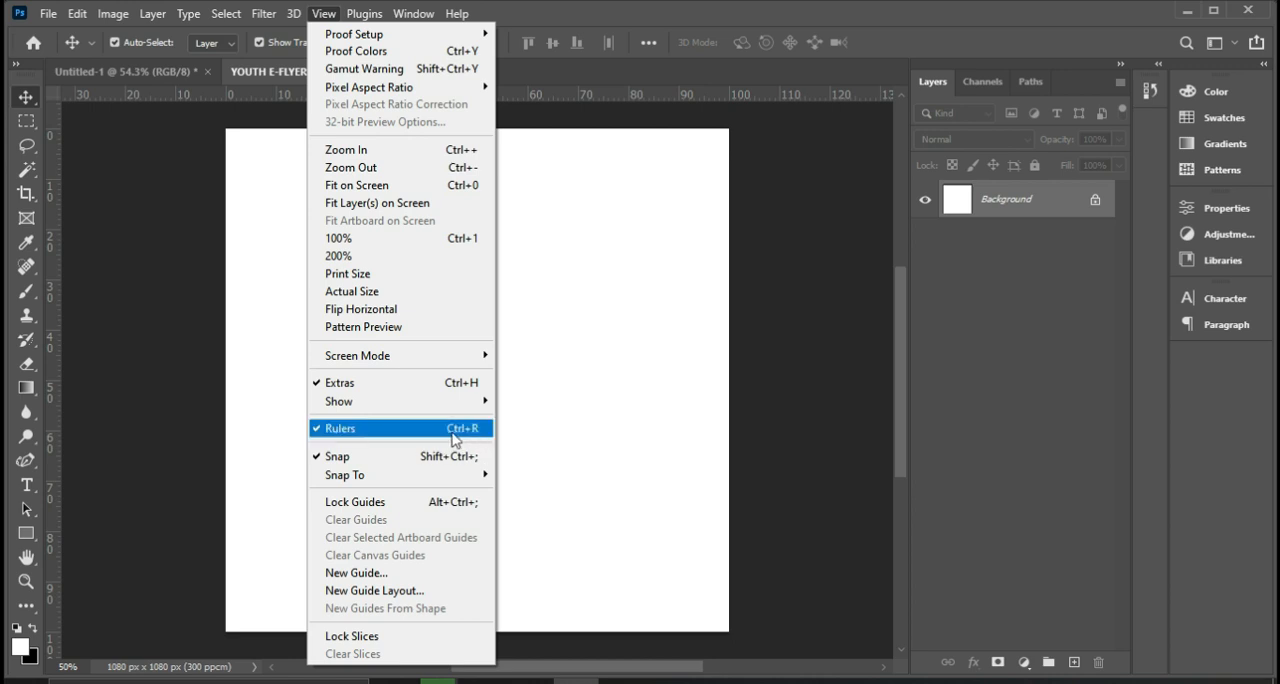
left_click(808, 246)
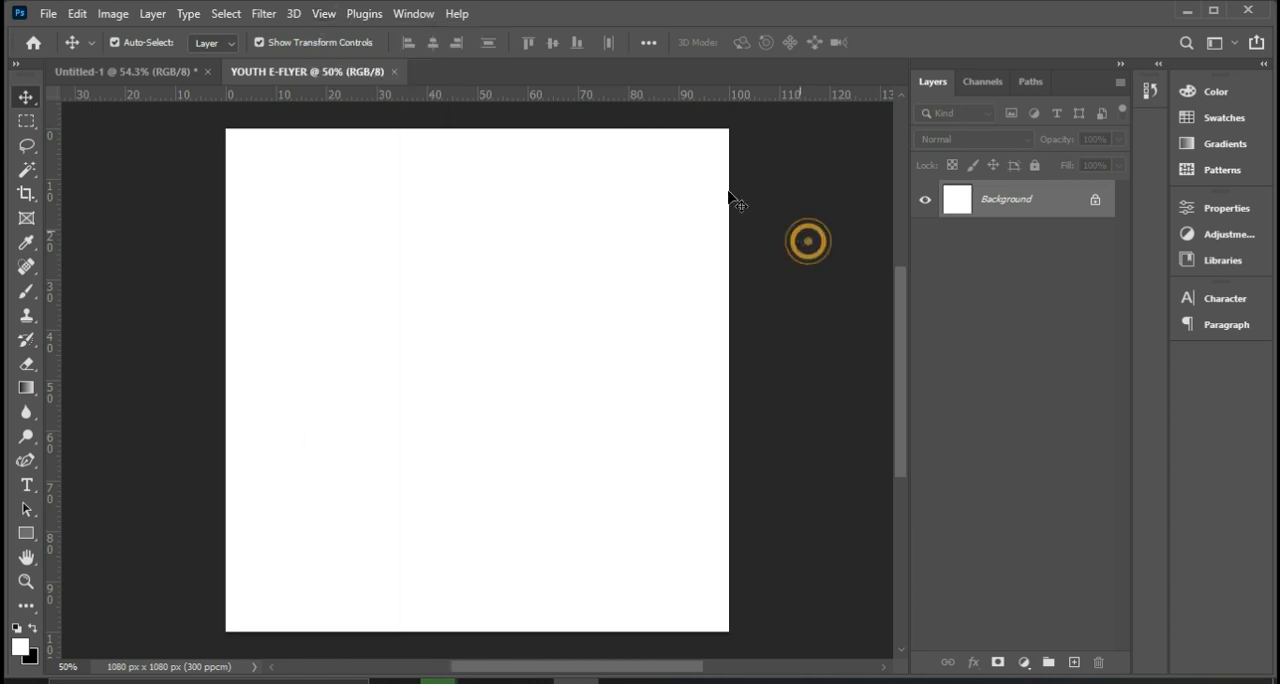
right_click(587, 97)
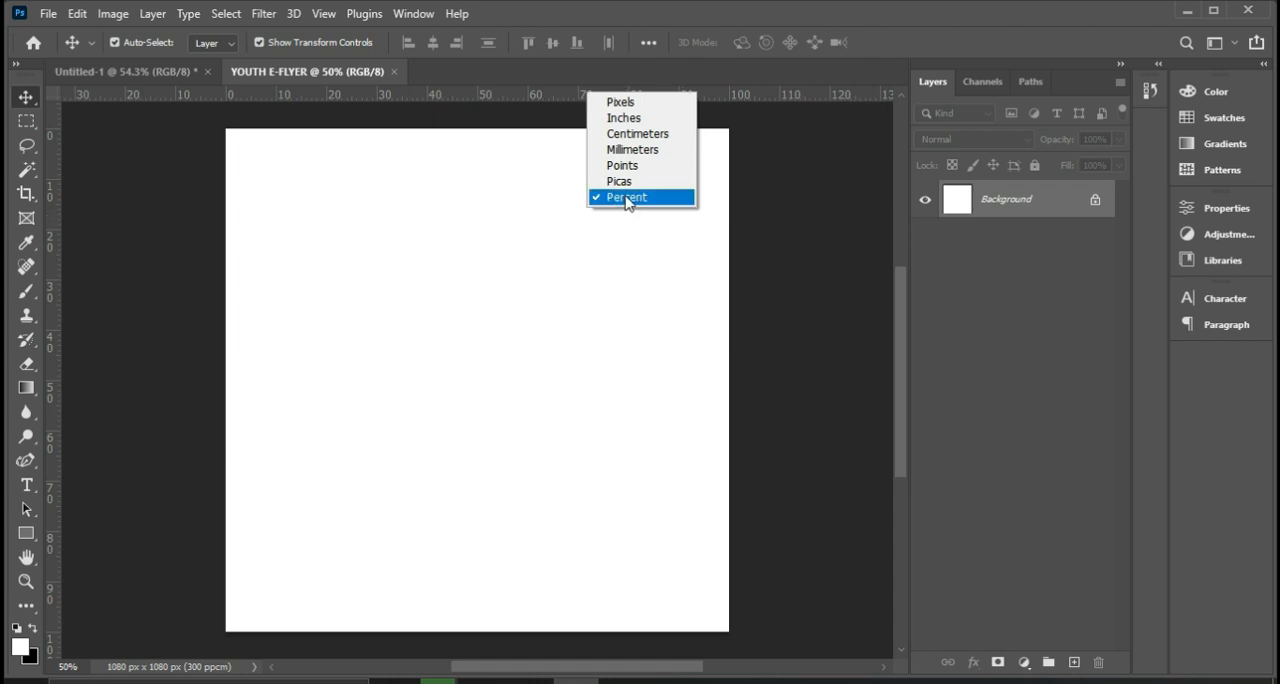
left_click(612, 102)
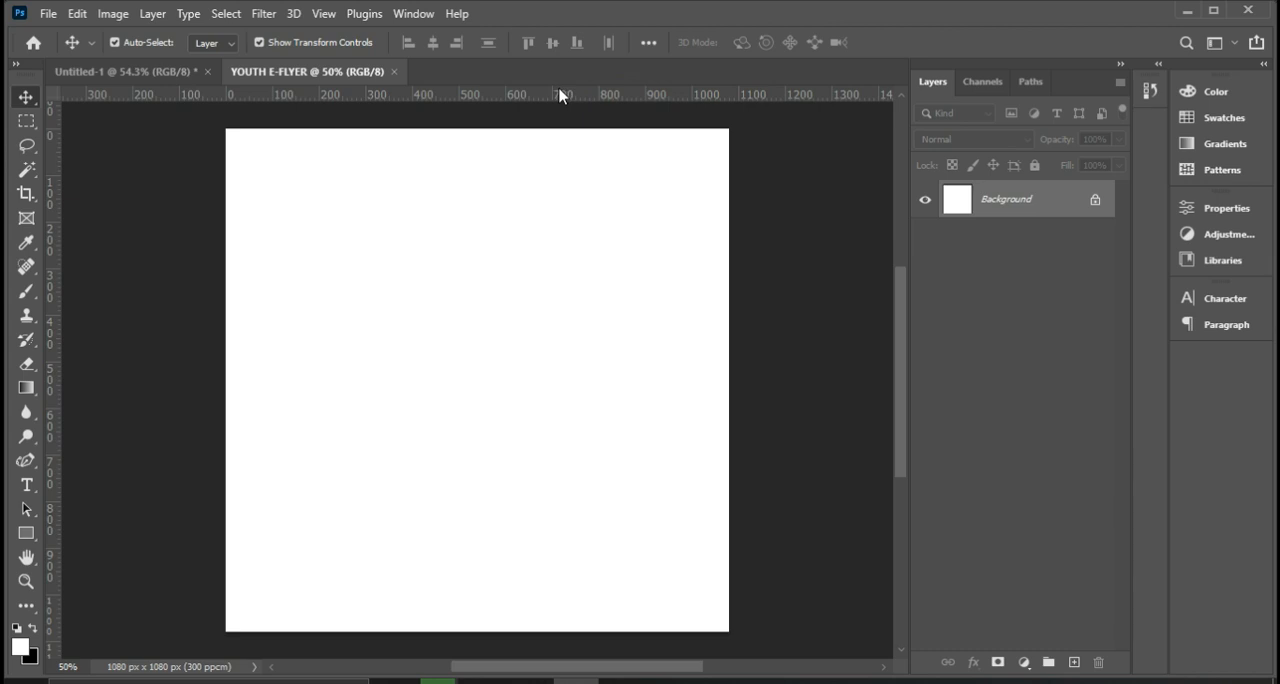
Place four margin guides, about 50 px inside the canvas's top and bottom edges and about 65 px inside its side edges.
left_click_drag(565, 100, 566, 150)
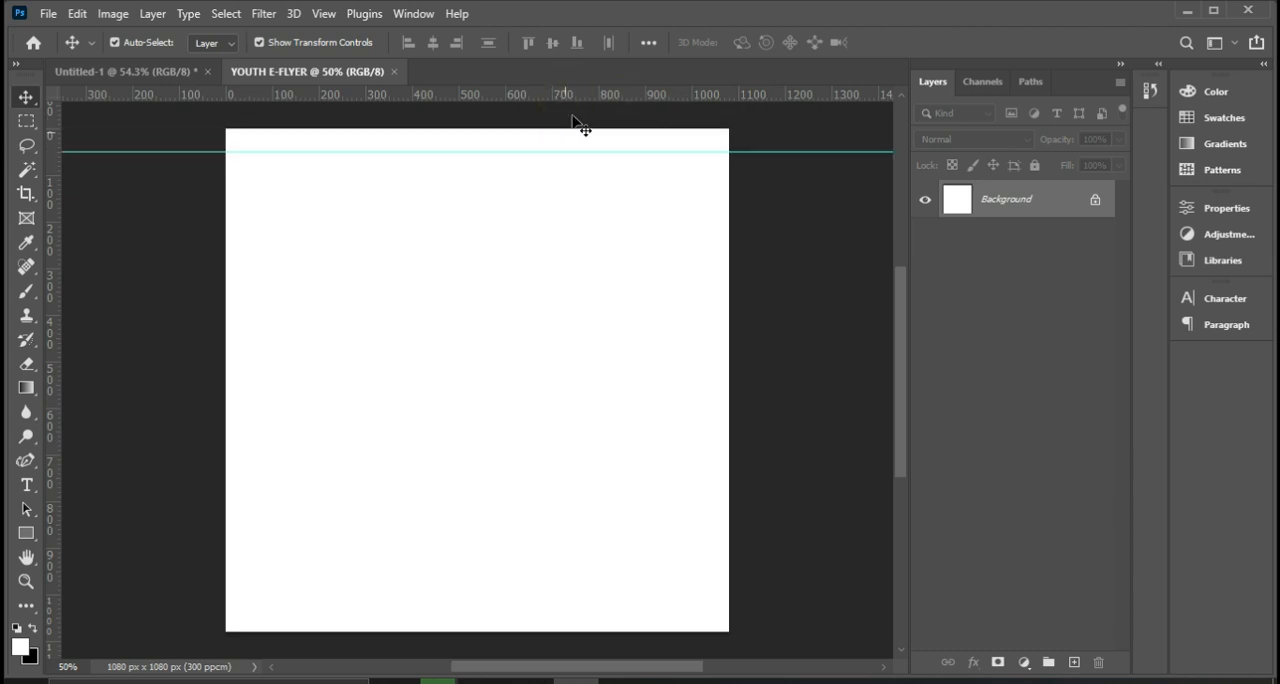
left_click_drag(575, 94, 553, 608)
left_click_drag(50, 432, 257, 471)
left_click_drag(54, 448, 697, 520)
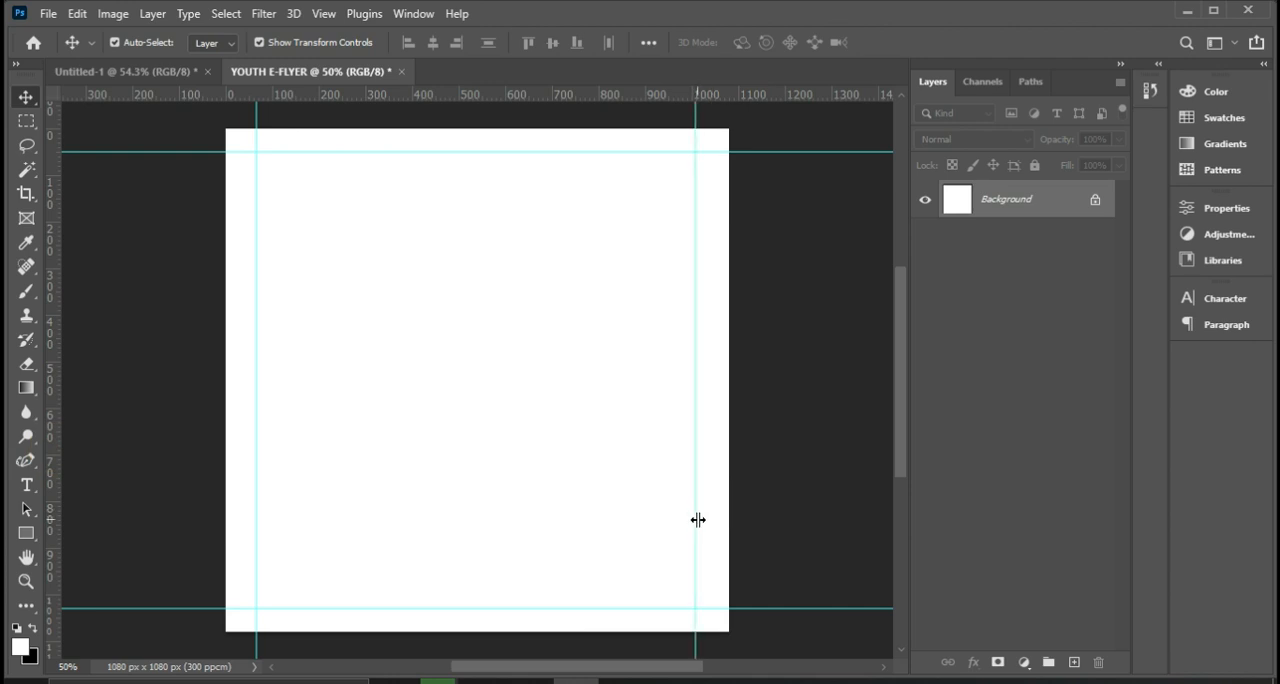
left_click(694, 517)
left_click_drag(697, 515, 699, 512)
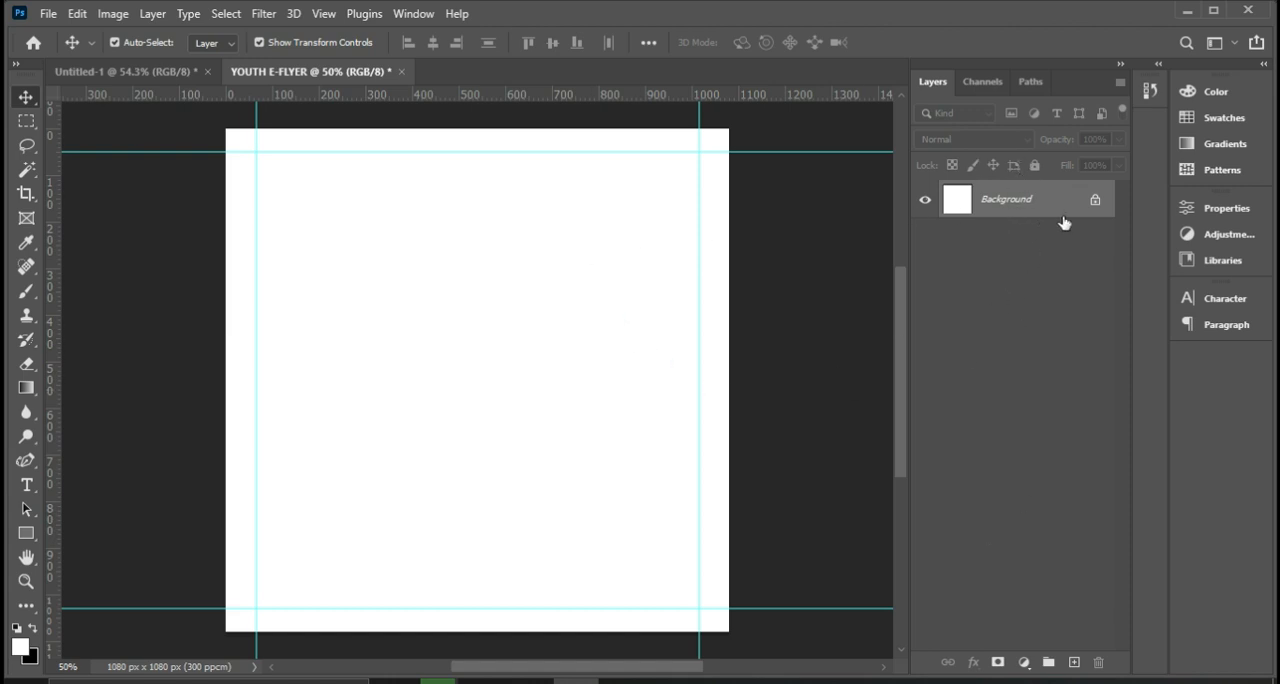
Add a gradient fill layer above the background and open its gradient for editing.
left_click(1021, 665)
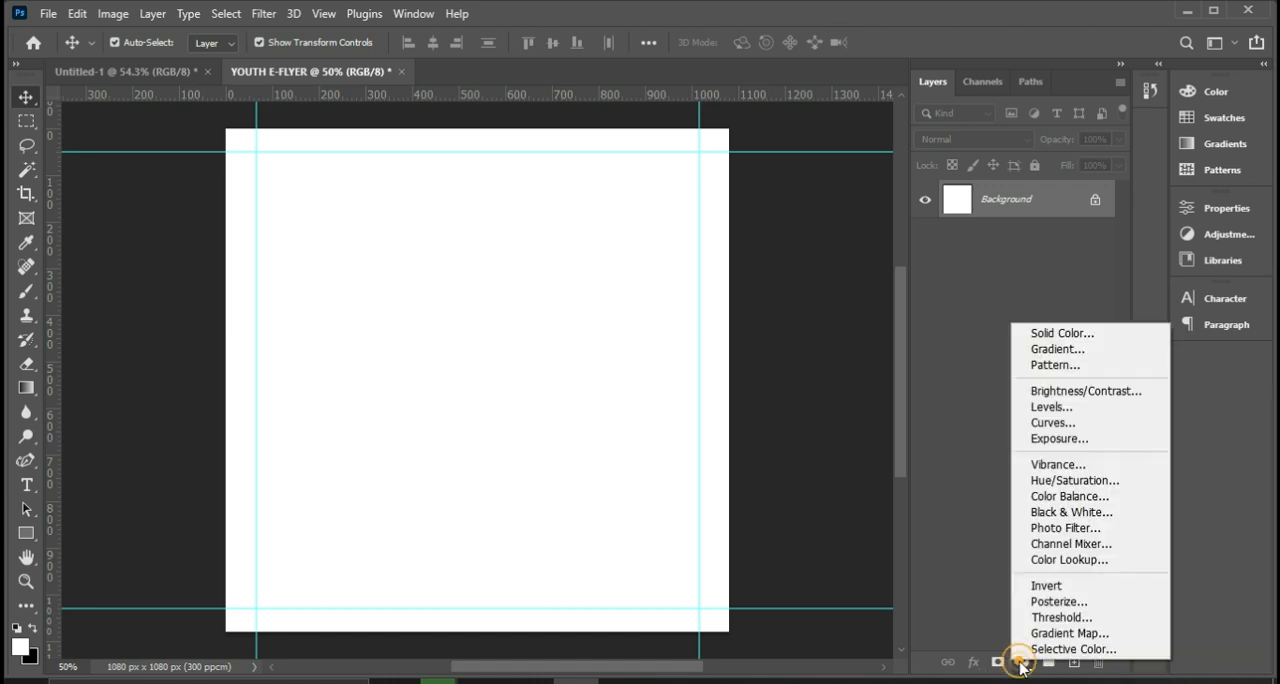
left_click(1066, 350)
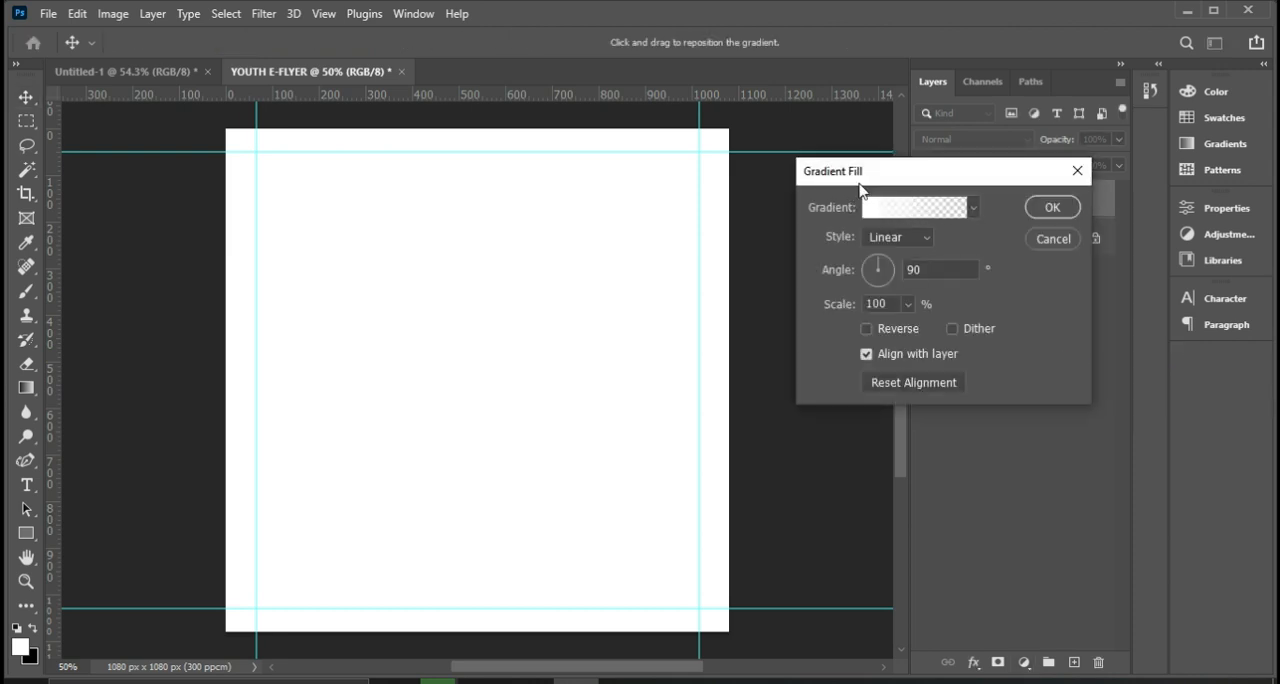
left_click(940, 208)
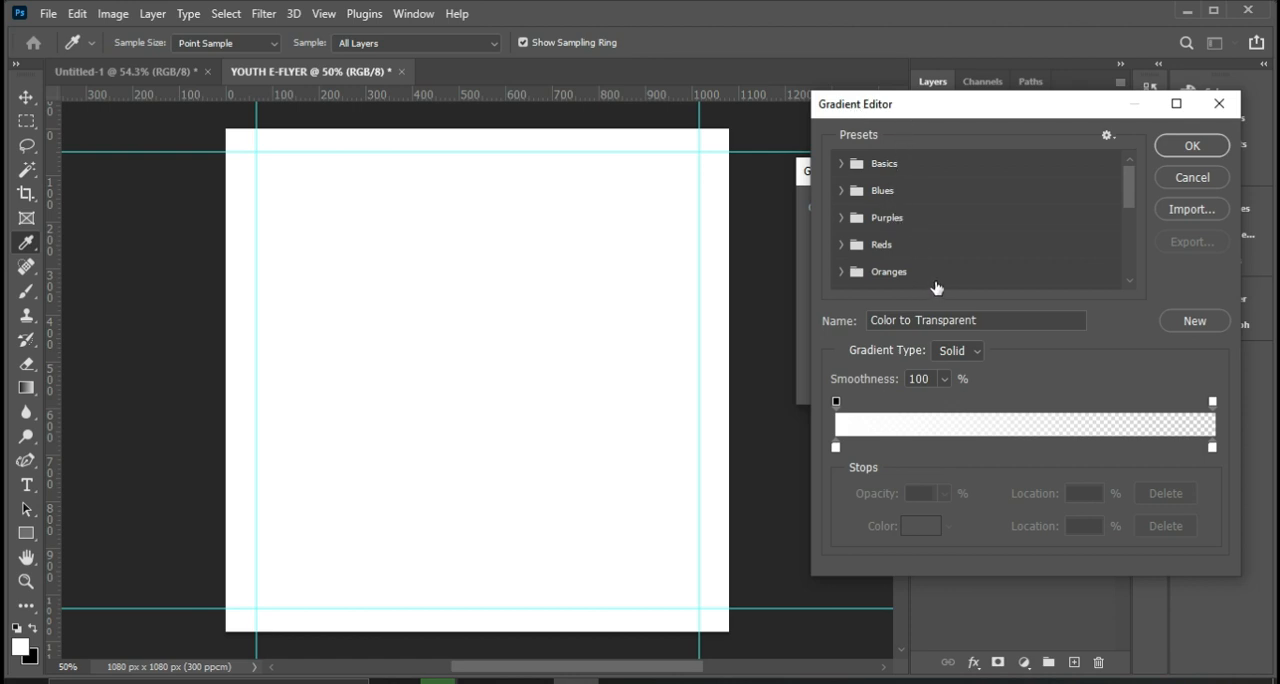
Apply the Blue_26 preset from the Blues group to the gradient fill.
scroll(943, 274, "down", 2)
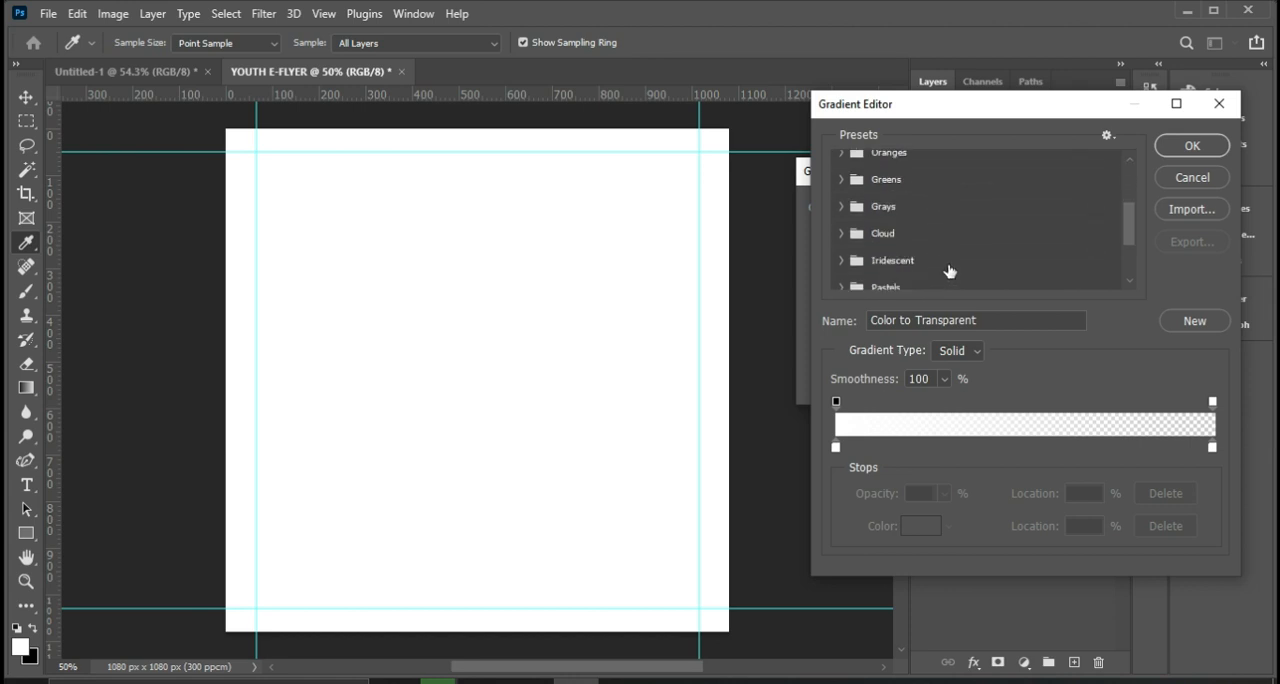
scroll(949, 271, "down", 3)
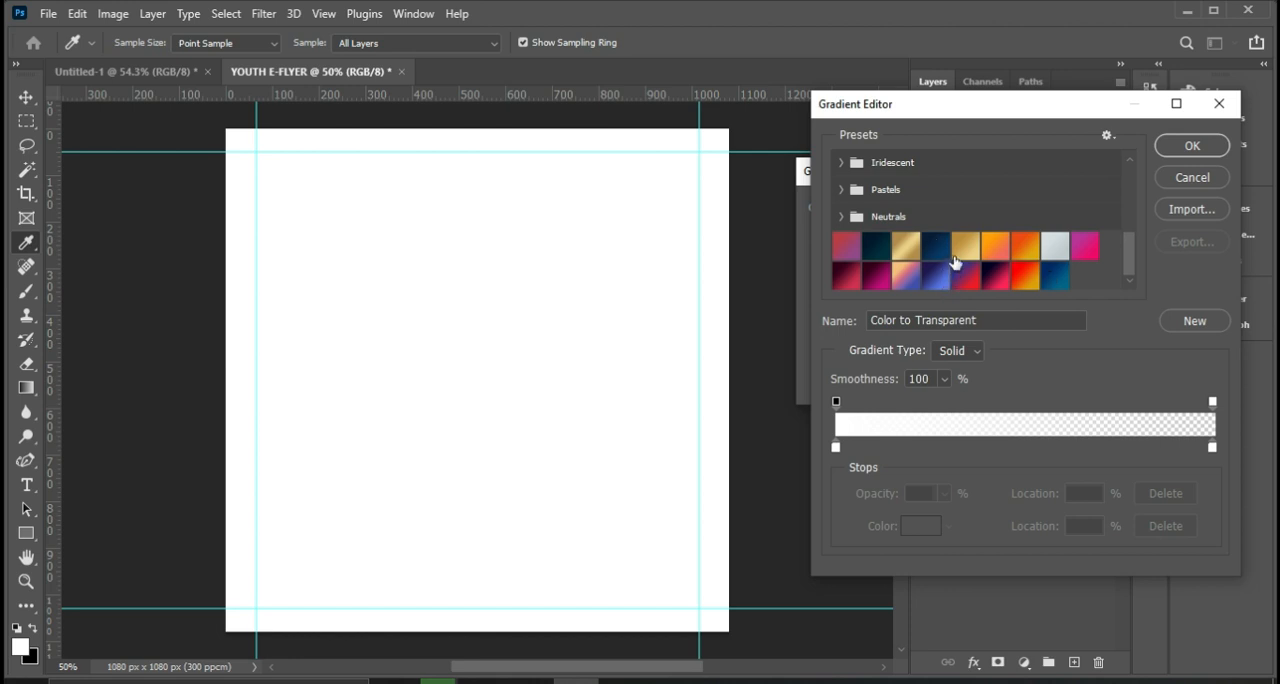
scroll(845, 216, "up", 3)
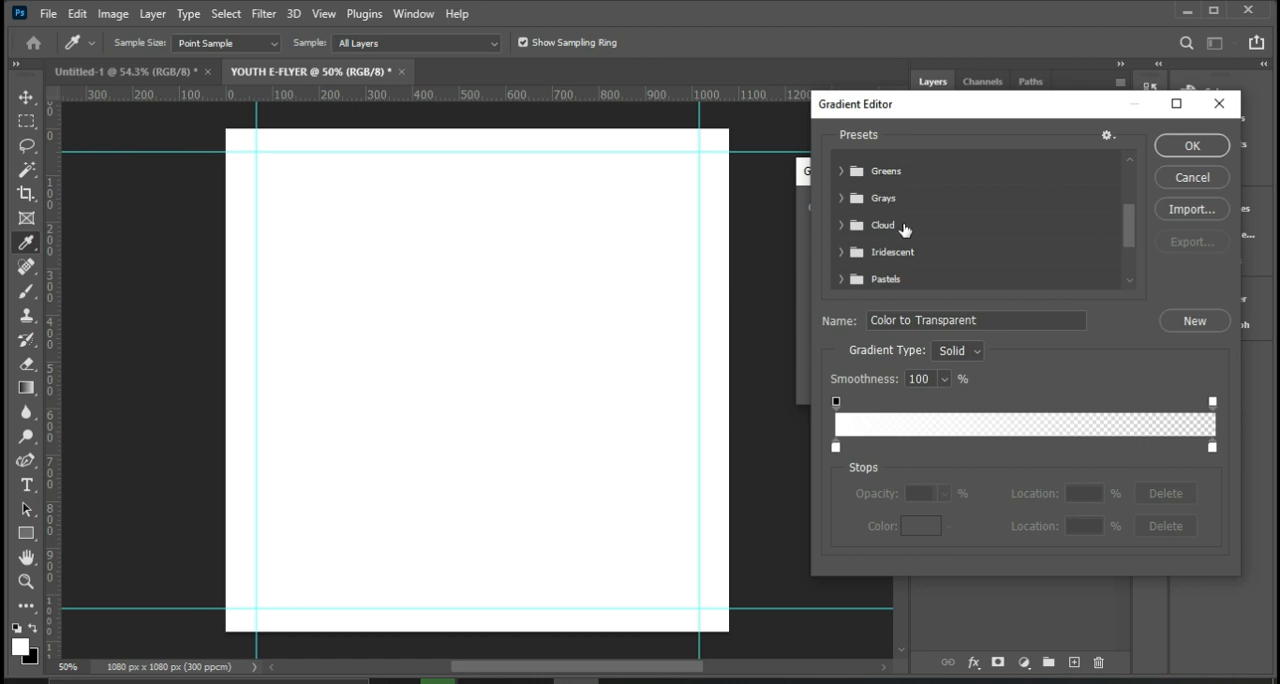
scroll(917, 250, "up", 5)
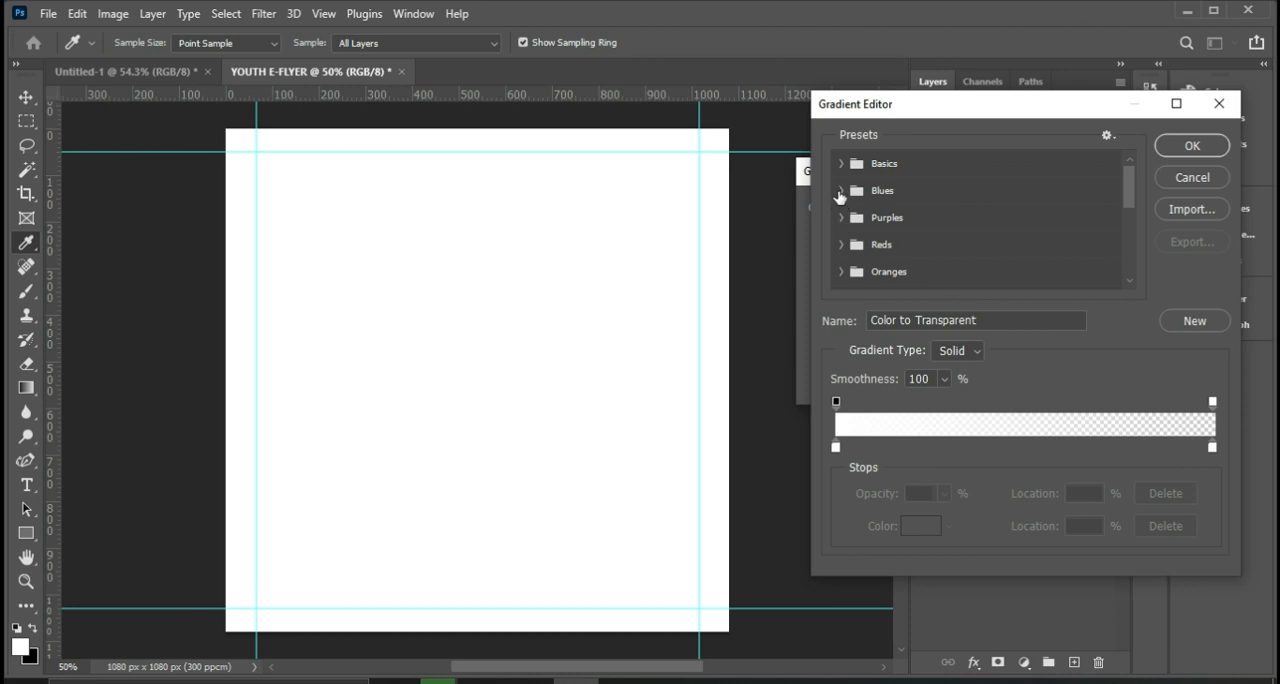
left_click(840, 191)
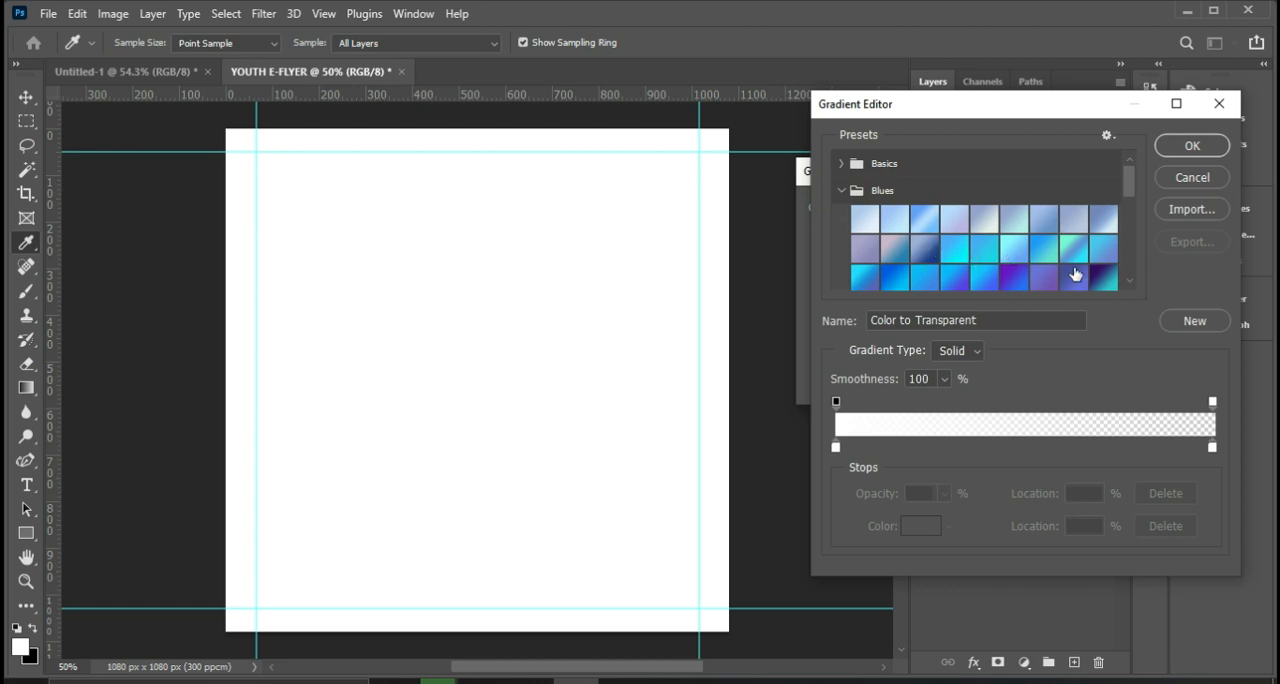
left_click(1071, 252)
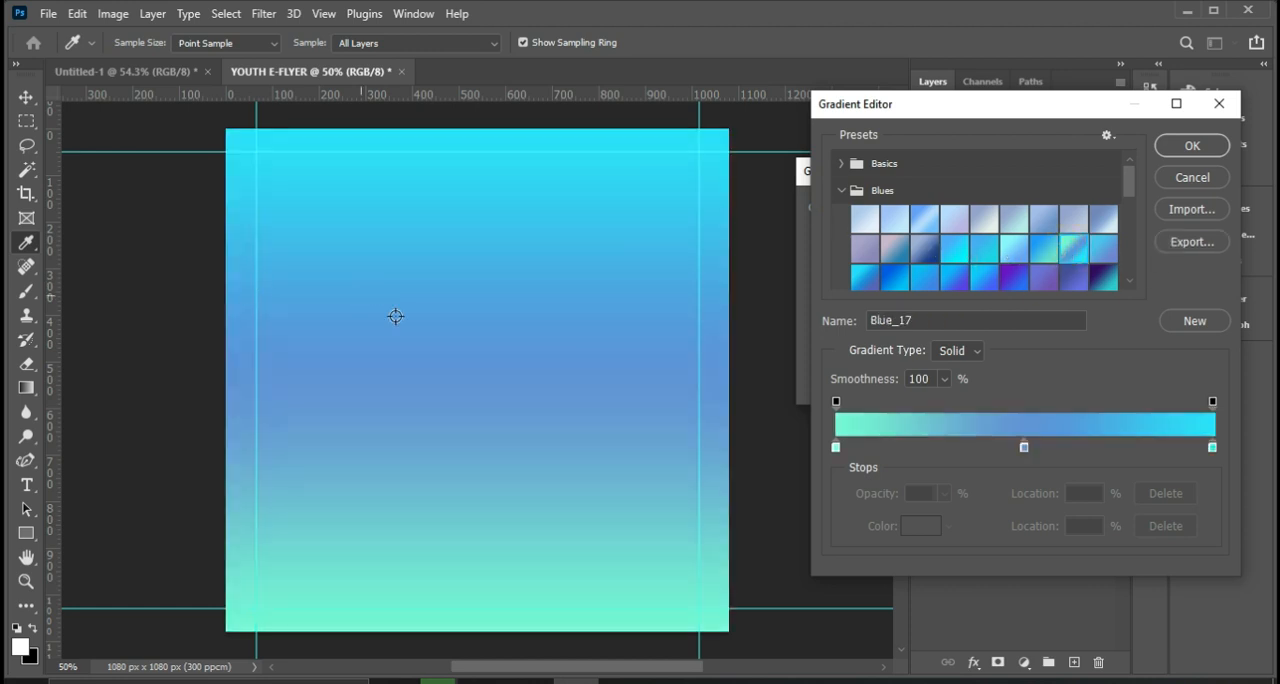
left_click(1071, 285)
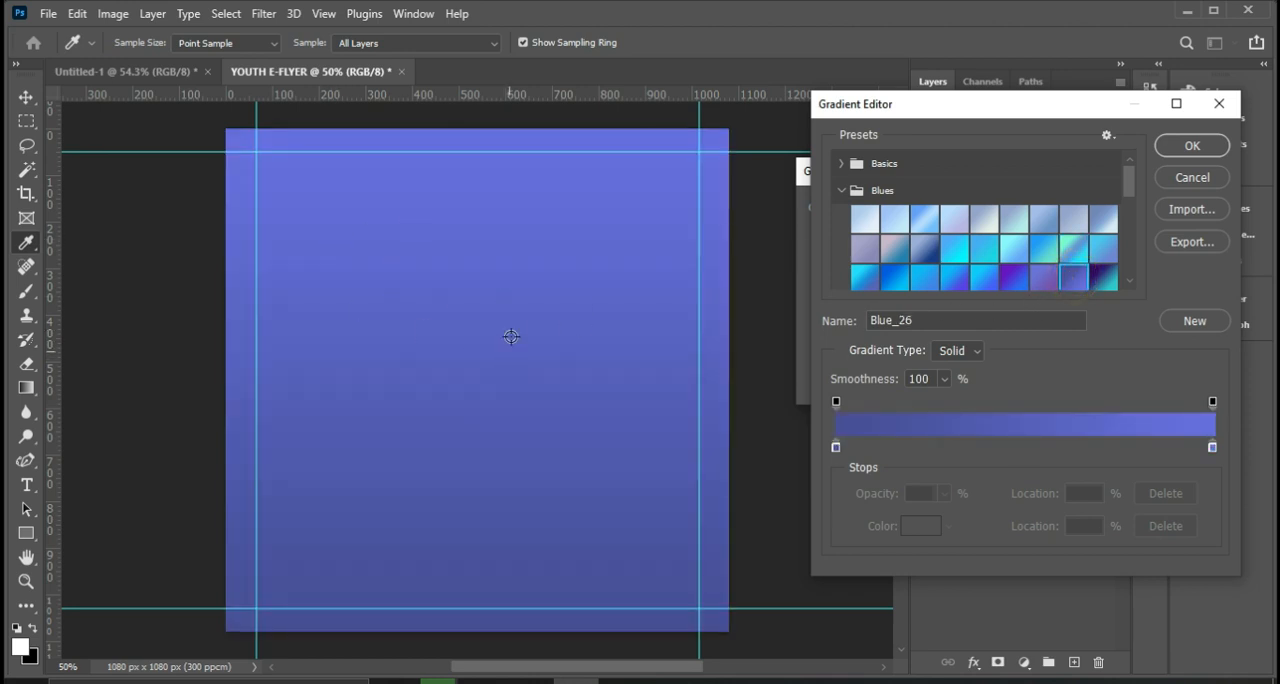
left_click(835, 452)
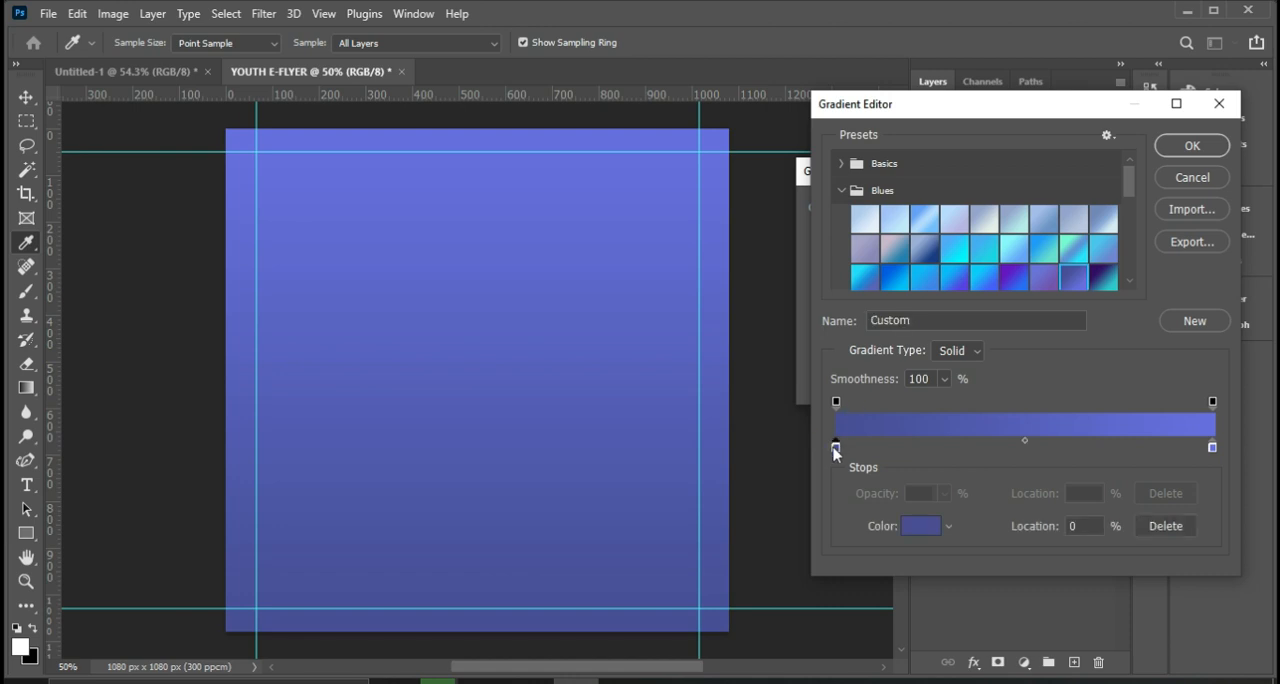
double_click(835, 452)
left_click(1000, 312)
left_click(994, 355)
left_click(984, 235)
left_click(993, 167)
left_click(839, 167)
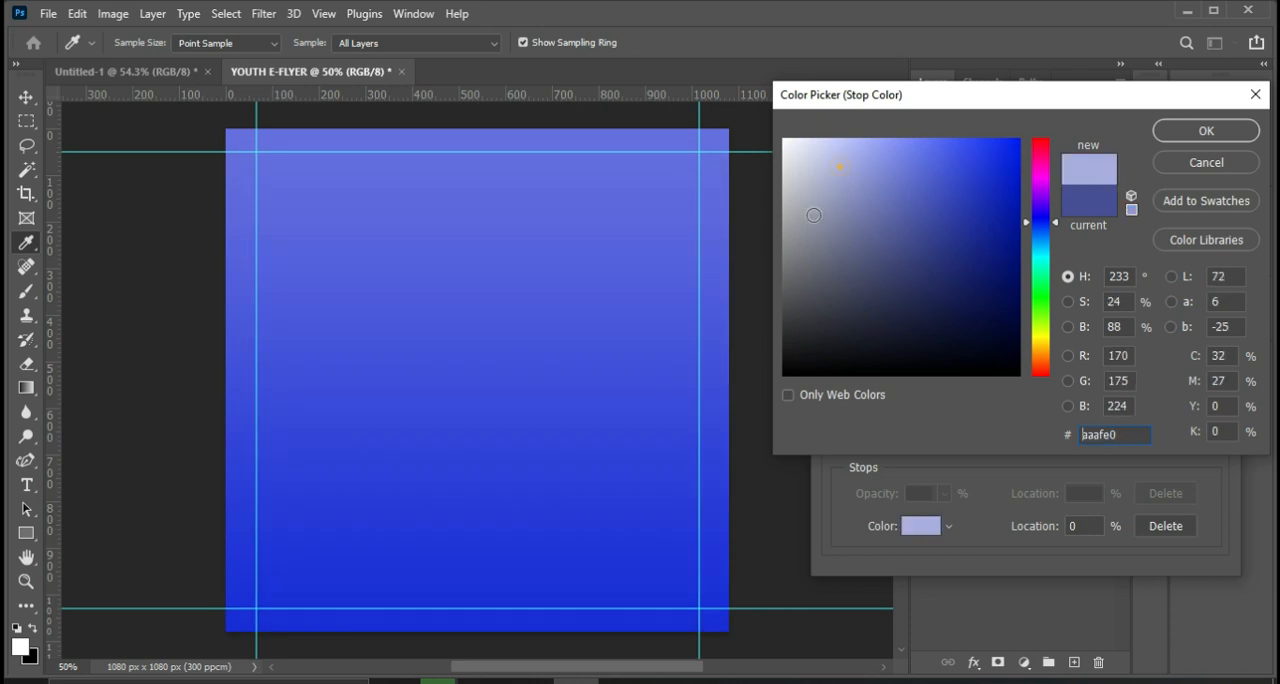
left_click(795, 262)
left_click(964, 269)
left_click(989, 309)
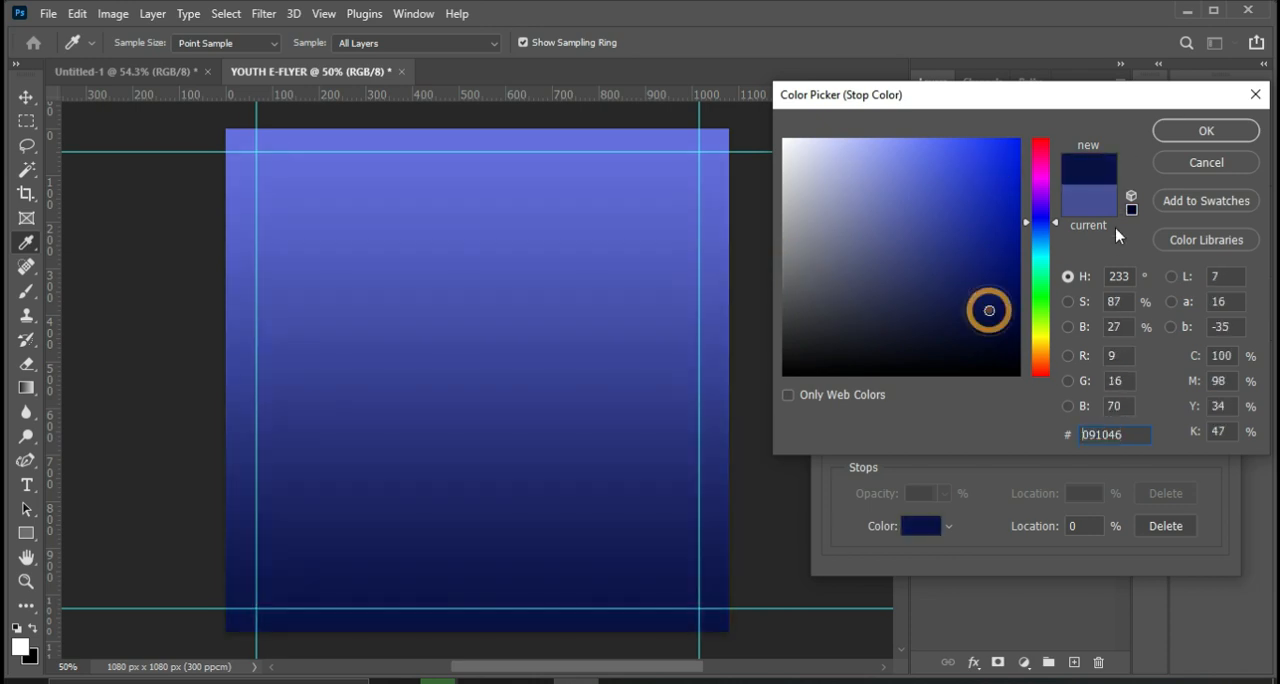
left_click(1192, 160)
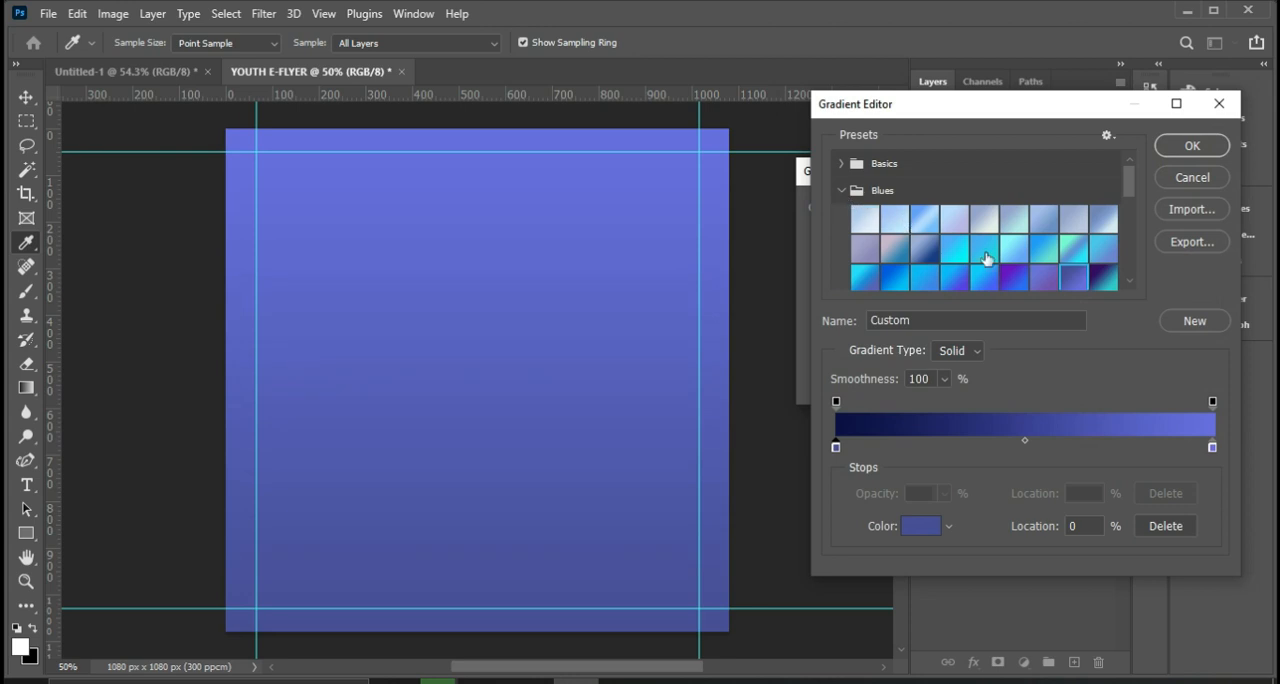
Apply the navy-to-teal preset at the end of the gradient preset list to the gradient fill.
scroll(994, 240, "down", 3)
scroll(994, 240, "down", 5)
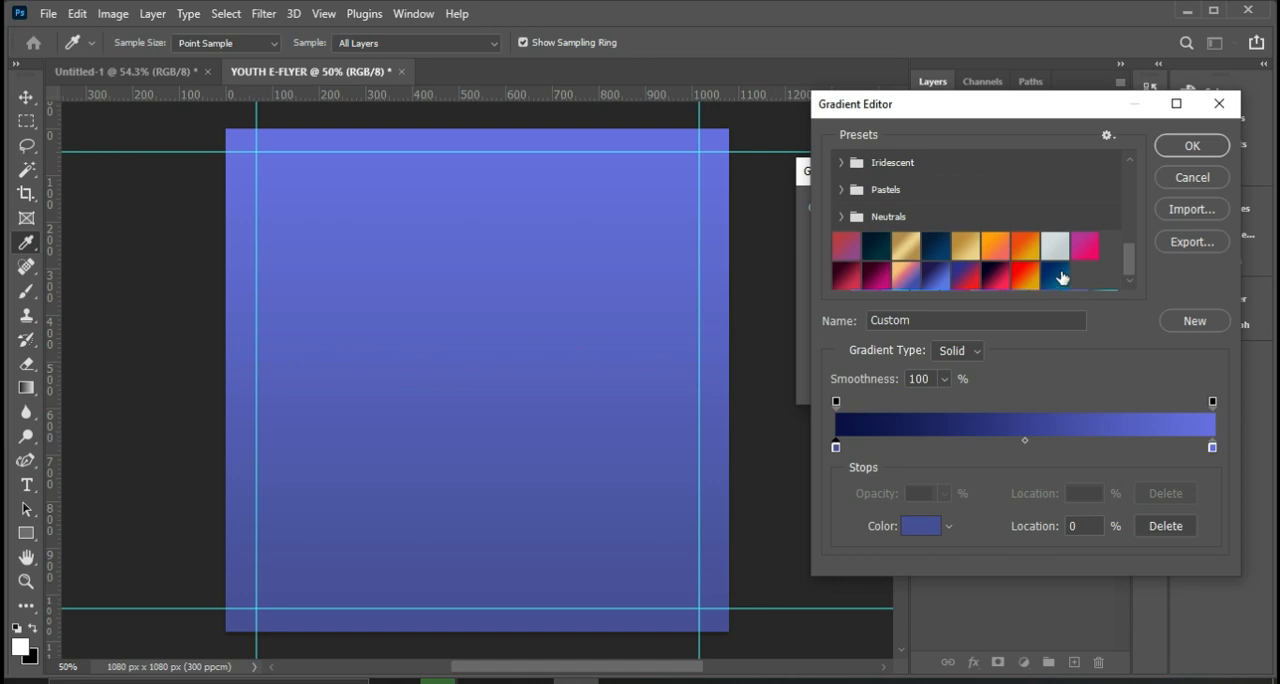
left_click(1057, 274)
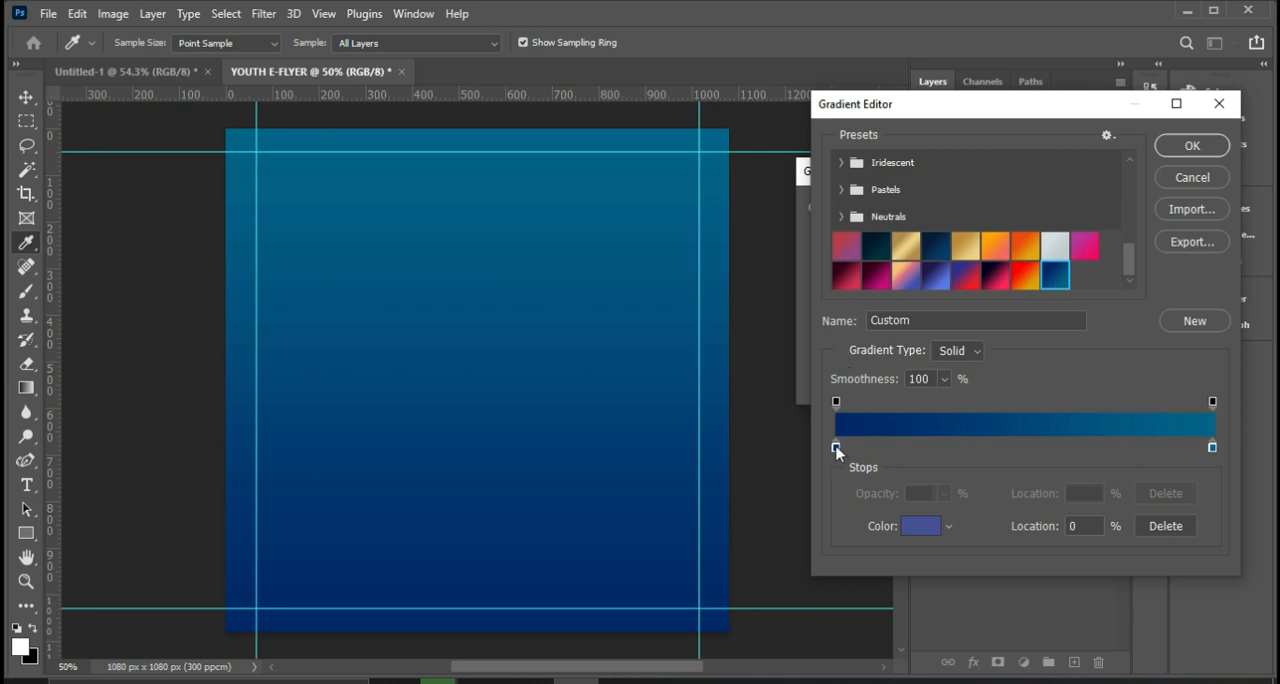
scroll(903, 225, "up", 5)
scroll(910, 210, "up", 3)
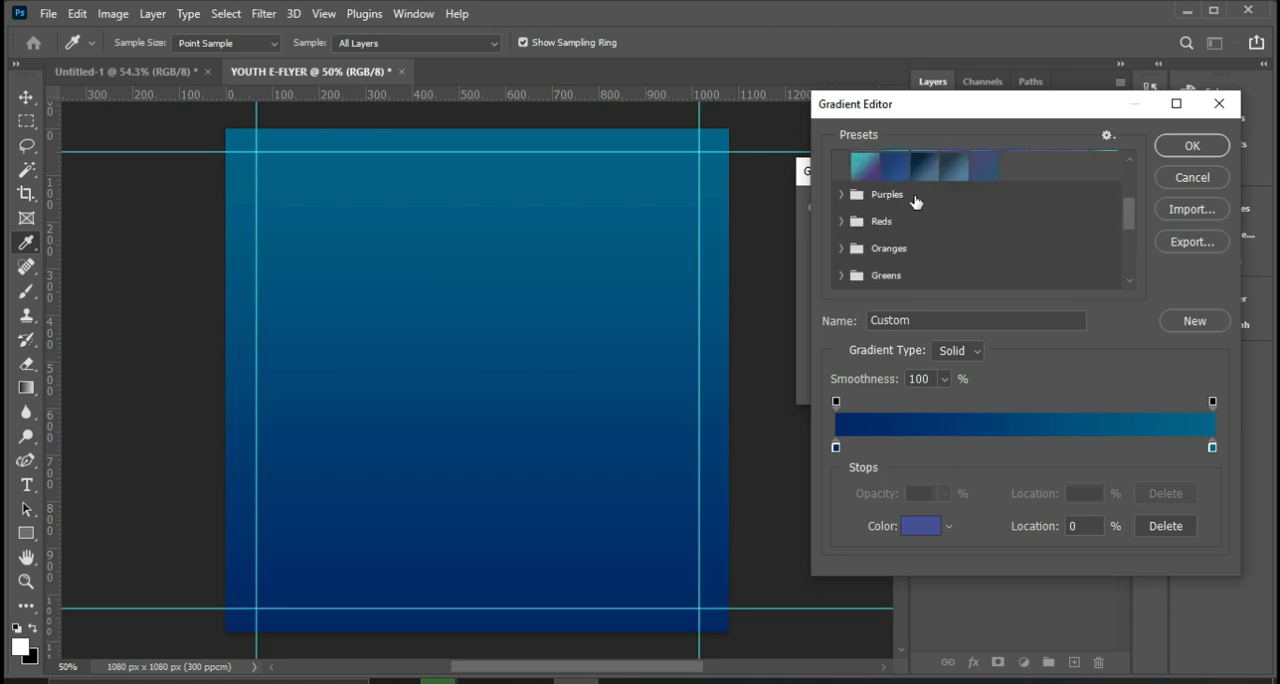
scroll(915, 202, "up", 1)
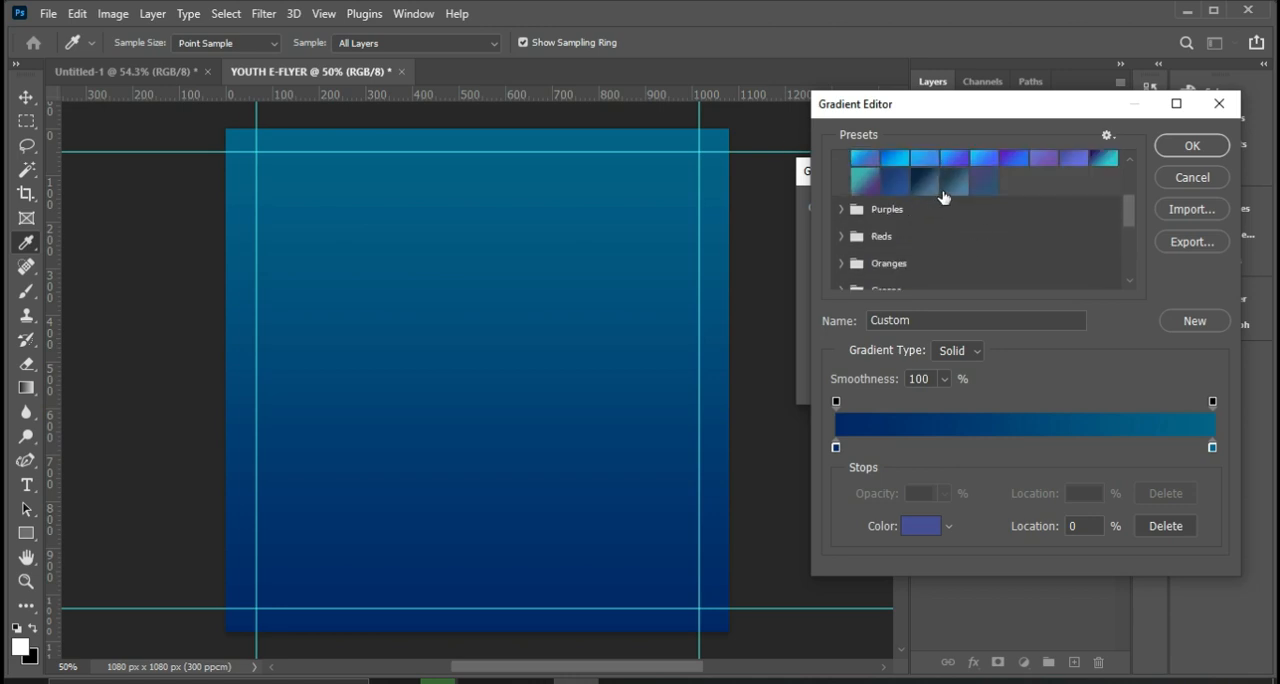
Set the gradient's start colour stop to #01286b and its end colour stop to #04648c.
double_click(836, 447)
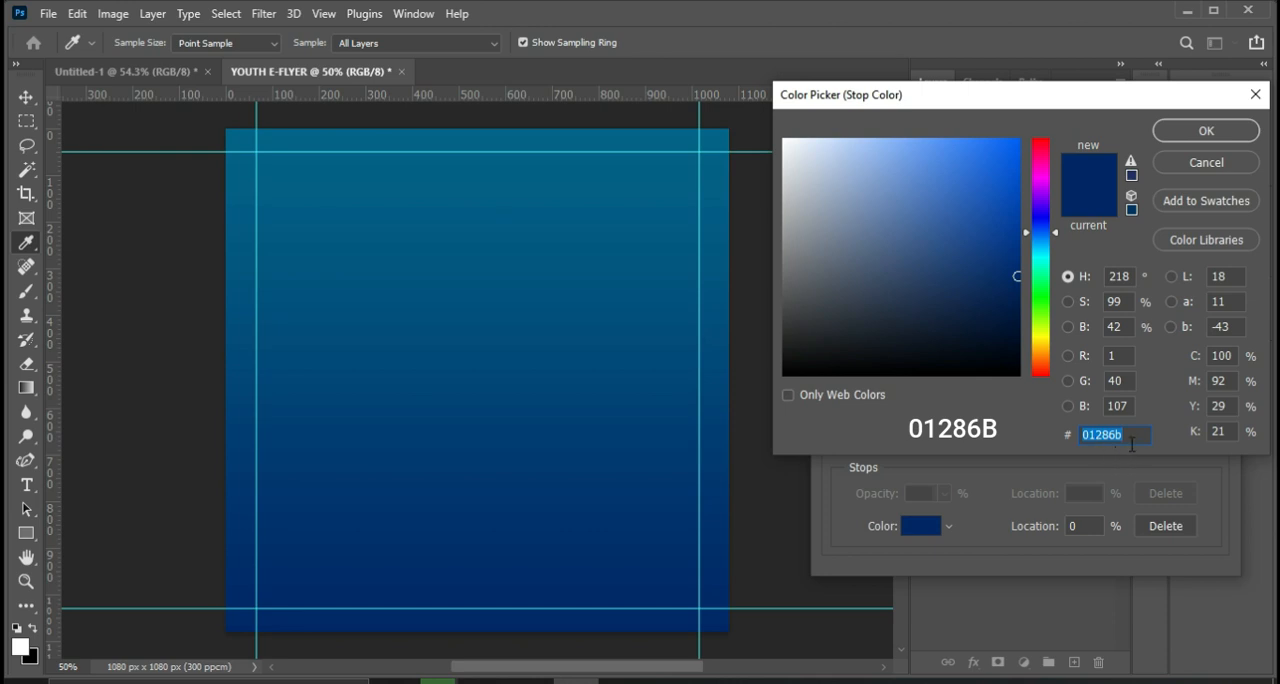
left_click(1134, 433)
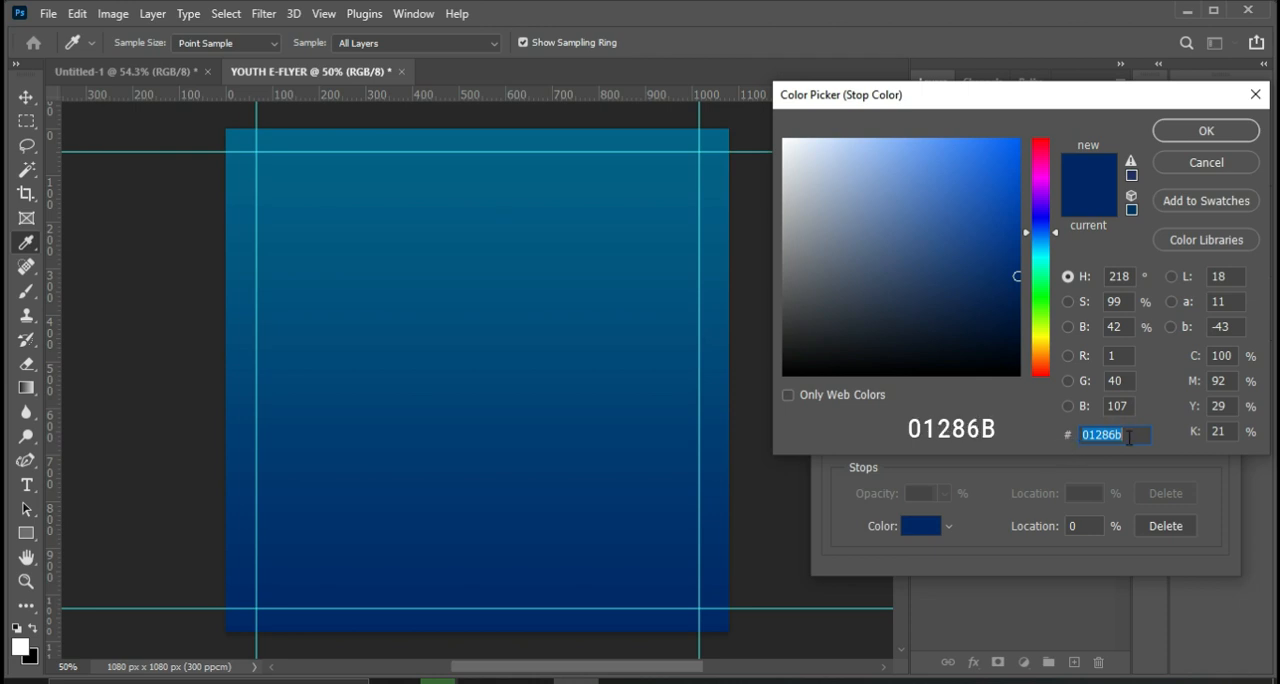
left_click(1122, 435)
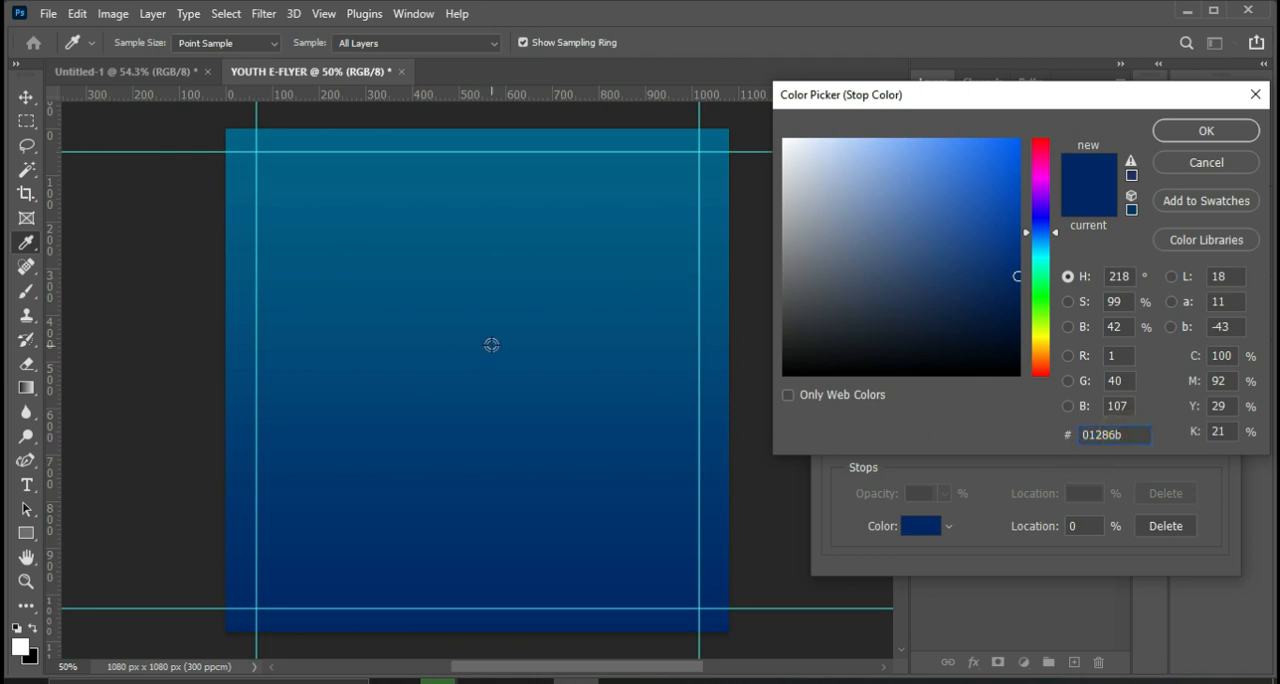
left_click(1180, 131)
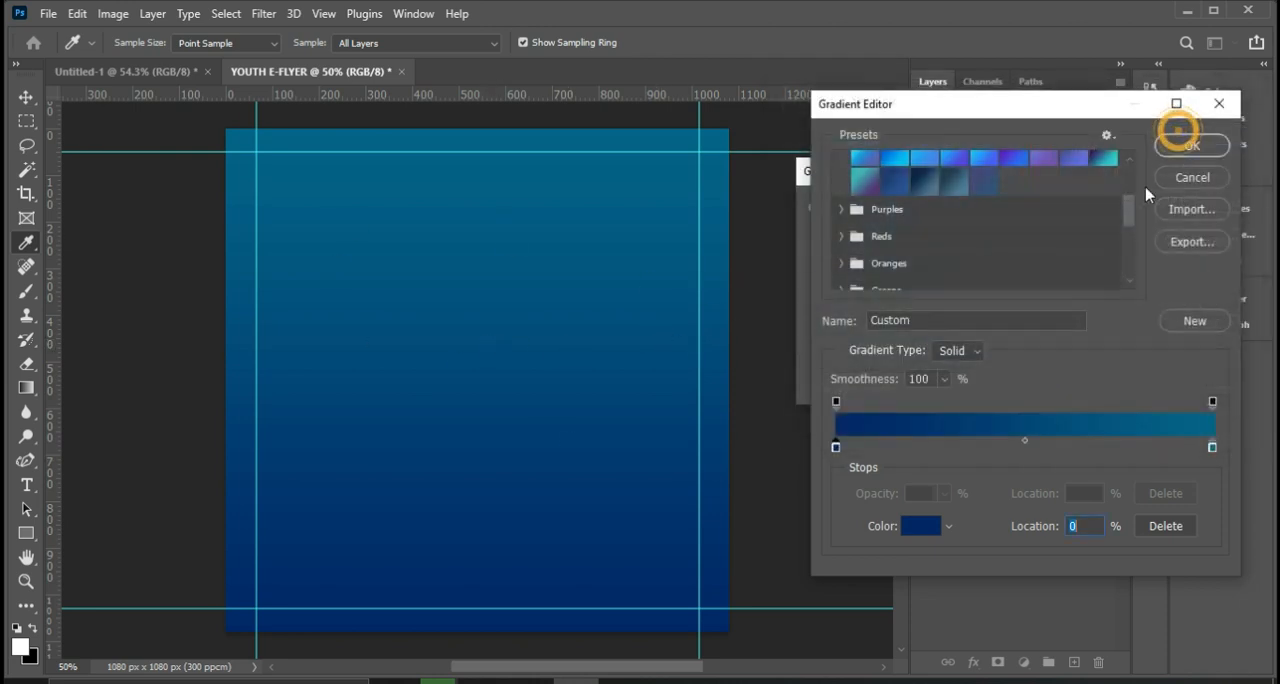
double_click(1212, 447)
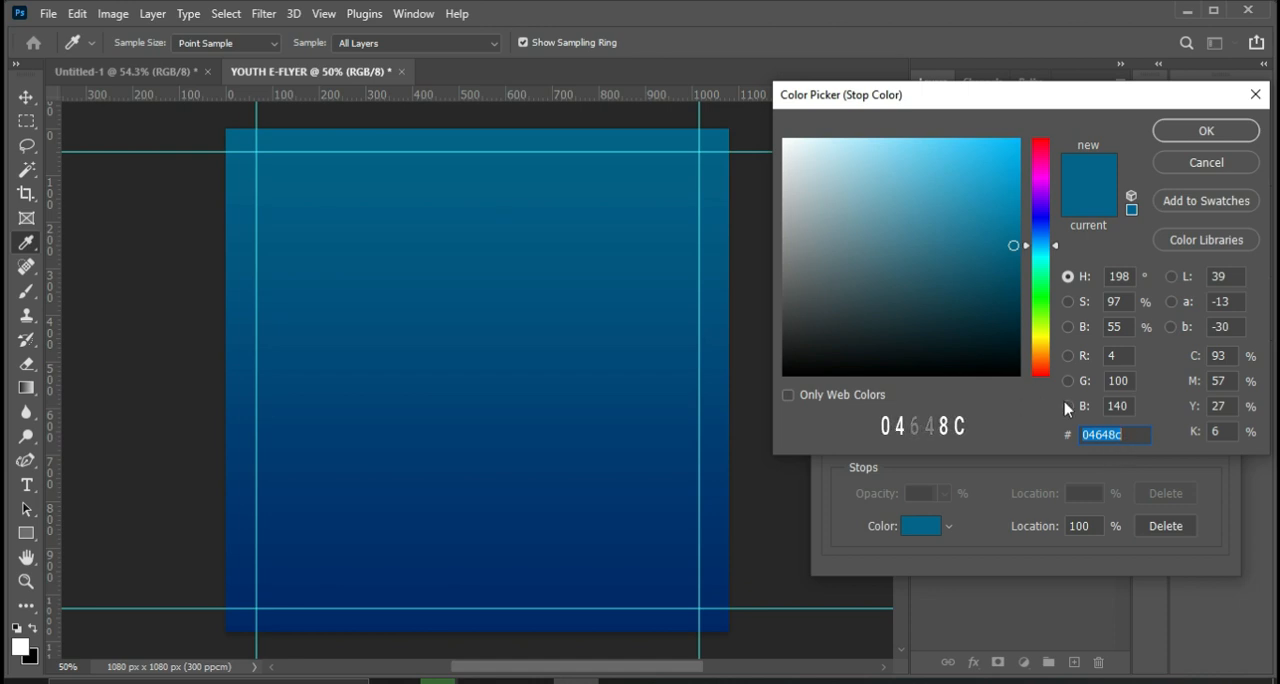
left_click(1182, 143)
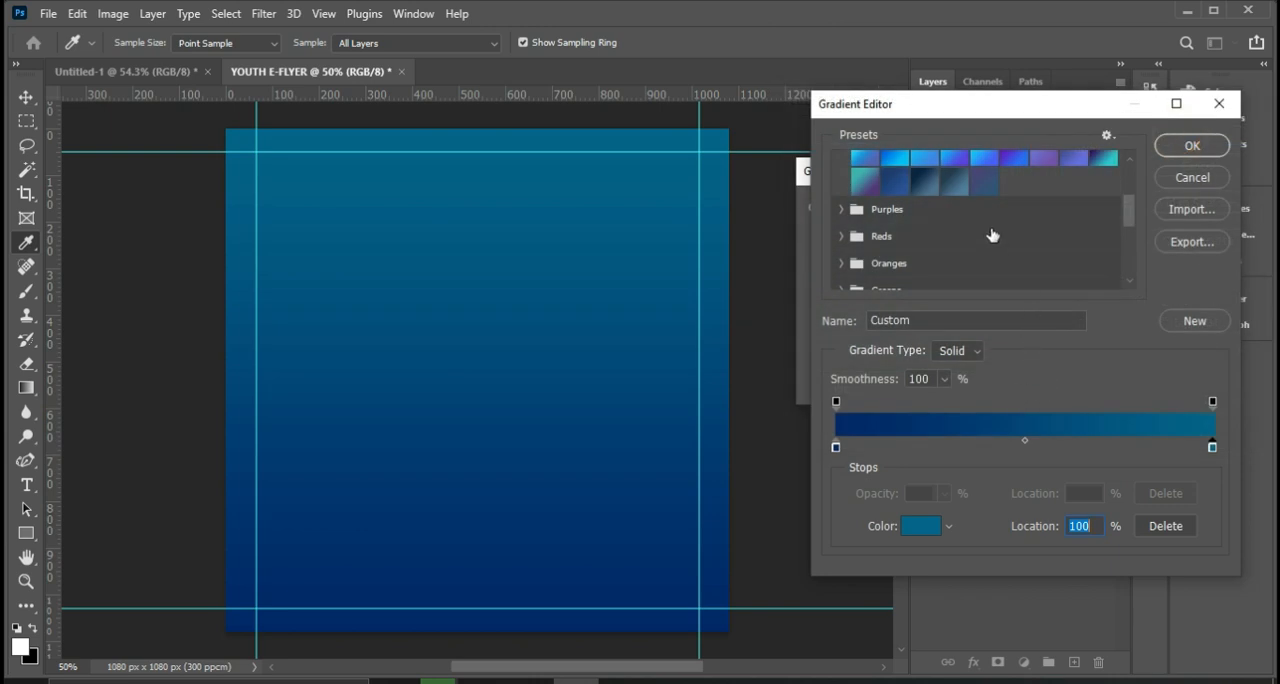
left_click(1210, 330)
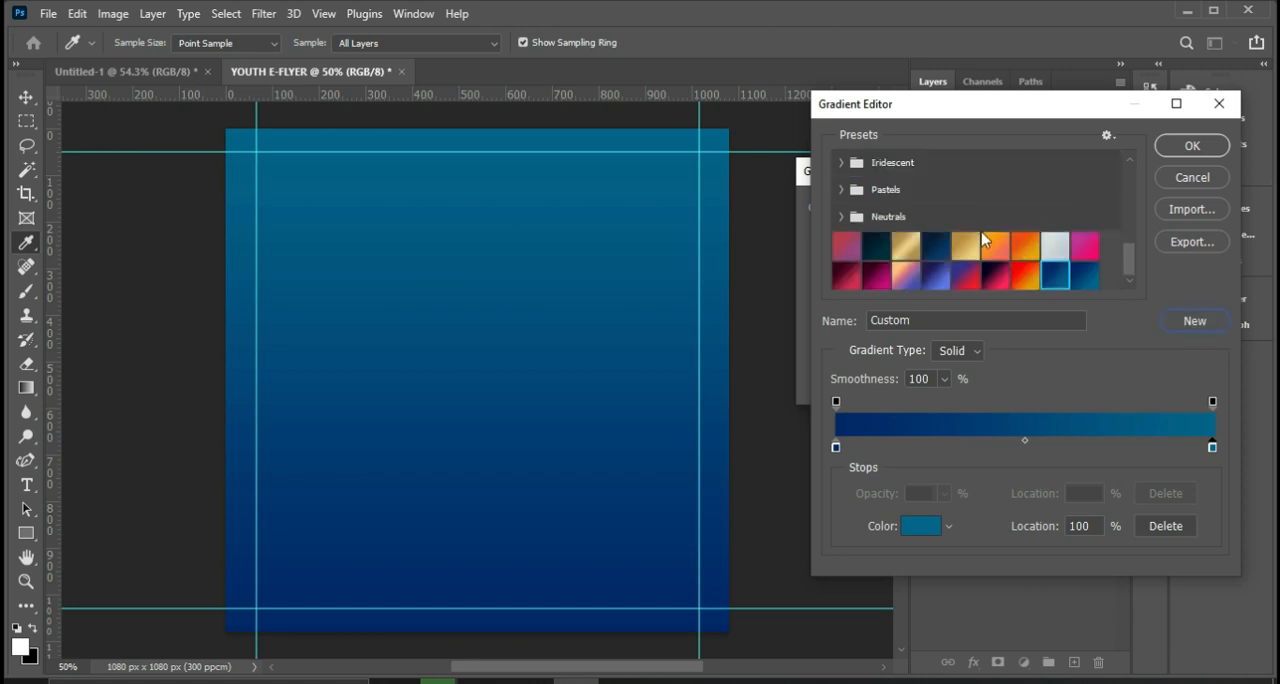
right_click(1086, 281)
left_click(1143, 352)
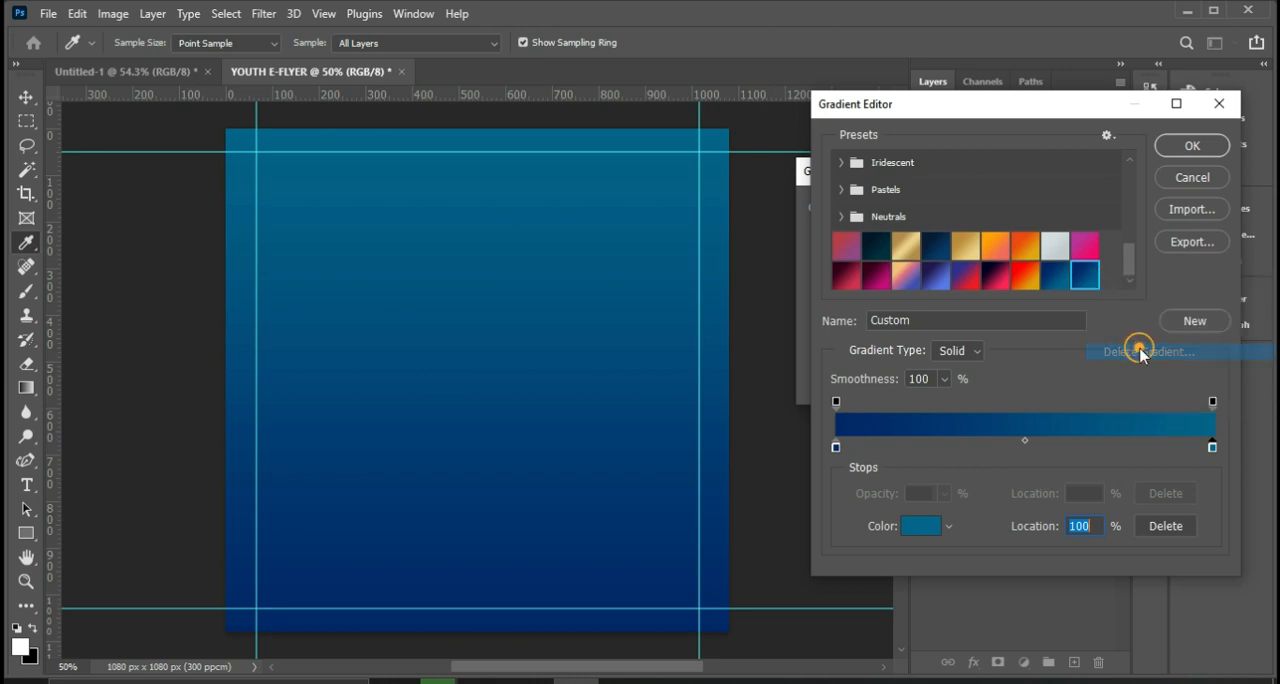
left_click(545, 268)
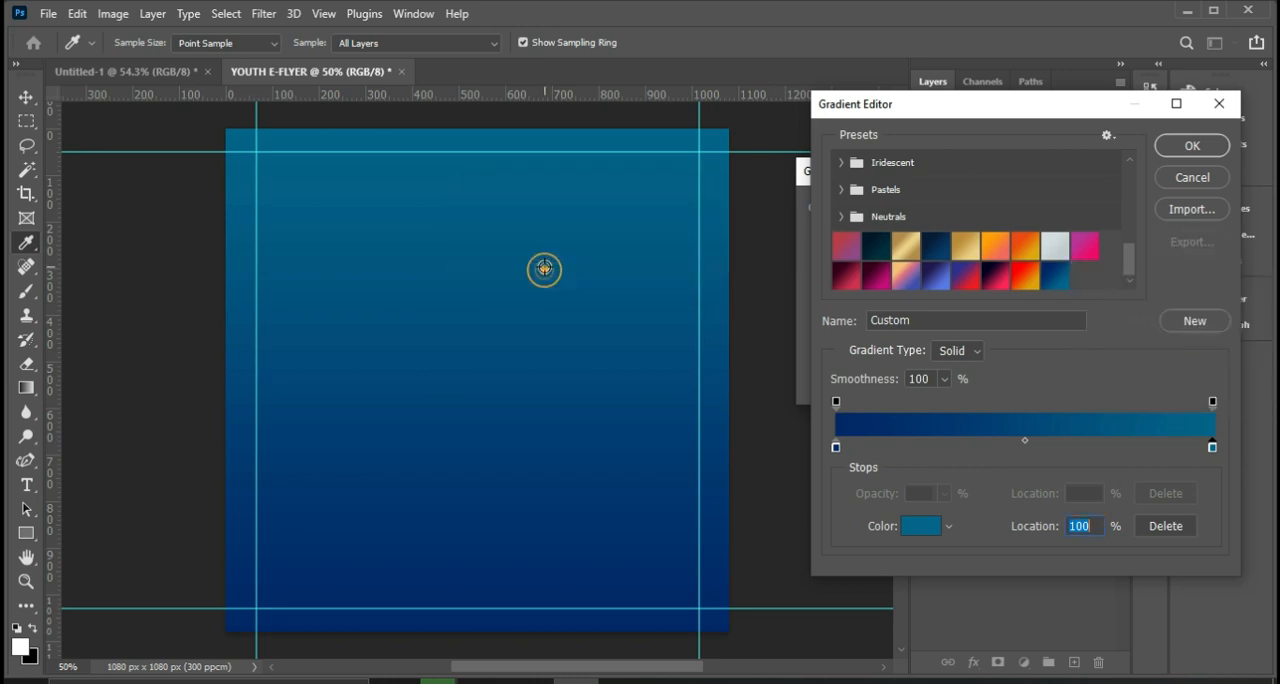
Accept the navy-to-teal preset for the gradient fill and give the fill a reversed Radial style.
left_click(1058, 277)
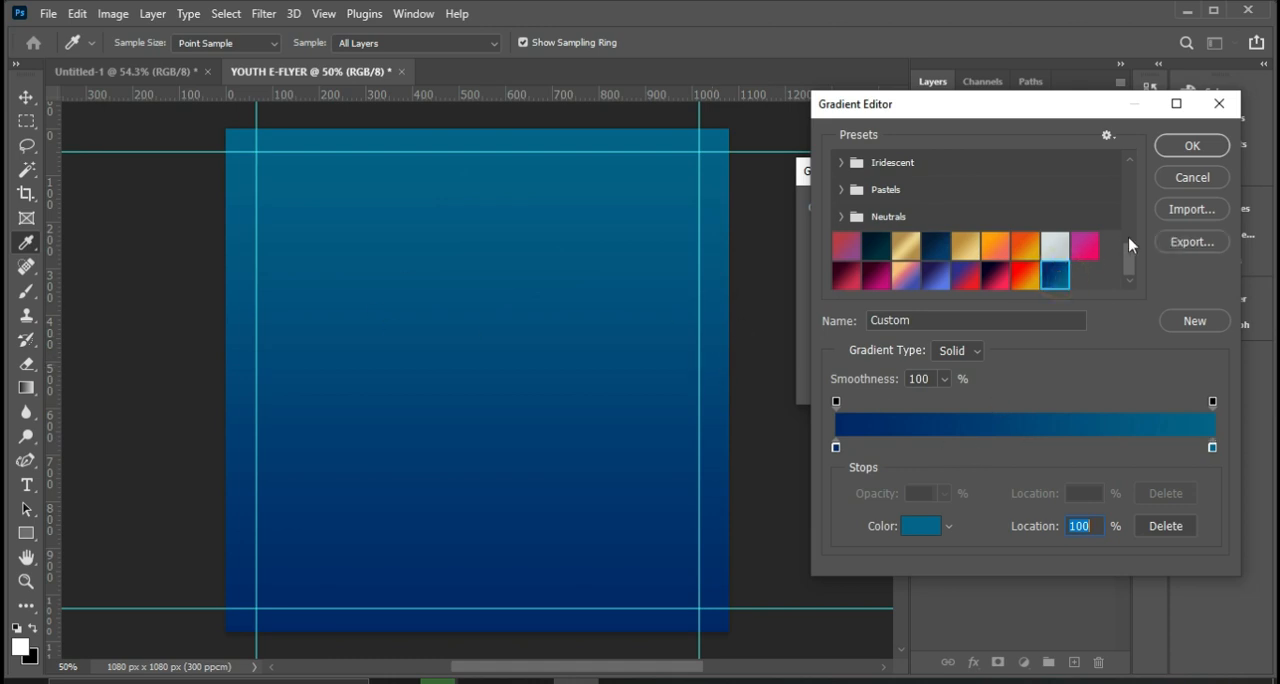
left_click(1197, 145)
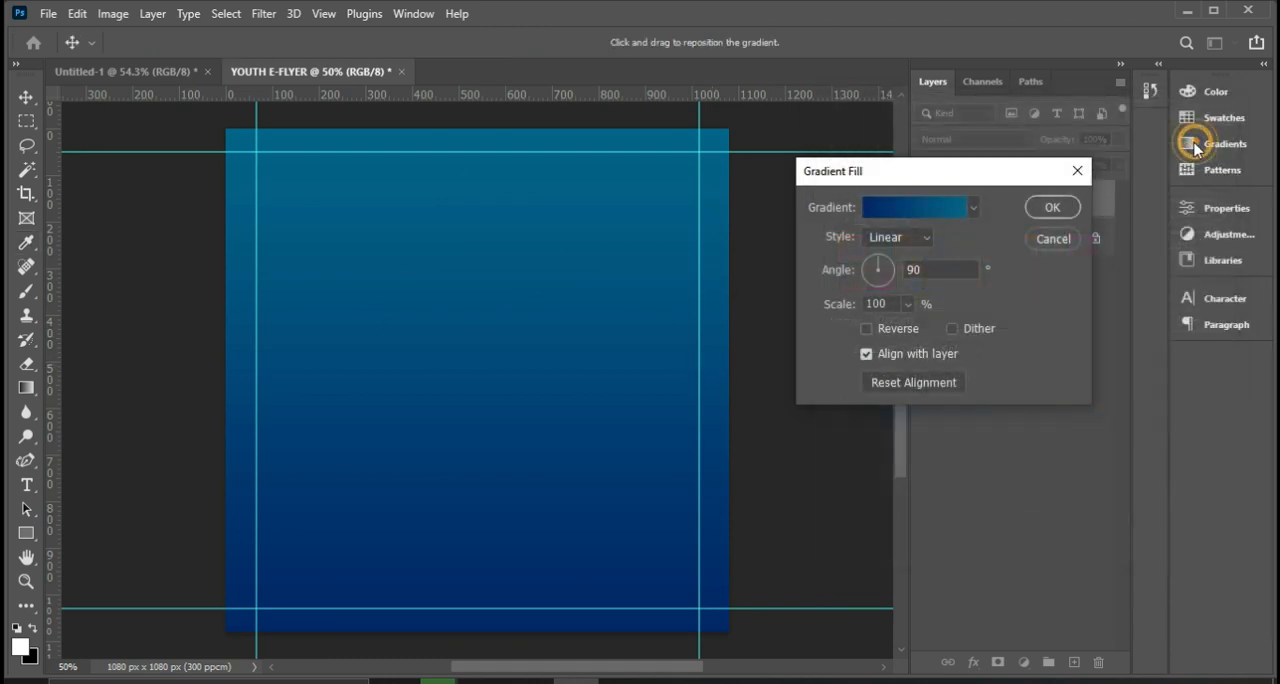
left_click(922, 242)
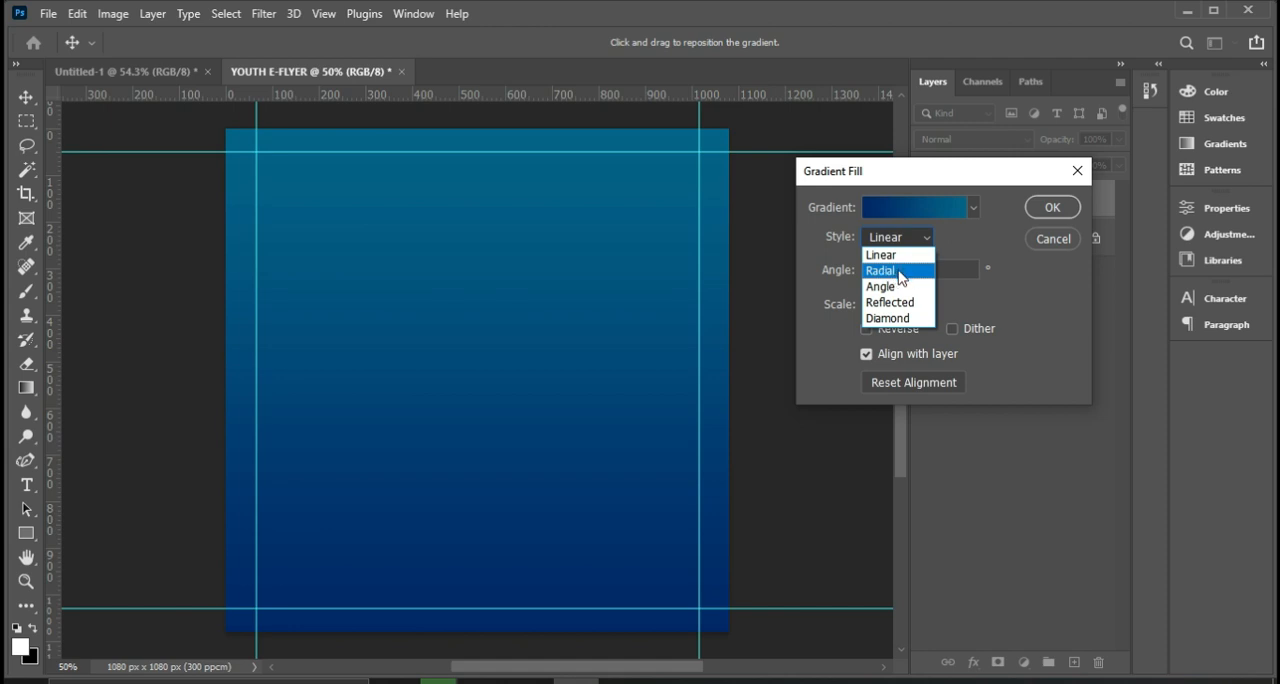
left_click(899, 271)
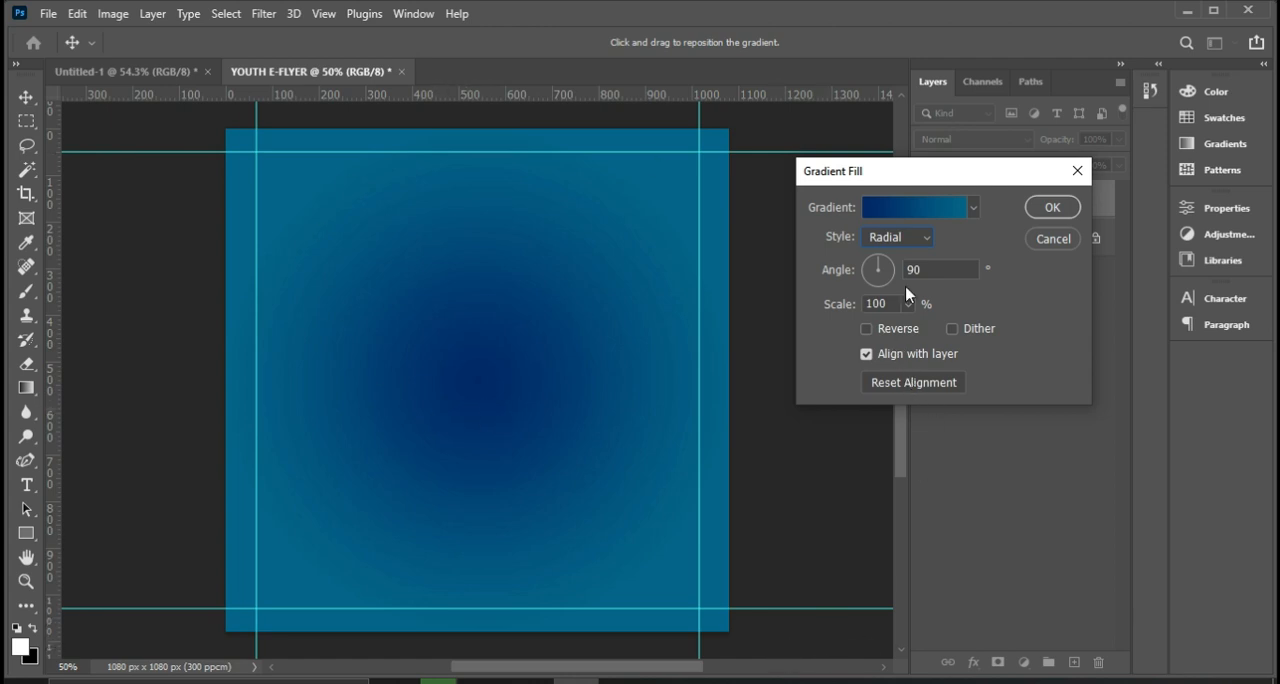
left_click(866, 330)
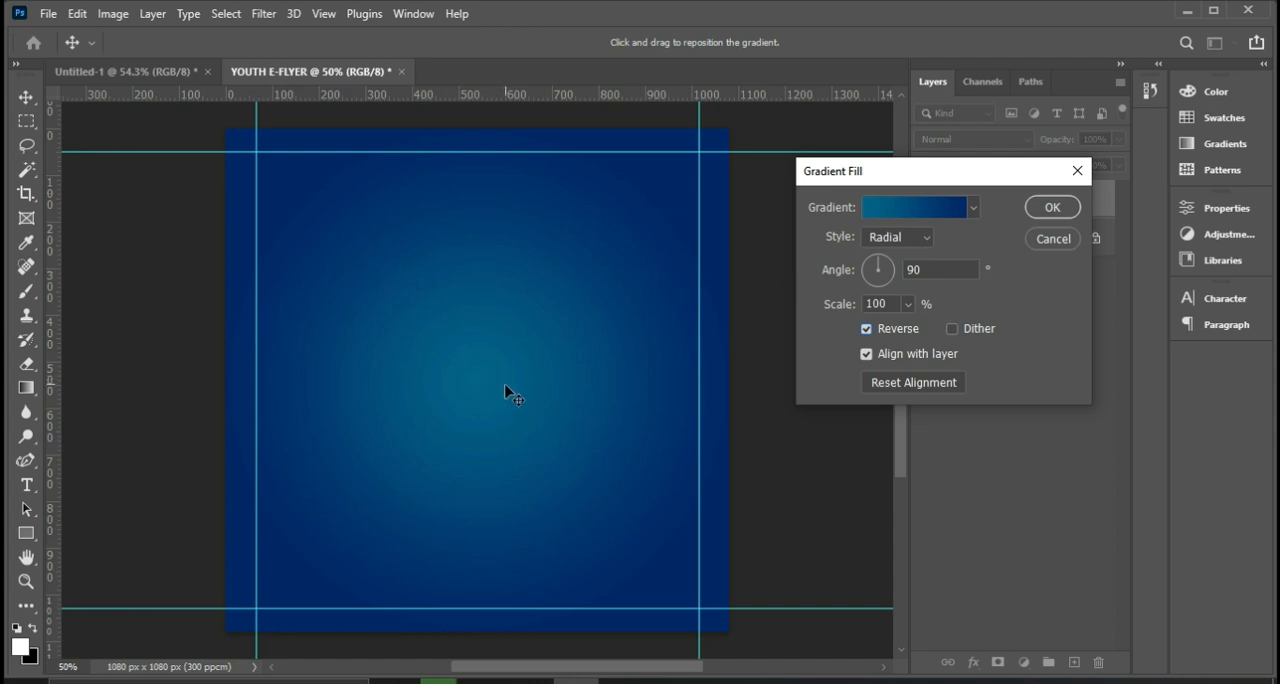
Try the Angle and Reflected styles on the gradient fill and return it to Radial.
left_click(918, 240)
left_click(885, 288)
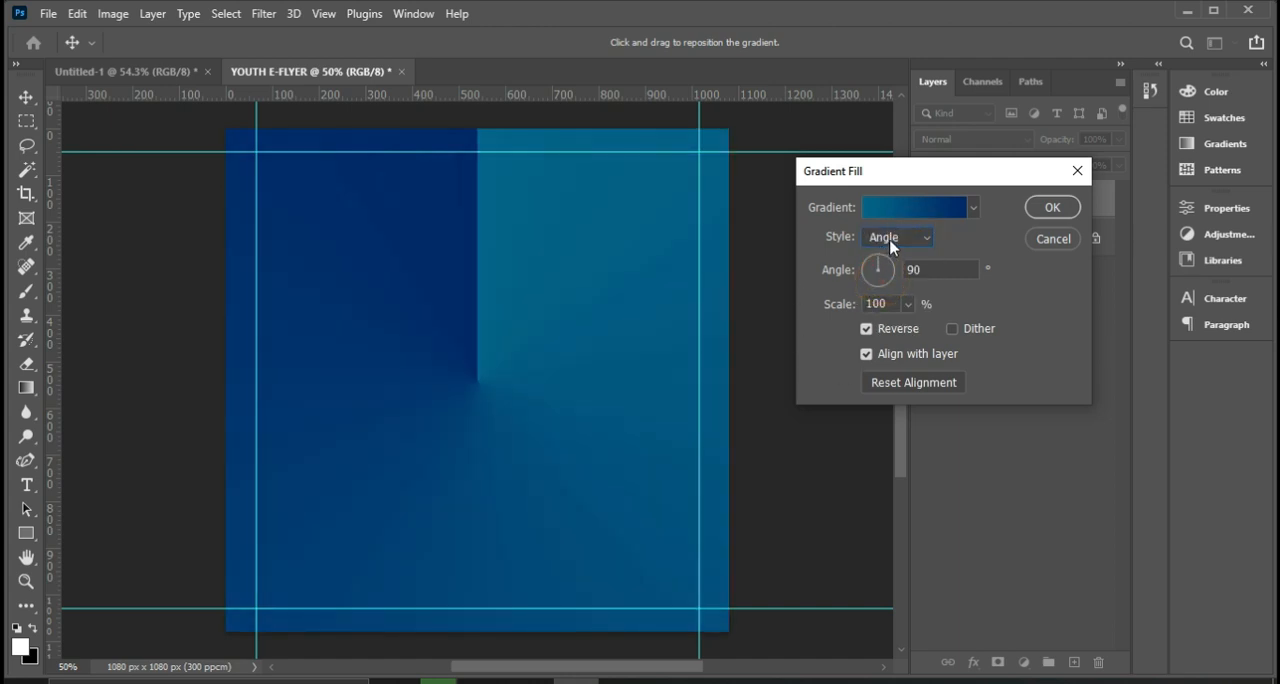
left_click(888, 247)
left_click(880, 300)
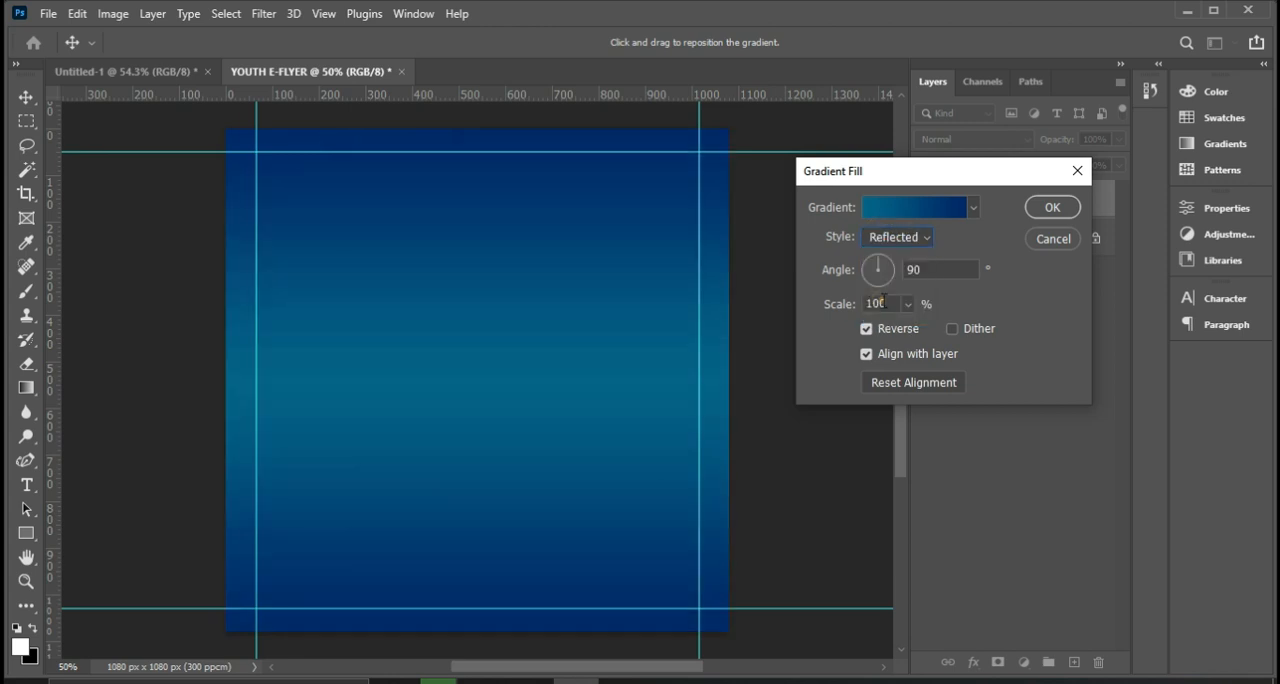
left_click(895, 241)
left_click(880, 274)
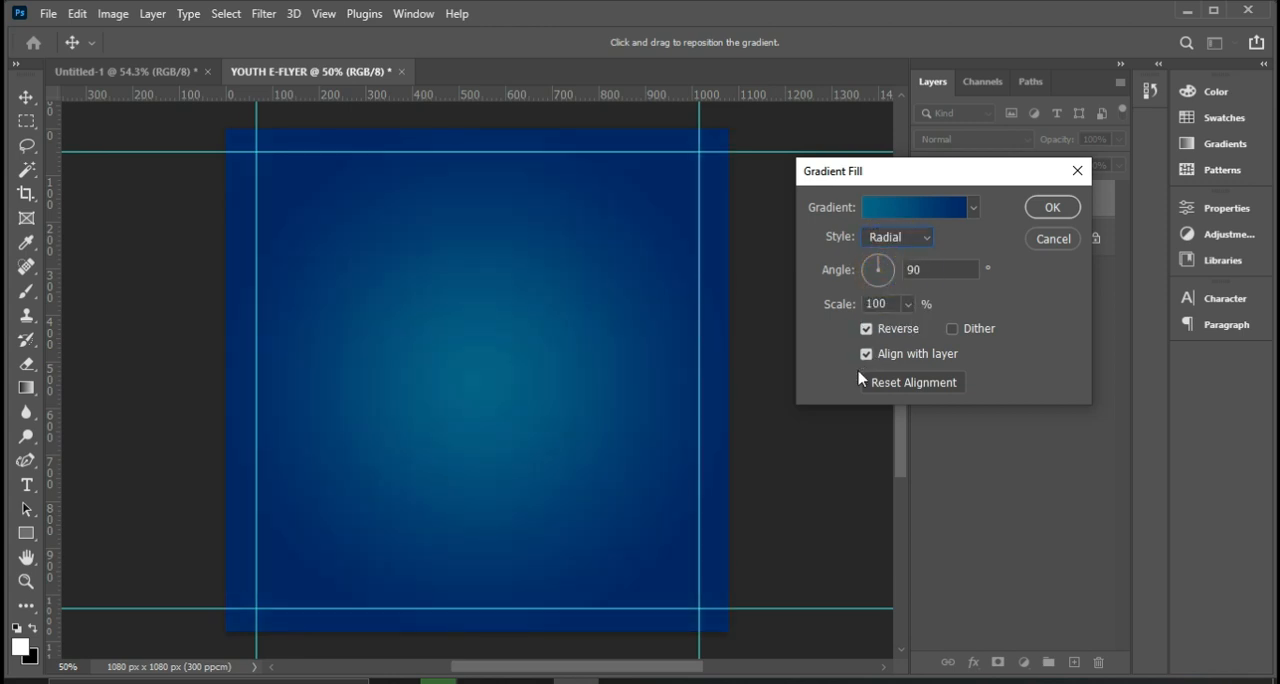
Shift the radial gradient's bright centre slightly up and left of the canvas centre and accept the fill.
left_click(485, 355)
mouse_move(506, 363)
left_mouse_down()
mouse_move(409, 252)
mouse_move(471, 481)
mouse_move(500, 292)
mouse_move(437, 371)
mouse_move(600, 331)
mouse_move(383, 363)
mouse_move(546, 353)
mouse_move(508, 381)
left_mouse_up()
left_click(1052, 208)
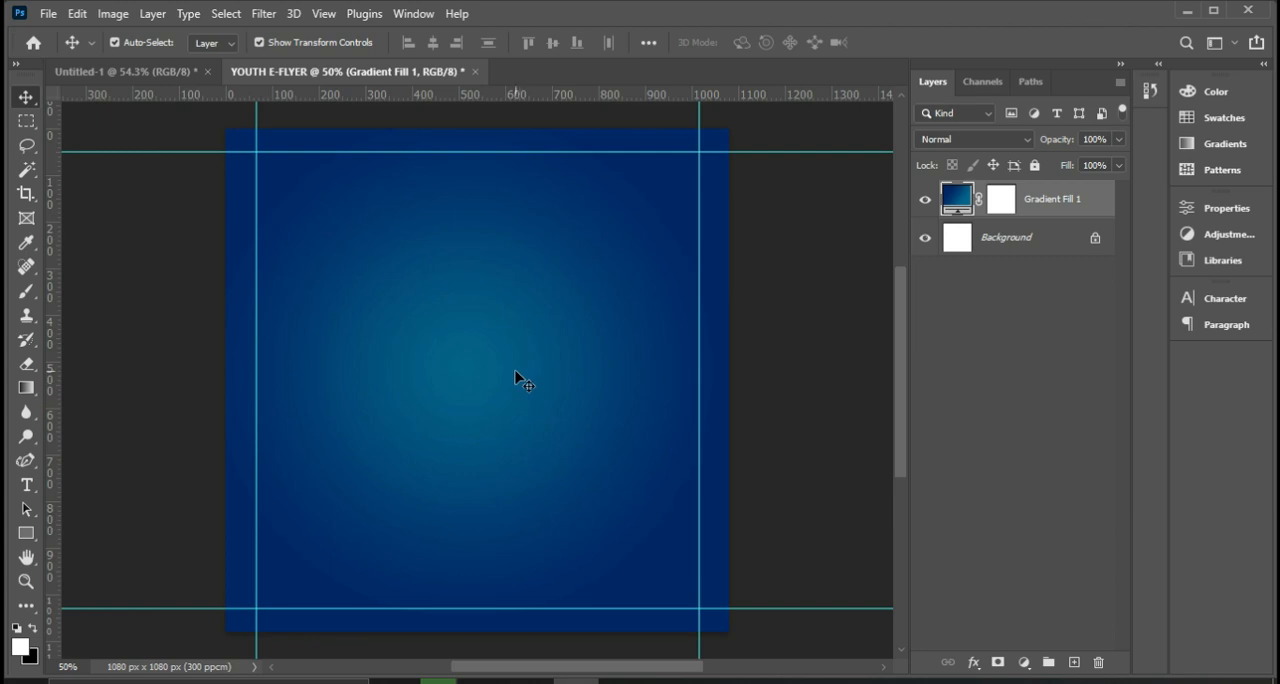
Embed the GettyImages_10070316-c-f3dddad-scaled sky image from 5DAYS FREE CLASS > ASGN 2 on the D: drive, covering about the top 485 px of the canvas.
left_click(47, 16)
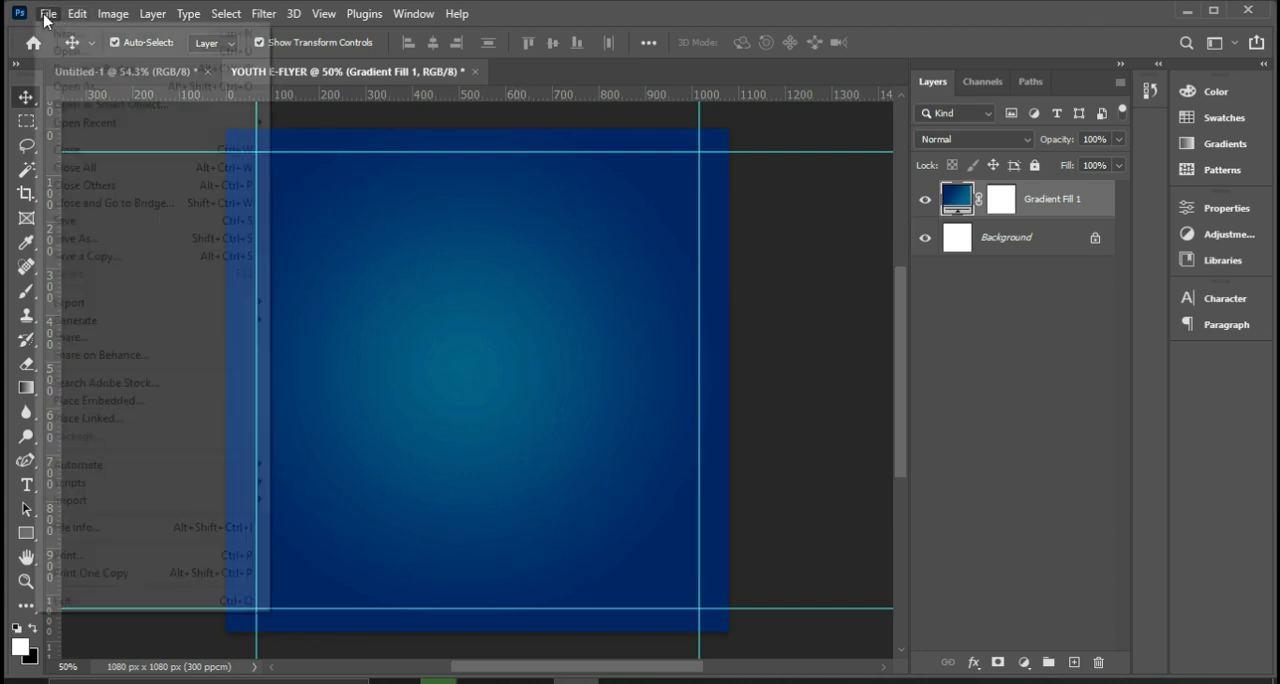
left_click(104, 402)
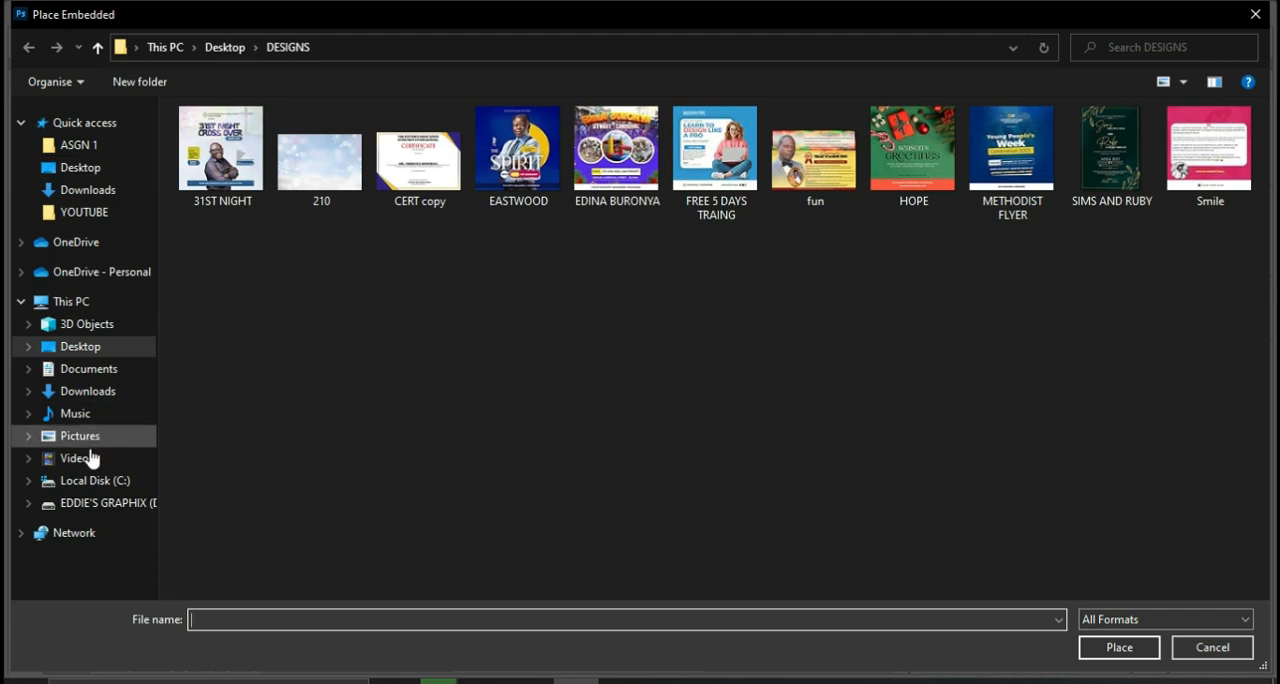
left_click(100, 503)
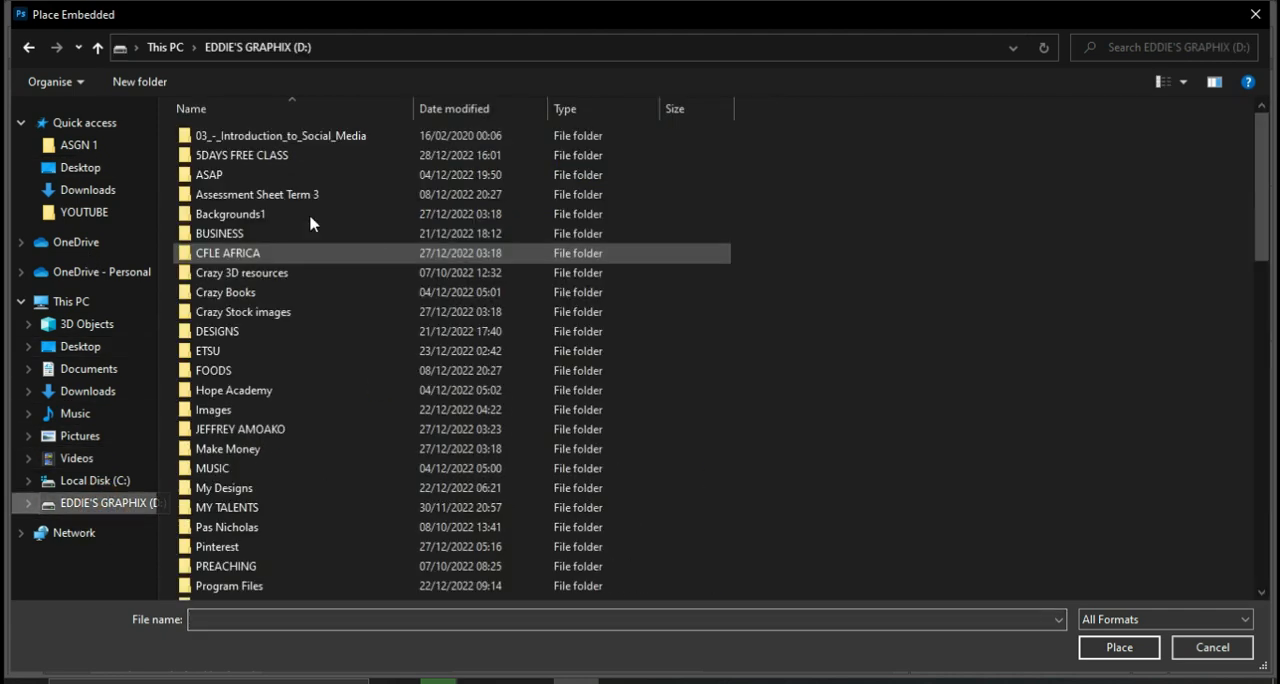
double_click(209, 157)
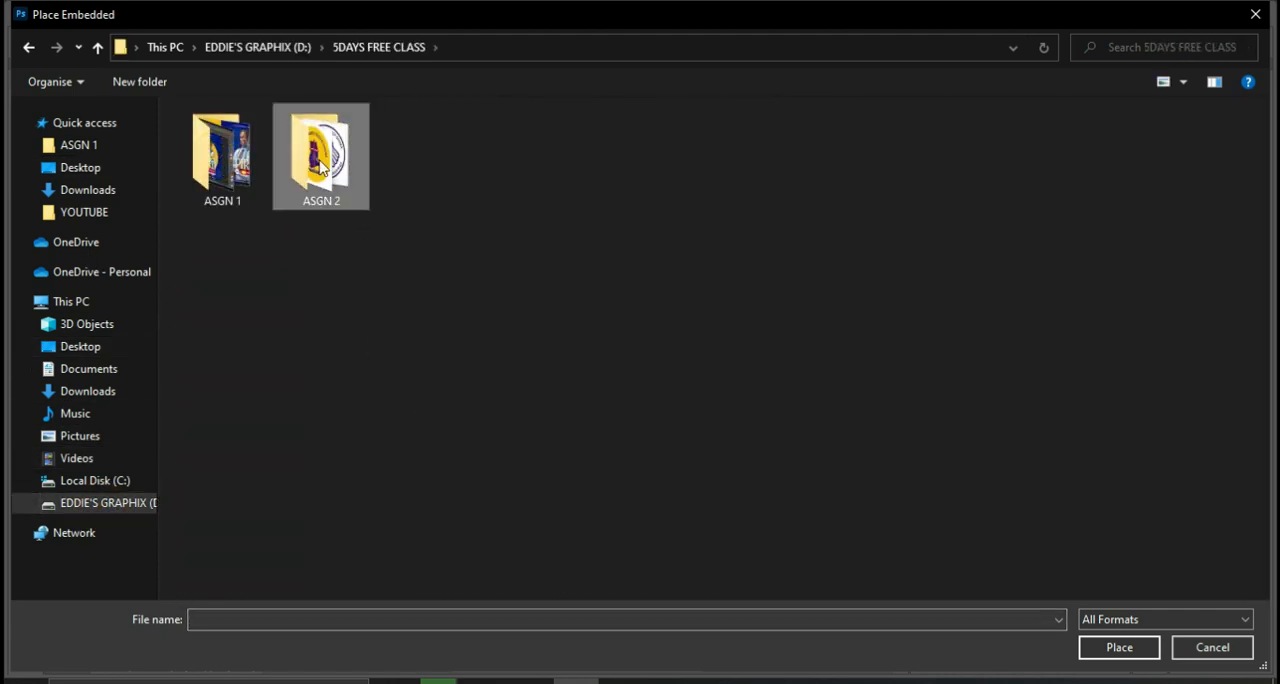
double_click(322, 168)
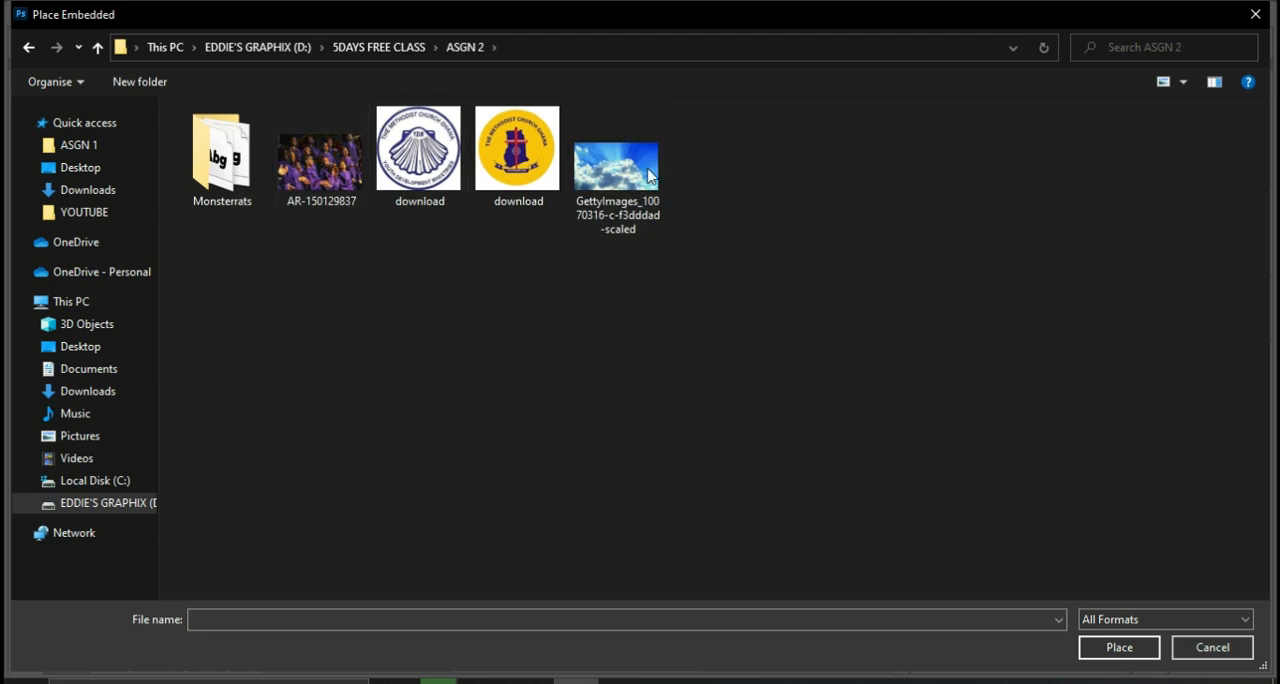
mouse_move(617, 180)
left_mouse_down()
mouse_move(590, 461)
mouse_move(630, 195)
left_mouse_up()
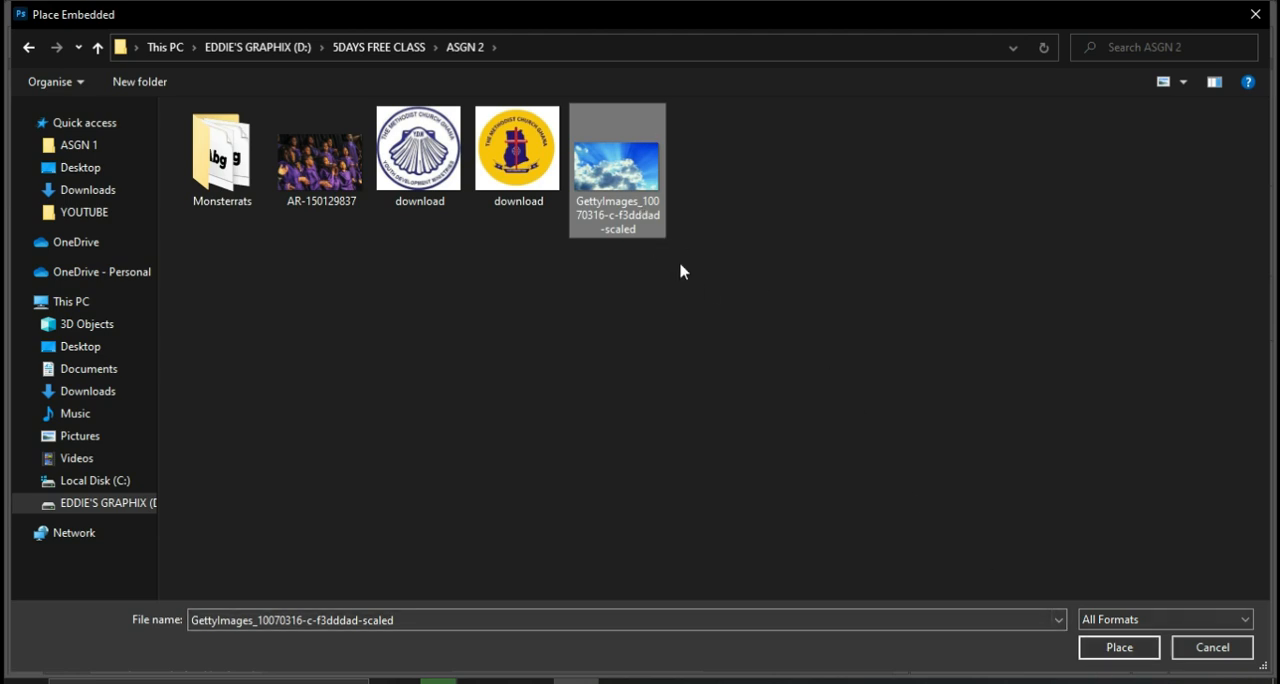
left_click(1120, 648)
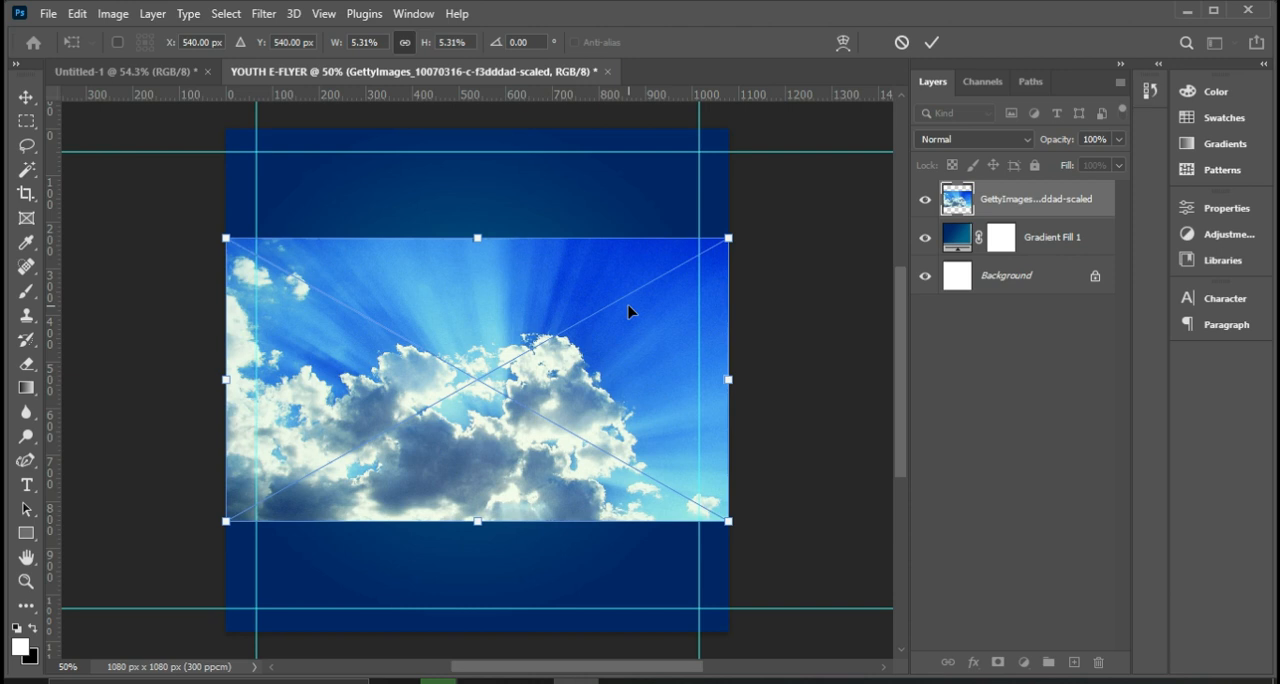
left_click_drag(565, 360, 583, 230)
key("Return")
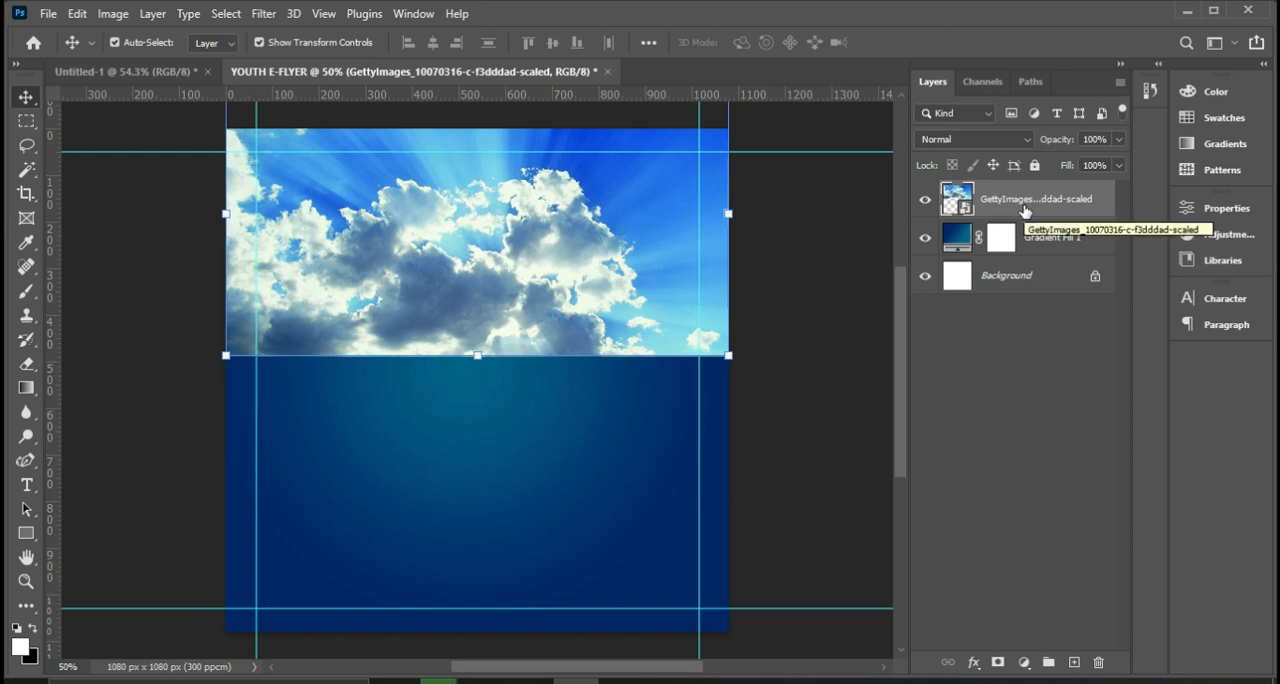
Set the sky image layer's blend mode to Screen and rasterize the layer.
left_click(969, 142)
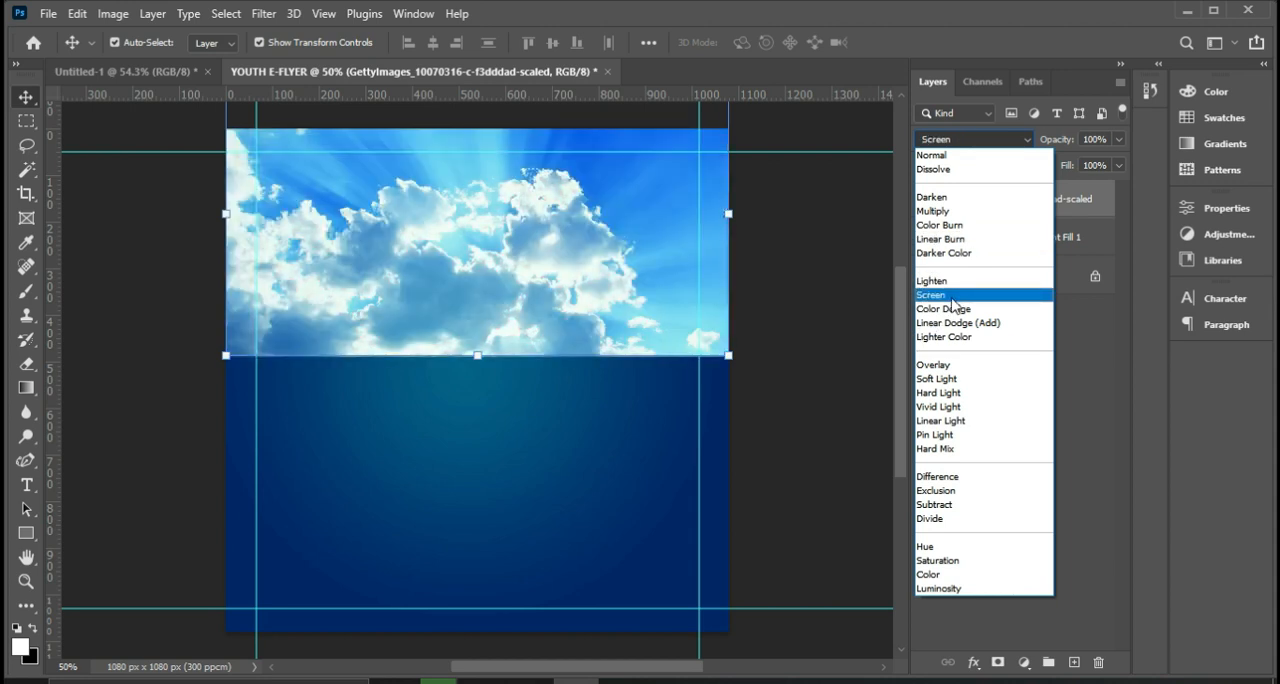
left_click(931, 295)
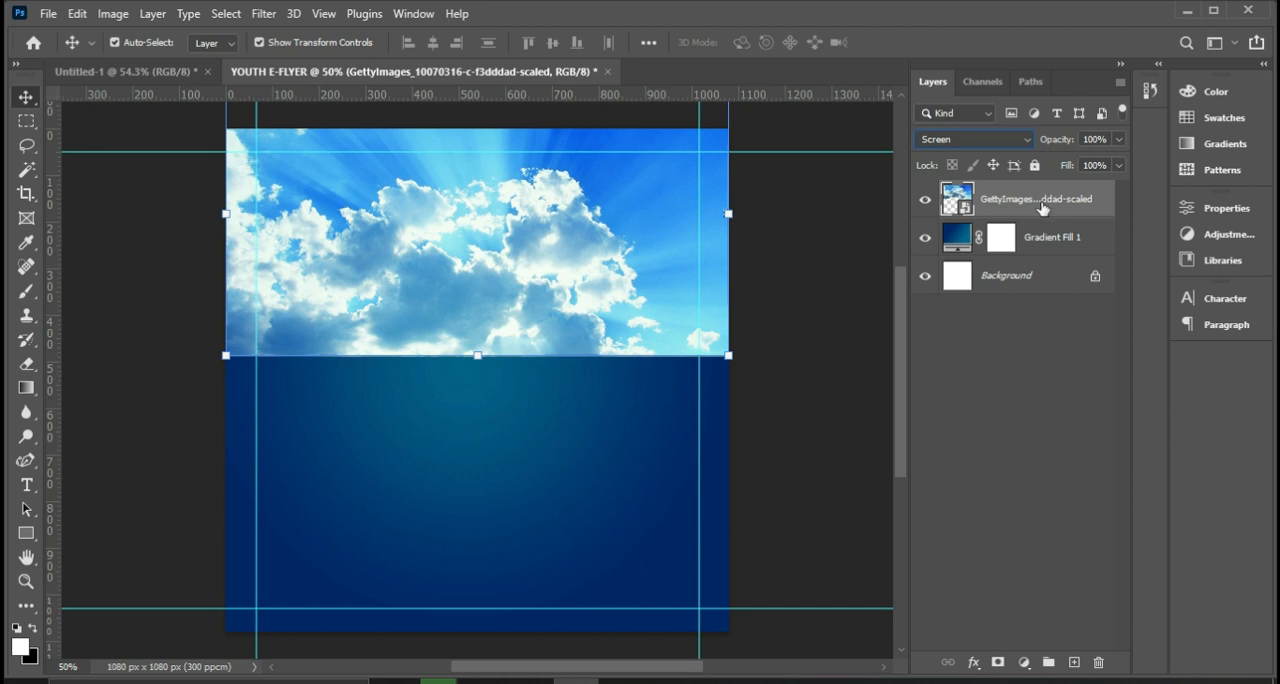
right_click(1033, 202)
right_click(1052, 201)
right_click(1057, 200)
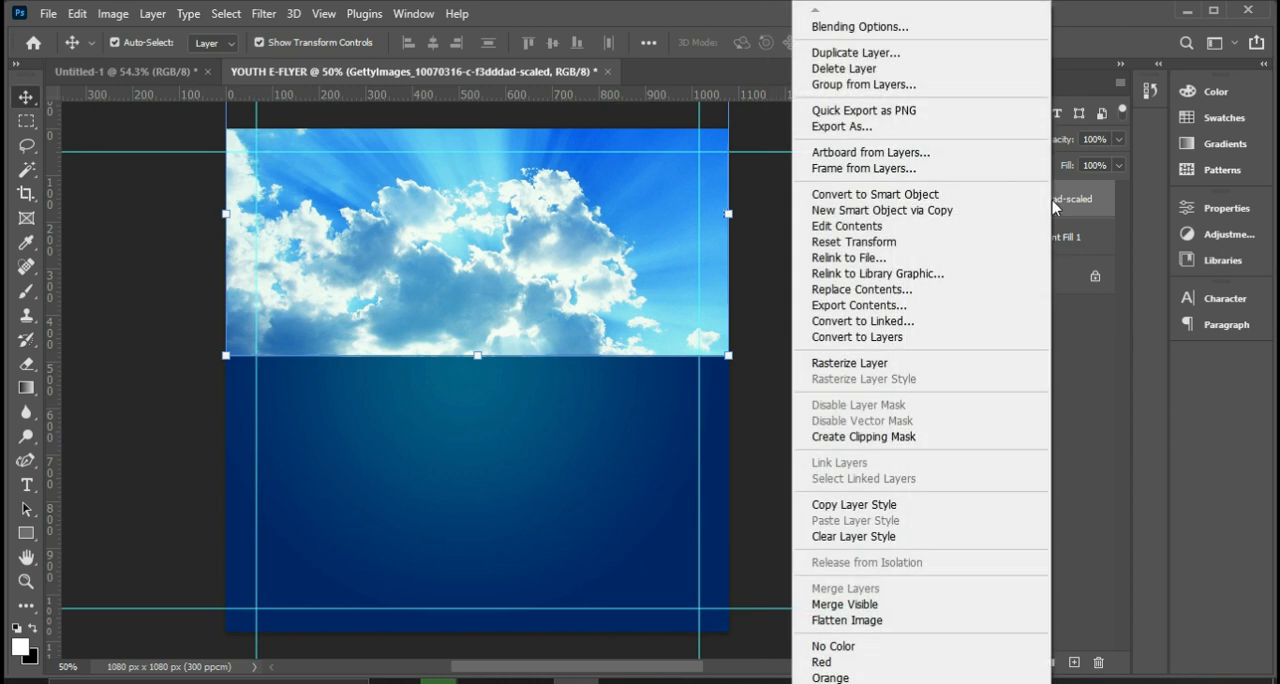
left_click(876, 366)
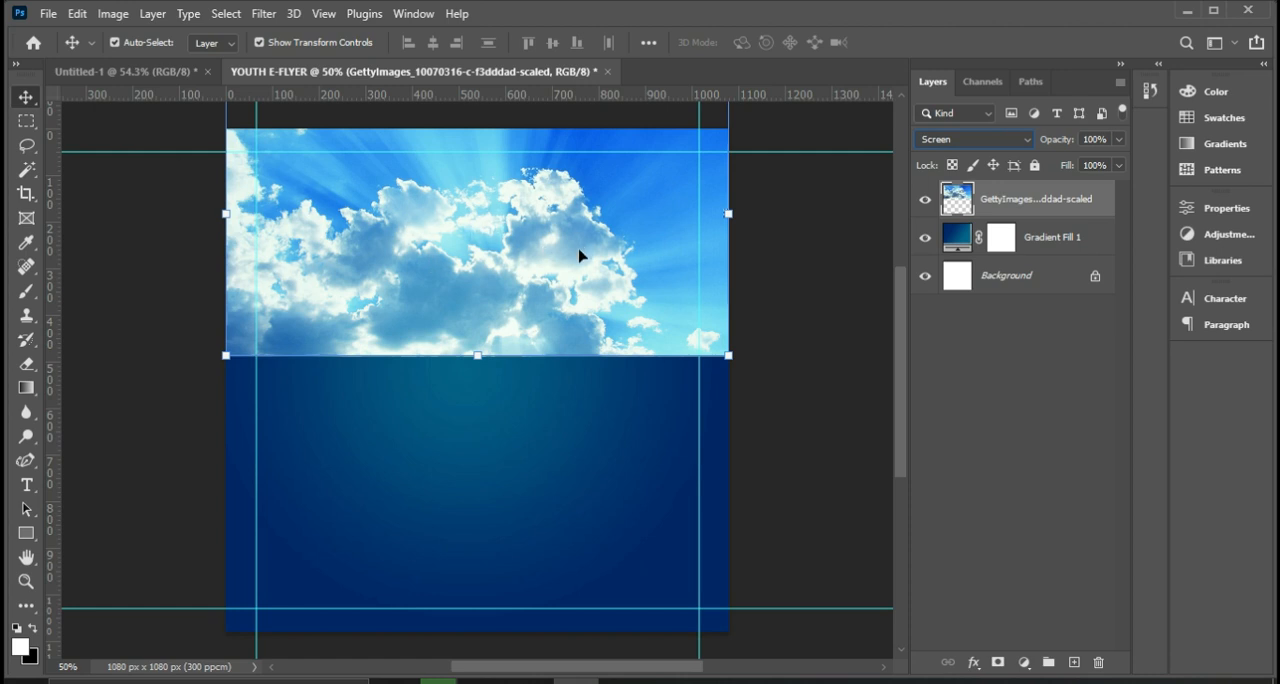
Set up the Eraser tool with the Soft Round general brush at 800 px size and 0% hardness.
left_click(24, 366)
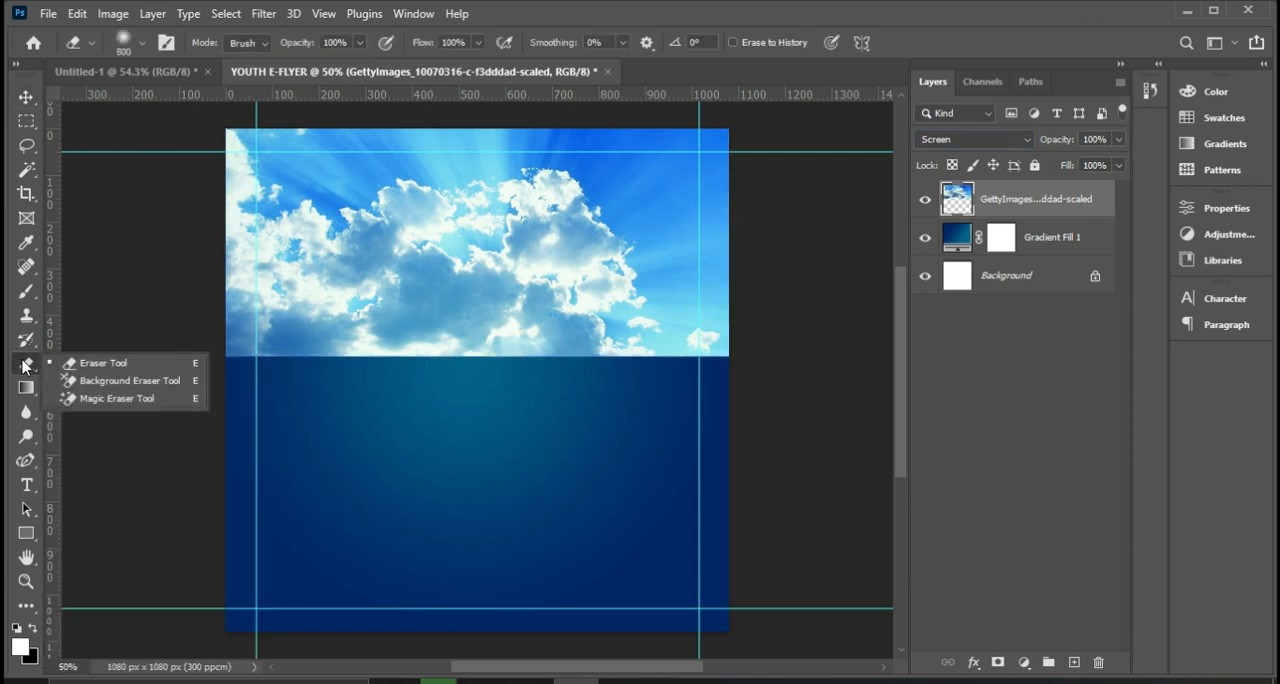
left_click(111, 365)
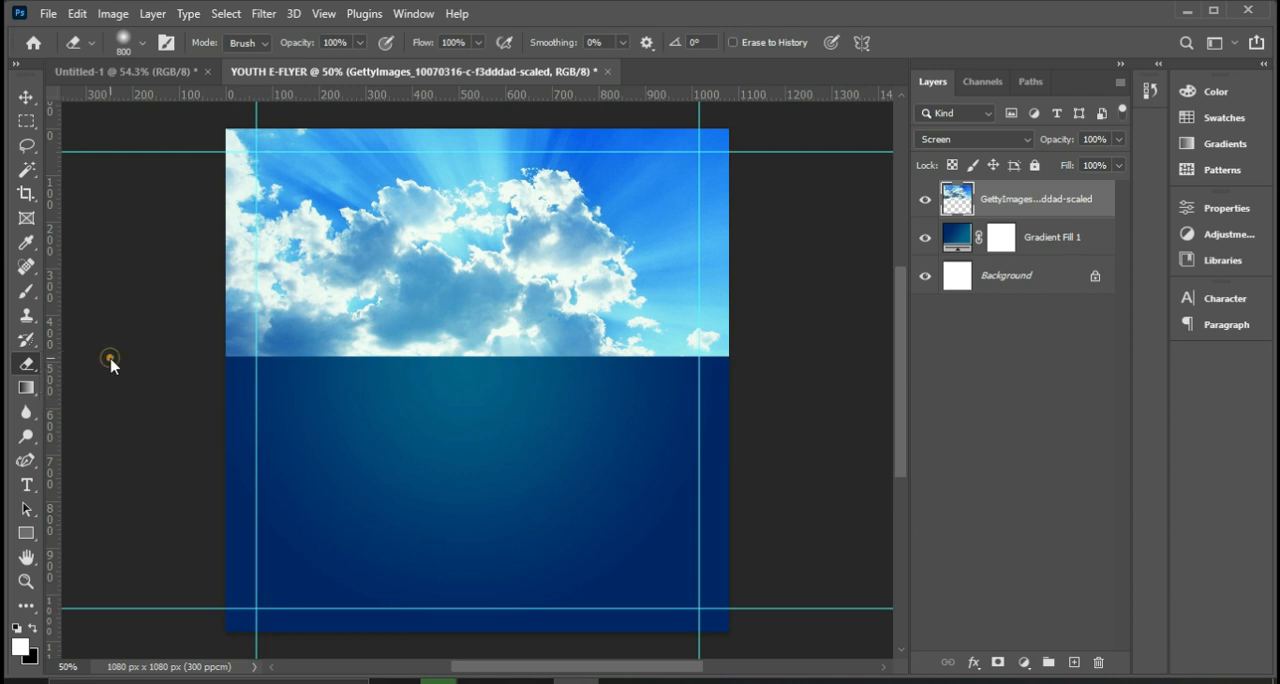
left_click(138, 46)
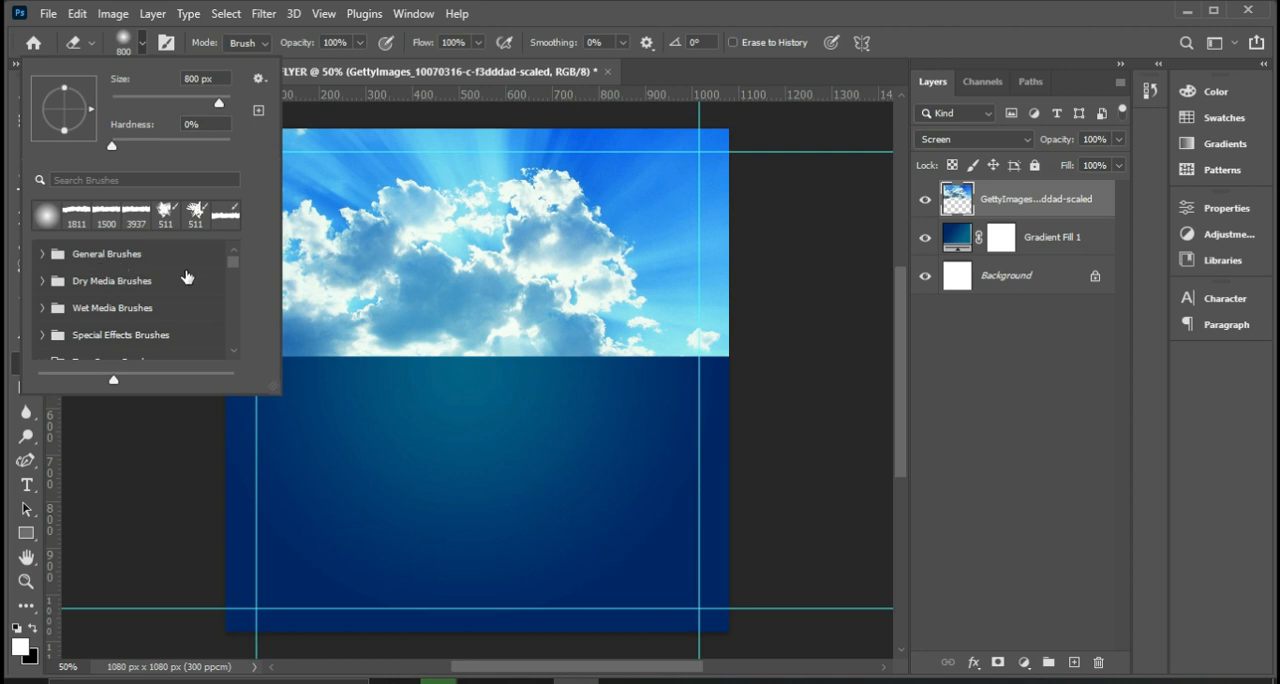
left_click(42, 254)
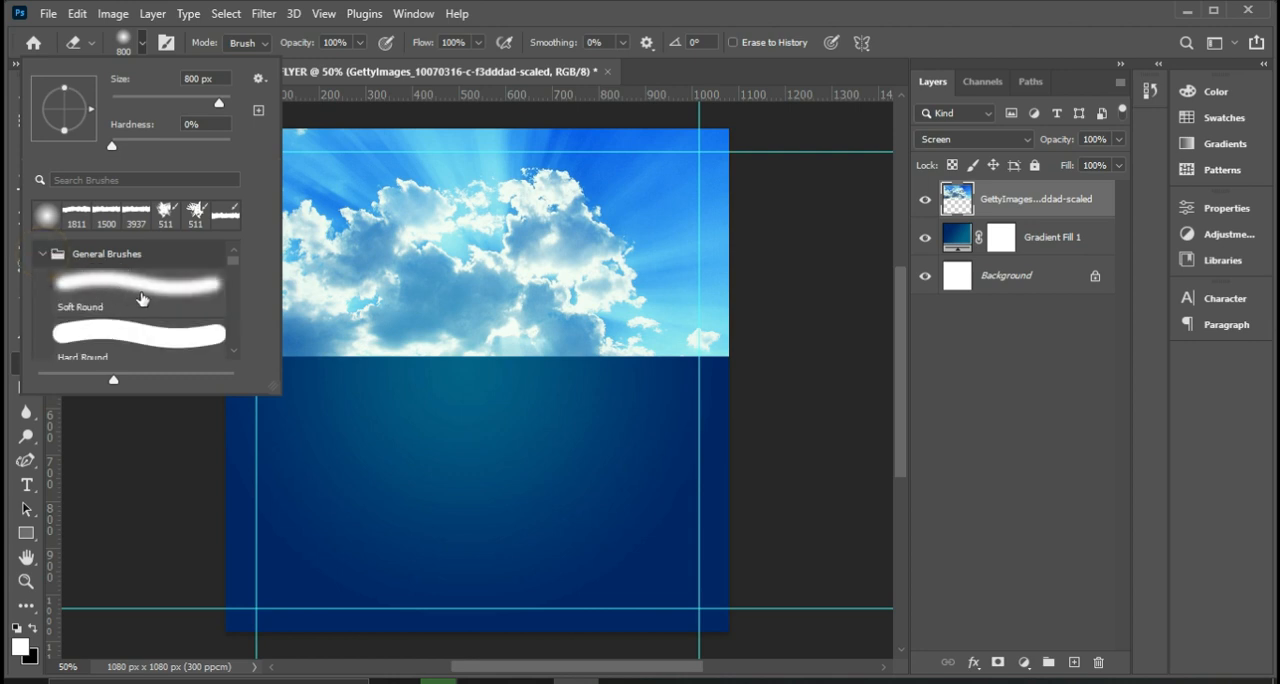
left_click(140, 288)
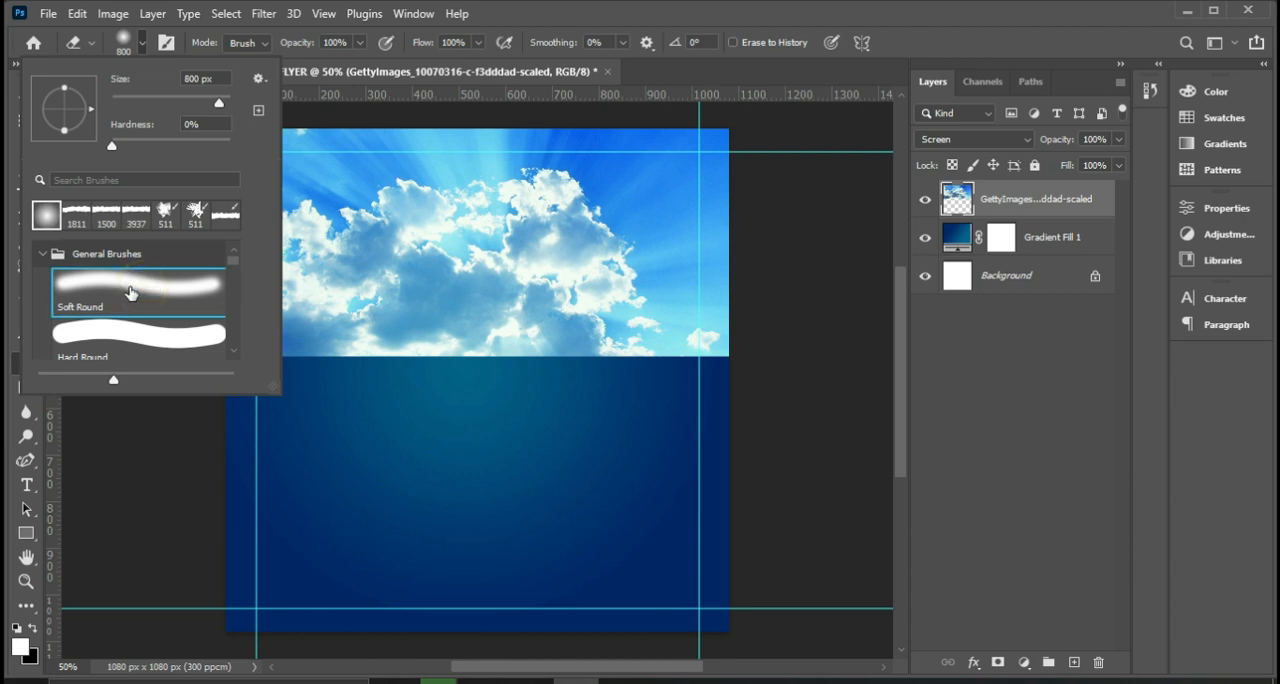
left_click(40, 256)
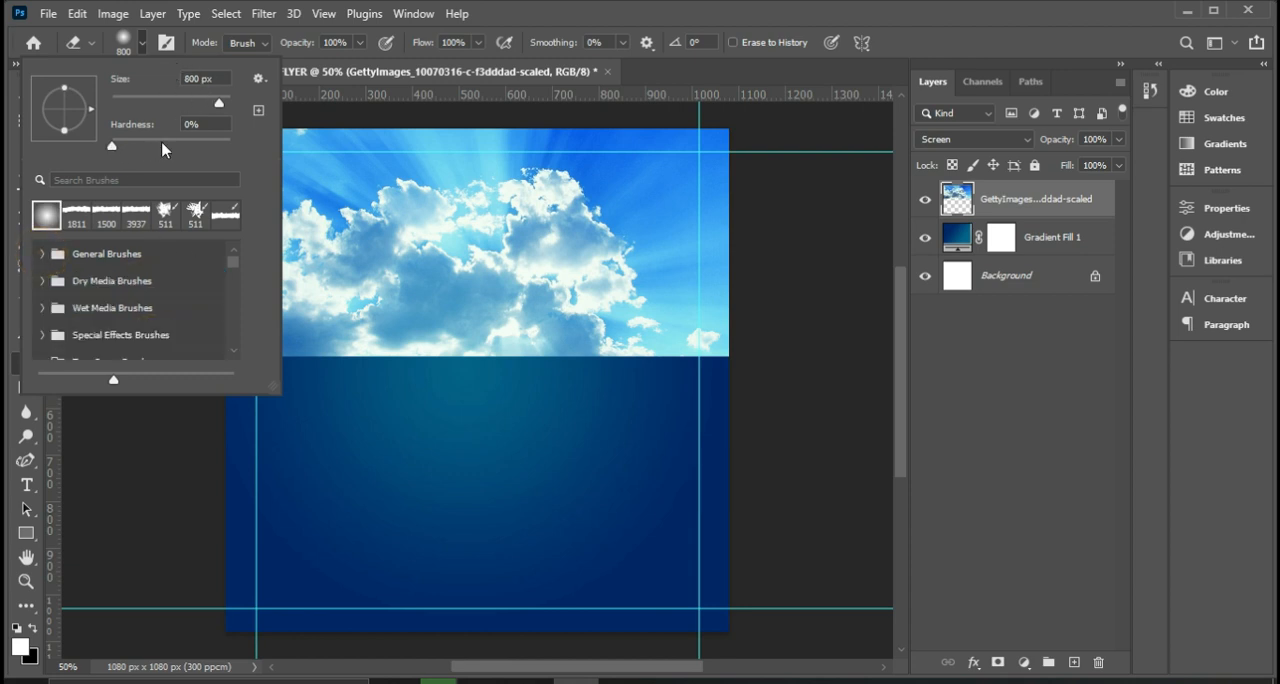
double_click(222, 78)
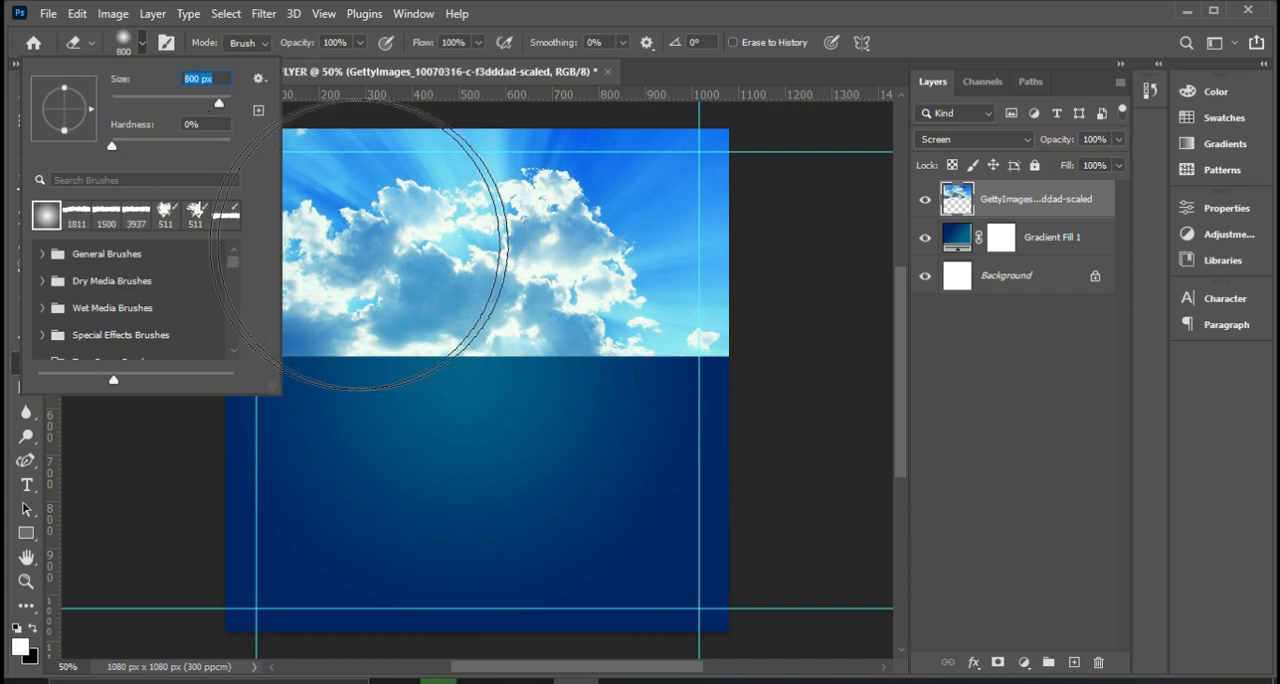
Erase the sky's lower edge and both sides softly, leaving only the upper central clouds and light rays over the gradient.
left_click(721, 444)
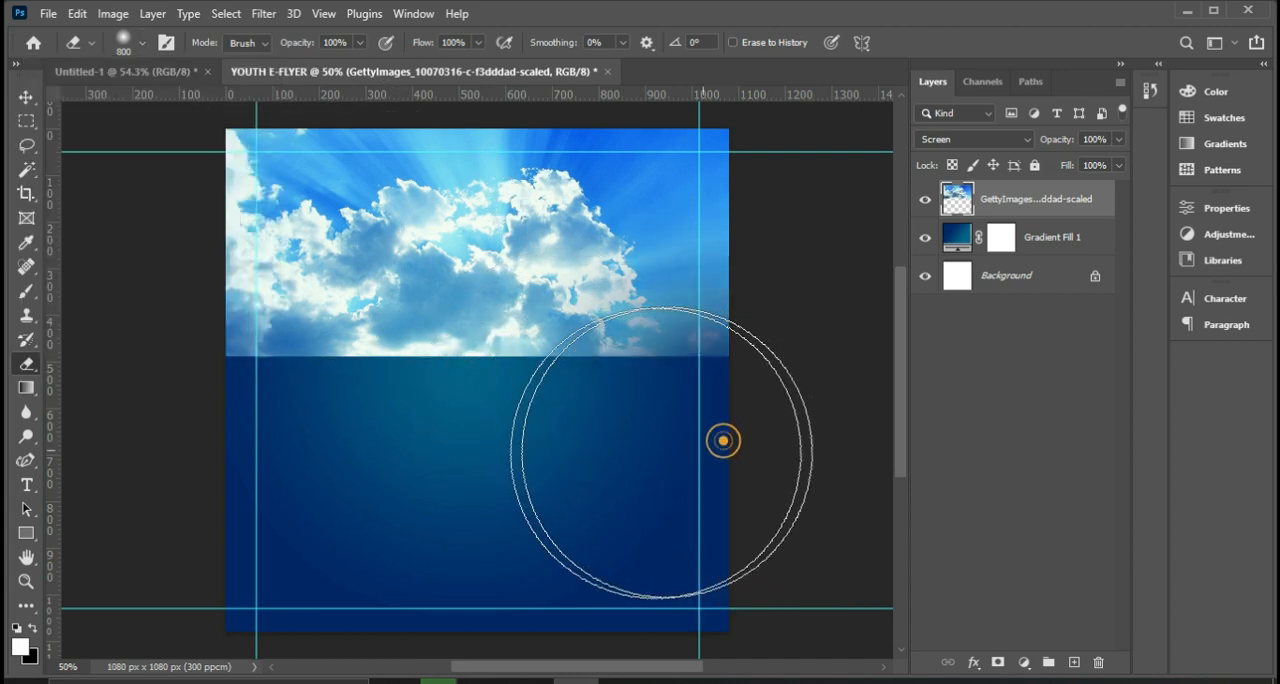
mouse_move(210, 448)
left_mouse_down()
mouse_move(144, 261)
mouse_move(170, 131)
mouse_move(186, 120)
mouse_move(172, 272)
mouse_move(200, 431)
mouse_move(382, 466)
mouse_move(637, 464)
mouse_move(296, 450)
mouse_move(478, 475)
mouse_move(702, 475)
mouse_move(812, 288)
left_mouse_up()
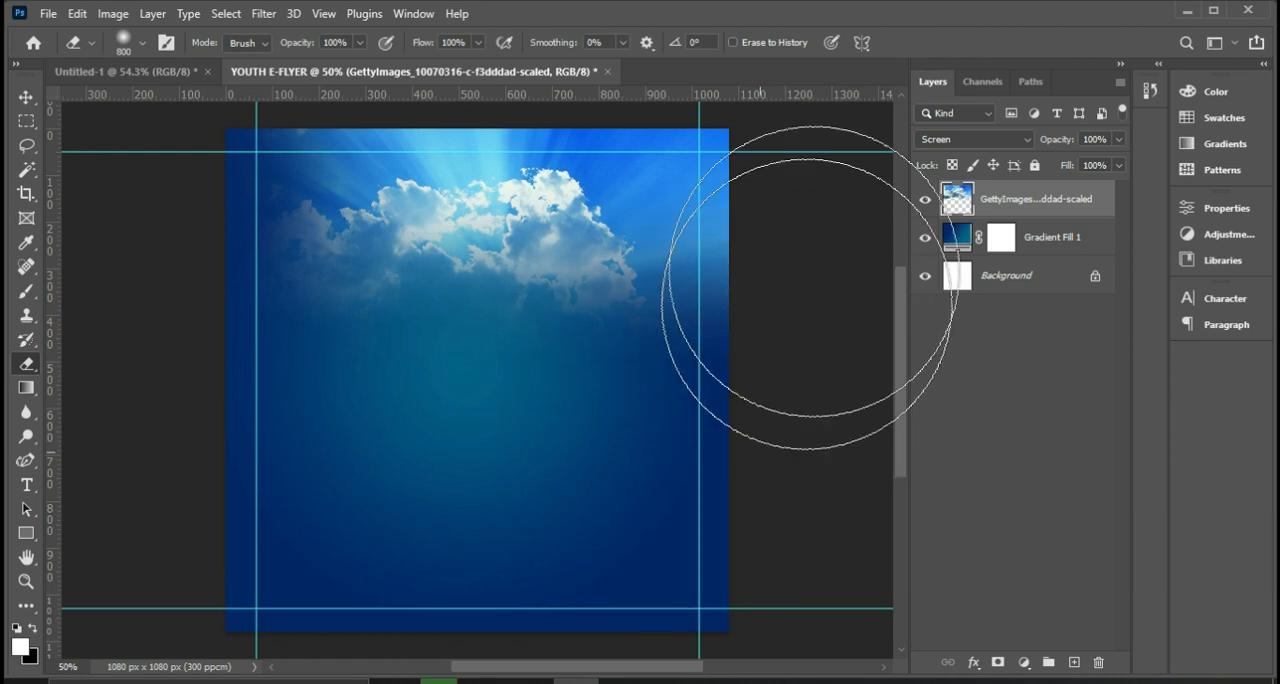
mouse_move(665, 433)
left_mouse_down()
mouse_move(666, 366)
mouse_move(621, 368)
mouse_move(551, 400)
mouse_move(406, 417)
mouse_move(299, 385)
mouse_move(250, 359)
mouse_move(248, 360)
left_mouse_up()
left_click(246, 315)
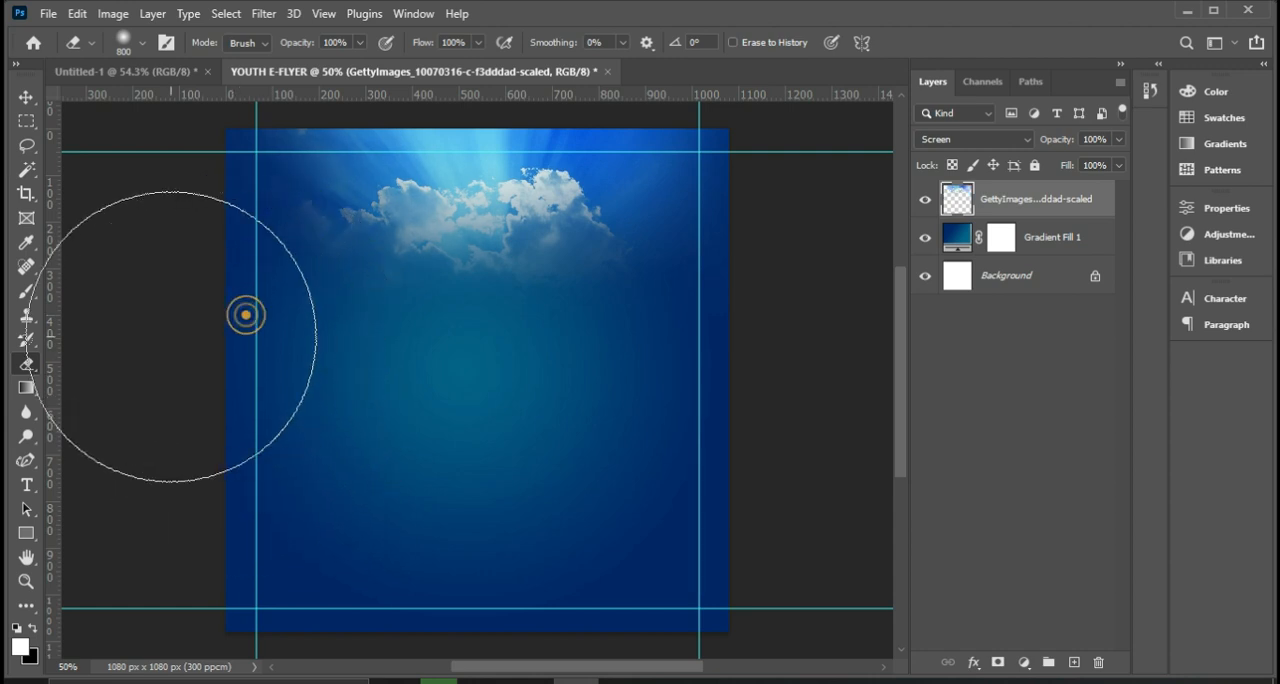
Reduce the sky layer's opacity to 60%.
left_click(26, 97)
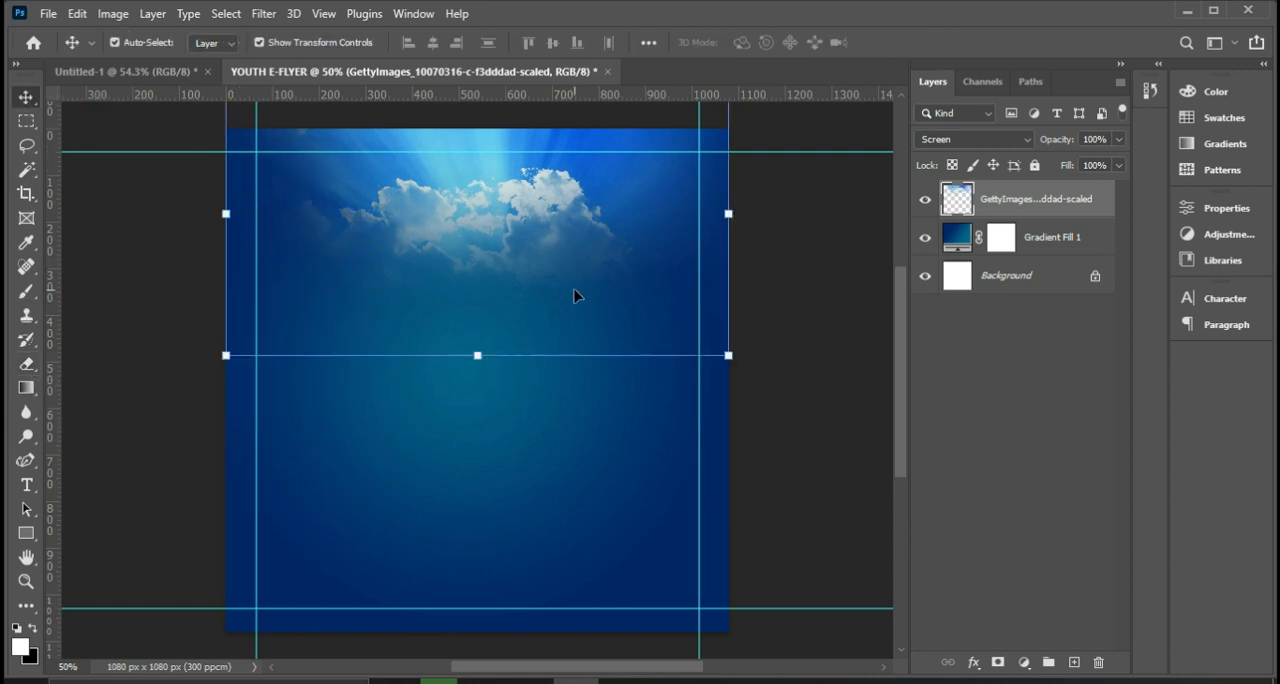
left_click(1117, 140)
left_click_drag(1117, 163, 1087, 172)
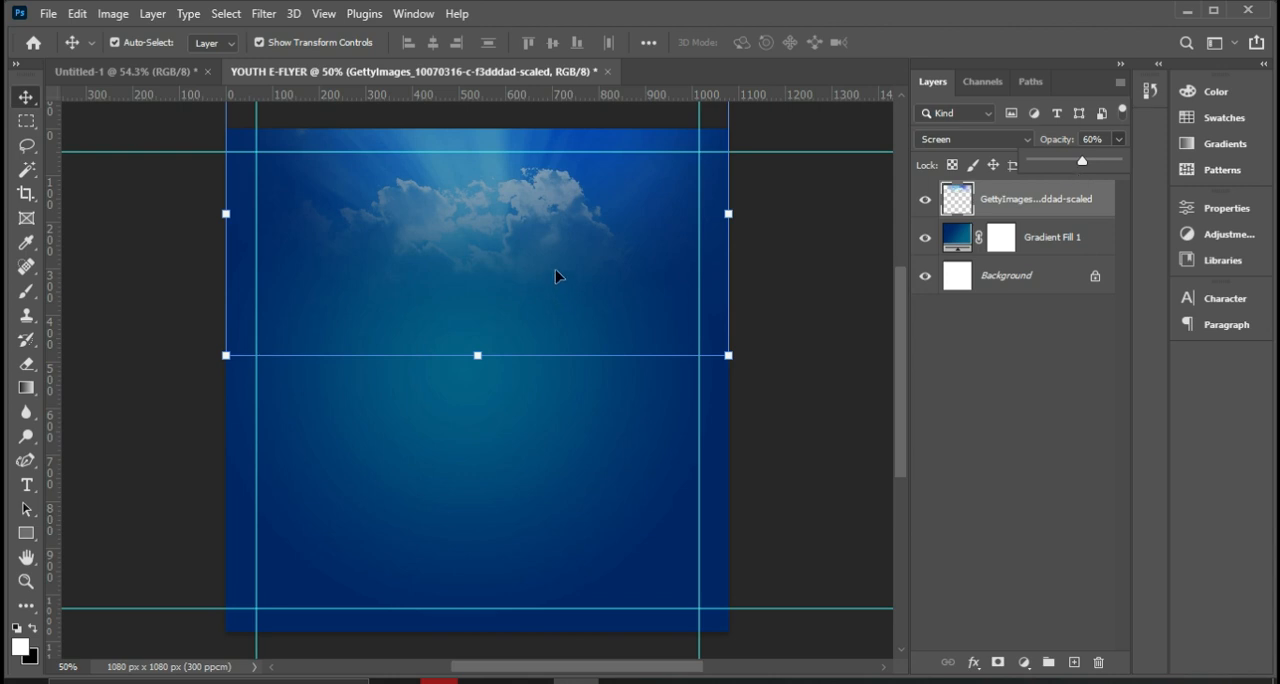
Embed the AR-150129837 choir photo from the ASGN 2 folder at full canvas width, with its centre raised to Y 426 px.
left_click(45, 14)
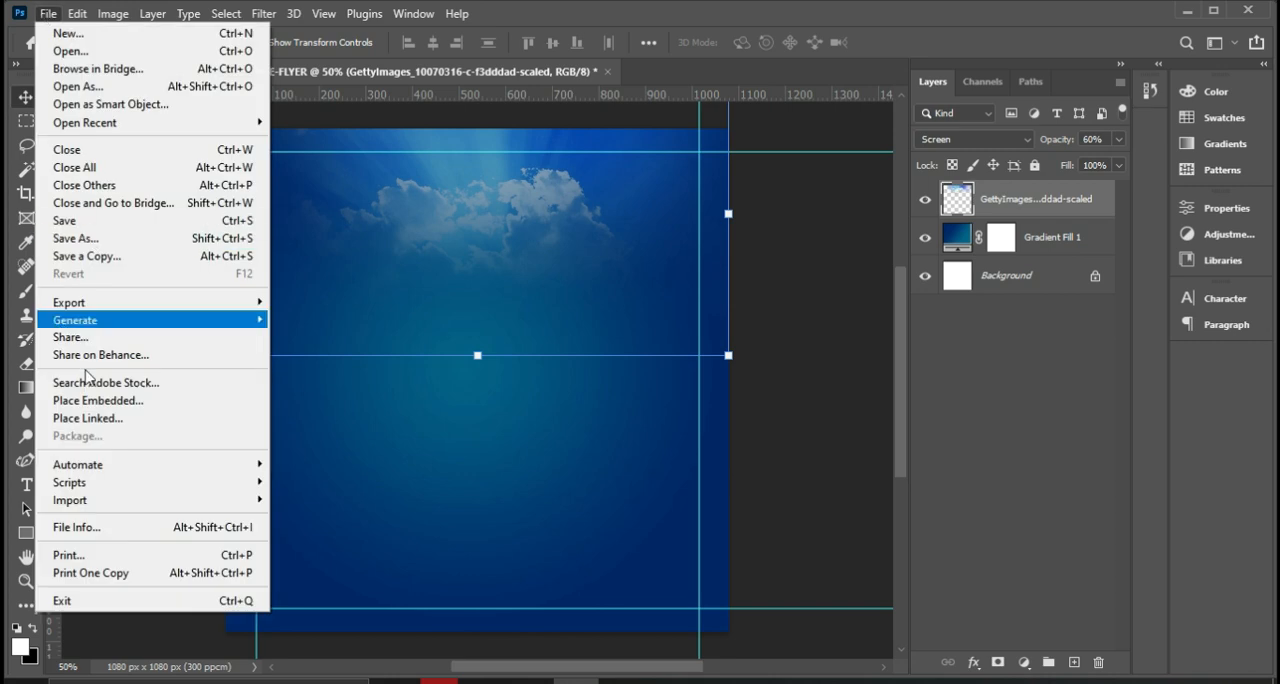
left_click(87, 402)
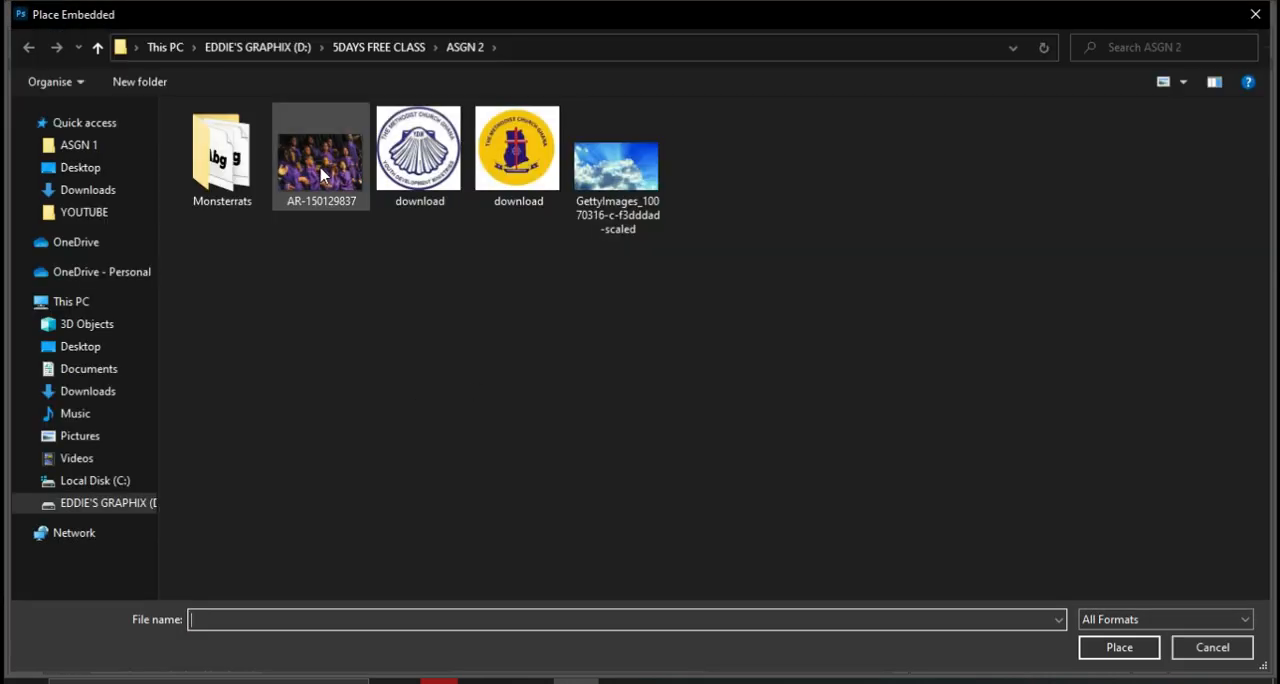
left_click(321, 175)
left_click(1125, 648)
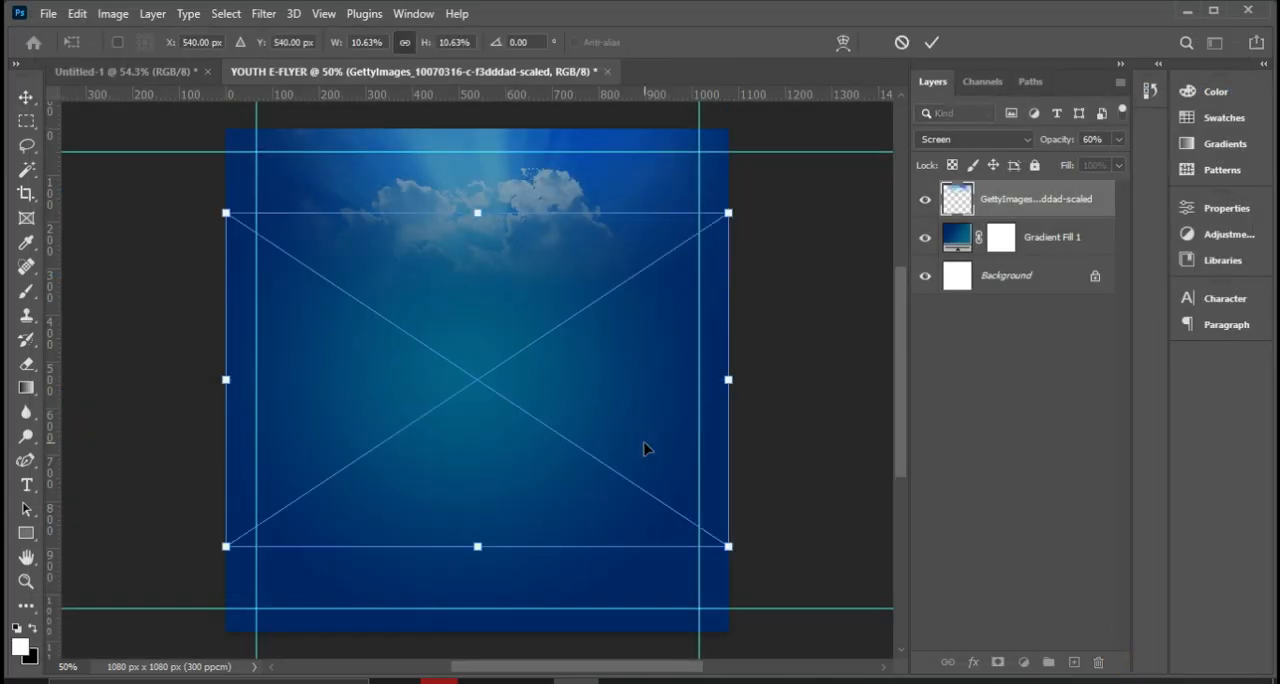
left_click_drag(492, 463, 493, 410)
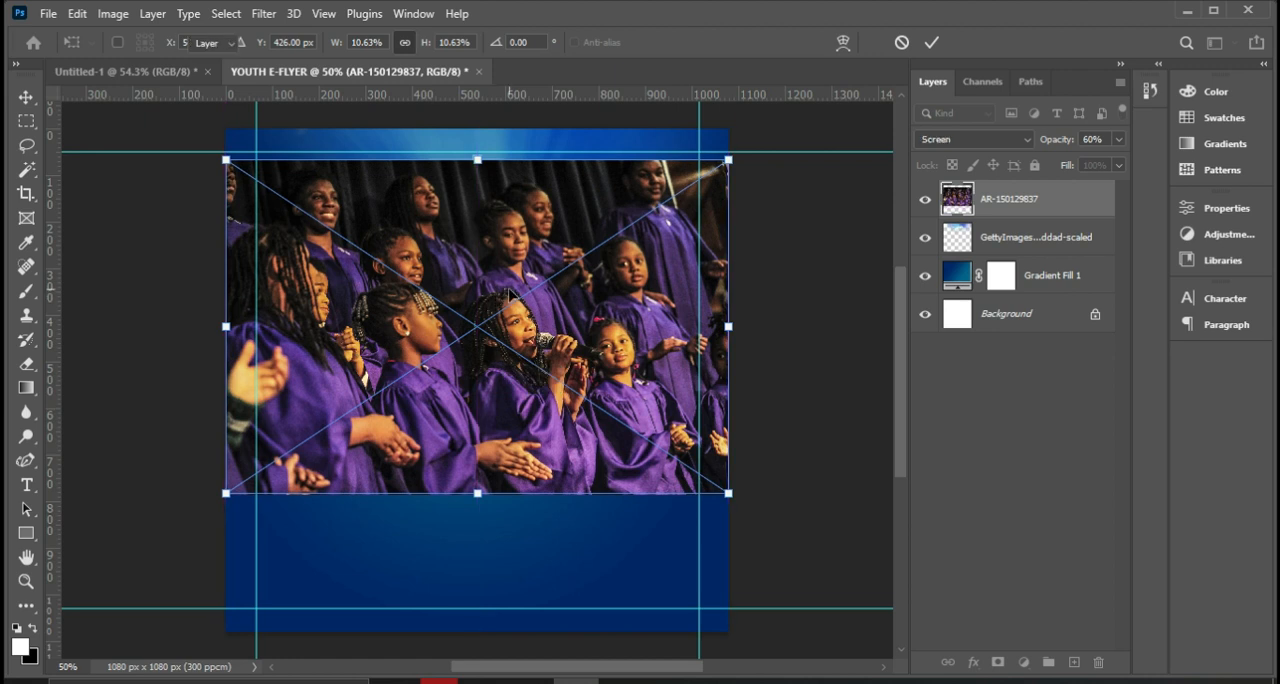
key("Return")
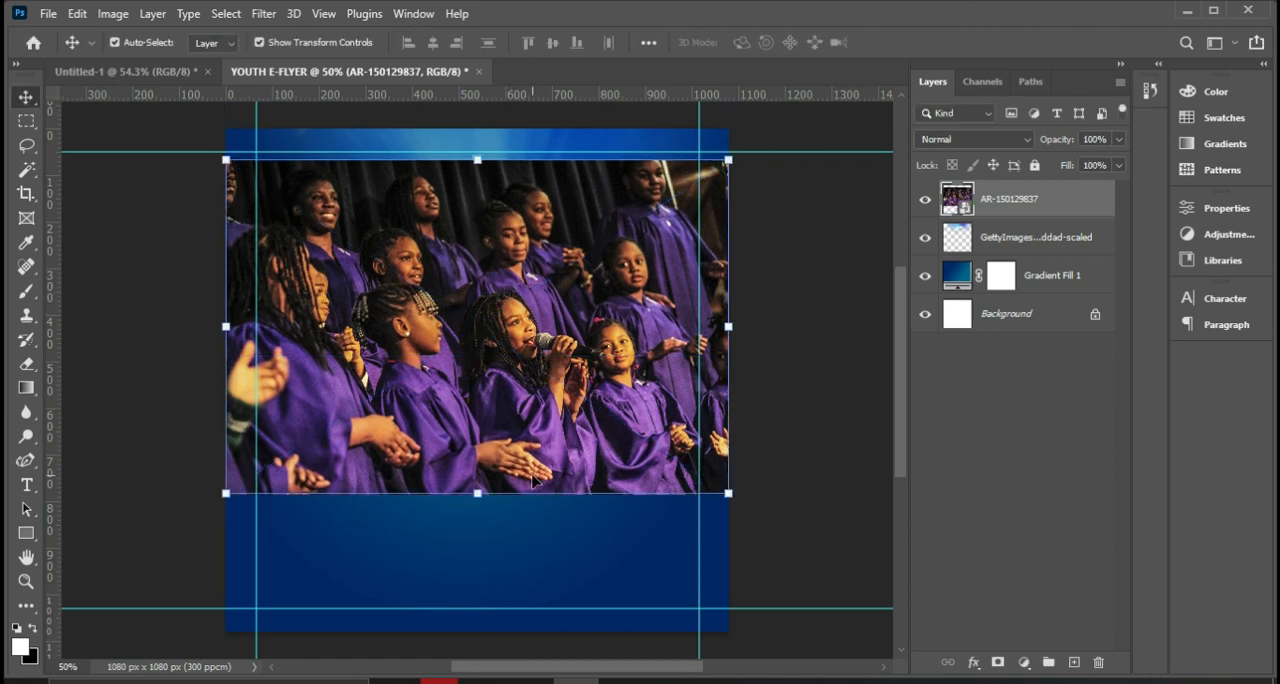
Set the choir photo's blend mode to Soft Light and apply a Black & White adjustment with the Default preset.
left_click(978, 140)
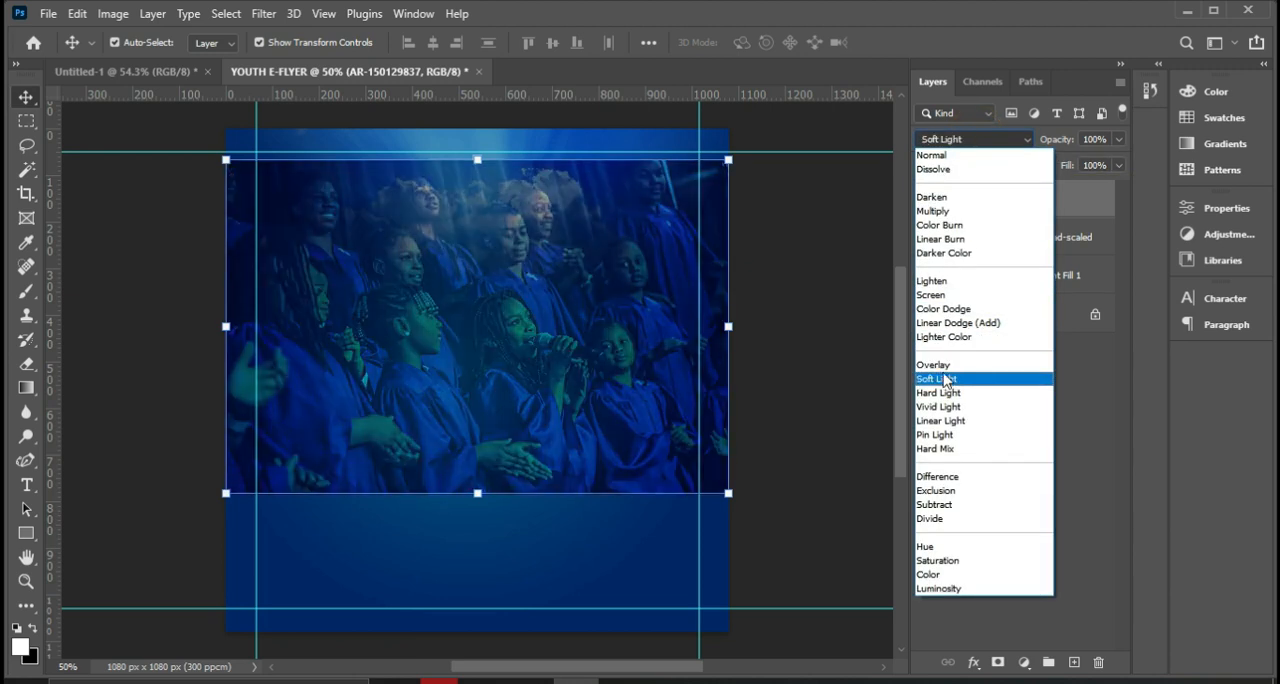
left_click(944, 380)
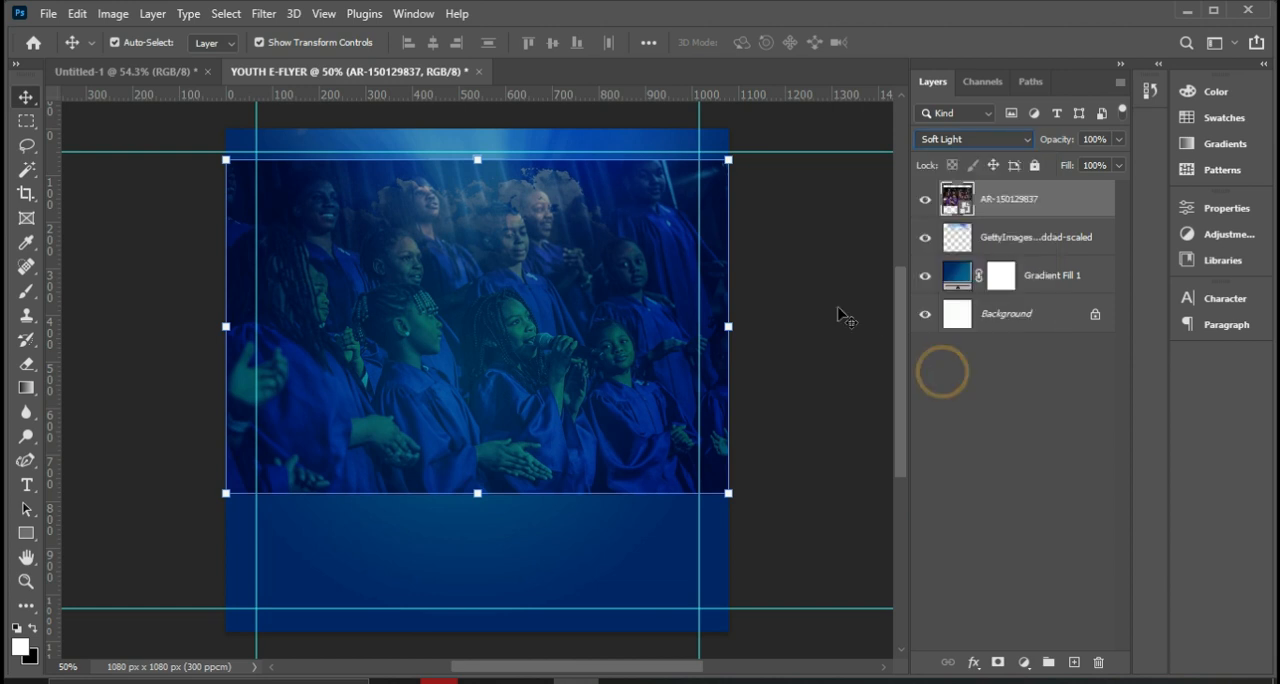
left_click(113, 14)
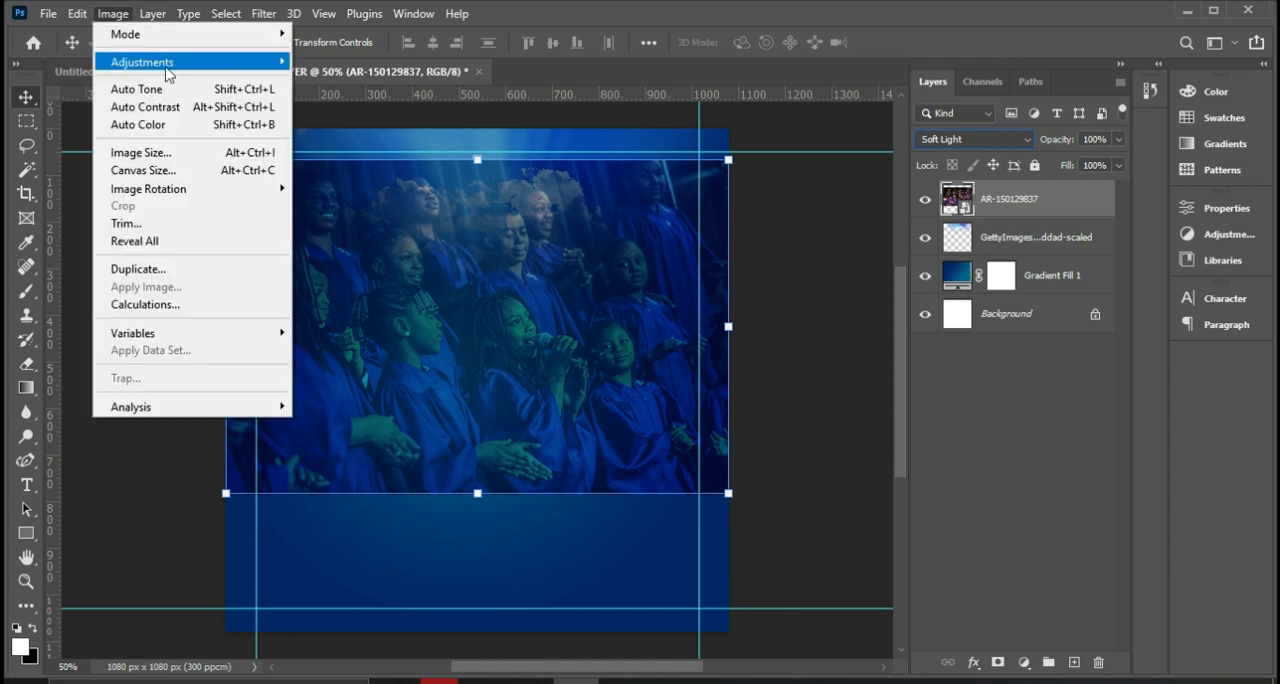
mouse_move(170, 64)
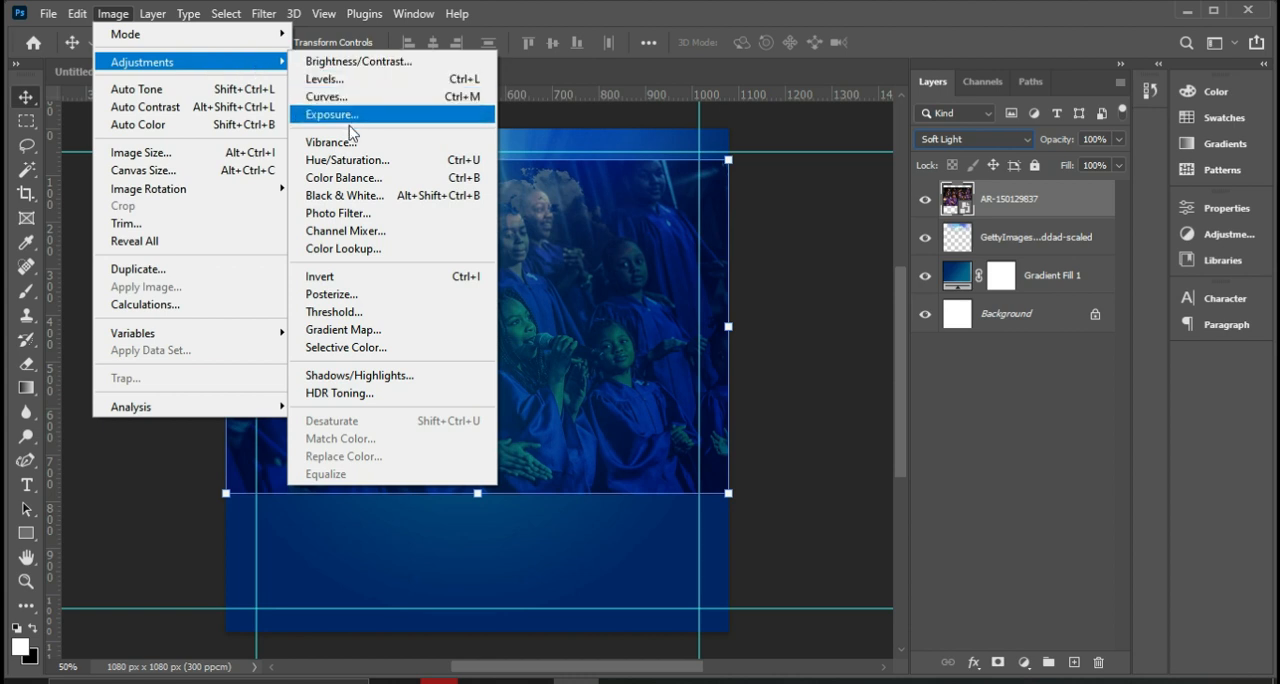
left_click(400, 204)
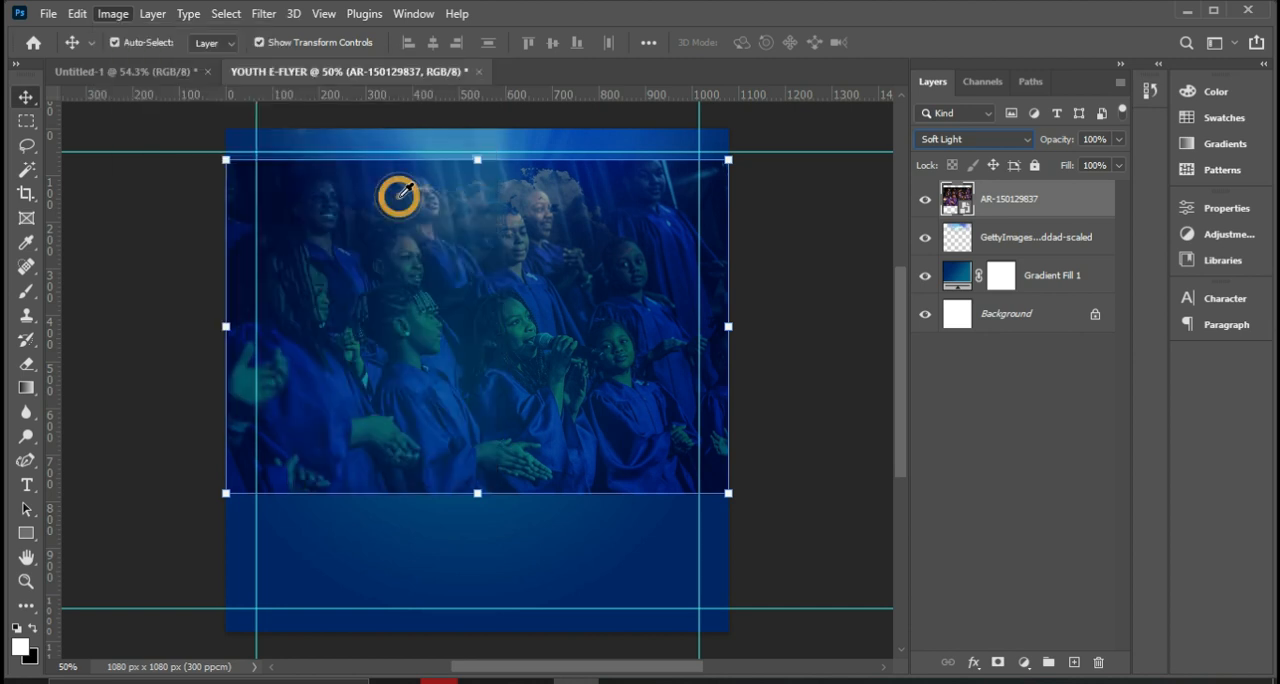
left_click_drag(586, 50, 914, 102)
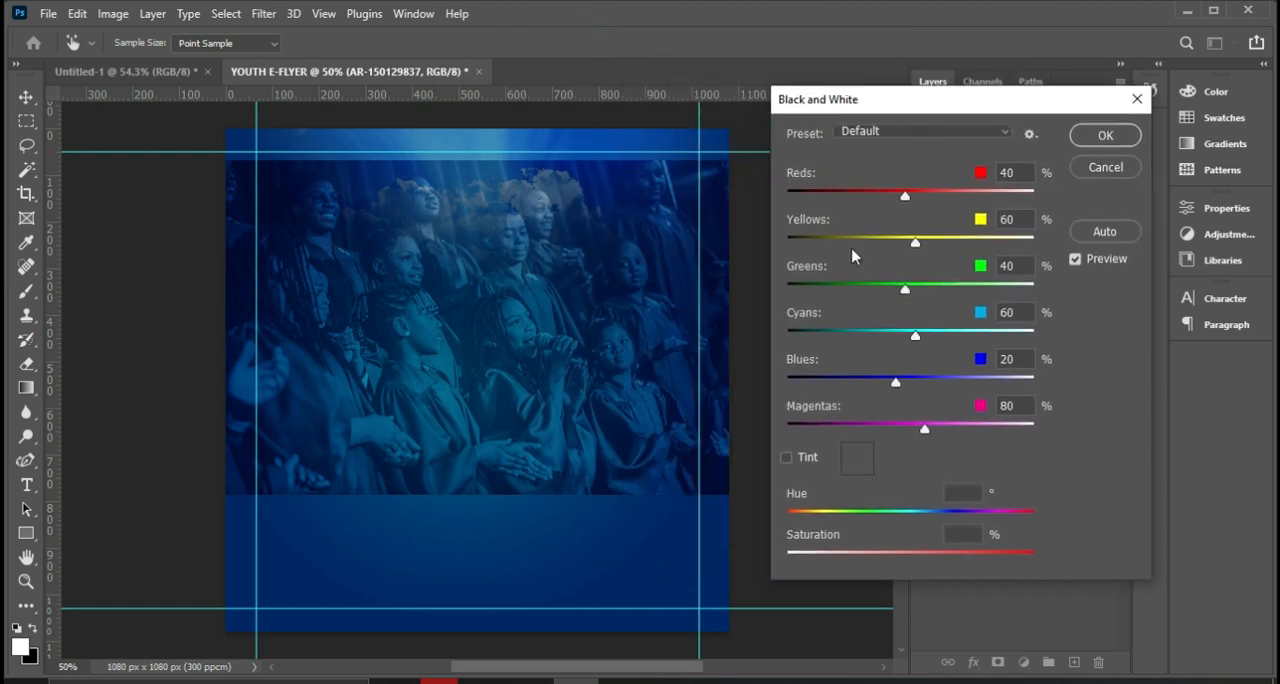
left_click(1103, 138)
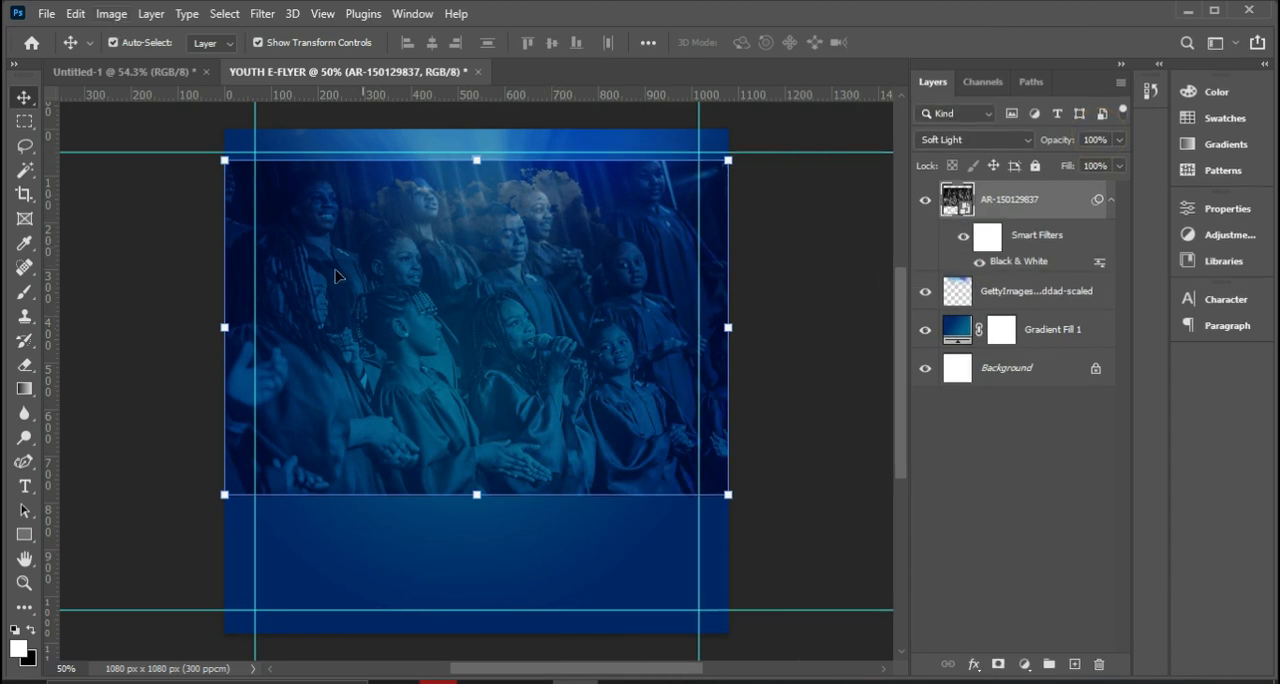
Apply an Exposure adjustment of +1.03 to the choir photo and rasterize its layer.
left_click(110, 16)
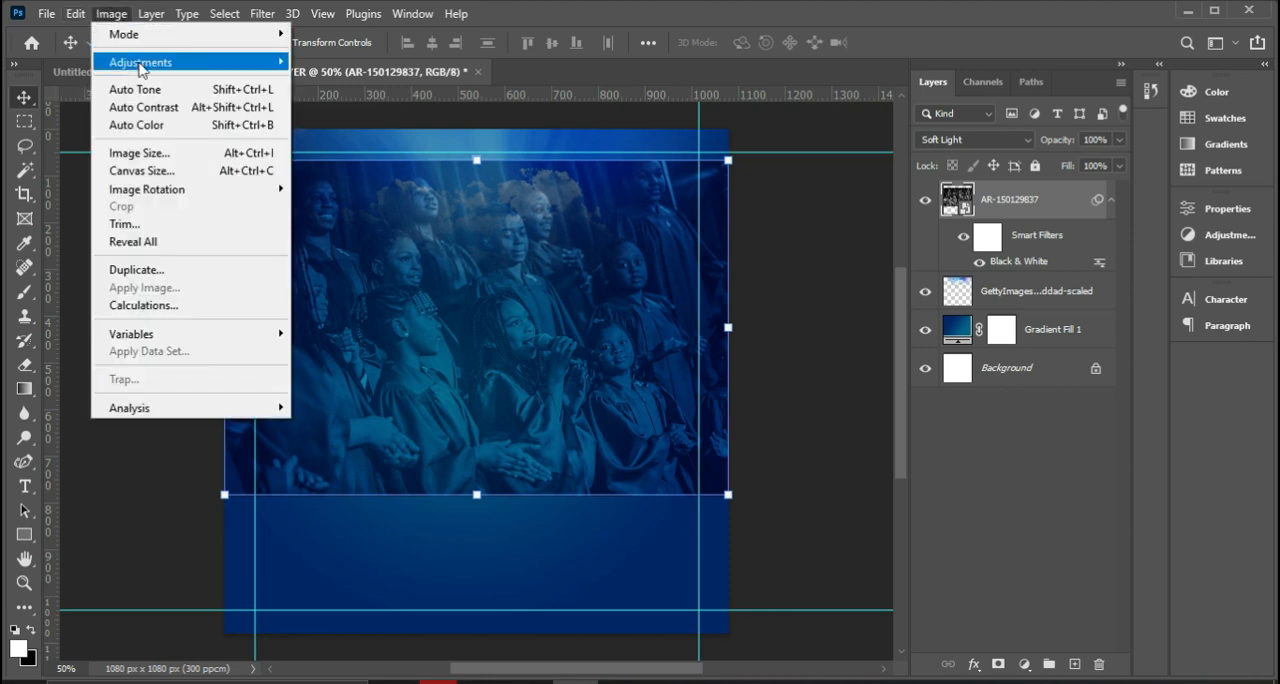
mouse_move(140, 66)
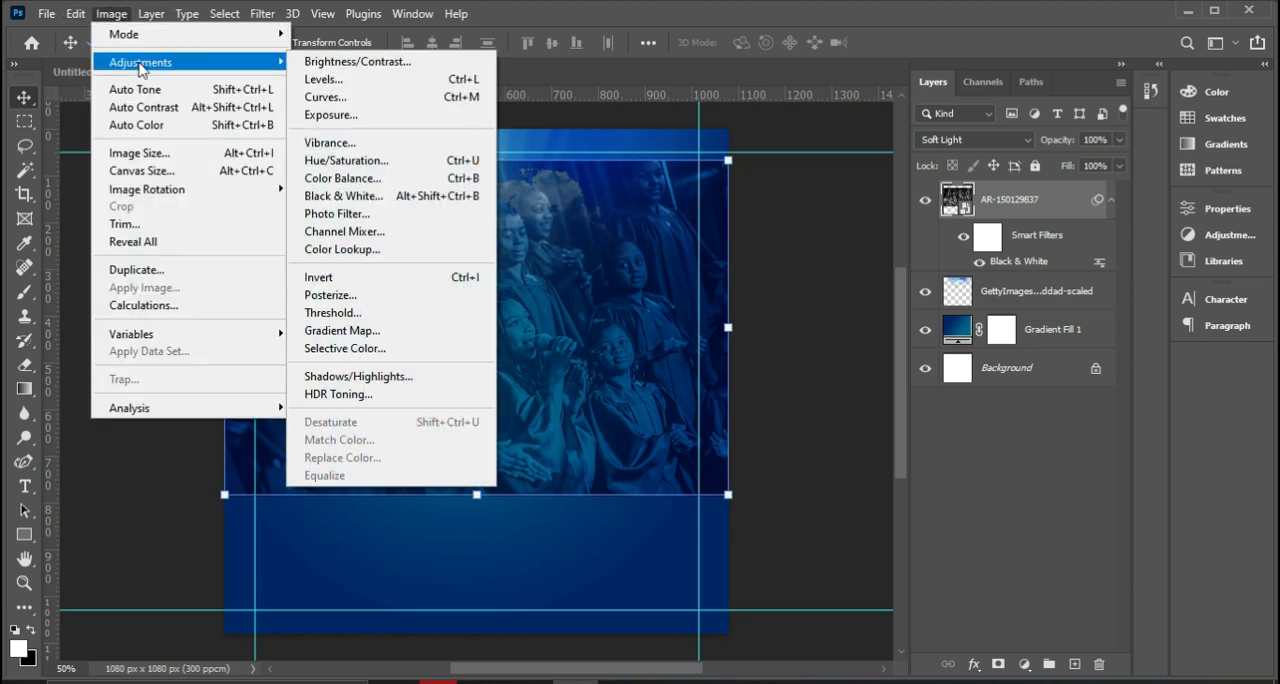
left_click(338, 115)
left_click_drag(582, 140, 819, 184)
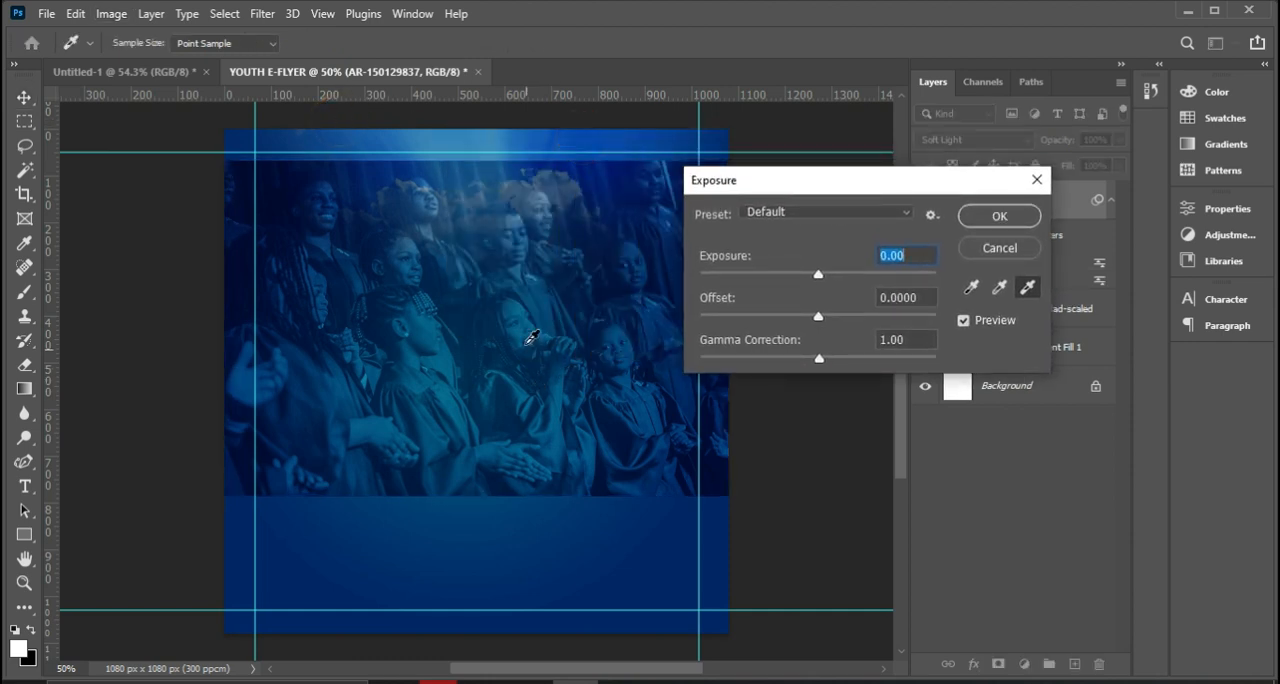
left_click_drag(818, 276, 837, 283)
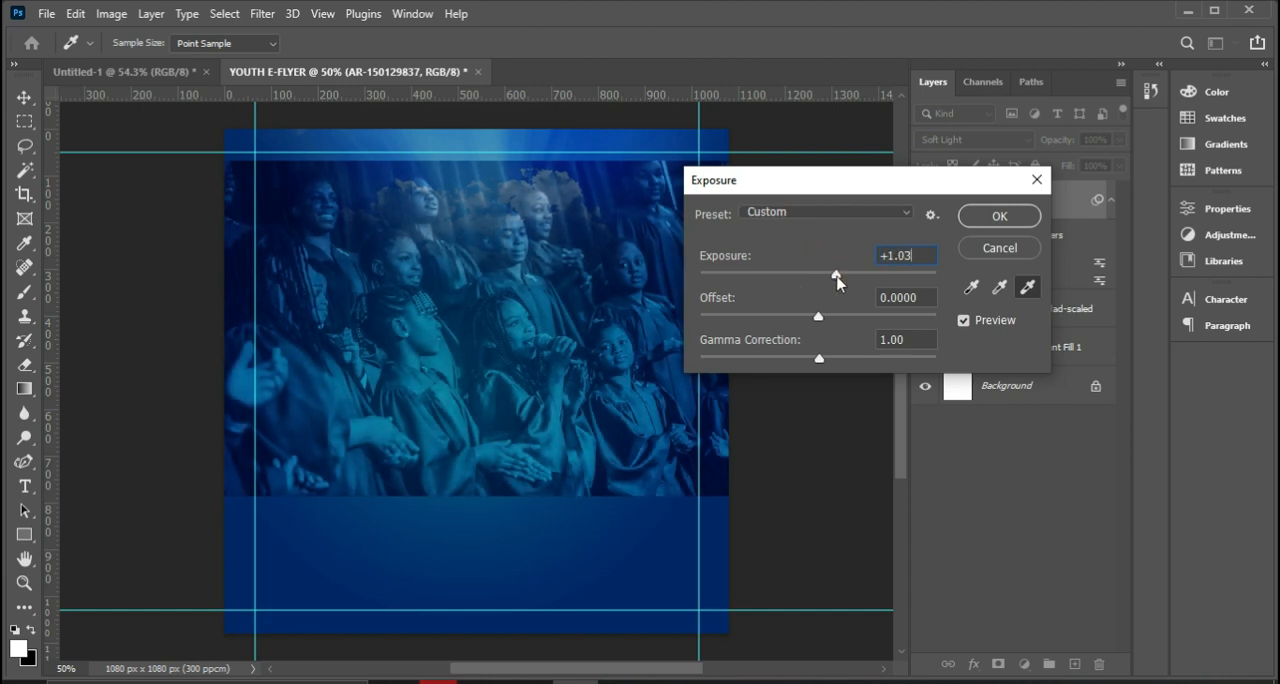
left_click_drag(837, 283, 837, 283)
left_click(998, 216)
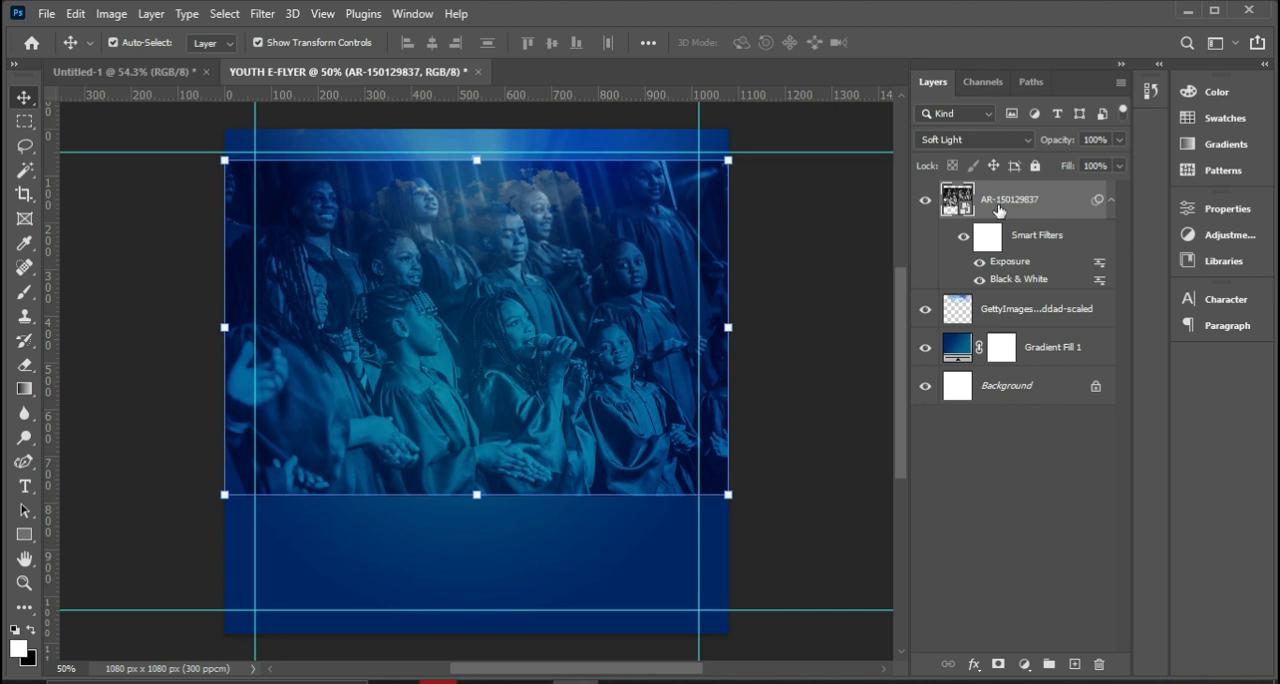
right_click(1020, 205)
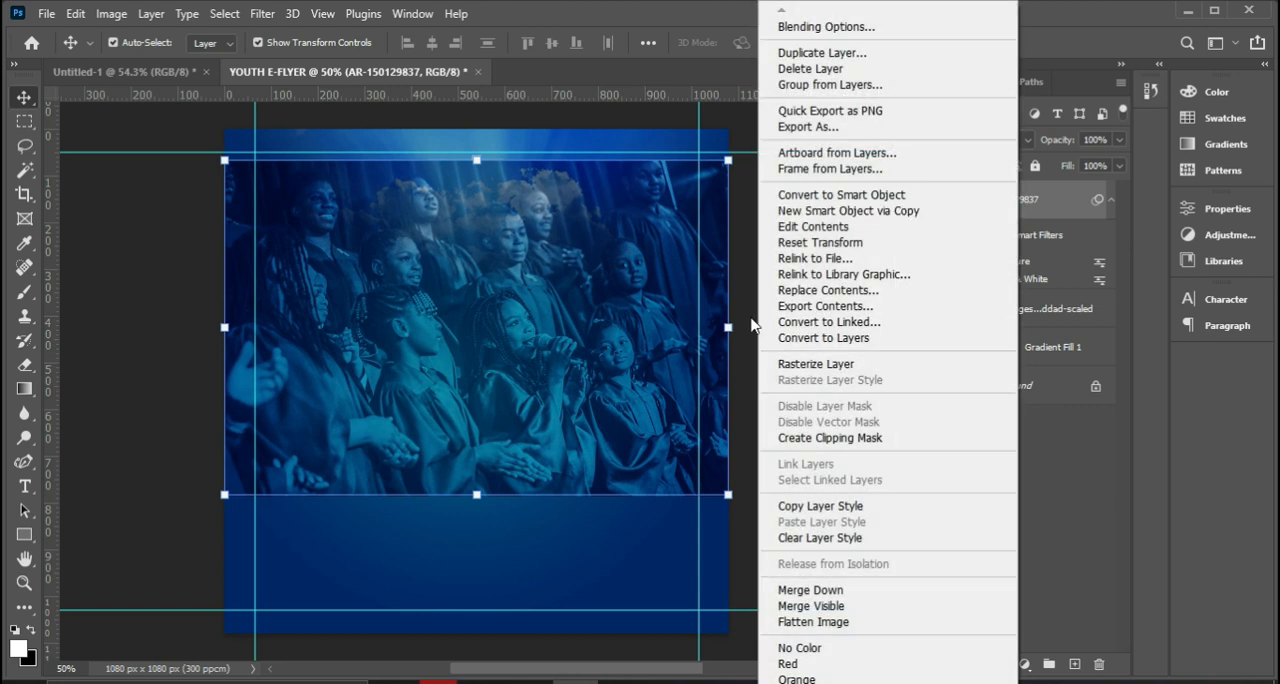
left_click(800, 364)
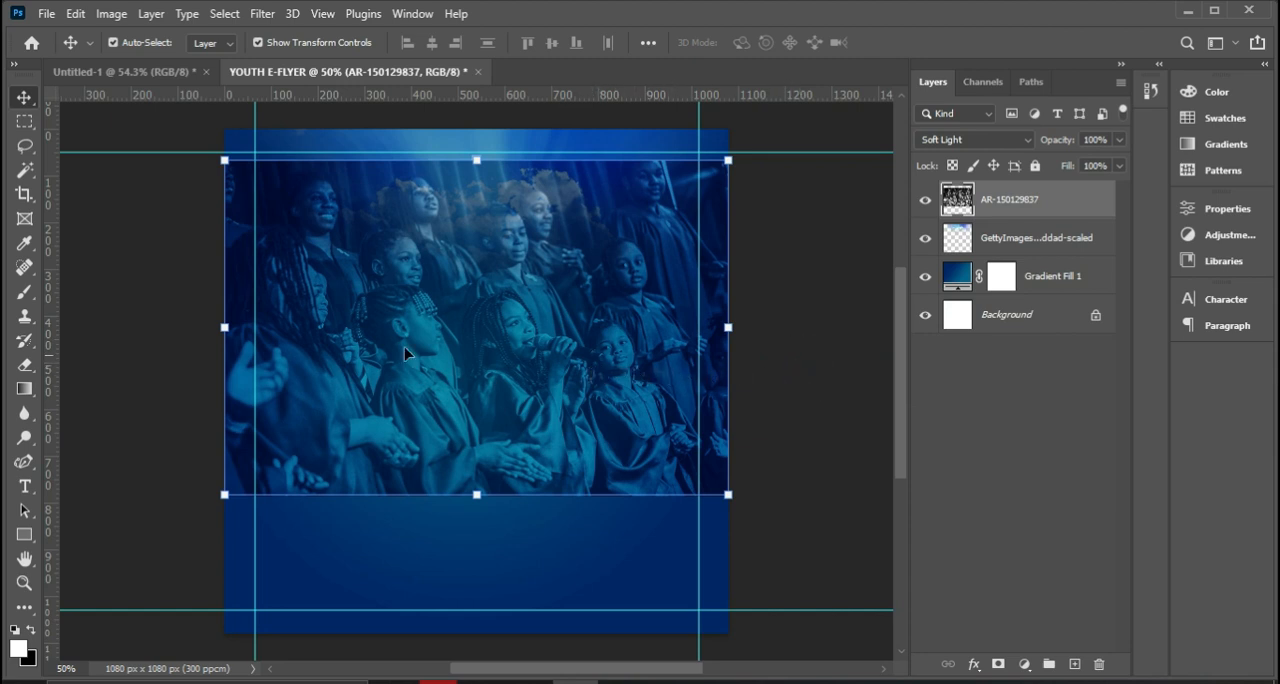
Fade out the choir photo's outer edges with a soft 800 px Eraser at 0% hardness, keeping the central singers.
left_click(22, 370)
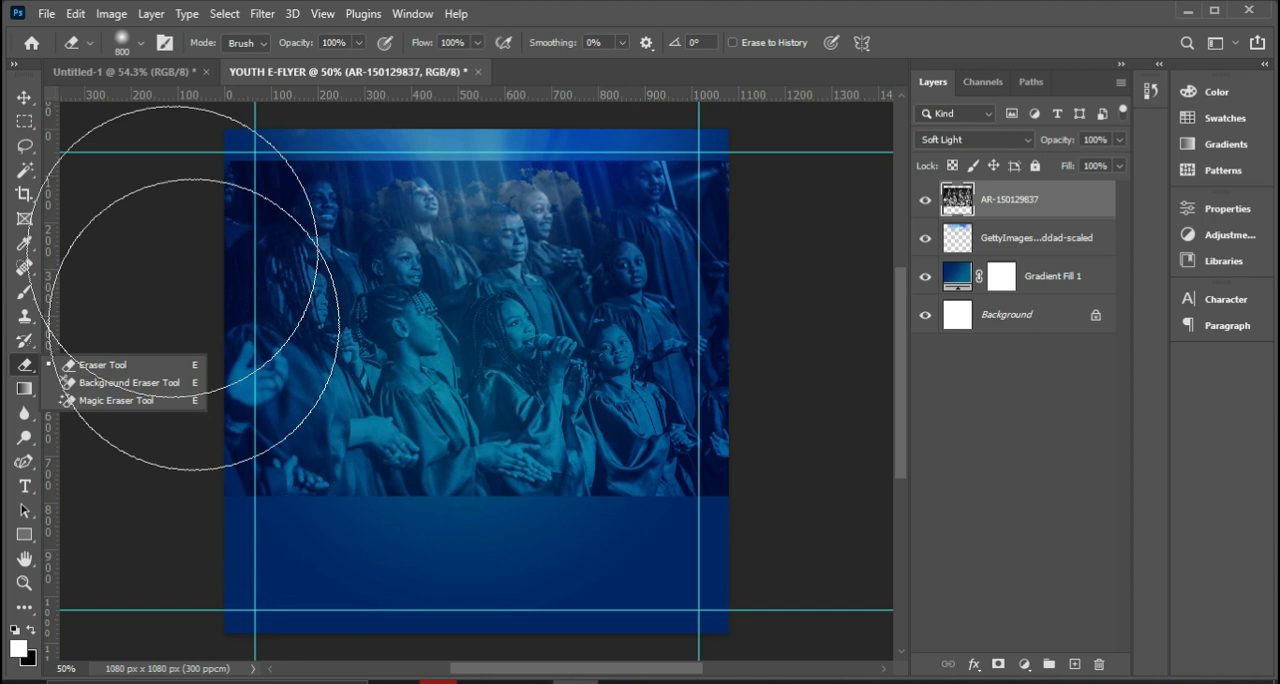
left_click(136, 43)
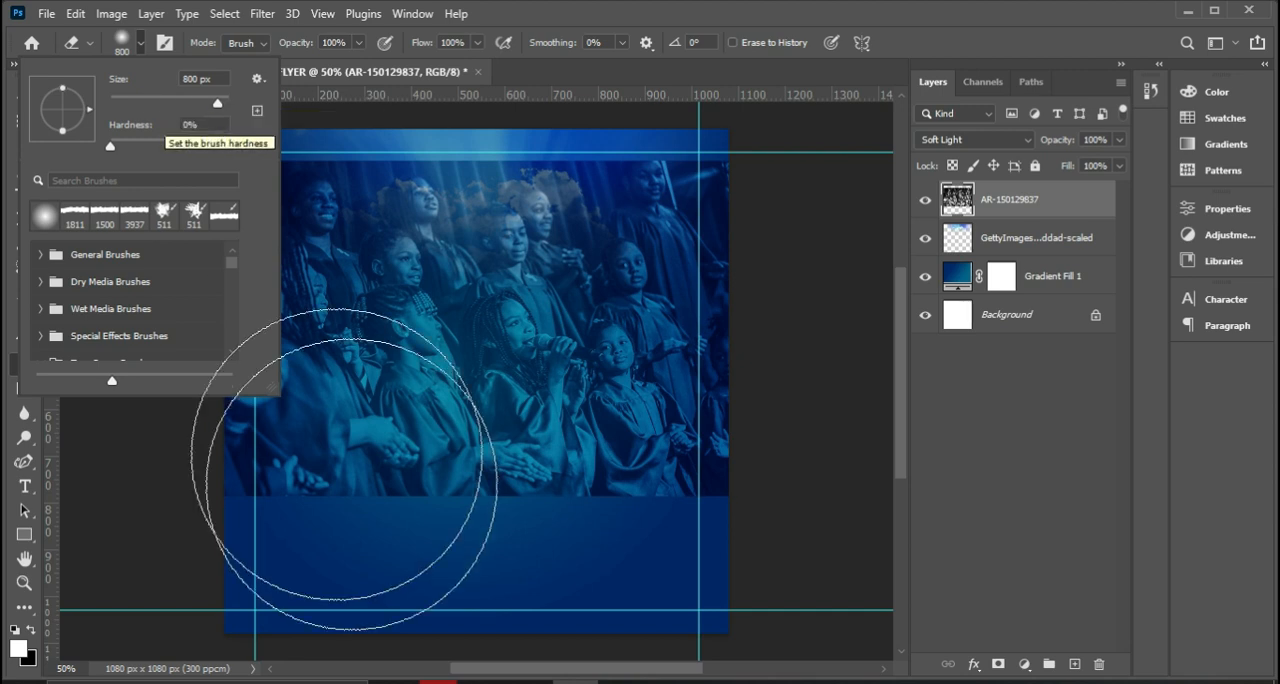
left_click(710, 570)
mouse_move(710, 570)
left_mouse_down()
mouse_move(380, 594)
mouse_move(203, 569)
mouse_move(505, 620)
mouse_move(736, 598)
left_mouse_up()
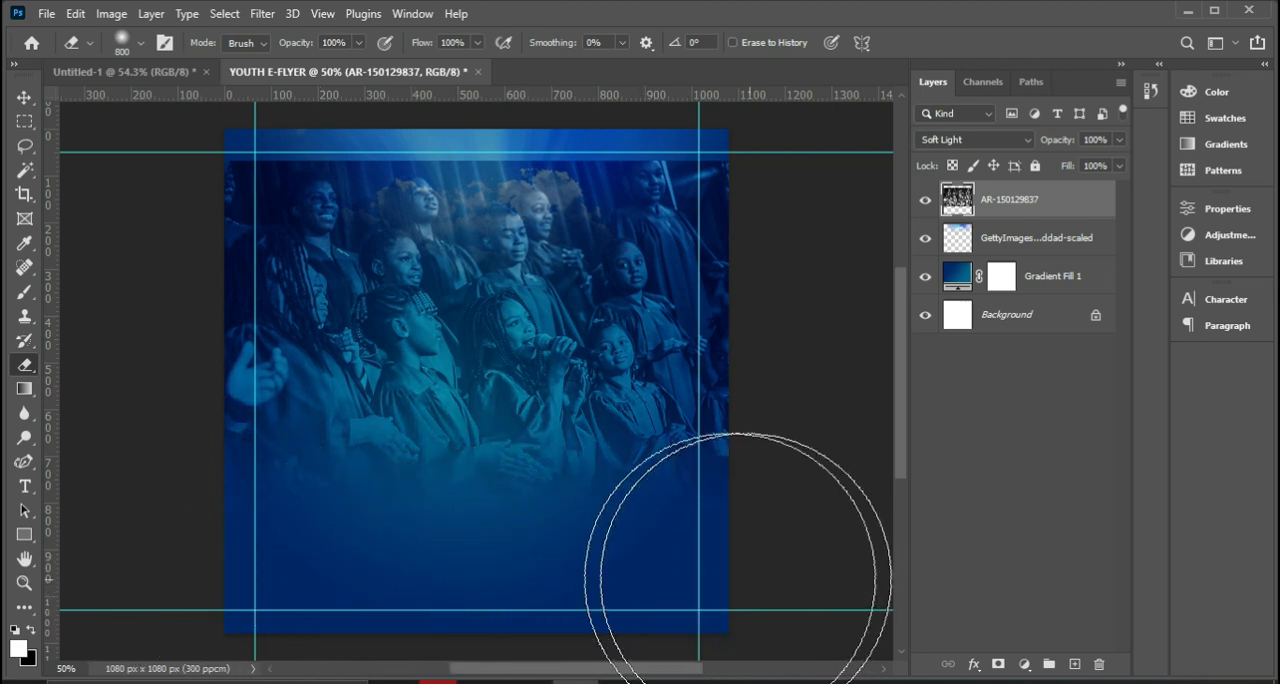
mouse_move(183, 535)
left_mouse_down()
mouse_move(150, 426)
mouse_move(142, 283)
mouse_move(195, 170)
mouse_move(279, 80)
mouse_move(310, 66)
mouse_move(676, 102)
mouse_move(444, 107)
mouse_move(673, 134)
mouse_move(672, 122)
mouse_move(338, 92)
mouse_move(284, 122)
mouse_move(266, 139)
mouse_move(370, 112)
mouse_move(311, 112)
mouse_move(190, 205)
mouse_move(150, 392)
mouse_move(180, 360)
mouse_move(197, 284)
mouse_move(164, 485)
mouse_move(200, 493)
left_mouse_up()
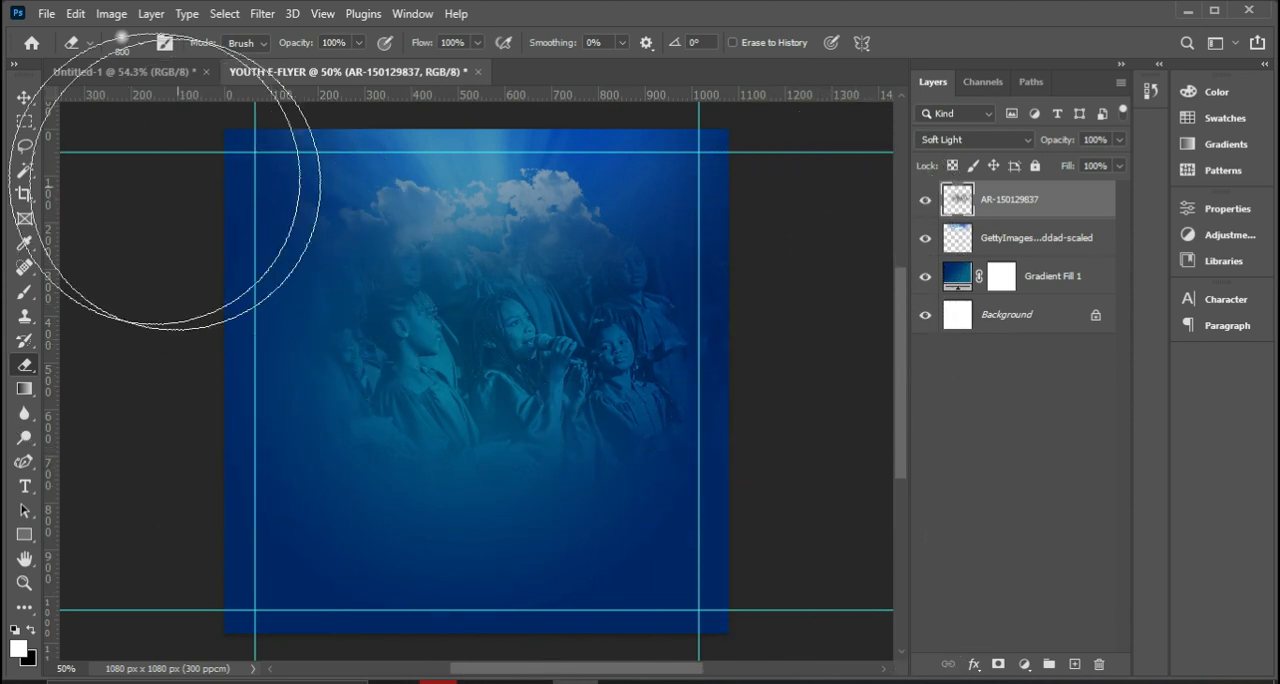
Move the faded choir photo about 90 px up and 90 px left, so the singers sit just beneath the clouds.
left_click(24, 97)
left_click_drag(540, 387, 533, 335)
left_click(466, 200)
left_click_drag(466, 204, 467, 205)
left_click_drag(506, 383, 504, 370)
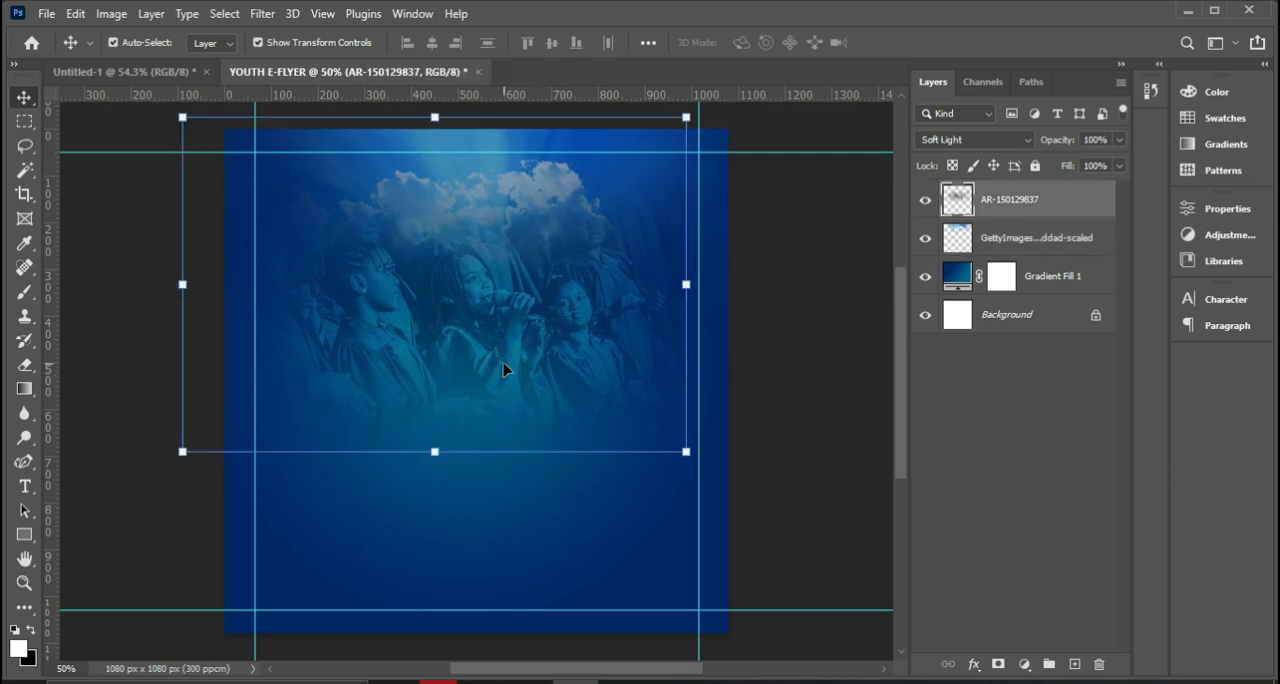
left_click(980, 392)
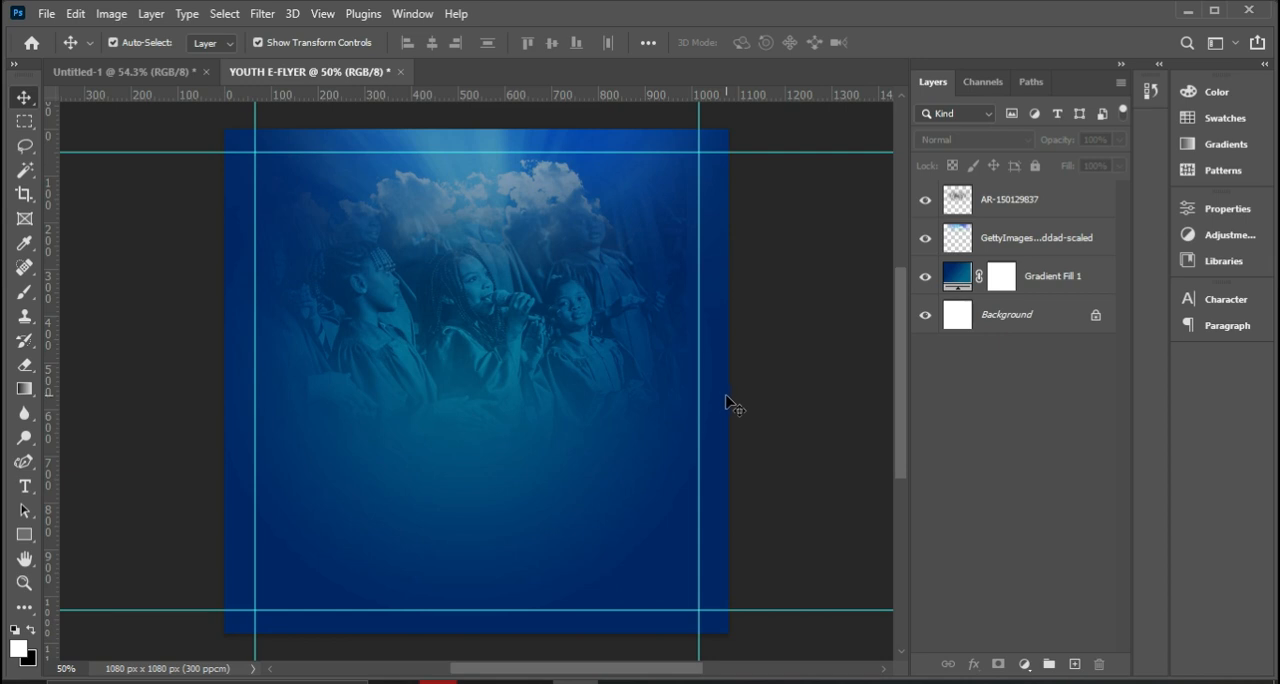
Group the choir photo, sky and Gradient Fill 1 layers, leaving the locked Background layer out.
left_click(998, 198)
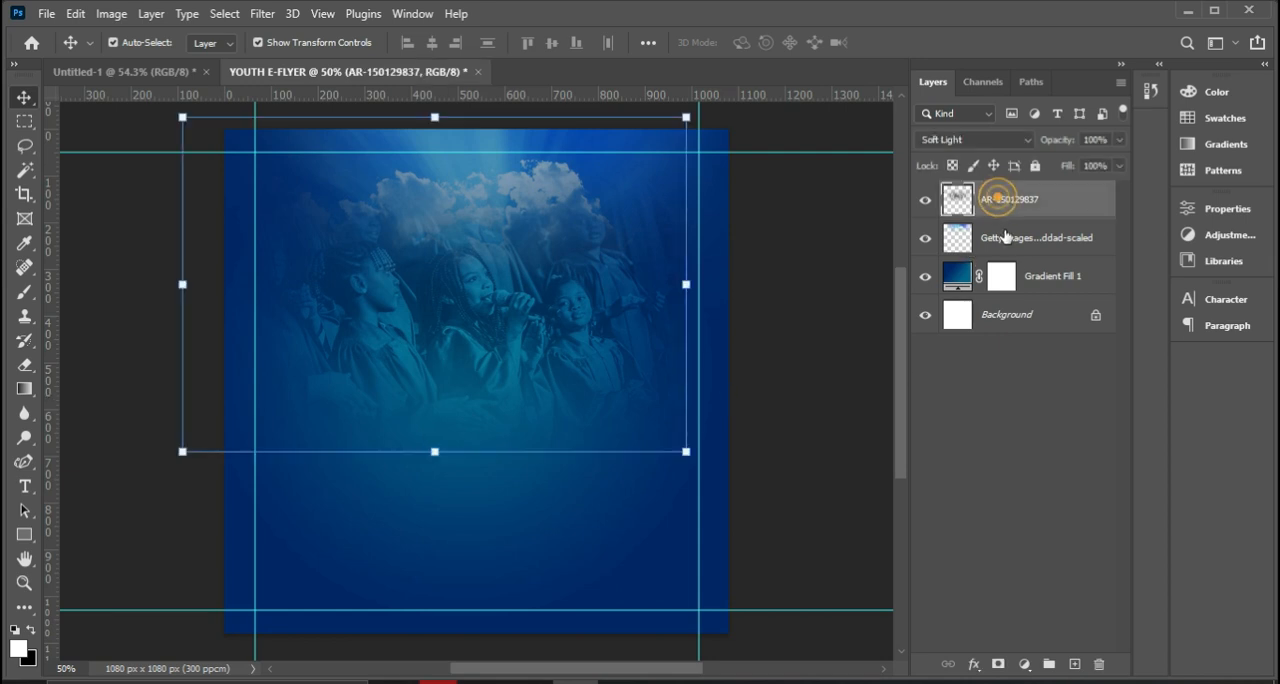
left_click(1008, 243, "ctrl")
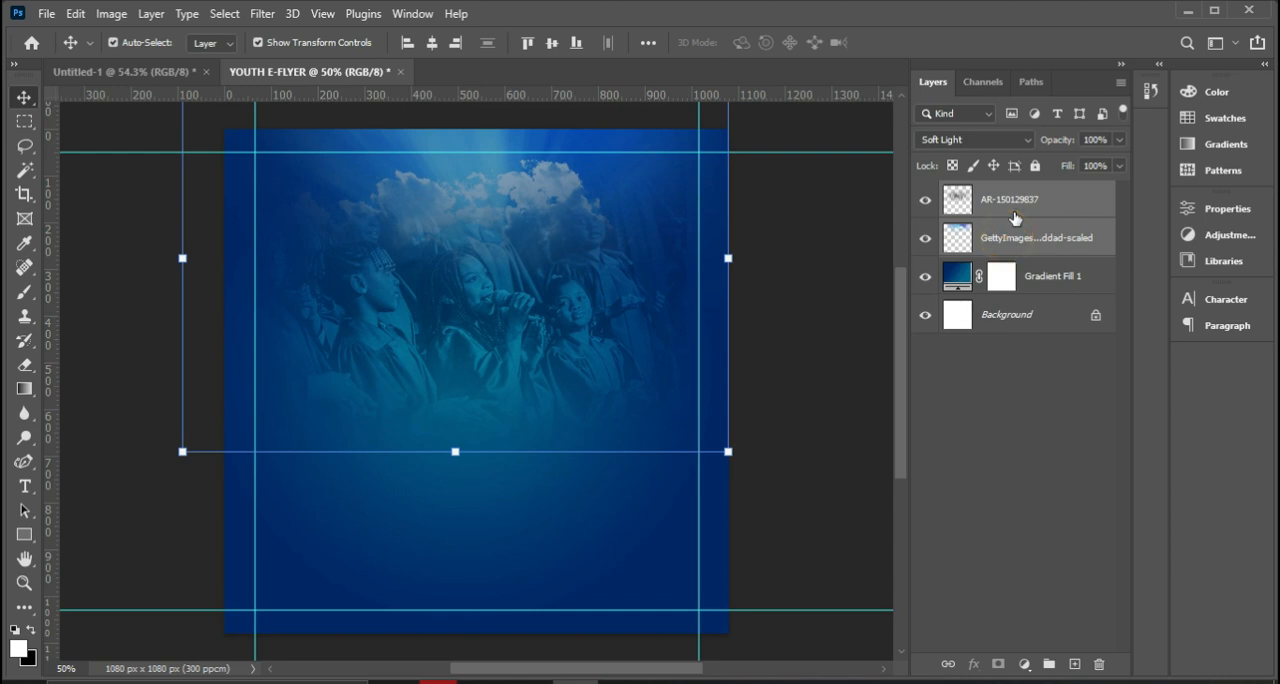
left_click(1014, 214)
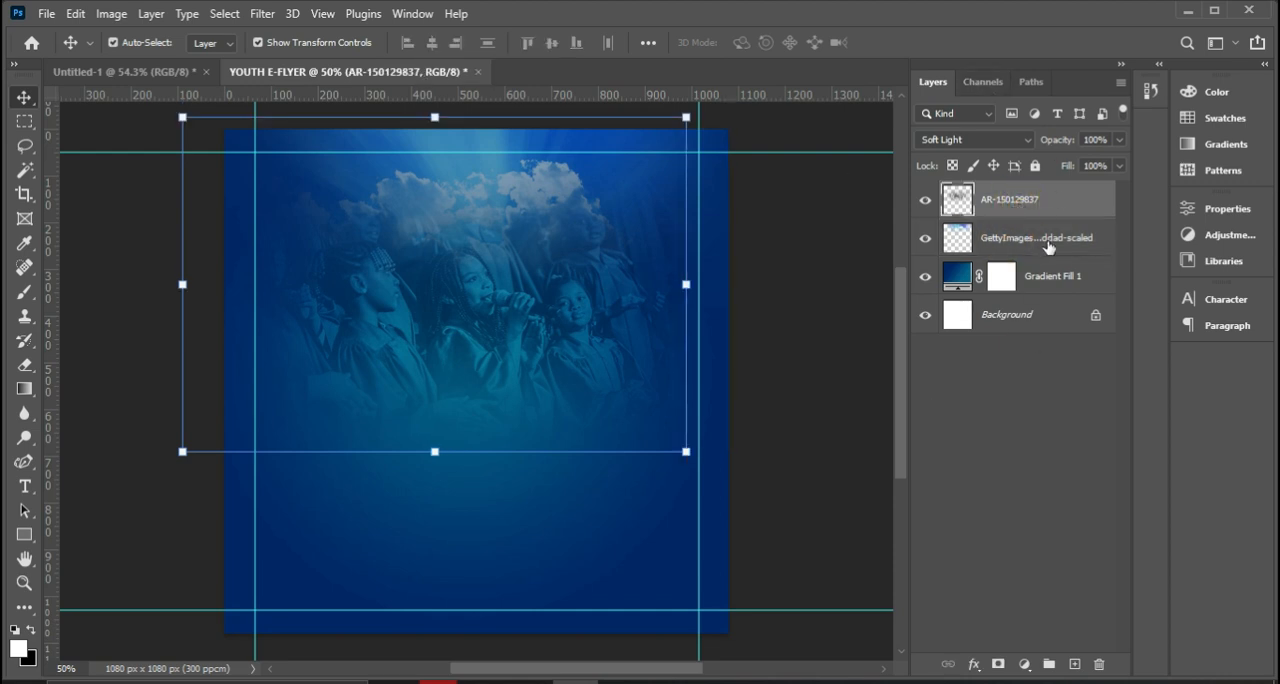
key("ctrl")
left_click(1020, 244, "ctrl")
left_click(1028, 286, "ctrl")
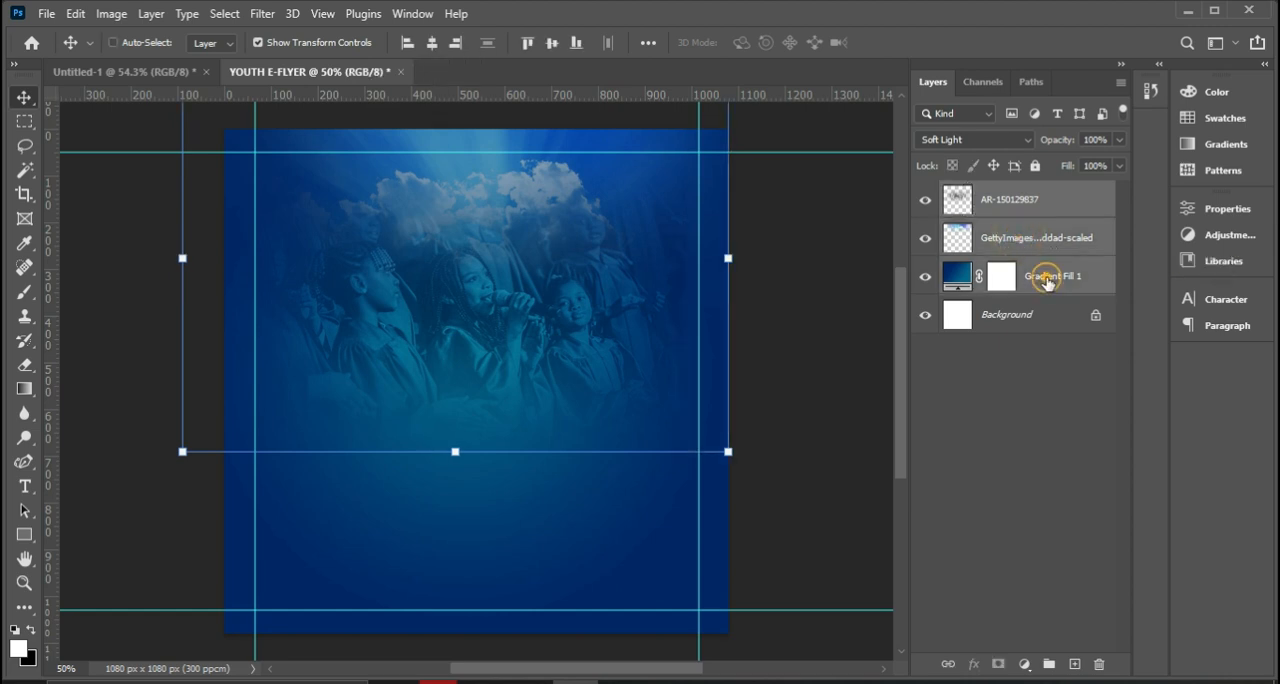
left_click(1018, 318, "ctrl")
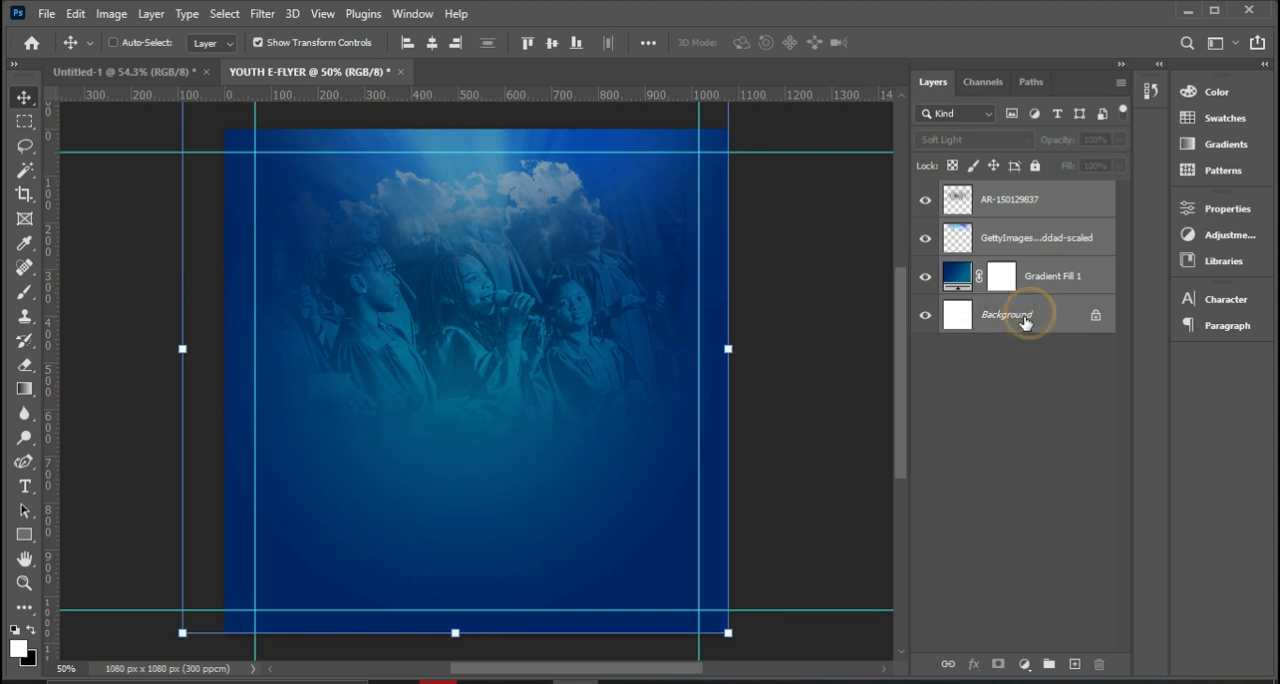
left_click(1058, 314, "ctrl")
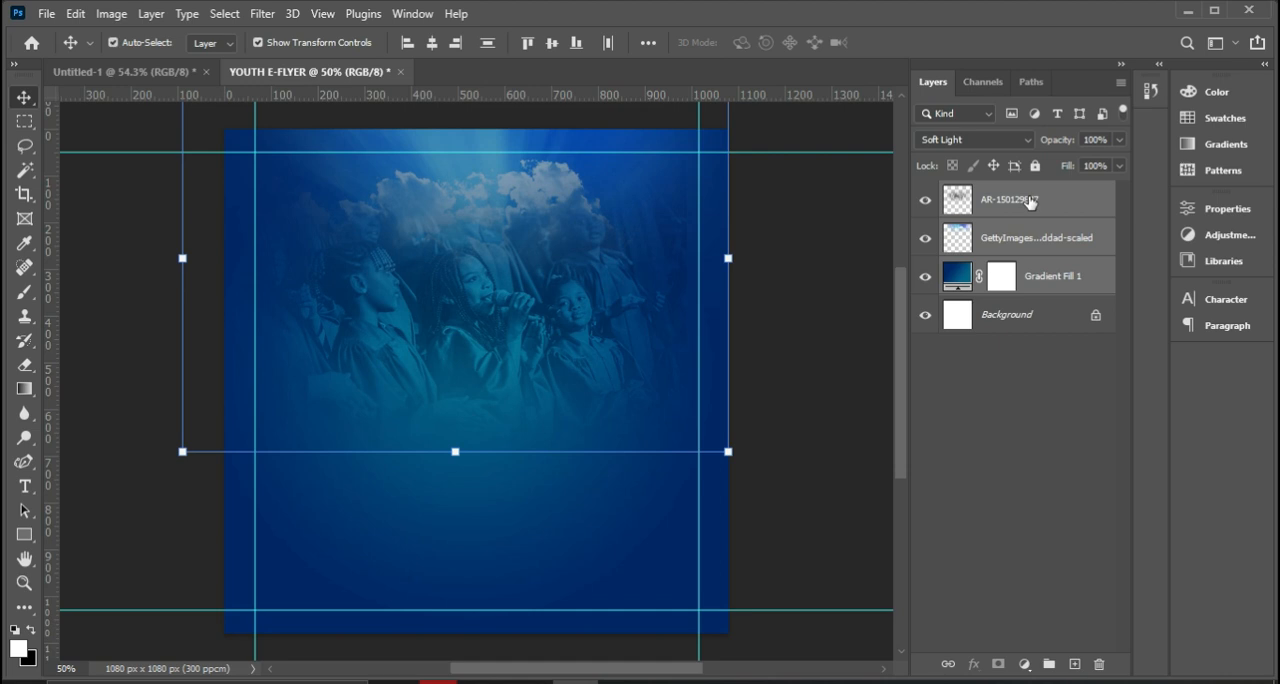
key("ctrl+j")
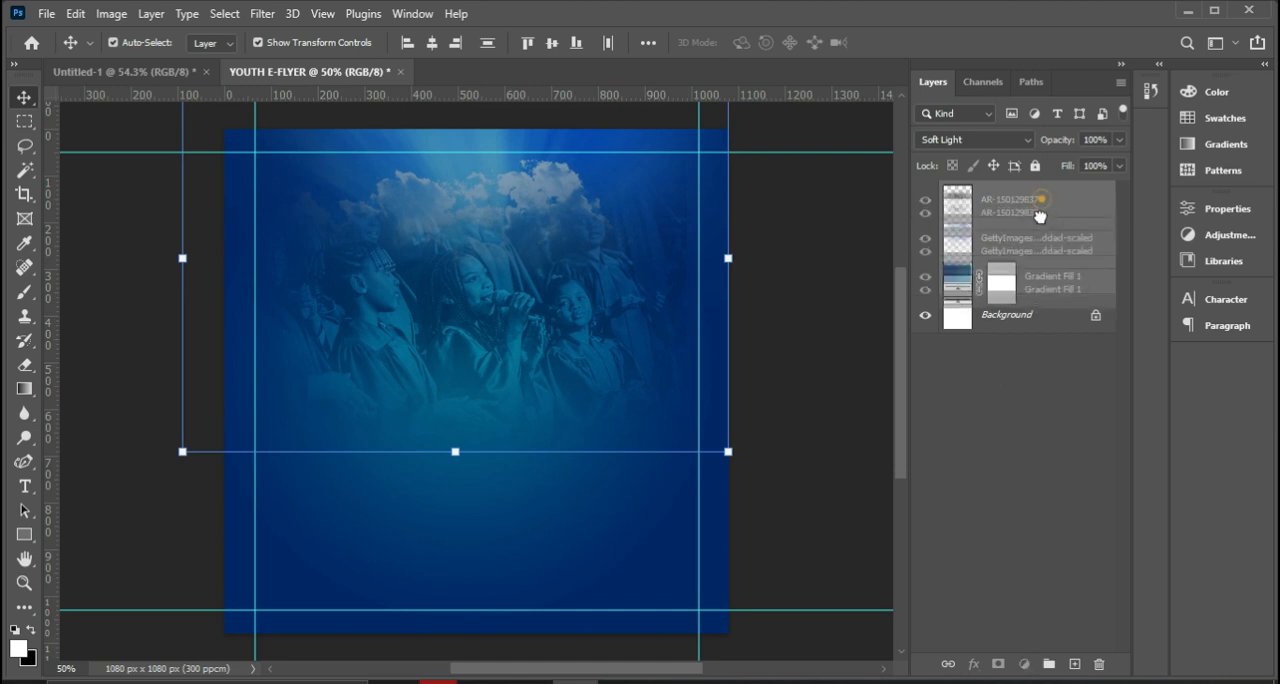
left_click_drag(1043, 223, 1050, 665)
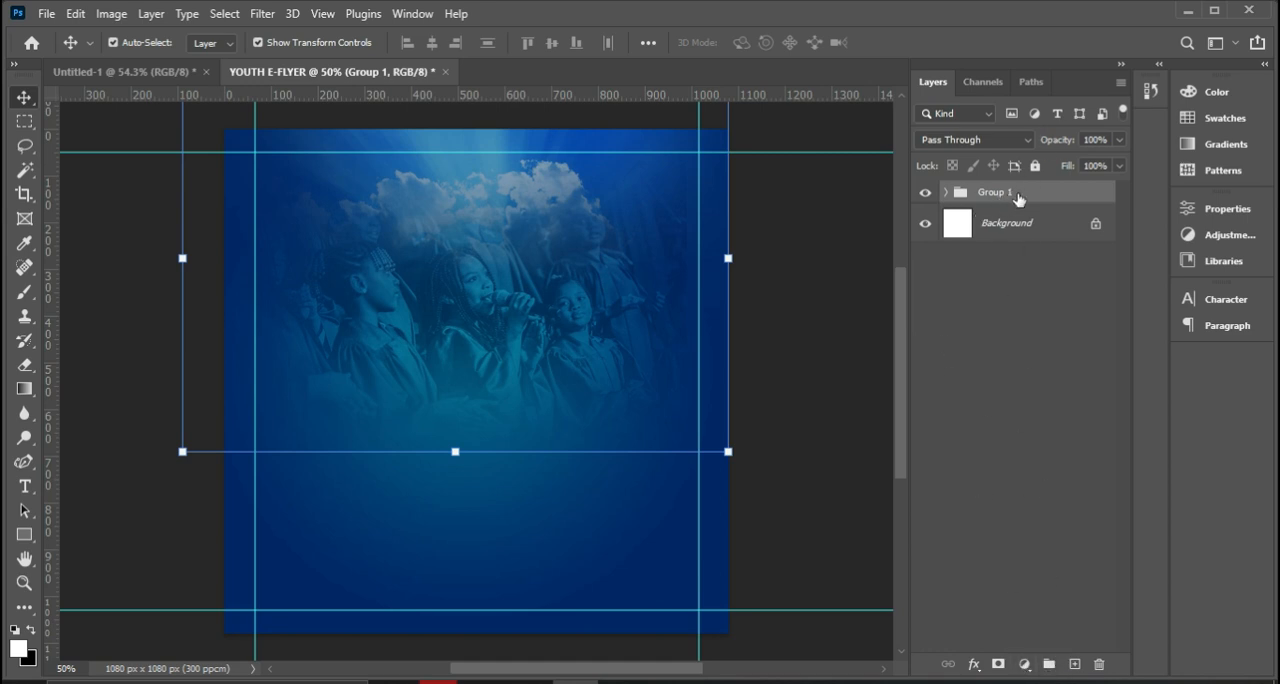
Rename the new layer group as BACKGROUNNDS.
double_click(1010, 194)
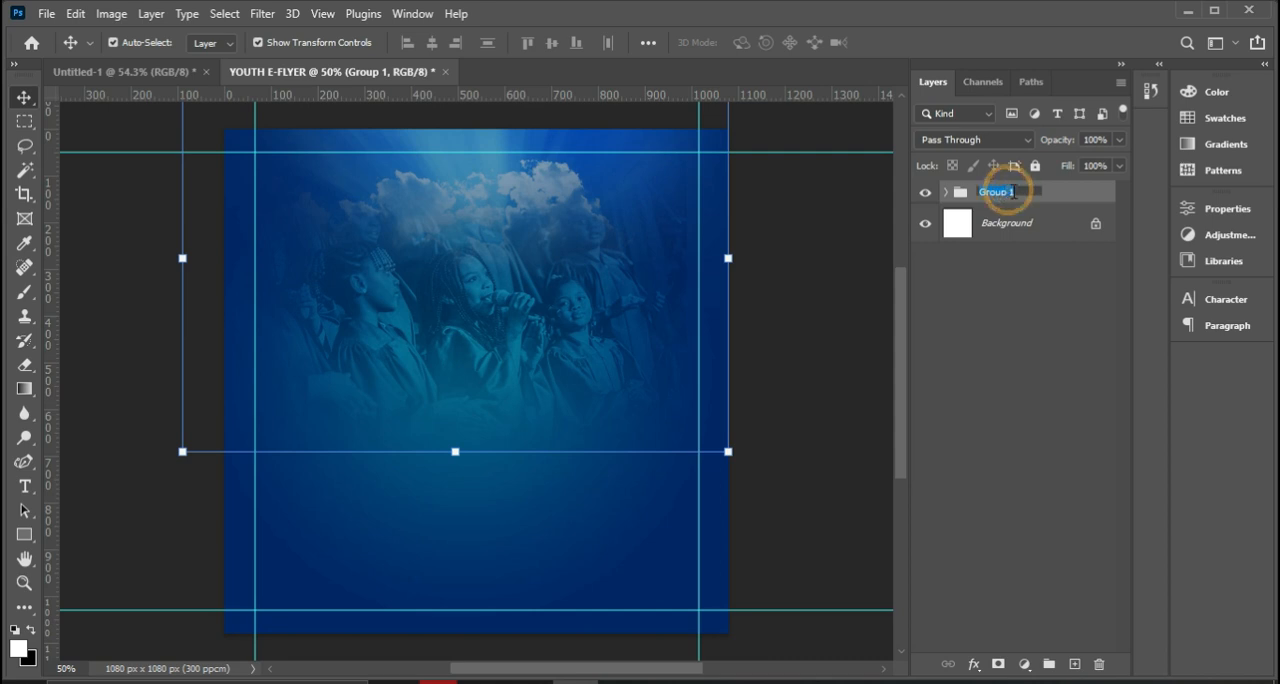
type("BACKGROUNBDS")
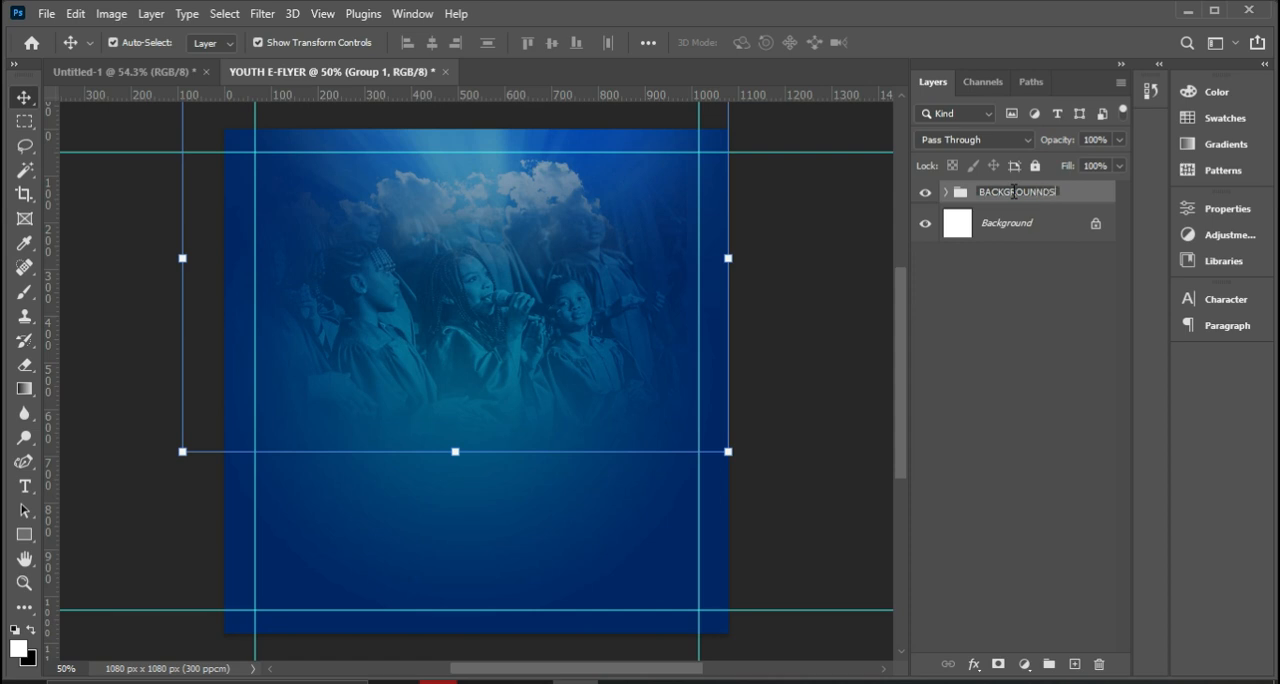
left_click(1087, 203)
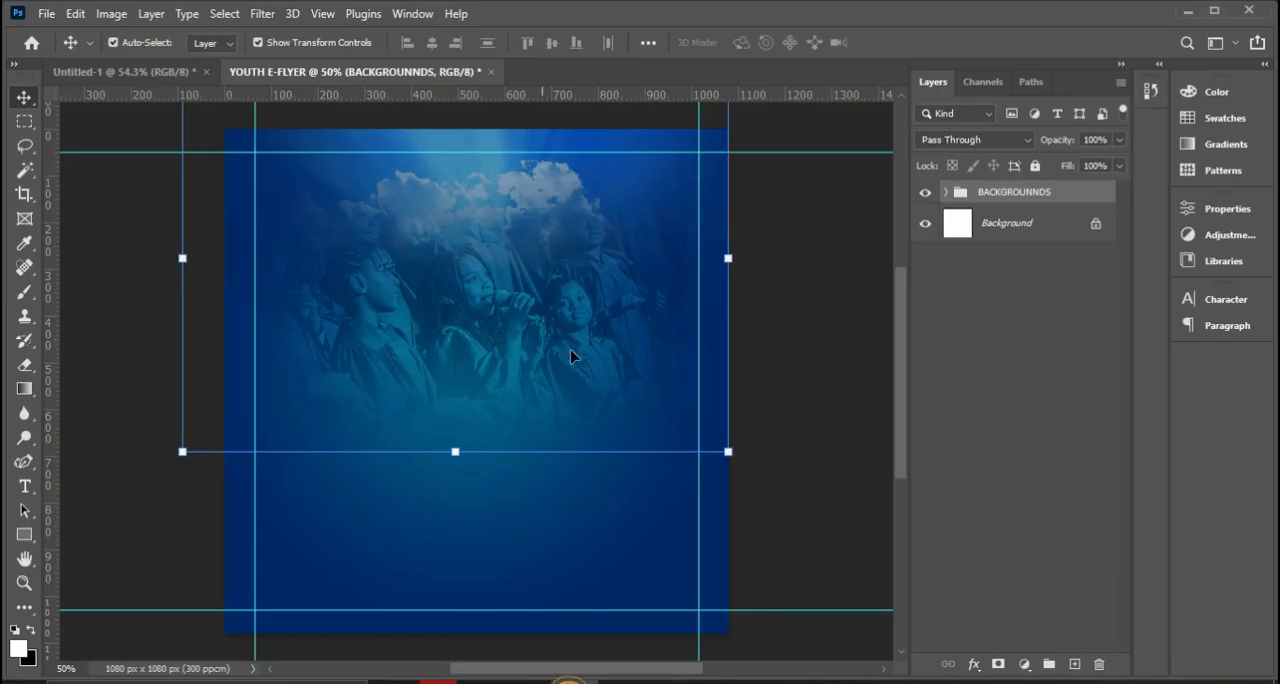
Slightly lower the opacity of the choir photo layer inside the BACKGROUNNDS group and collapse the group.
left_click(946, 193)
left_click(1012, 263)
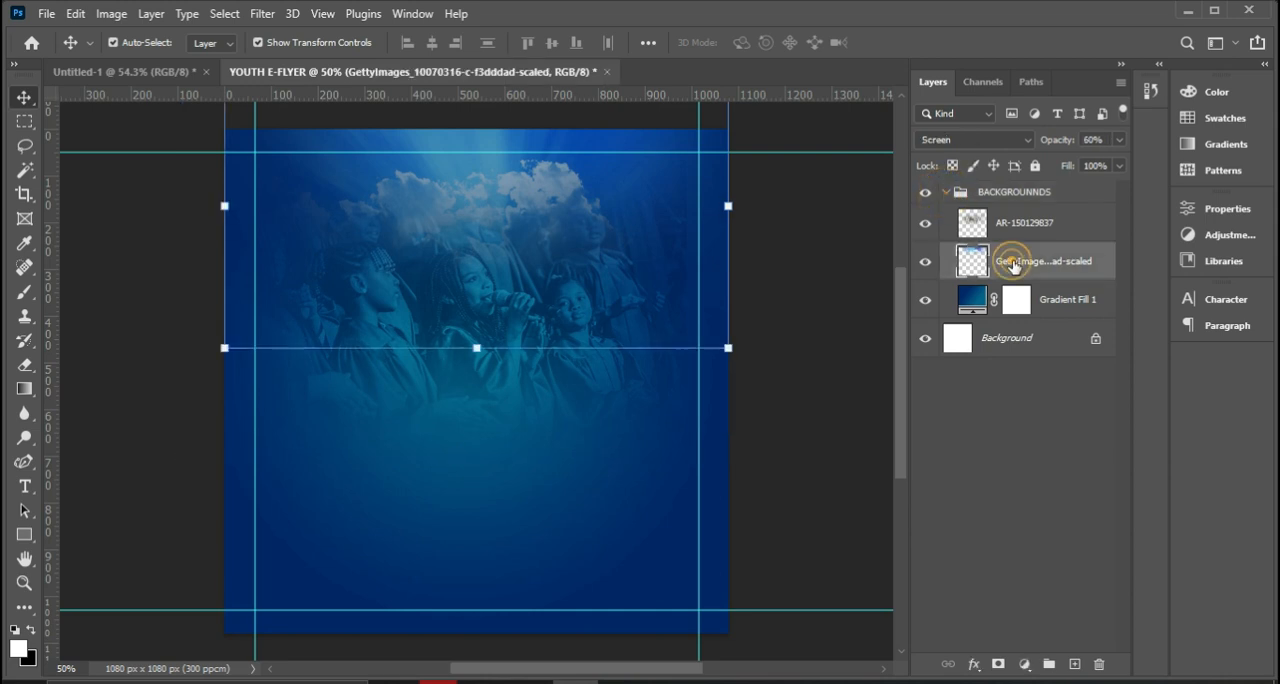
left_click(1008, 224)
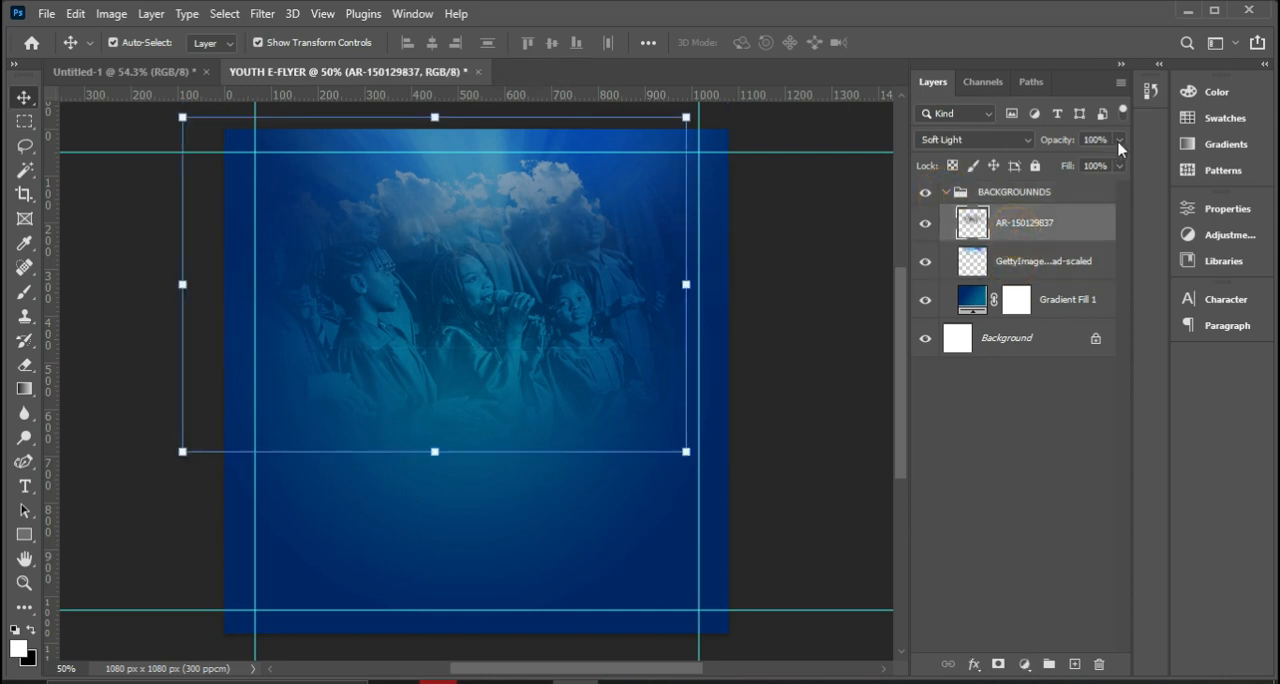
left_click(1028, 262)
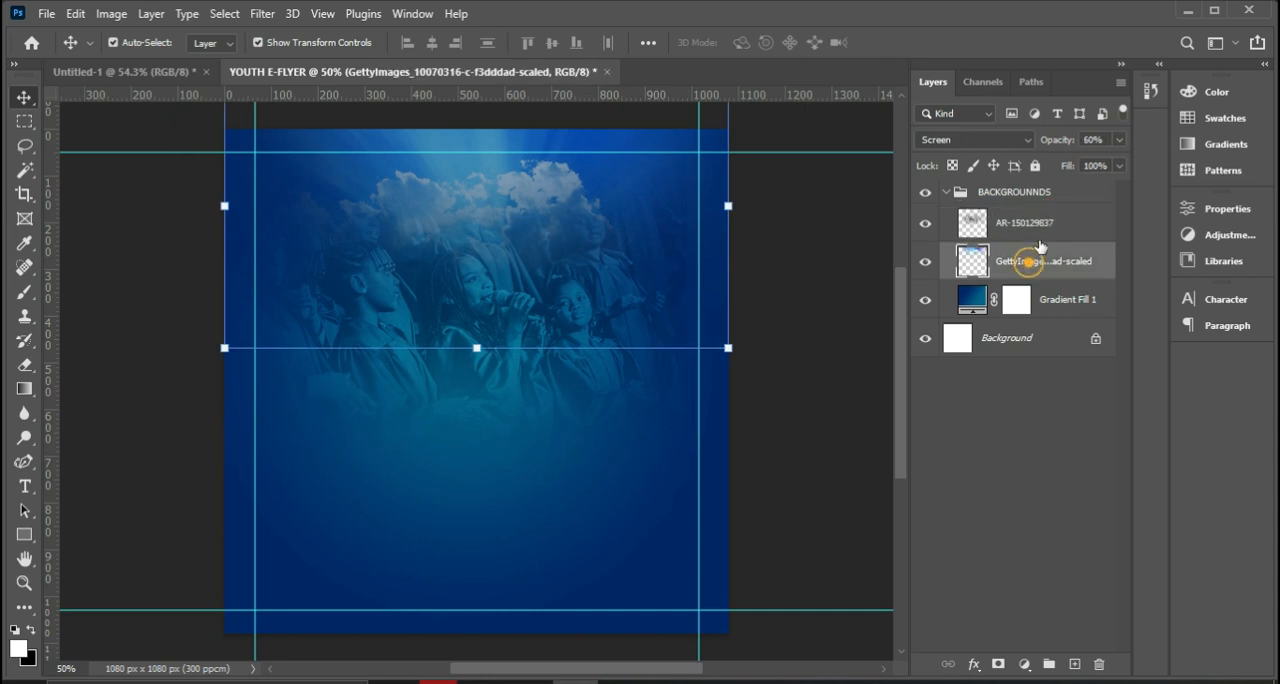
left_click(1035, 222)
left_click(1116, 139)
left_click_drag(1117, 166, 1104, 166)
left_click(946, 191)
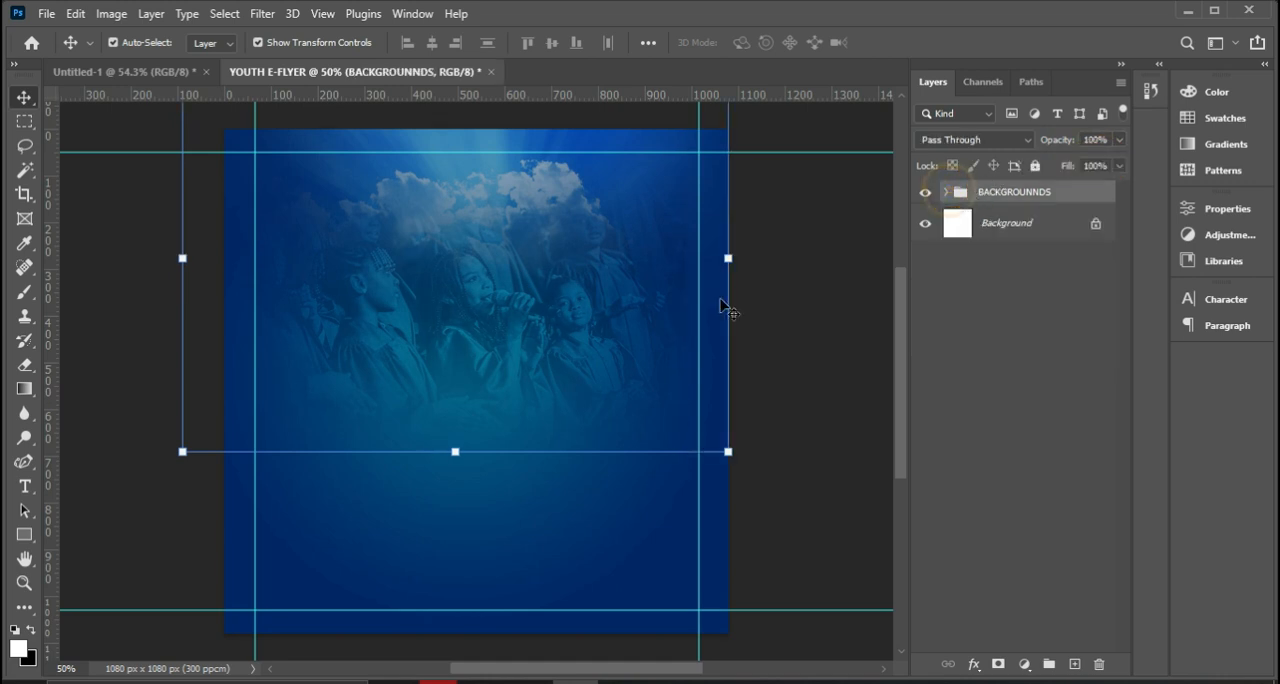
Set up the Horizontal Type tool with the Montserrat SemiBold font at 1.77 pt.
left_click(26, 488)
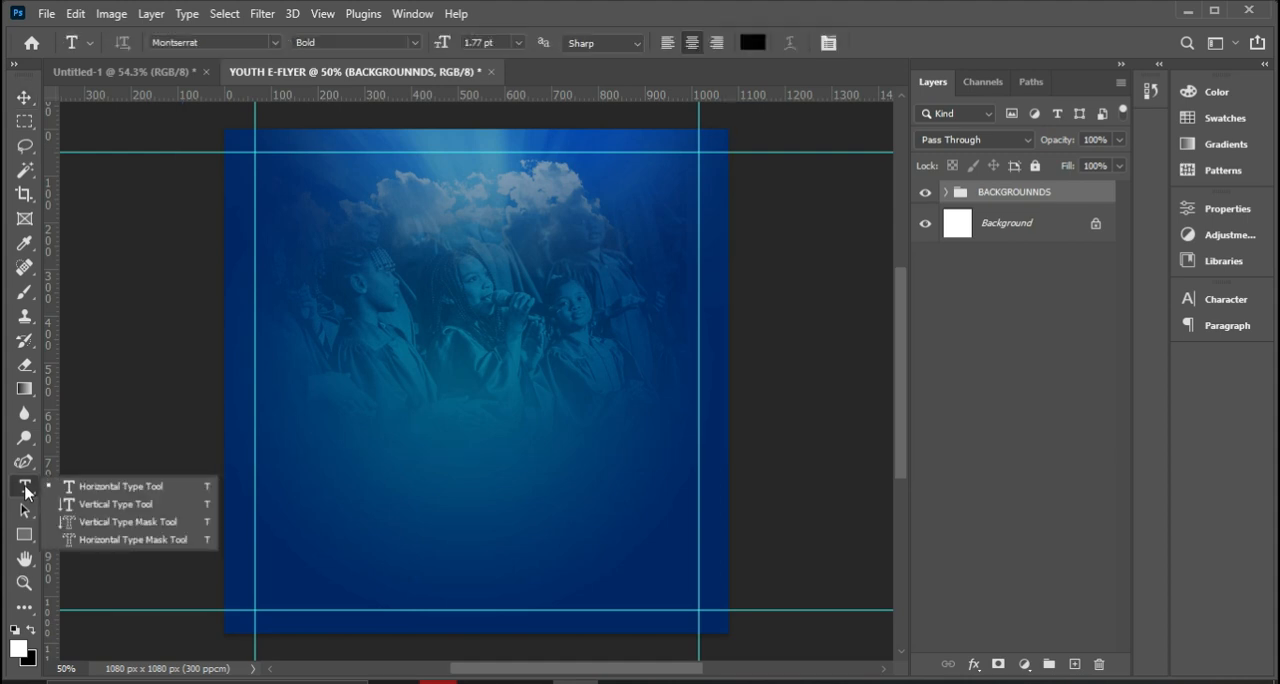
left_click(84, 489)
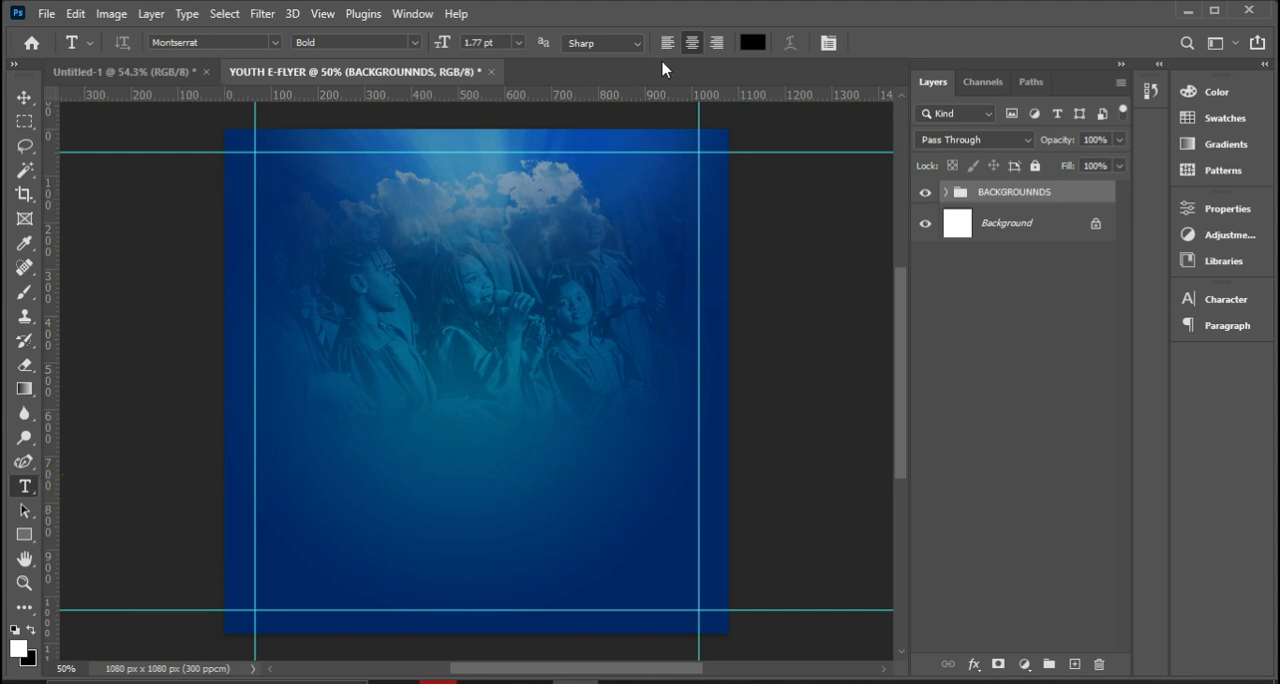
left_click(494, 41)
type("1.8")
key("Return")
left_click(411, 42)
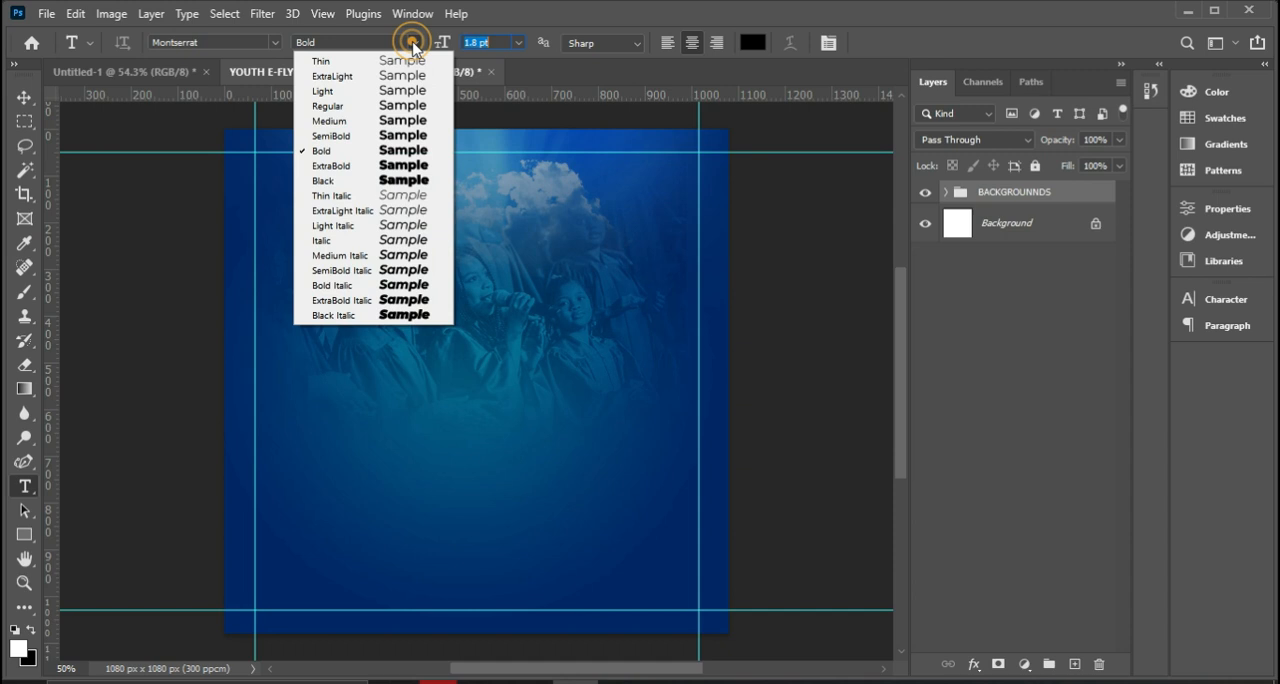
left_click(368, 136)
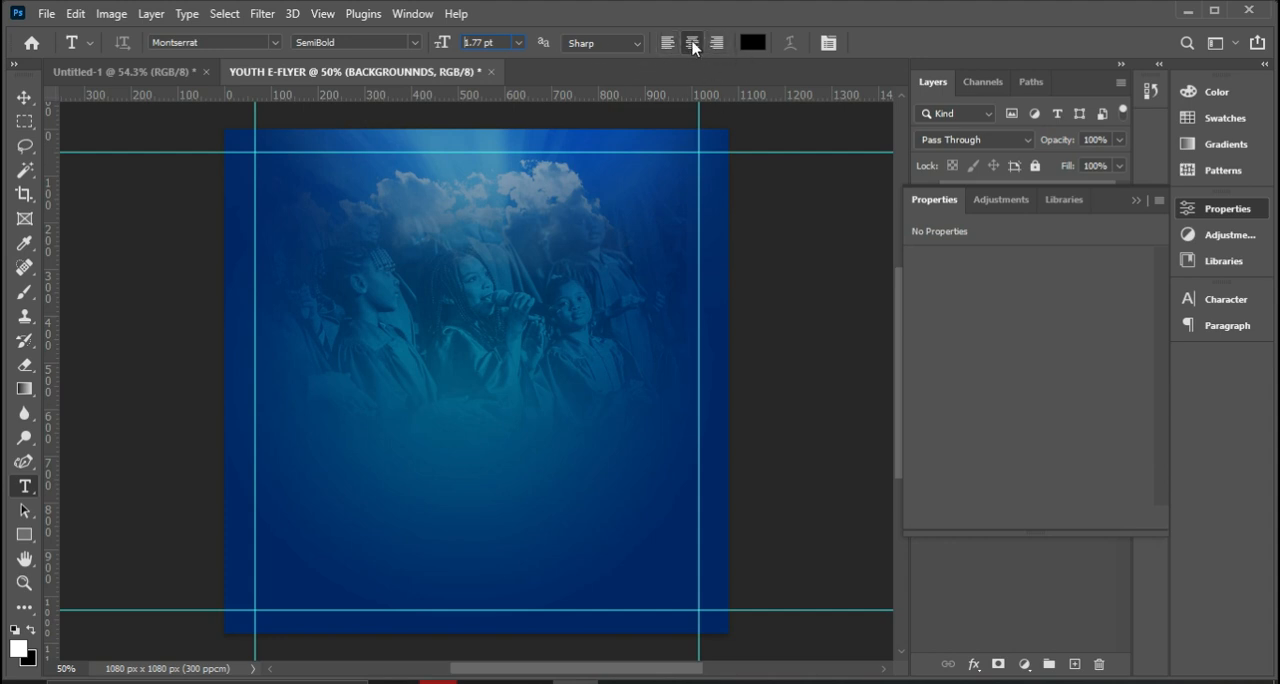
Set the text colour to white, hex ffffff.
left_click(754, 44)
left_click(915, 212)
type("ffffff")
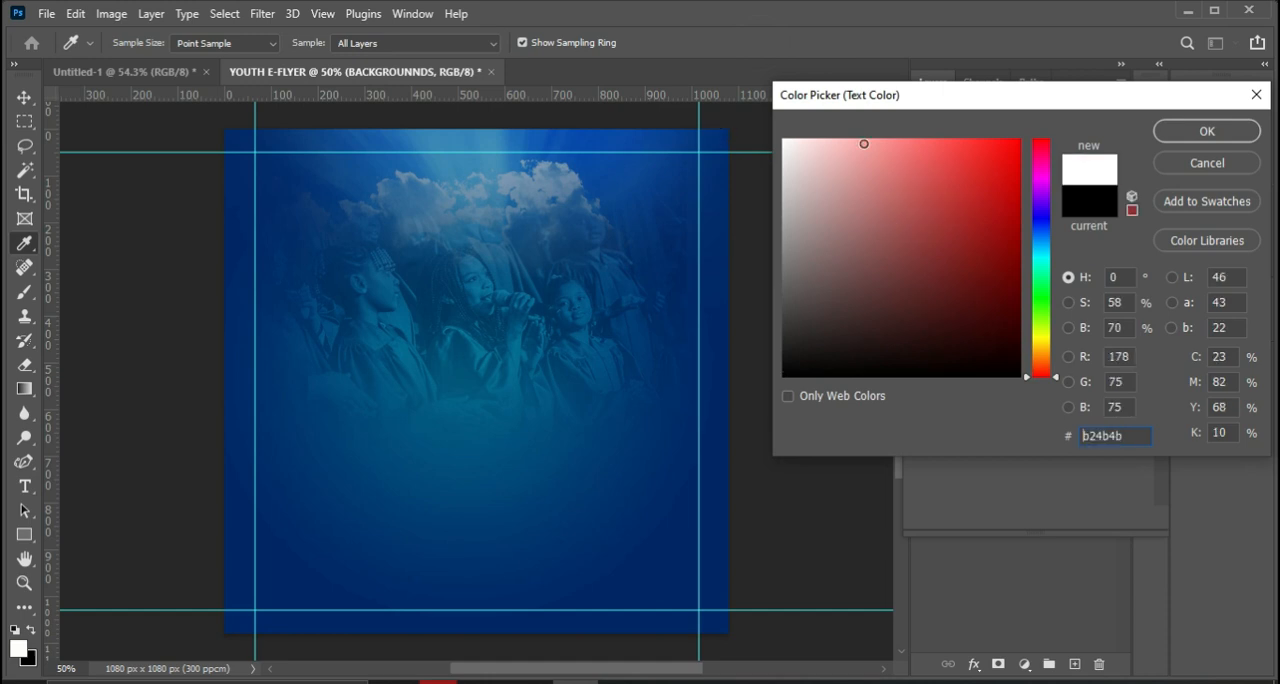
left_click_drag(903, 191, 770, 130)
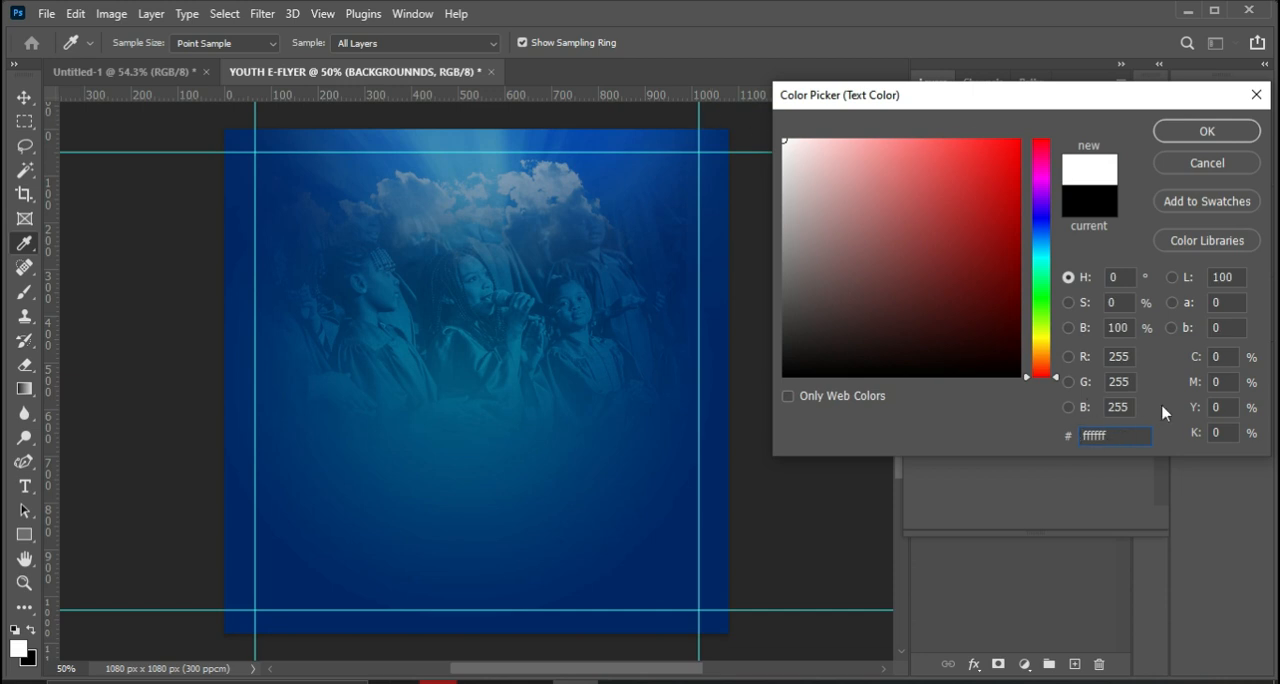
left_click(1208, 133)
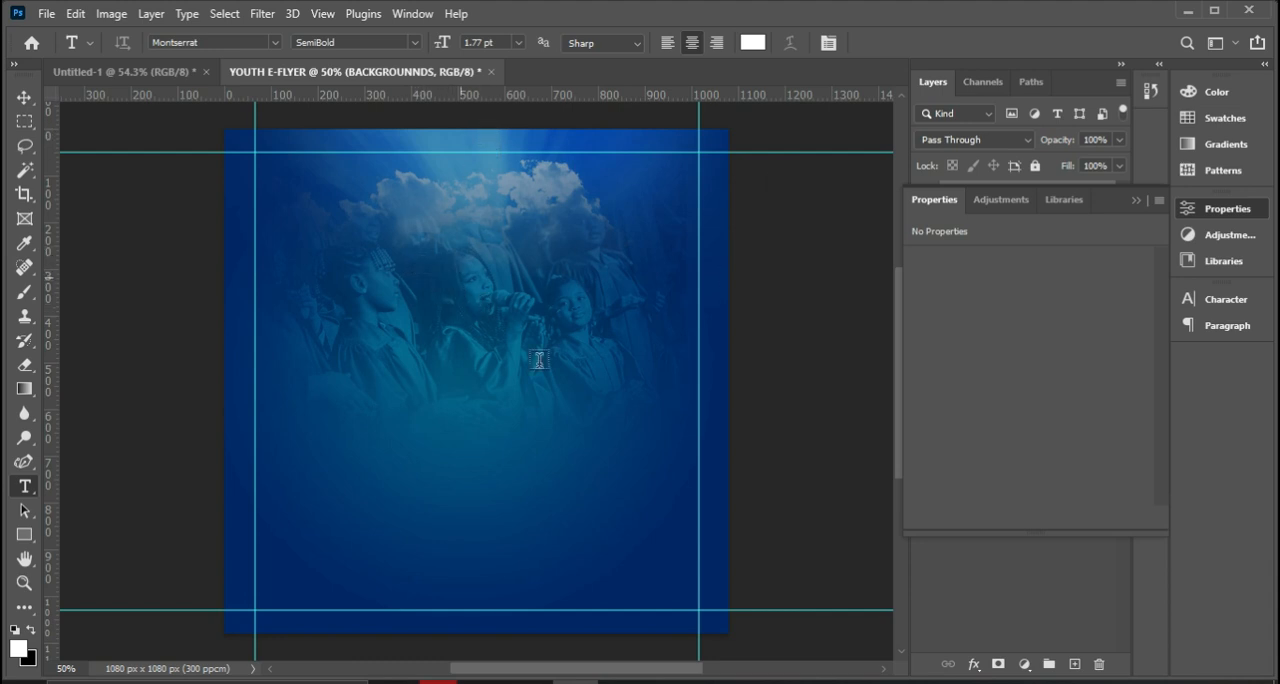
Check the reference flyer and start a text layer over the choir photo reading THE METHODIST CHURCH GHANA.
left_click(667, 682)
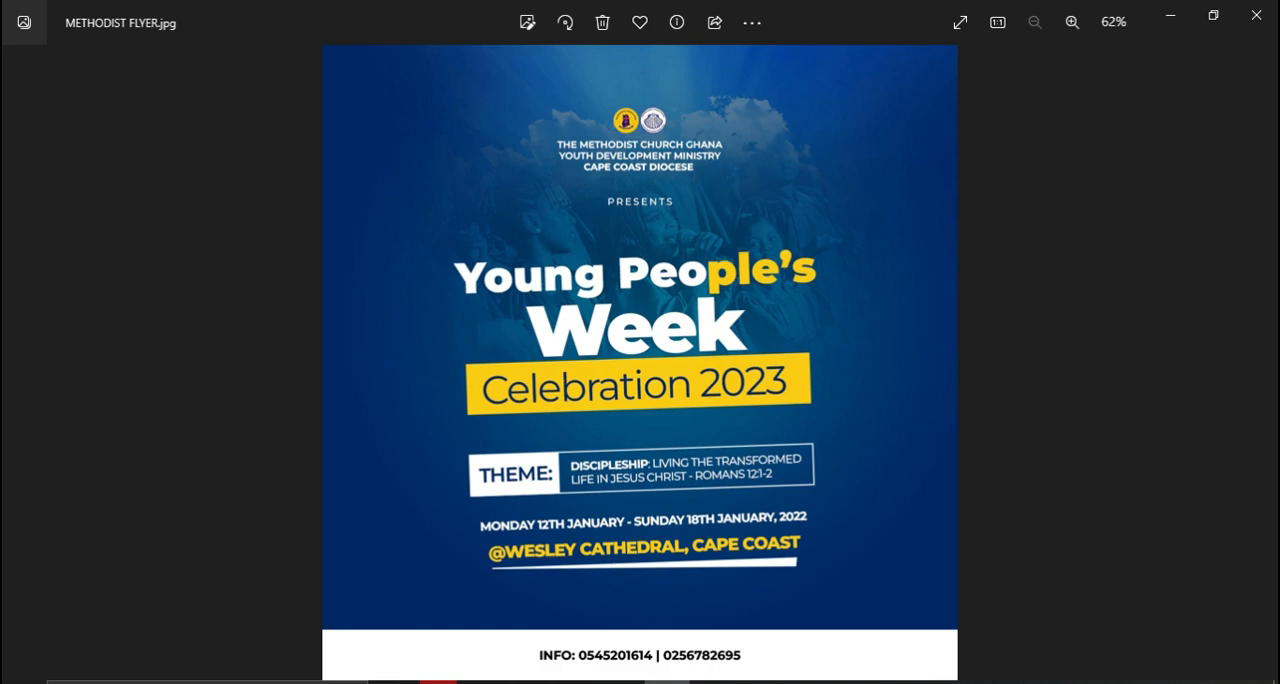
left_click(575, 682)
left_click(389, 261)
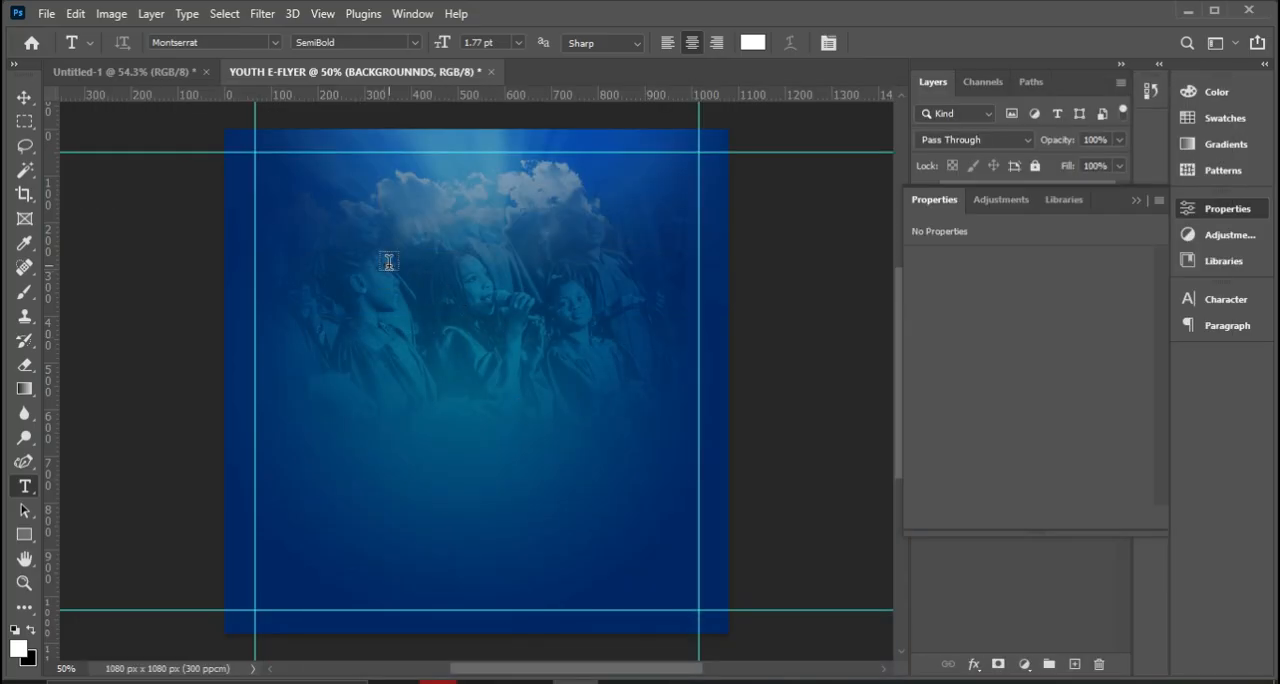
left_click(389, 261)
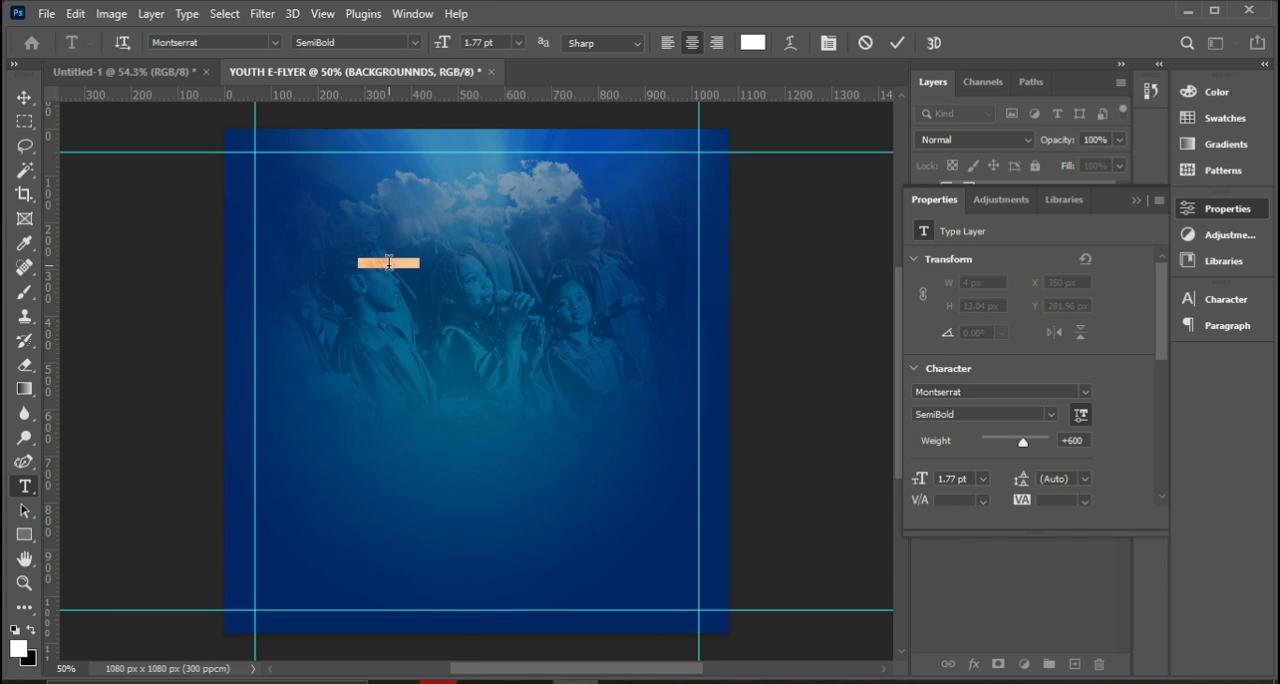
left_click(389, 262)
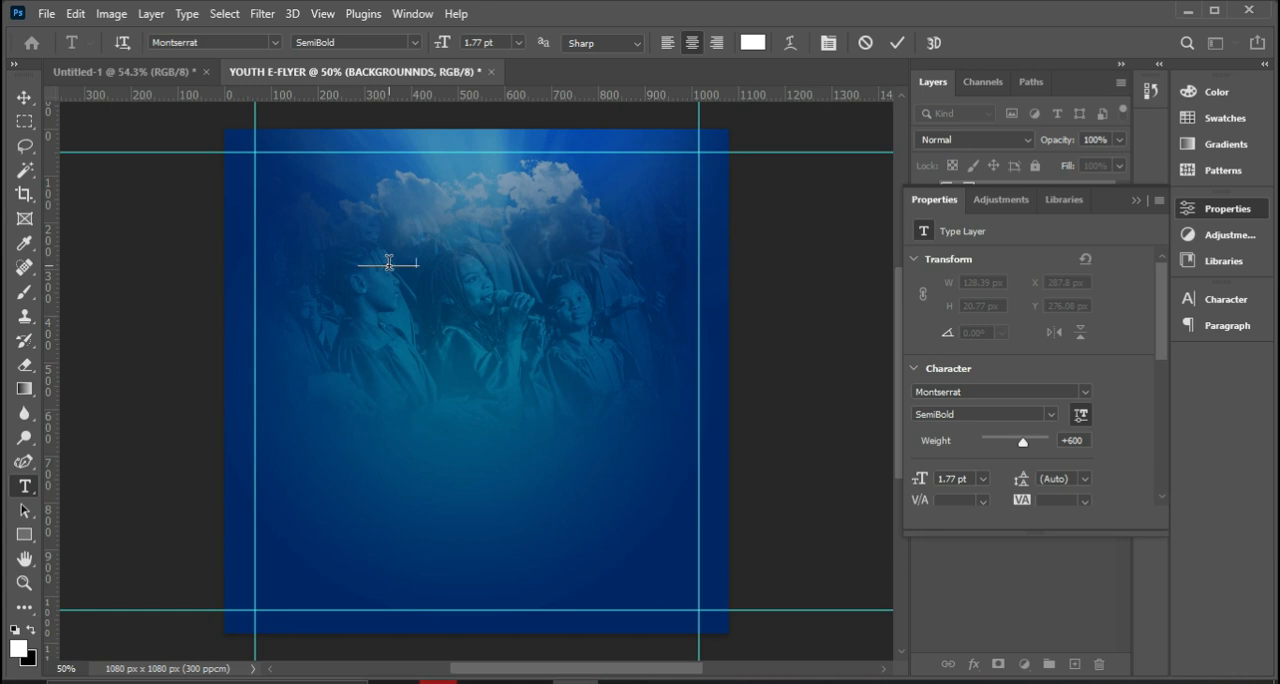
type("THE METHODIST CHURCH GHANA")
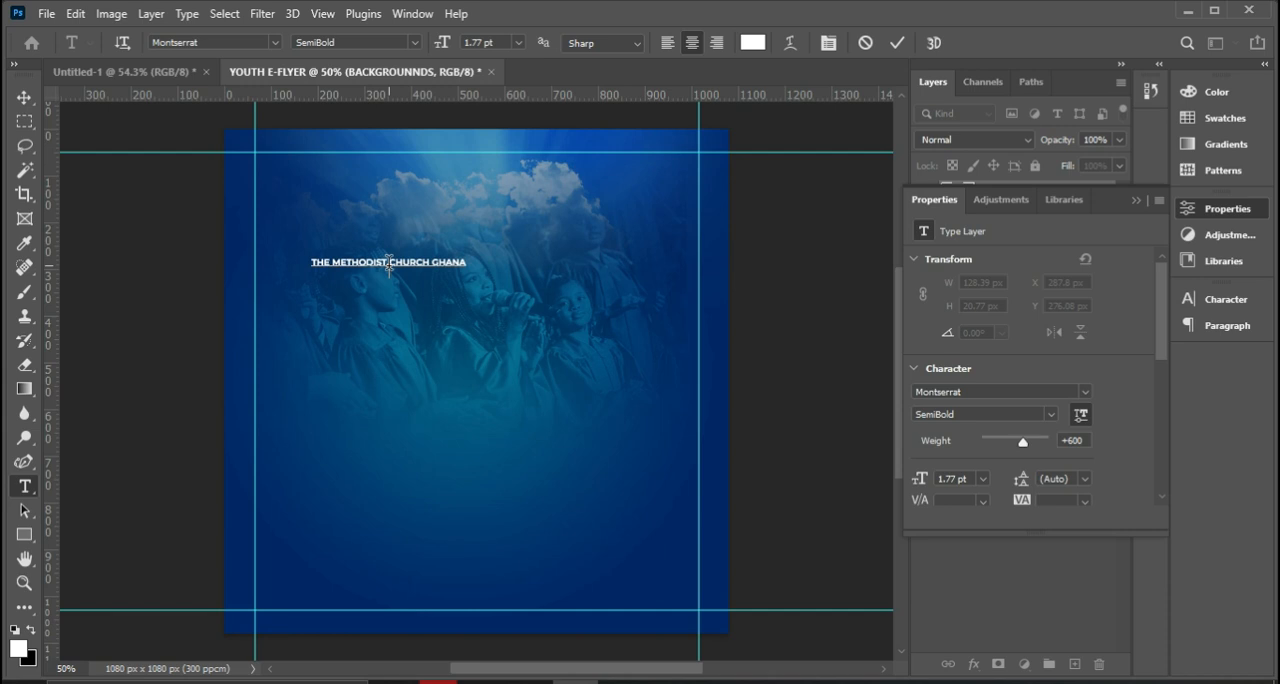
Add the lines YOUTH DEVELOPMENT MINISTRY and CAPE COAST DIOCESE beneath the church name and commit the text.
type("YOUTH DEVELOPMENT")
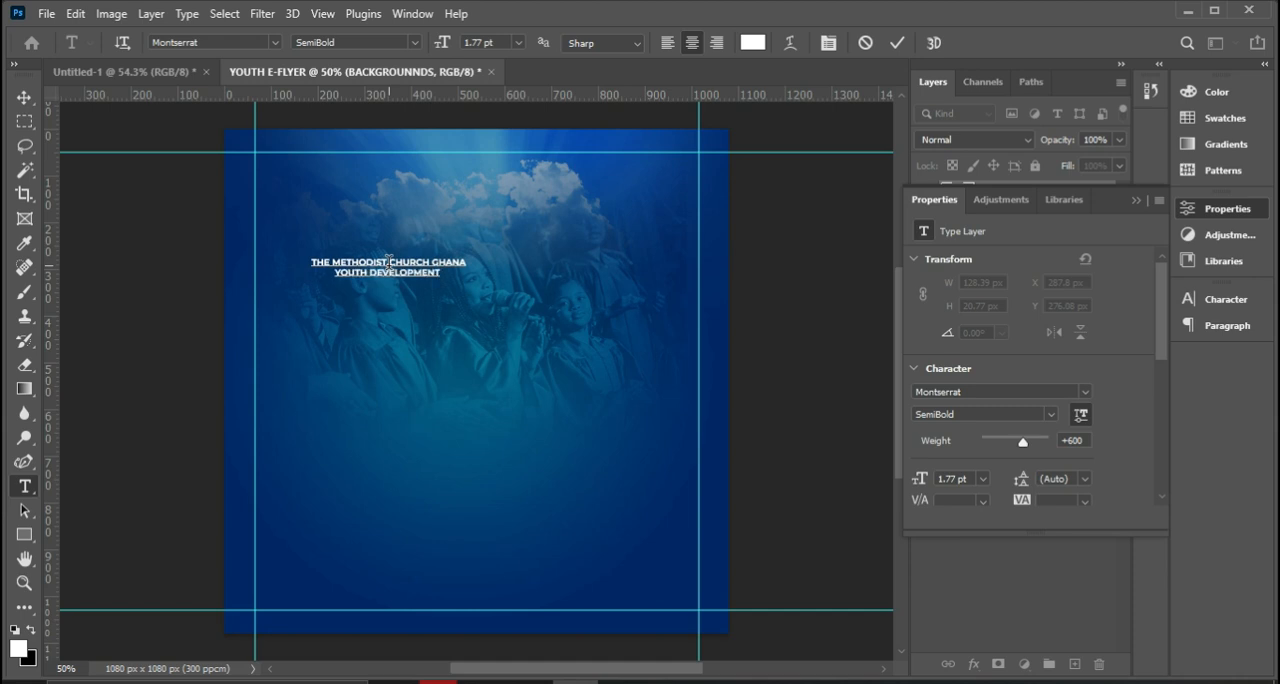
type(" MINIS")
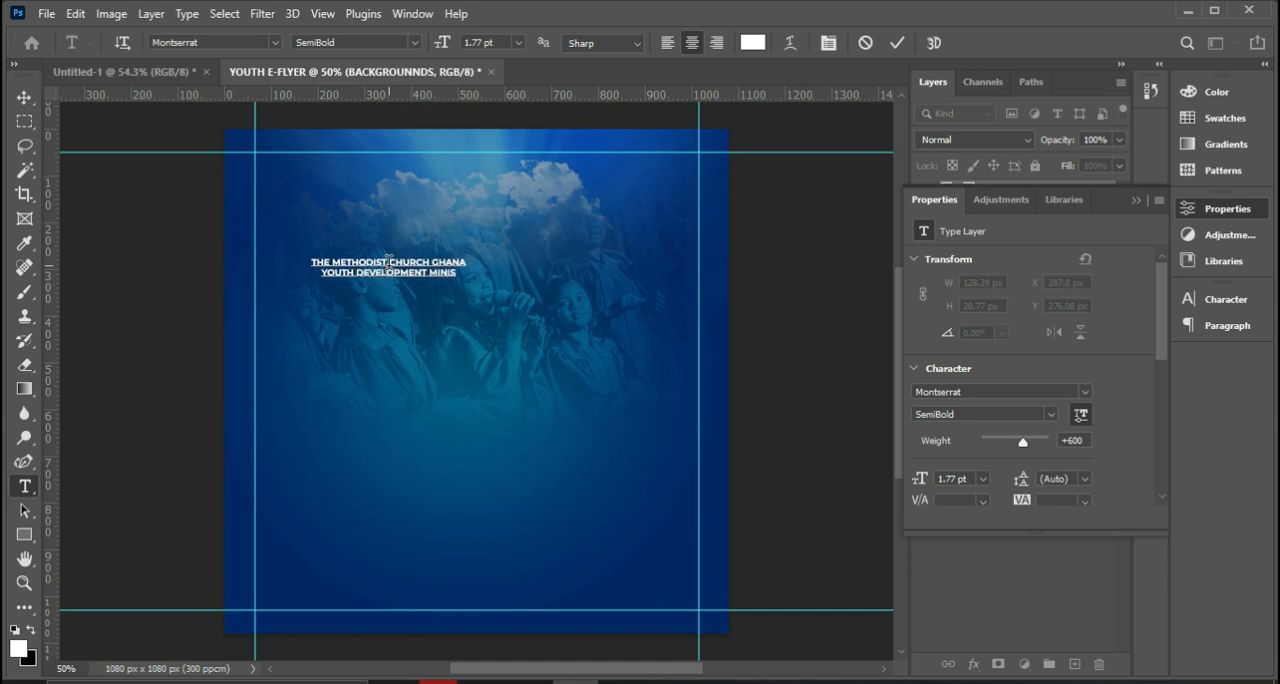
type("TRY")
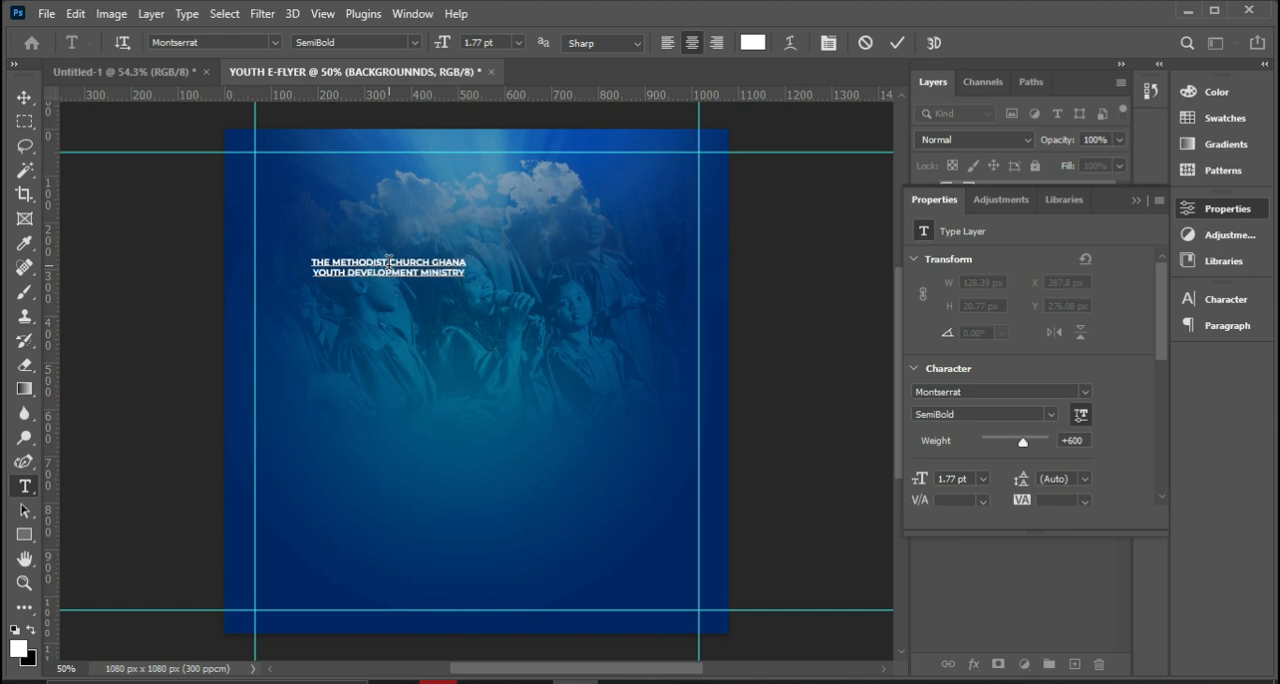
type(" CAPE COAST DIOCE")
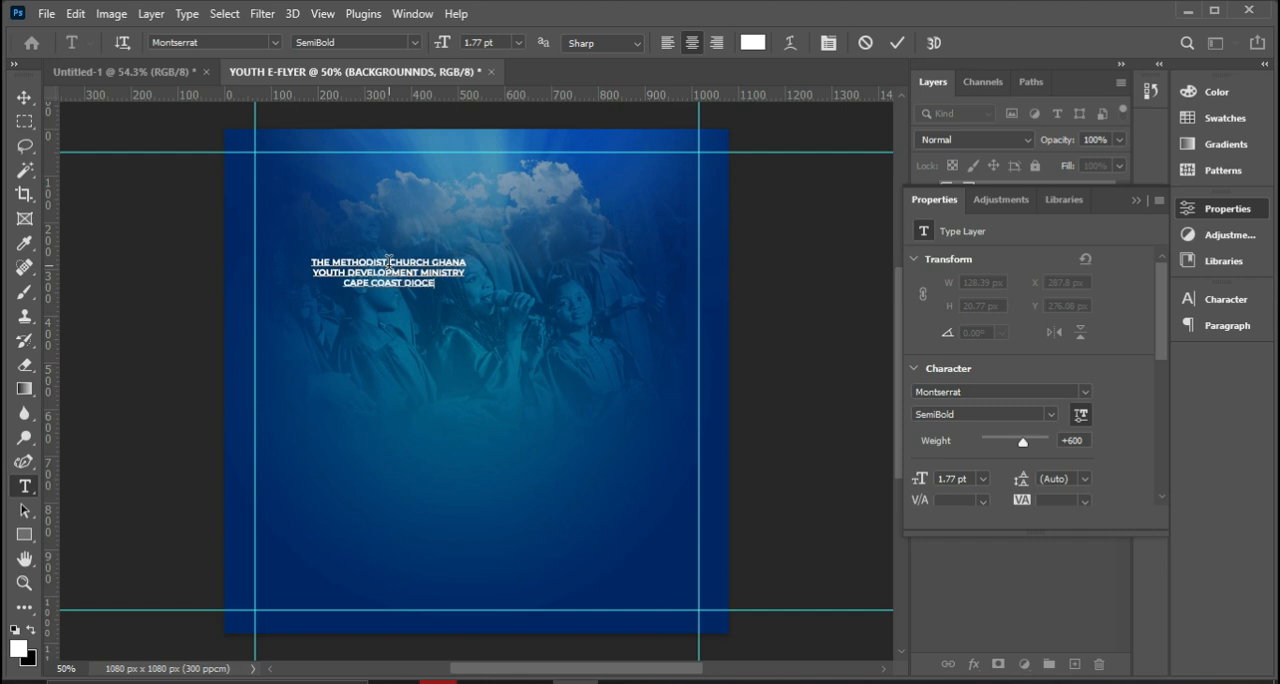
type("SE")
left_click(898, 45)
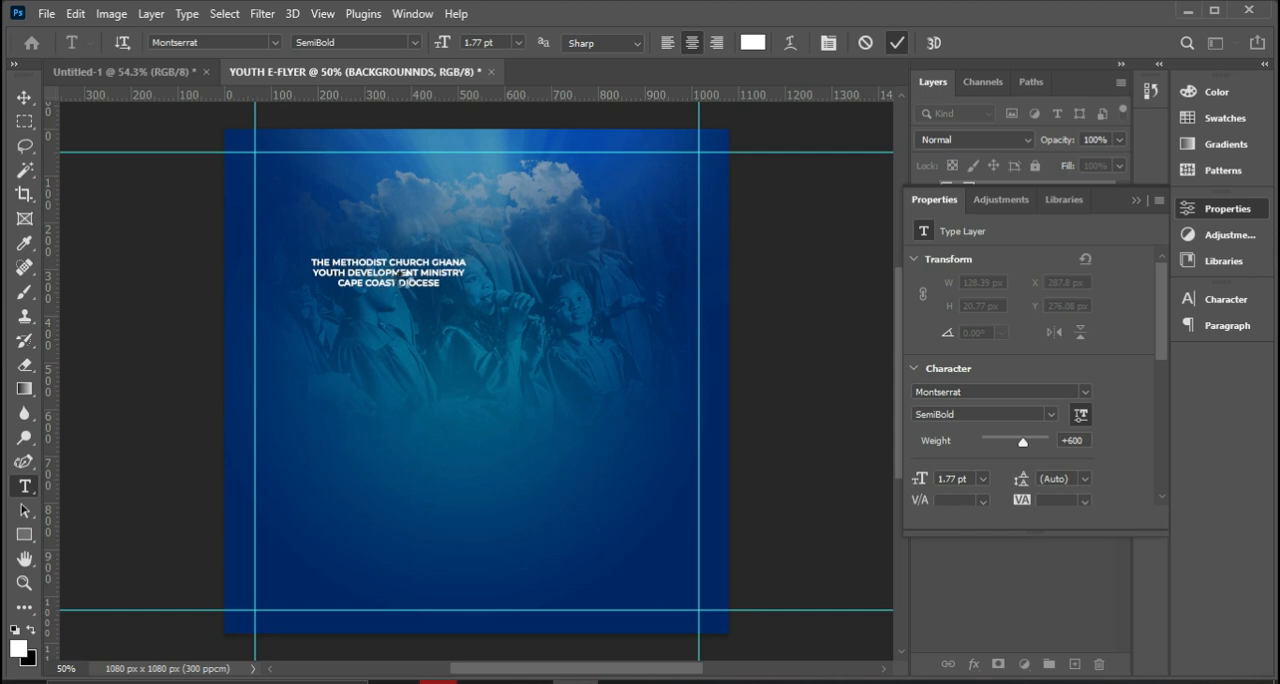
key("ctrl+Return")
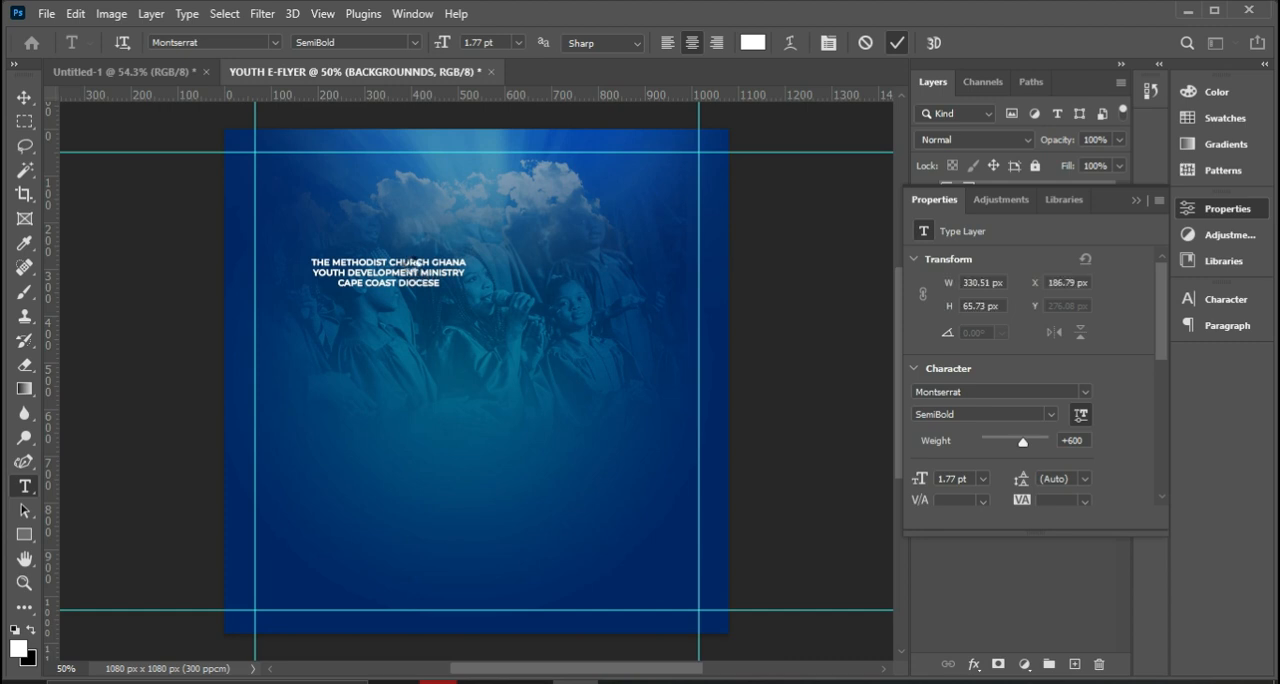
Move the three-line church heading to the horizontal centre of the canvas, about 196 px below its upper edge.
left_click(24, 97)
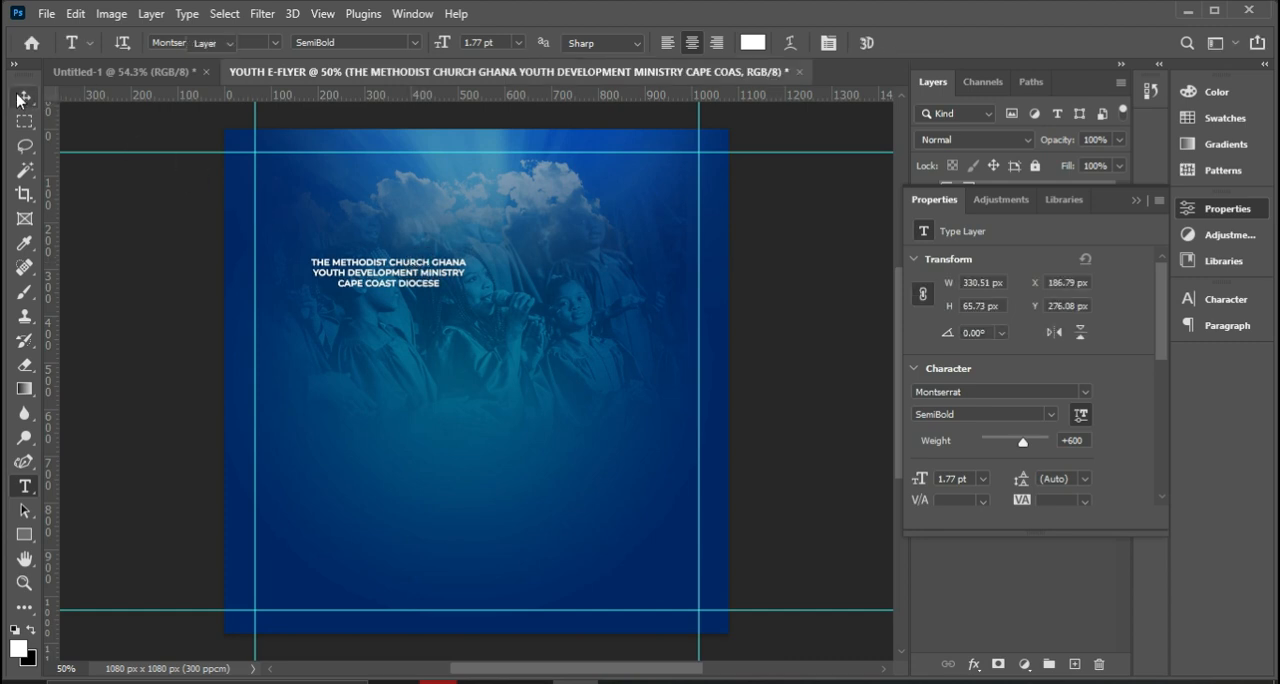
left_click_drag(427, 272, 509, 188)
left_click(520, 196)
left_click(493, 244)
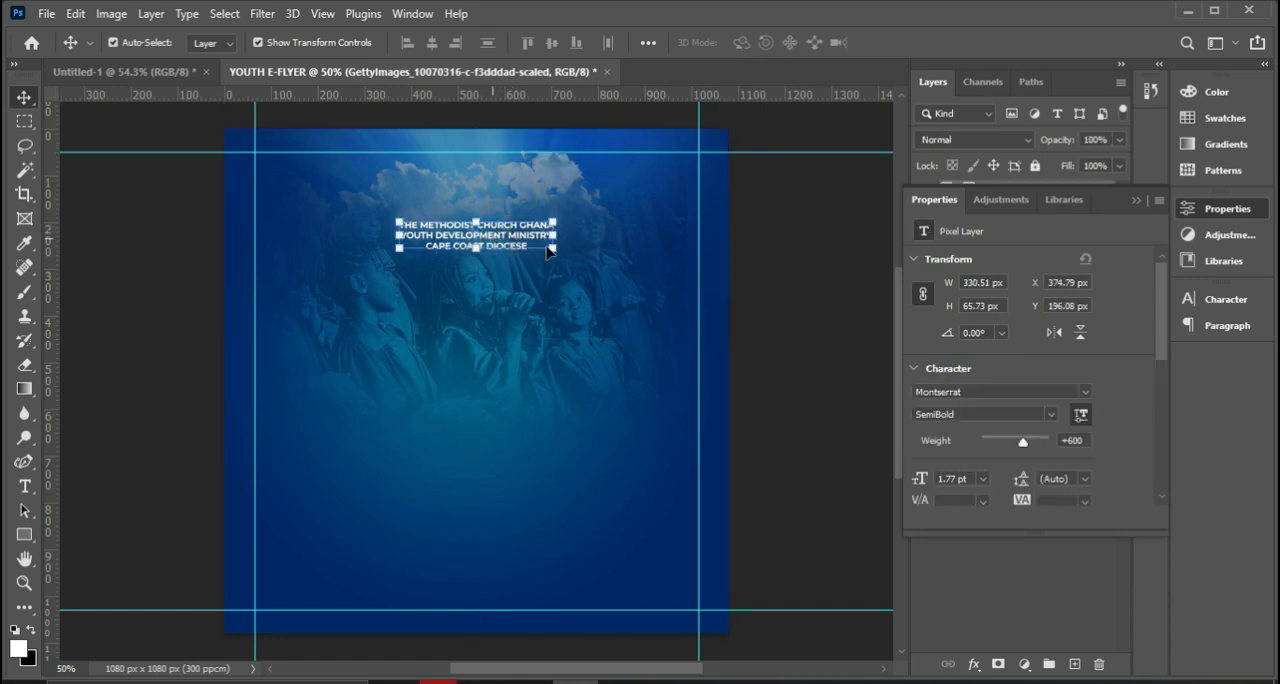
Collapse the BACKGROUNNDS group and lock it completely.
left_click(1136, 200)
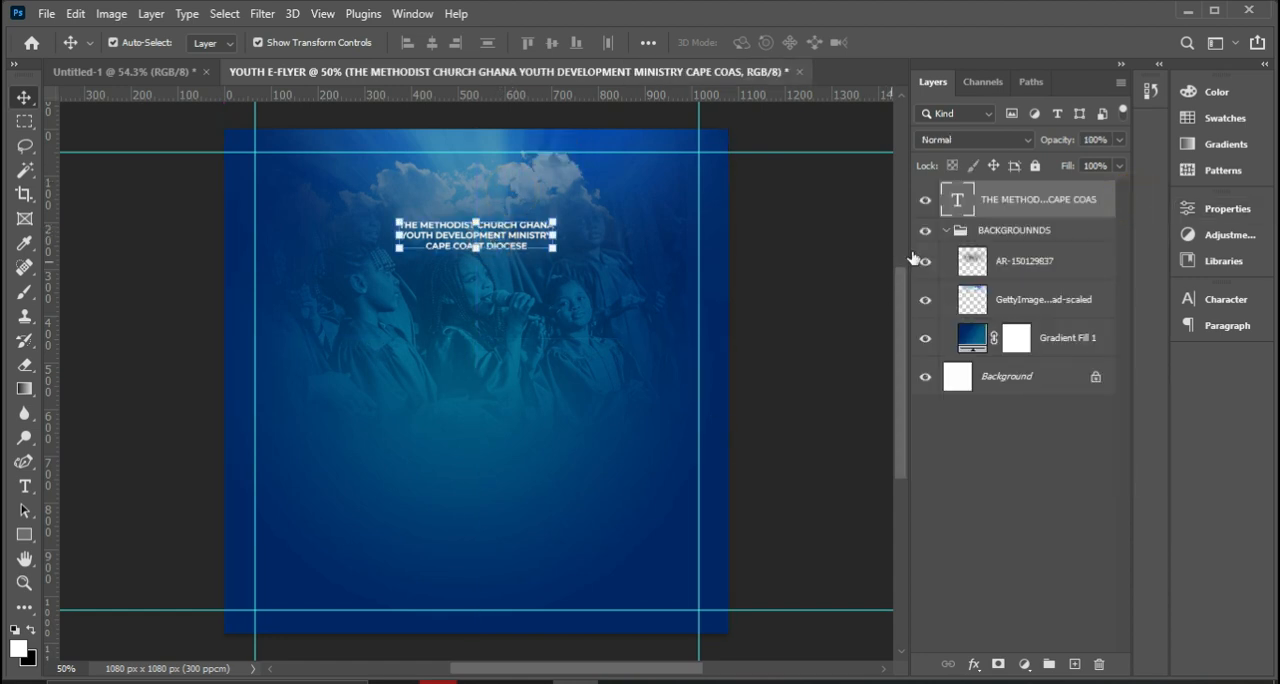
left_click(945, 232)
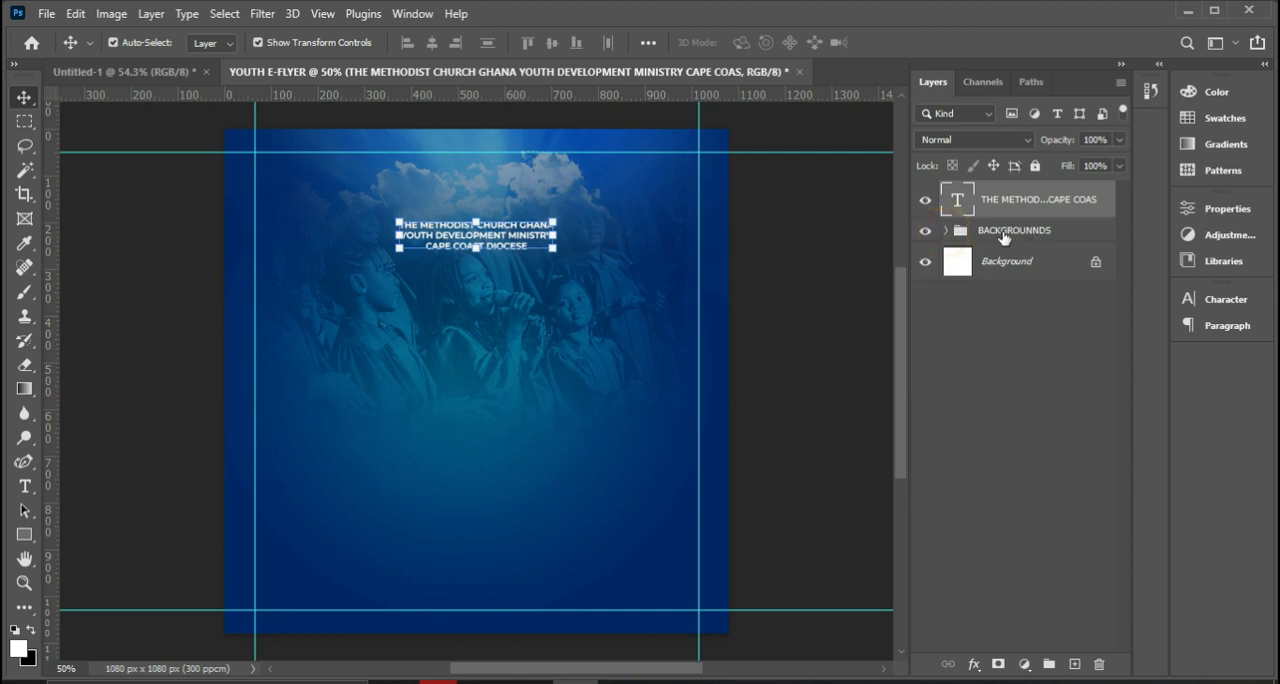
left_click(1002, 234)
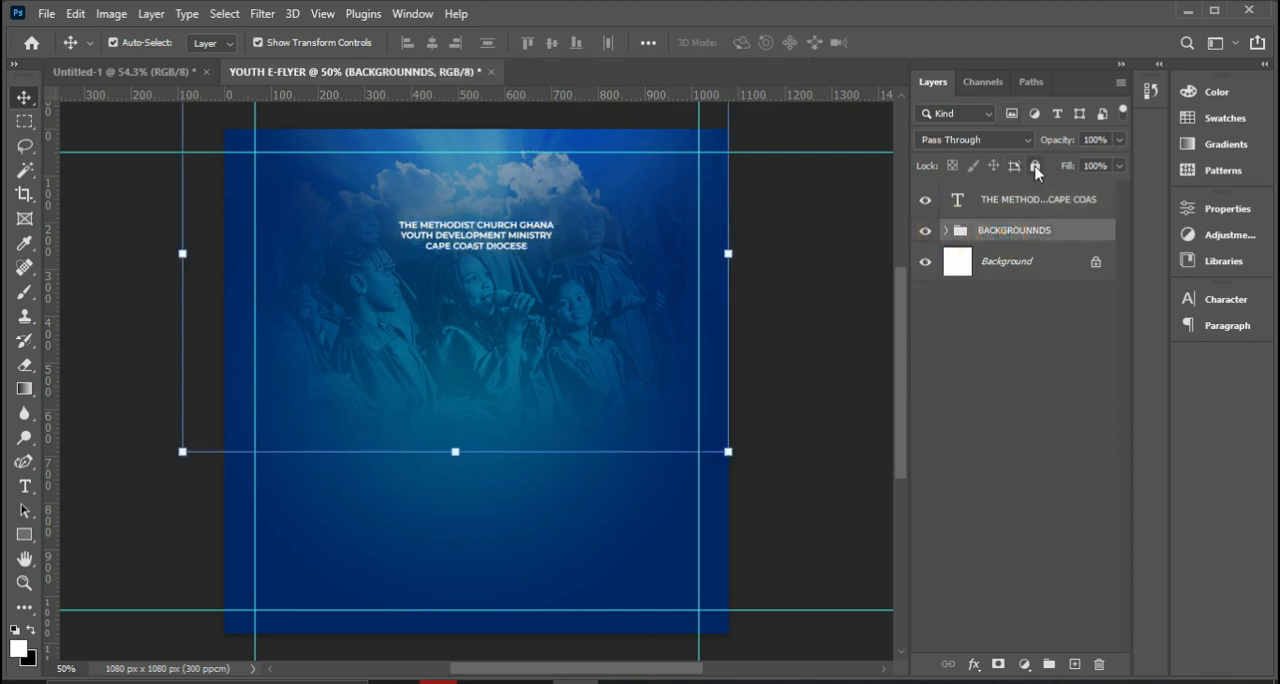
left_click(1035, 166)
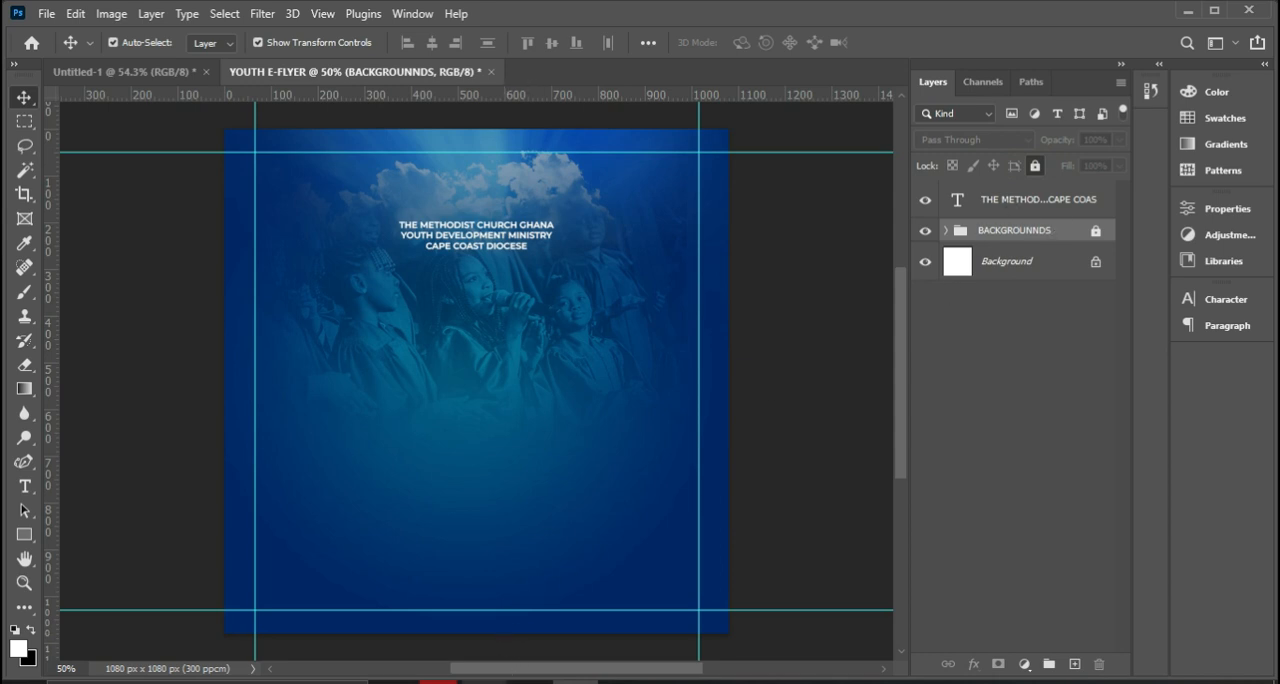
Place the yellow Methodist Church Ghana logo file, download, from the ASGN 2 folder as an embedded image.
left_click(485, 681)
left_click(485, 681)
left_click(45, 17)
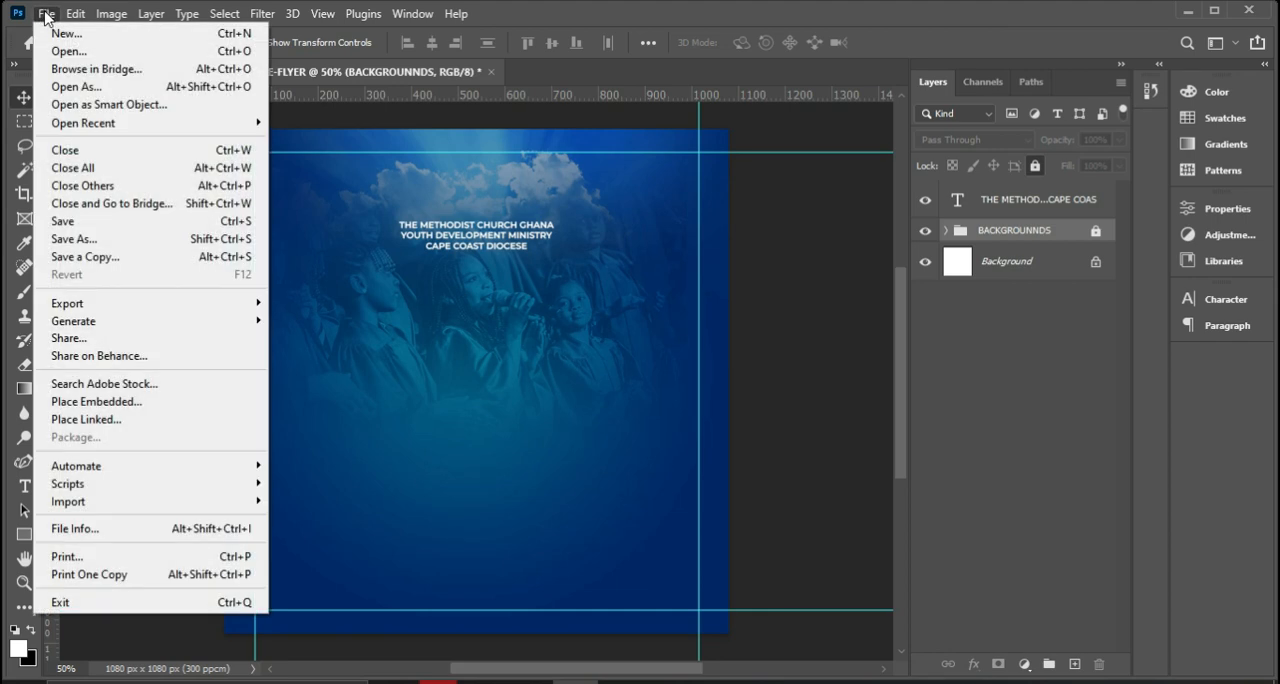
left_click(88, 401)
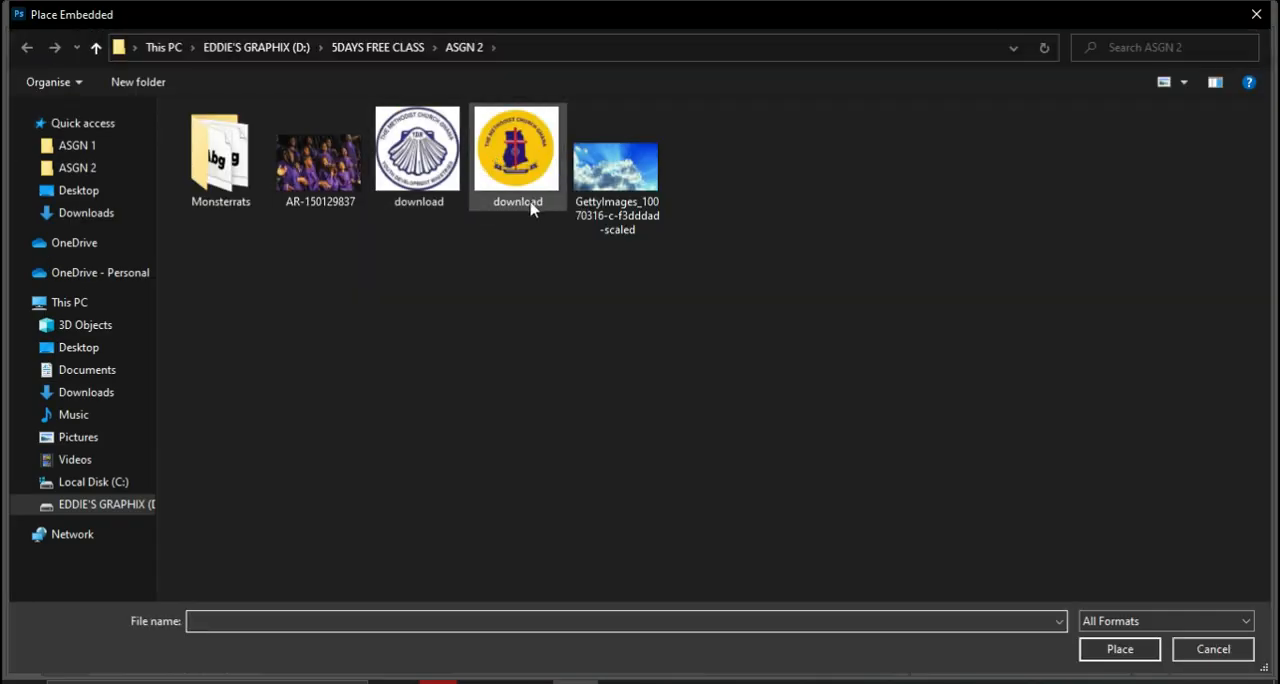
left_click(418, 165)
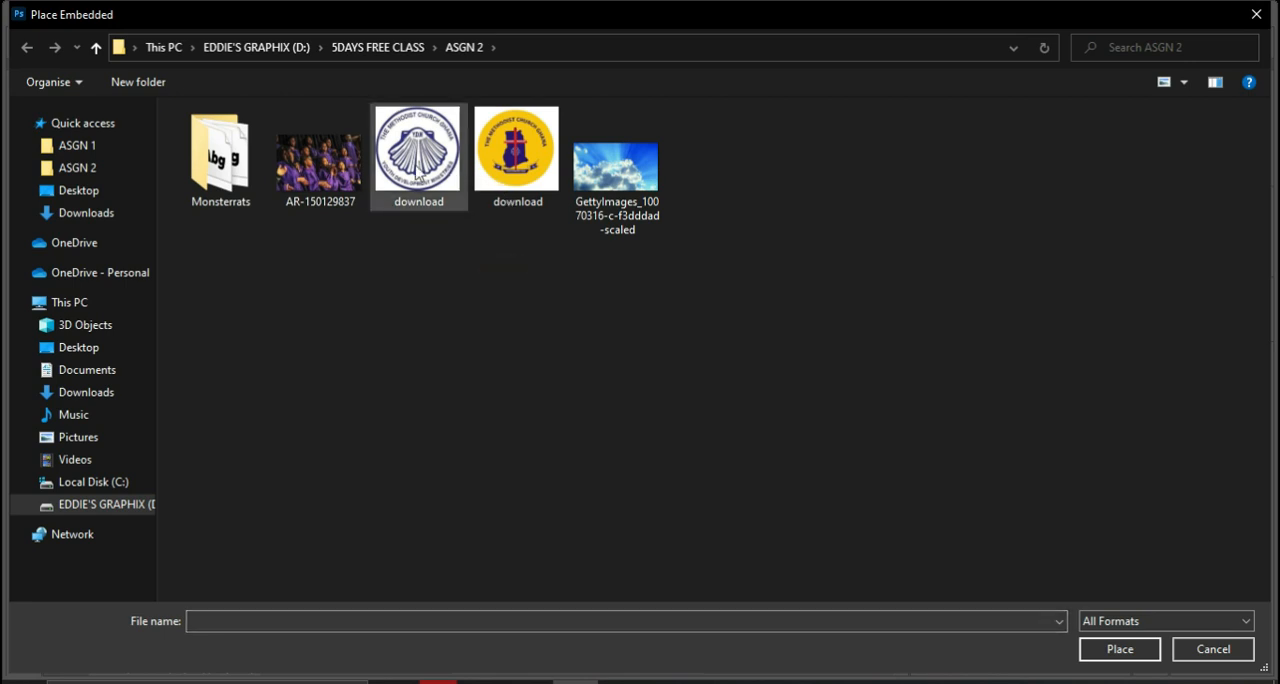
left_click(497, 160)
left_click(438, 163)
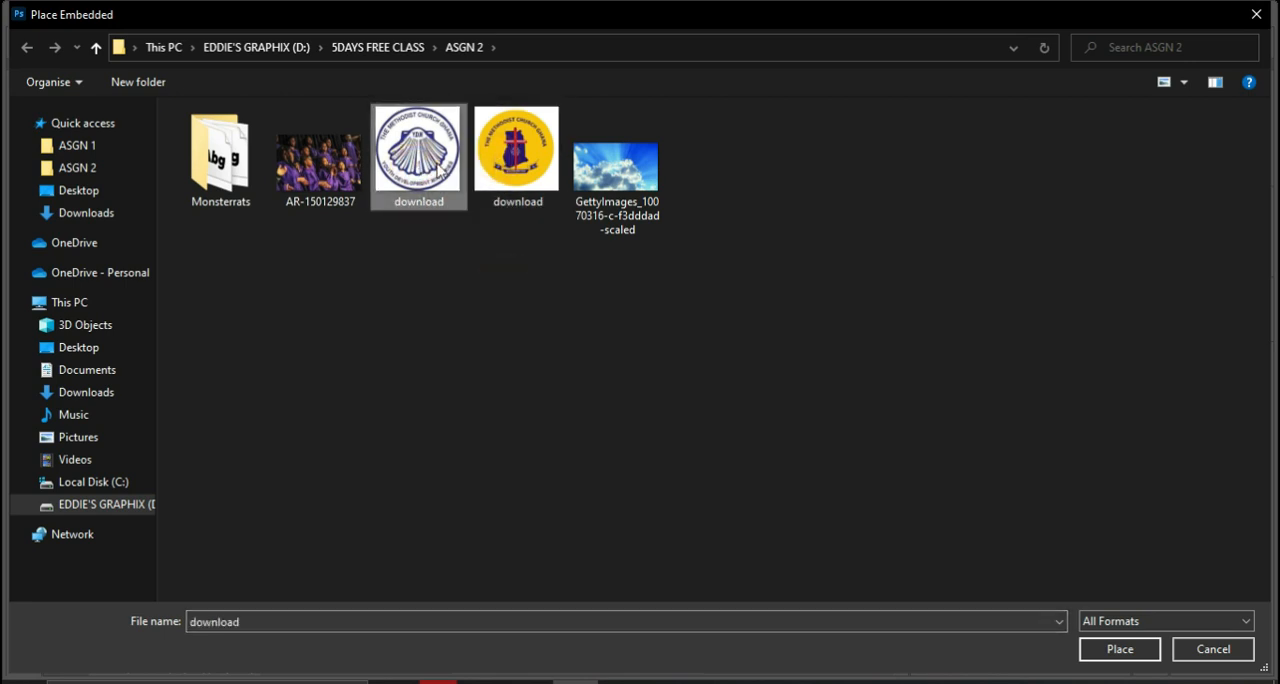
left_click(528, 168)
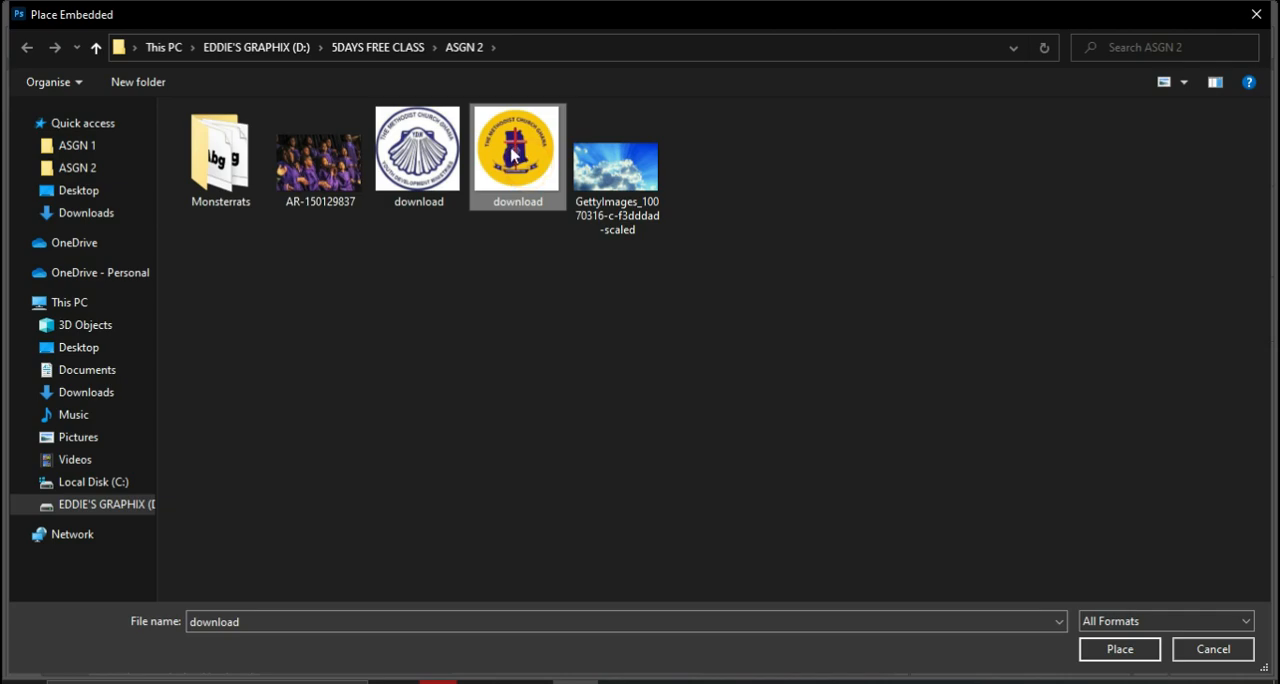
double_click(510, 152)
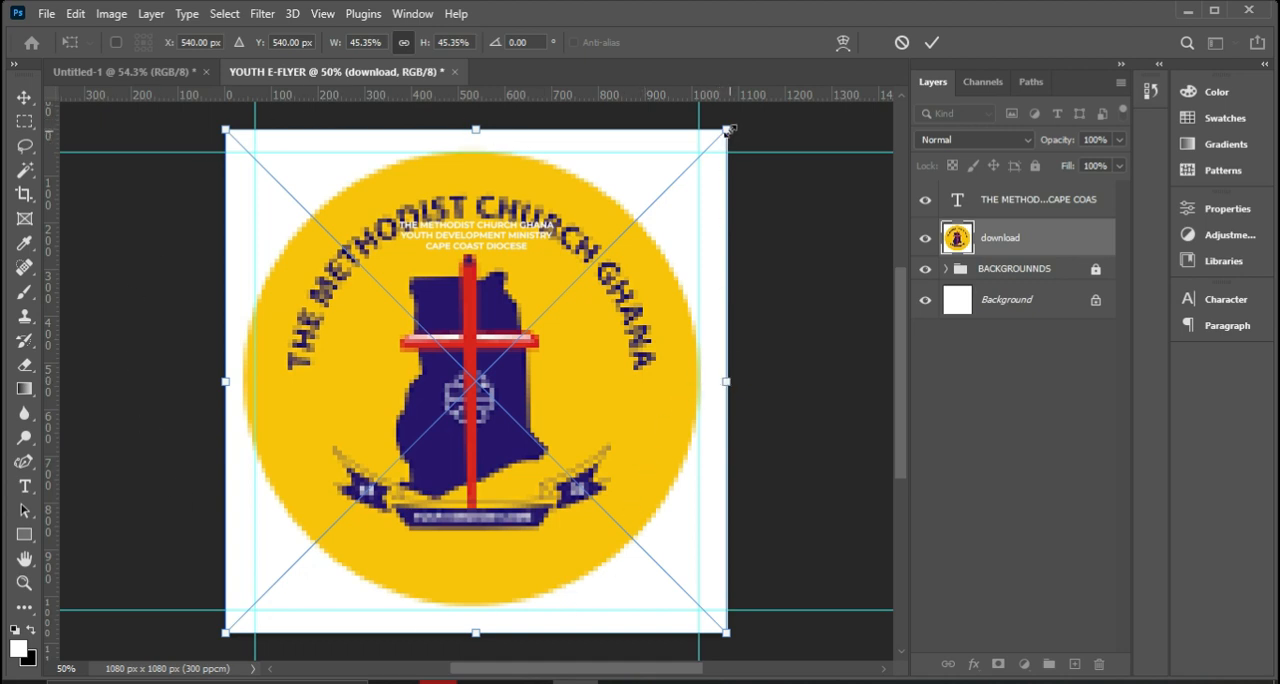
Scale the yellow church logo down to a small badge and position it just above the heading's right half.
left_click_drag(727, 130, 518, 198)
key("Return")
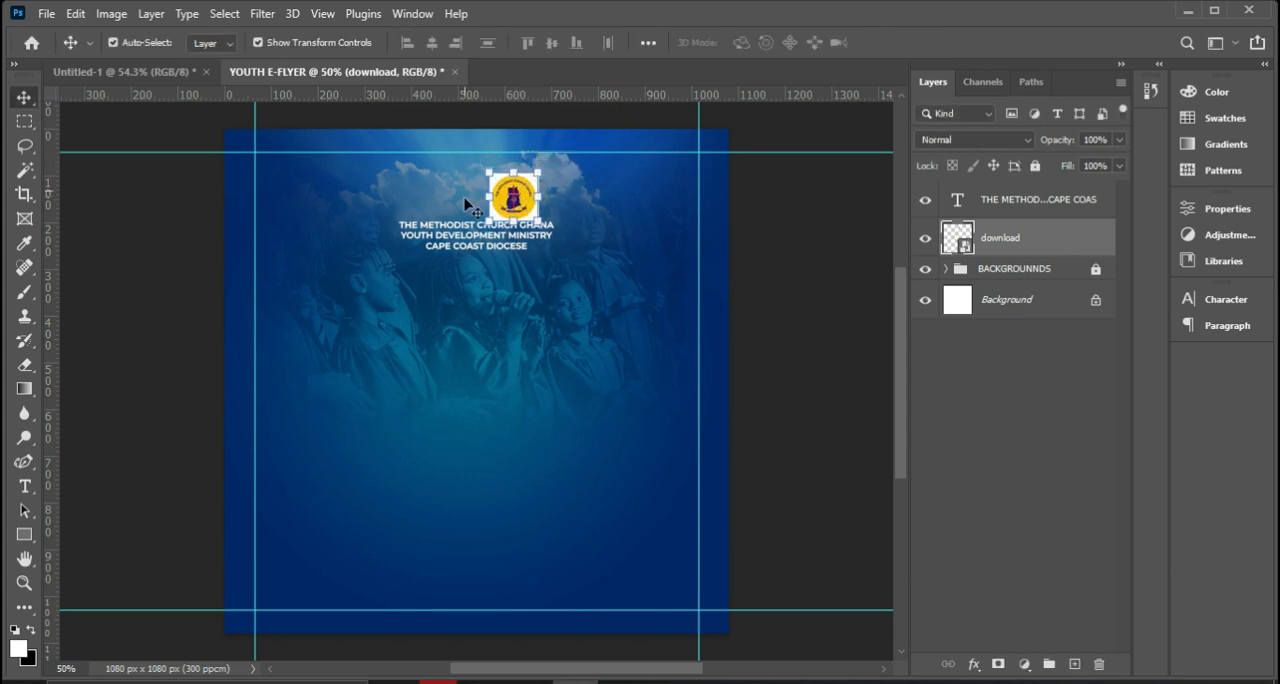
left_click_drag(518, 198, 521, 189)
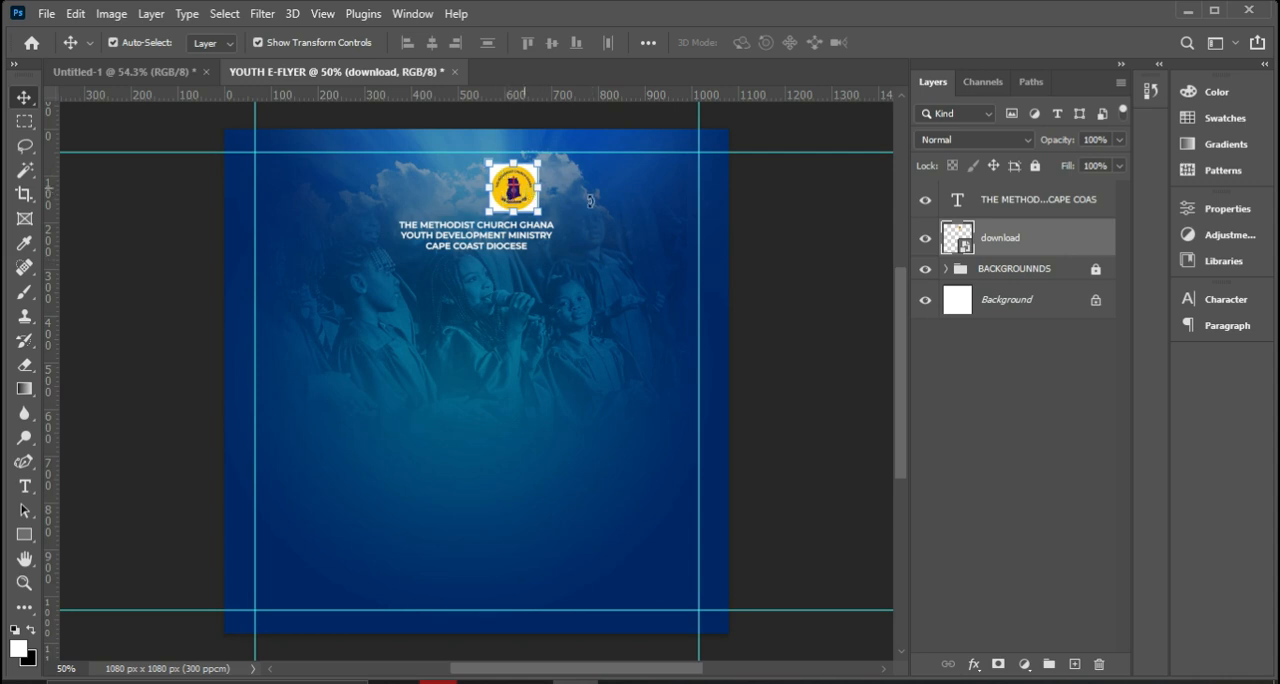
Rasterize the yellow logo layer and remove its white background using the Magic Wand tool.
right_click(1000, 240)
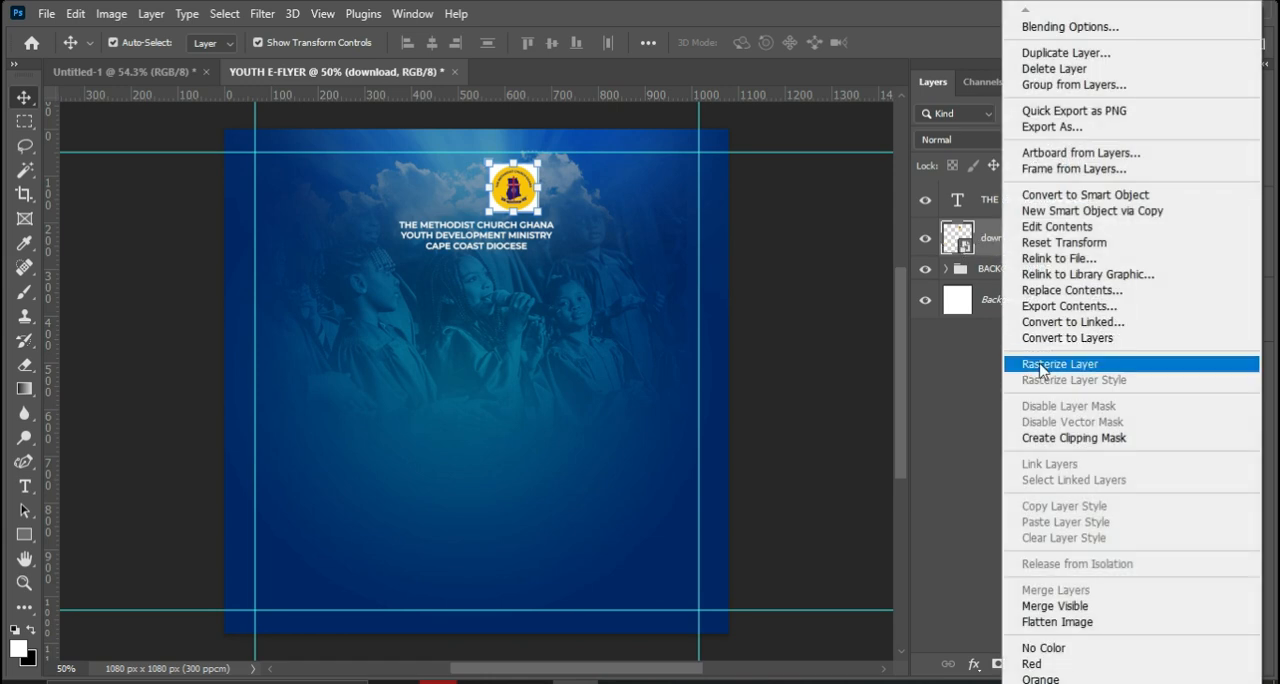
left_click(1052, 364)
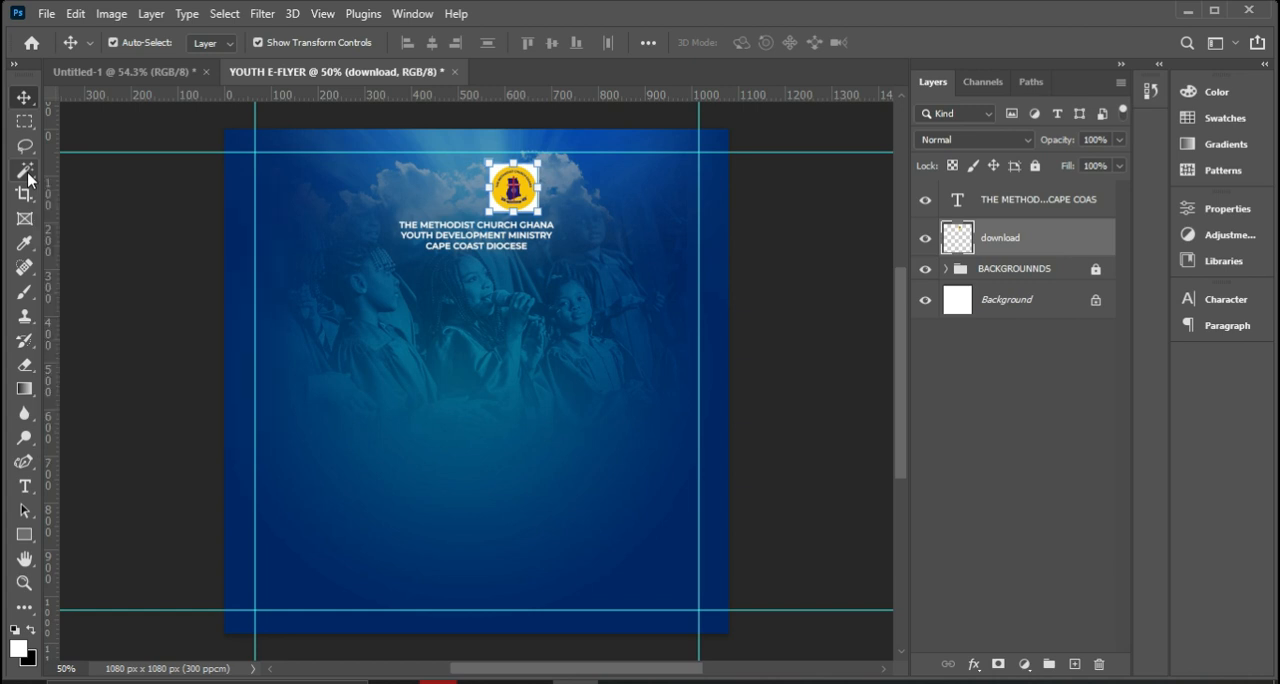
left_click(28, 178)
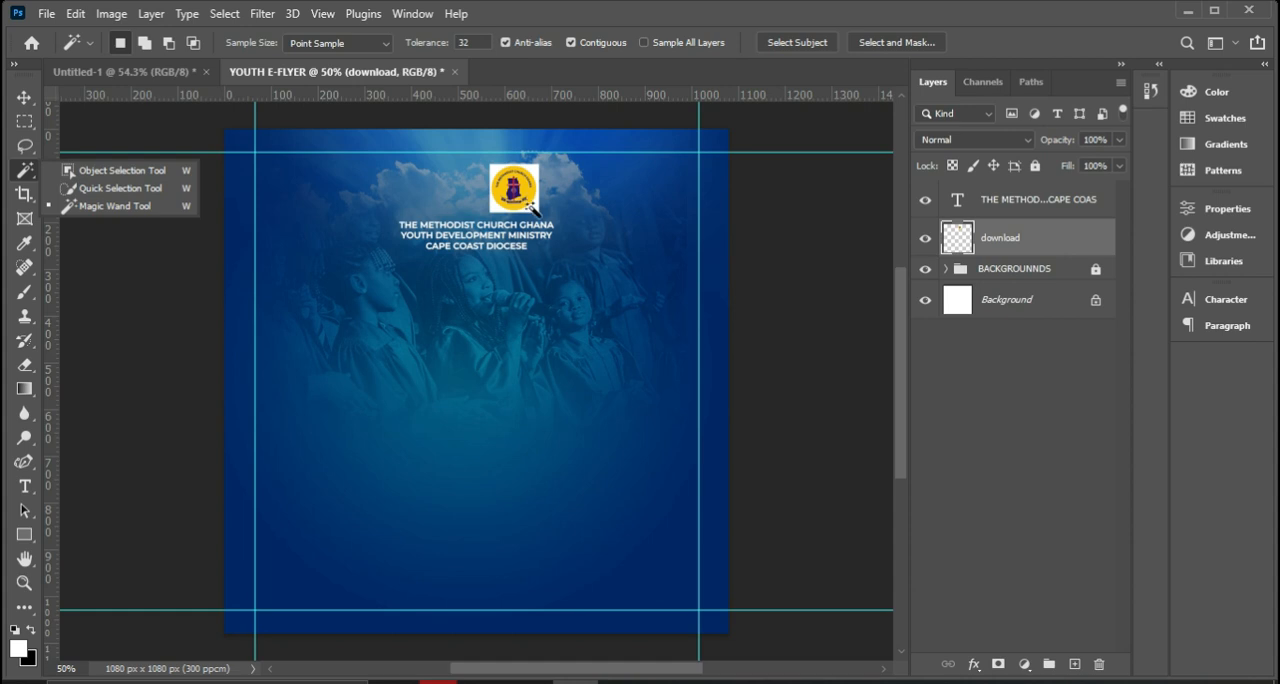
key("ctrl+plus")
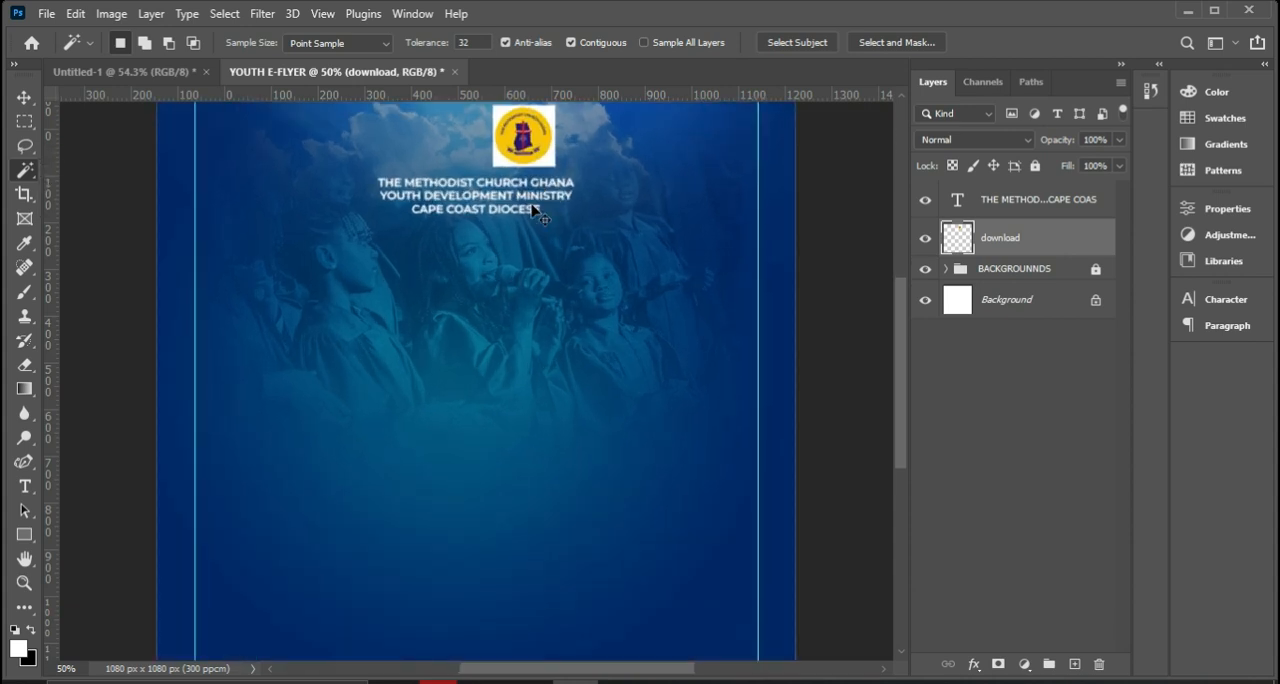
scroll(482, 392, "up", 1)
scroll(482, 392, "up", 1)
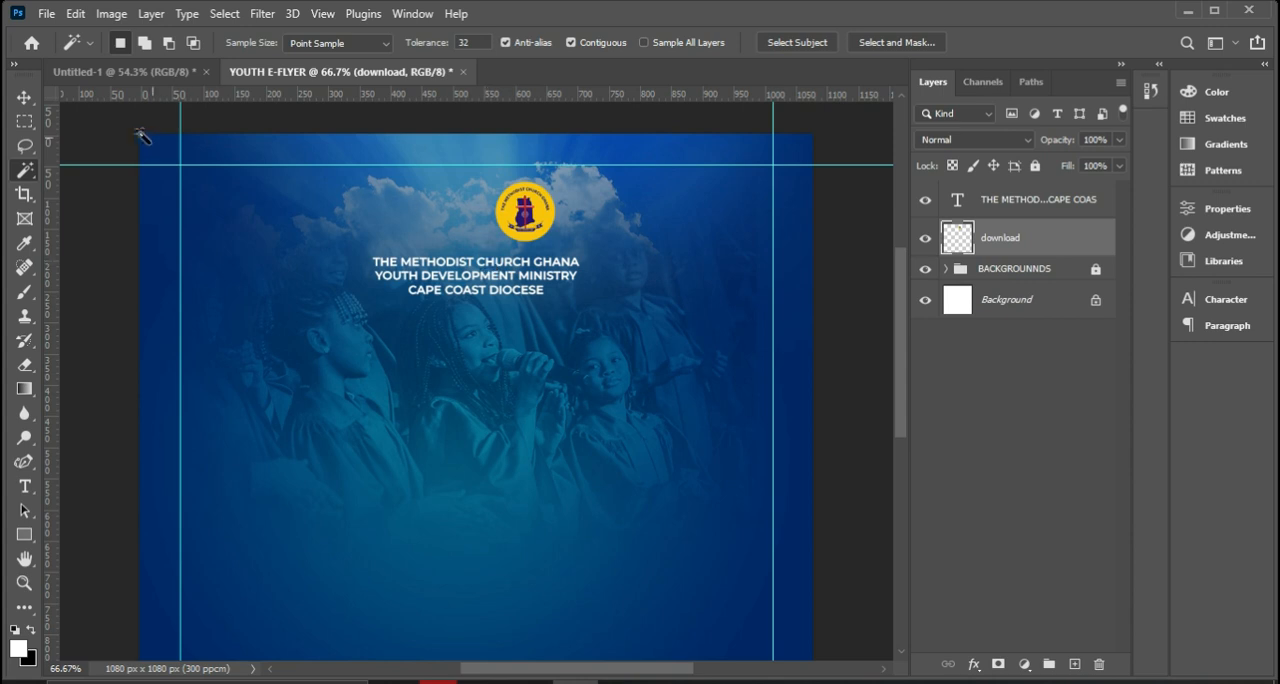
Shrink the yellow logo further and move it just above the heading, slightly left of centre.
left_click(24, 100)
left_click(555, 182)
left_click_drag(555, 182, 463, 226)
key("Return")
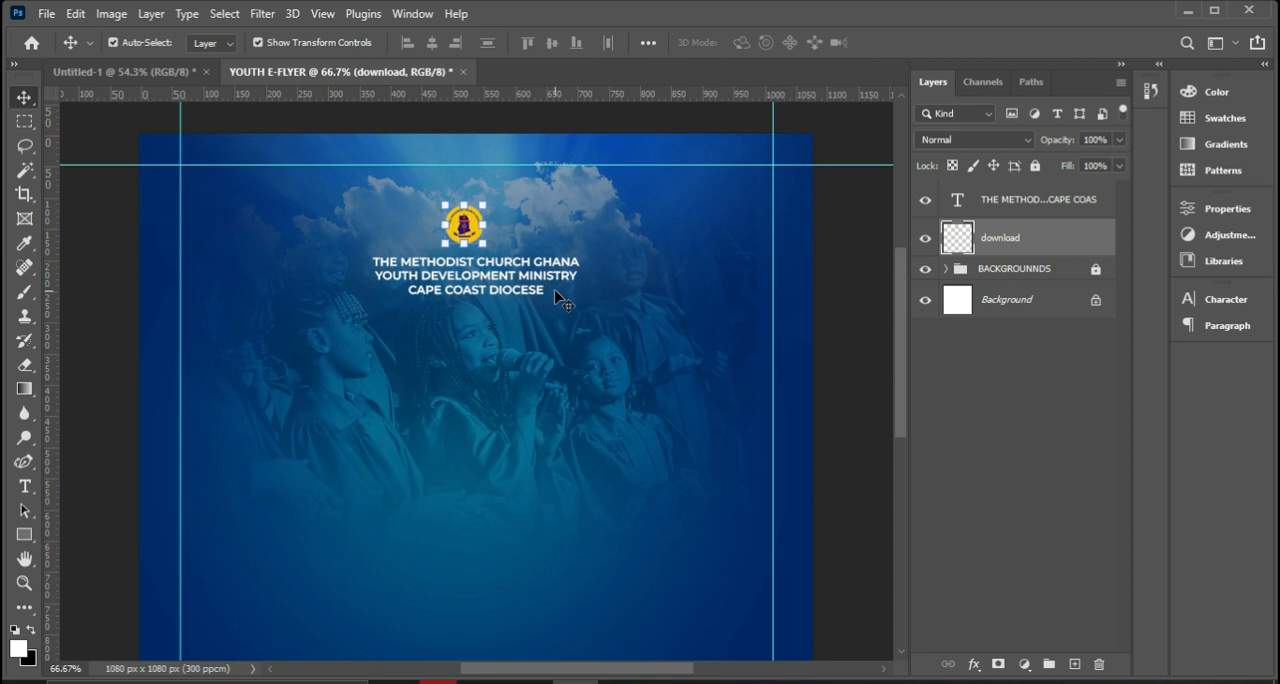
Place the blue-and-white shell logo file as an embedded image and scale it down to a small badge beside the yellow logo.
left_click(46, 14)
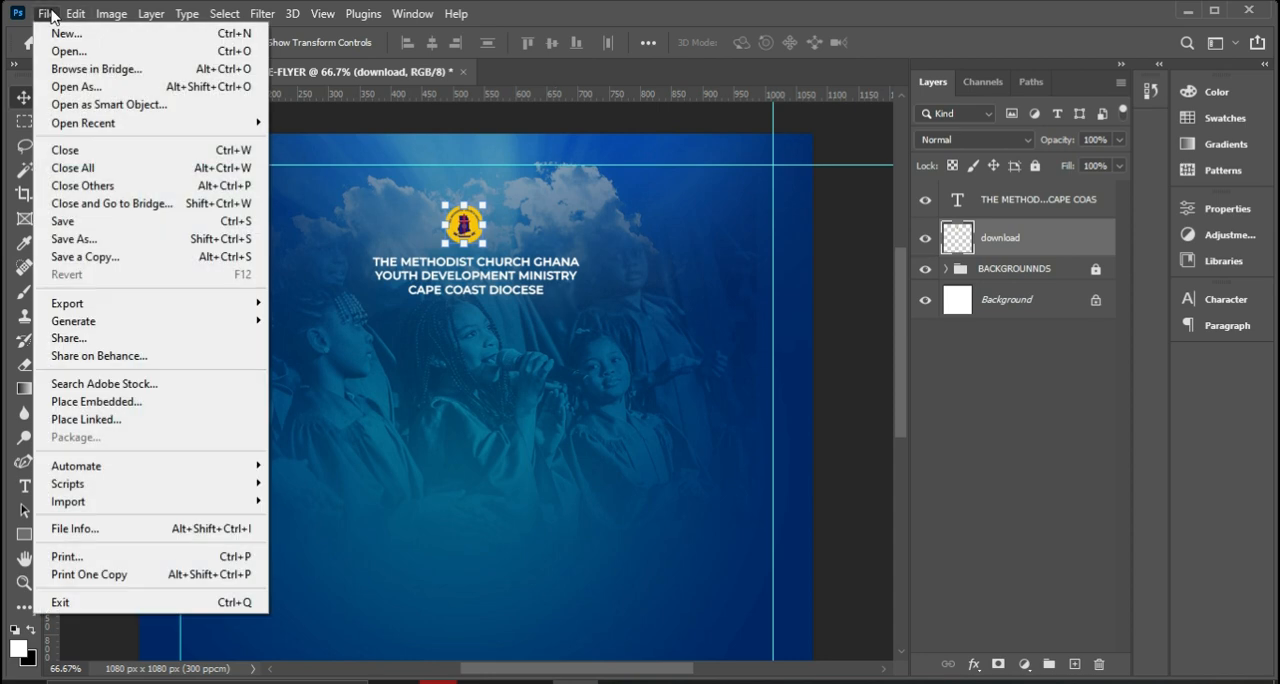
left_click(112, 402)
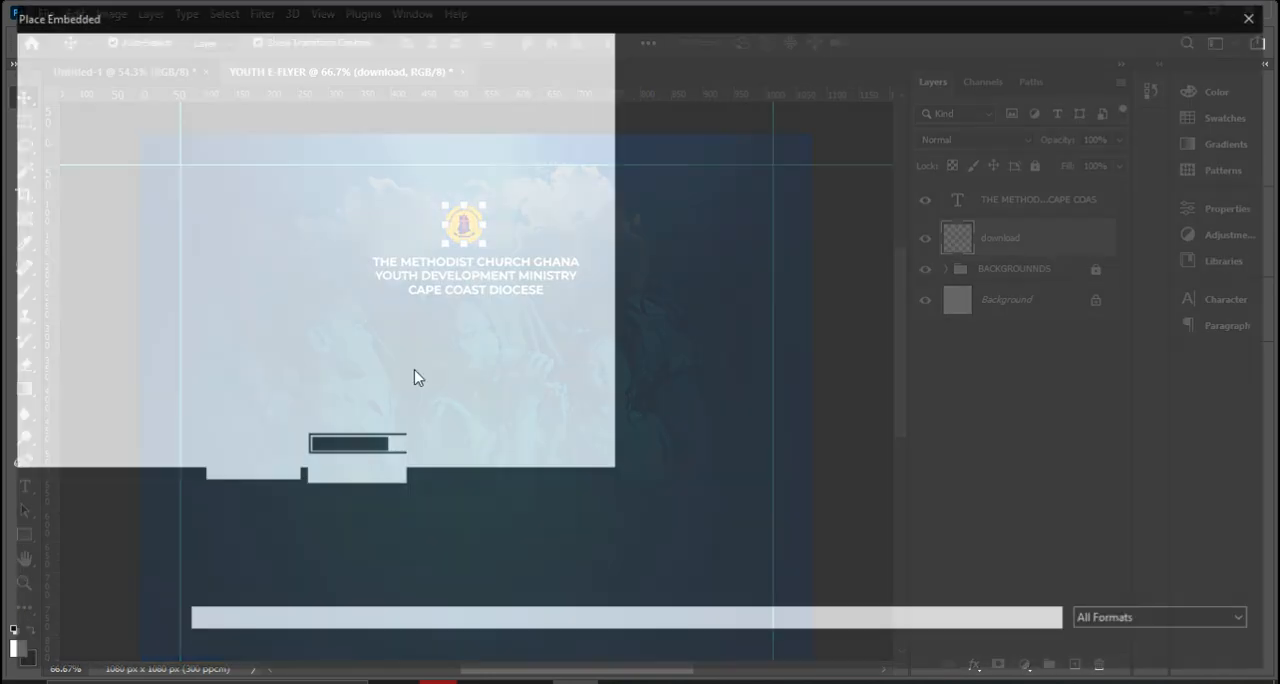
double_click(410, 158)
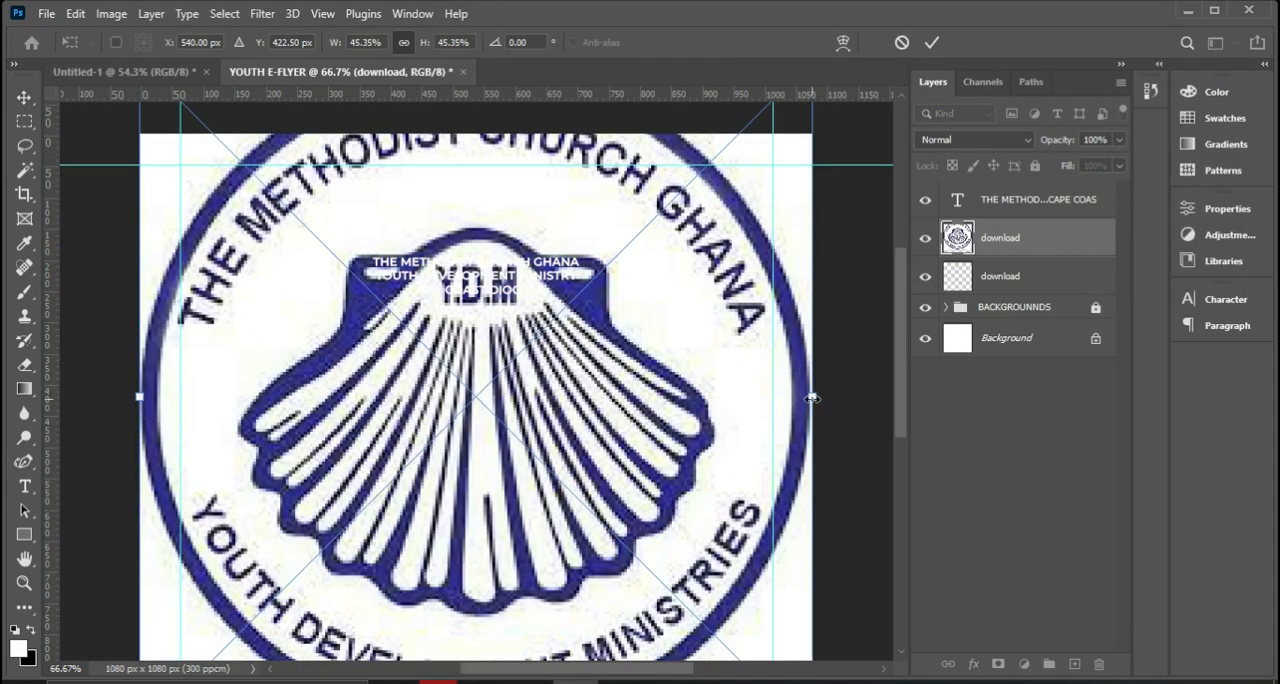
left_click_drag(810, 398, 528, 211)
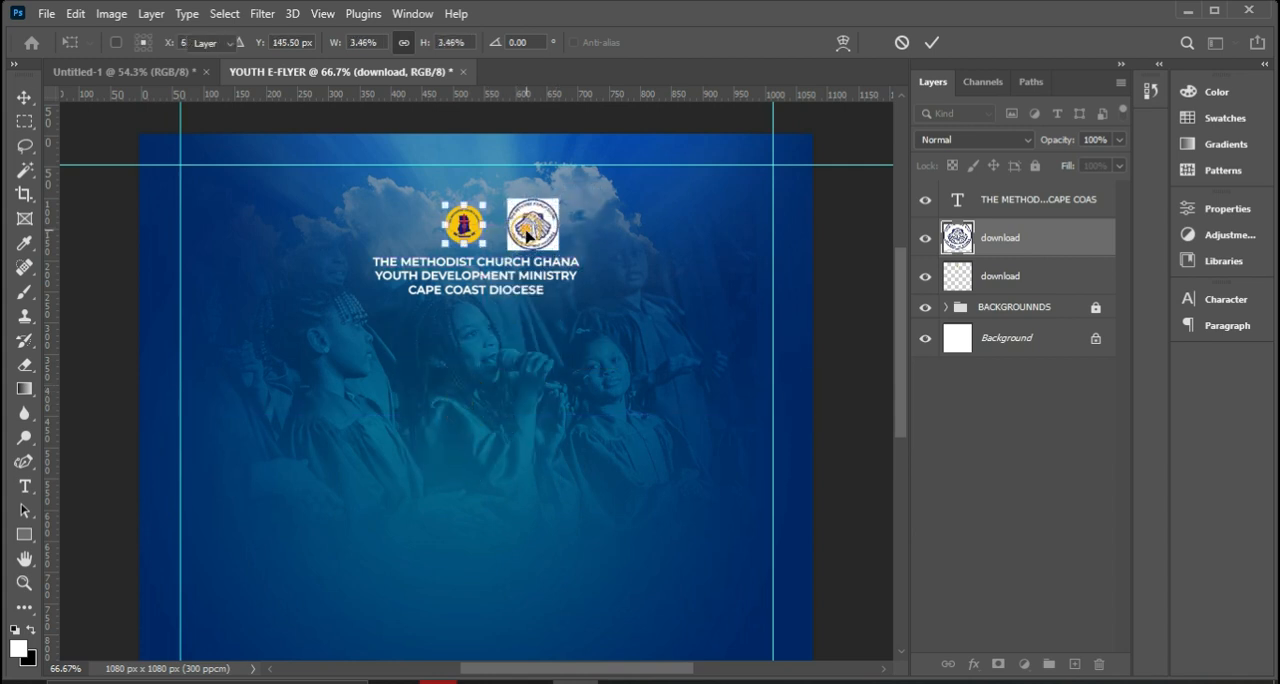
key("Return")
Rasterize the shell logo layer and remove the white corners around its circle using the Magic Wand tool.
right_click(1006, 246)
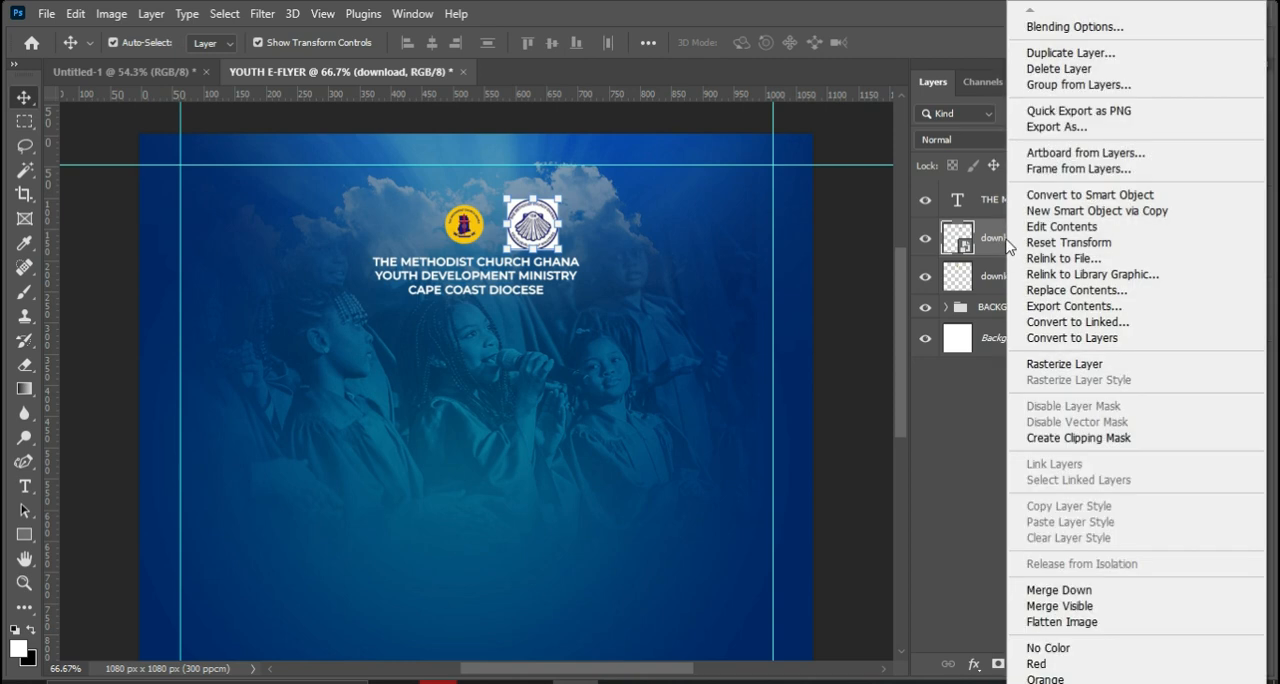
left_click(1062, 364)
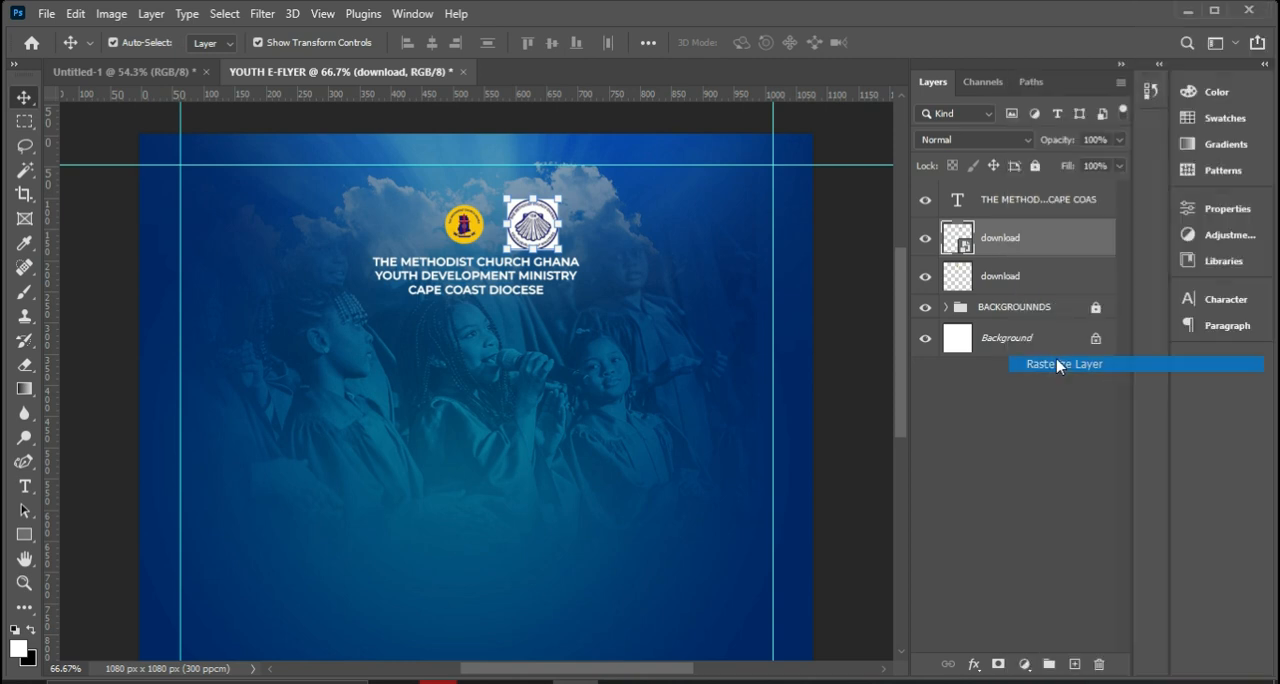
left_click(25, 170)
key("shift+w")
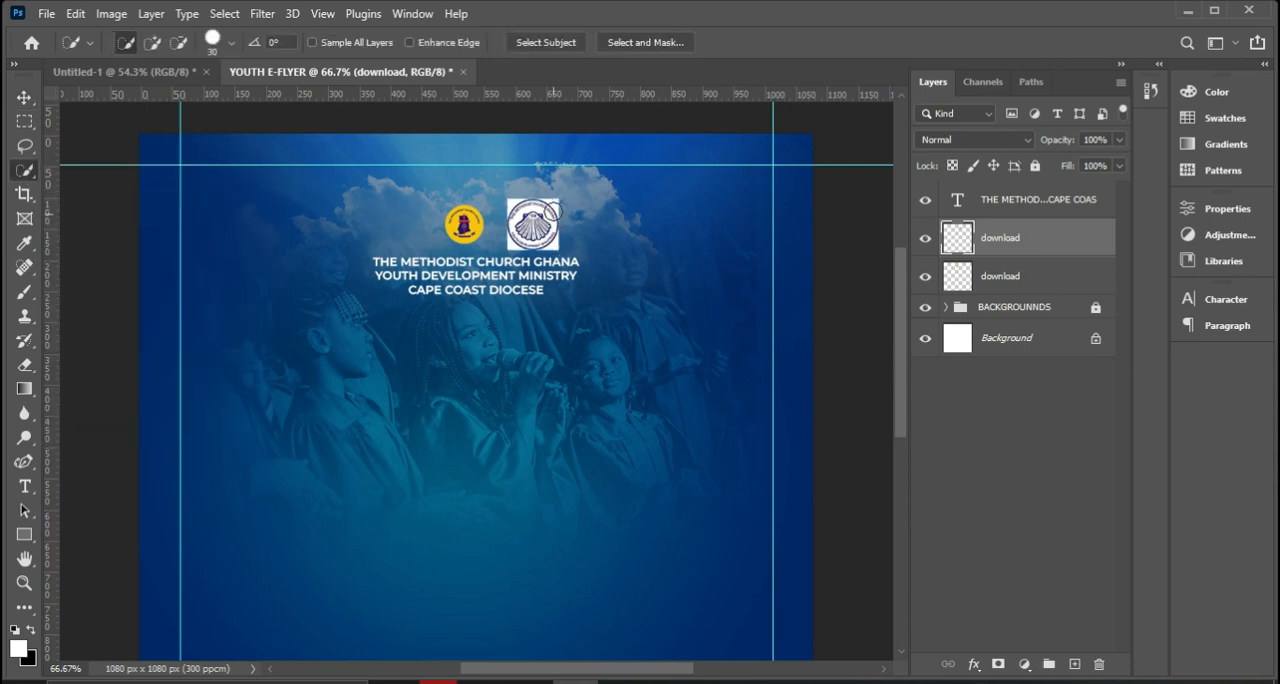
right_click(25, 170)
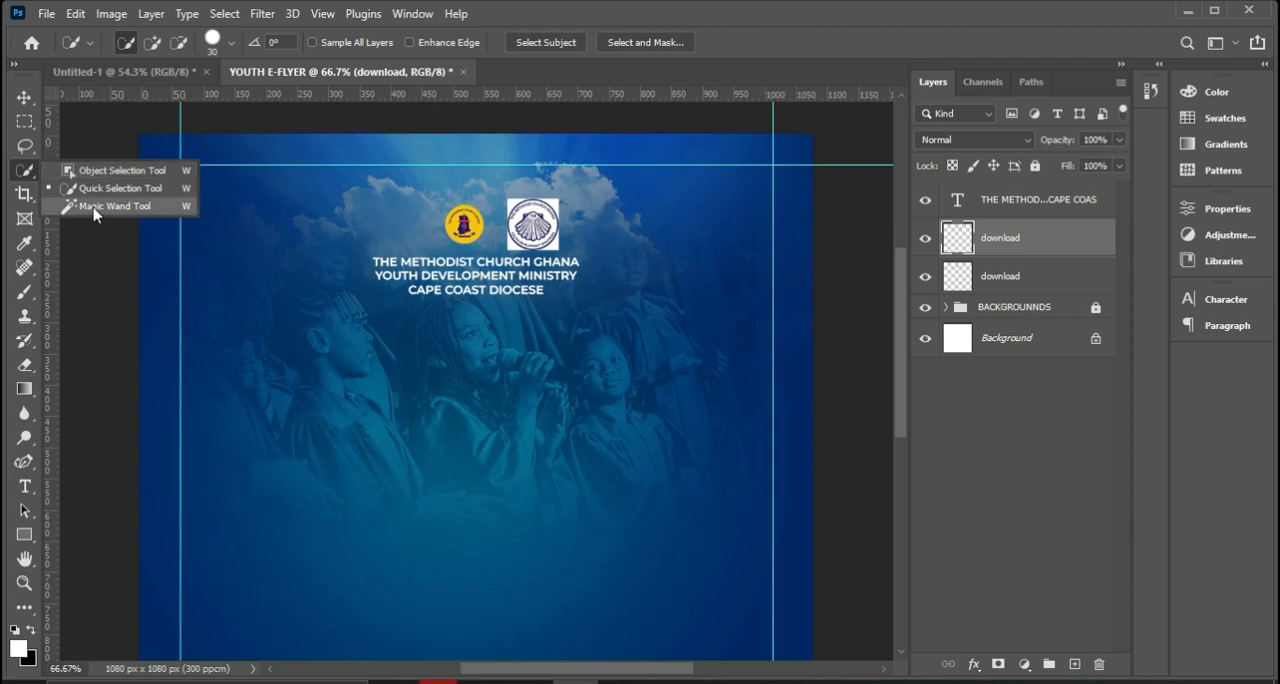
left_click(95, 206)
right_click(35, 171)
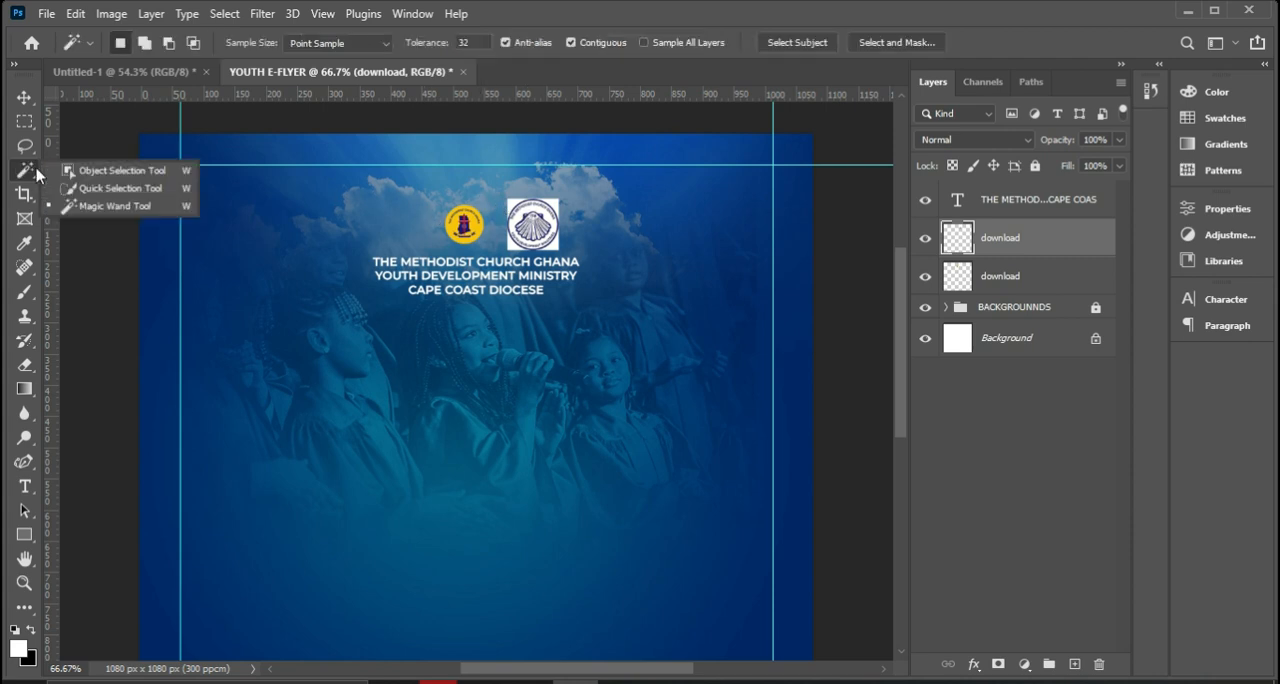
left_click(19, 172)
right_click(21, 172)
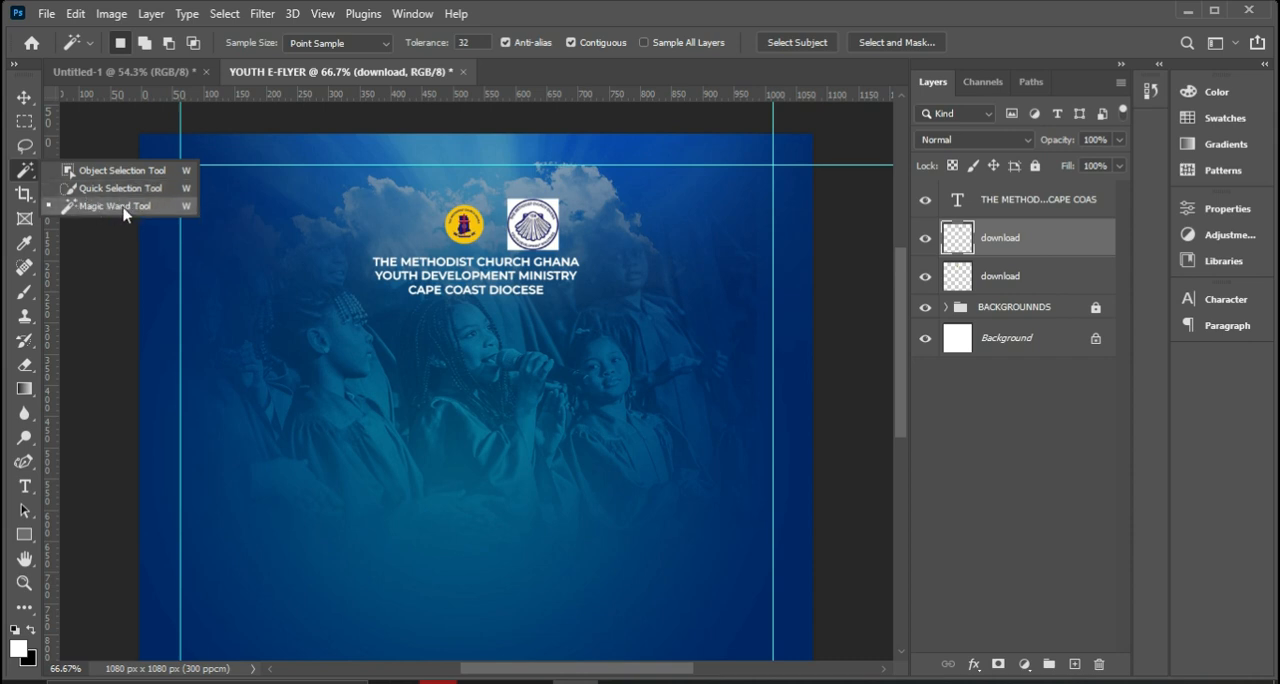
left_click(123, 207)
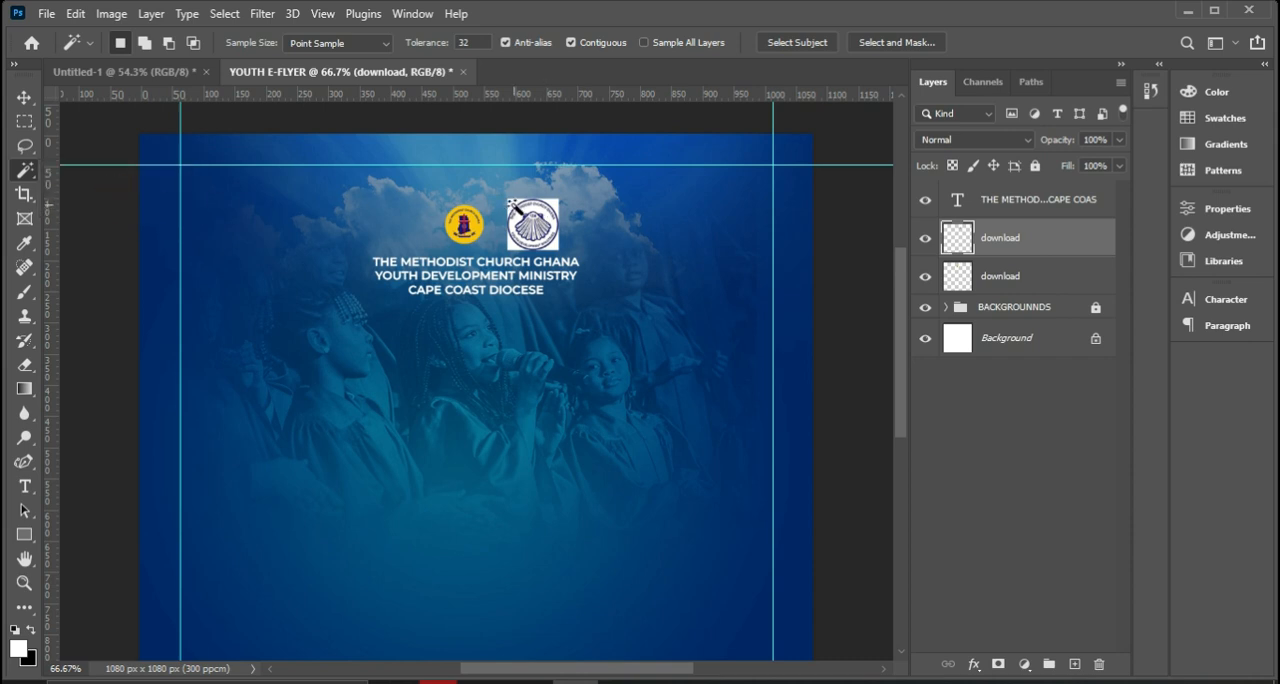
left_click(513, 204)
left_click(554, 245)
key("Delete")
left_click(513, 244)
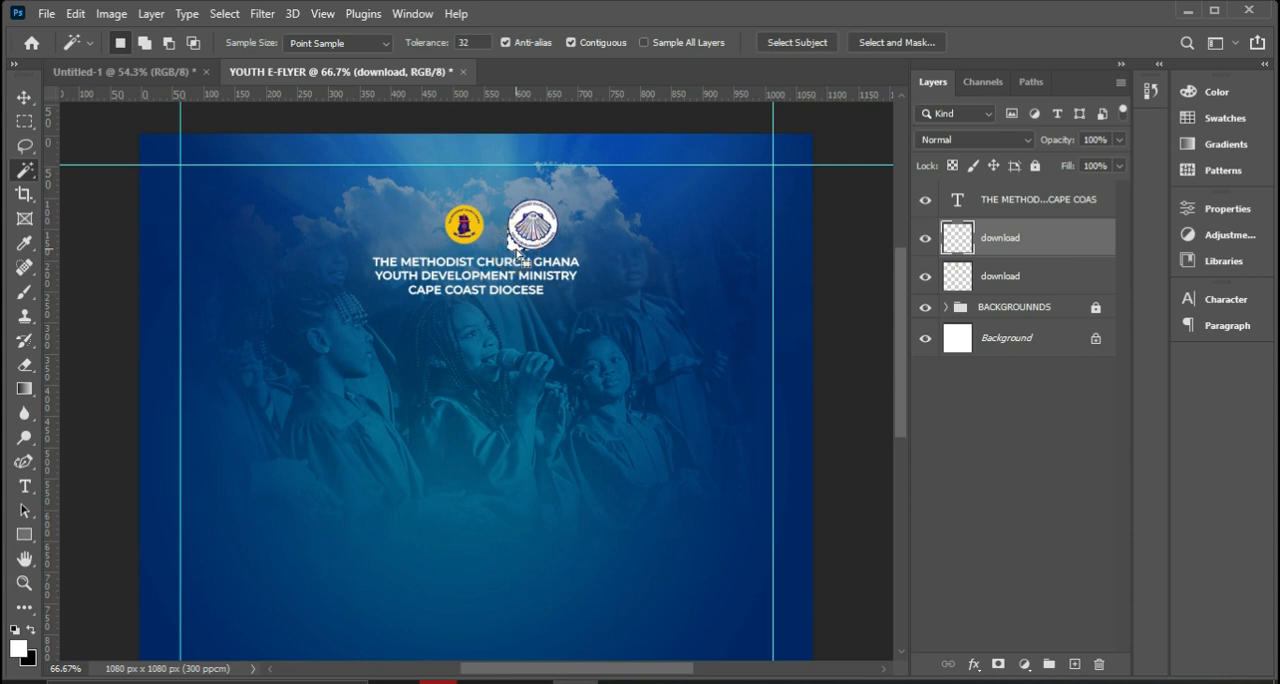
key("ctrl+d")
Shrink the shell logo closer to the yellow logo's size and scale the yellow logo down to 88%.
left_click(24, 97)
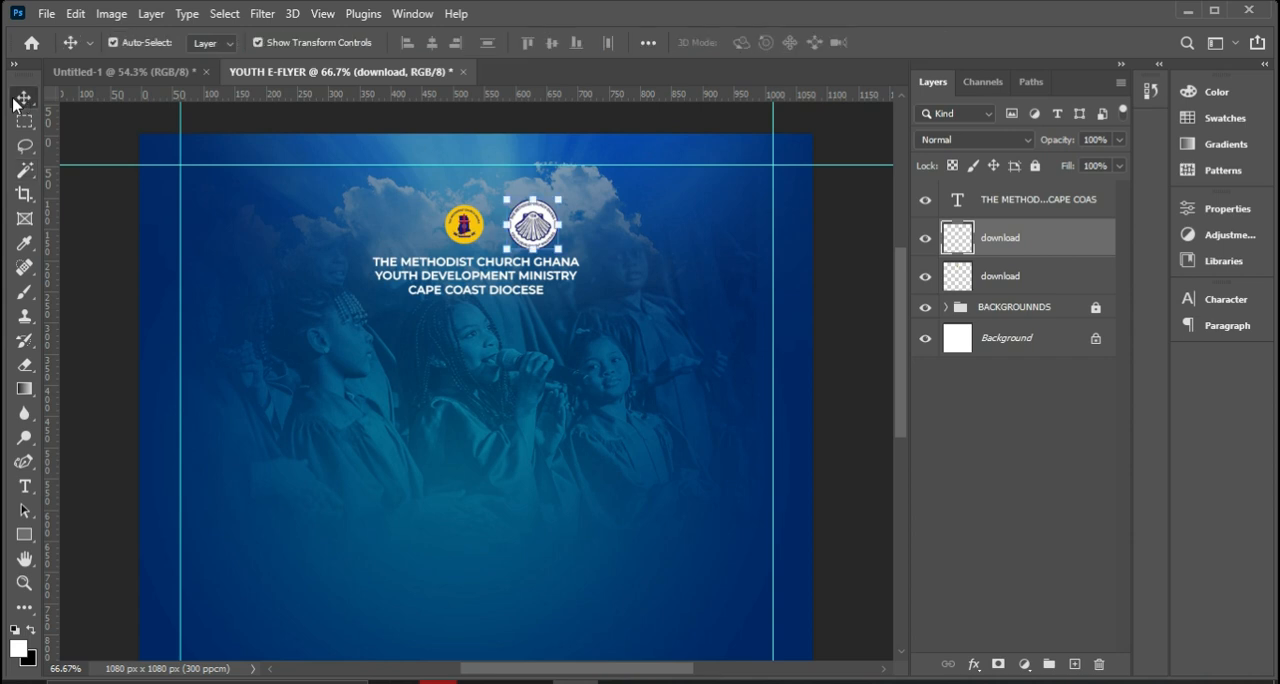
left_click_drag(560, 198, 512, 228)
left_click(468, 230)
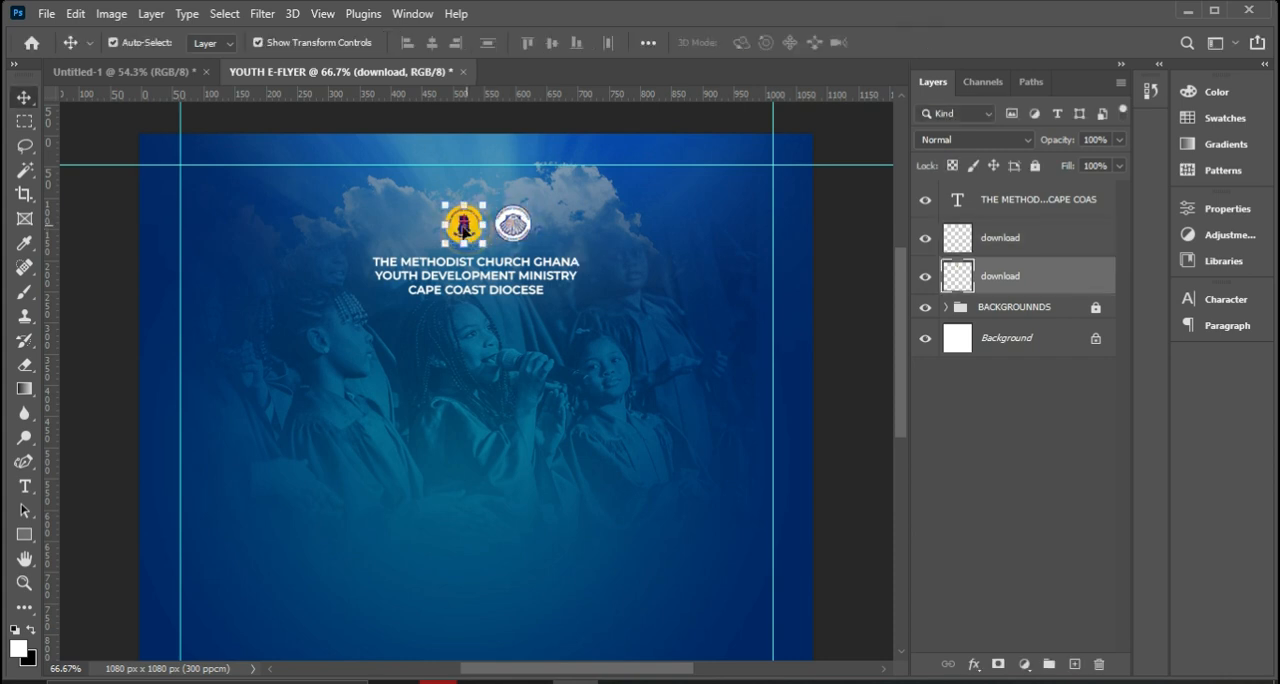
left_click_drag(444, 201, 450, 208)
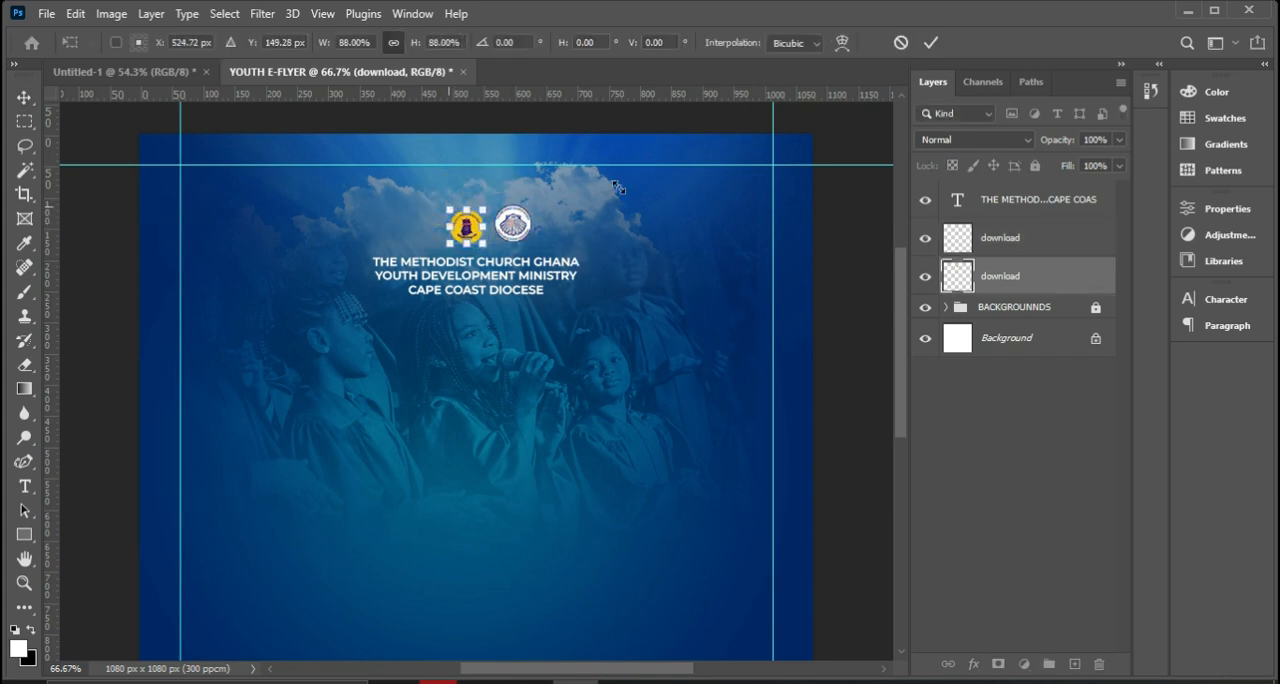
left_click(931, 42)
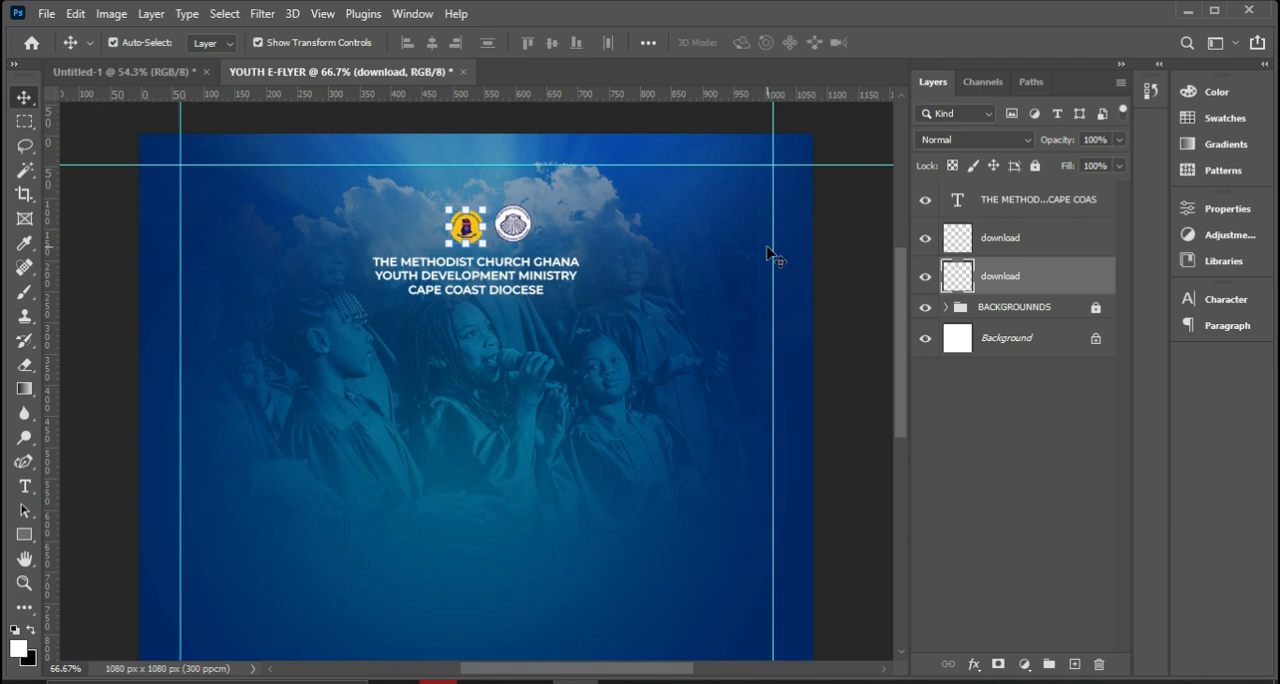
Move the shell logo right beside the yellow logo at matching height, leaving a narrow gap between them.
key("ctrl+plus")
key("ctrl+plus")
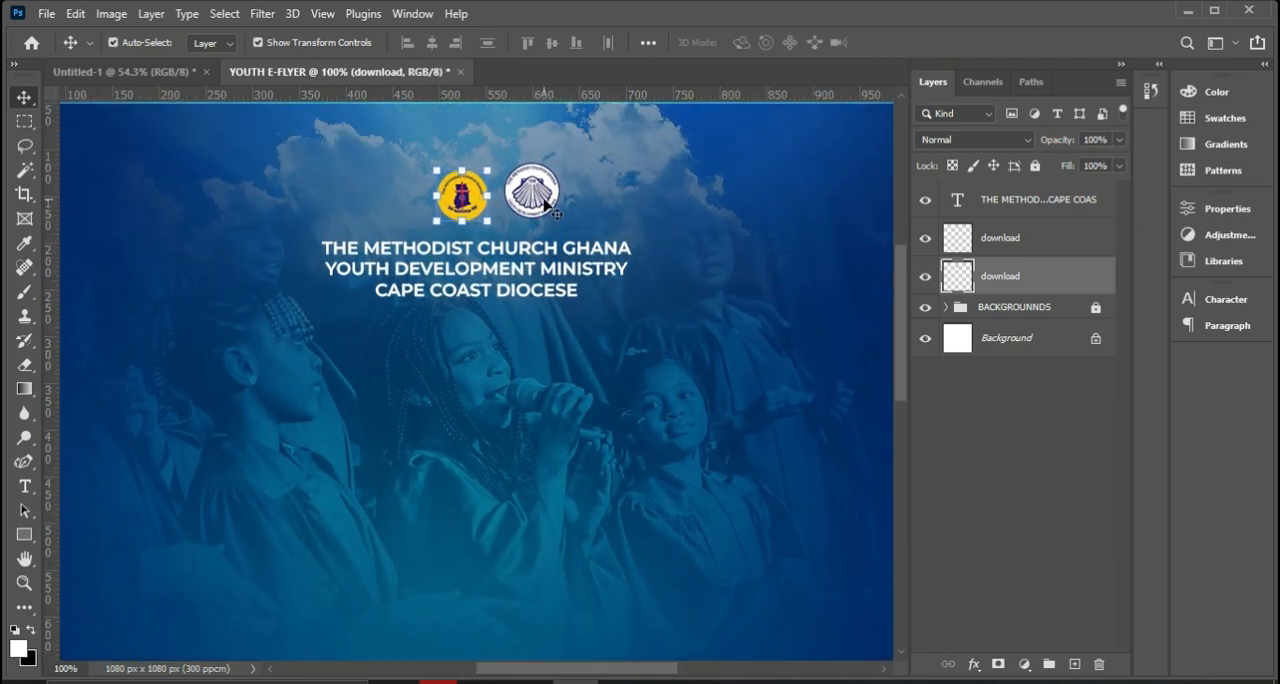
left_click(533, 197, "ctrl")
mouse_move(535, 197)
left_mouse_down()
mouse_move(557, 223)
mouse_move(519, 199)
left_mouse_up()
key("ctrl+t")
key("Return")
key("Right")
key("Right")
key("Right")
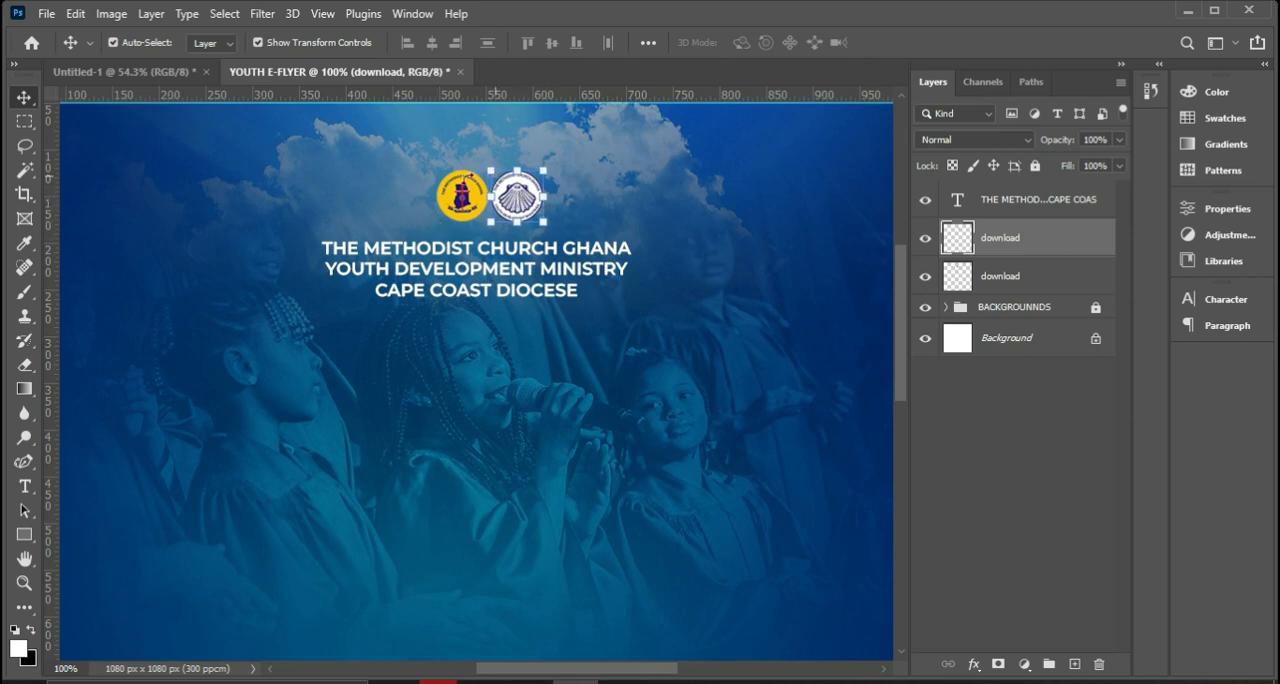
Group the two logo layers and name the group LOGOS.
left_click(1010, 263, "ctrl")
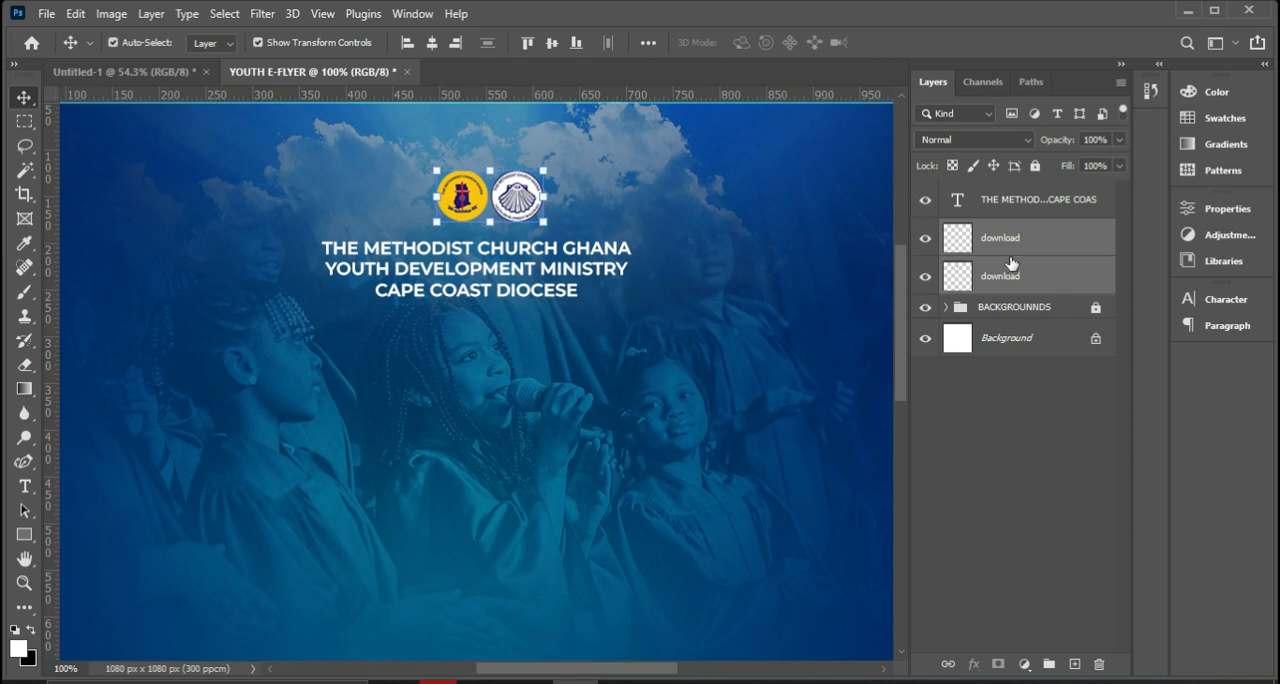
key("ctrl+g")
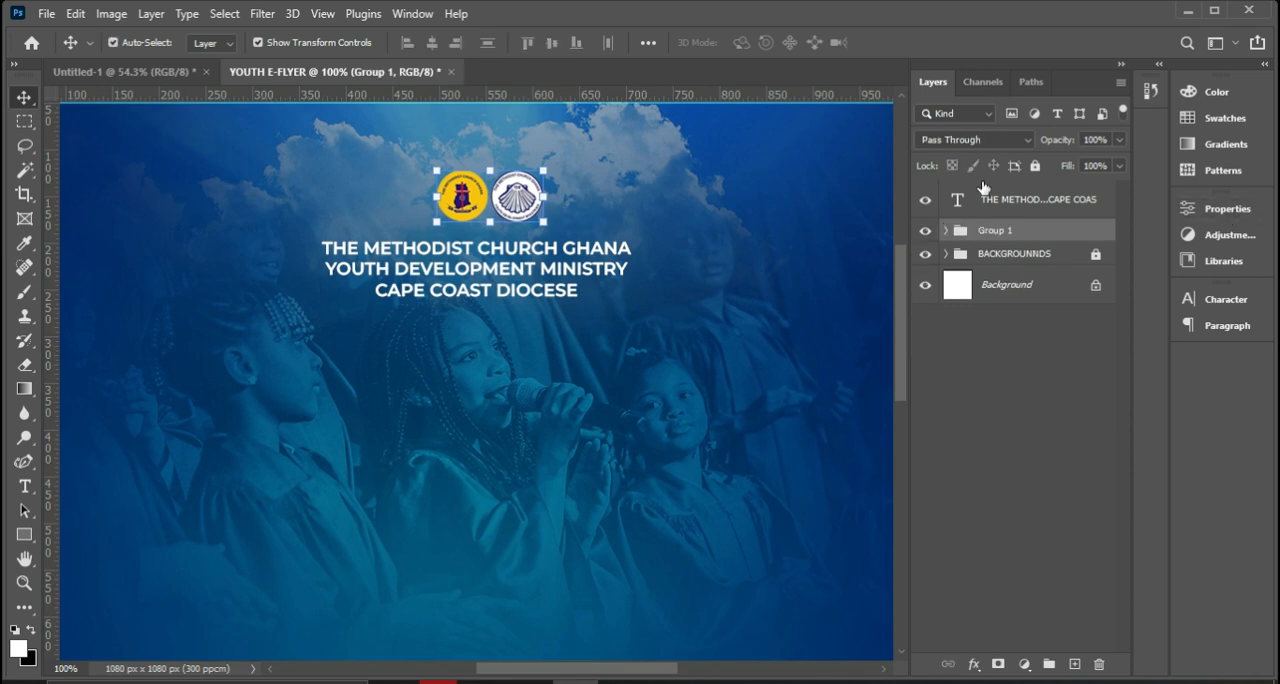
double_click(1012, 233)
type("LOGOS")
key("Return")
Centre the LOGOS group horizontally on the canvas.
scroll(730, 322, "up", 1)
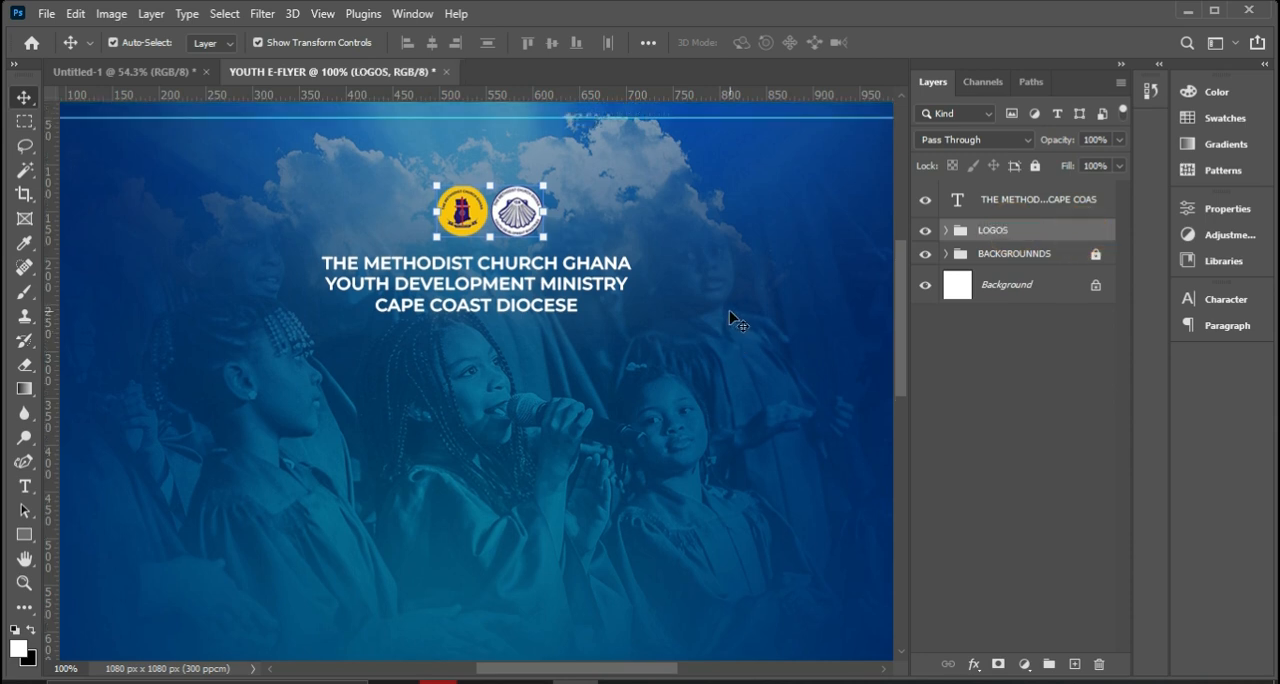
key("ctrl+minus")
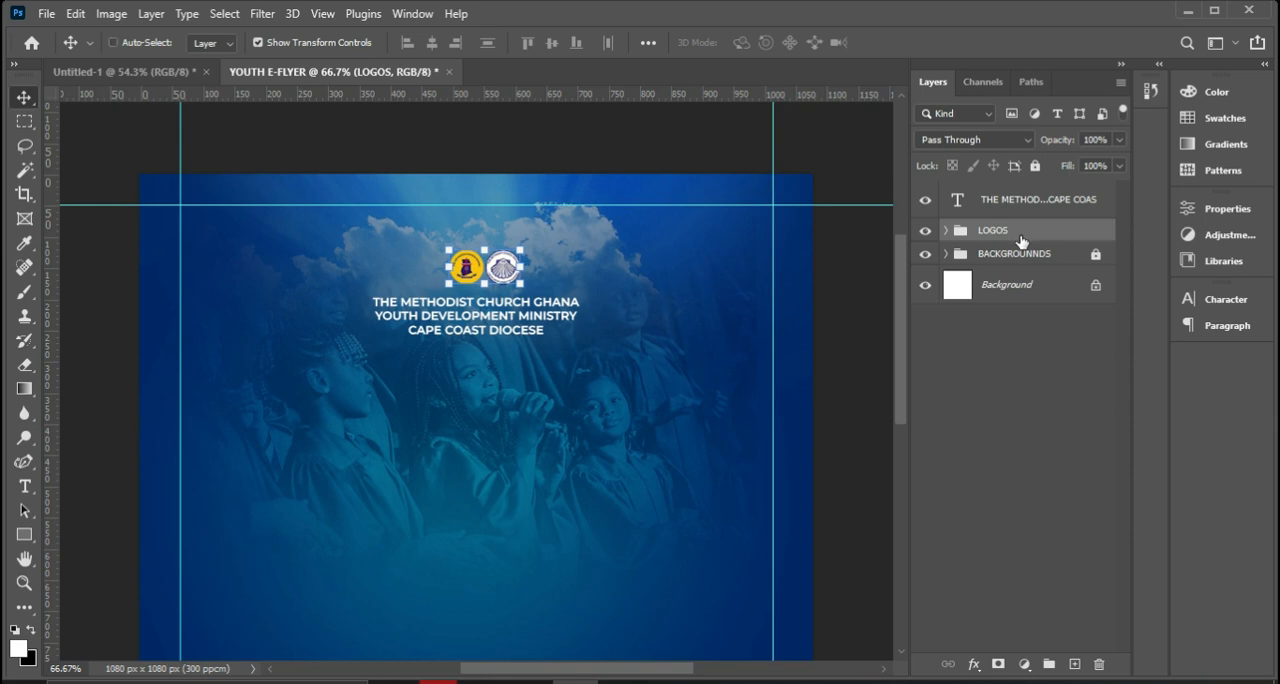
key("ctrl+a")
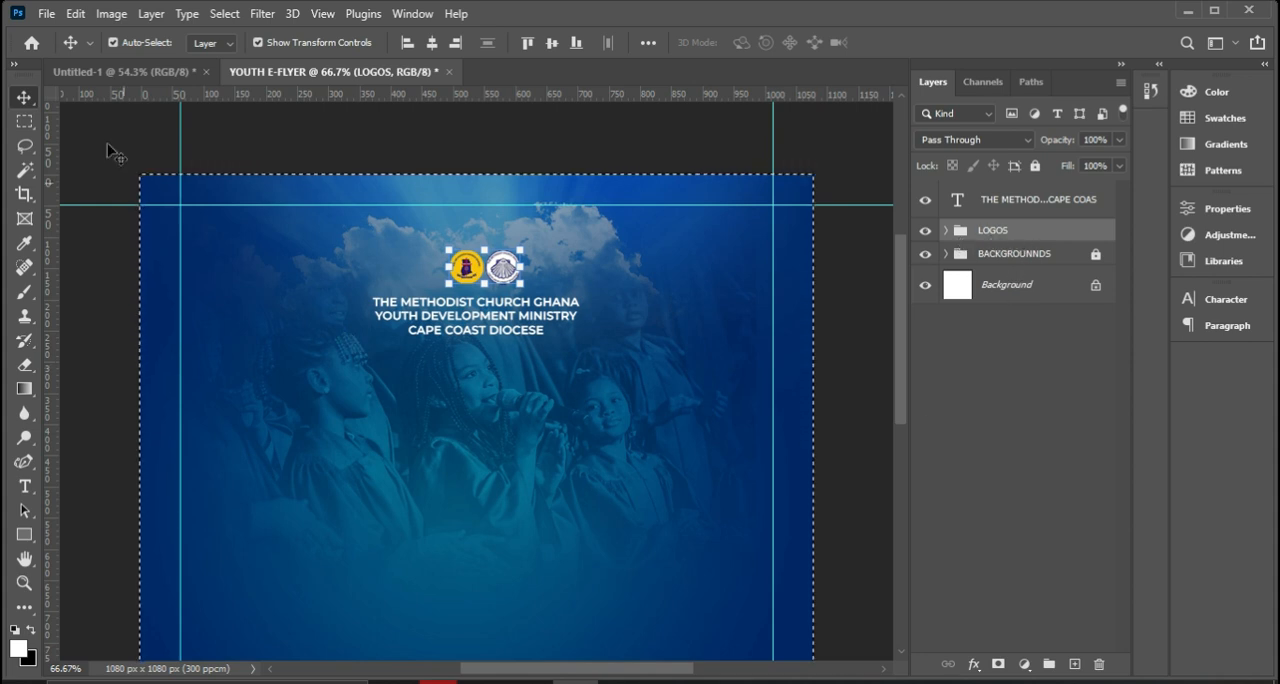
scroll(605, 236, "down", 2)
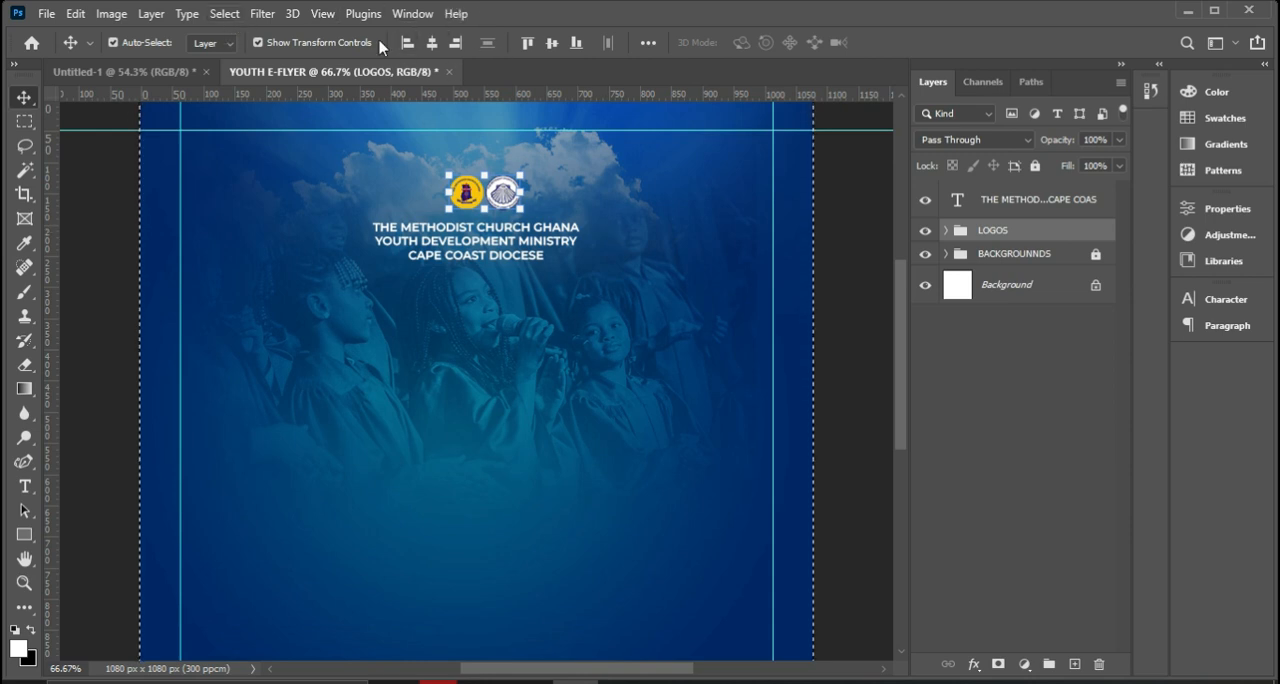
left_click(432, 43)
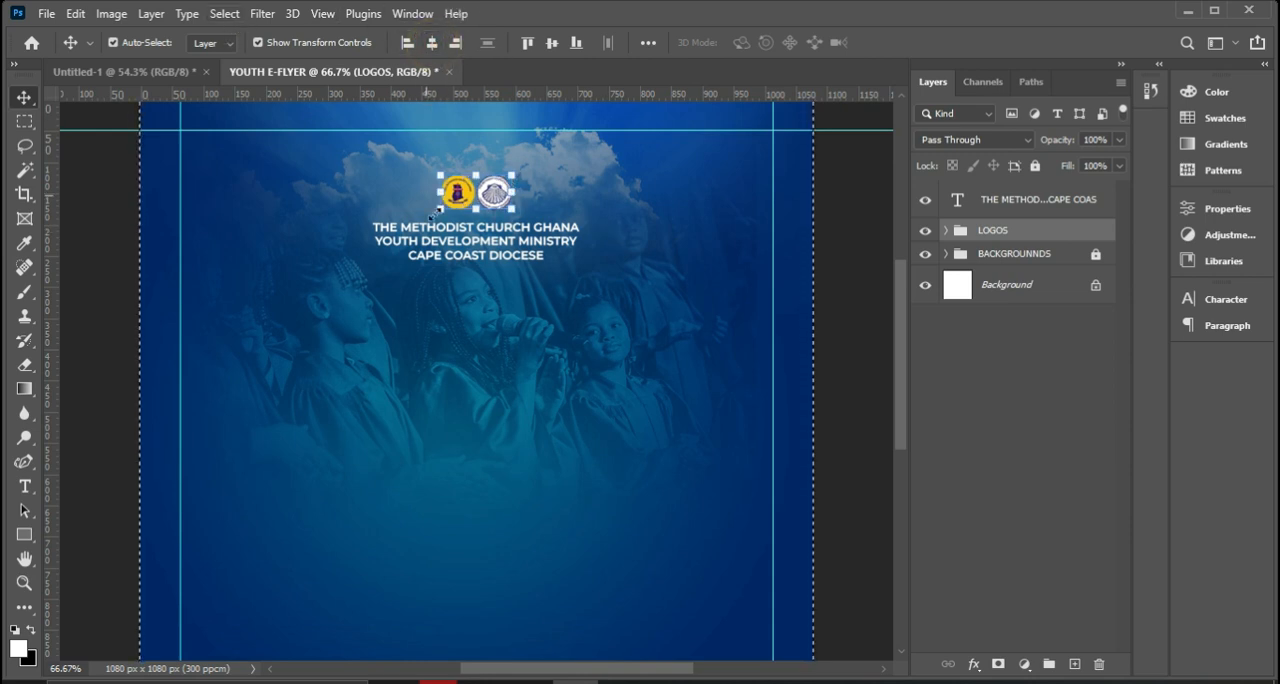
key("ctrl+d")
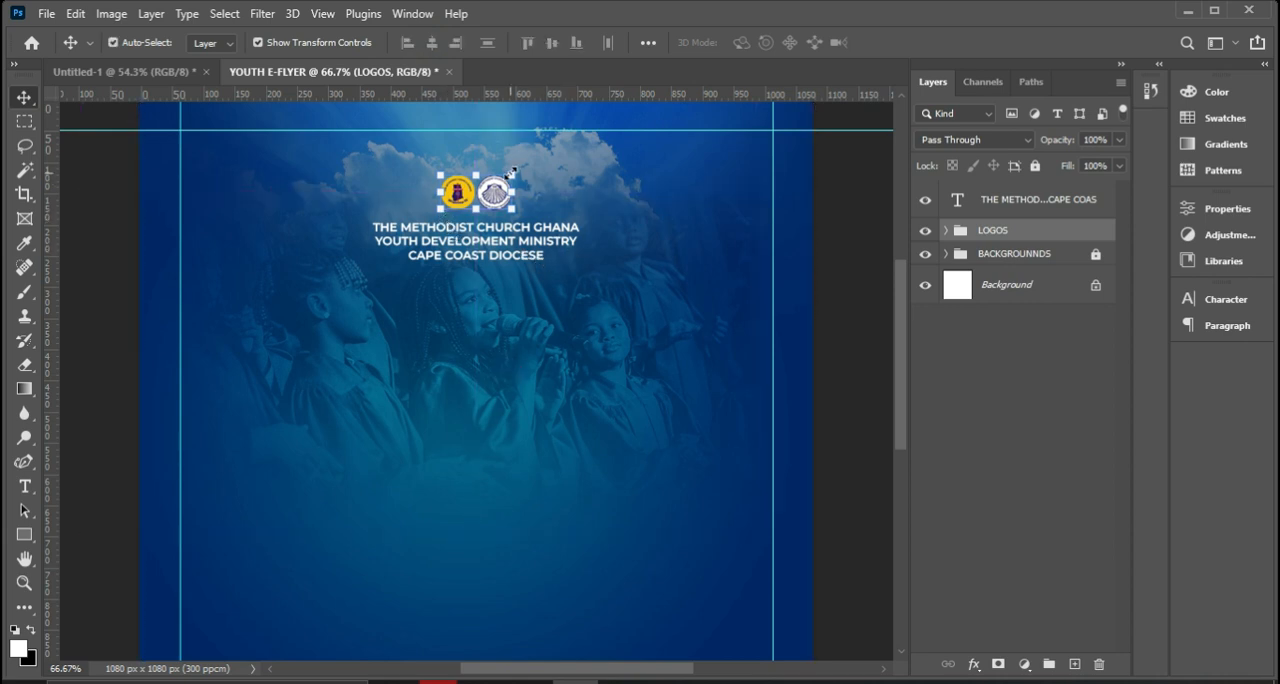
Scale the LOGOS group down to 84.4% and move the heading text up to sit just beneath the logos.
left_click_drag(510, 174, 508, 180)
left_click(930, 42)
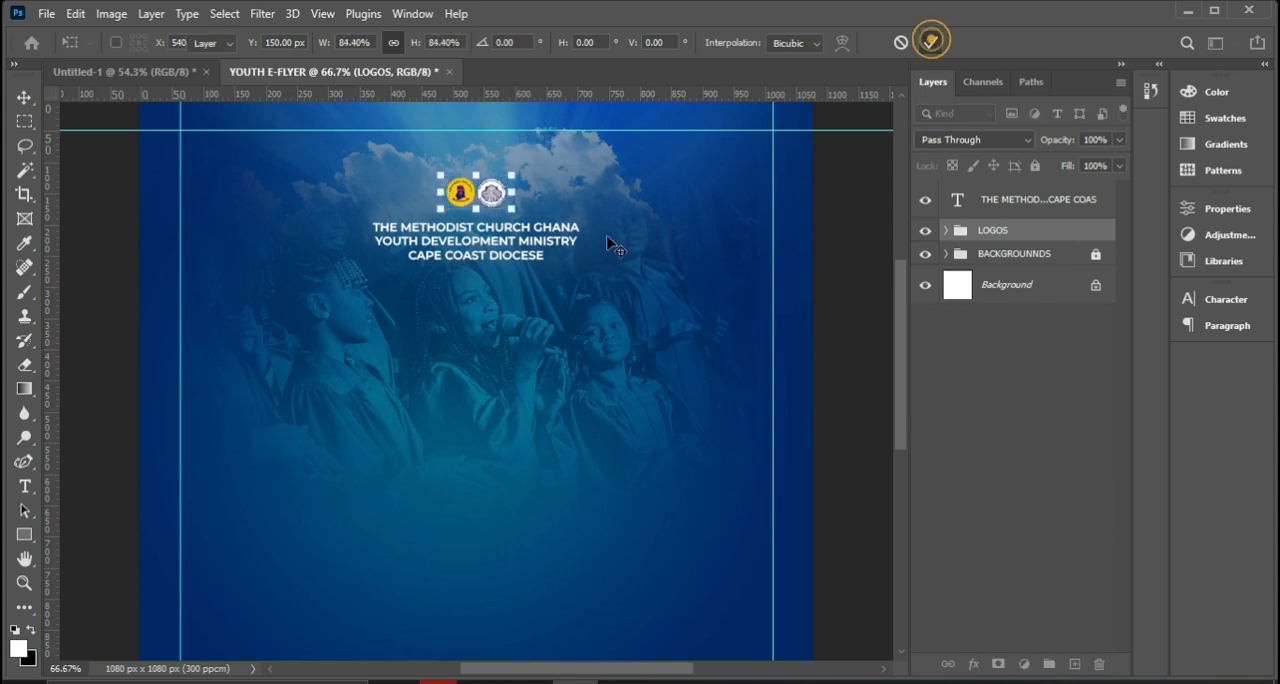
left_click_drag(544, 250, 546, 233)
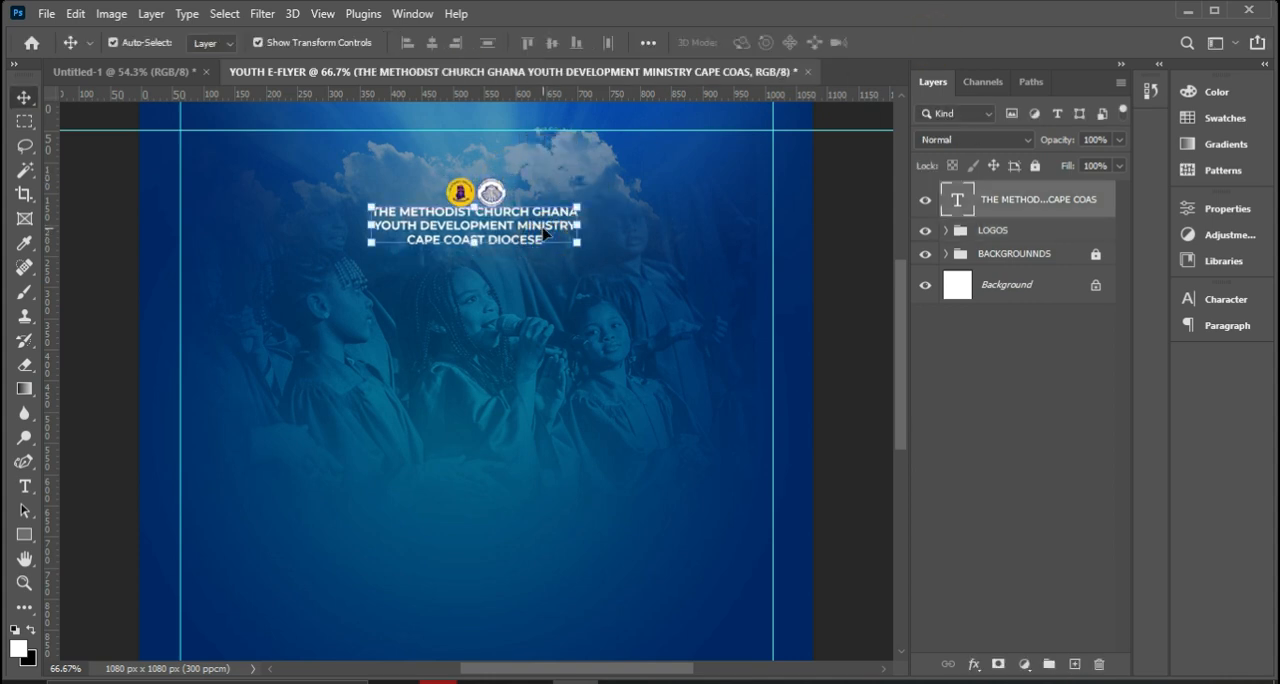
key("Down")
key("Down")
key("Down")
key("Down")
key("Down")
key("Down")
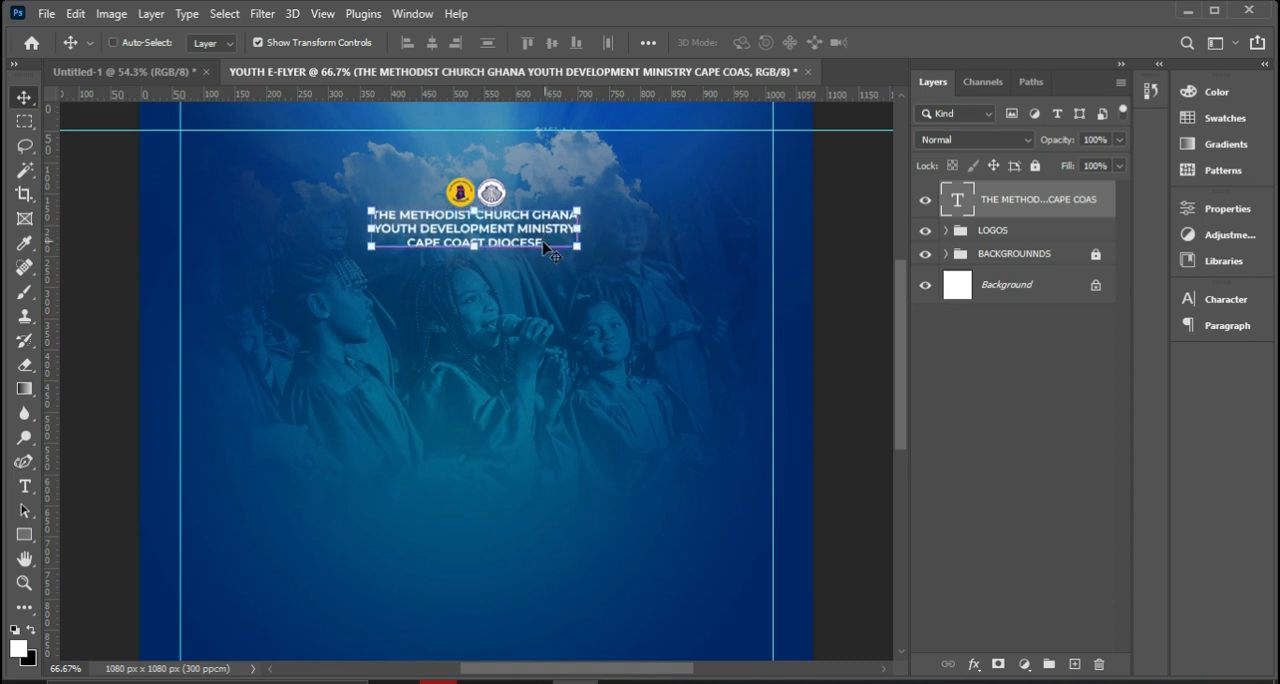
Centre the heading text horizontally on the canvas and nudge it slightly down from the logos.
key("ctrl+a")
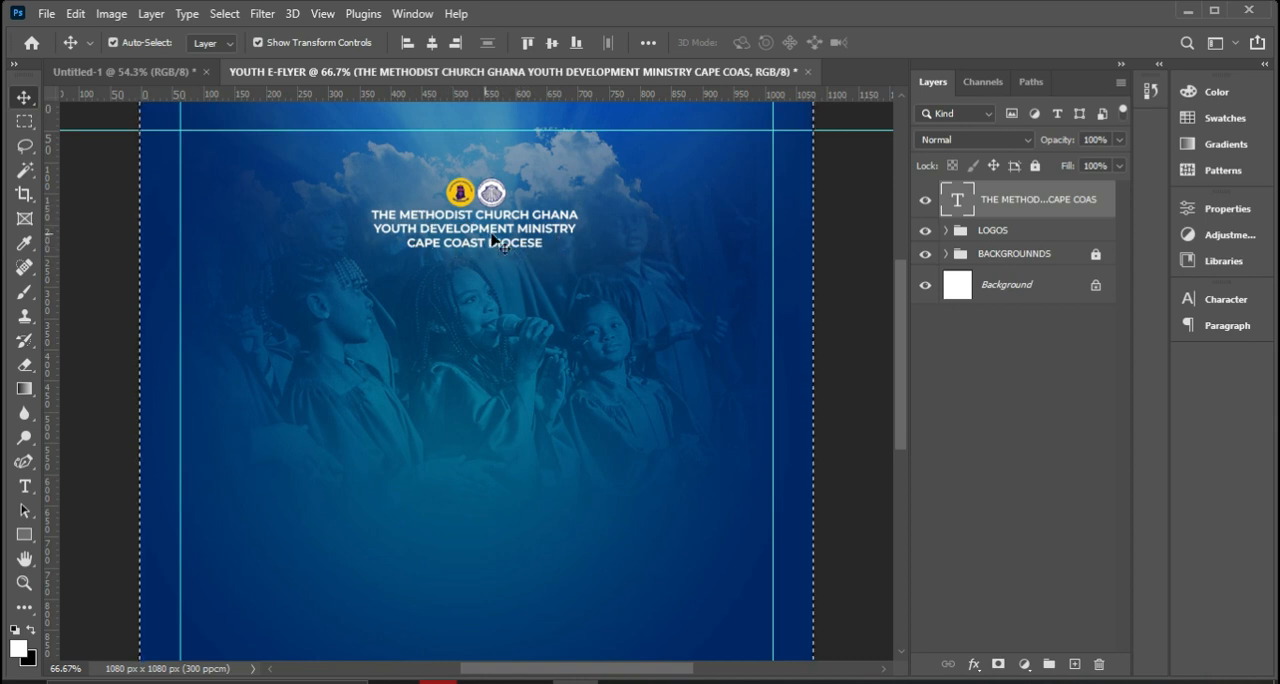
left_click(432, 44)
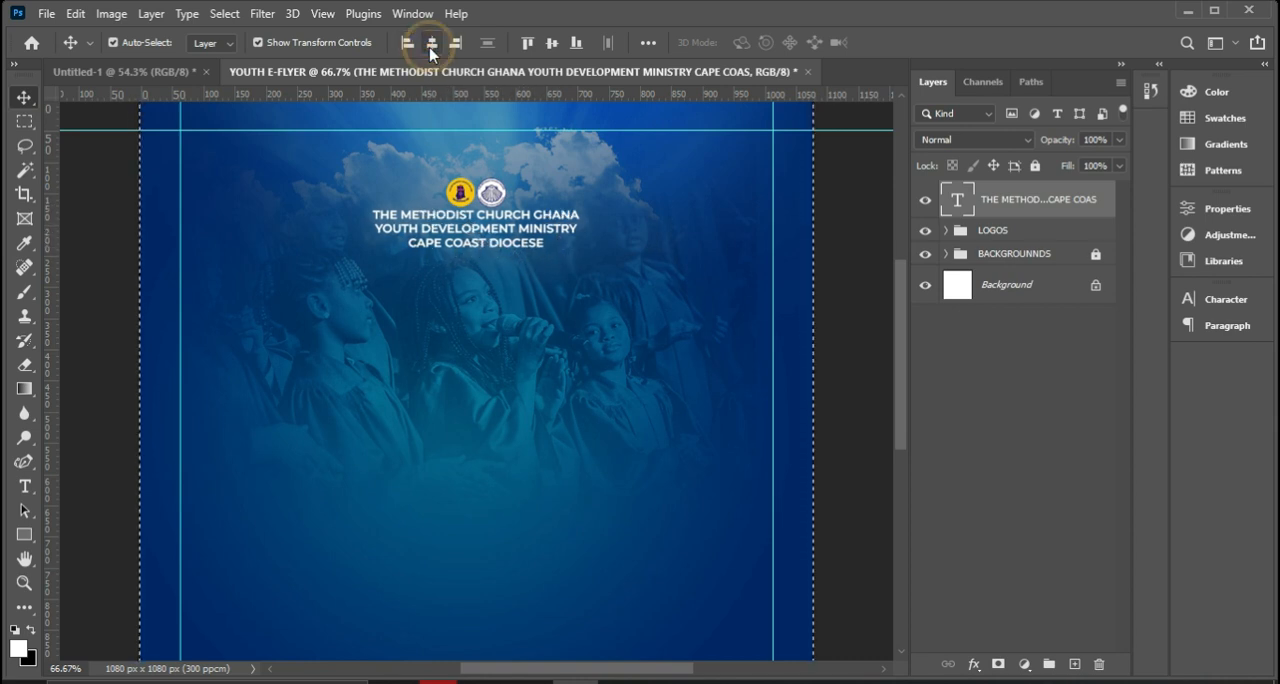
key("ctrl+d")
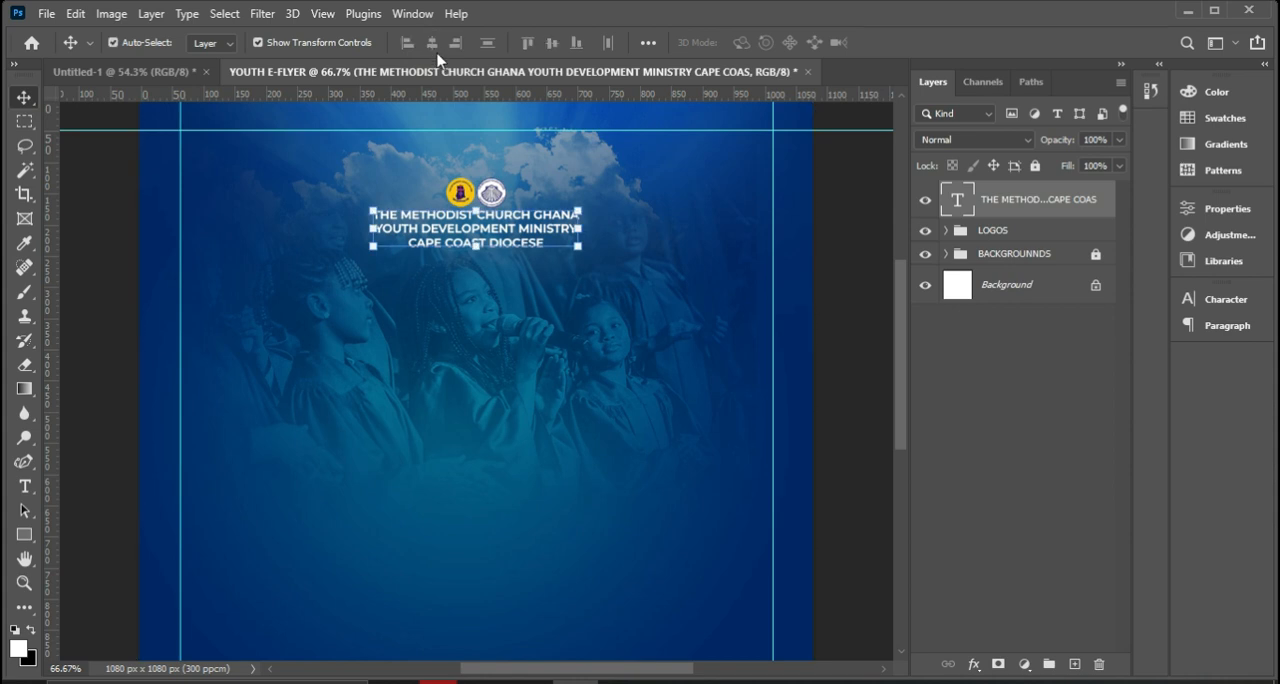
key("Down")
key("Down")
key("Down")
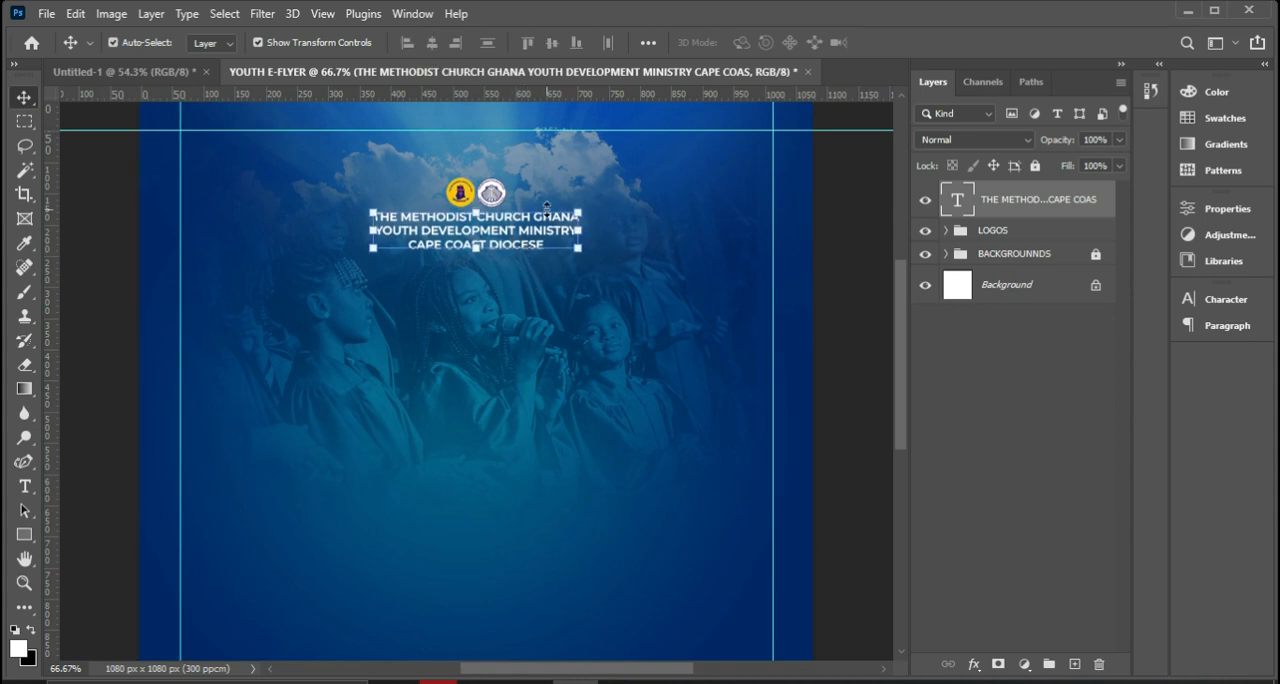
Select the heading text together with the LOGOS group and nudge both slightly up toward the top guide.
scroll(560, 185, "up", 2)
key("ctrl")
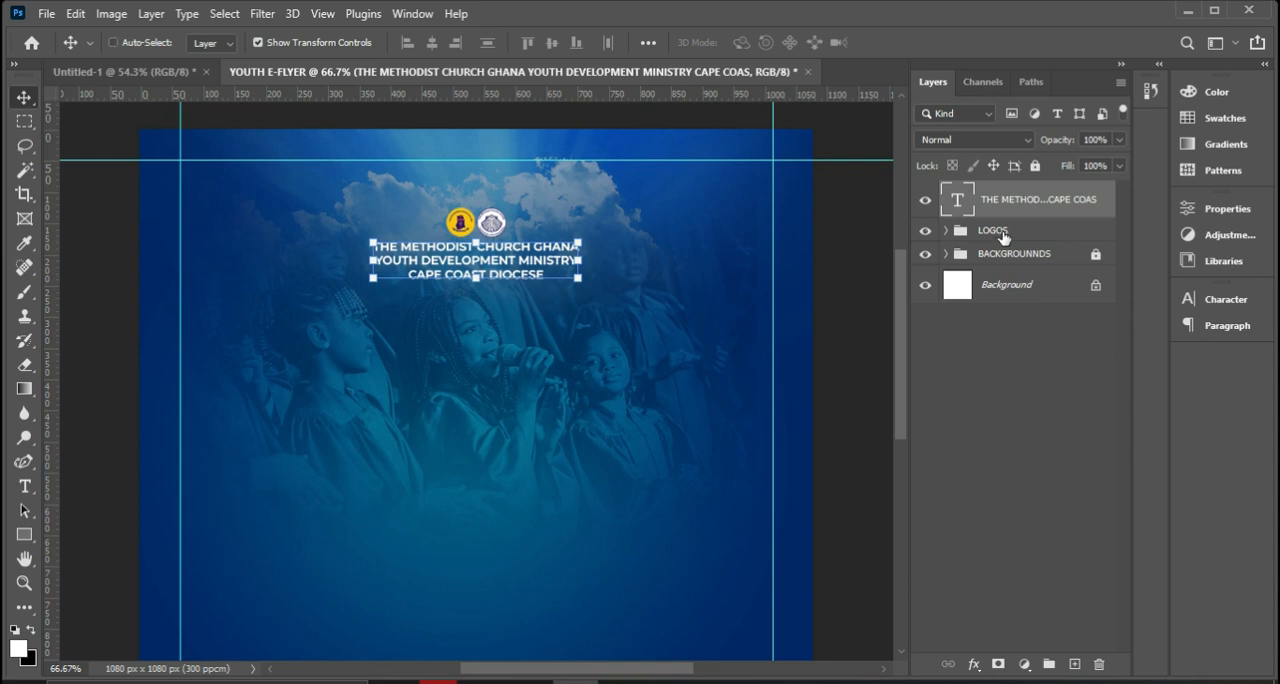
left_click(1003, 237, "ctrl")
key("Up")
key("Up")
key("Up")
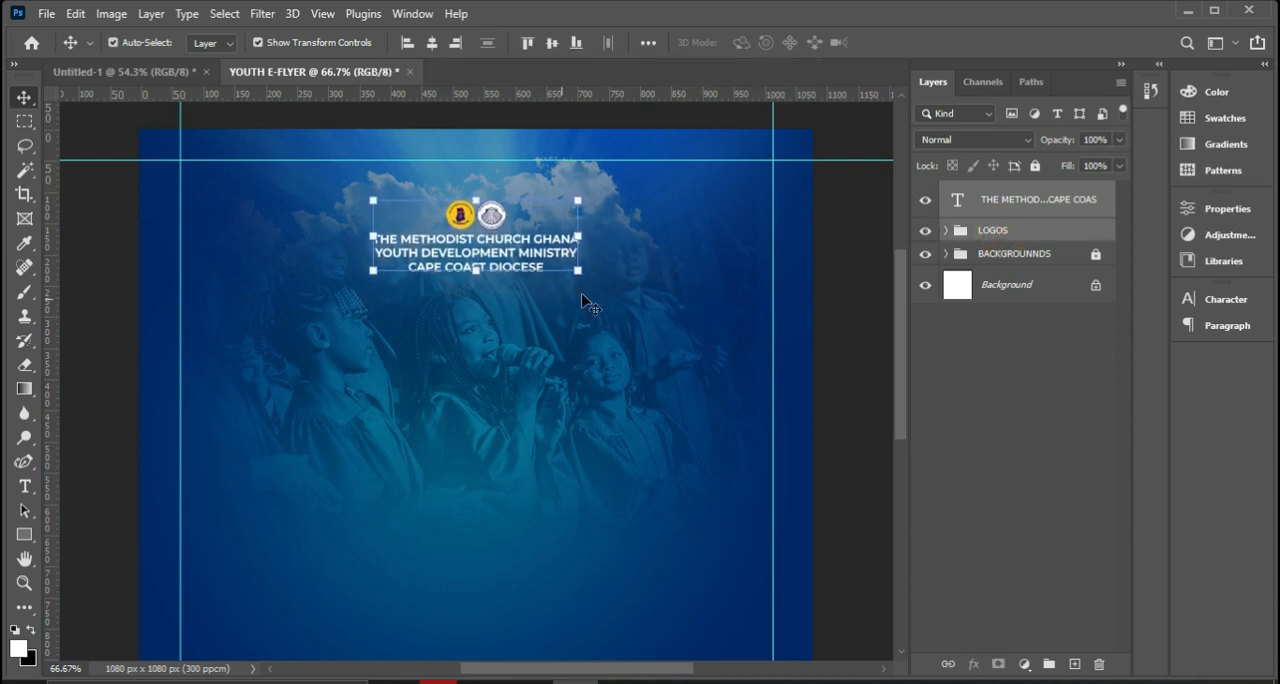
Duplicate the three-line heading text, place the copy a short distance below the original, and replace its wording with PRESENTS.
left_click(1027, 206)
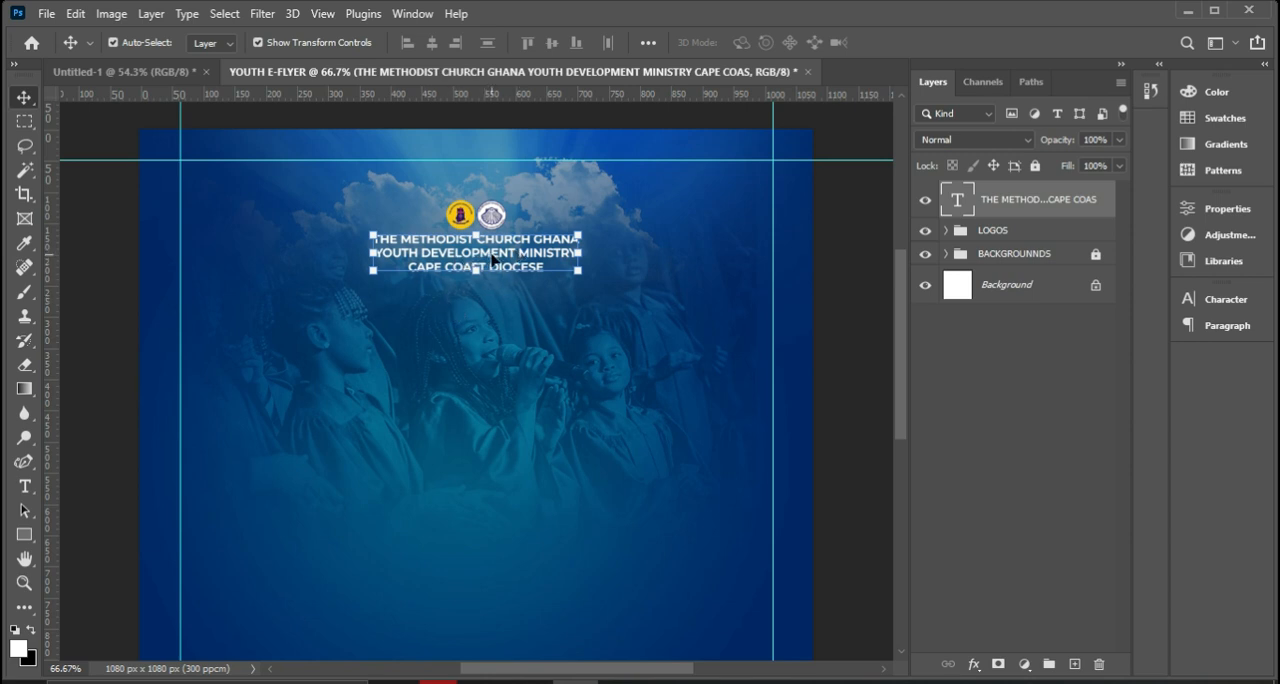
key("ctrl+j")
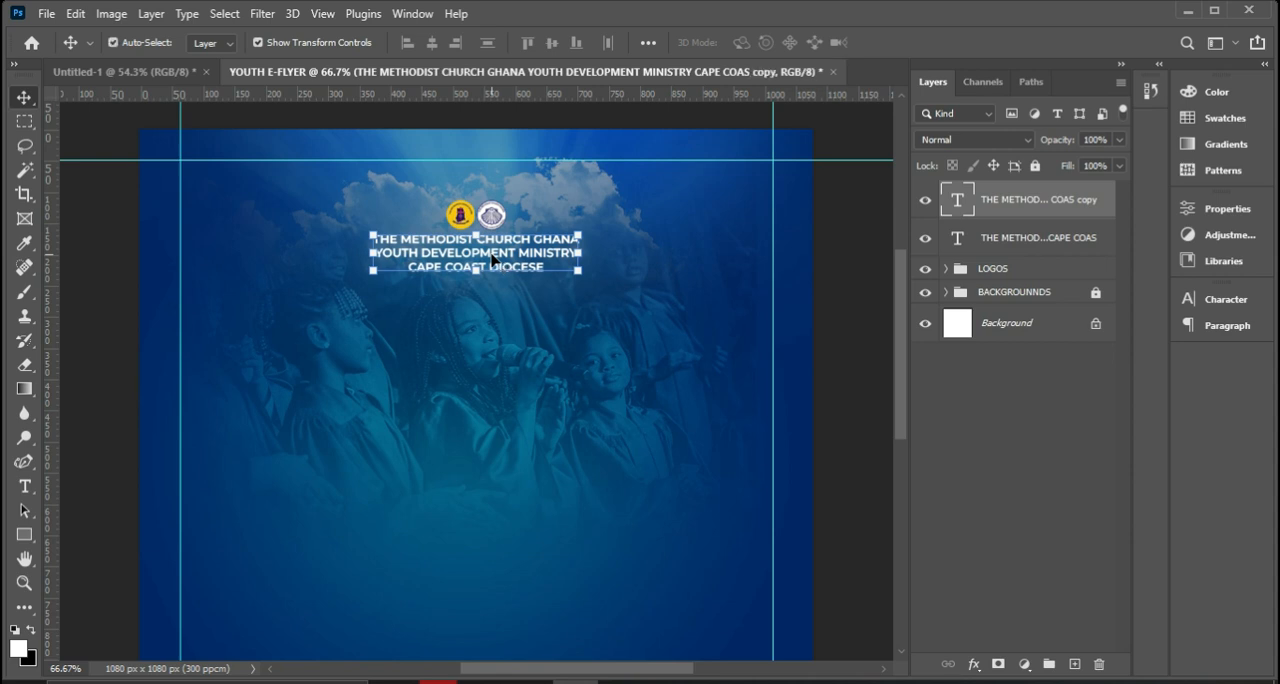
left_click_drag(493, 260, 499, 347)
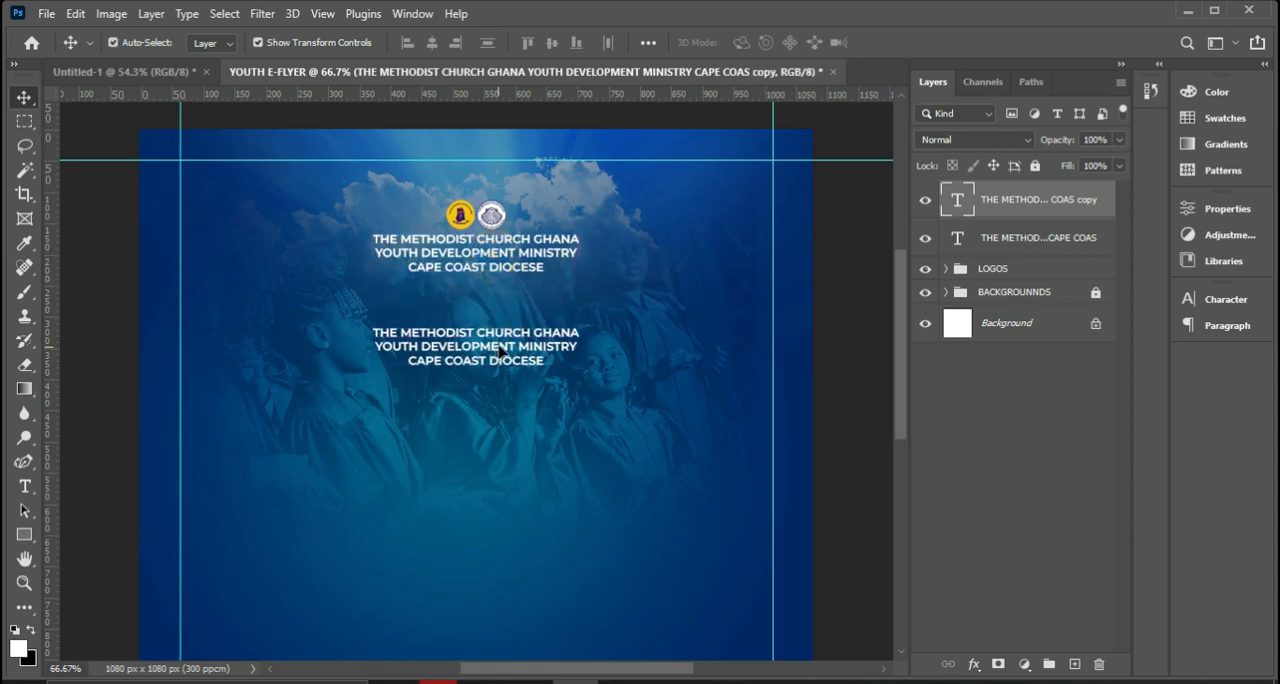
double_click(499, 347)
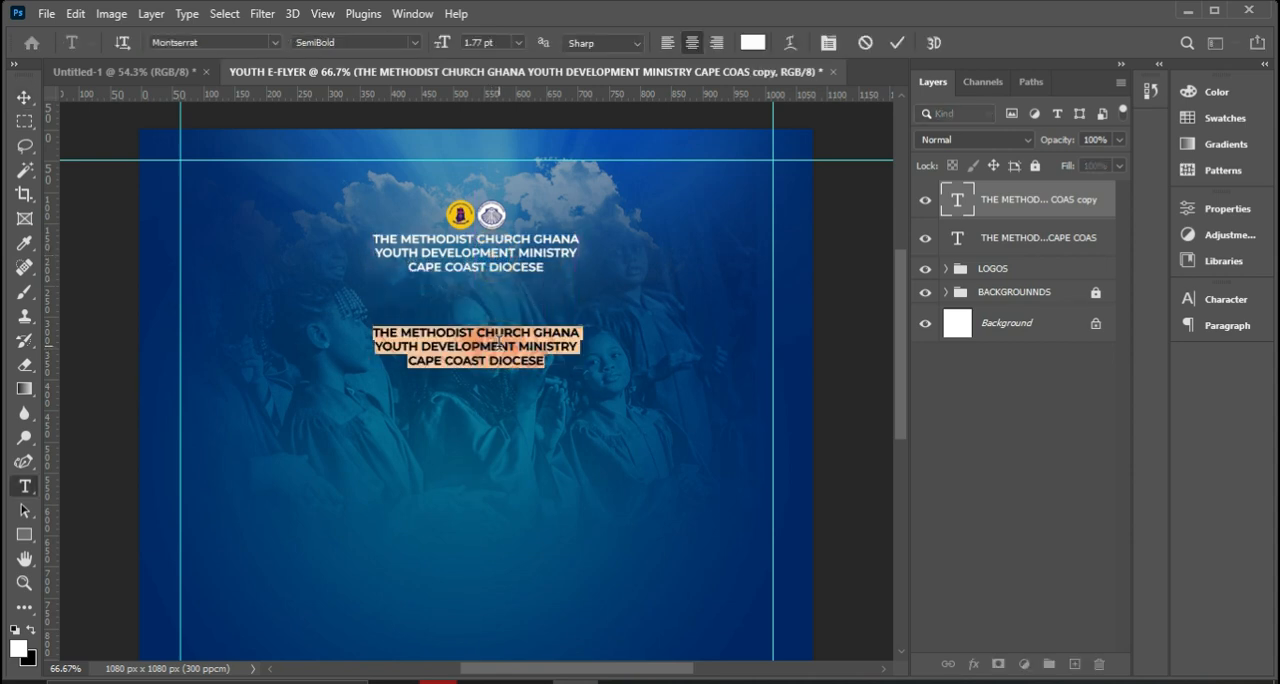
type("PRE")
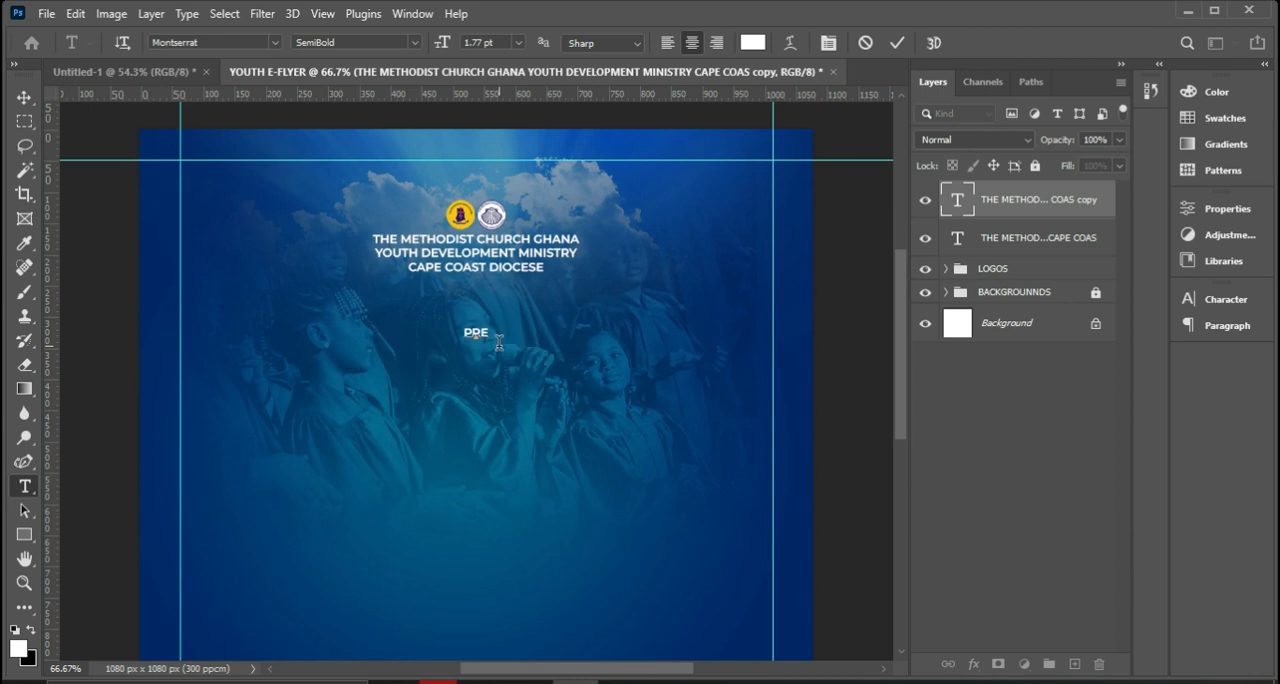
type("SENTS")
left_click(897, 43)
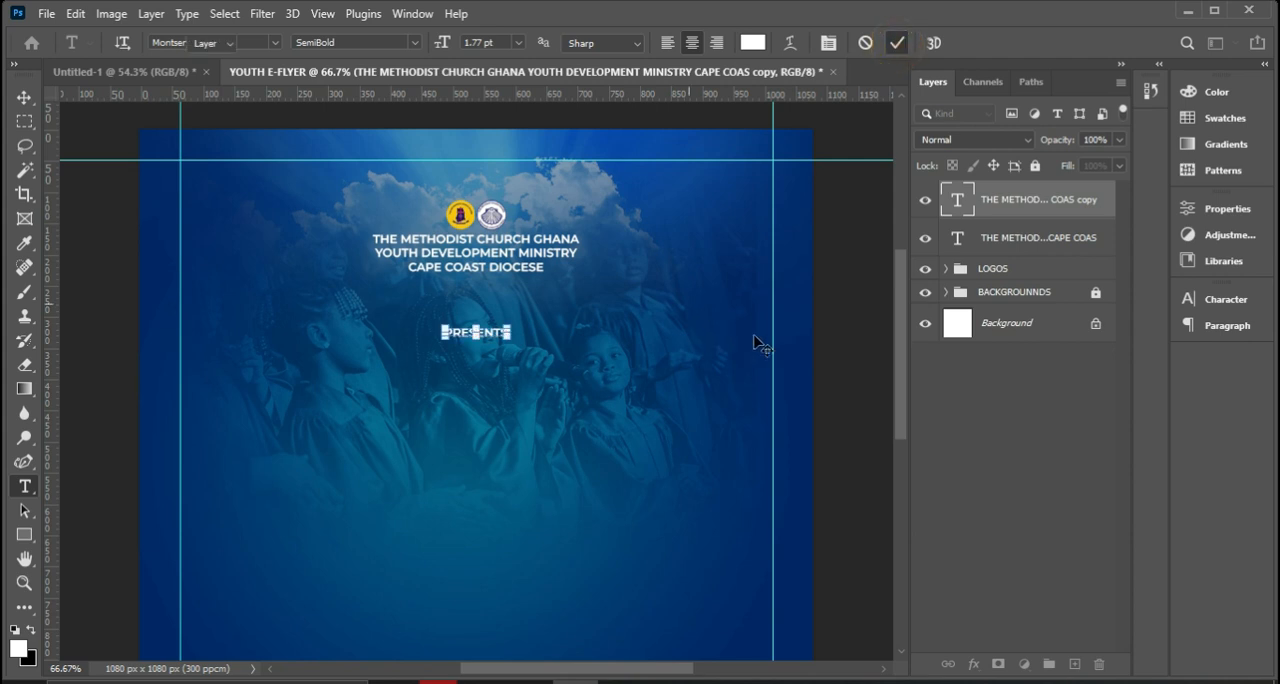
Set the PRESENTS text to Montserrat Regular, widen its letter spacing, and reduce its font size.
left_click(1238, 299)
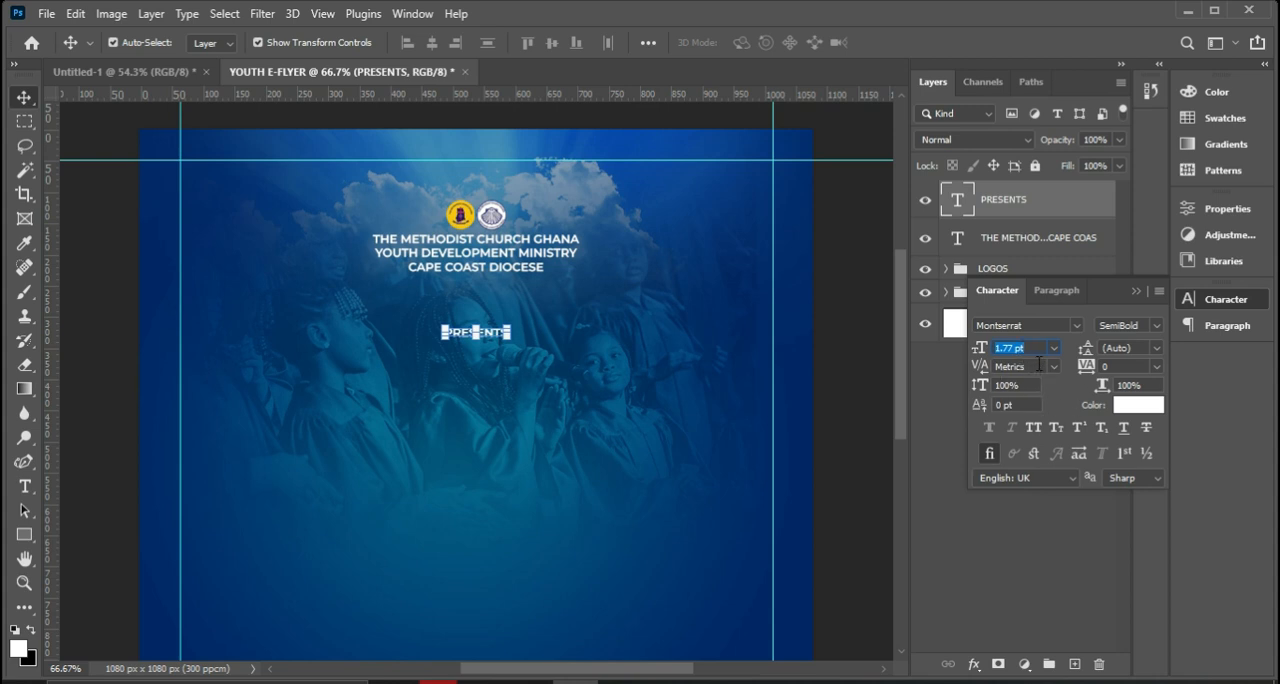
left_click(1156, 325)
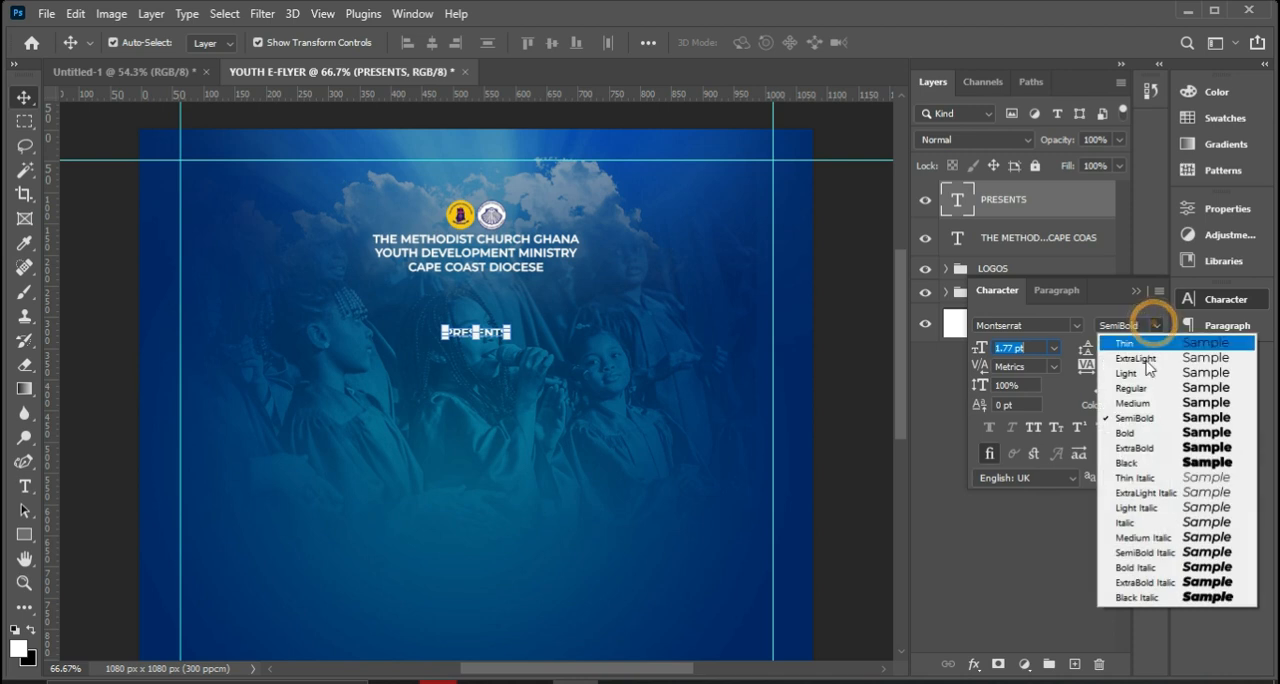
left_click(1137, 388)
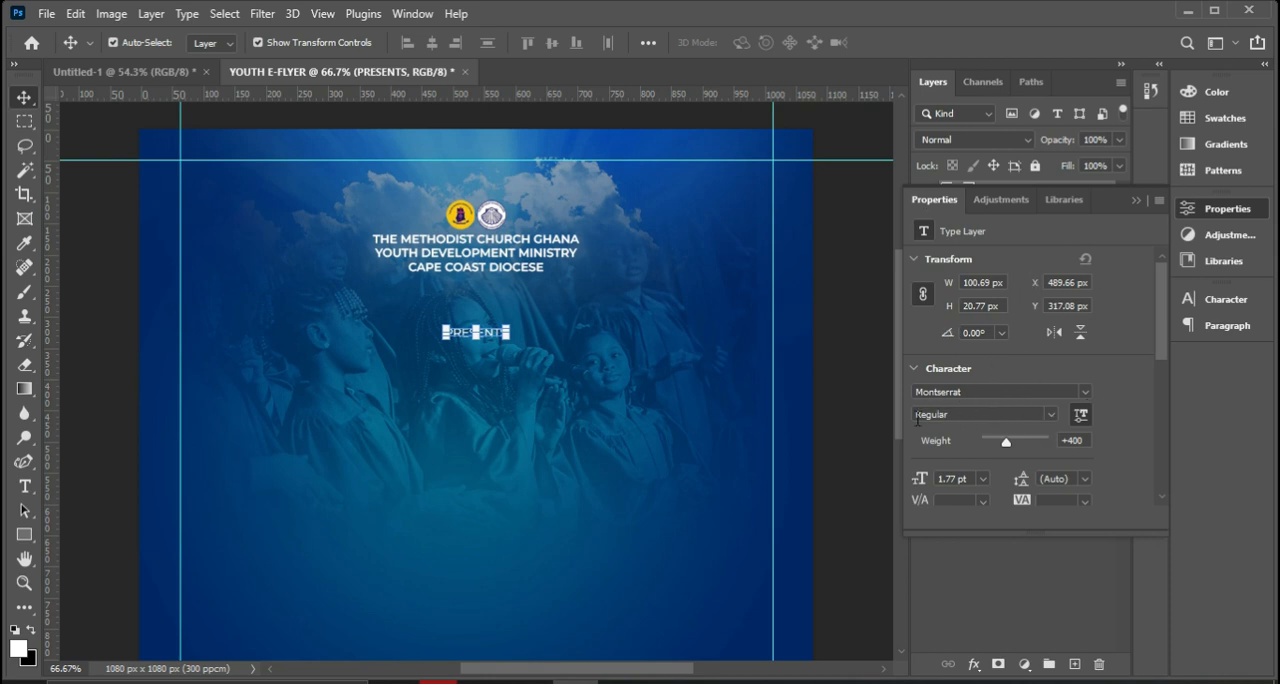
scroll(1035, 488, "down", 1)
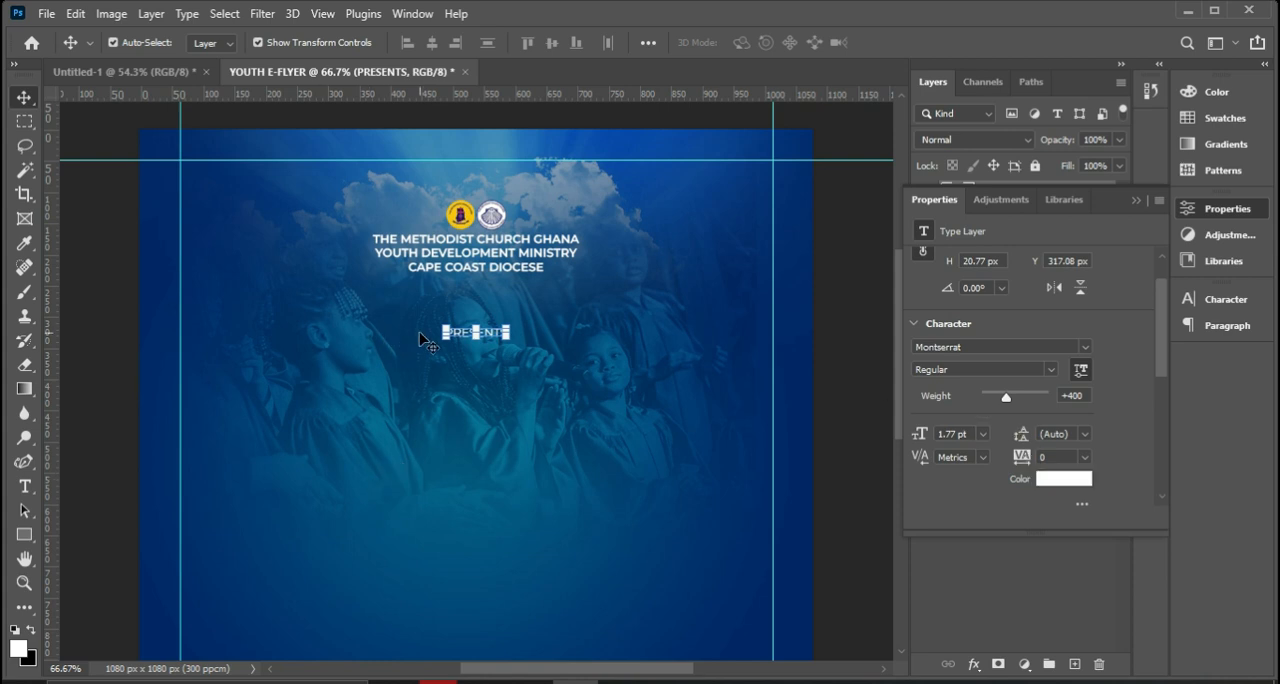
left_click_drag(1019, 457, 1024, 456)
left_click(965, 434)
type("1")
key("Return")
left_click(1136, 200)
Centre the PRESENTS text horizontally on the canvas and clear the selection.
key("ctrl")
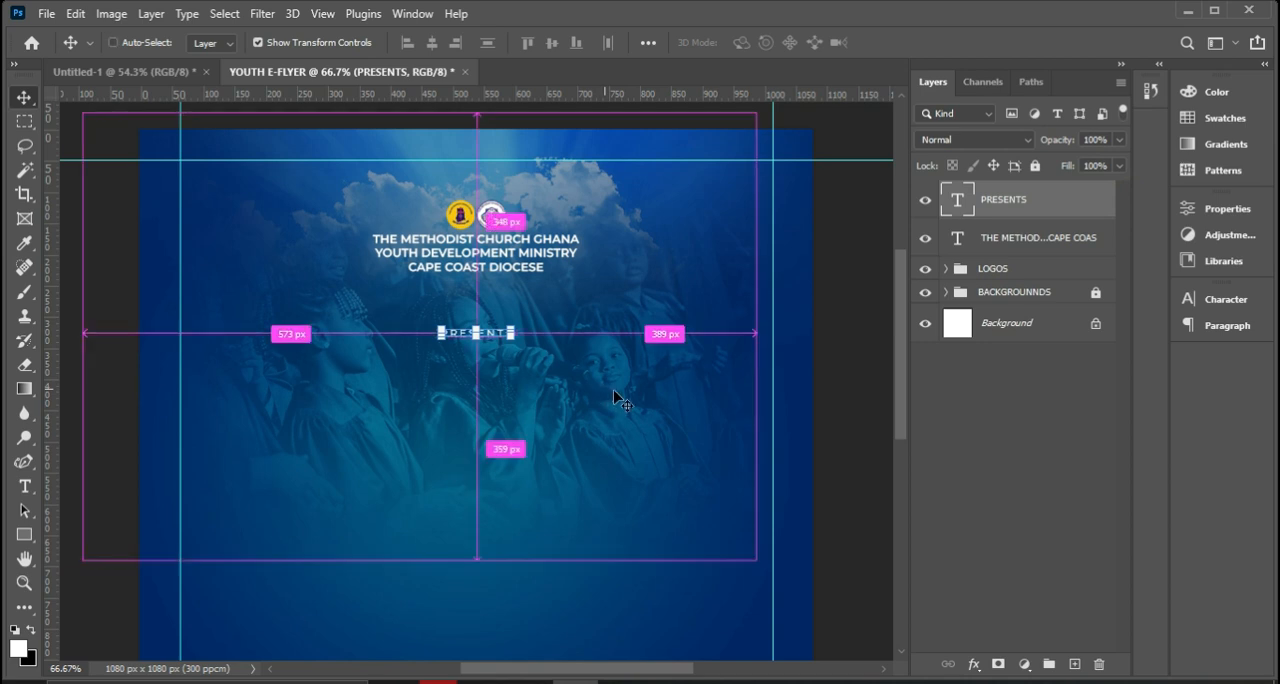
key("ctrl+a")
left_click(432, 43)
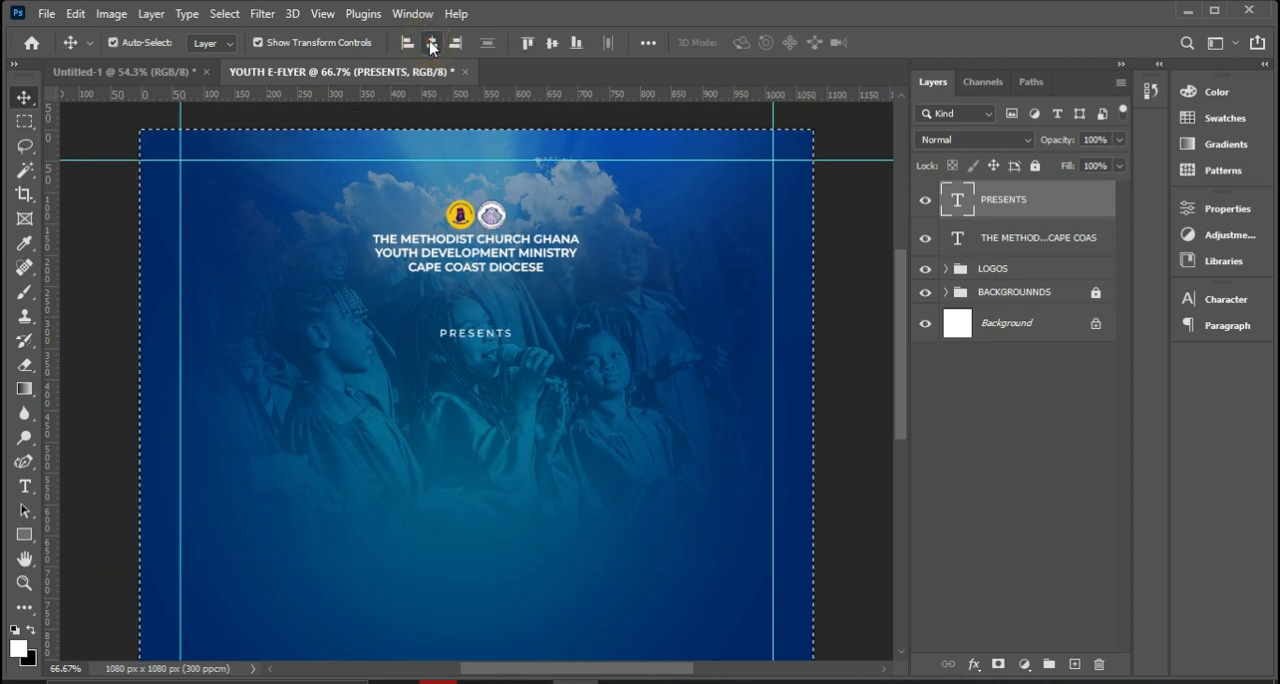
key("ctrl+d")
Nudge the PRESENTS text up to sit a small gap beneath the heading, and deselect its layer.
key("Up")
key("Up")
key("Up")
key("Up")
key("Up")
key("Up")
key("Up")
key("Up")
key("Up")
key("Up")
key("Up")
key("Up")
key("Up")
key("Up")
key("Up")
key("Up")
key("Up")
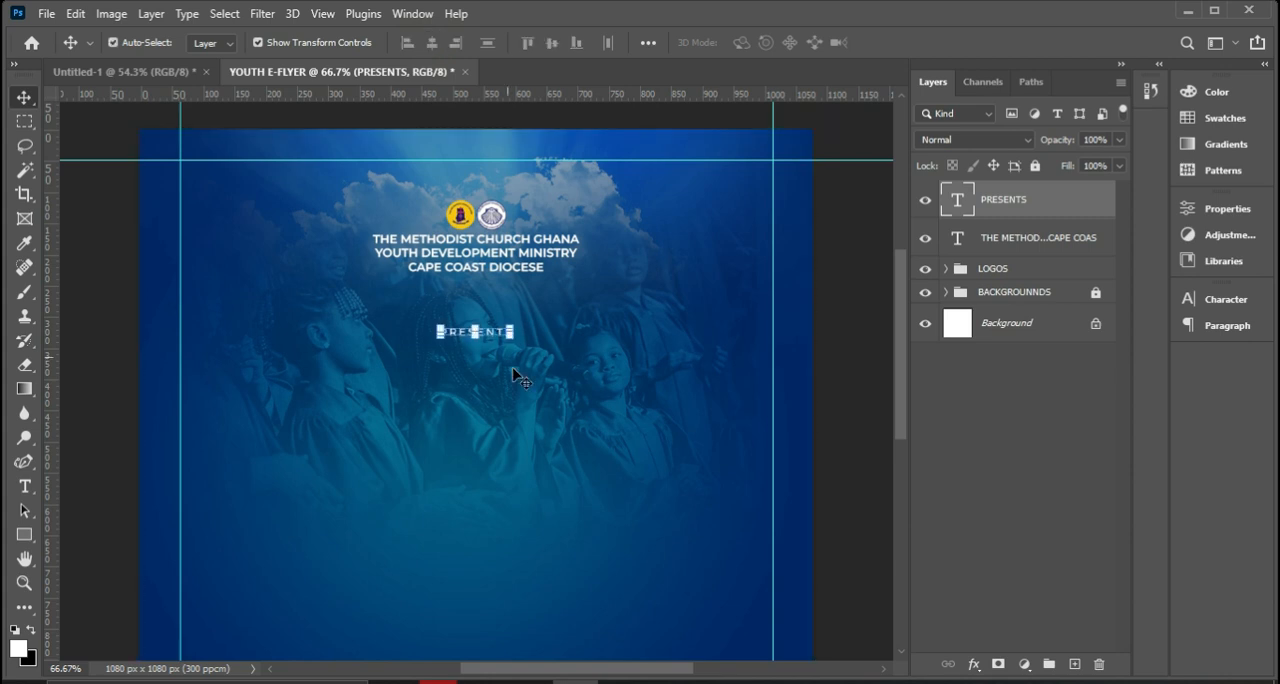
key("Up")
key("Up")
key("Up")
key("Up")
key("Up")
key("Up")
key("Up")
key("Up")
key("Up")
key("Up")
key("Up")
key("Up")
key("Up")
key("Up")
key("Up")
key("Up")
key("Up")
key("Up")
key("Up")
key("Up")
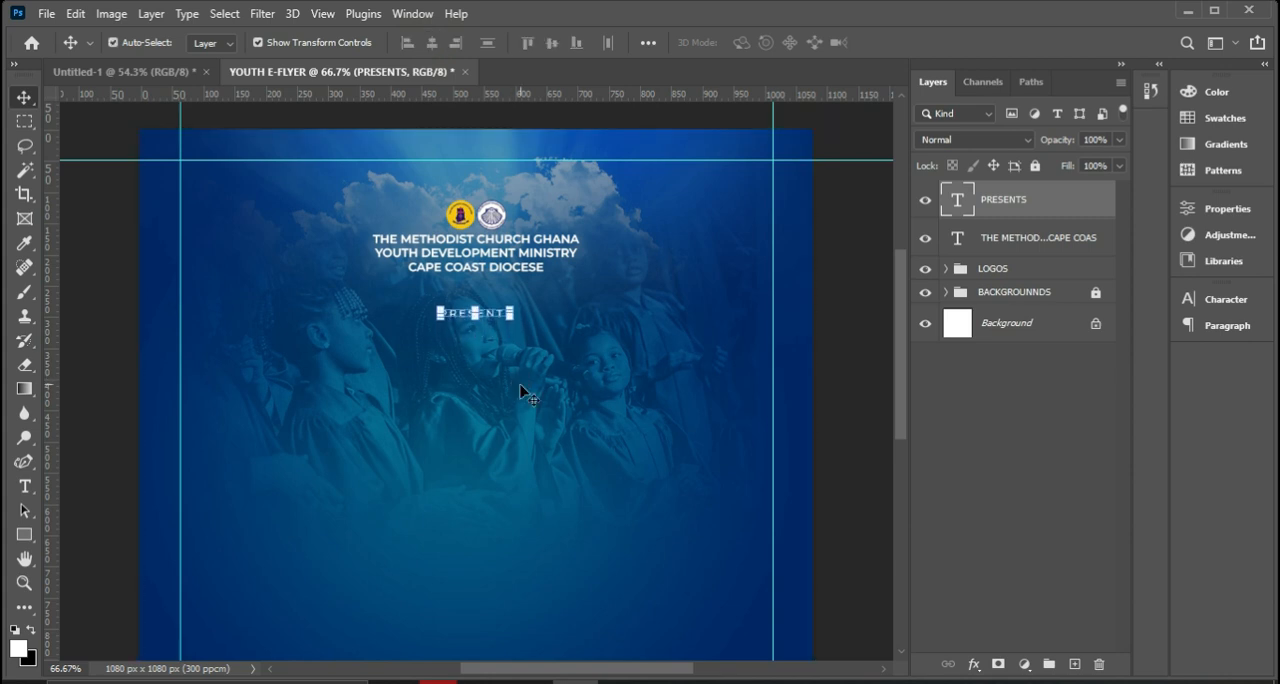
key("Up")
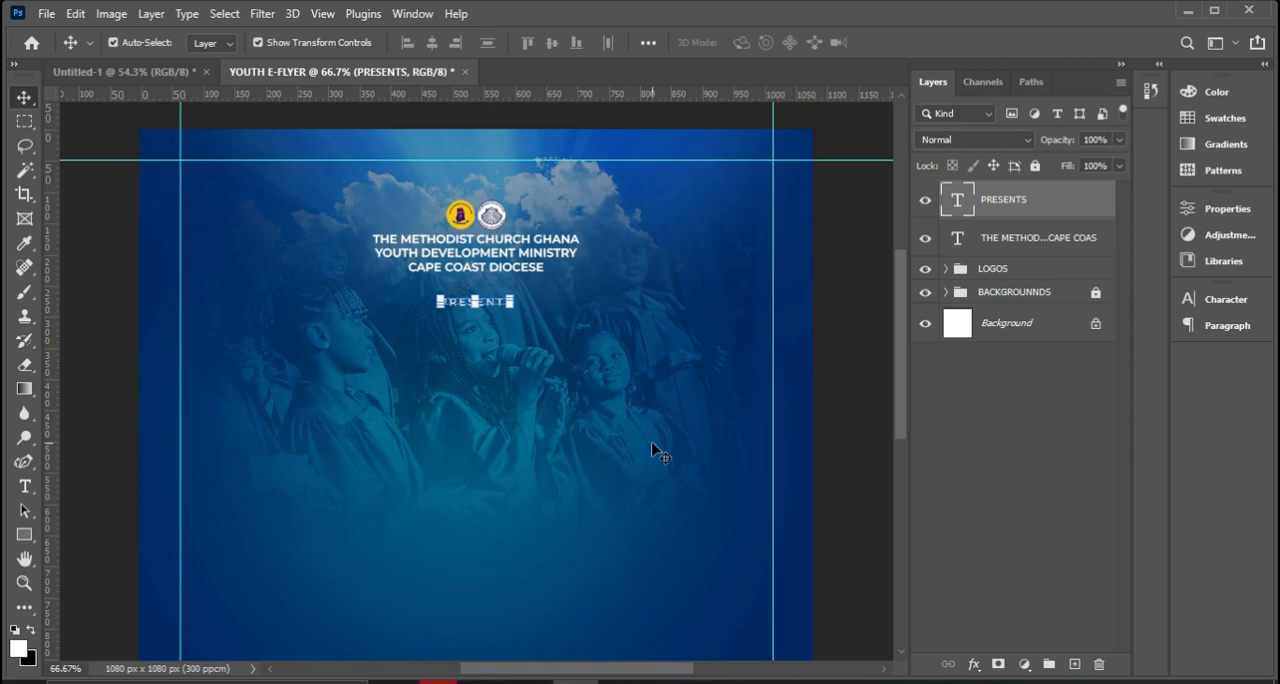
key("ctrl")
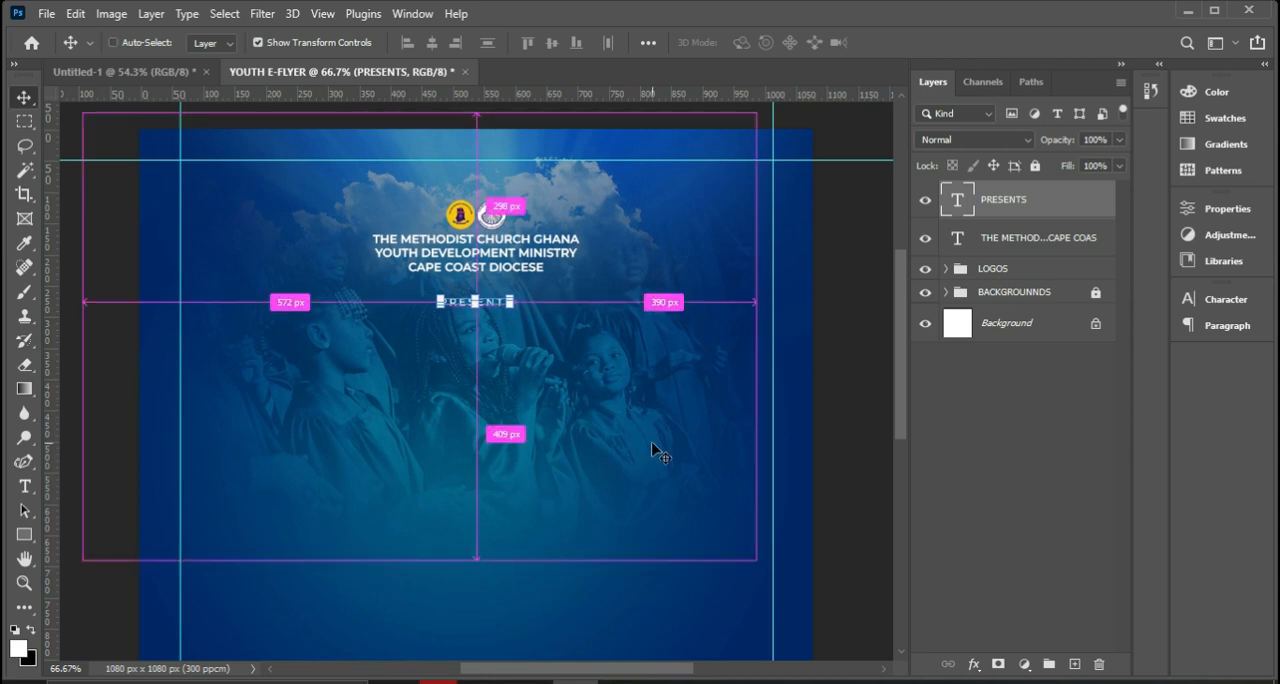
key("ctrl+minus")
key("ctrl+0")
left_click(825, 249)
key("ctrl+0")
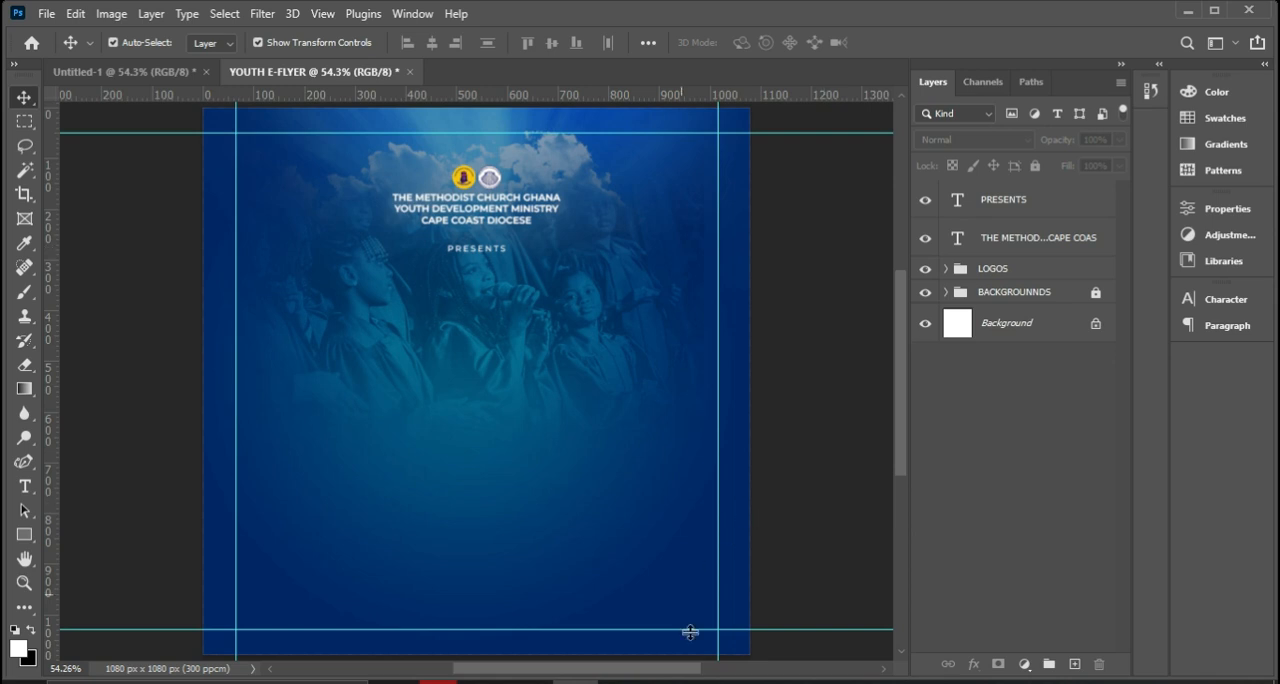
Set up the Type tool with Montserrat Black and white text colour ffffff.
left_click(667, 682)
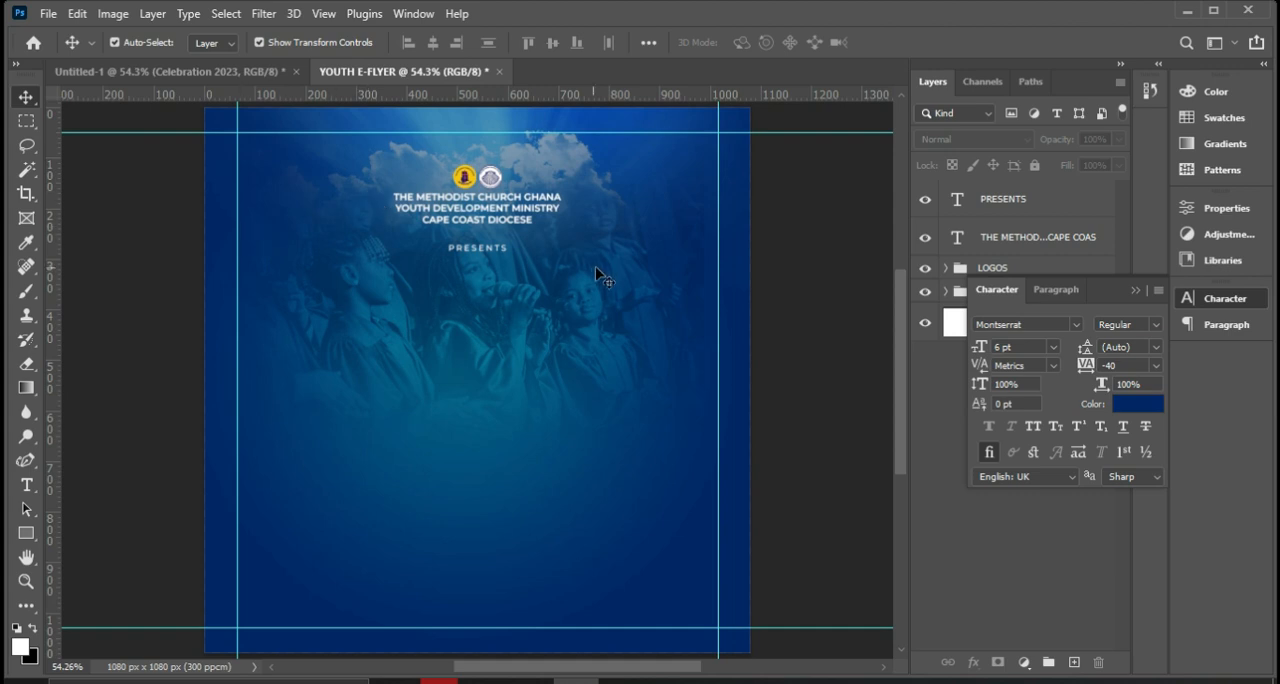
left_click(1132, 289)
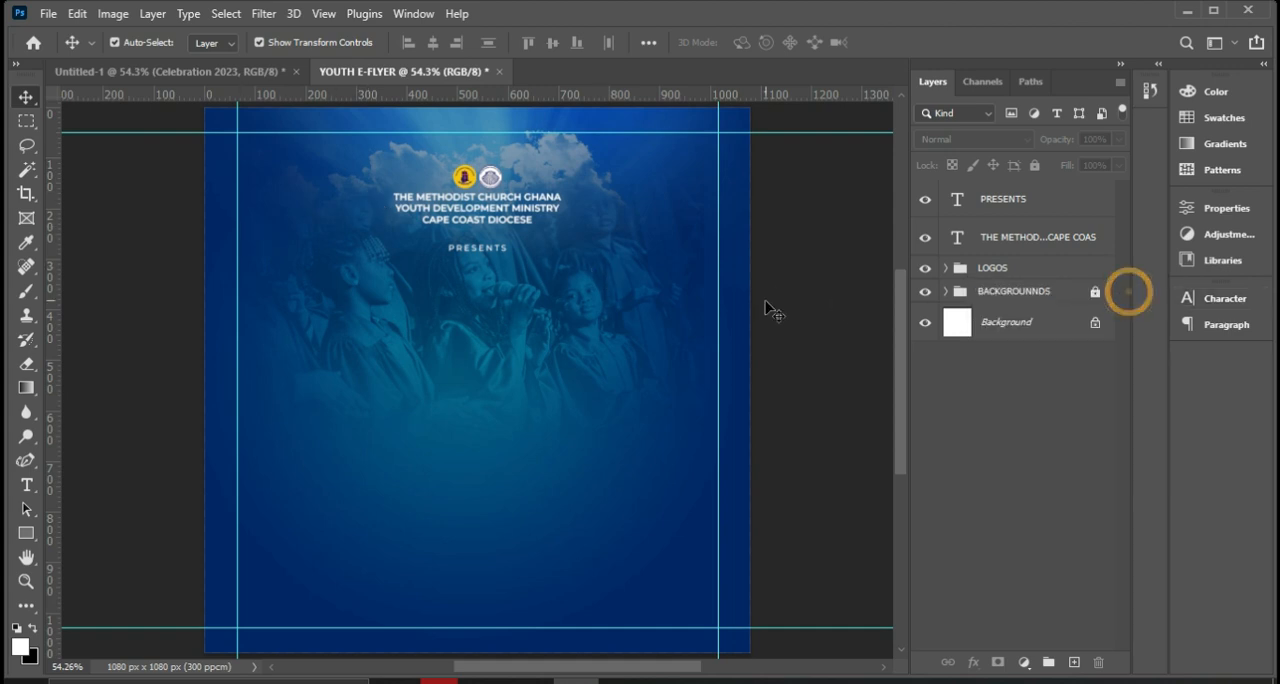
left_click(26, 487)
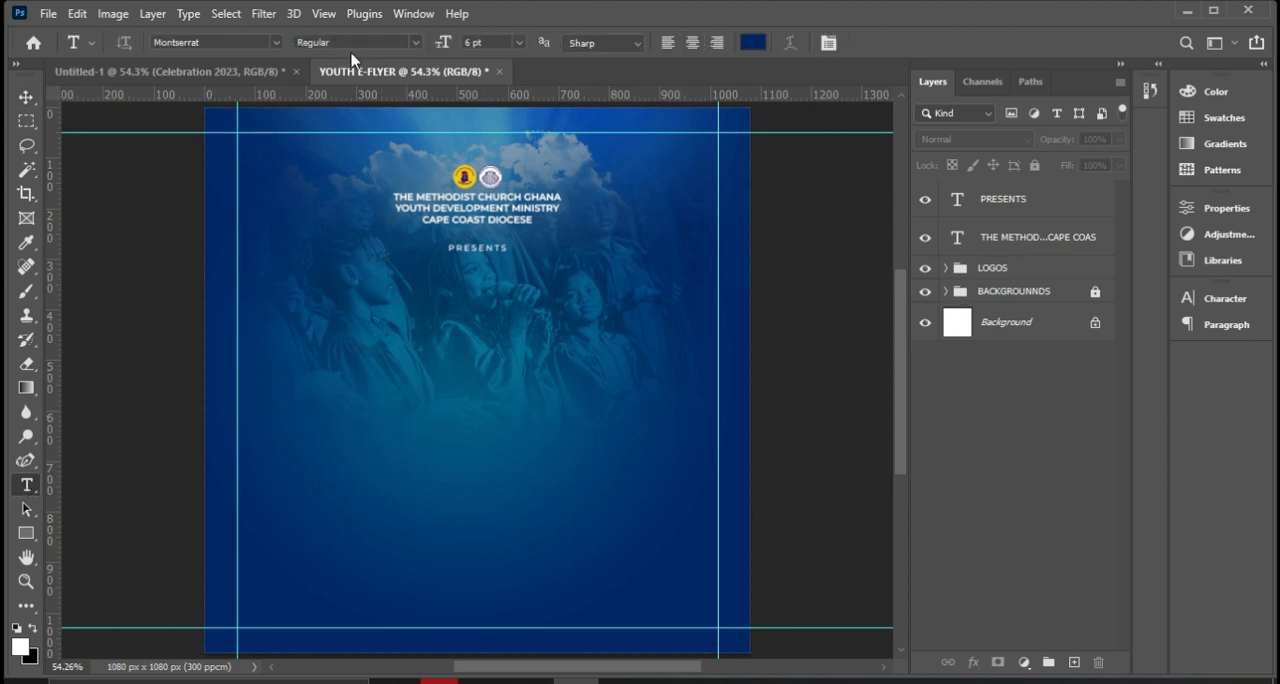
left_click(413, 42)
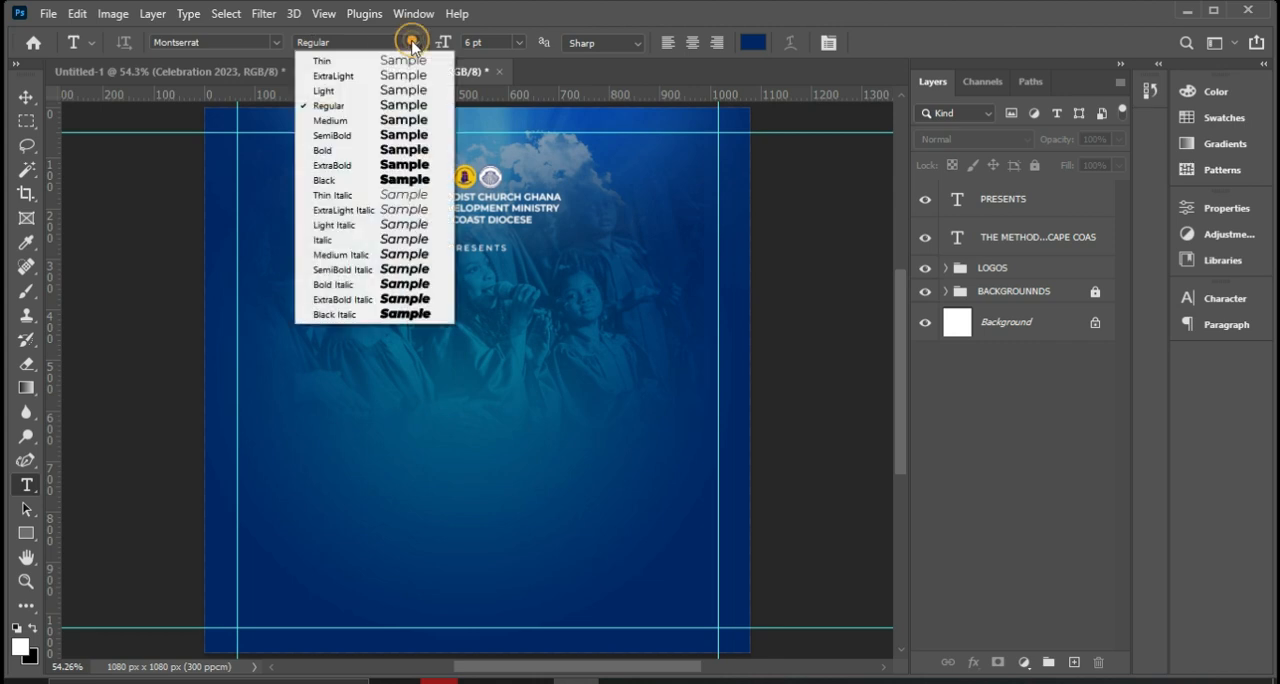
left_click(362, 185)
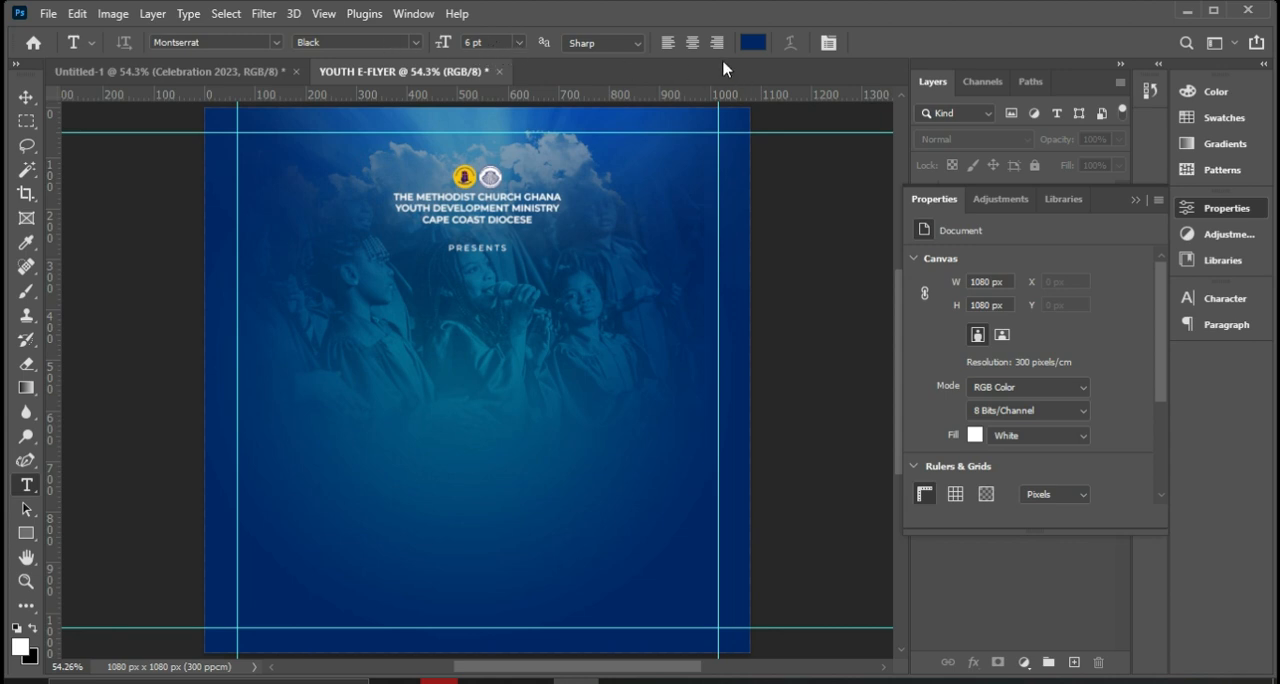
left_click(753, 47)
left_click(846, 189)
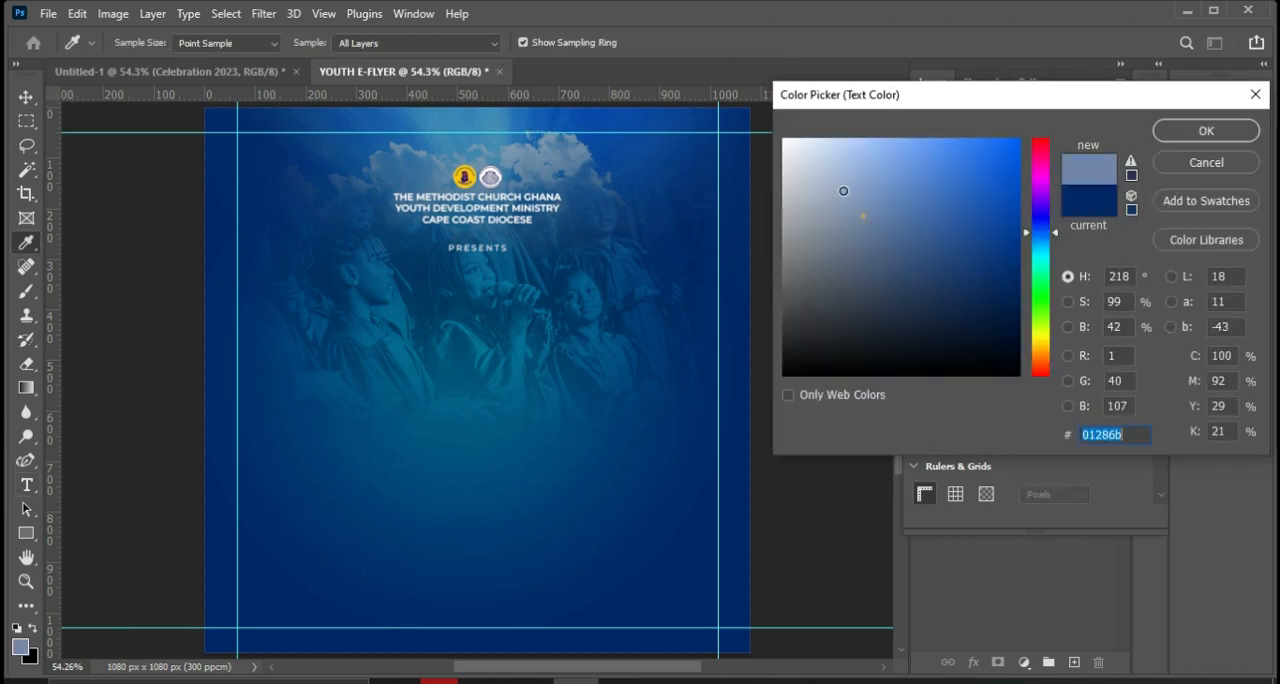
type("ffffff")
left_click(1165, 131)
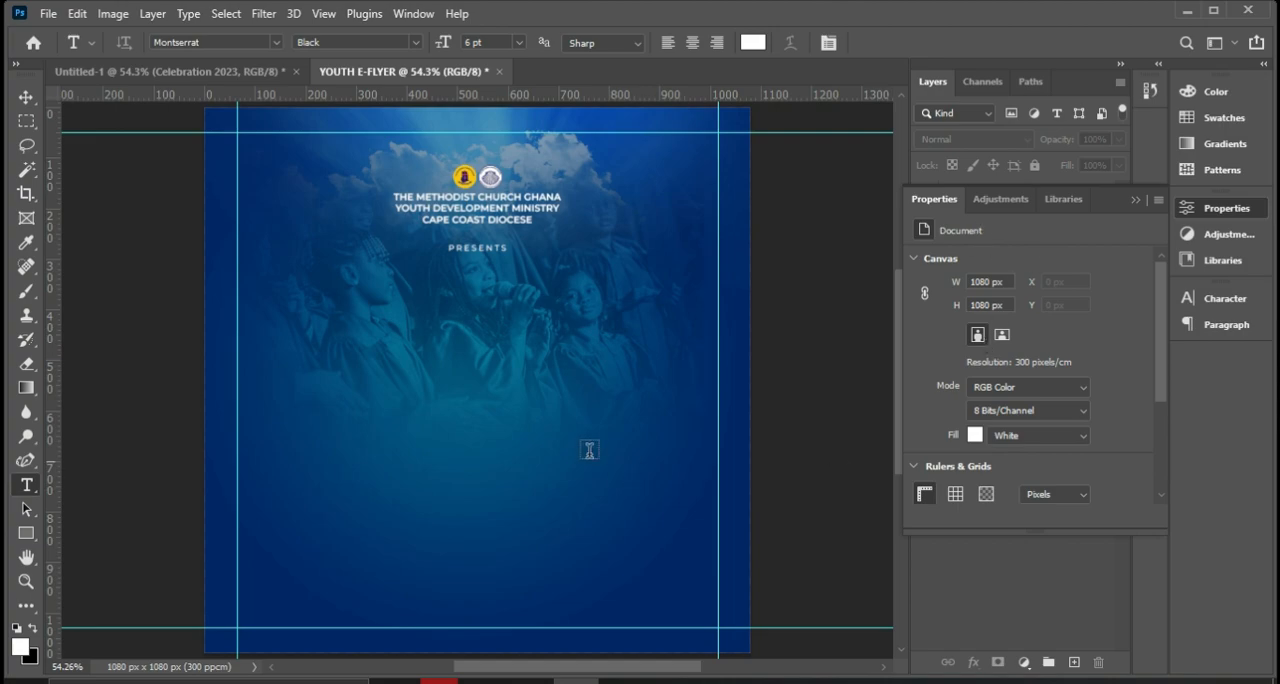
Check the reference flyer's title, and add the text "Young People's" on the canvas below PRESENTS.
left_click(666, 679)
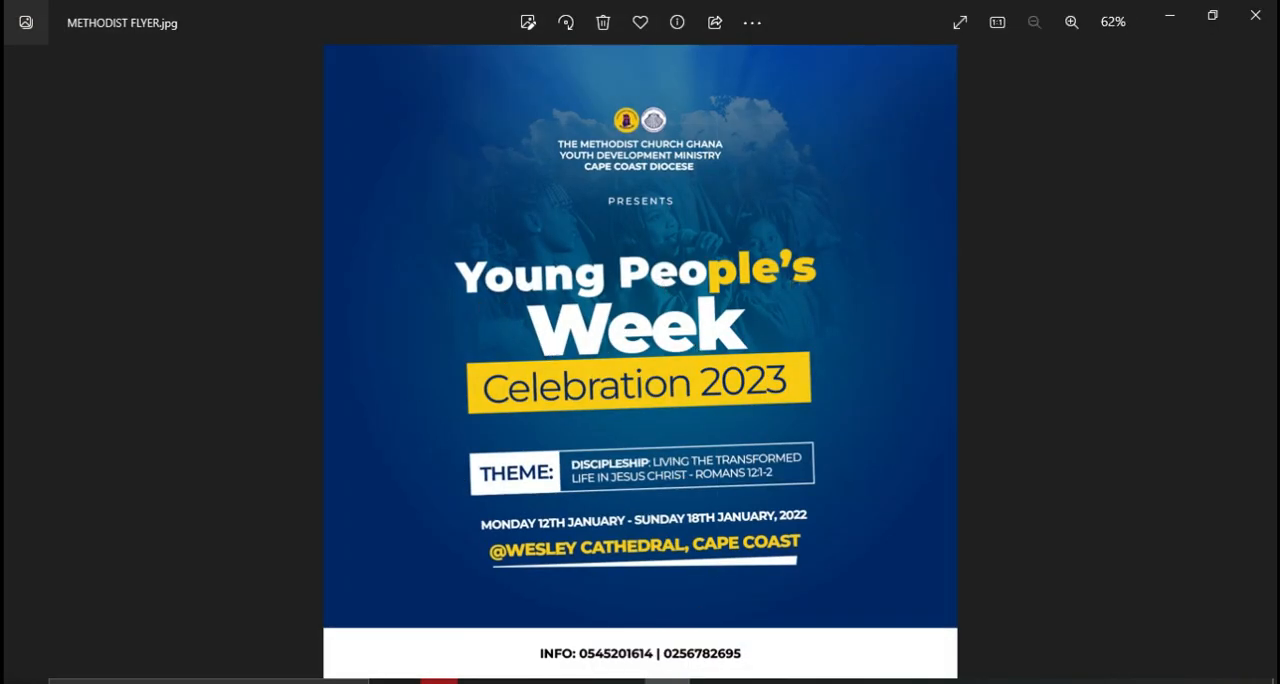
left_click(666, 680)
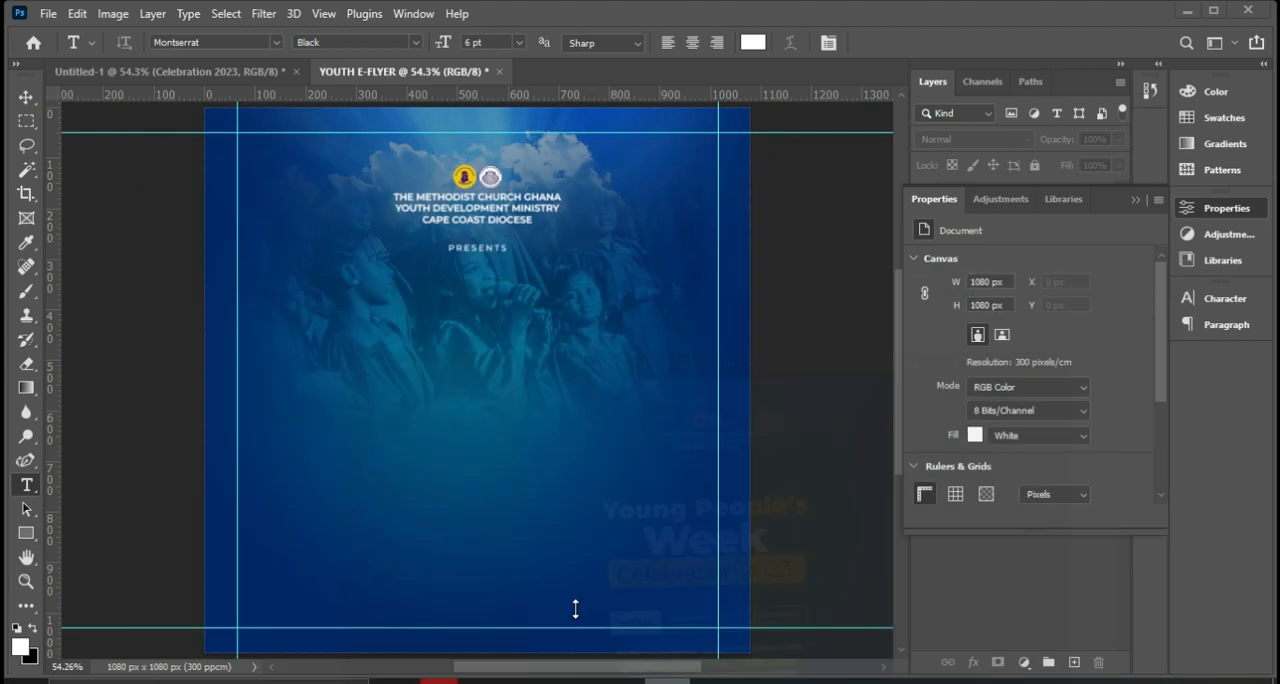
left_click(358, 357)
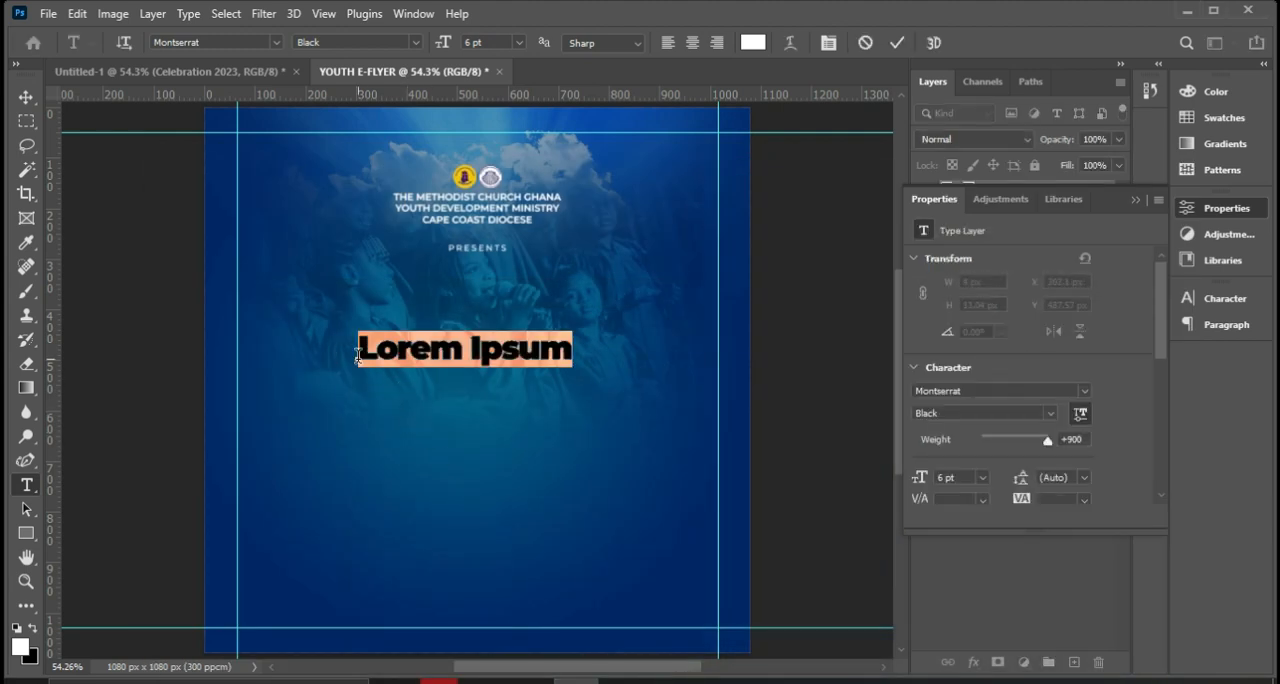
type("Young")
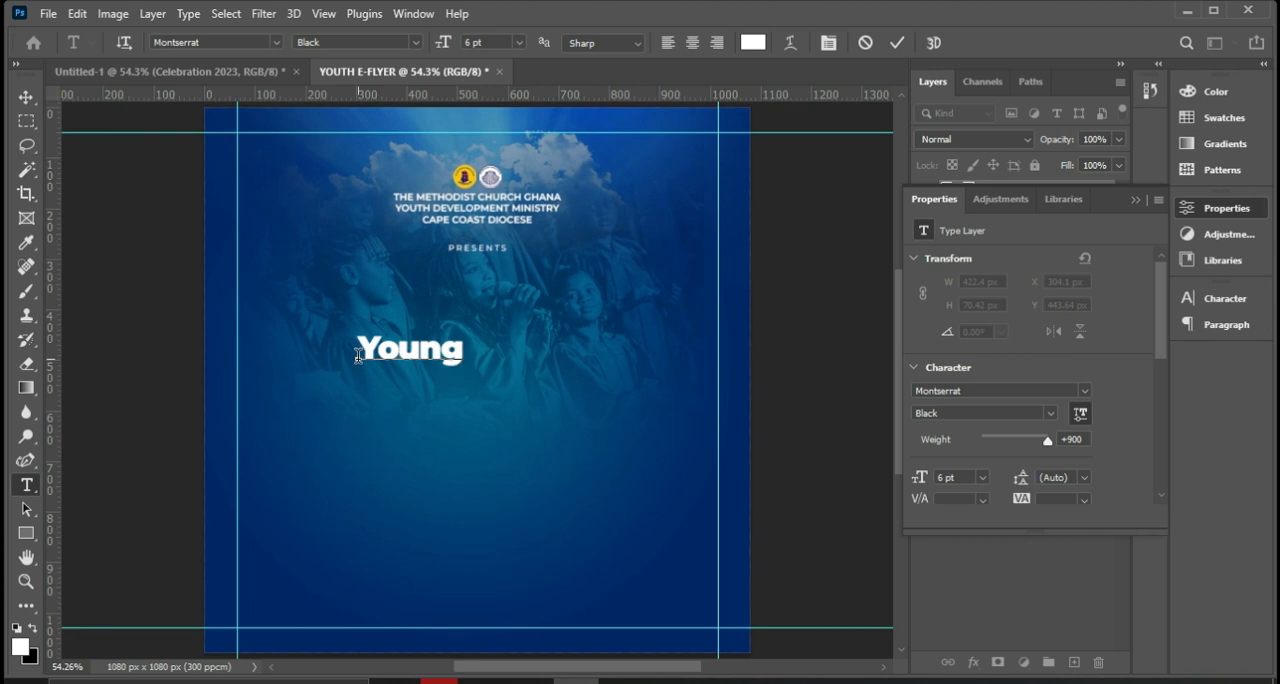
type(" Peop")
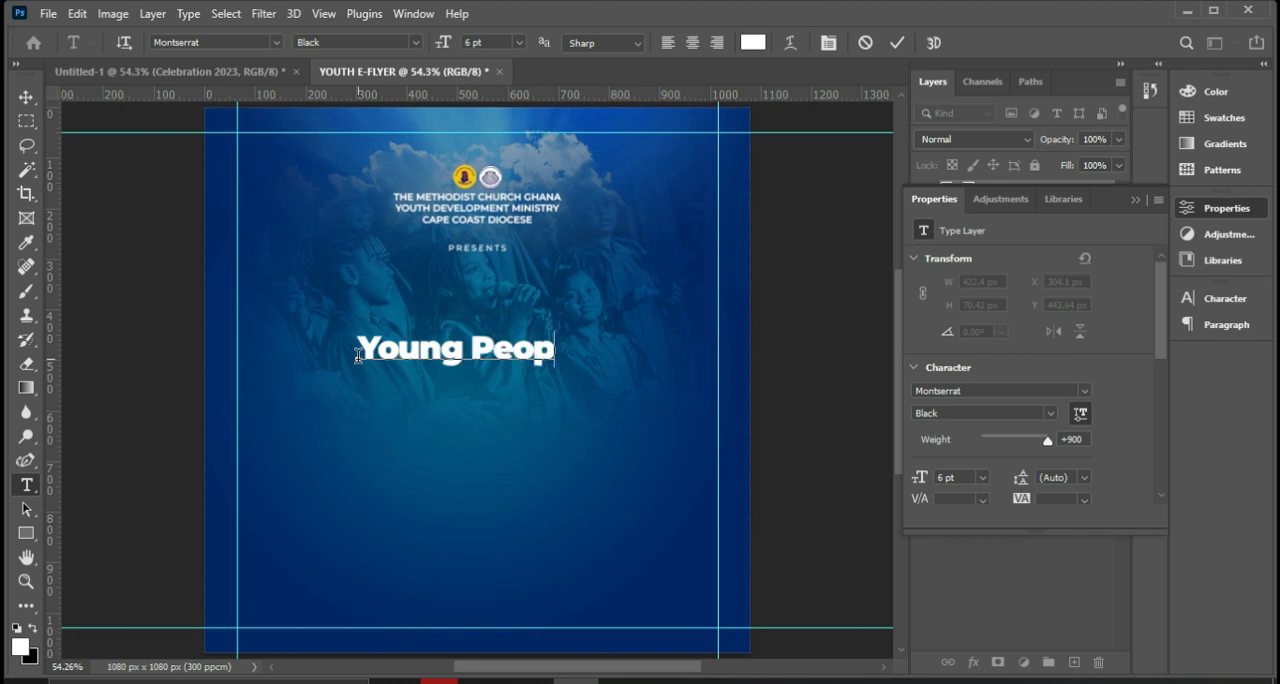
type("le#")
key("BackSpace")
type("'s")
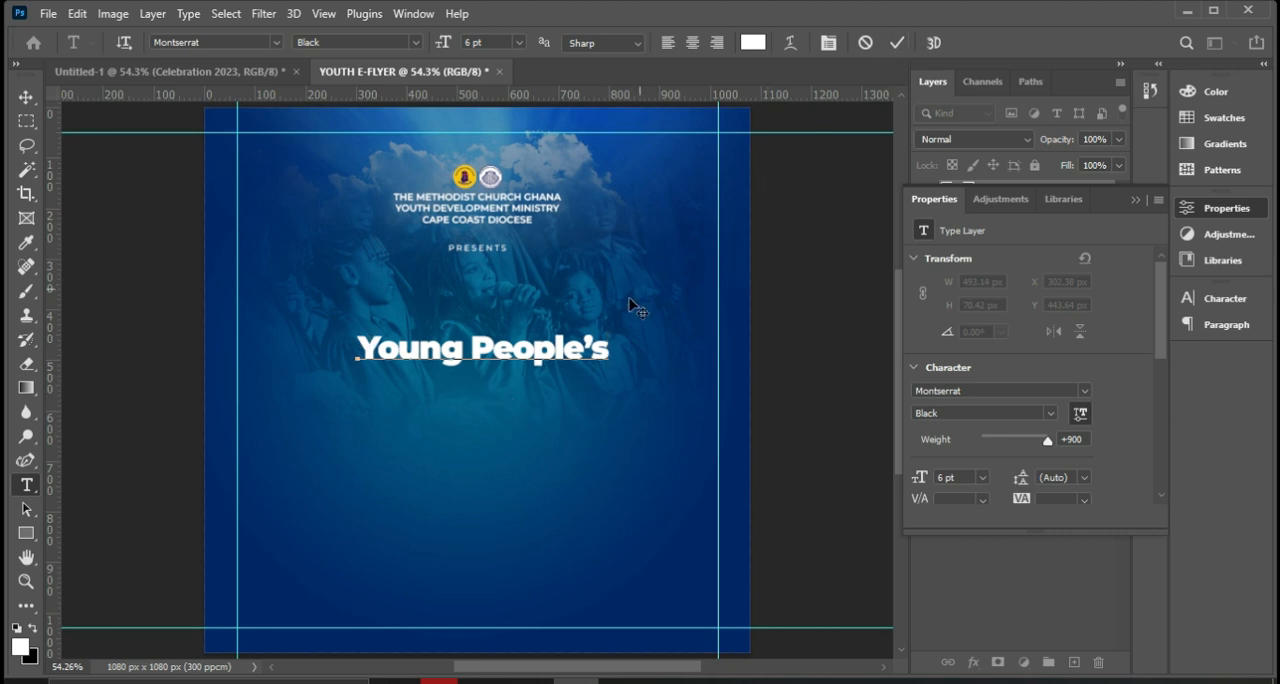
Recolour the letters "ple's" in the title with the yellow f8c300 sampled from the logo, and commit the text.
left_click_drag(536, 350, 614, 348)
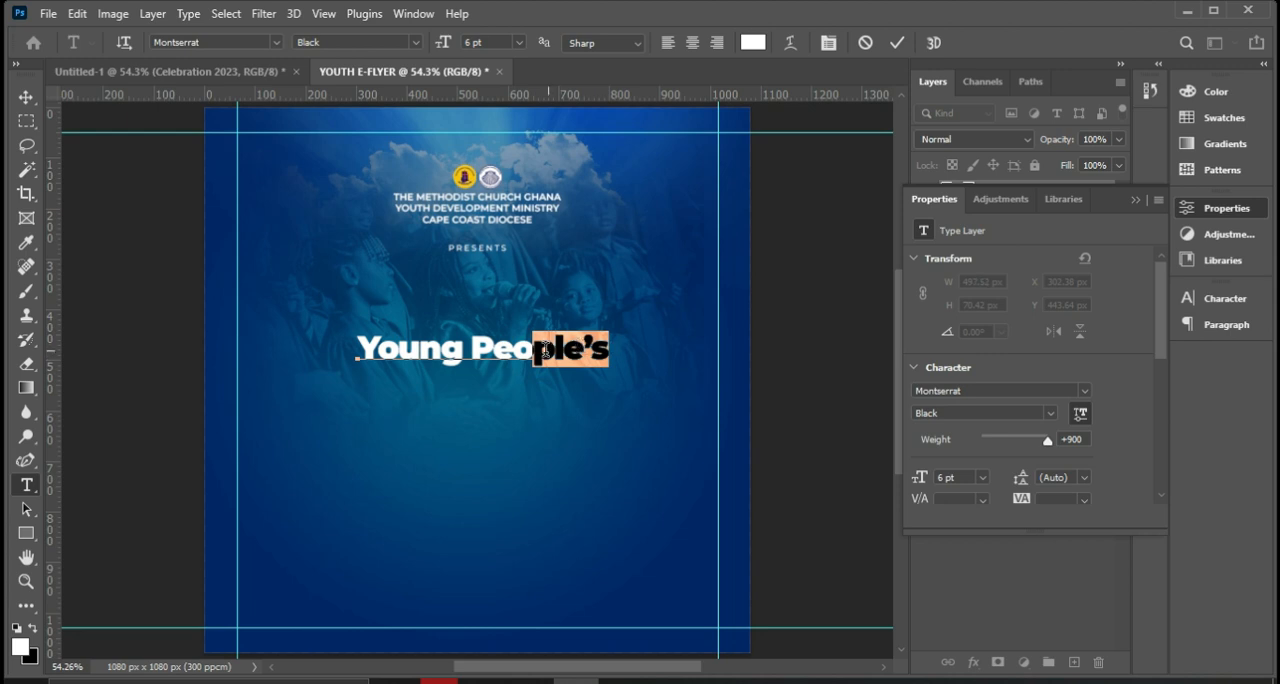
scroll(1006, 406, "down", 3)
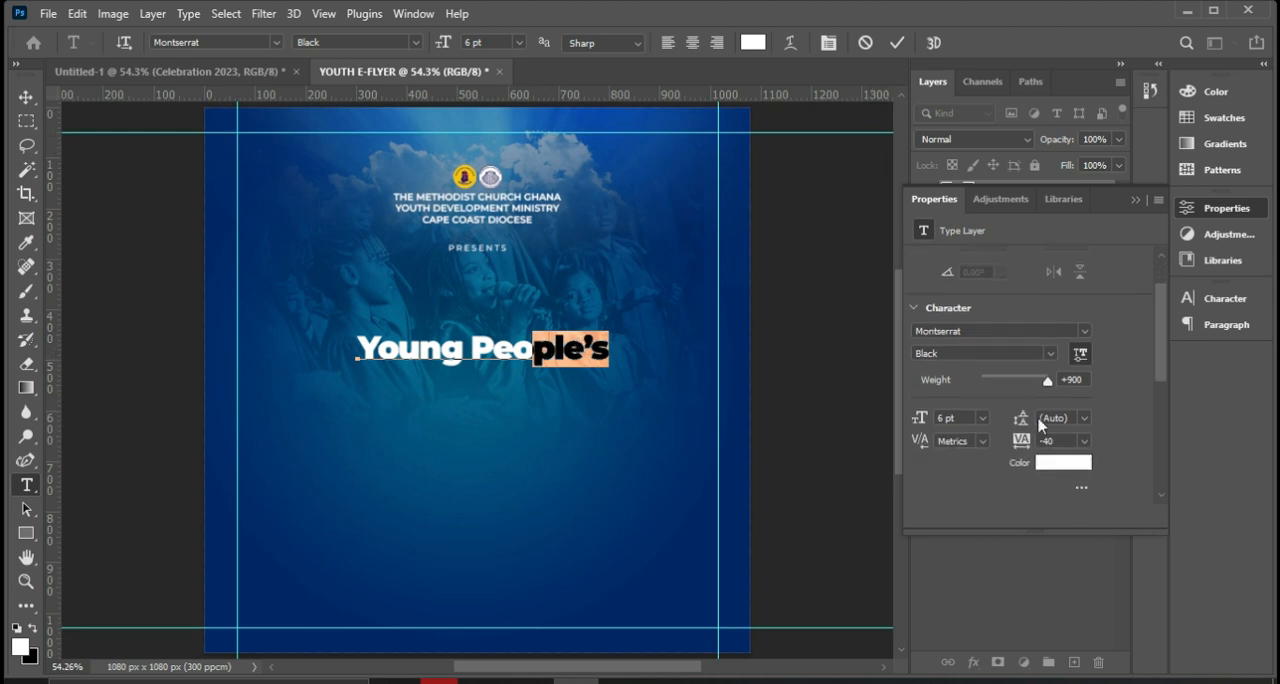
left_click(1062, 432)
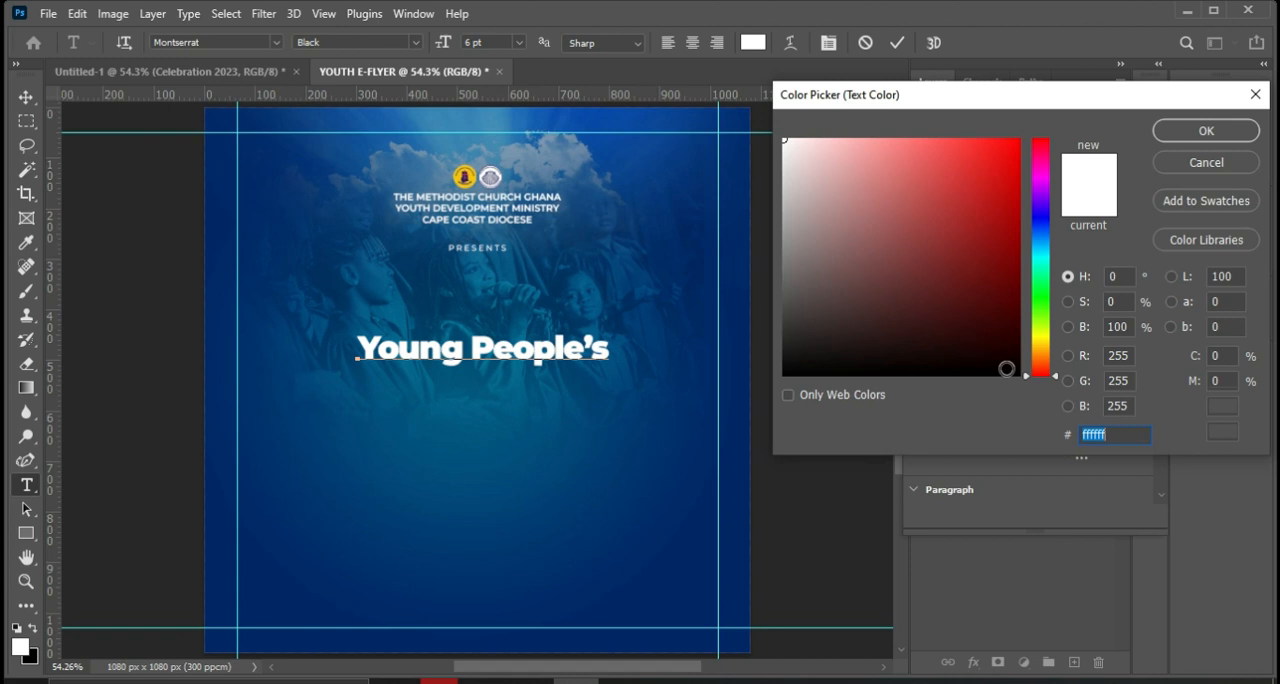
type("fbcb09")
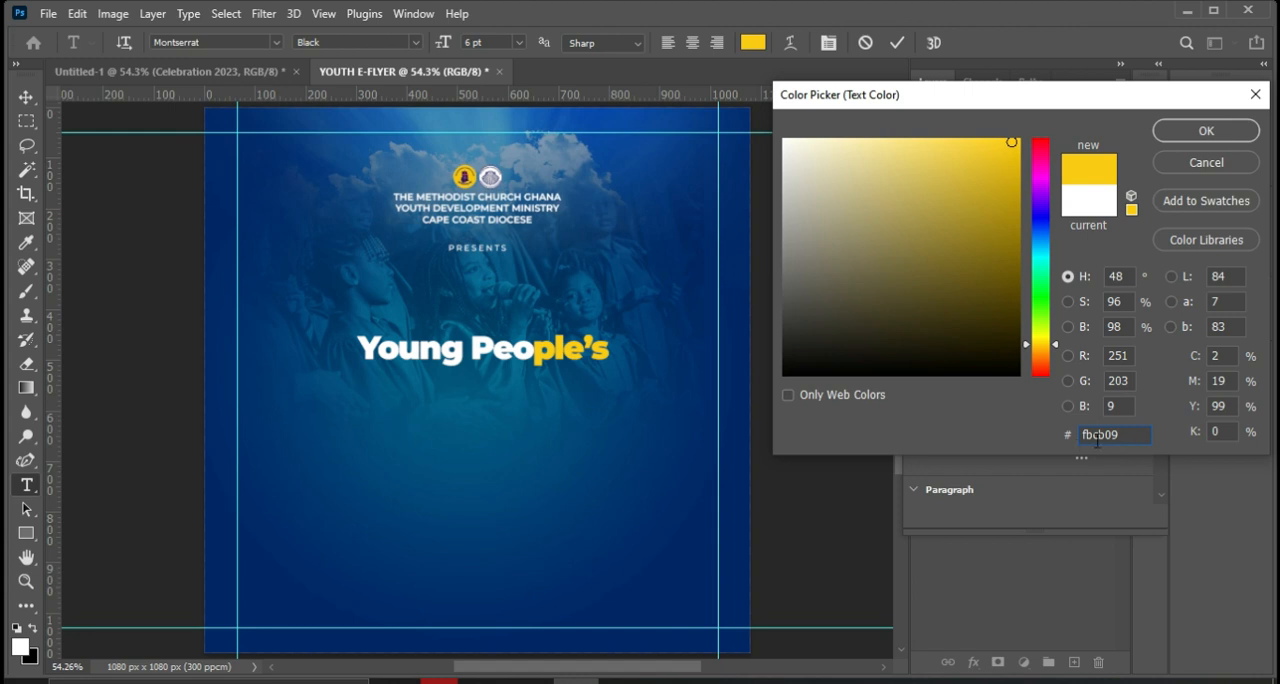
left_click(481, 170)
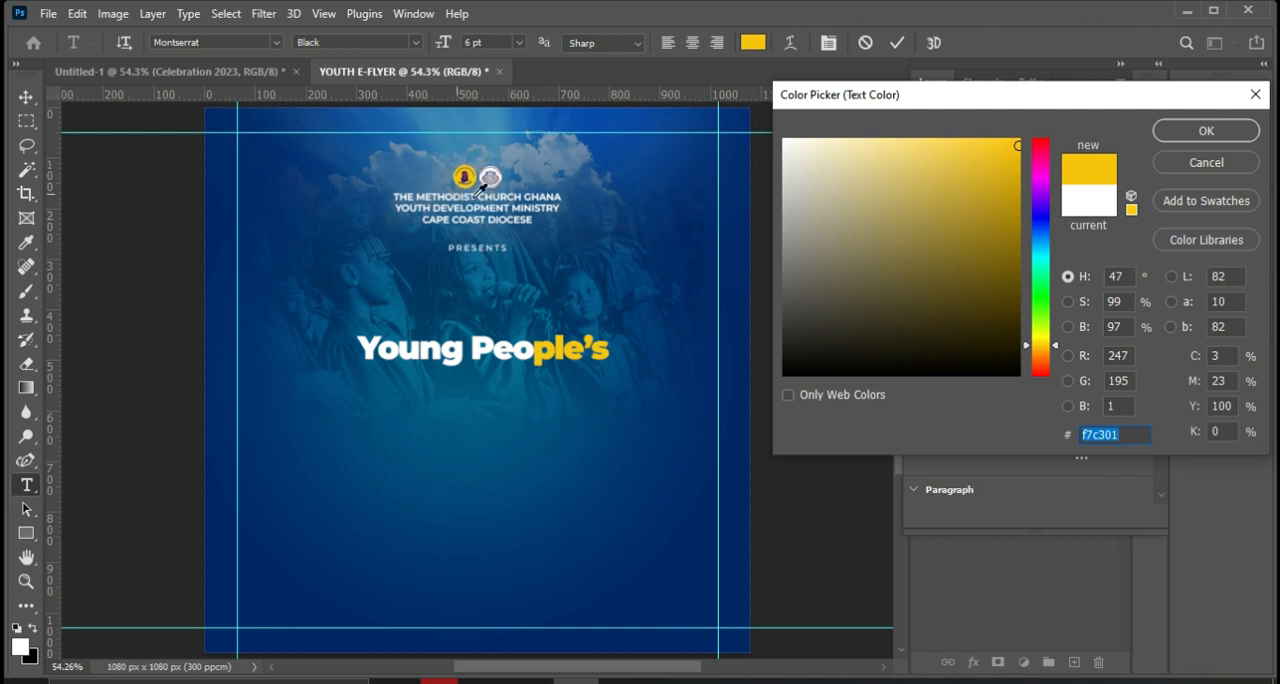
left_click(481, 172)
left_click(1190, 138)
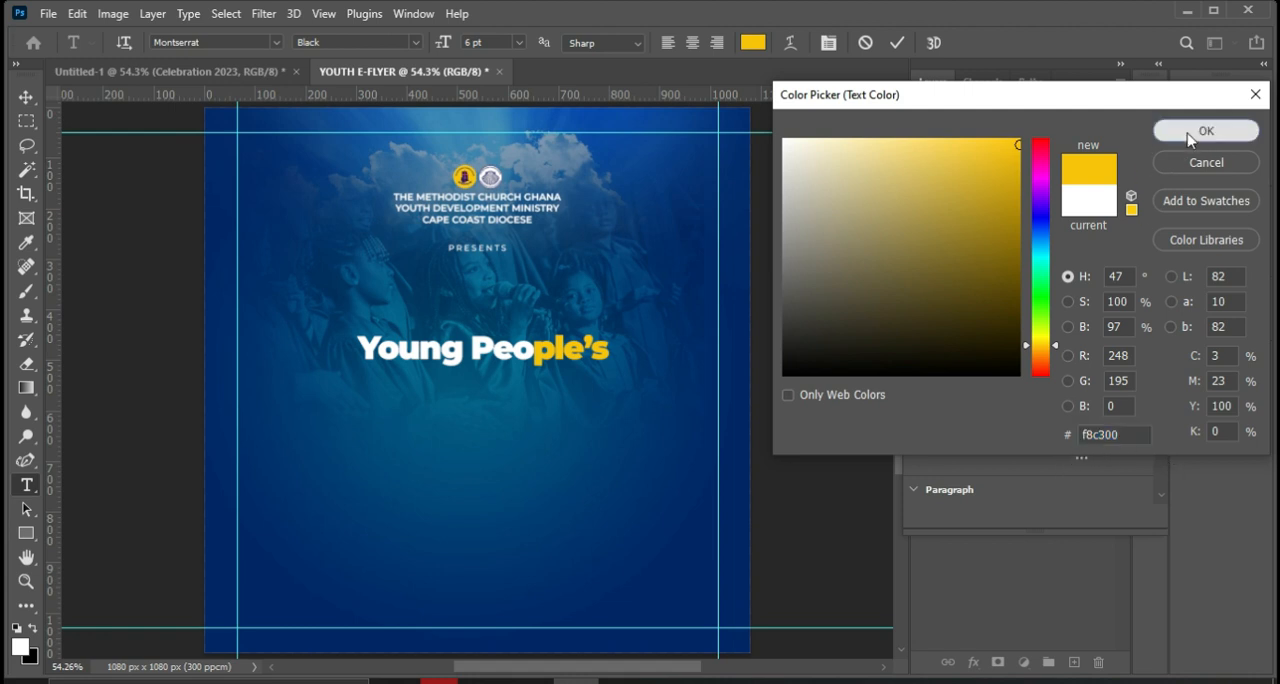
left_click(895, 43)
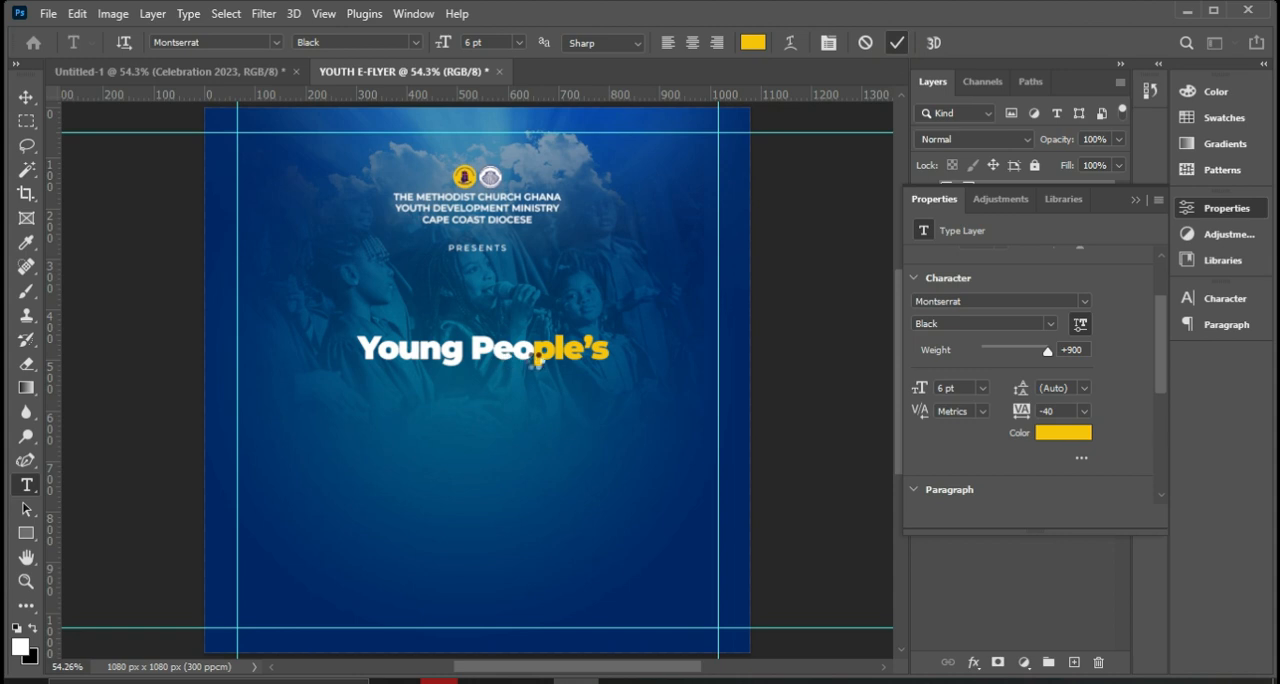
Set the Young People's text tracking to -20 and move it up to the canvas centre, beneath PRESENTS.
left_click(541, 350)
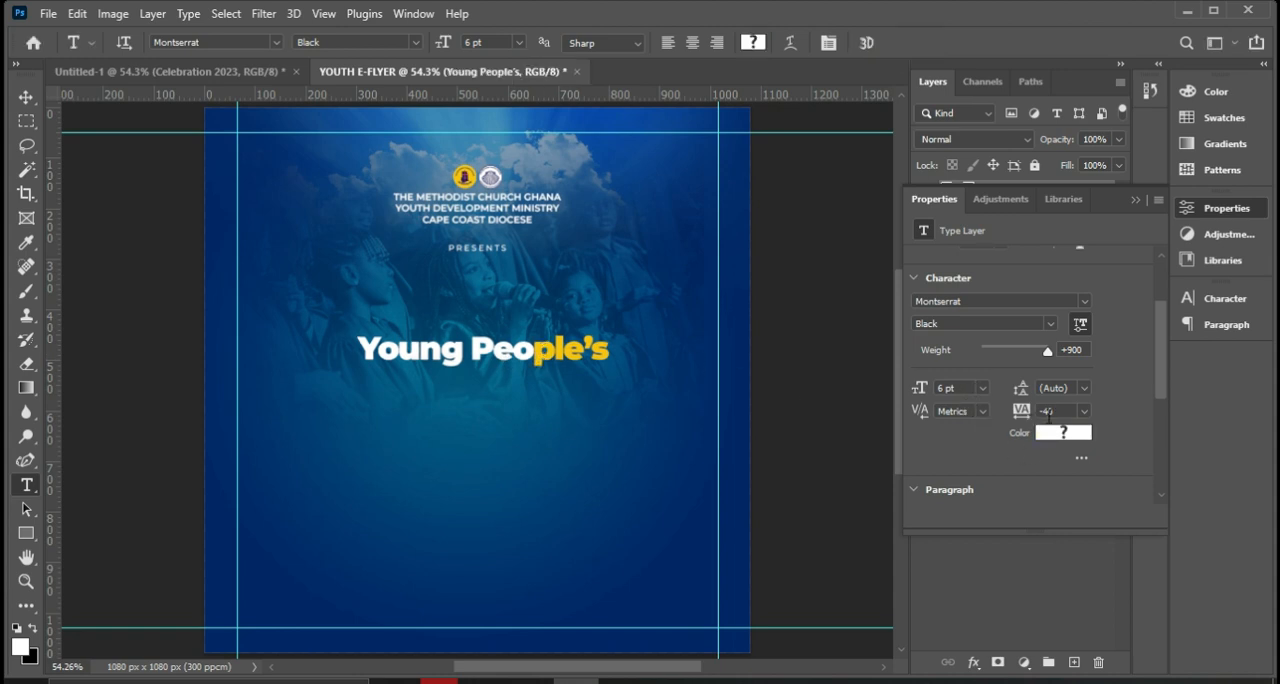
scroll(1047, 412, "down", 1)
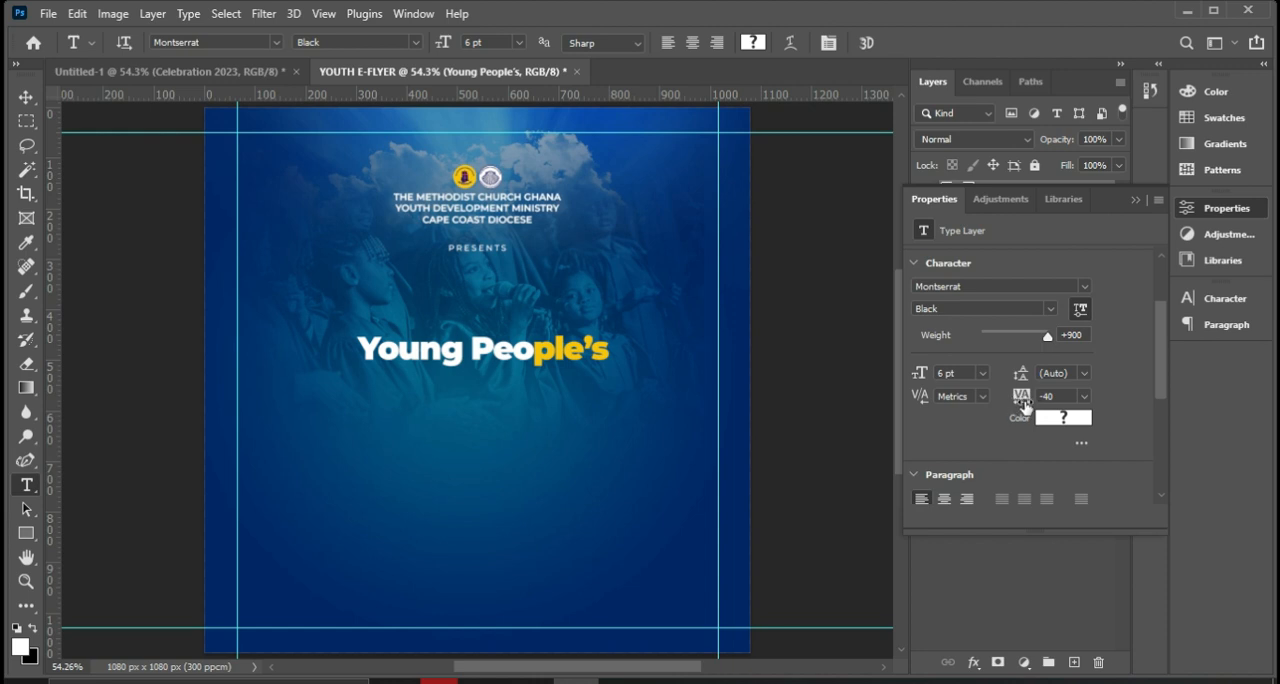
left_click(1021, 402)
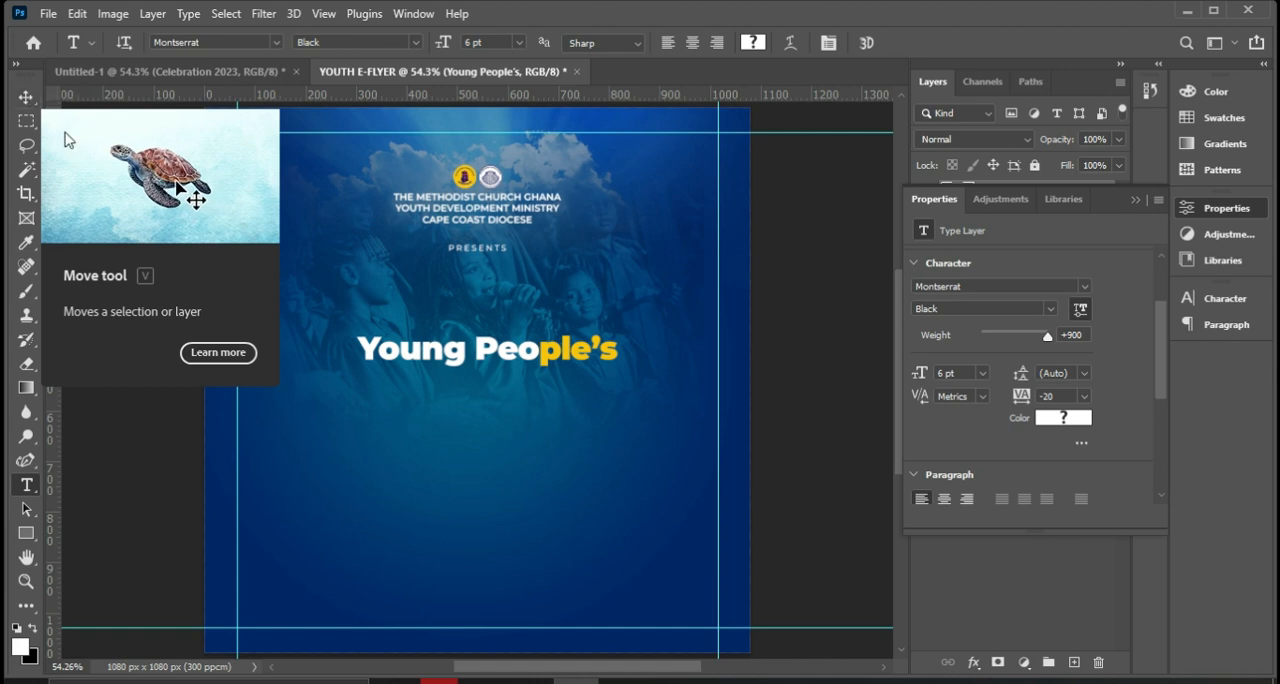
left_click(24, 99)
left_click_drag(545, 354, 530, 324)
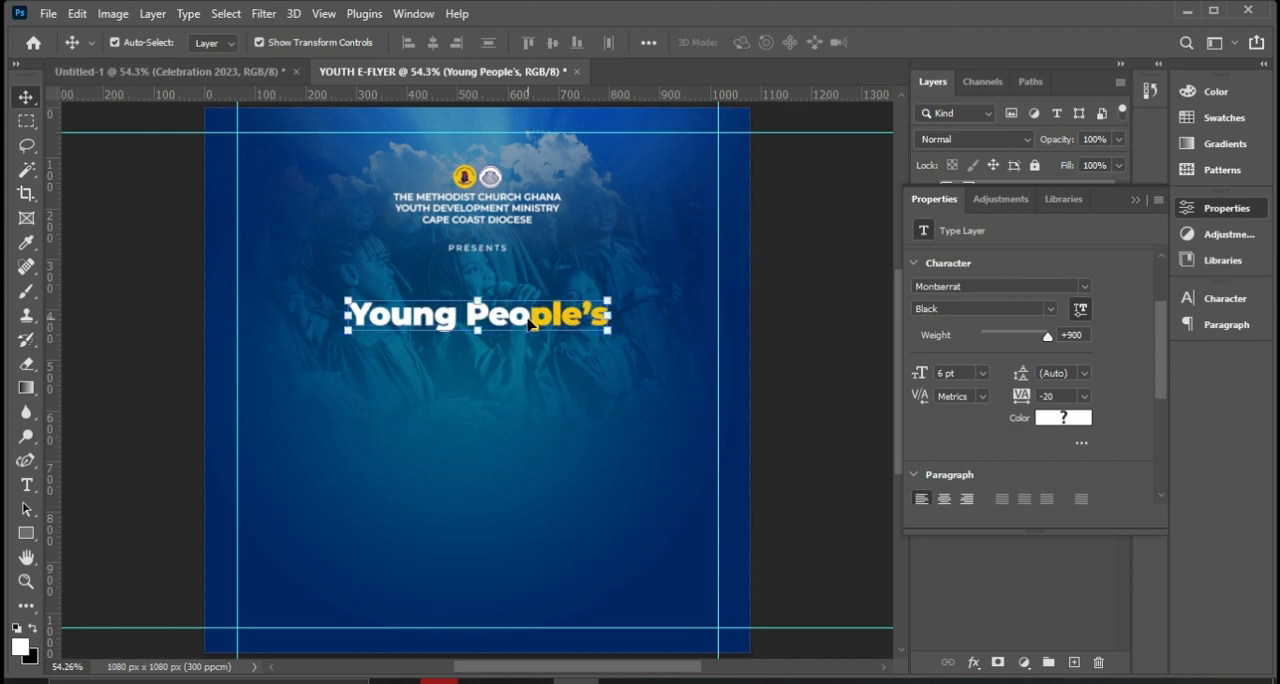
Duplicate the Young People's text, place the copy a short distance below it, and replace its wording with Week.
key("ctrl")
key("ctrl+j")
left_click(1137, 201)
left_click_drag(538, 331, 540, 388)
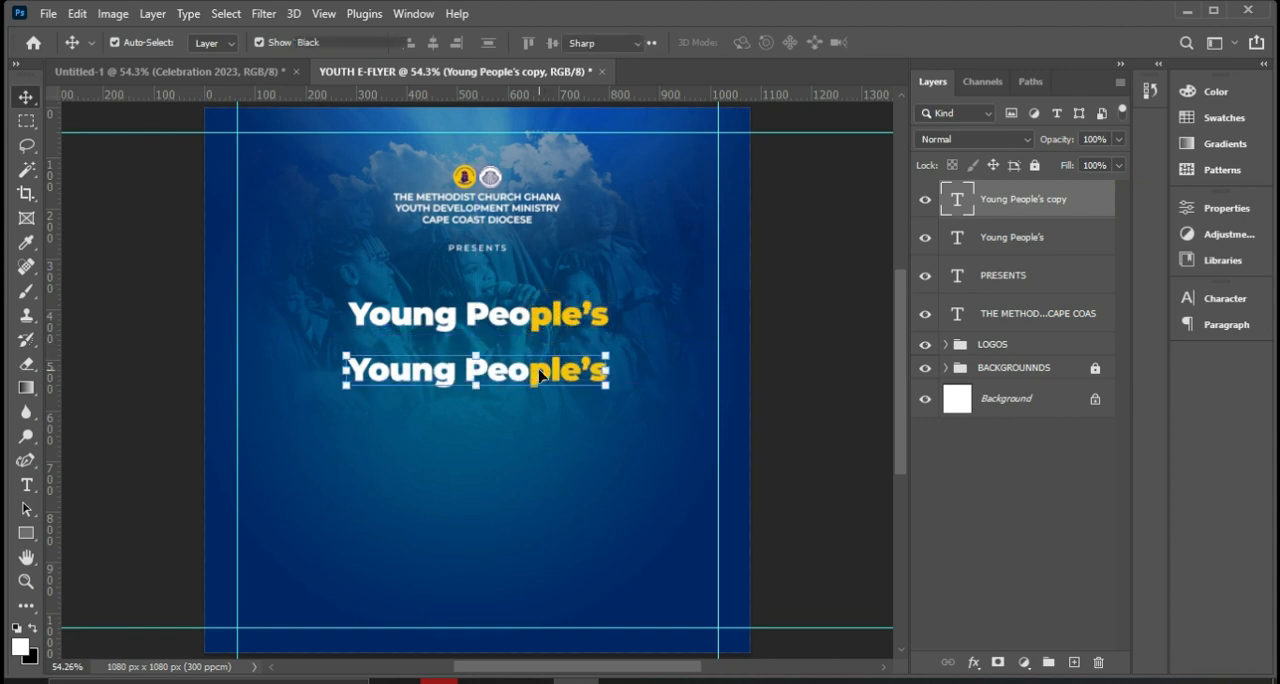
double_click(539, 368)
type("Week")
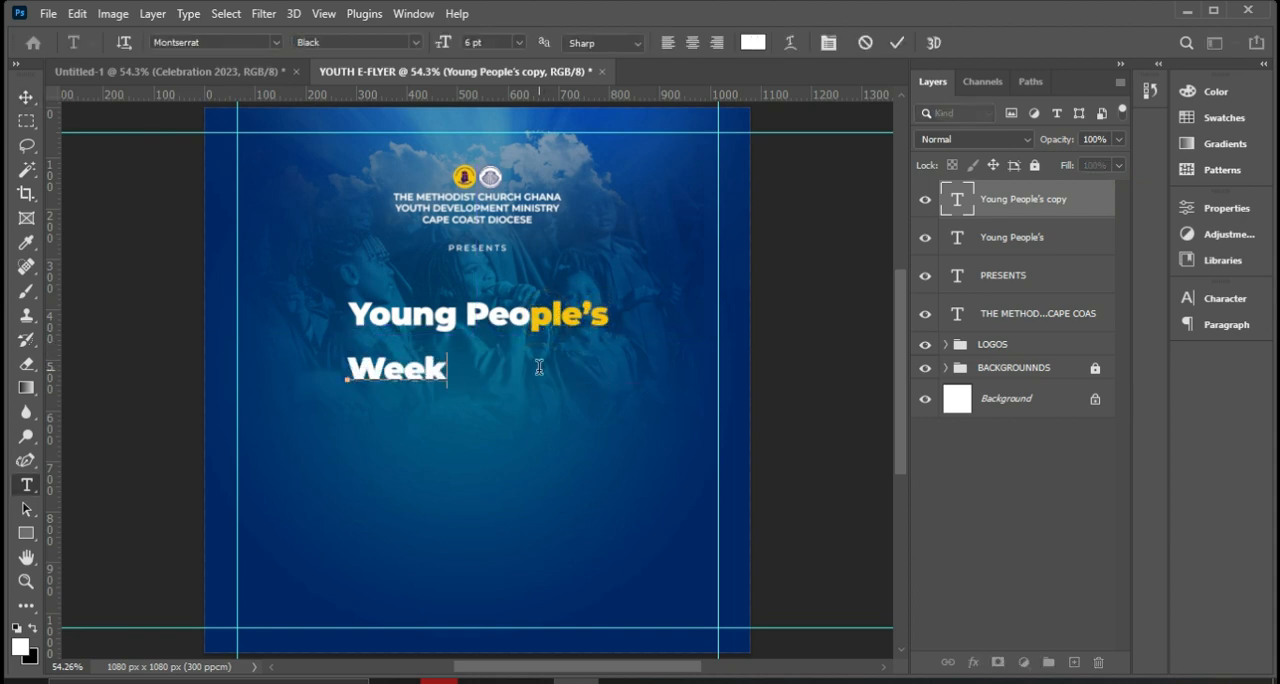
left_click(897, 43)
key("v")
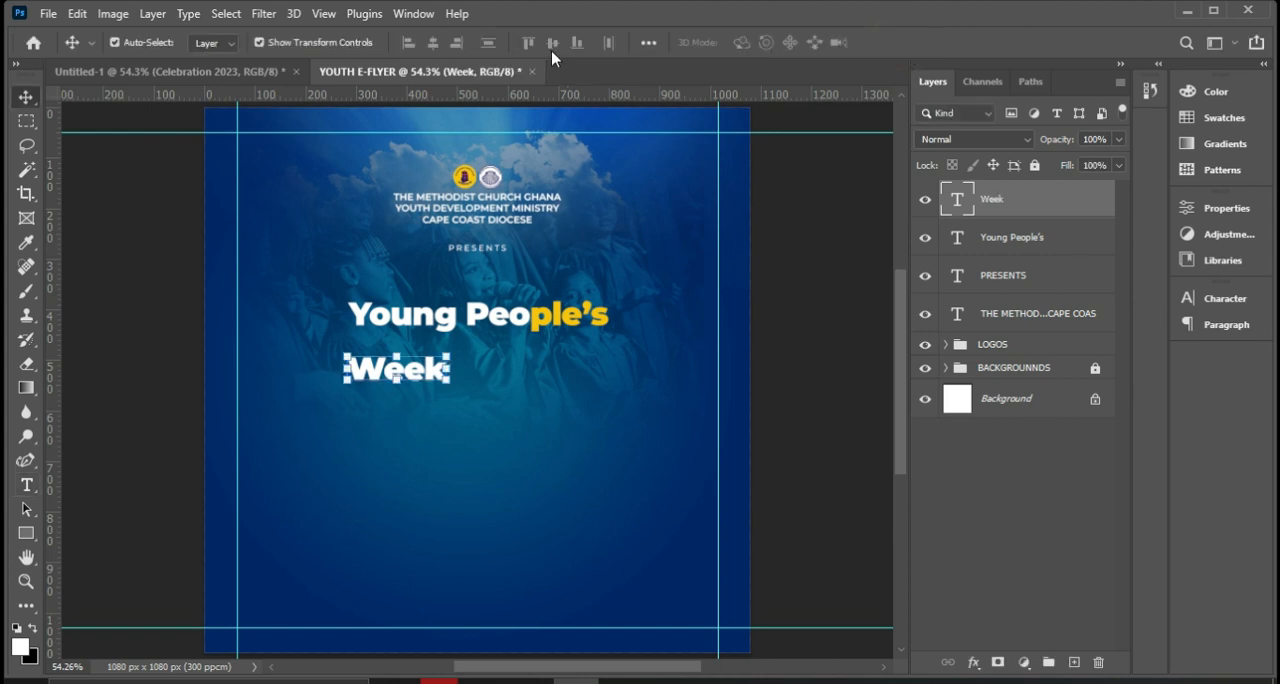
Enlarge the Week text to 11 pt and move it to sit centred close beneath Young People's.
left_click(1226, 298)
left_click(1228, 296)
left_click(1226, 210)
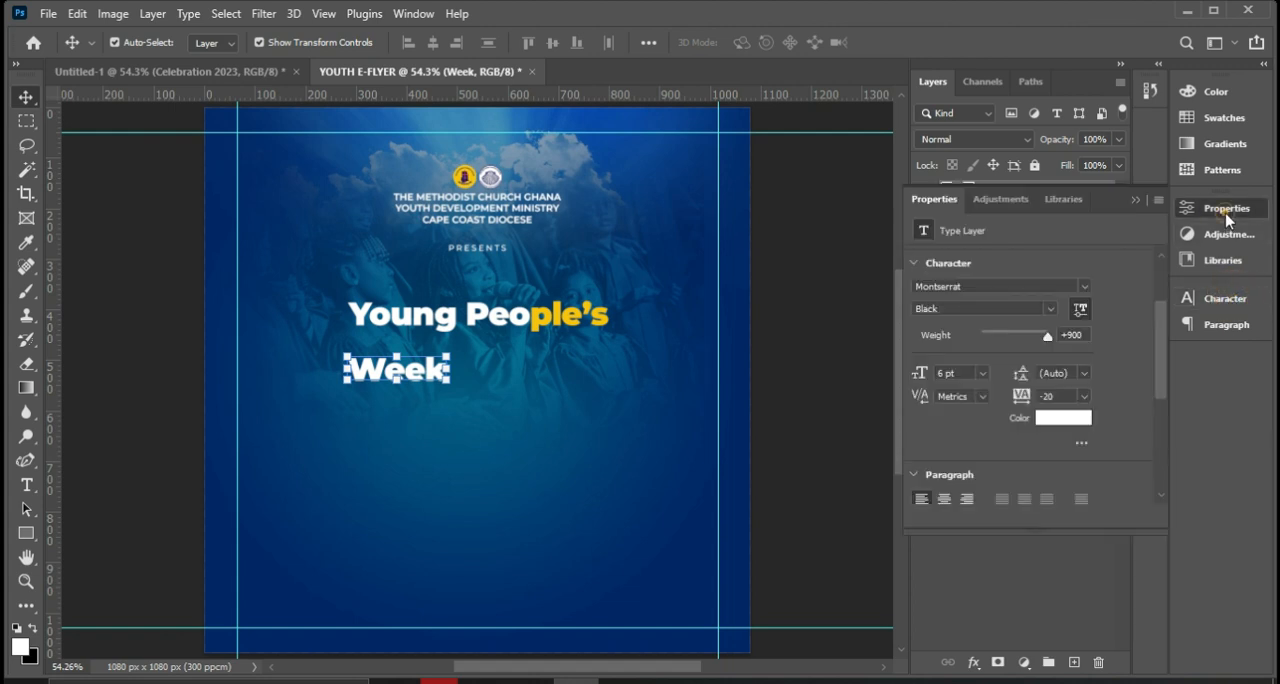
left_click(1009, 398)
left_click(983, 378)
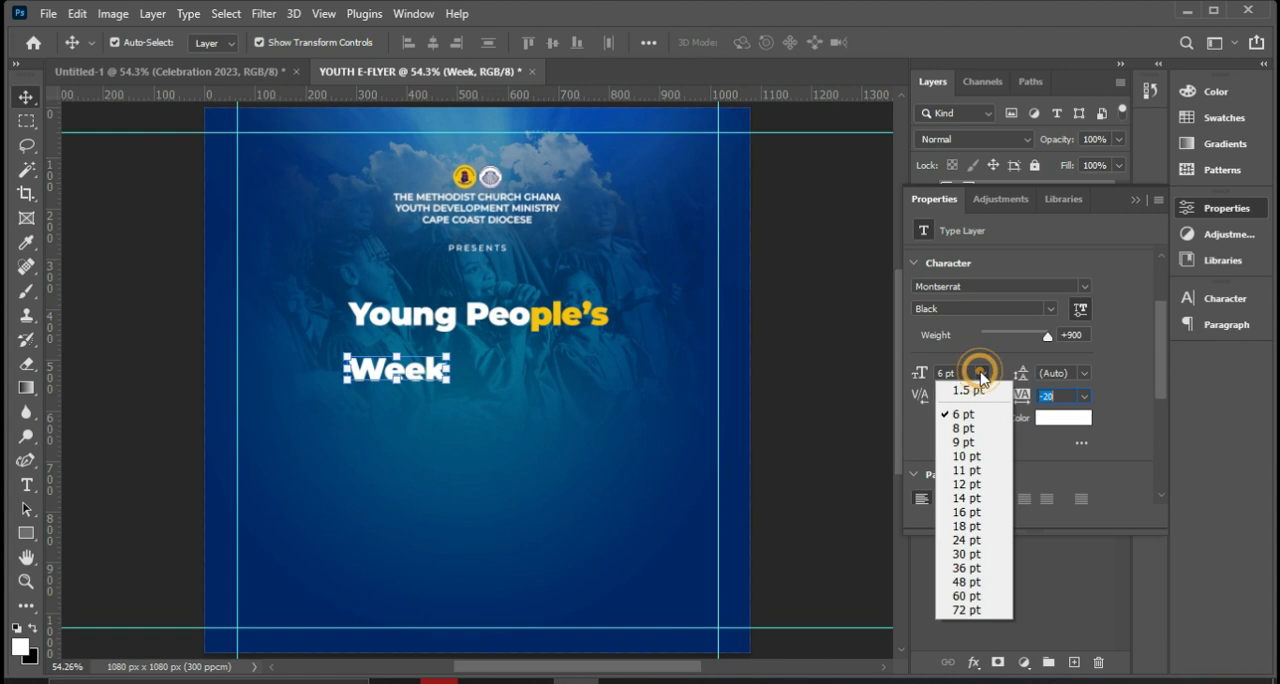
left_click(967, 476)
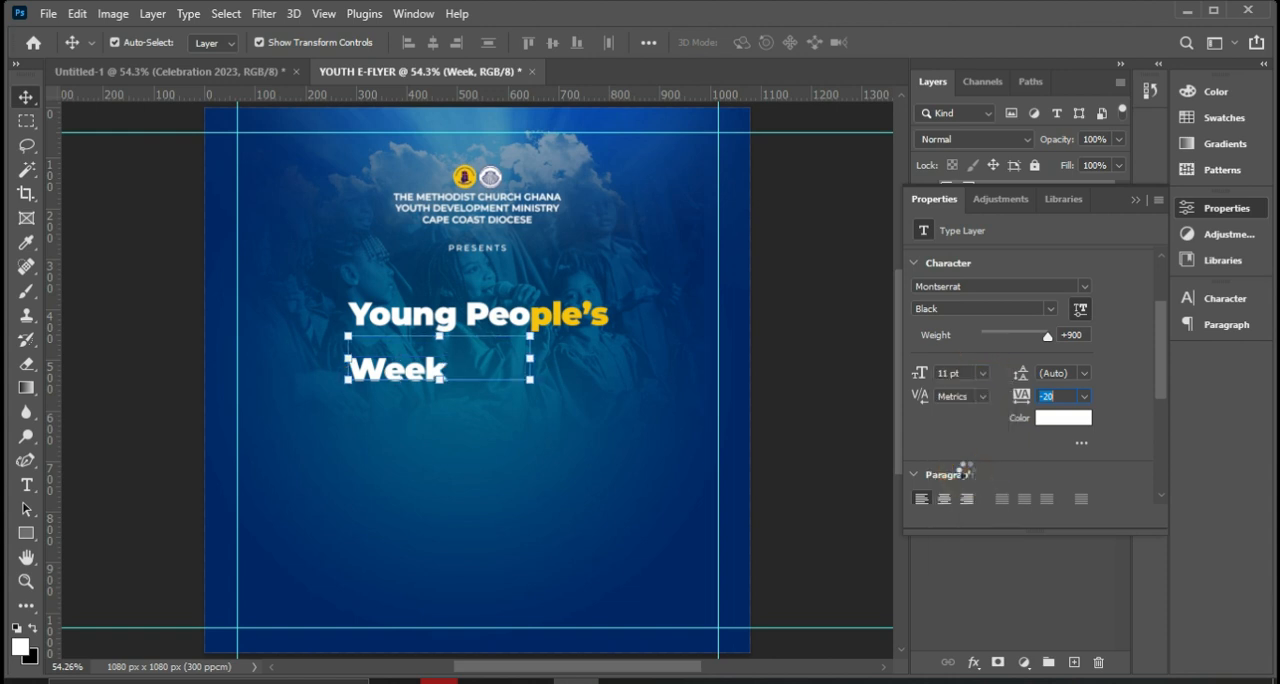
left_click_drag(478, 366, 506, 364)
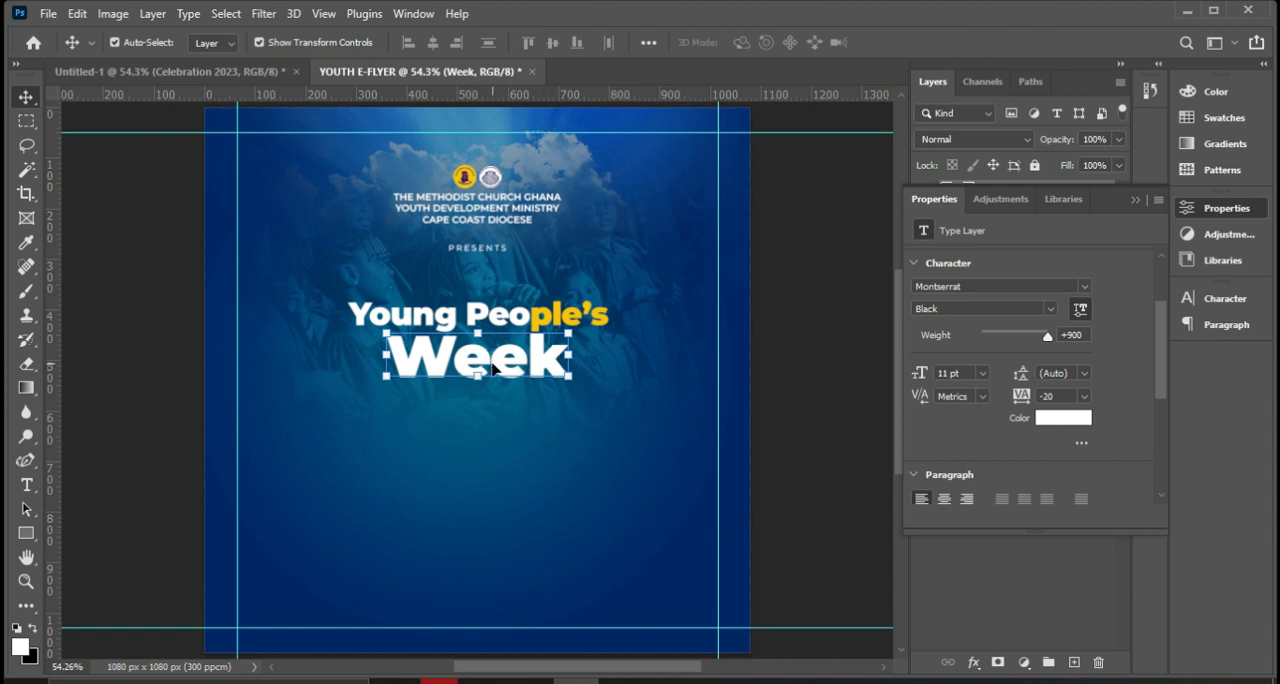
Centre the Week text horizontally on the canvas and clear the selection.
key("ctrl+t")
key("ctrl+a")
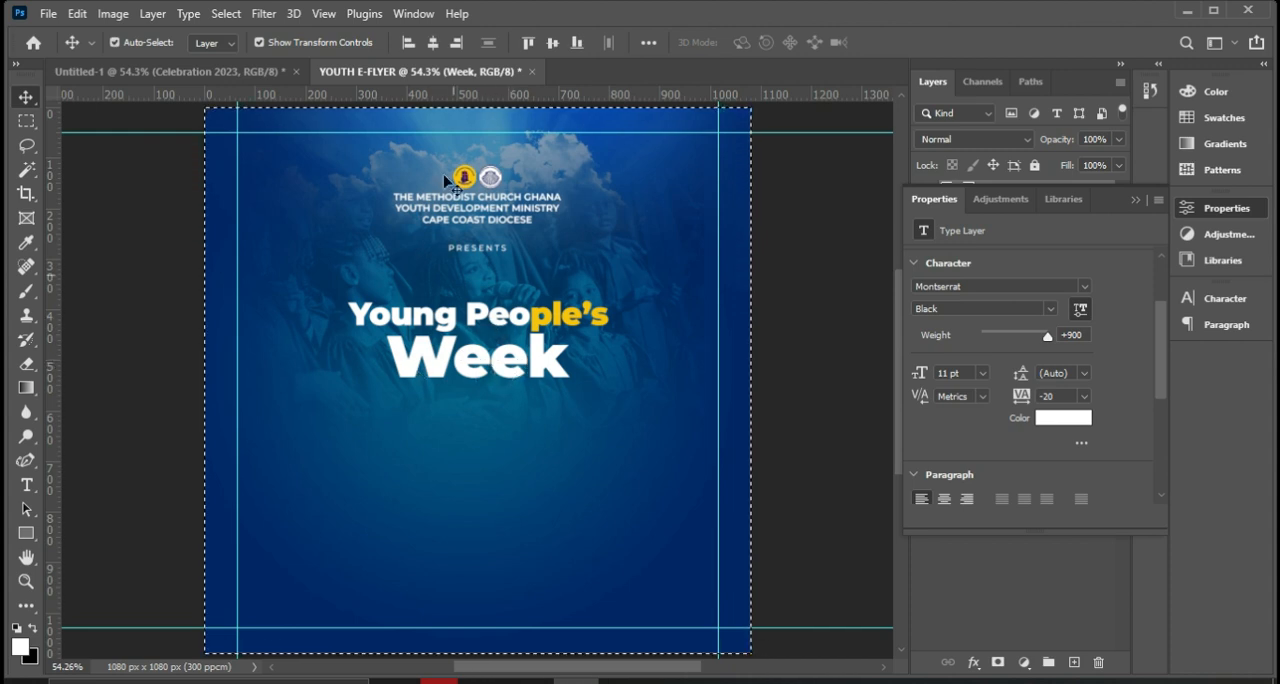
left_click(433, 43)
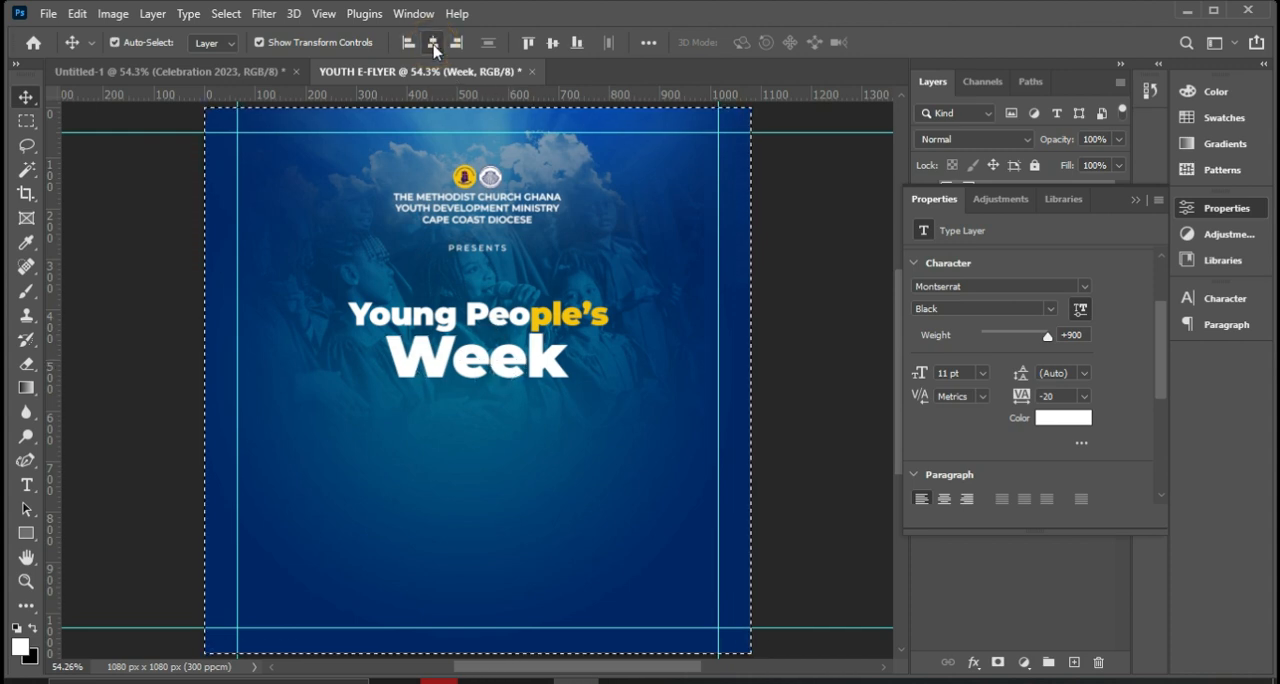
left_click(1135, 199)
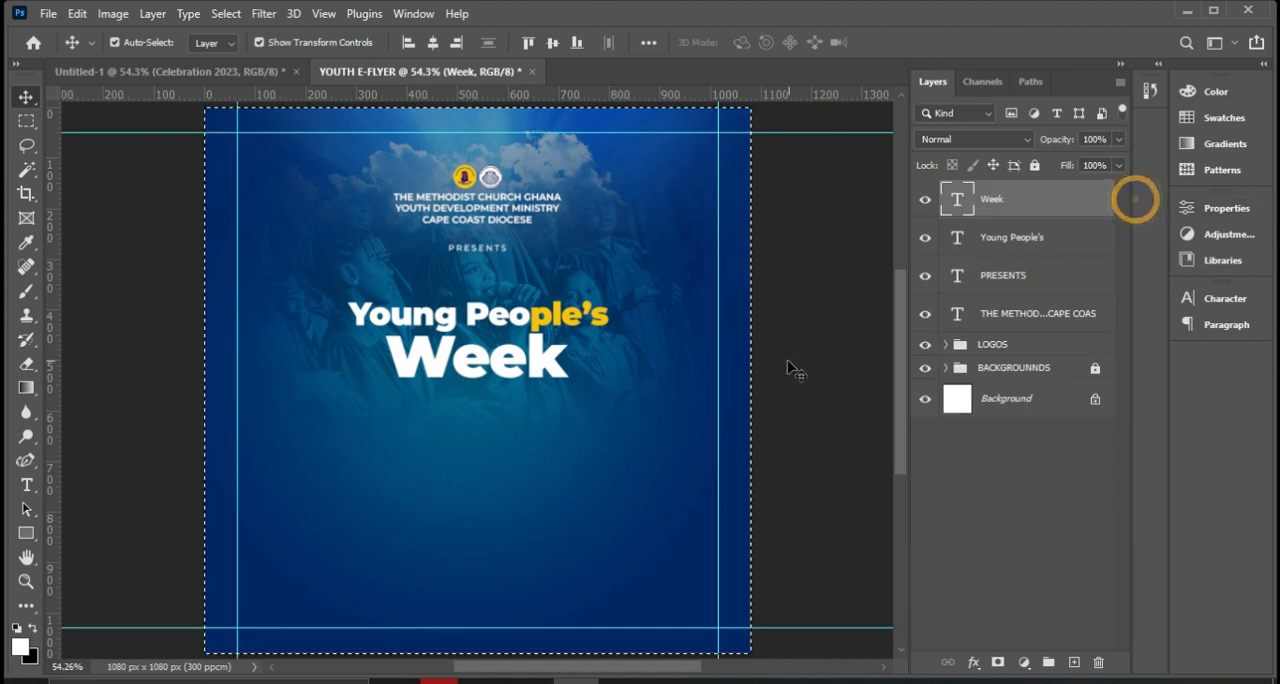
key("ctrl+d")
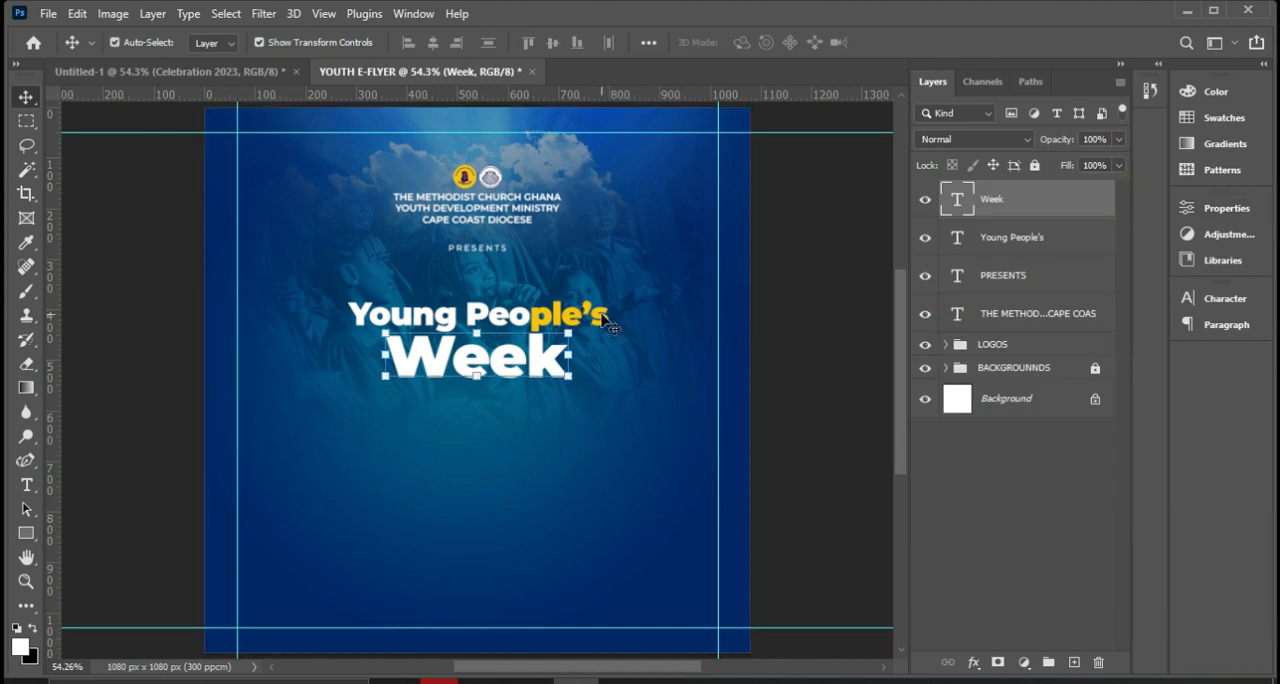
Centre the Young People's text horizontally on the canvas and clear the selection.
left_click(606, 322)
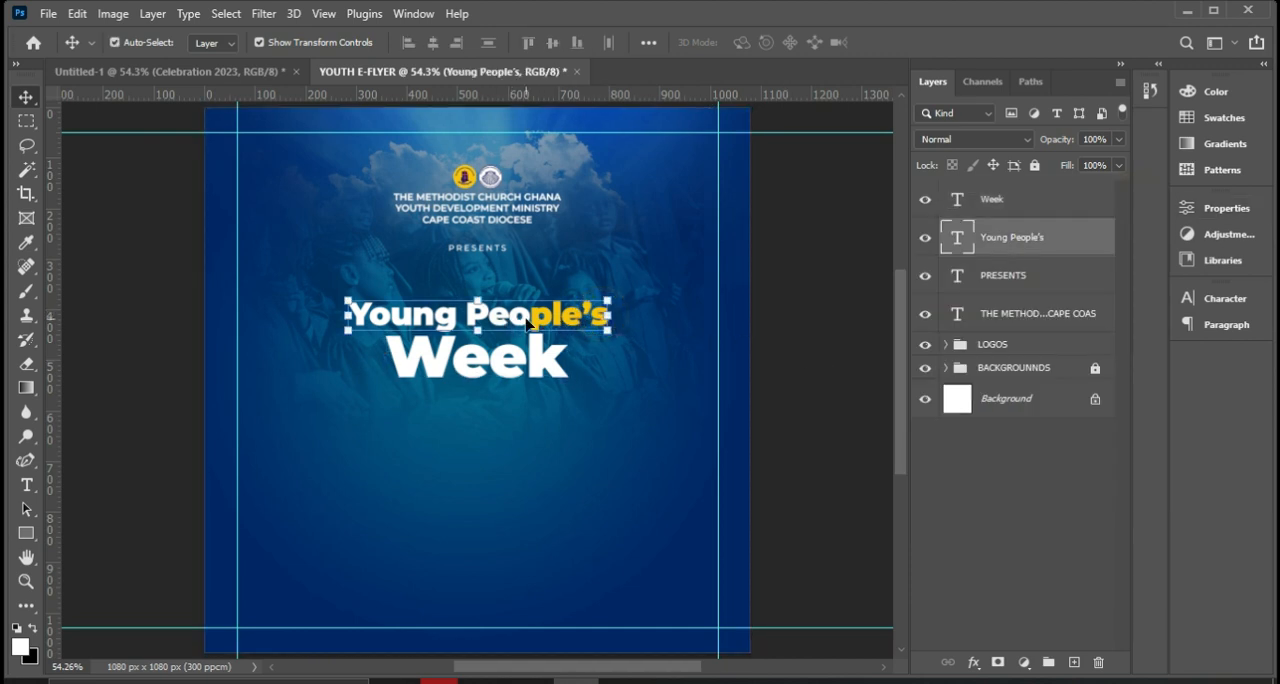
key("ctrl+a")
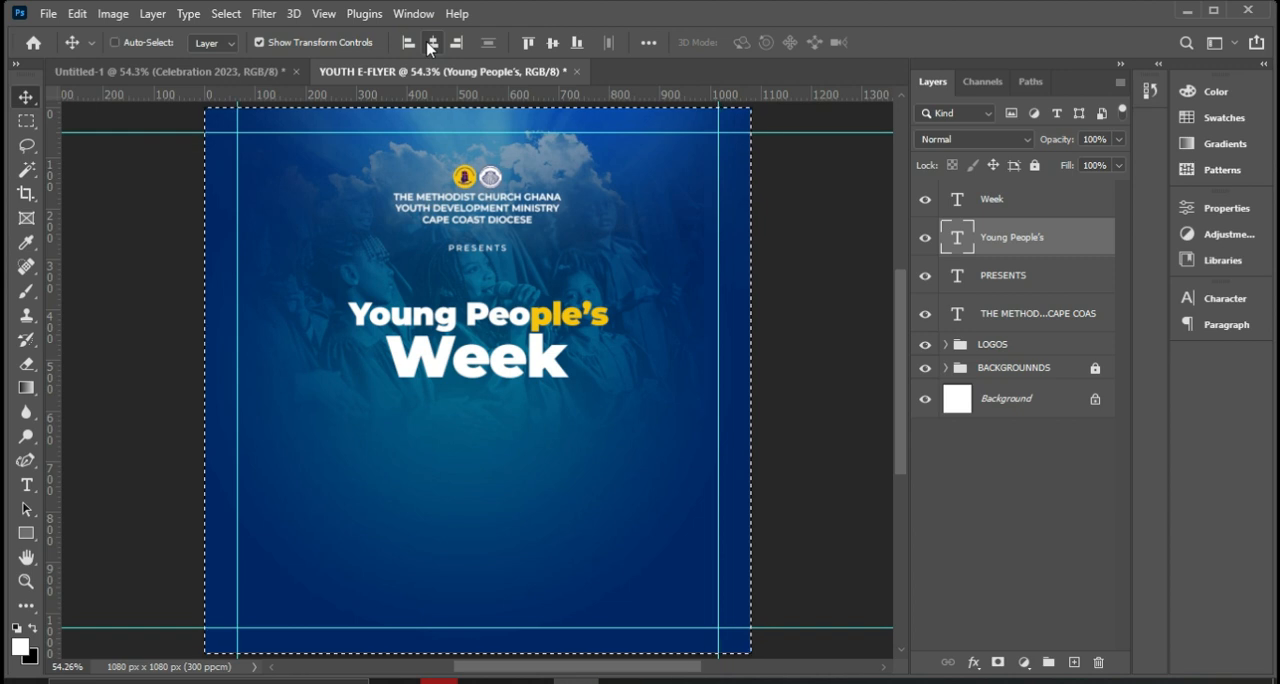
key("ctrl+d")
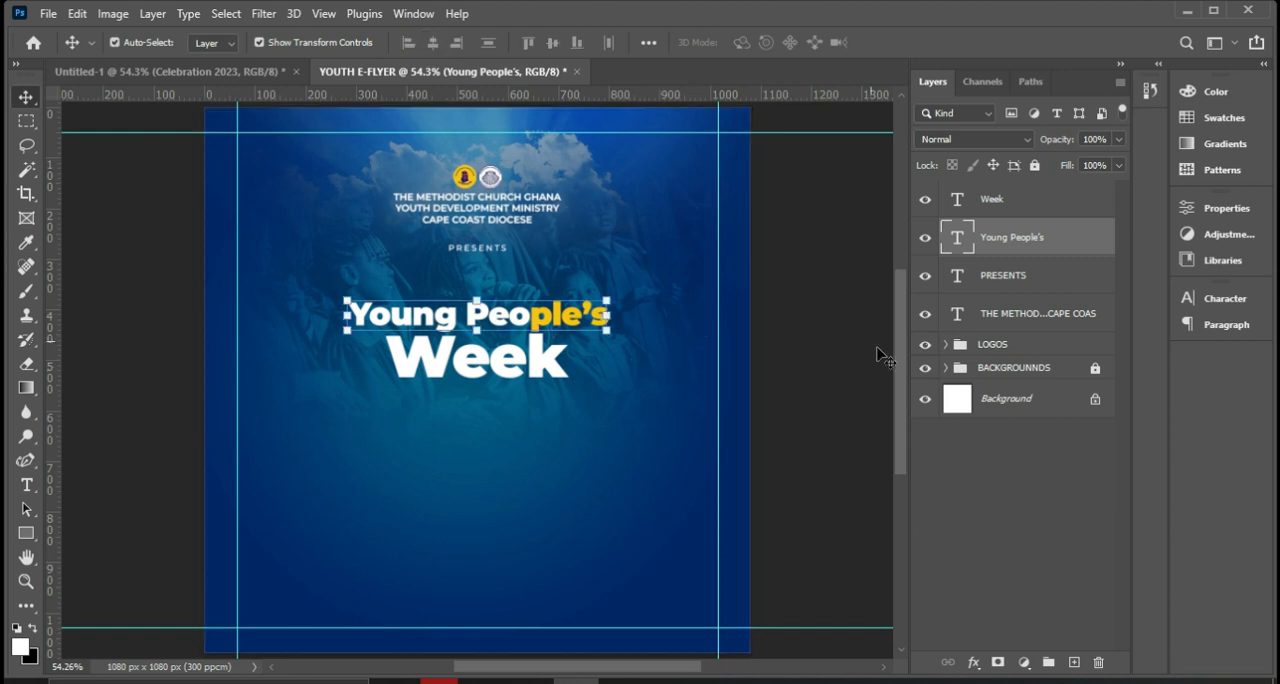
Check the reference flyer, and draw a rectangle about 523 x 82 px beneath Week, layered directly above the LOGOS group.
left_click(668, 681)
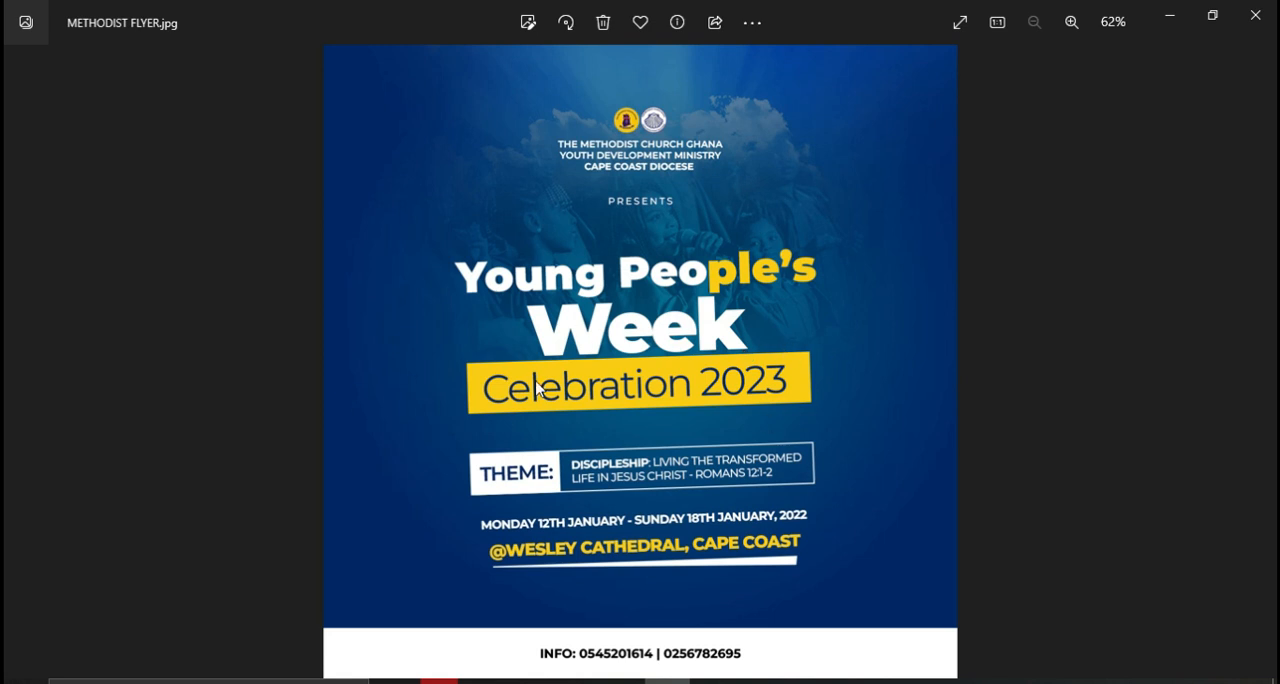
key("alt+Tab")
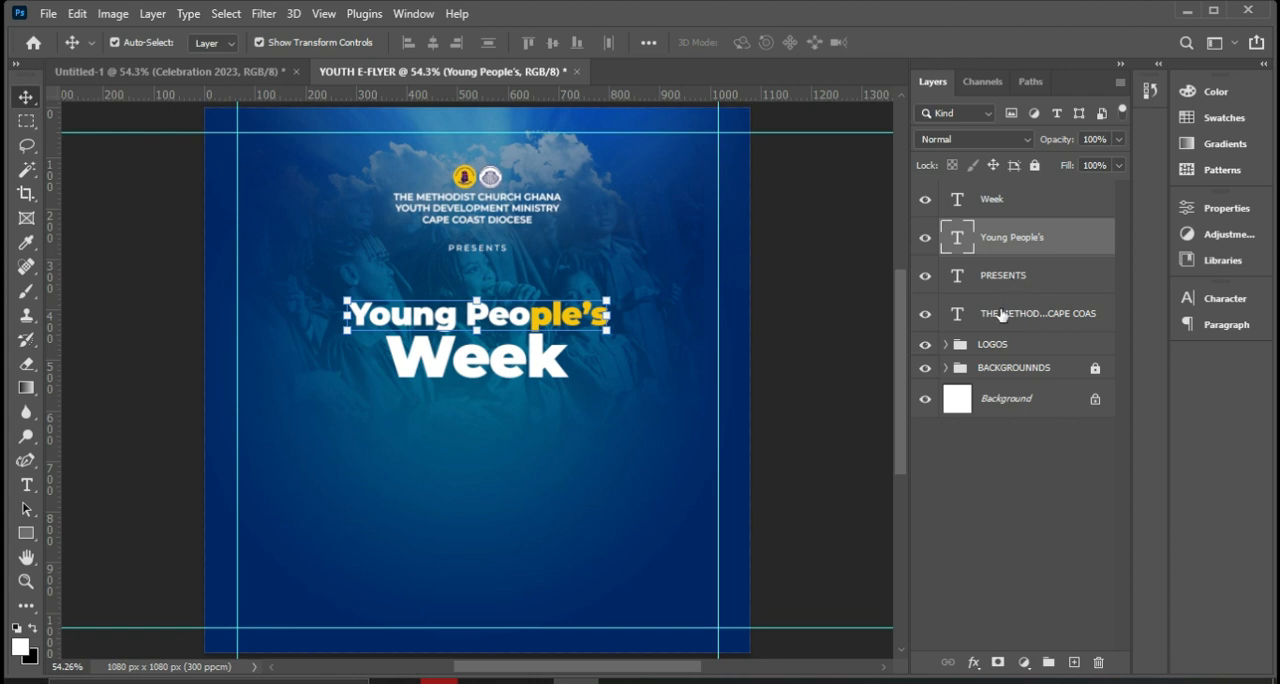
left_click(999, 343)
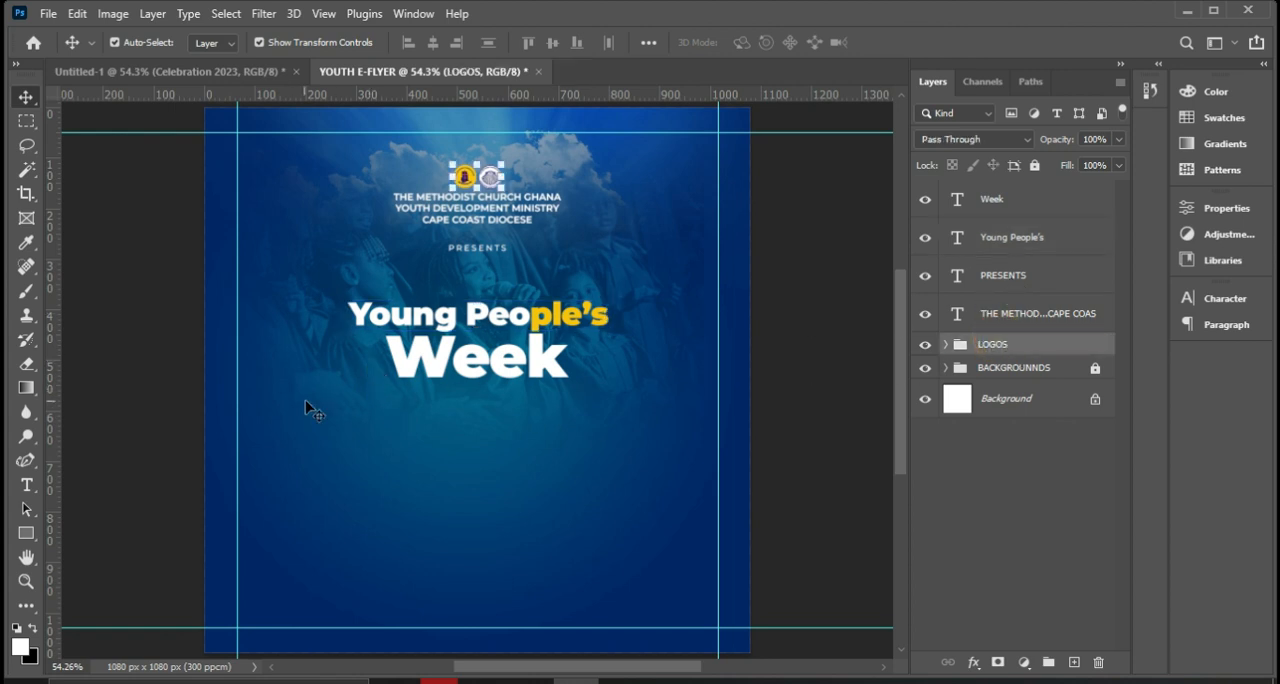
left_click(19, 532)
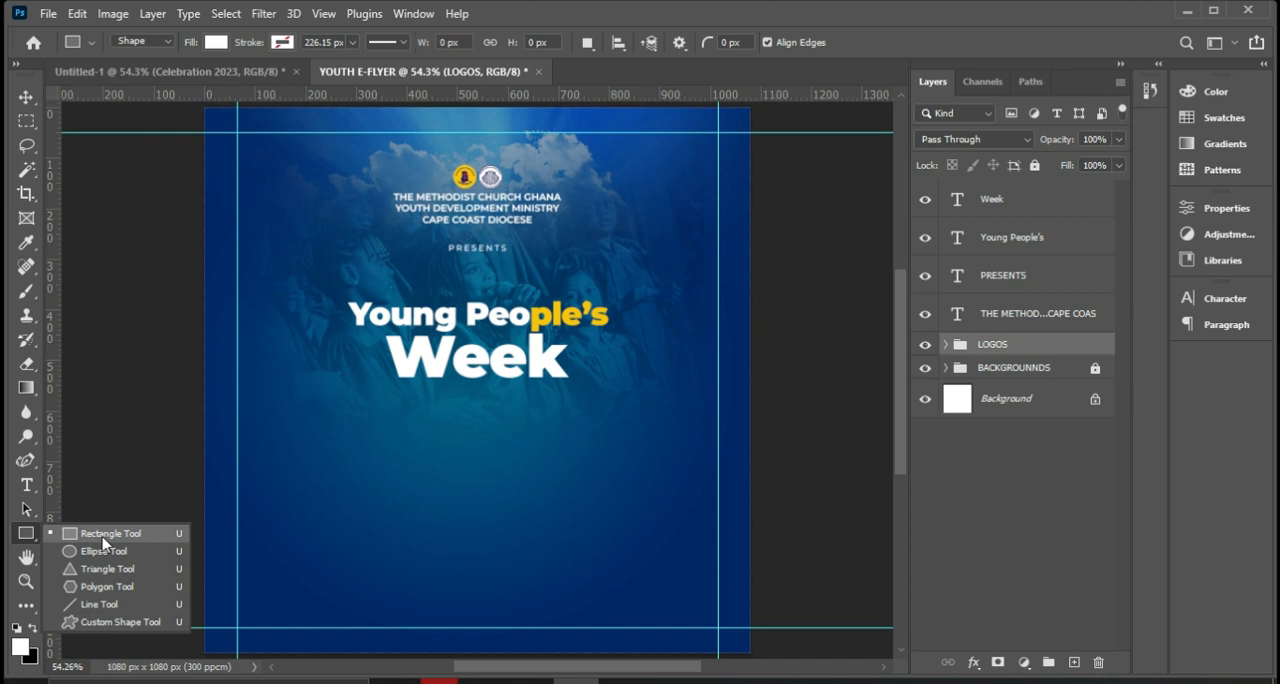
left_click(104, 535)
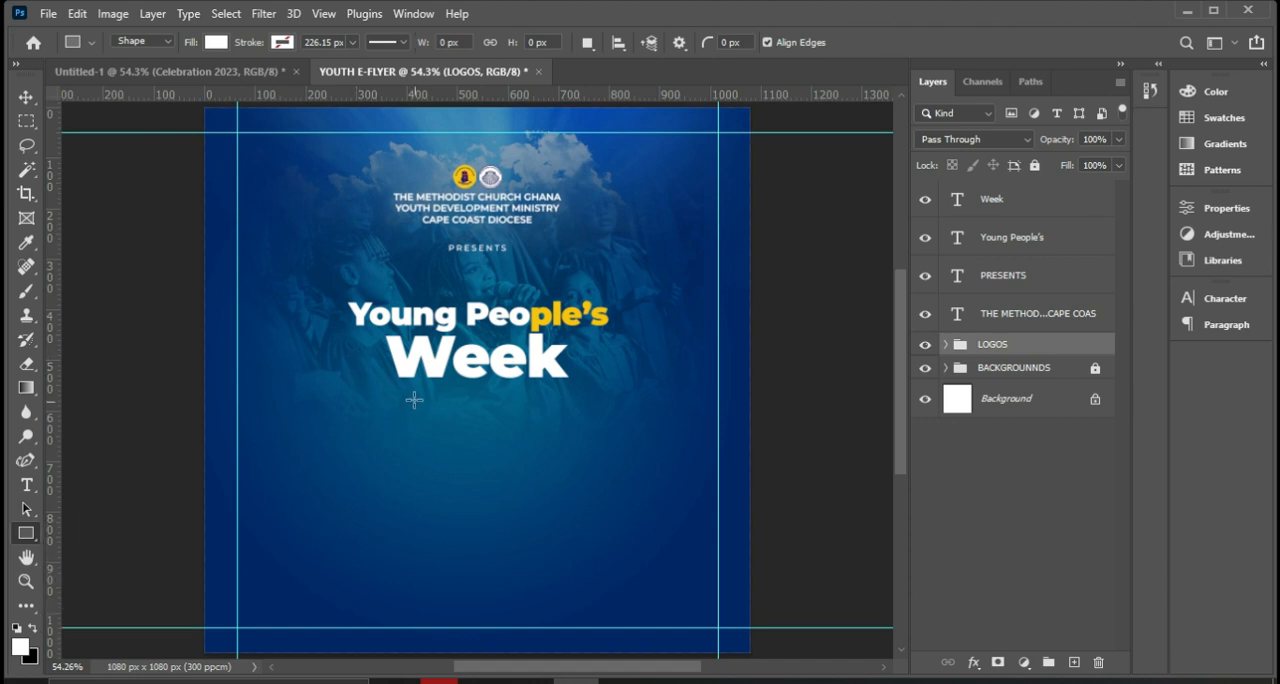
left_click_drag(358, 391, 611, 433)
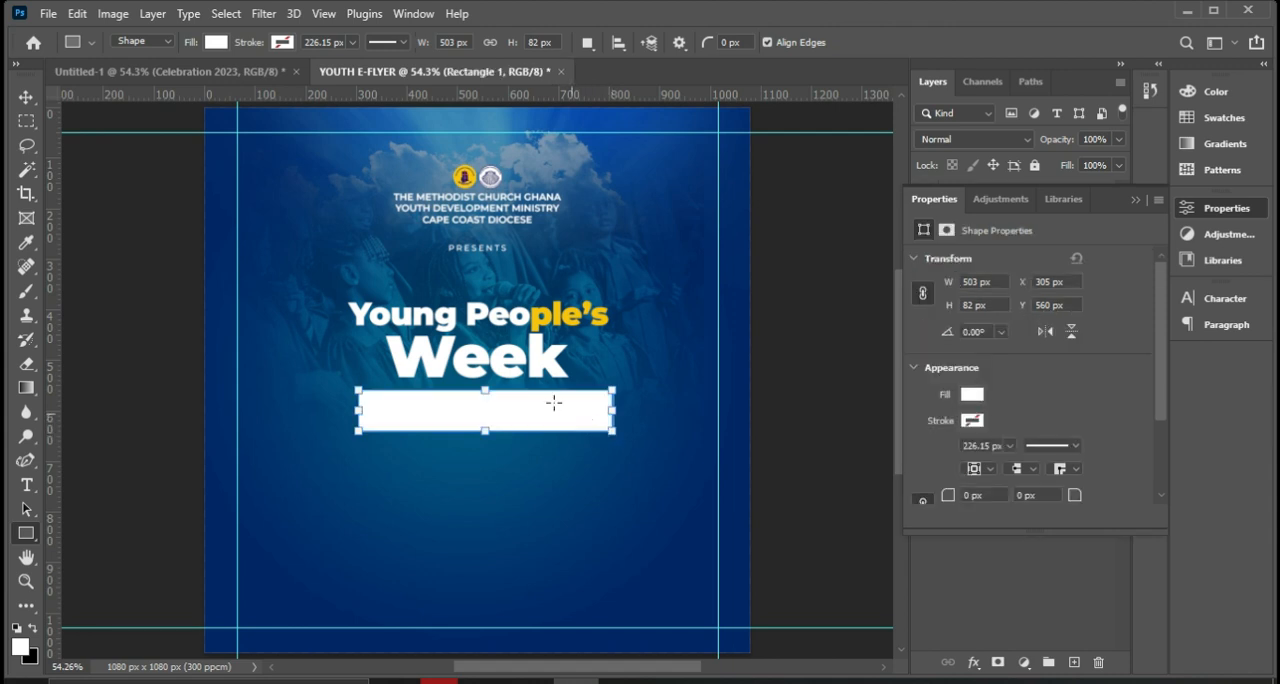
left_click_drag(356, 411, 349, 411)
Fill the rectangle beneath Week with the recently used yellow f8c300.
left_click(971, 396)
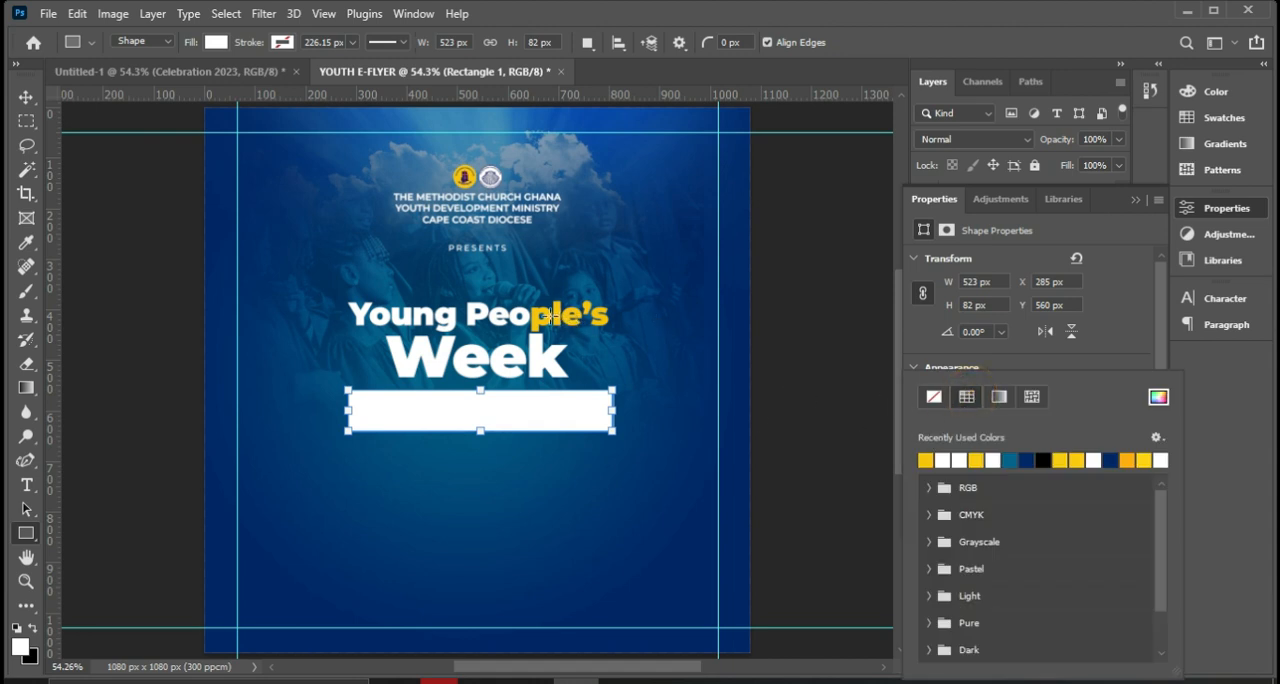
left_click(926, 459)
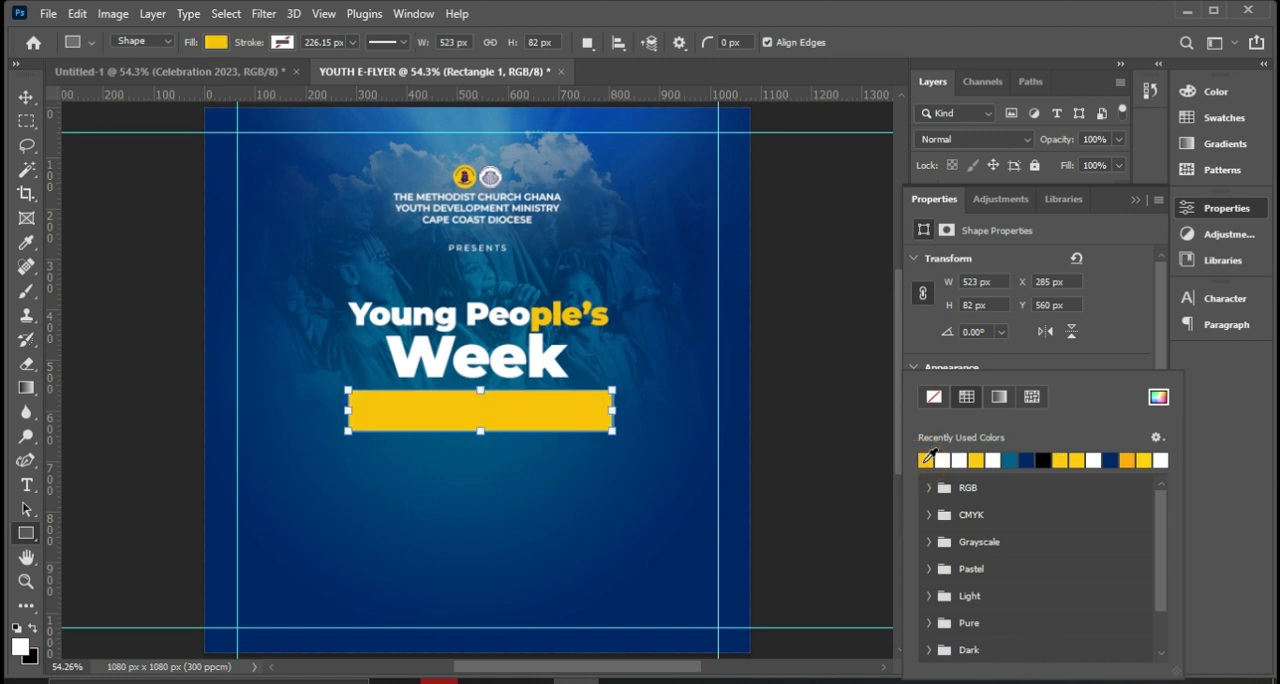
left_click(1158, 398)
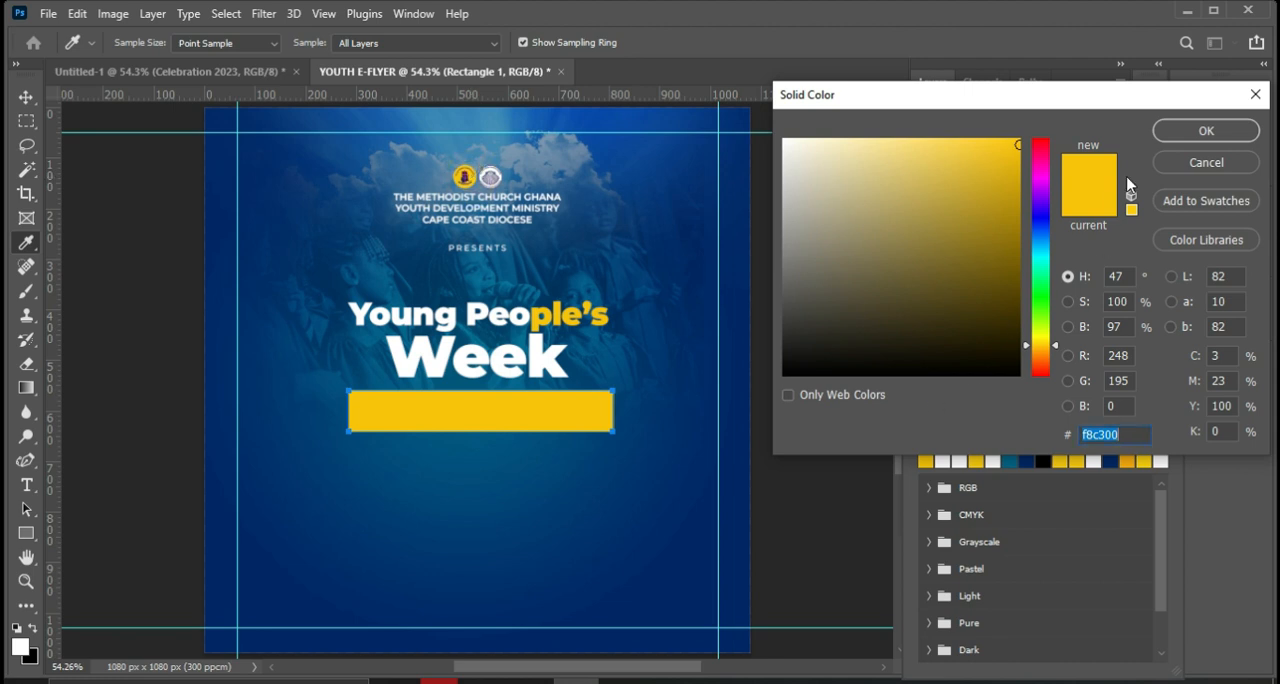
left_click(1183, 134)
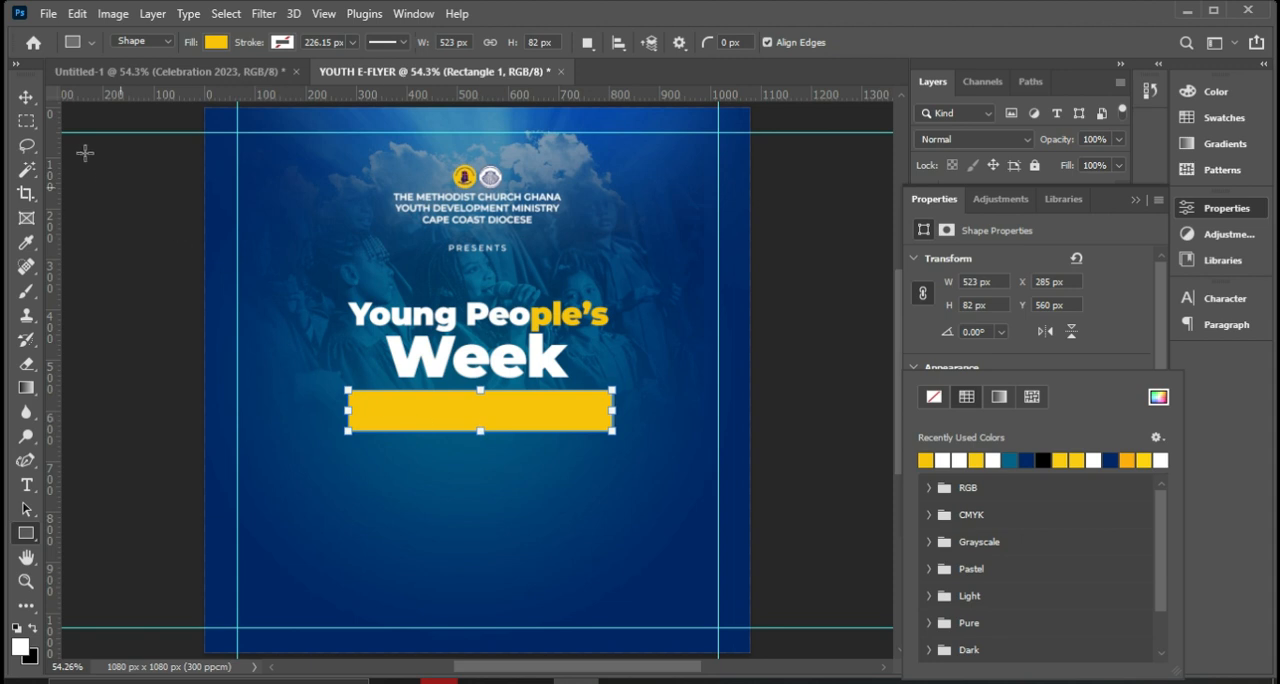
Duplicate the Week text and place the copy over the yellow rectangle.
left_click(27, 97)
left_click(27, 97)
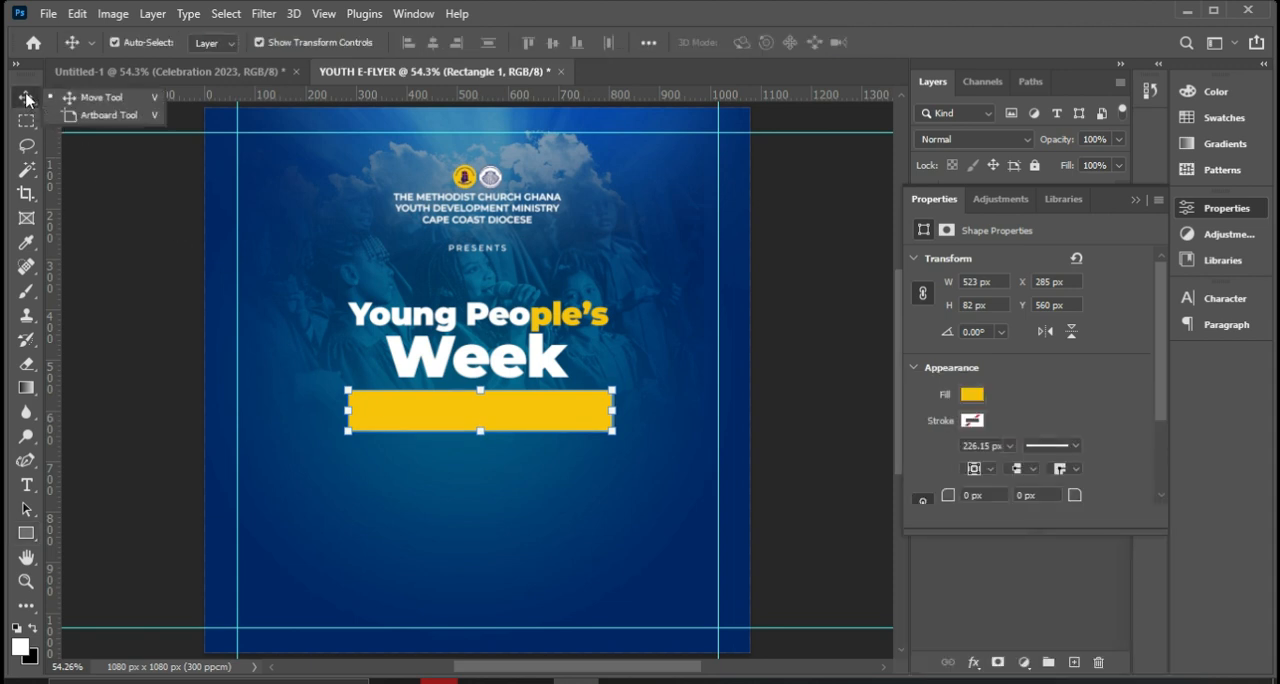
left_click(110, 100)
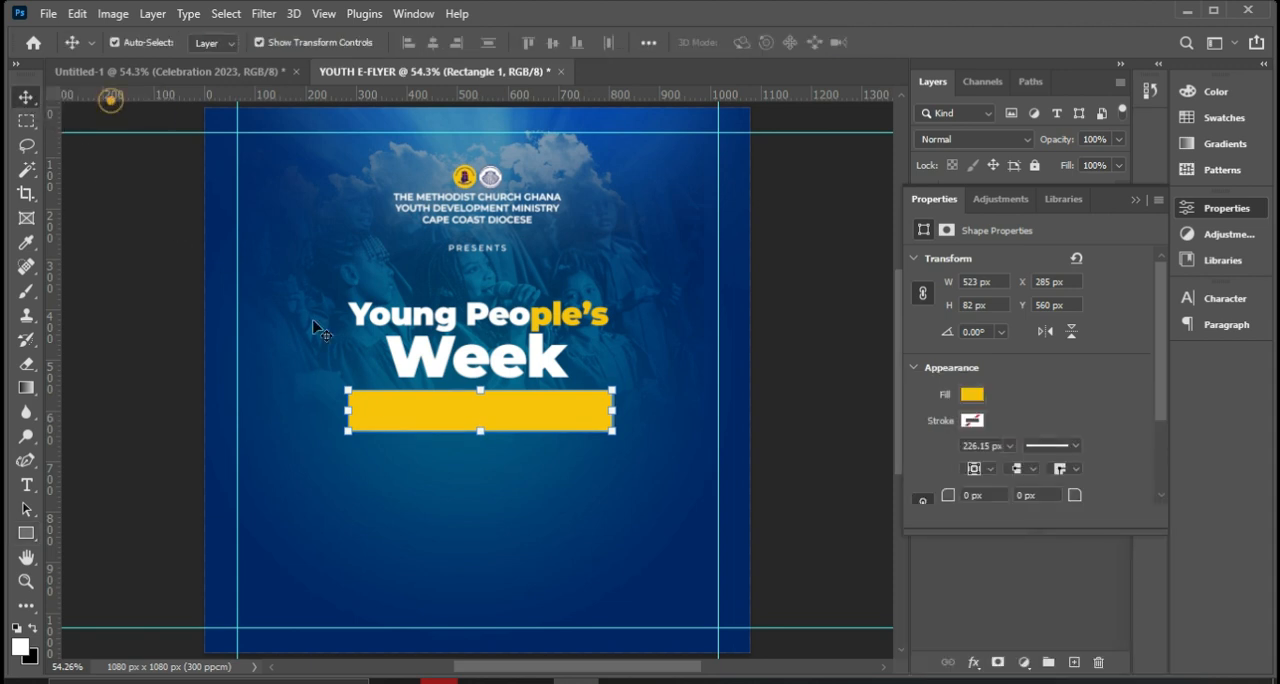
left_click(512, 365)
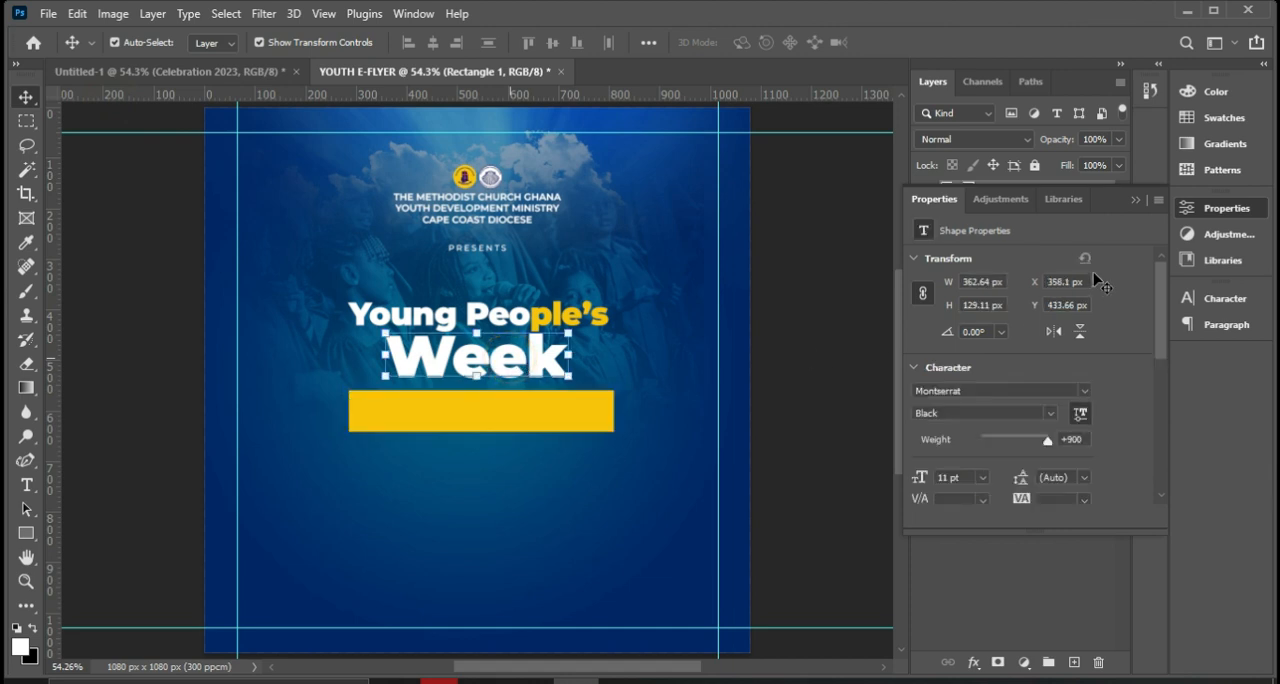
left_click(1135, 200)
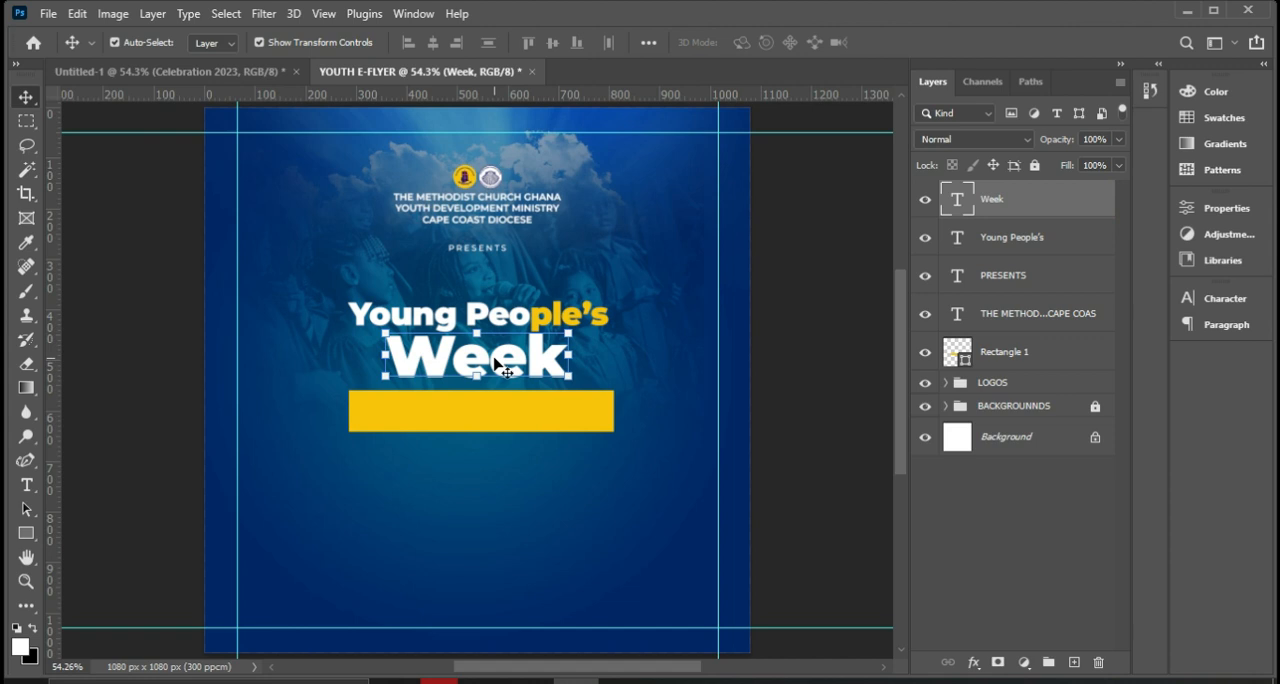
key("ctrl+j")
left_click_drag(502, 381, 510, 420)
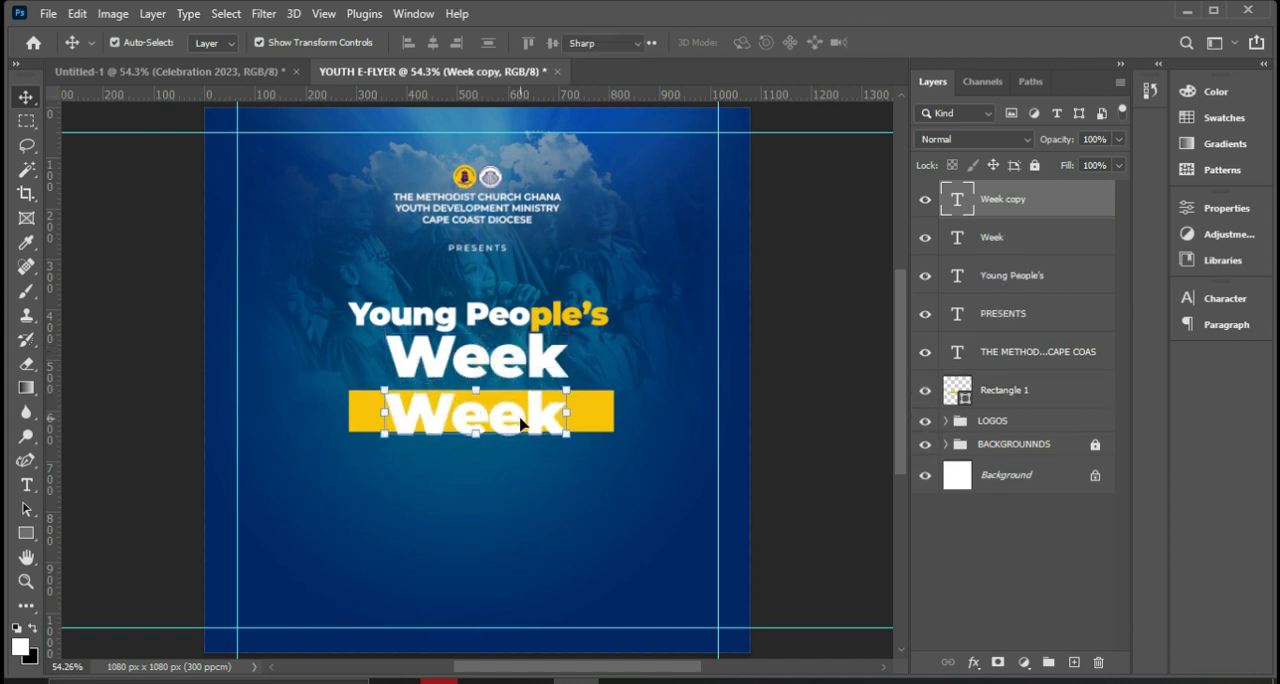
Replace the wording of the Week copy on the yellow rectangle with Celebration 2023.
double_click(520, 424)
left_click(519, 416)
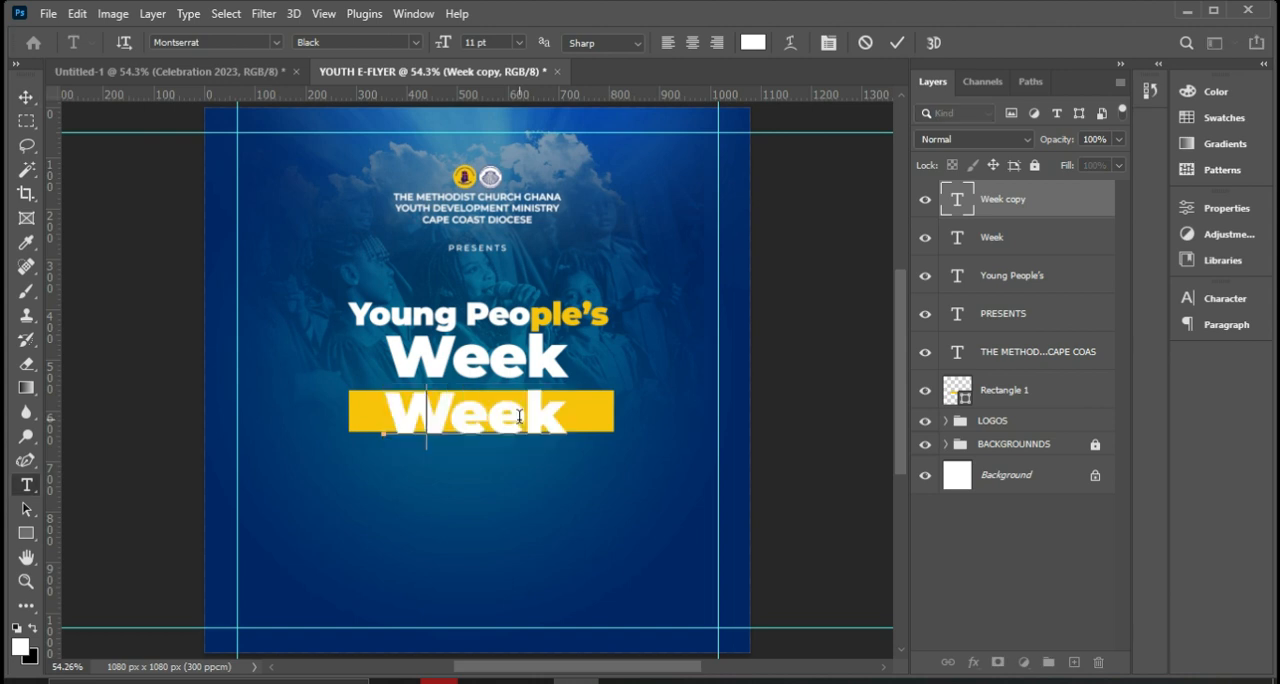
key("ctrl+a")
type("Celebra")
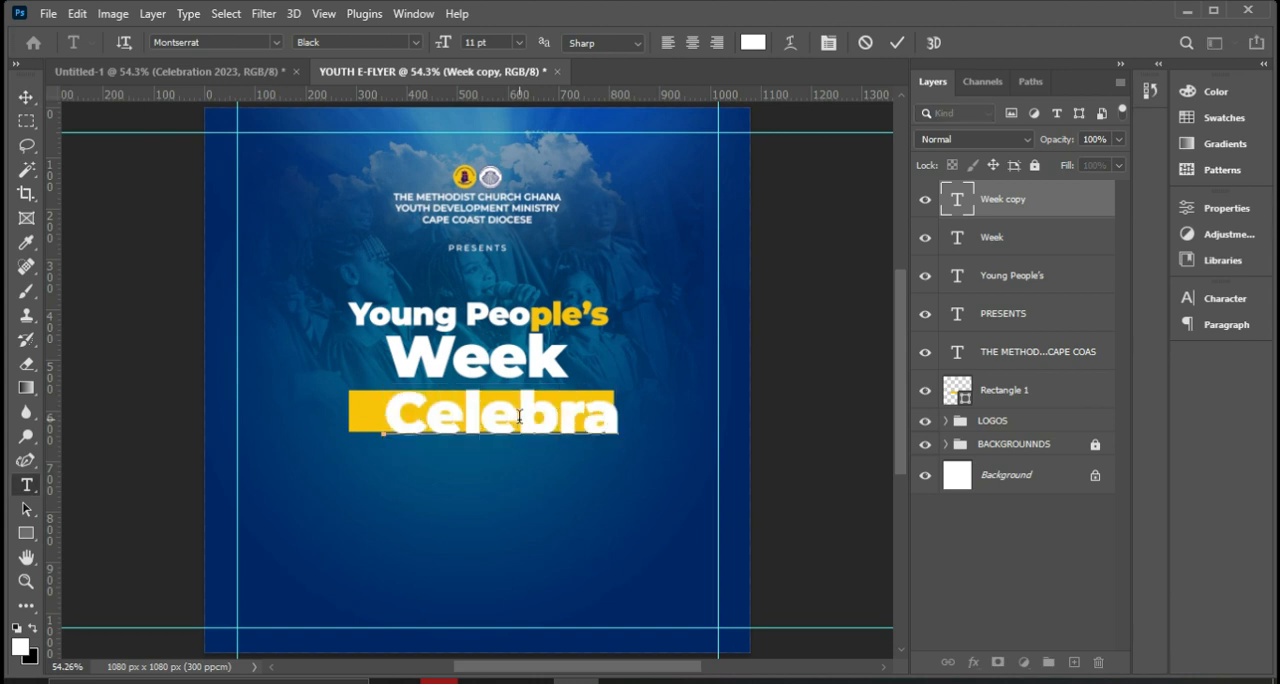
type("tion")
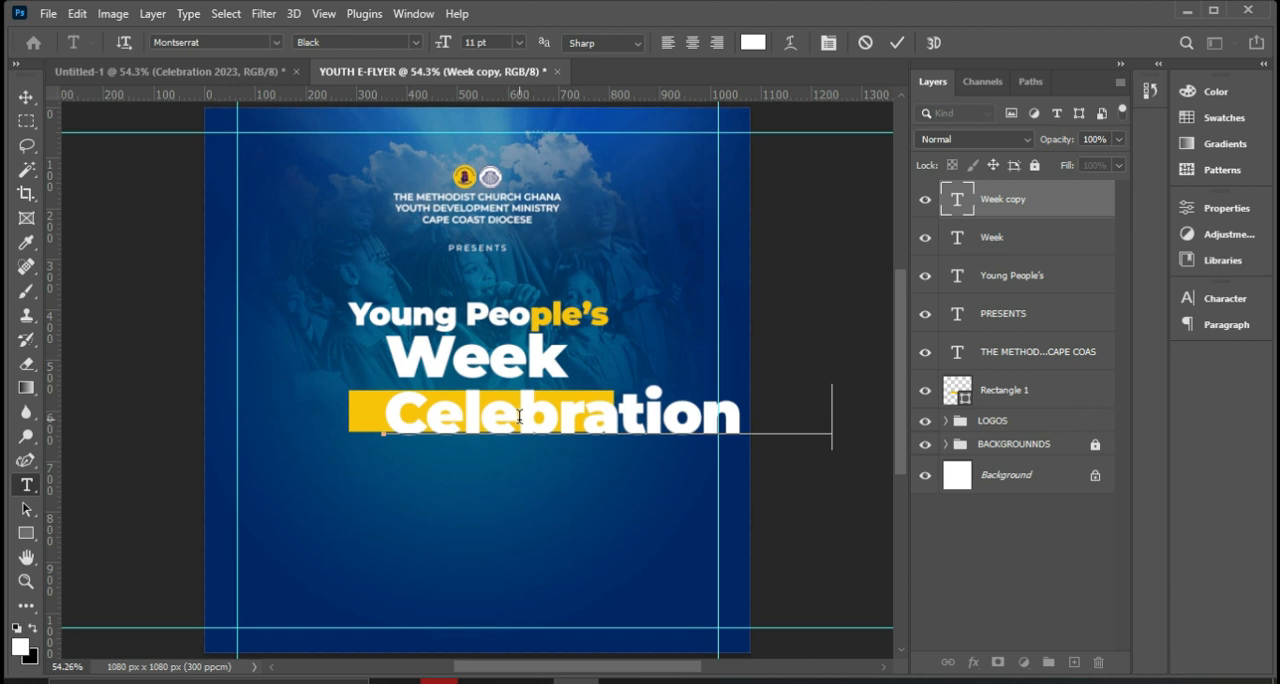
left_click(896, 42)
key("v")
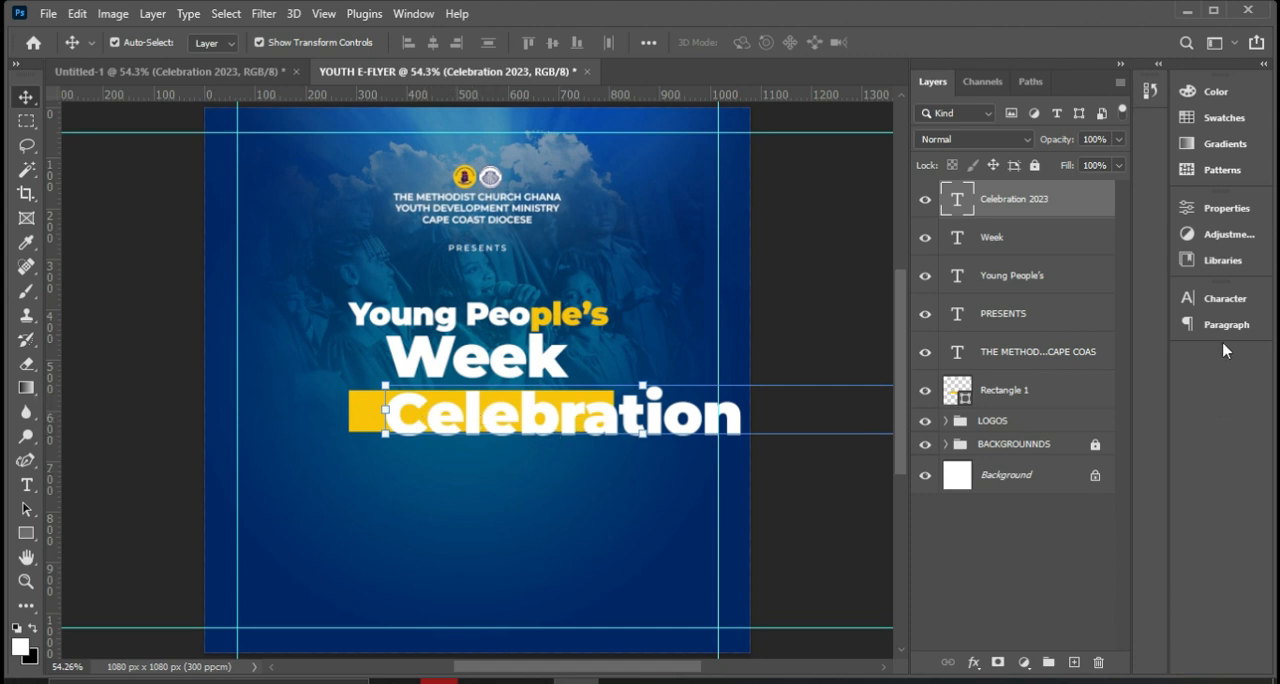
Set the Celebration 2023 text to SemiBold at 6 pt and move it onto the yellow rectangle.
left_click(1222, 207)
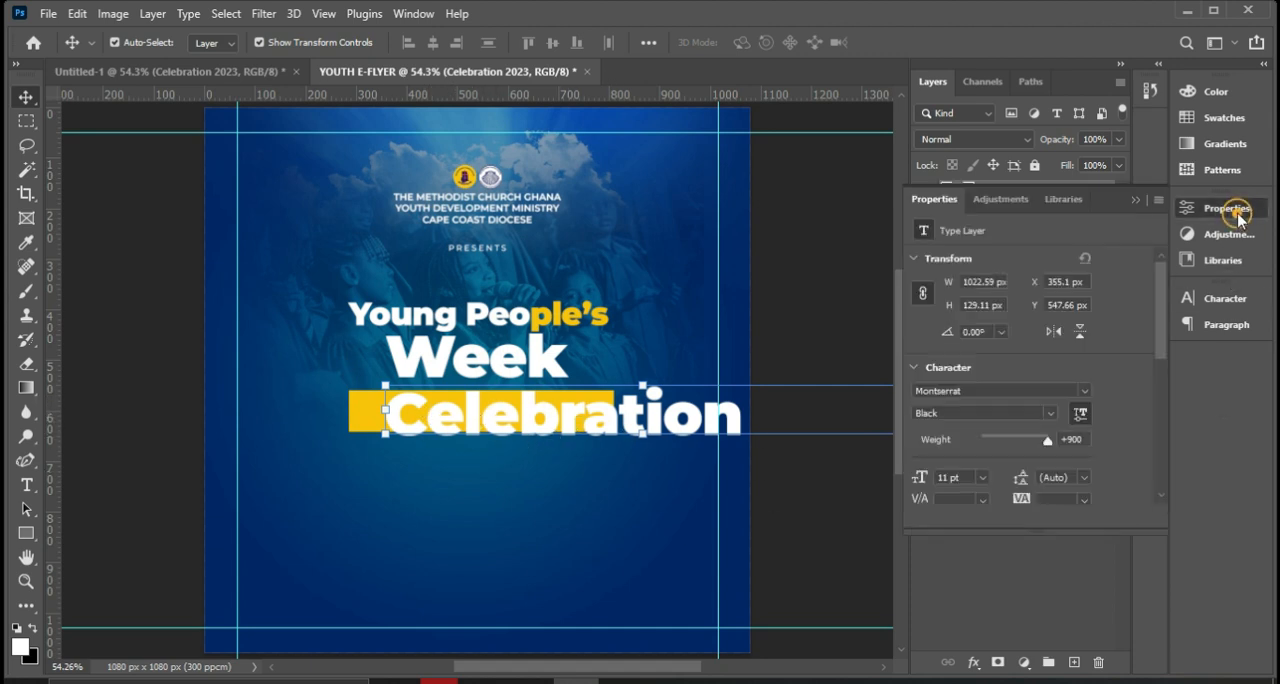
left_click(1057, 415)
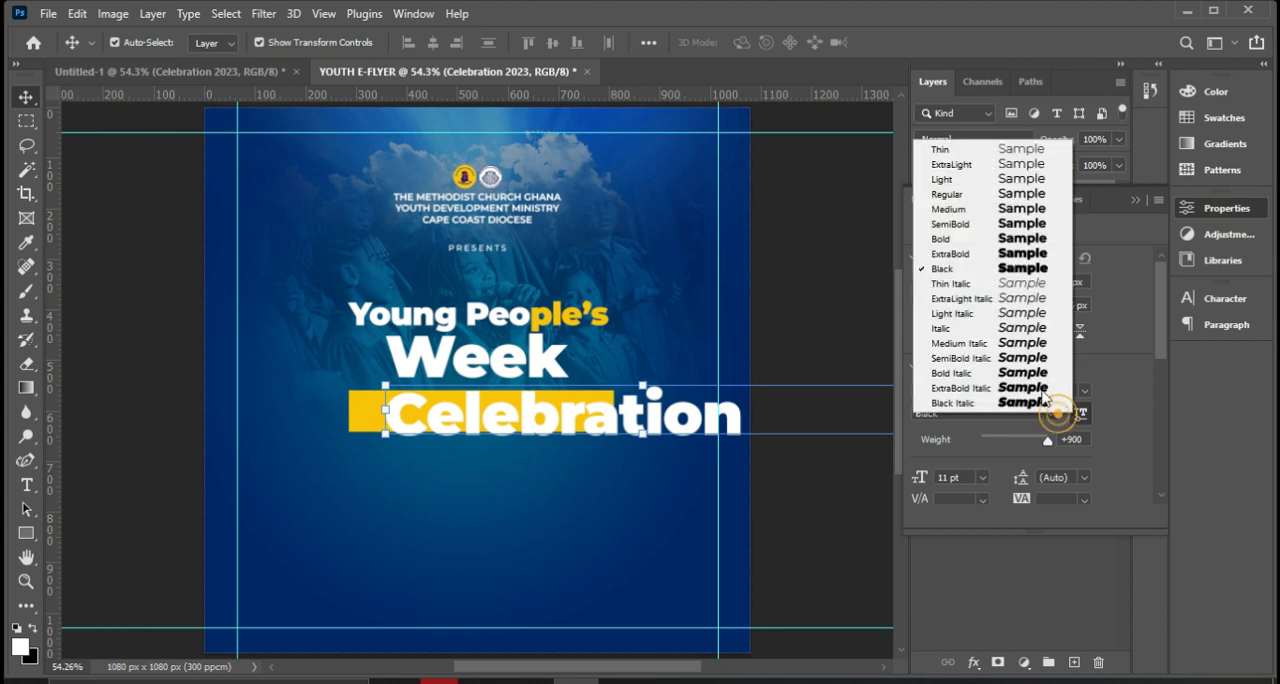
left_click(1005, 225)
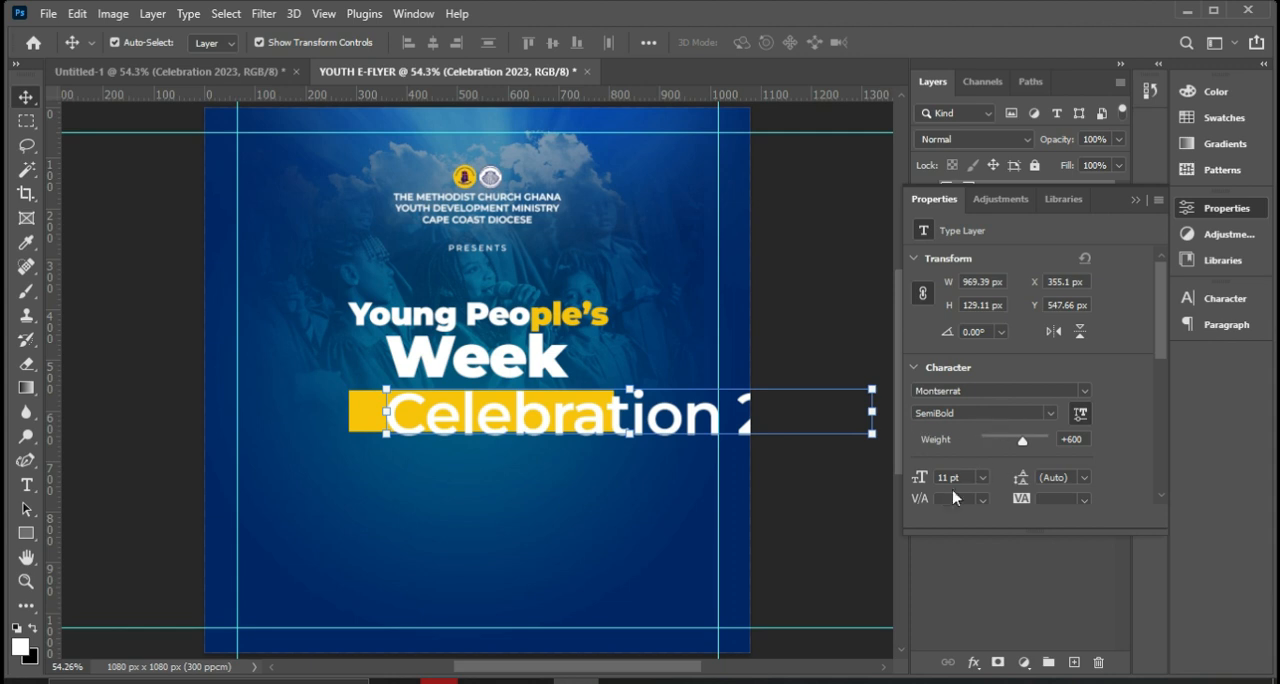
left_click(982, 478)
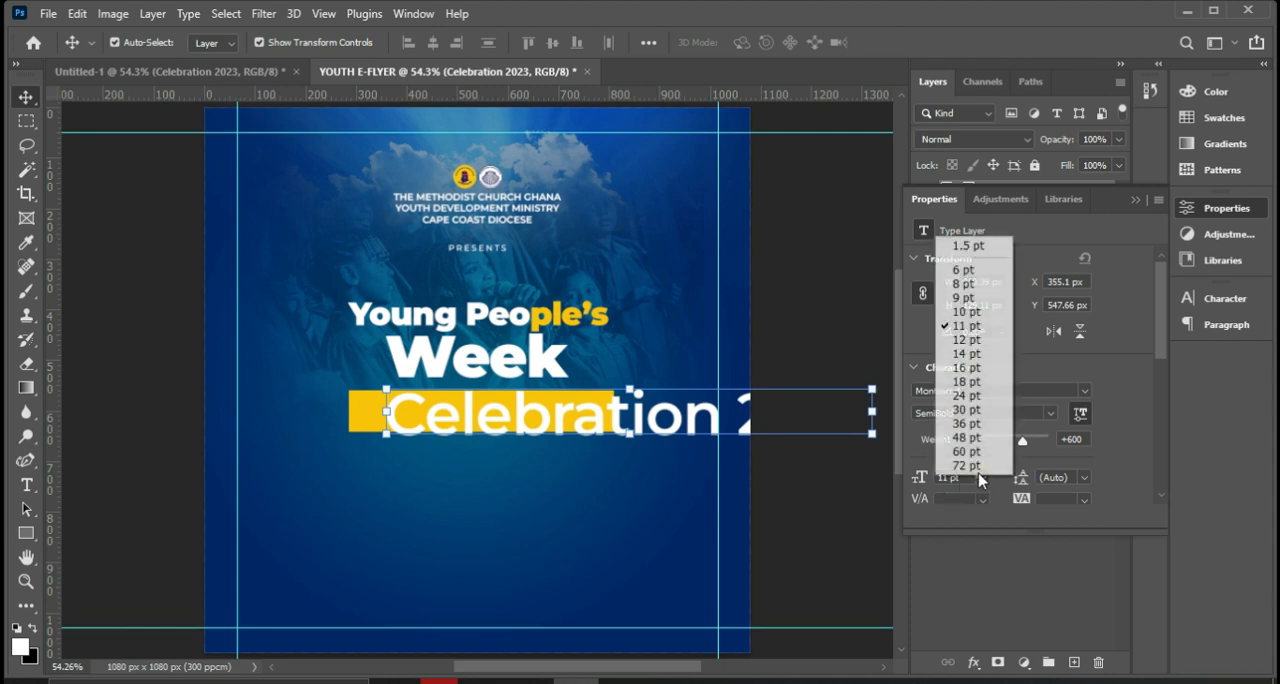
left_click(958, 268)
left_click_drag(604, 430, 567, 418)
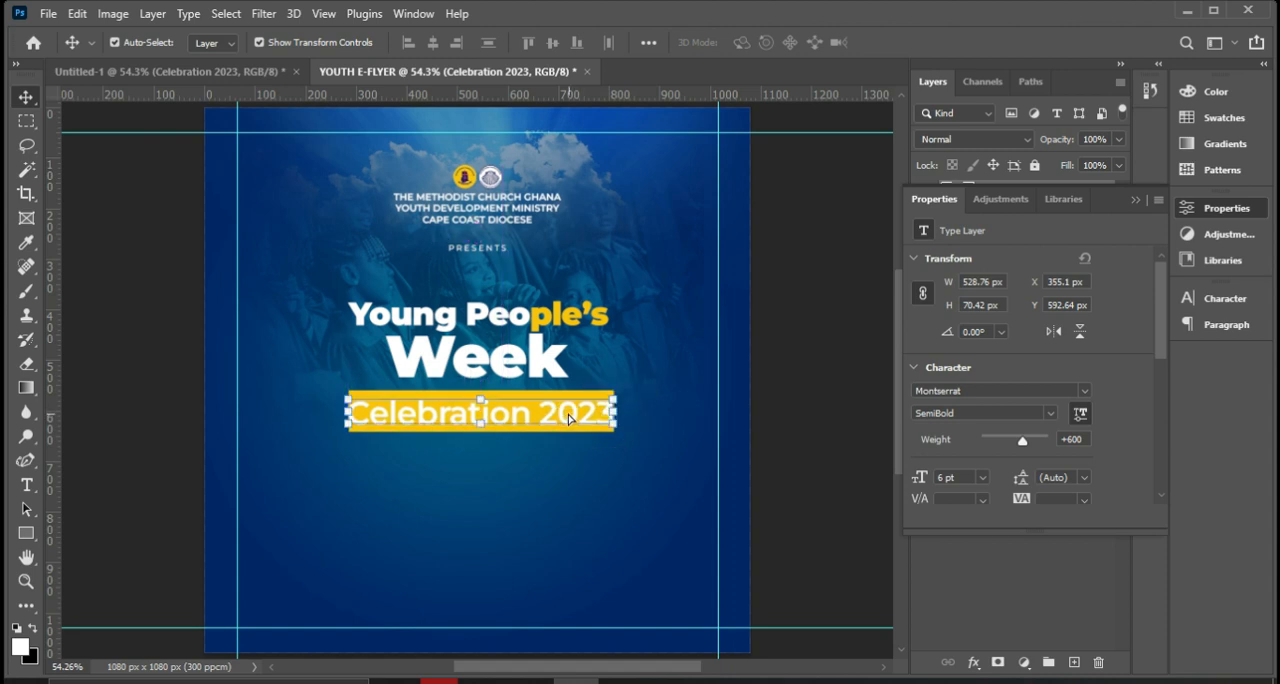
Change the Celebration 2023 text to Regular at 5.5 pt and position it centrally within the yellow rectangle.
left_click(1045, 414)
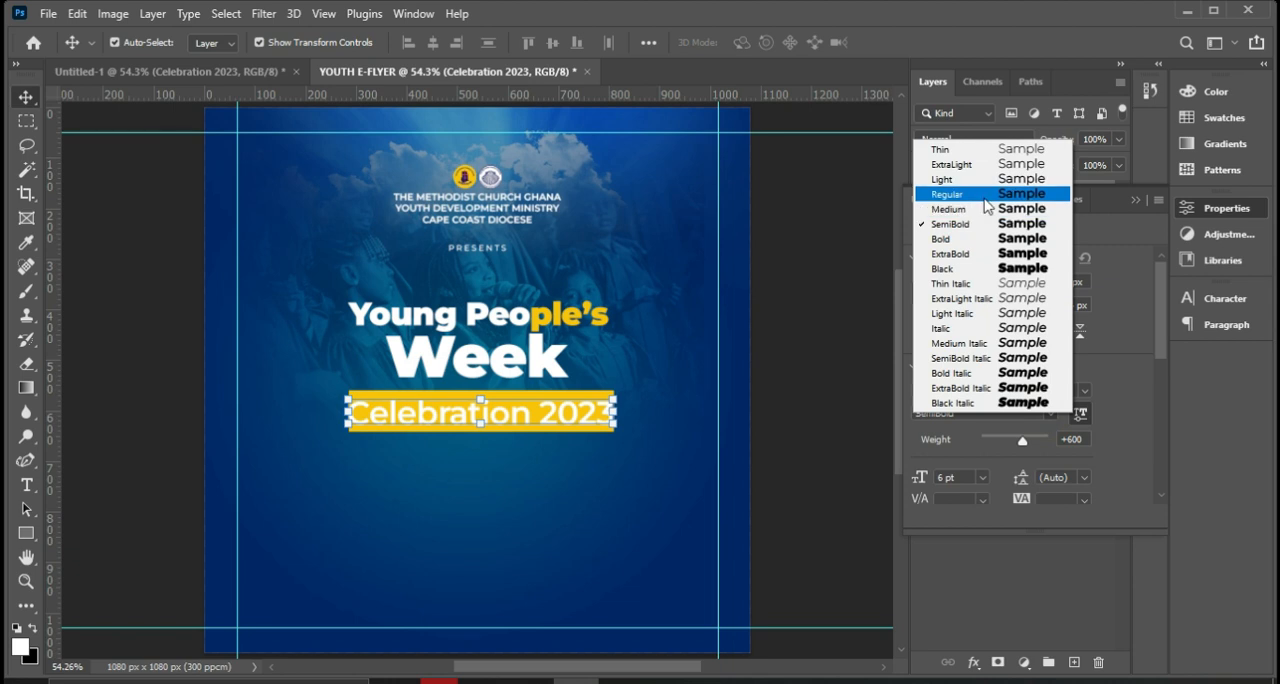
left_click(988, 196)
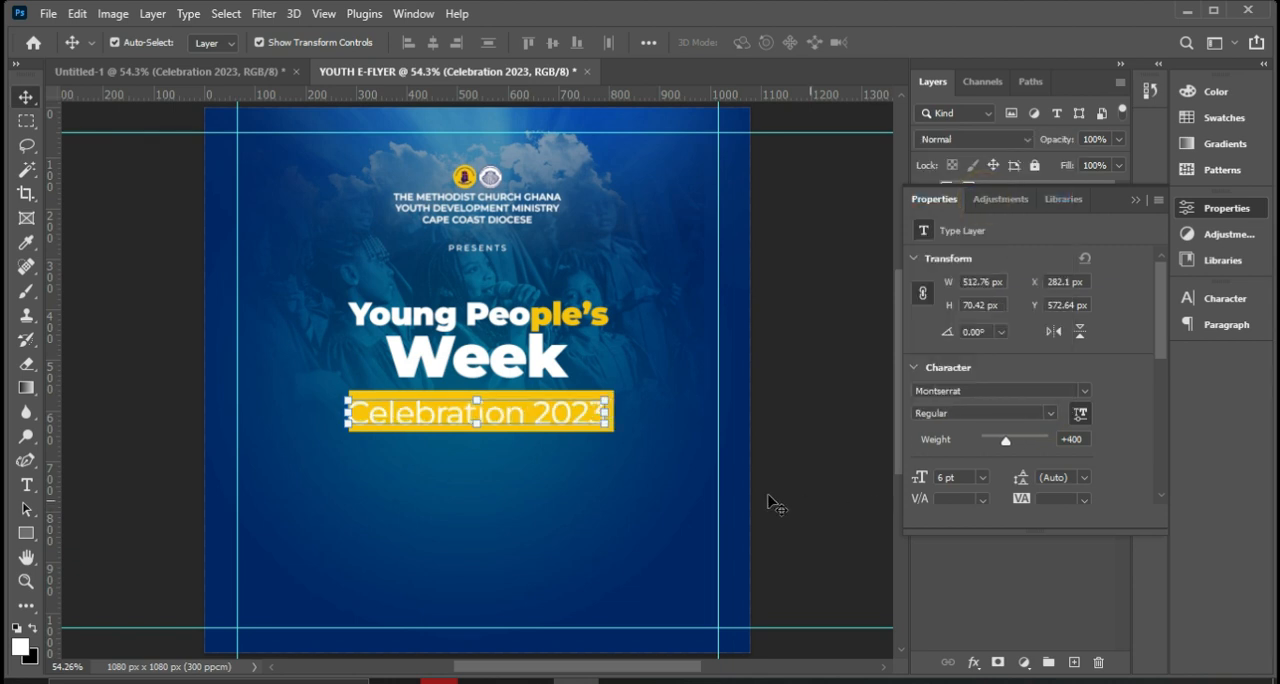
left_click_drag(550, 420, 567, 420)
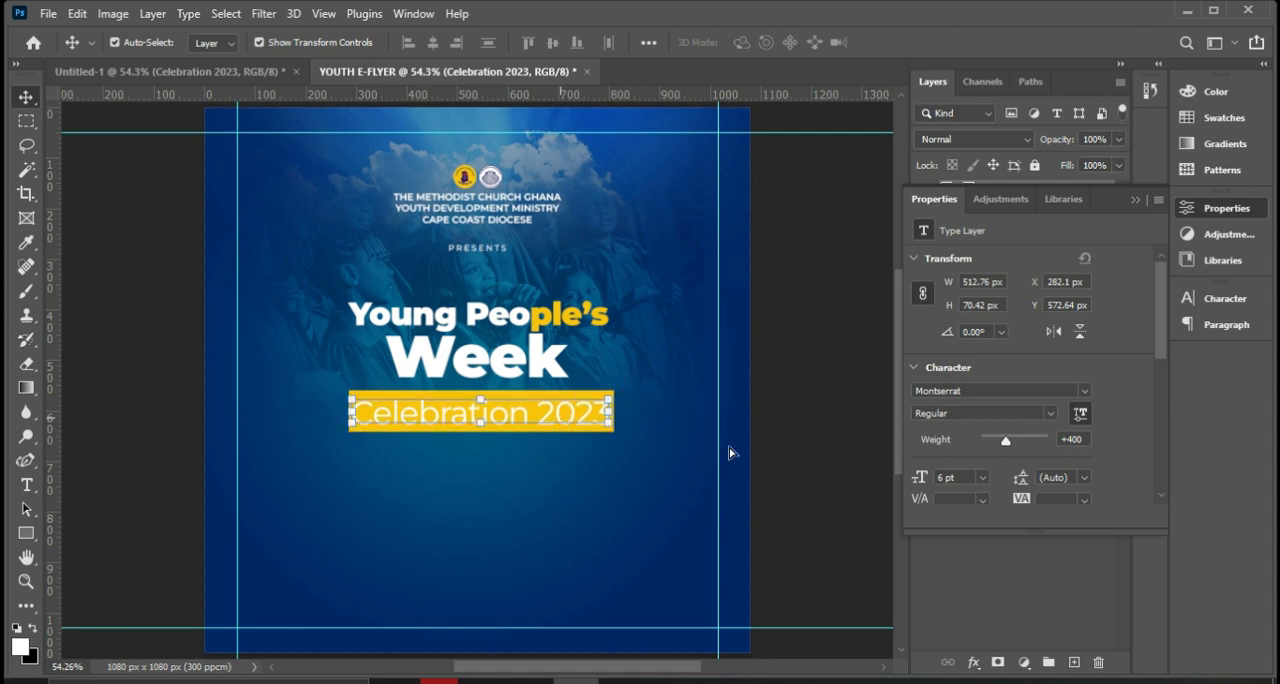
left_click(962, 476)
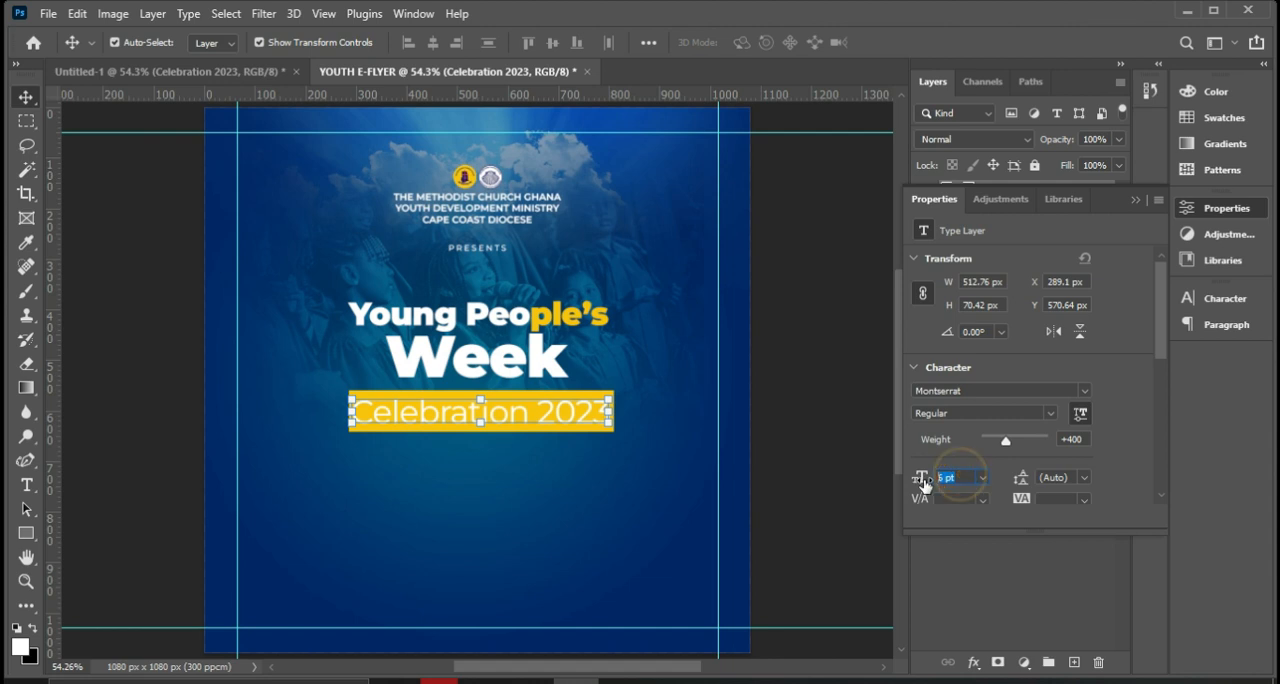
type("5.5")
key("Return")
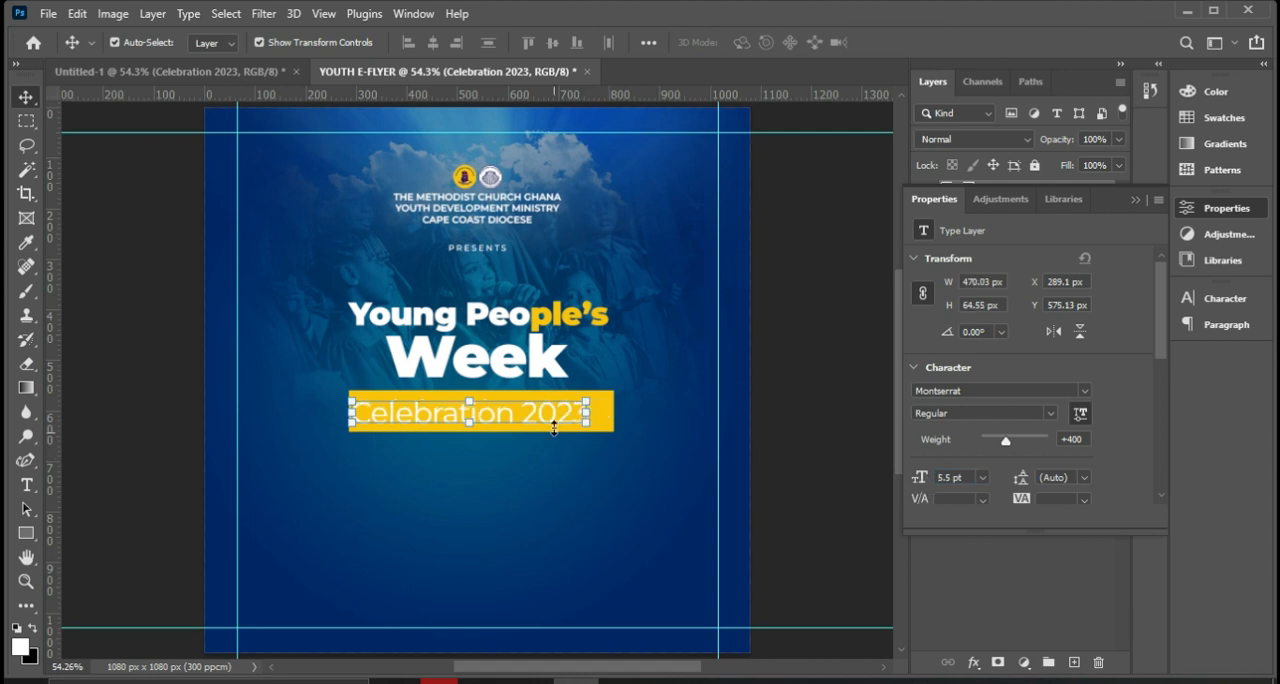
left_click_drag(553, 416, 558, 416)
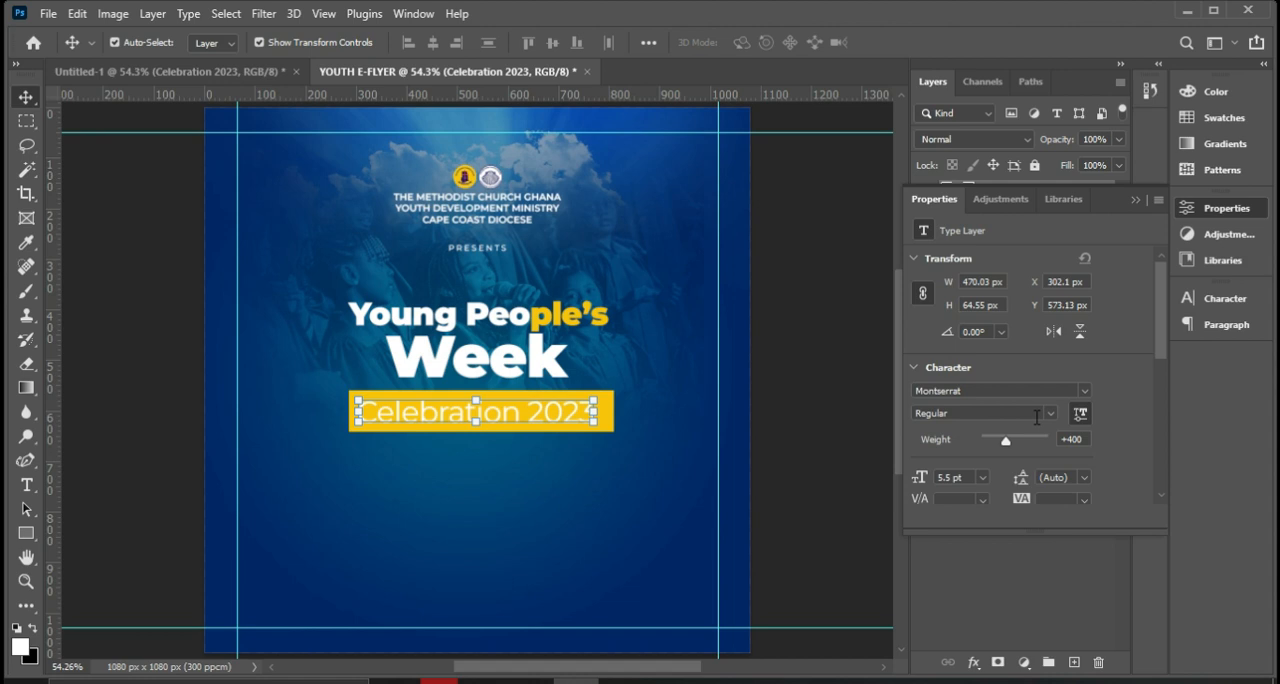
Recolor the Celebration 2023 text dark blue, sampling the flyer background and darkening it to #02235b.
scroll(1005, 458, "down", 3)
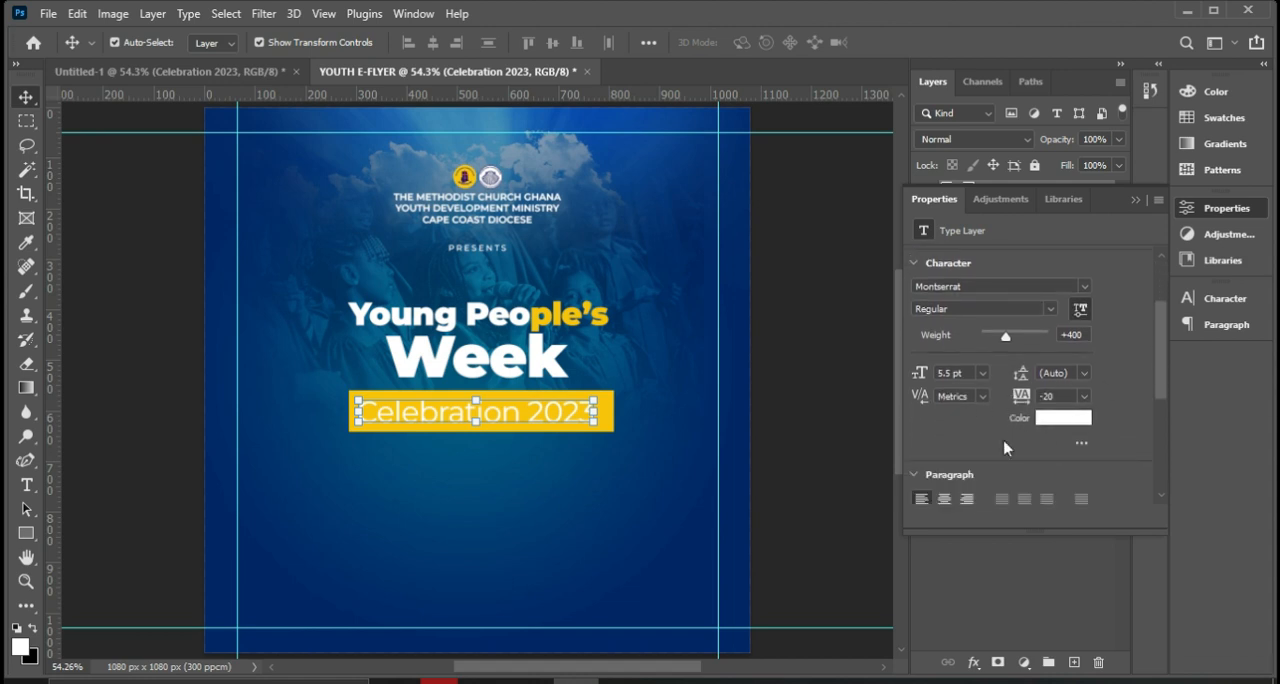
left_click(1059, 418)
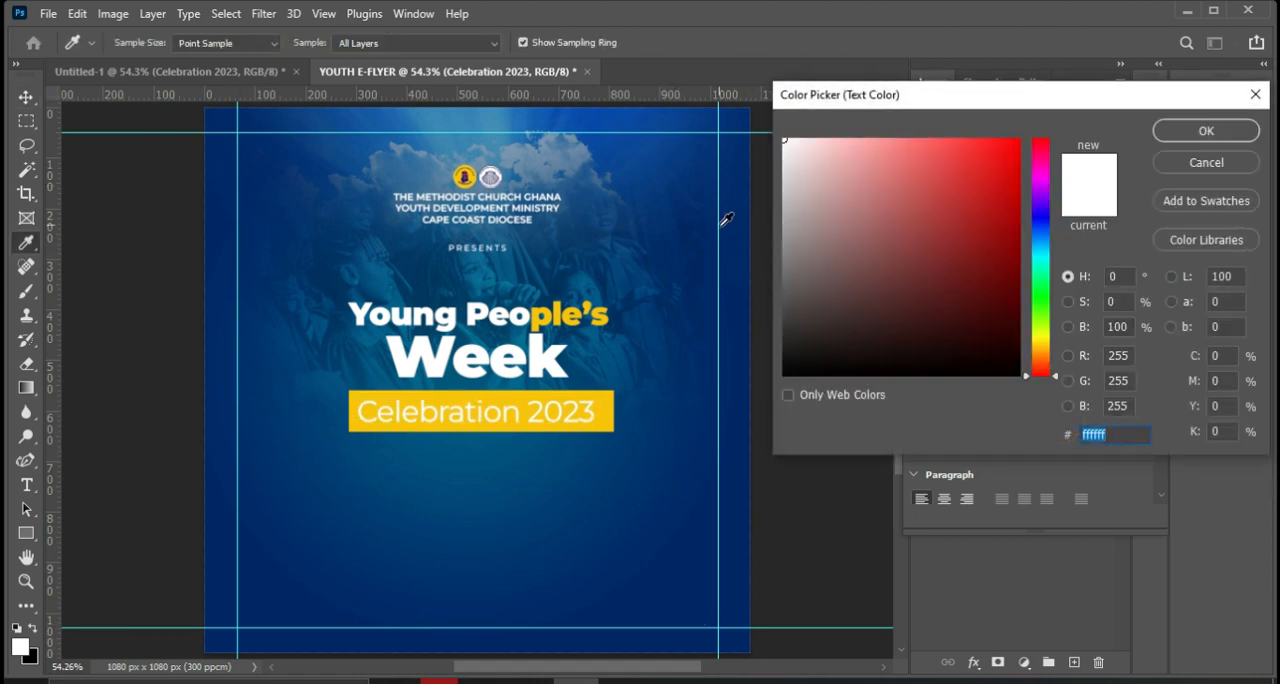
left_click(221, 199)
left_click(221, 199)
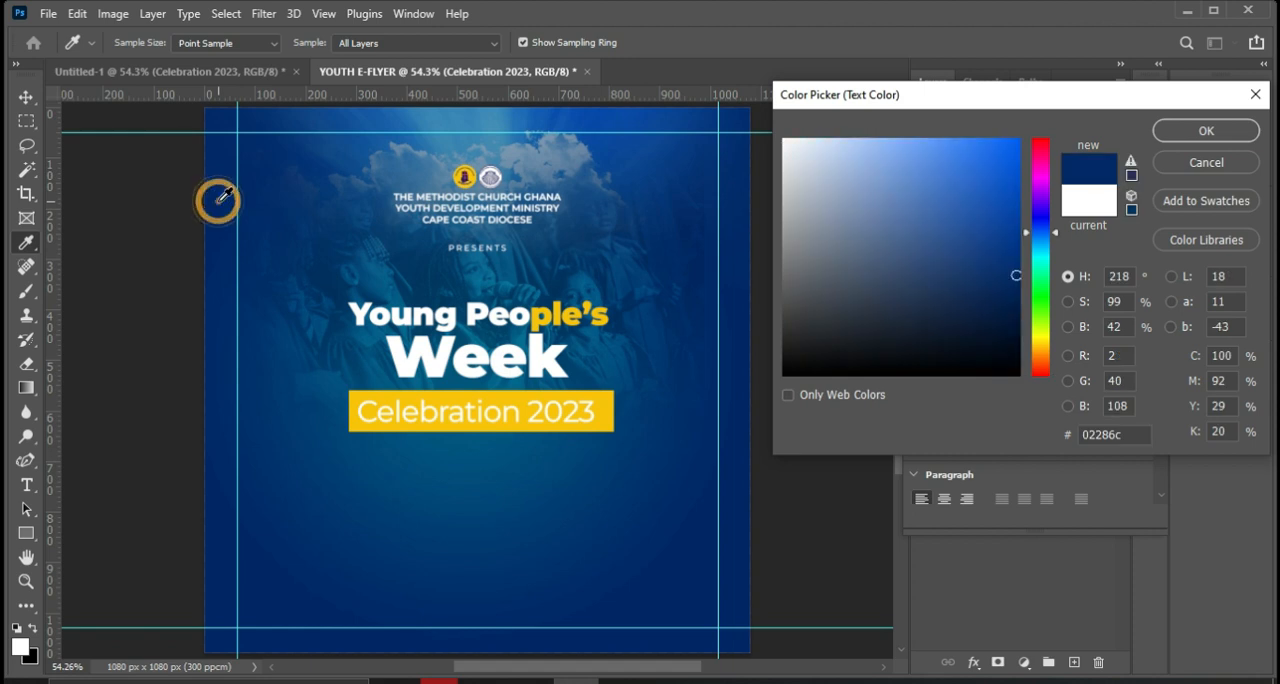
left_click(1014, 291)
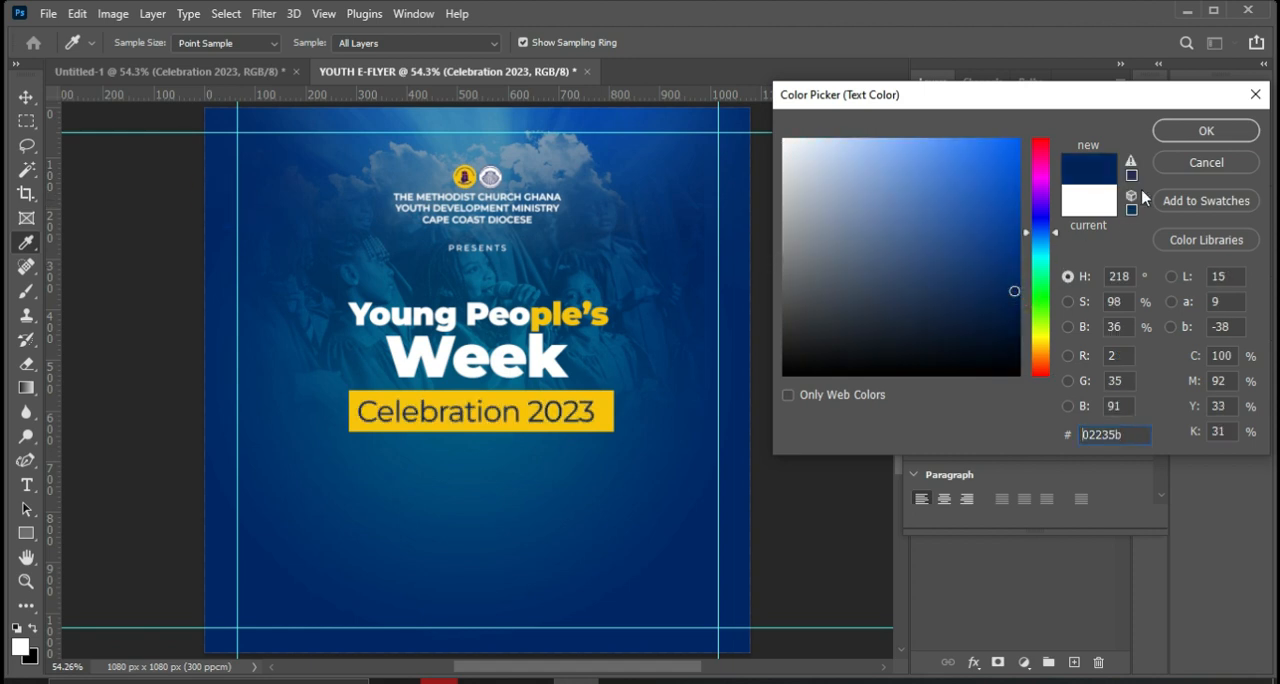
left_click(1192, 132)
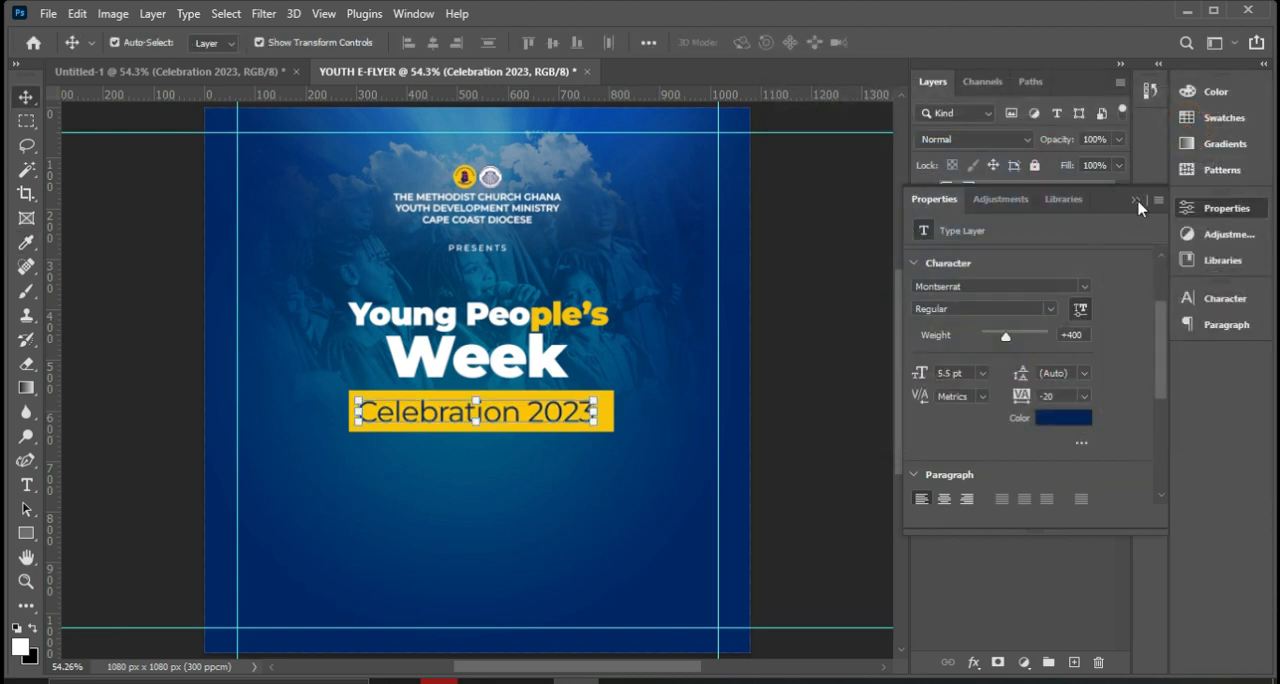
left_click(1137, 200)
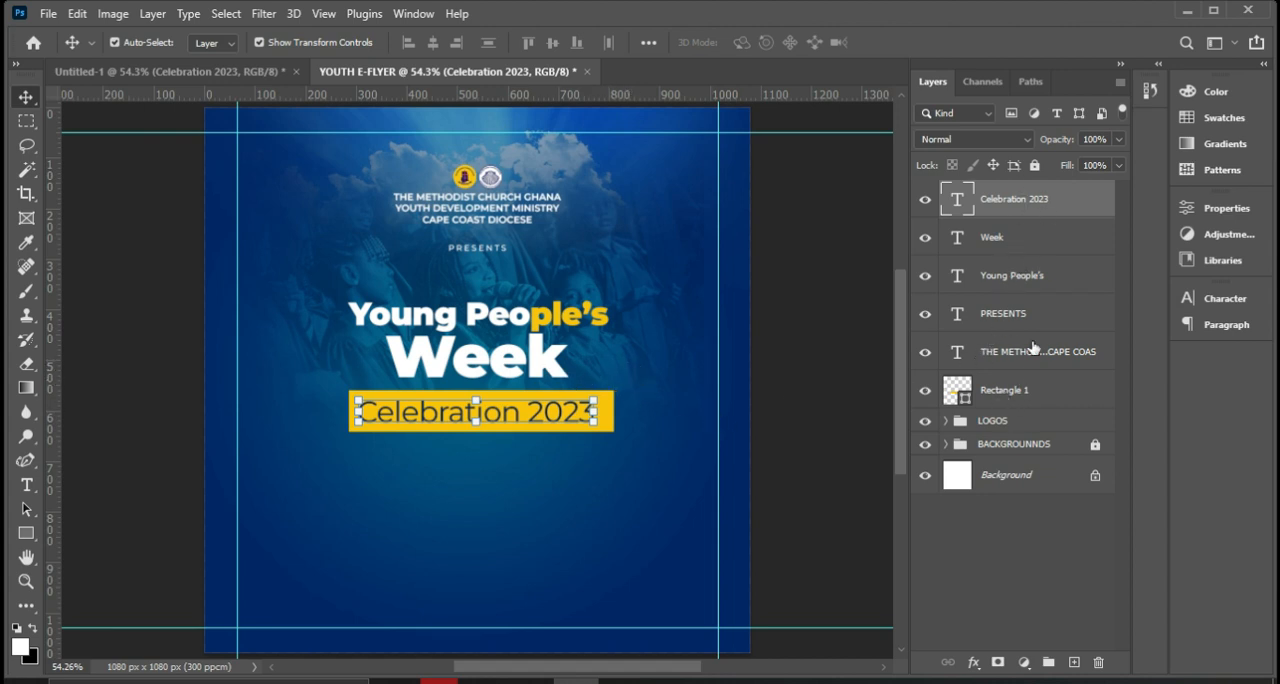
Select the Celebration 2023 text together with the yellow rectangle and nudge both up closer to the Week text.
left_click(1015, 389, "ctrl")
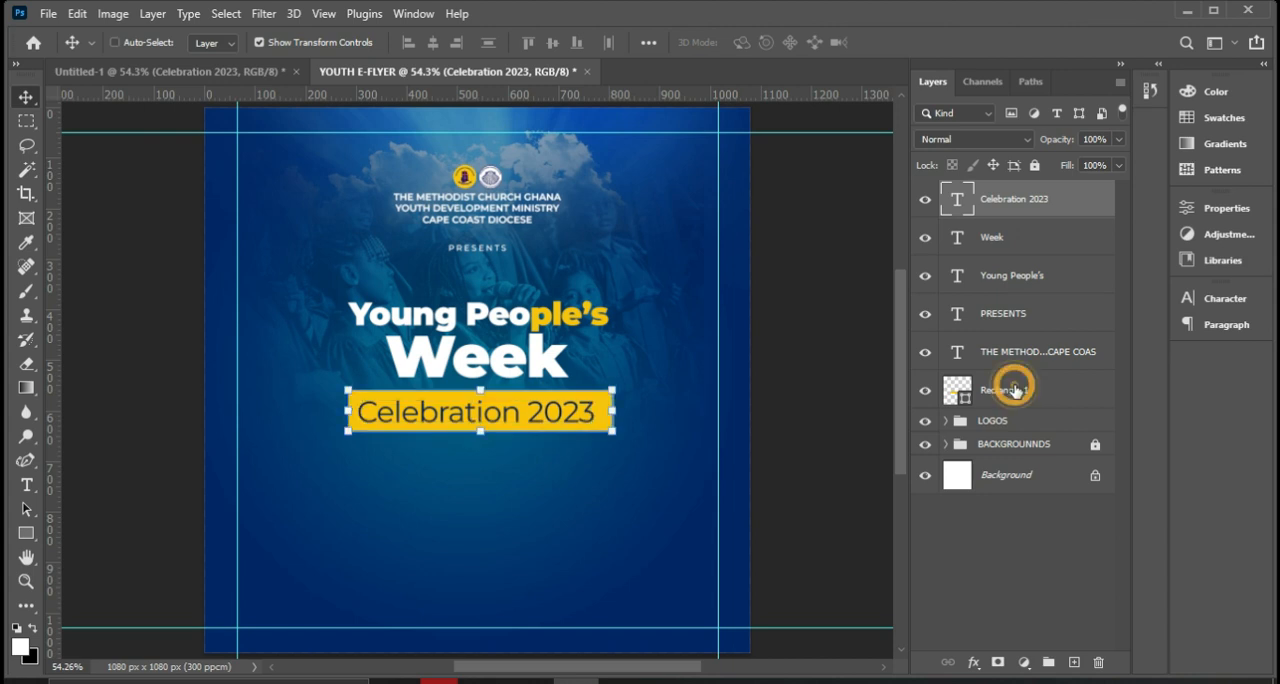
key("Up")
key("Up")
key("Up")
key("Up")
key("Up")
key("Up")
key("Up")
key("Up")
key("Up")
key("Up")
key("Up")
key("Up")
key("Up")
key("Up")
key("Up")
key("Up")
key("Down")
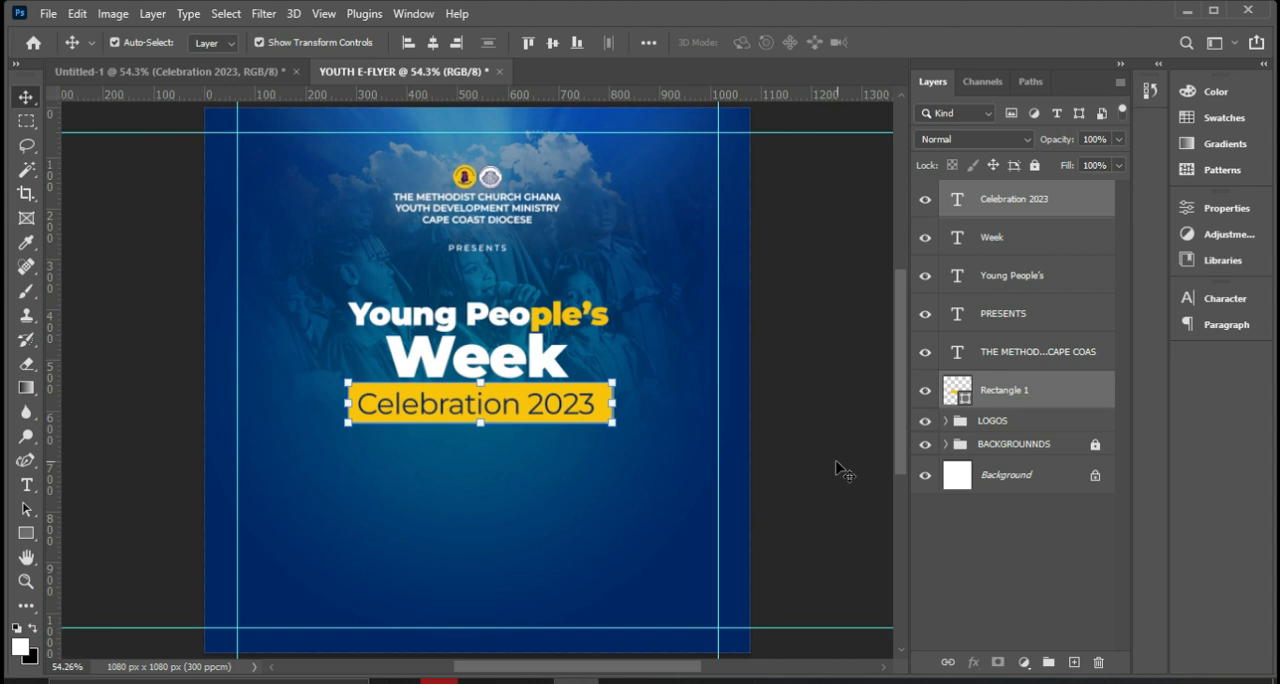
Align the Celebration 2023 text and the yellow rectangle on their horizontal and vertical centers.
left_click(1012, 205)
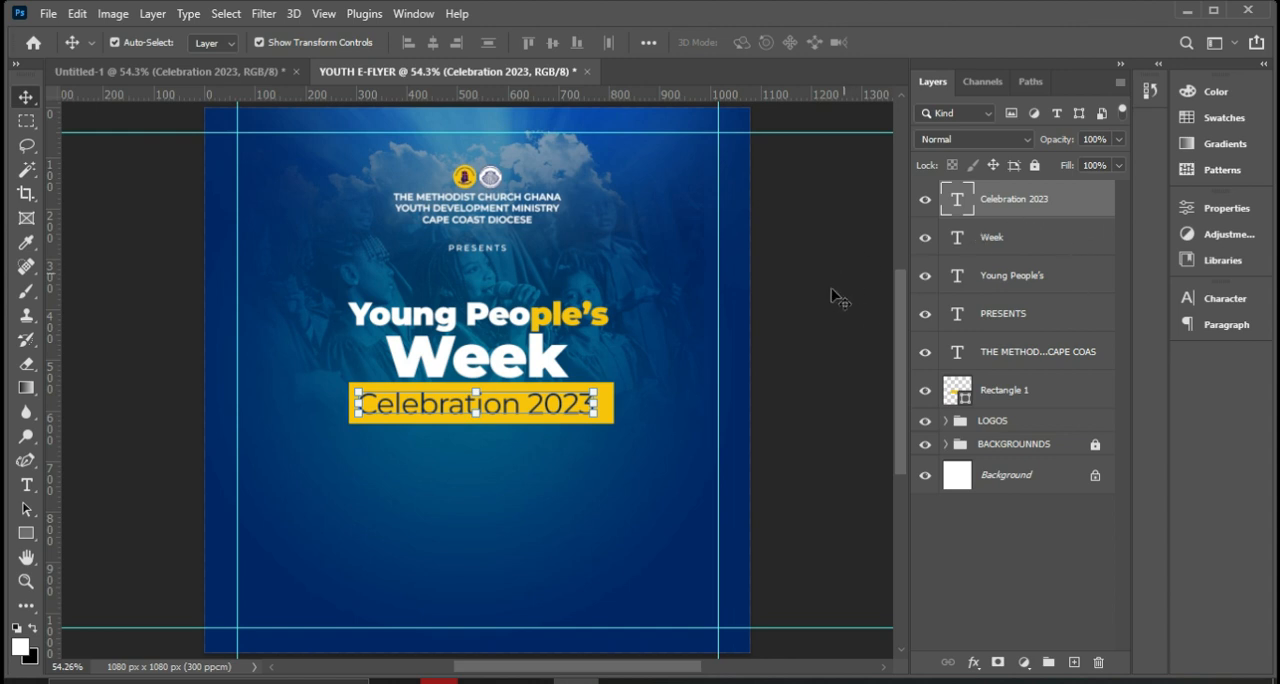
left_click(1001, 396, "ctrl")
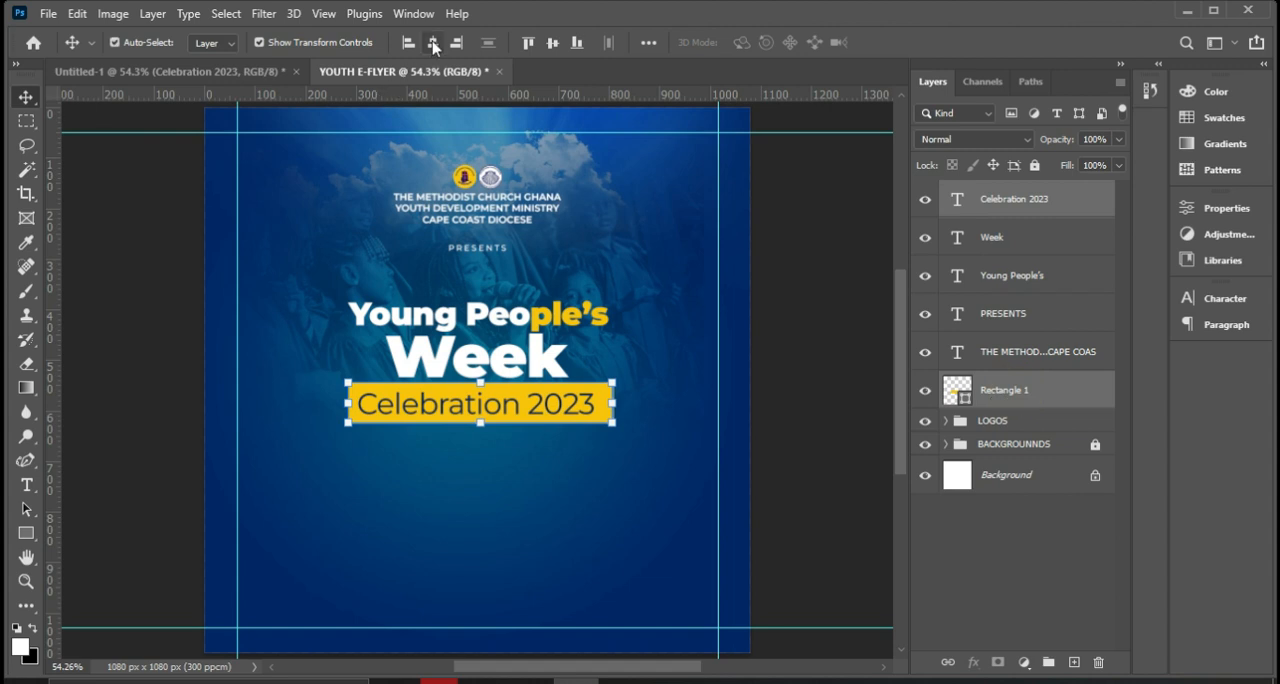
left_click(433, 44)
left_click(551, 44)
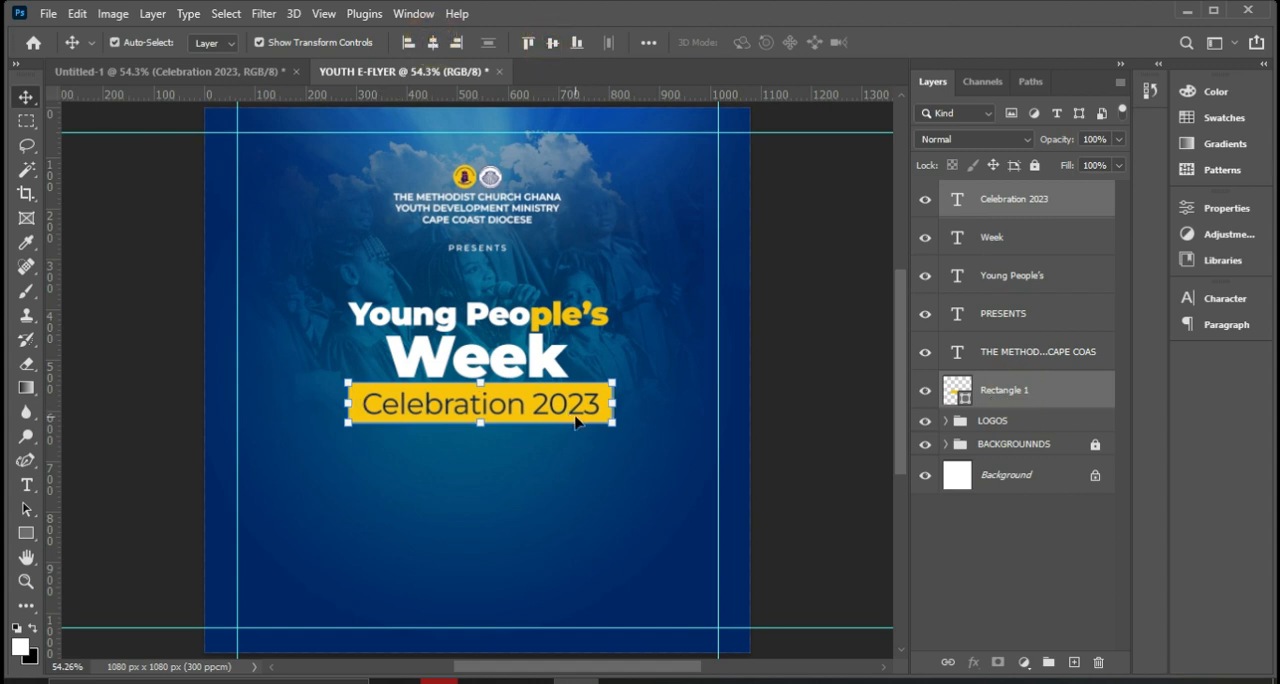
Center the yellow rectangle and its Celebration 2023 text horizontally on the canvas, leaving no selection active.
key("ctrl+a")
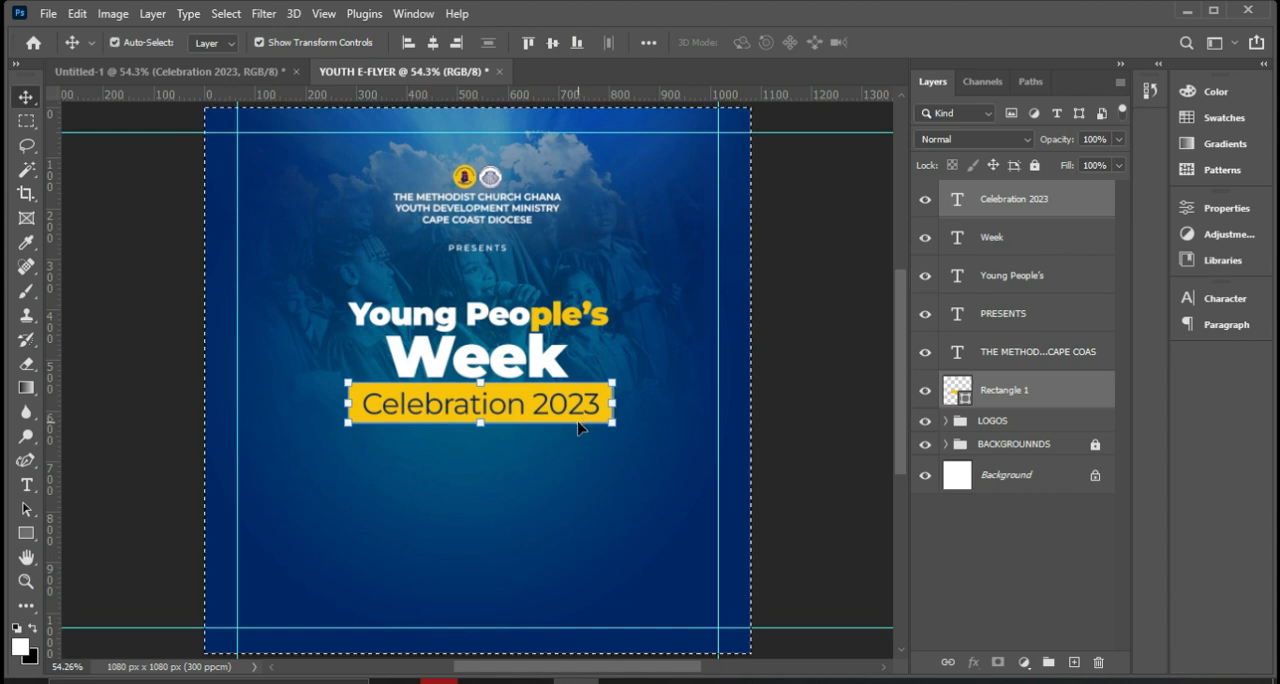
left_click(432, 46)
key("ctrl+d")
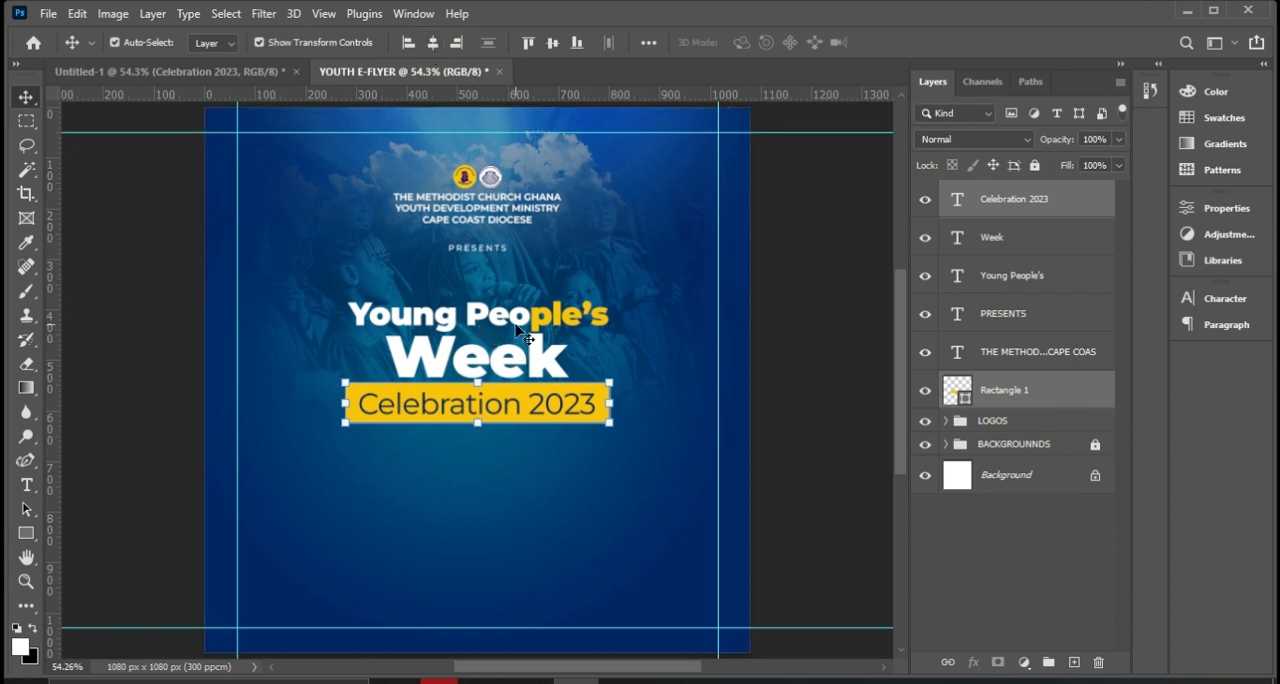
Group the Celebration 2023, Week and Young People's text layers with the yellow rectangle, leaving PRESENTS out.
left_click(1022, 355, "ctrl")
left_click(1022, 355, "ctrl")
left_click(1006, 316, "ctrl")
left_click(1008, 284, "ctrl")
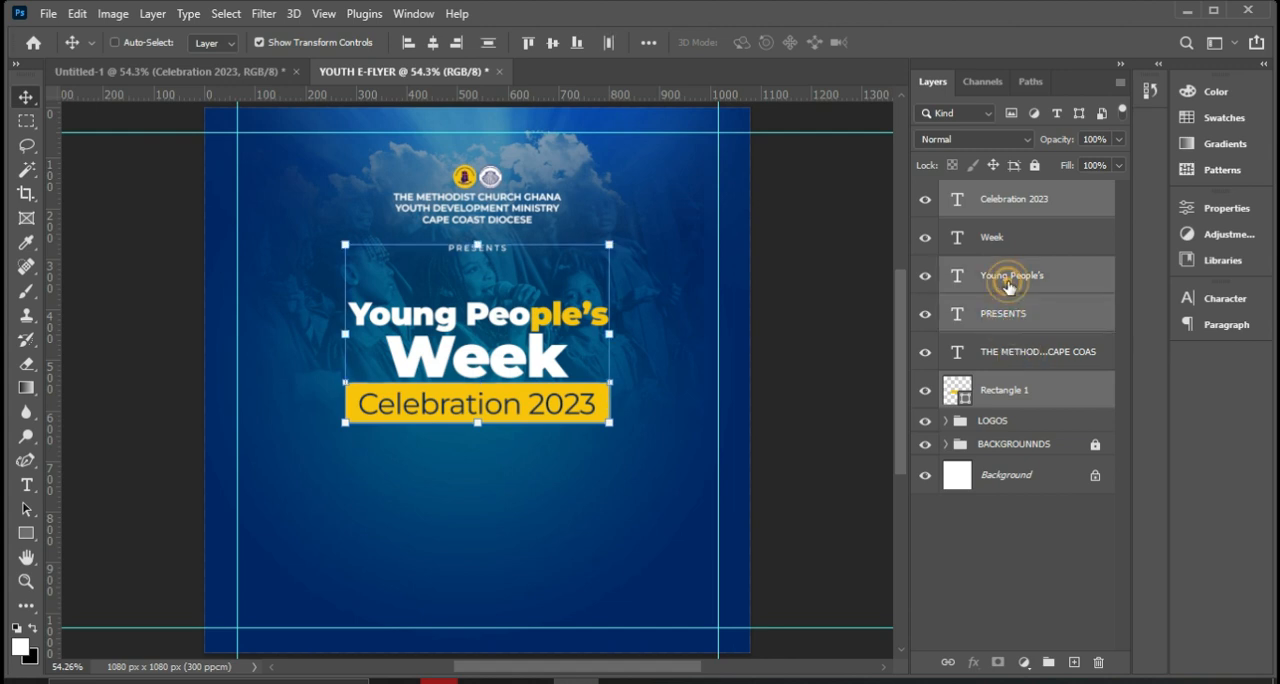
left_click(1000, 240, "ctrl")
left_click(1020, 312, "ctrl")
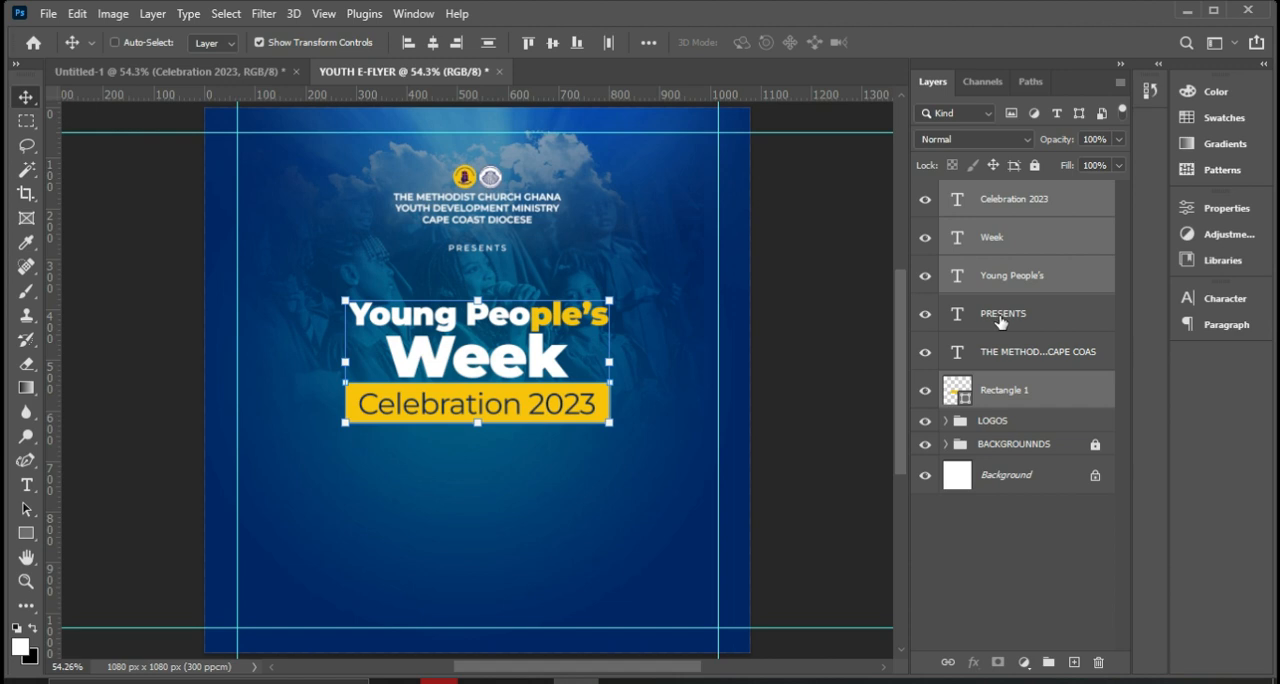
key("ctrl+g")
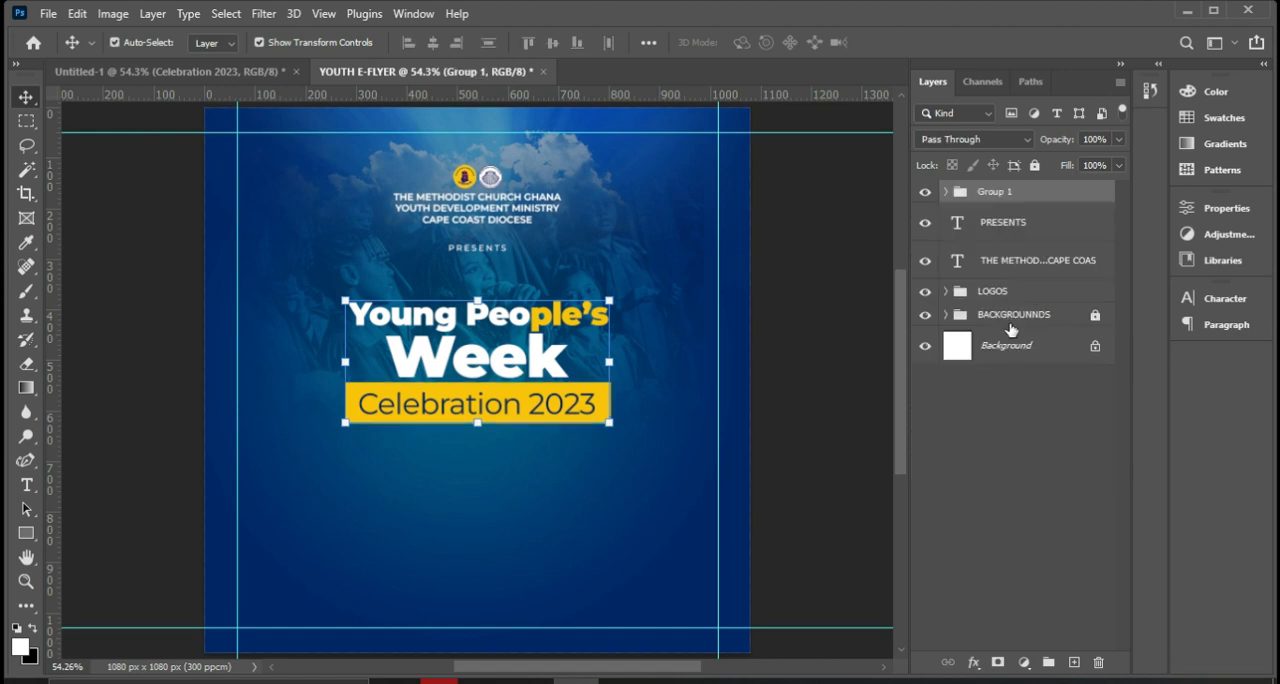
Rename the new group HEADING and move it directly above the LOGOS group in the layer stack.
double_click(1010, 197)
type("HEADING")
left_click(1061, 192)
left_click_drag(1061, 197, 1058, 273)
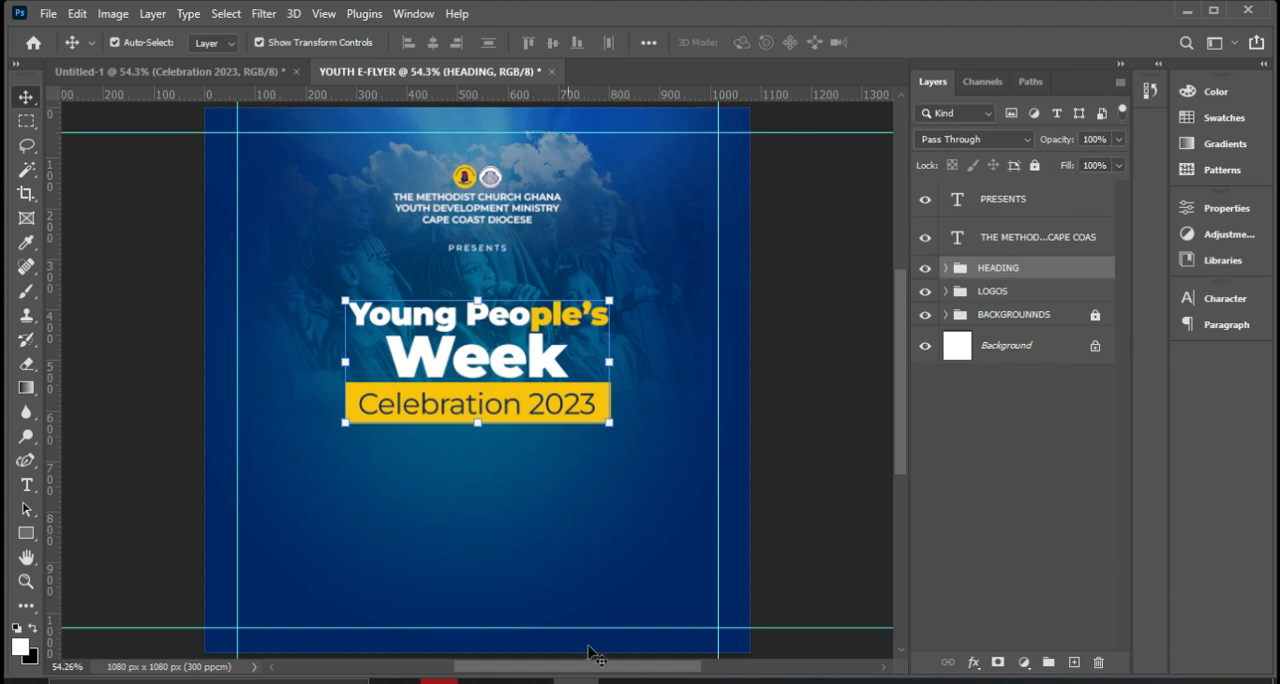
Check the reference METHODIST FLYER.jpg and duplicate the yellow rectangle from the HEADING group, placing the copy below the Celebration 2023 banner.
left_click(667, 681)
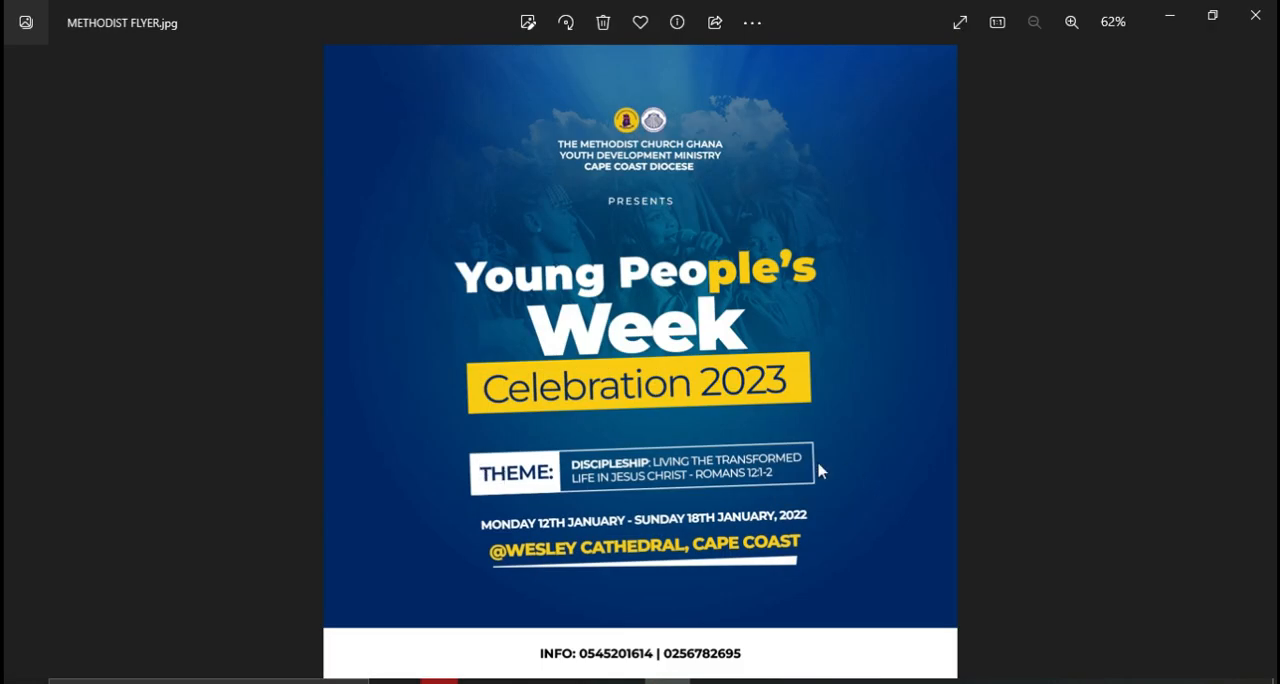
left_click(667, 681)
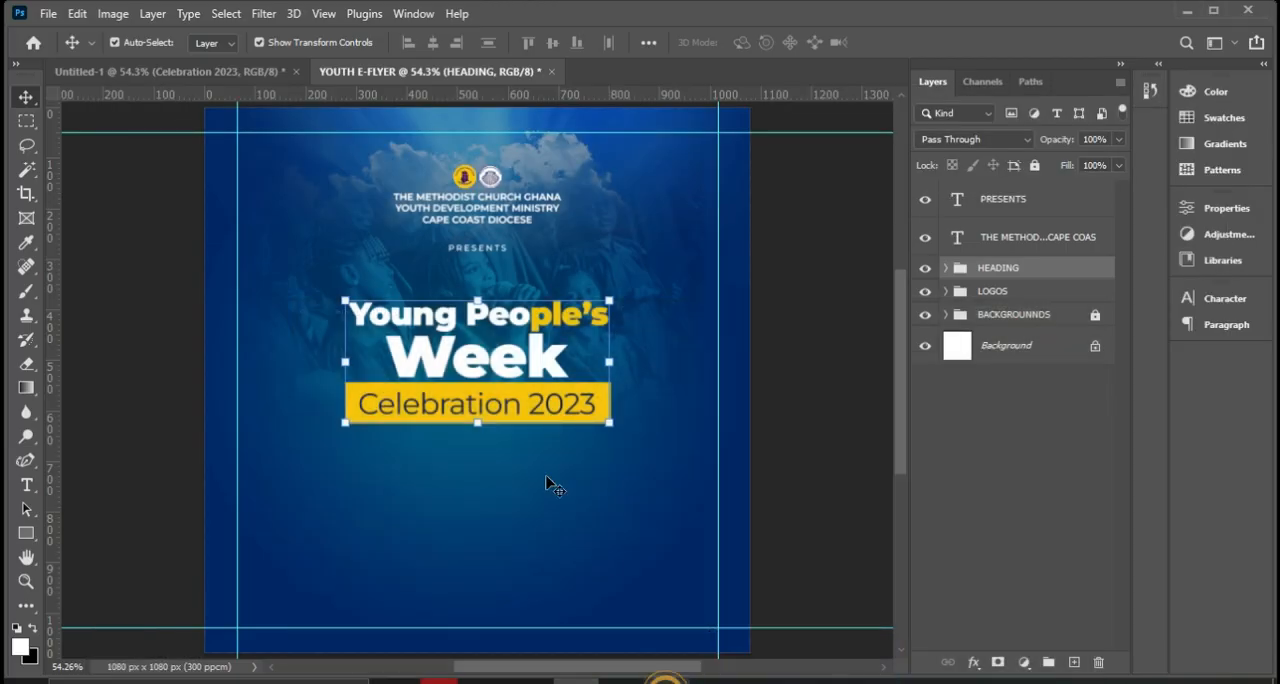
left_click(945, 268)
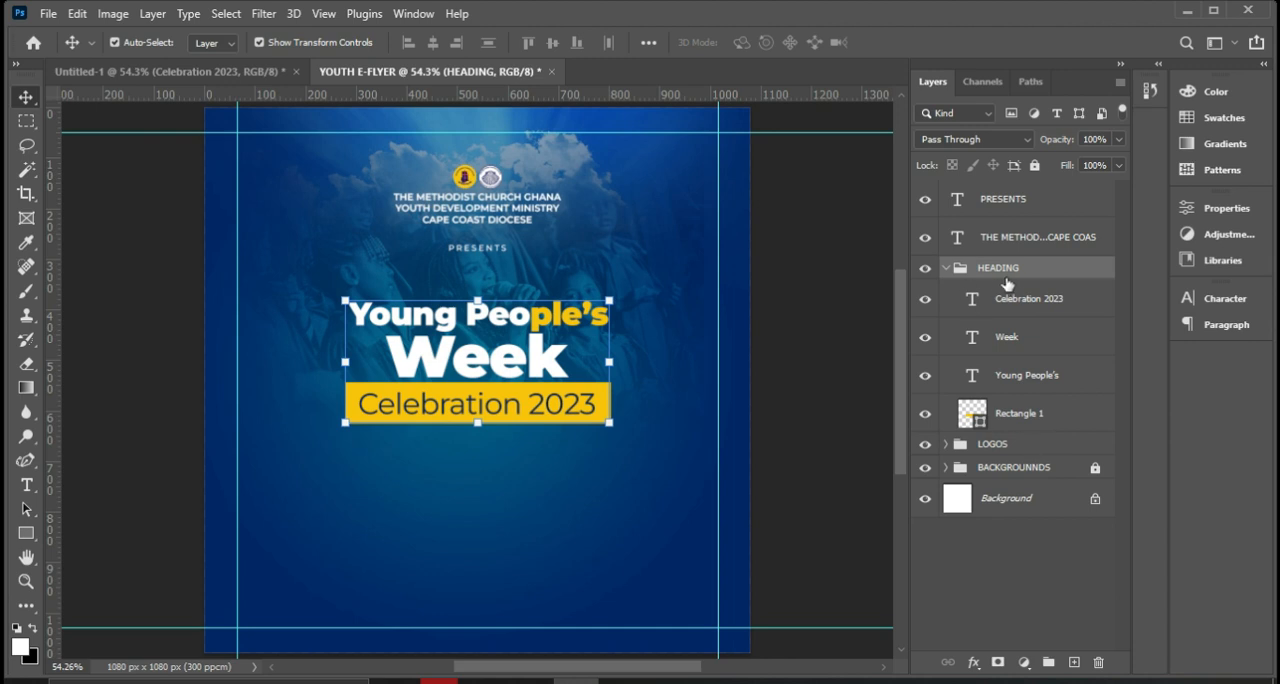
left_click(1010, 411)
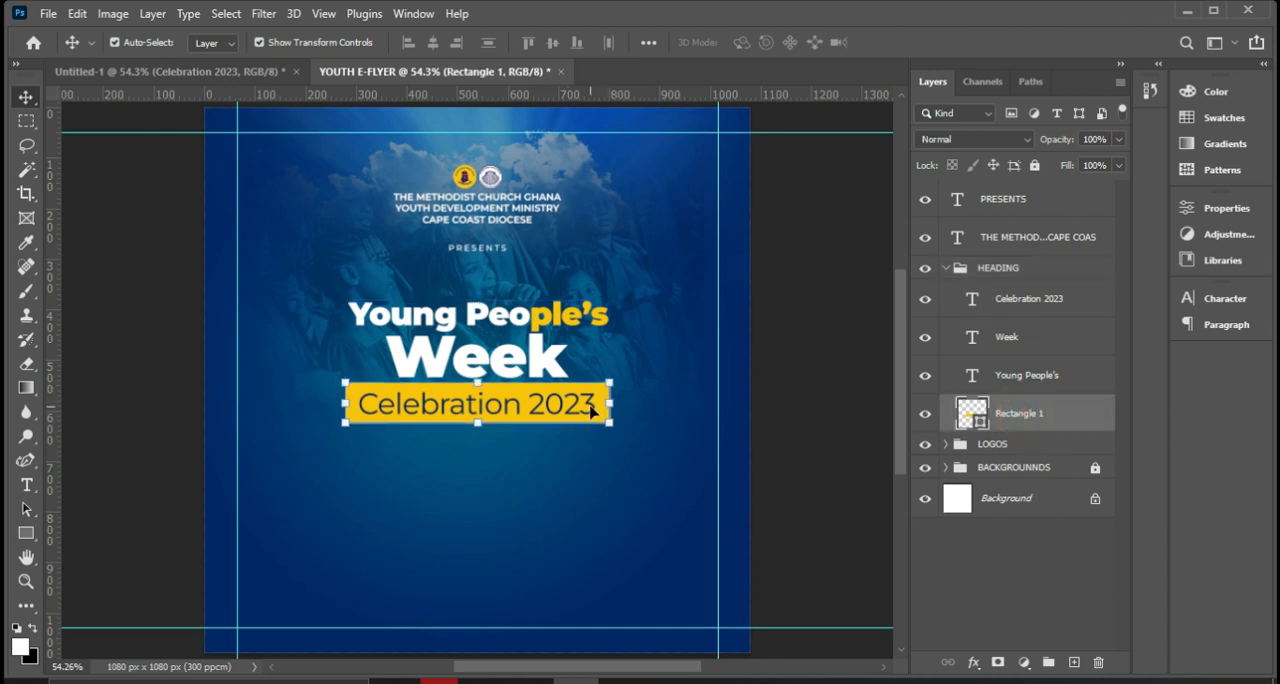
key("ctrl+j")
left_click_drag(598, 417, 597, 489)
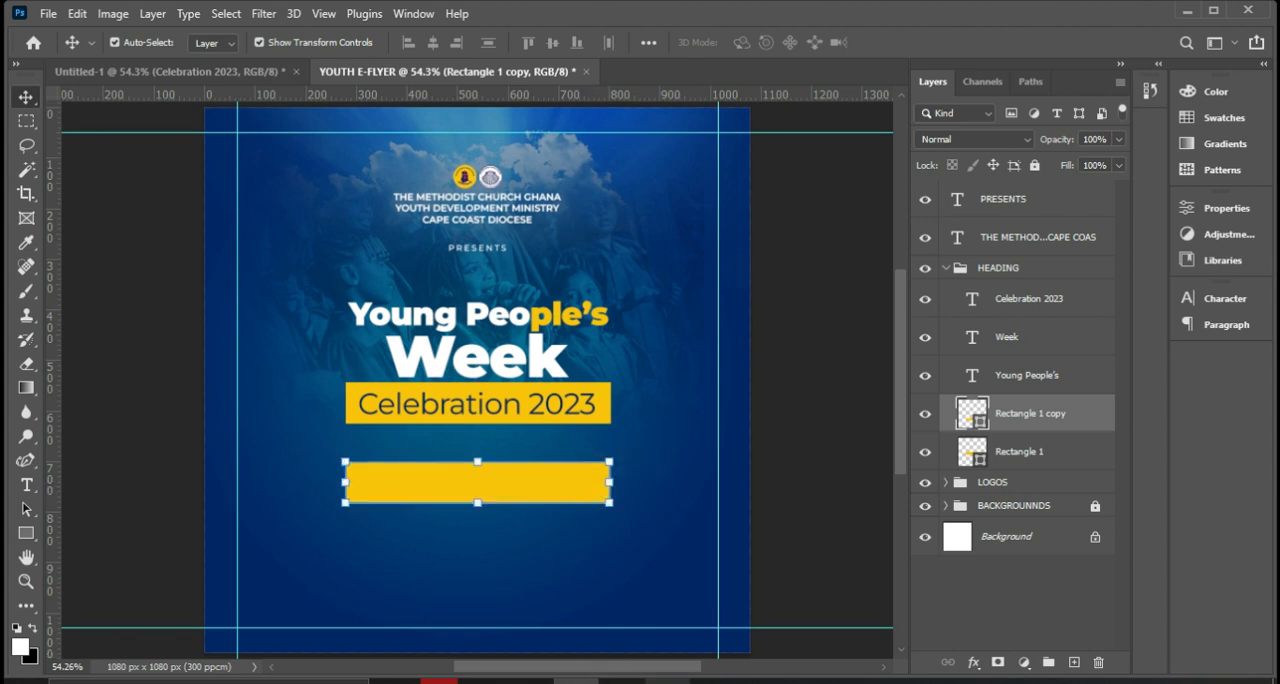
Compare with the reference flyer and change the duplicated rectangle's fill to white, #ffffff.
left_click(667, 680)
left_click(667, 680)
double_click(965, 415)
type("ffffff")
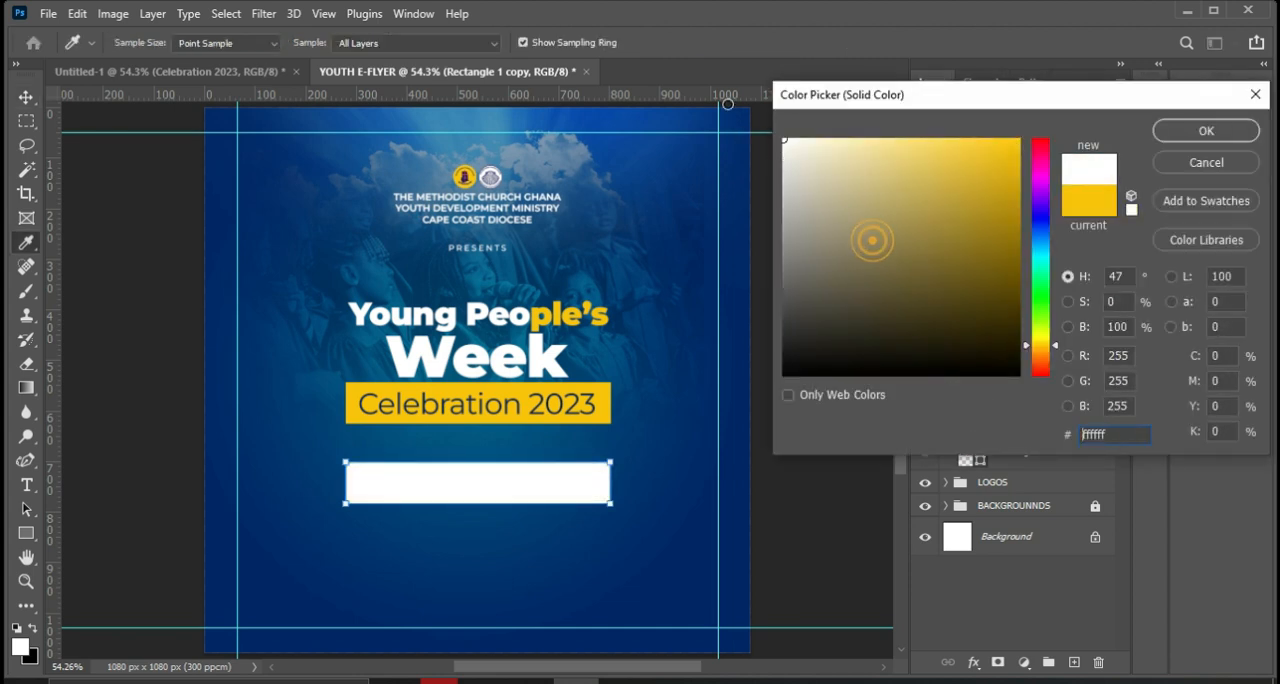
left_click(1178, 131)
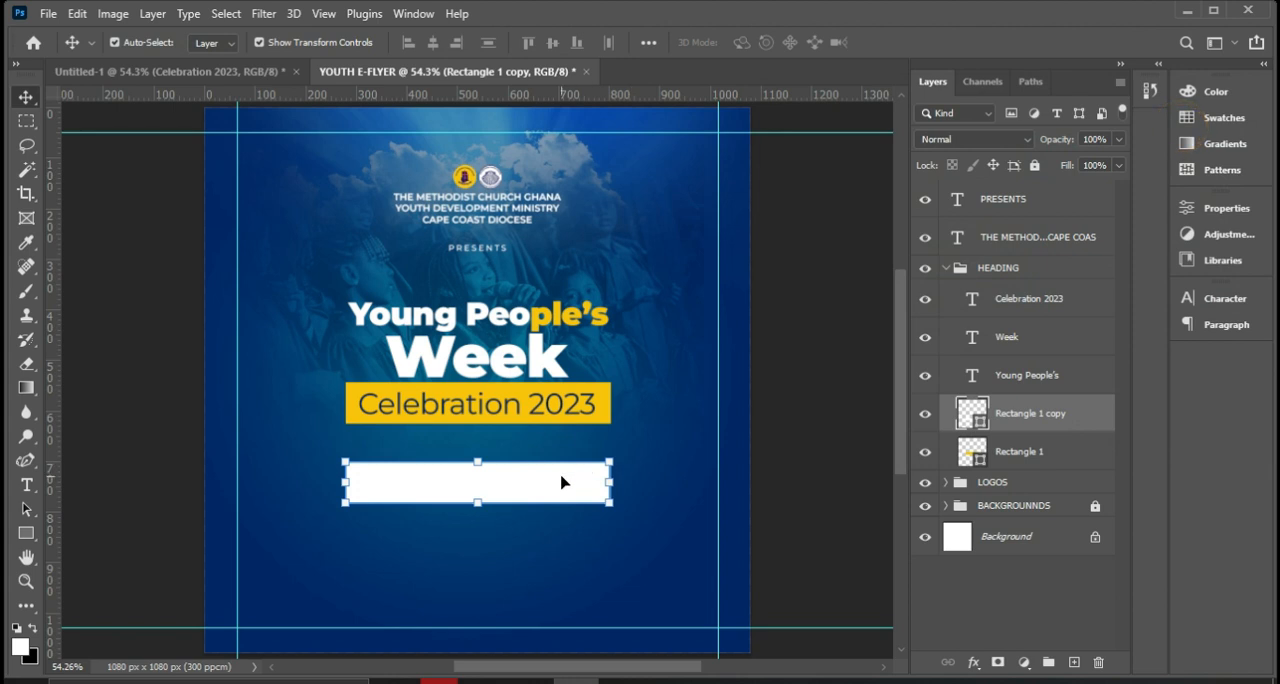
Duplicate the white rectangle in place and move both white rectangle layers out of the HEADING group, directly above it.
left_click_drag(561, 483, 566, 480, "alt")
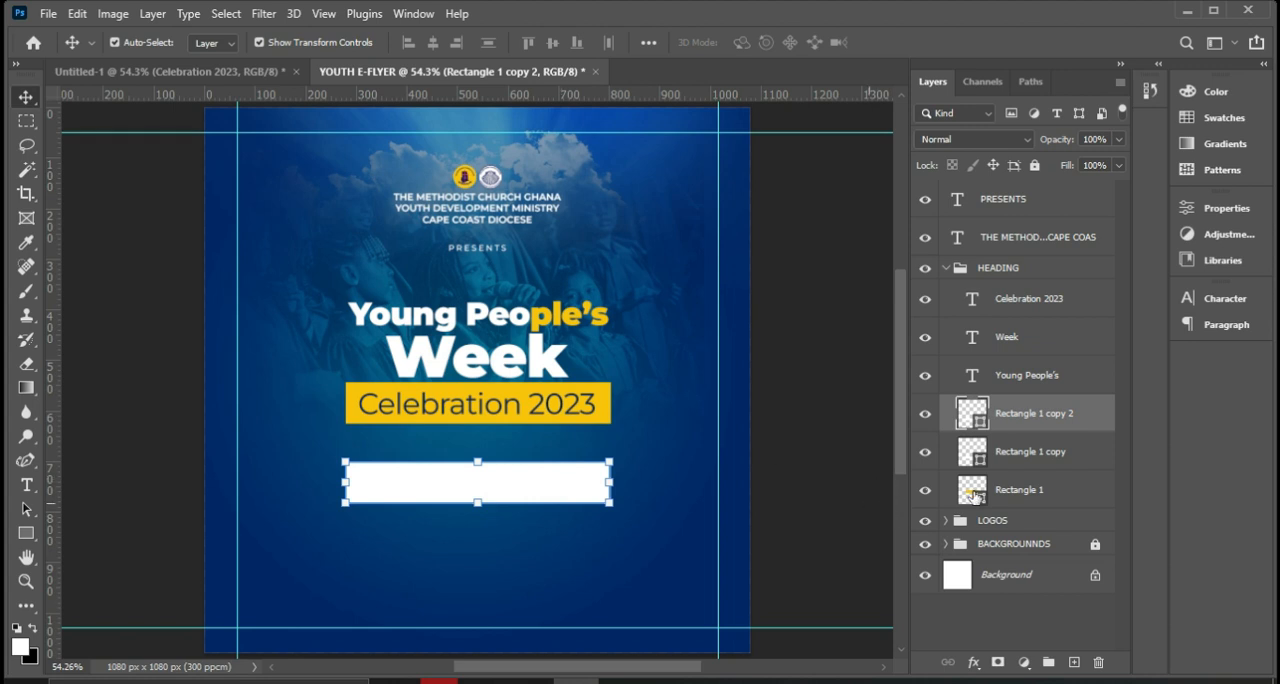
left_click(1022, 450, "shift")
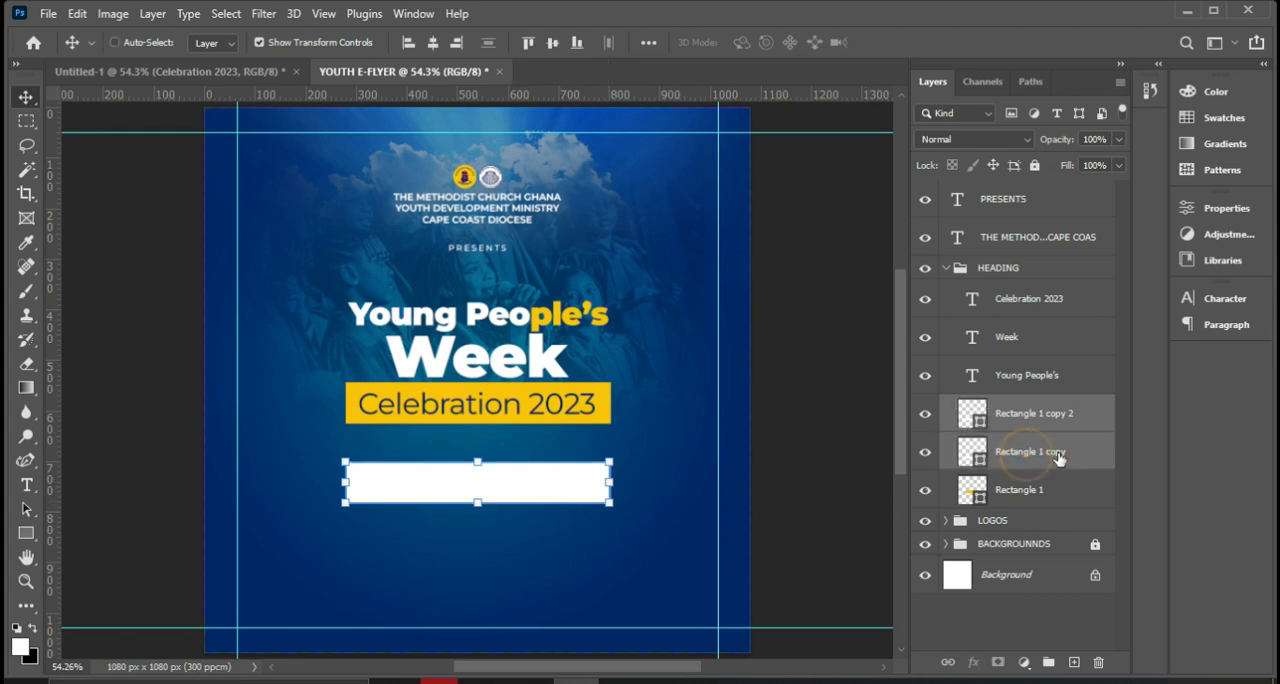
left_click_drag(1048, 466, 1020, 254)
left_click(945, 345)
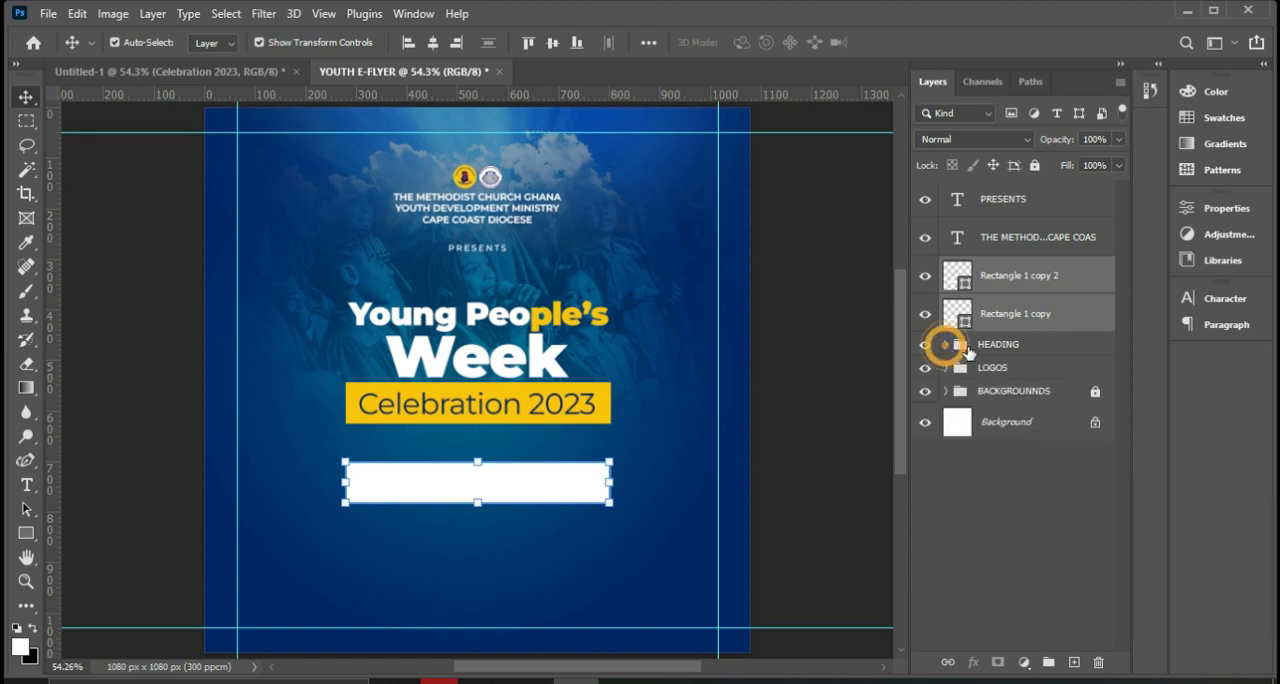
left_click(968, 347)
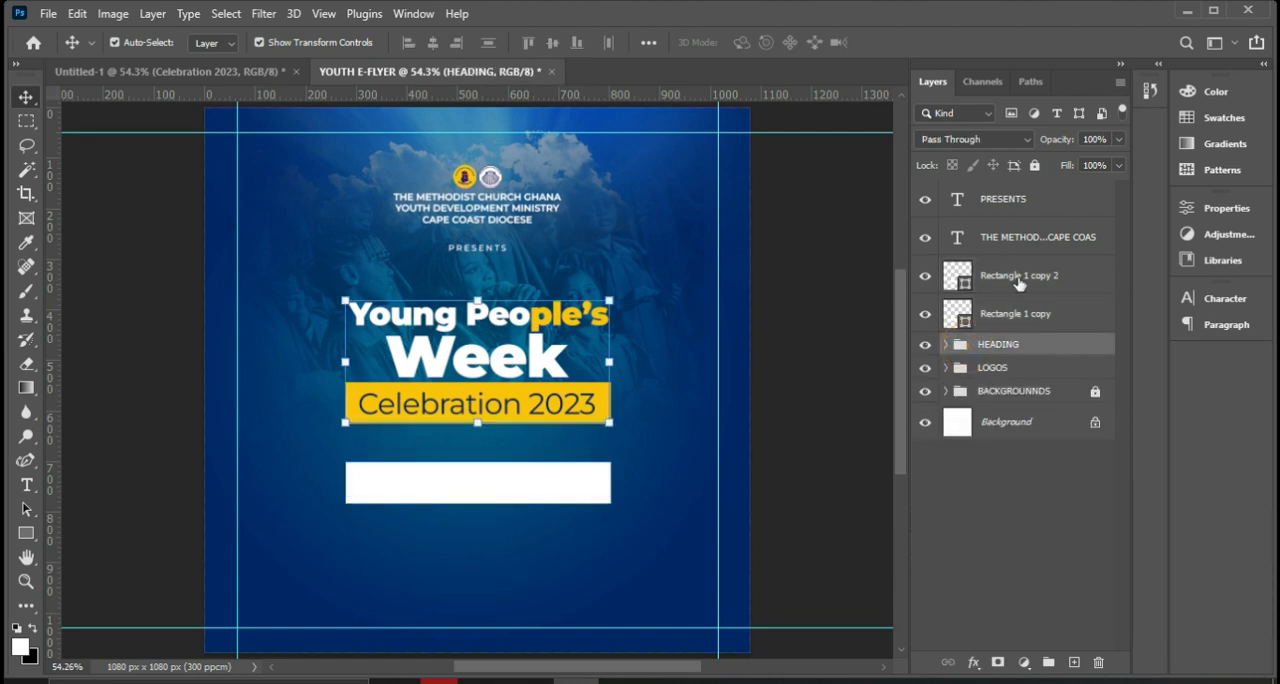
Narrow the upper white rectangle copy to about 132 px wide with the Rectangle tool active, keeping its left edge in place.
left_click(1020, 318)
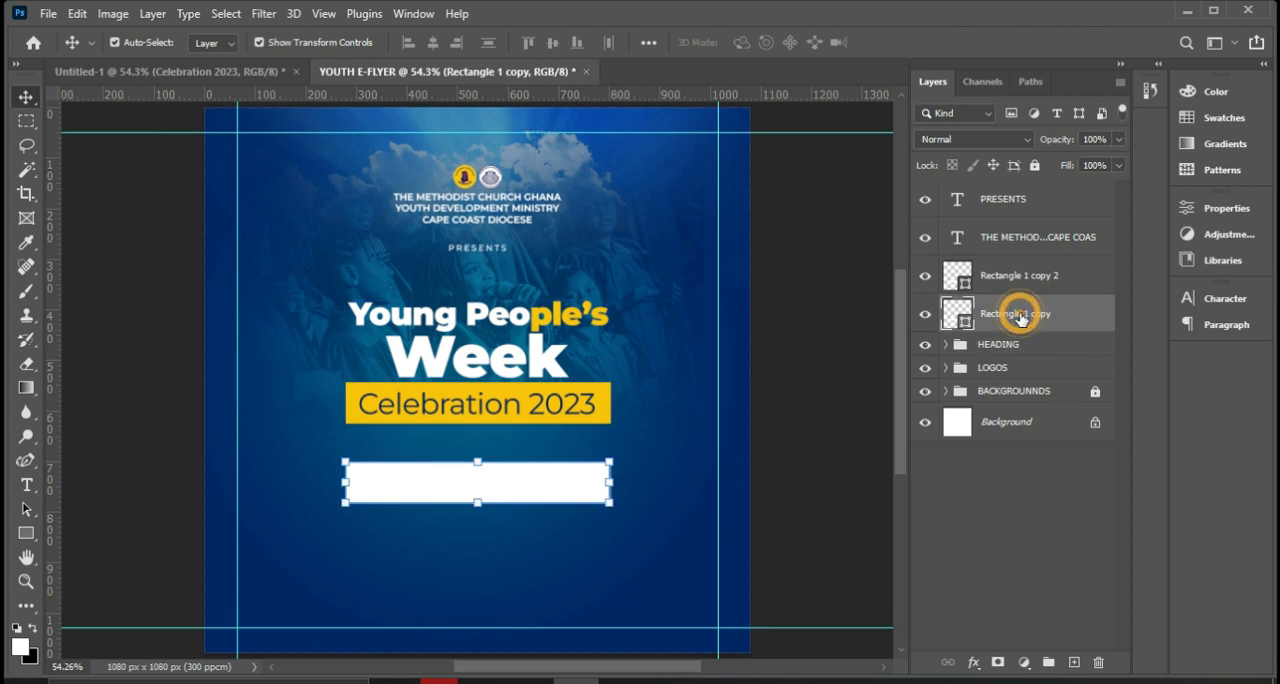
left_click(1027, 279)
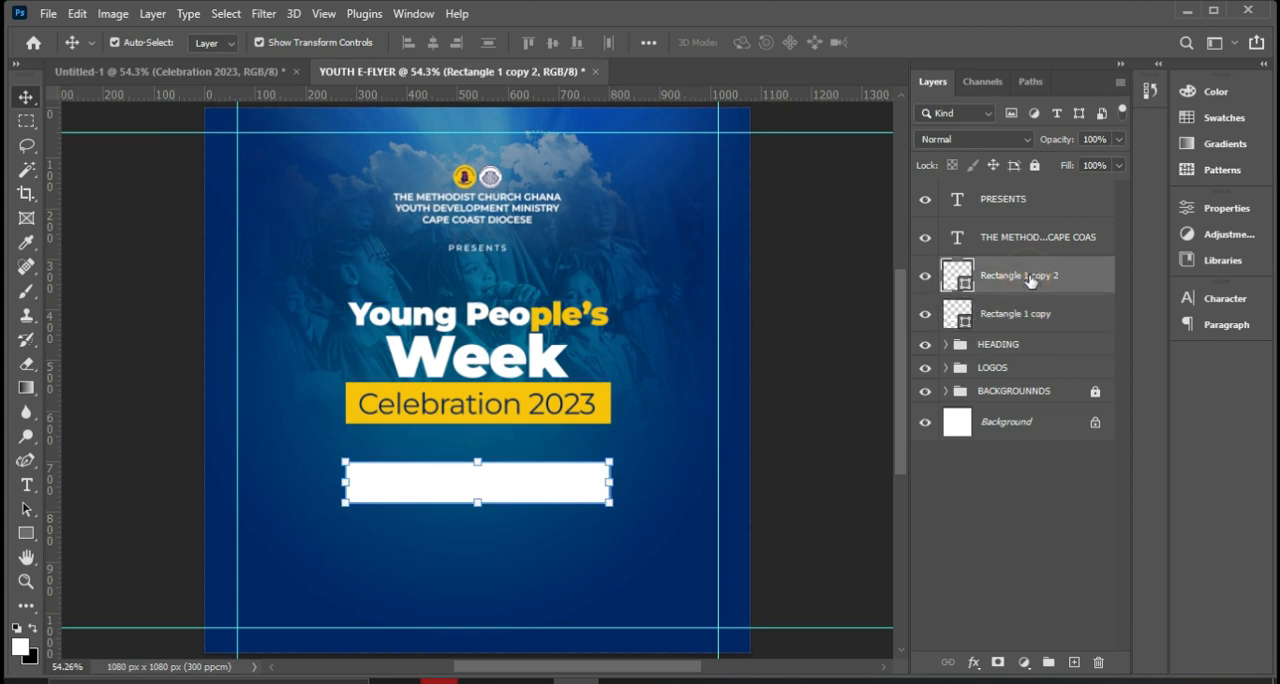
right_click(25, 537)
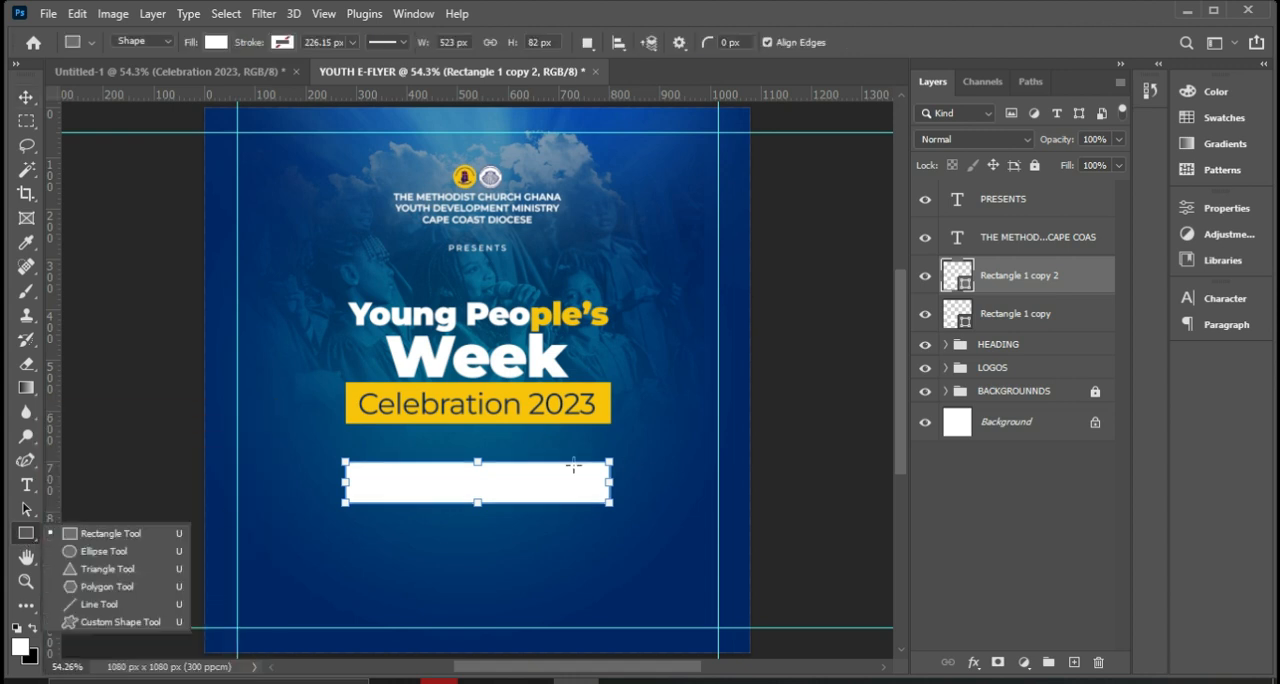
left_click_drag(612, 484, 414, 485)
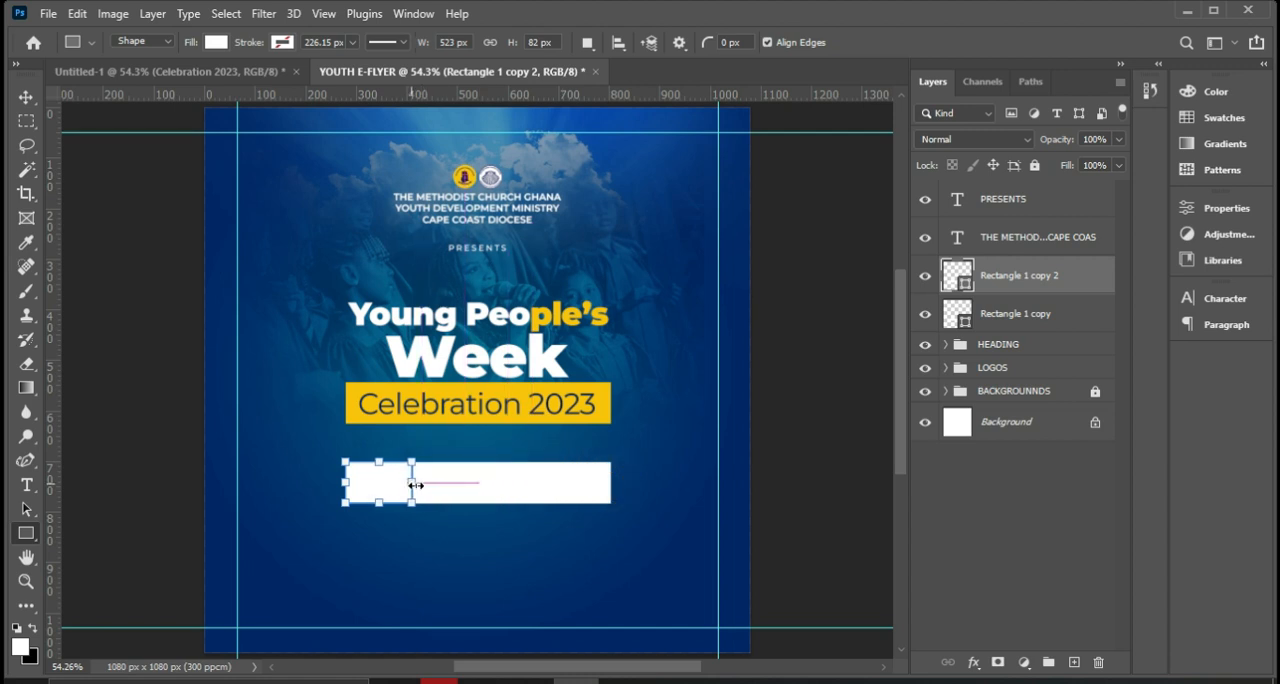
Remove the fill from the full-width white rectangle behind the narrow one, below the Celebration 2023 banner.
left_click(1016, 316)
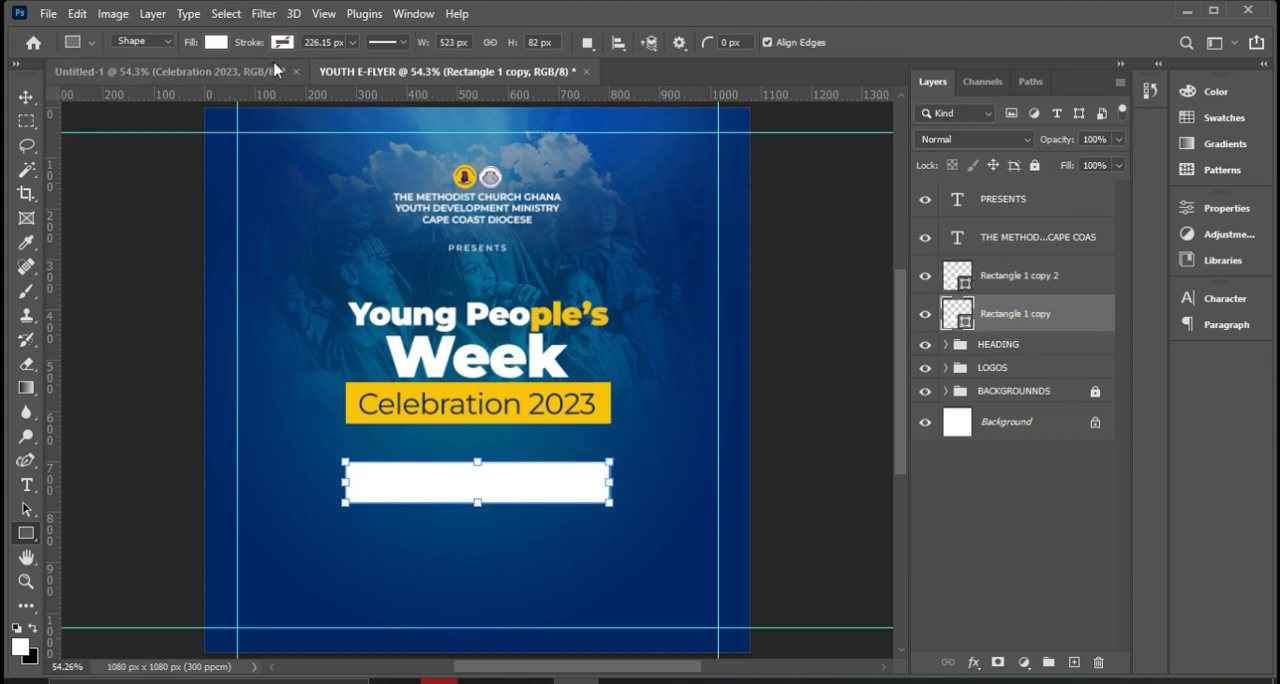
left_click(1024, 278)
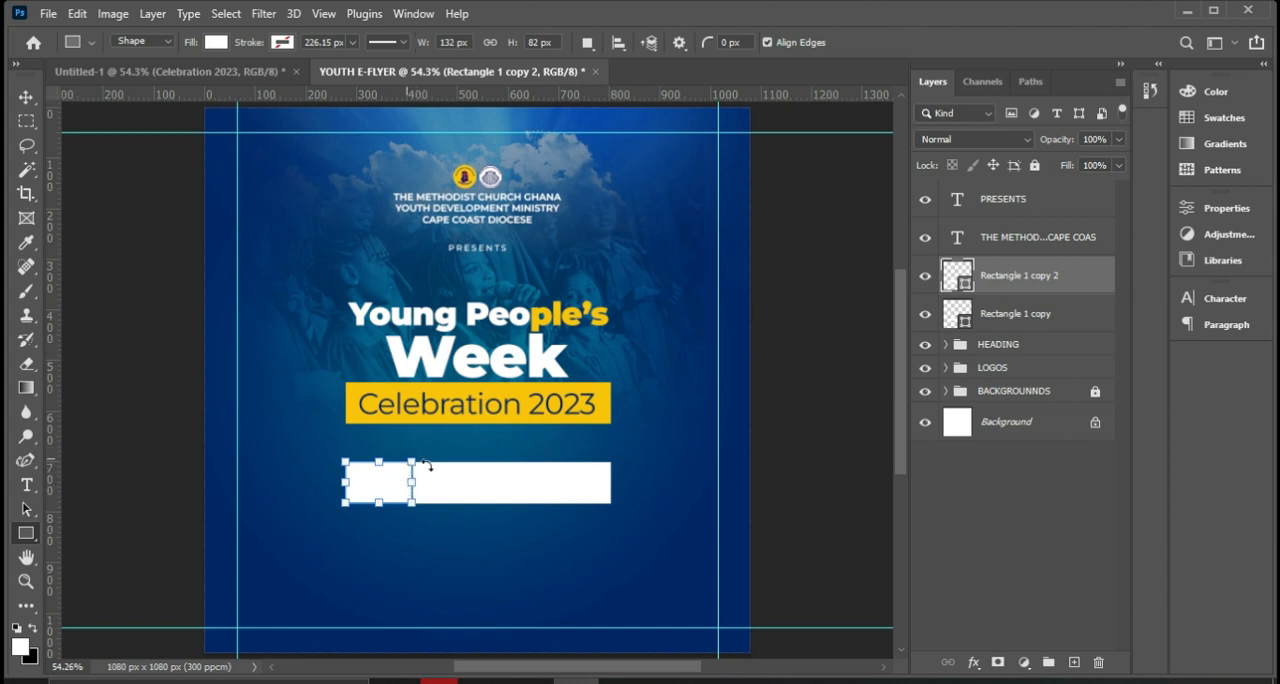
left_click(1015, 314)
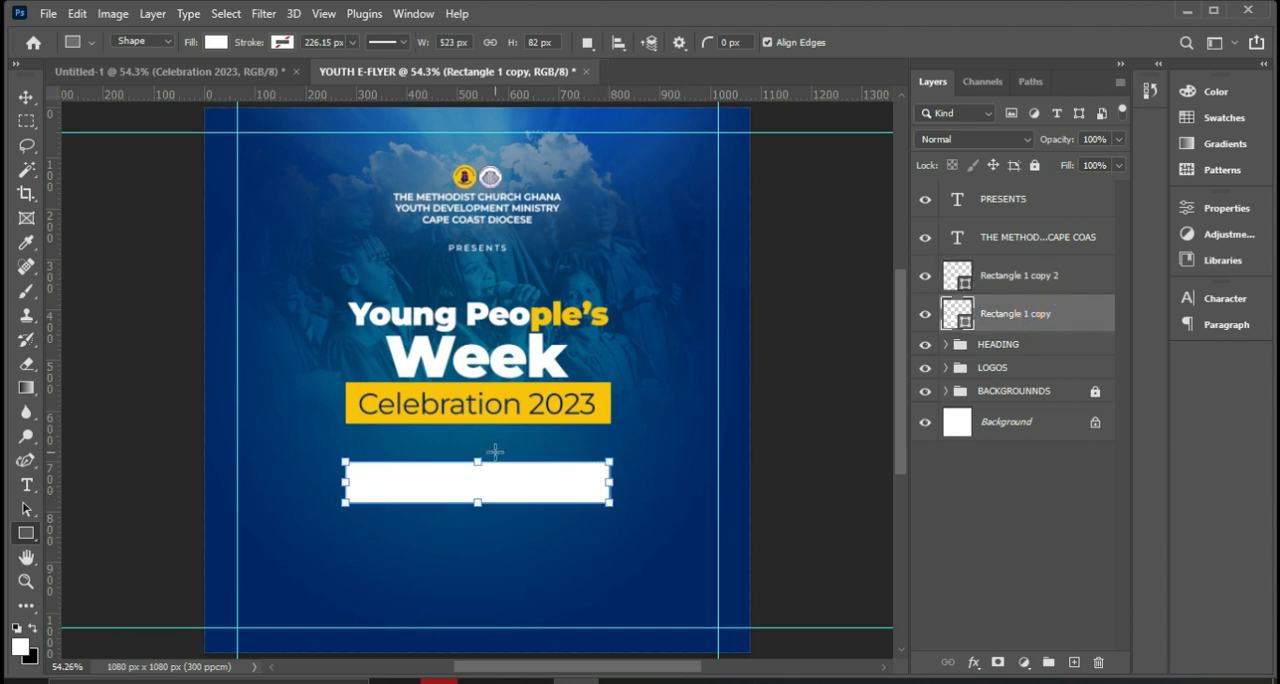
left_click(216, 42)
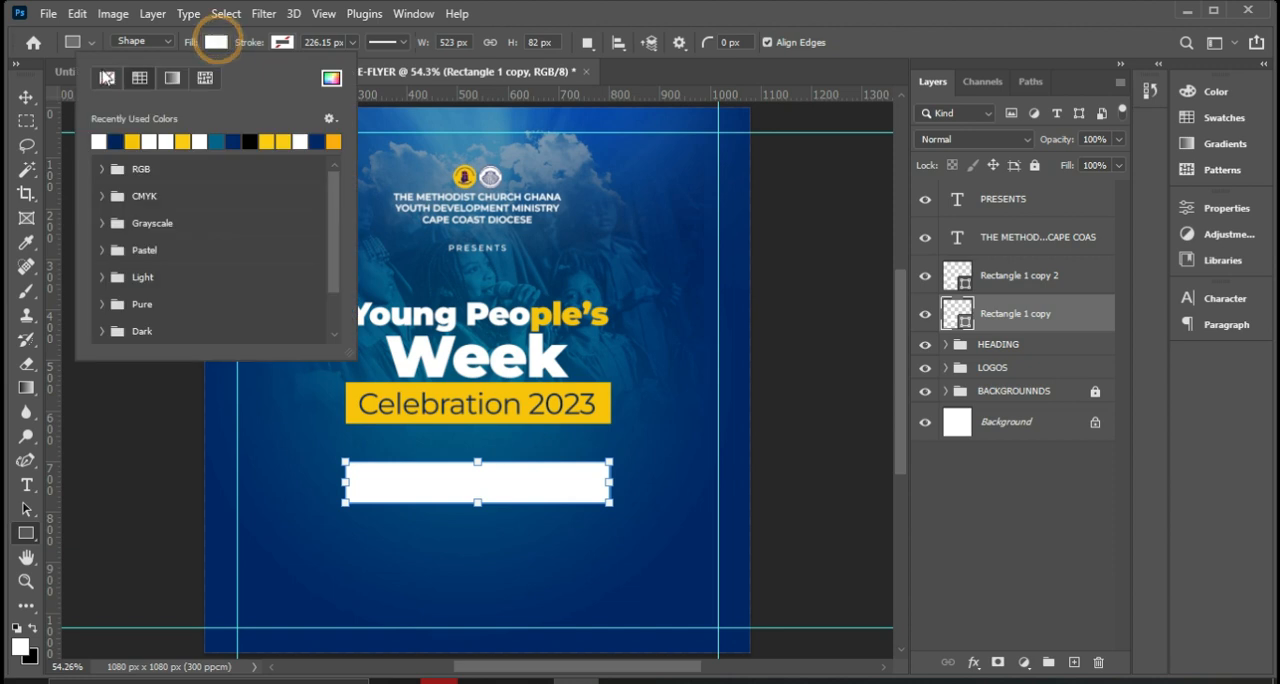
left_click(108, 79)
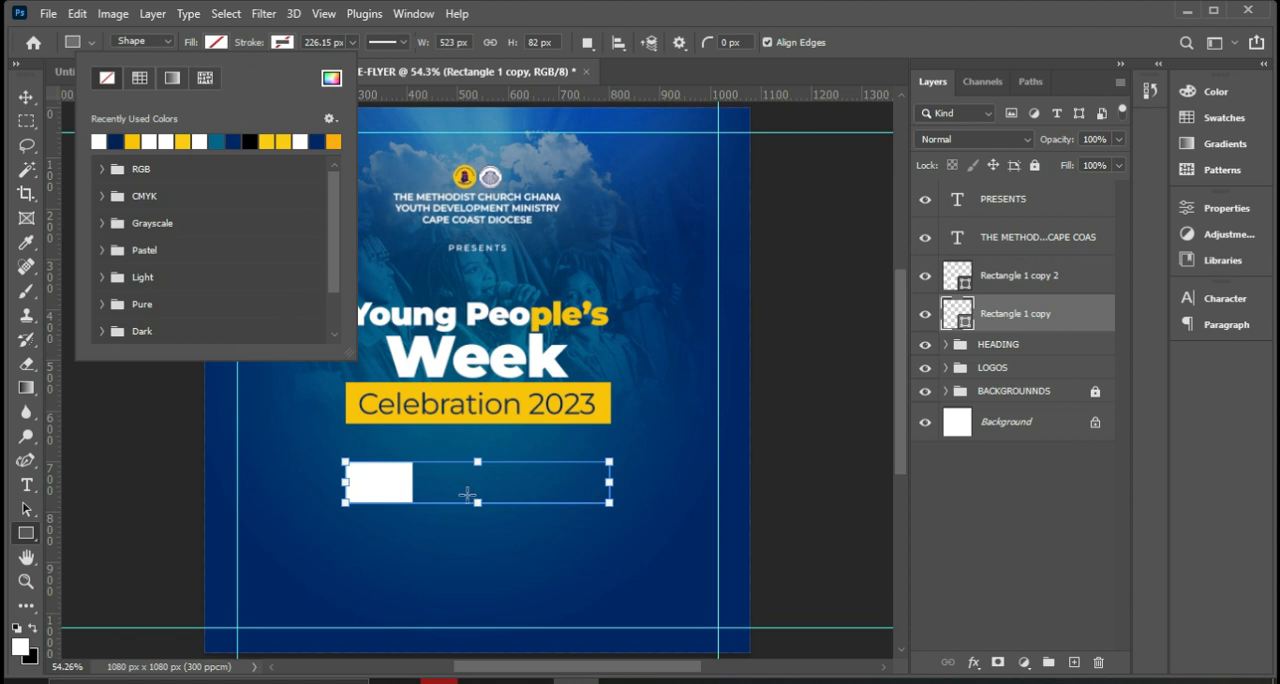
Give the wide unfilled rectangle a white 3 px stroke and deselect it.
left_click(283, 42)
left_click(283, 42)
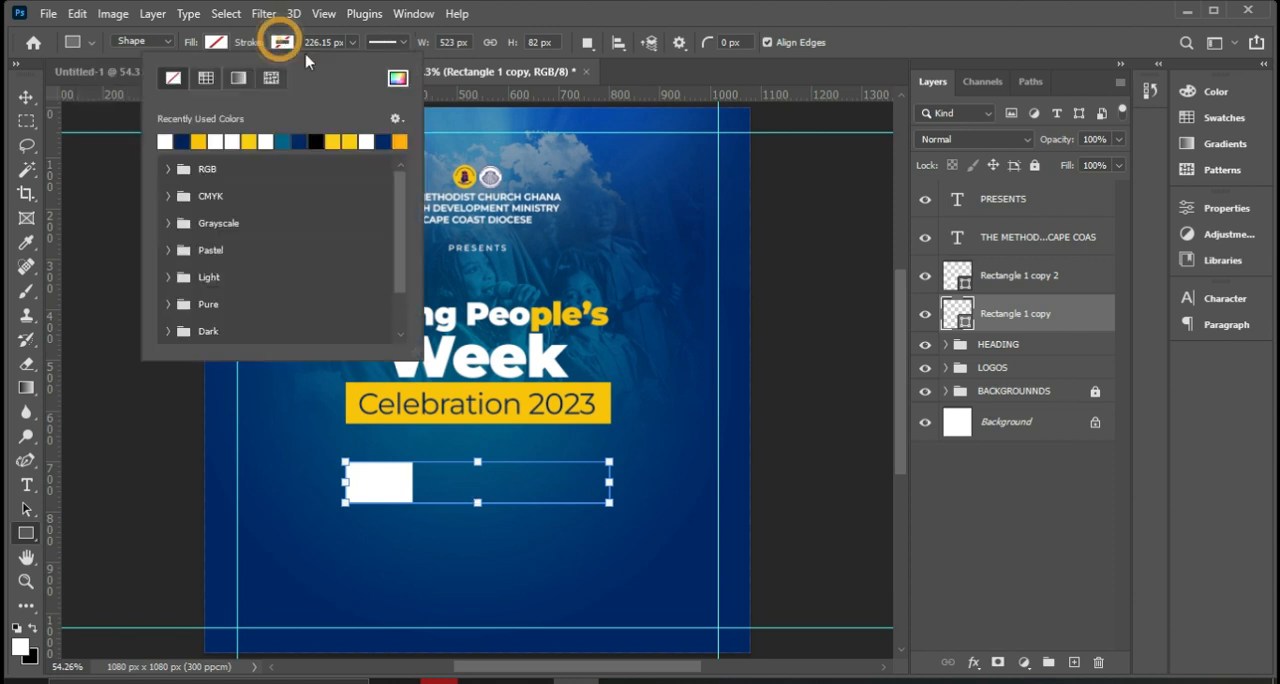
left_click(165, 140)
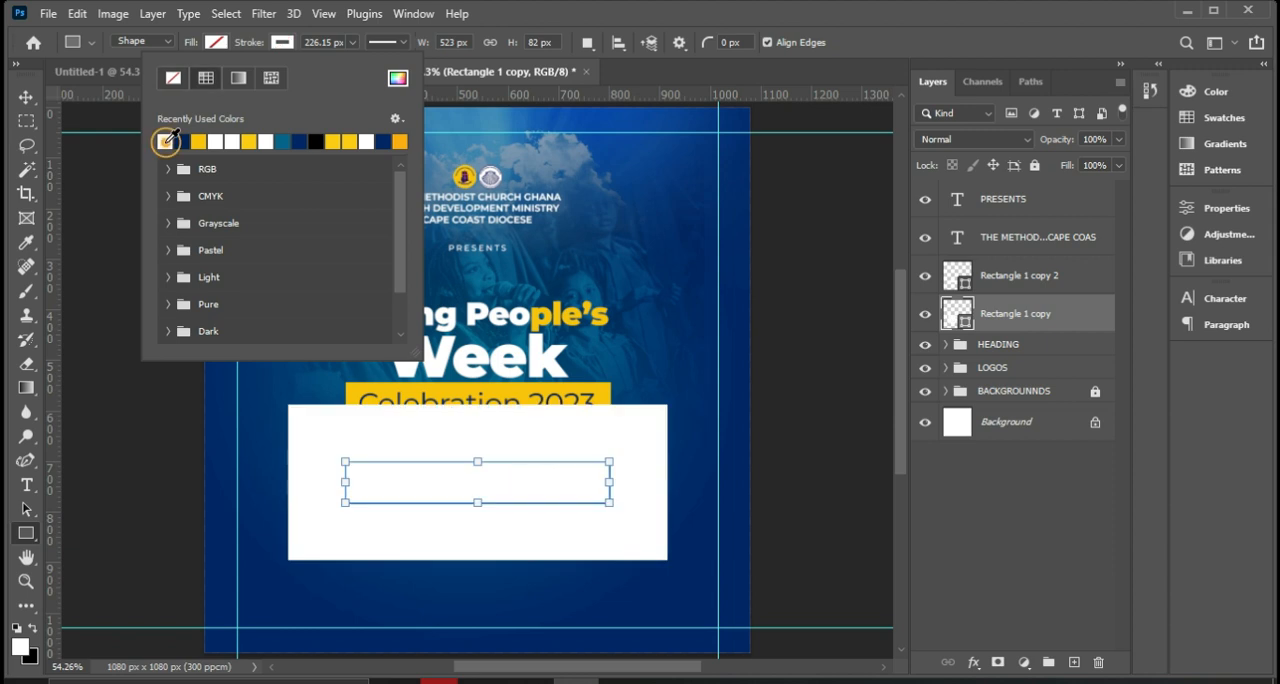
left_click(352, 42)
left_click(352, 42)
mouse_move(352, 66)
left_mouse_down()
mouse_move(276, 66)
mouse_move(322, 64)
left_mouse_up()
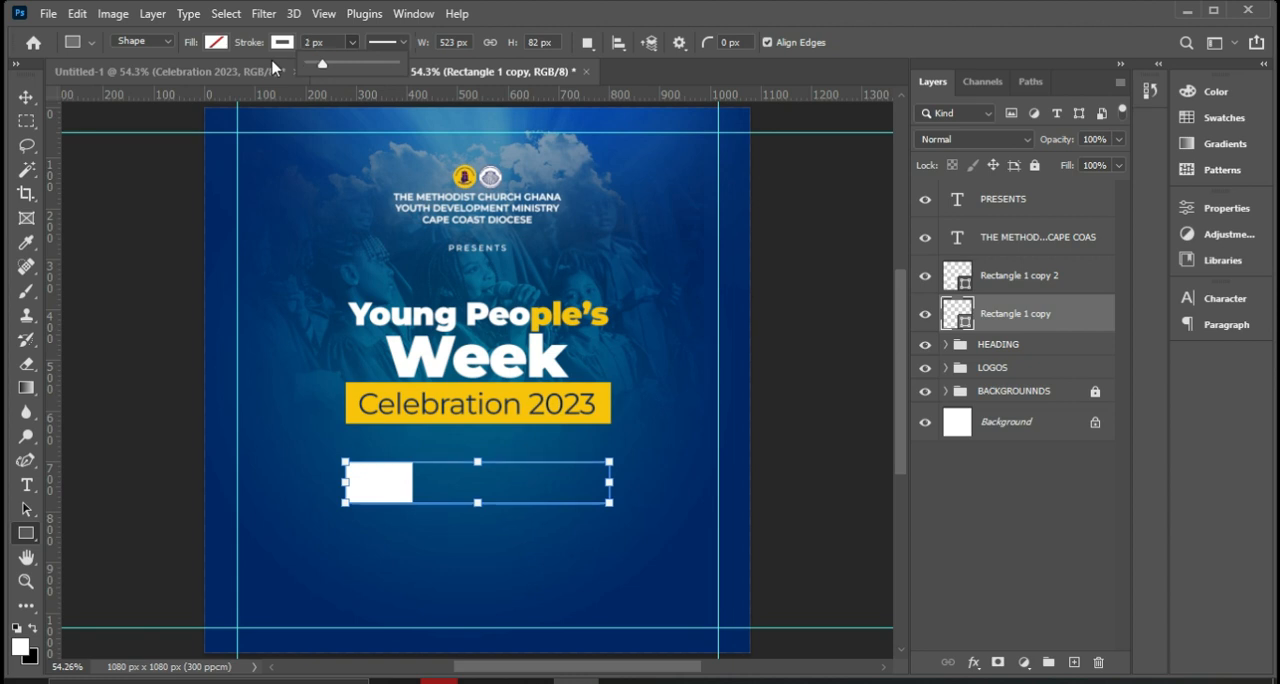
key("v")
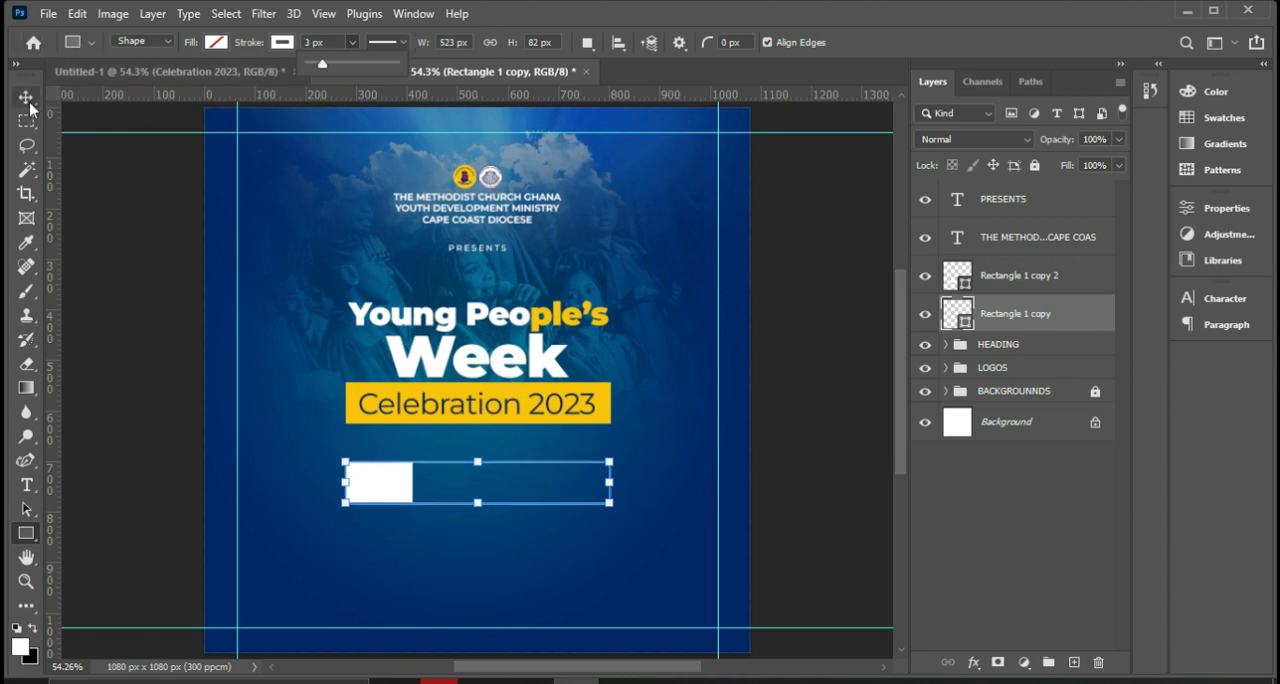
left_click(808, 460)
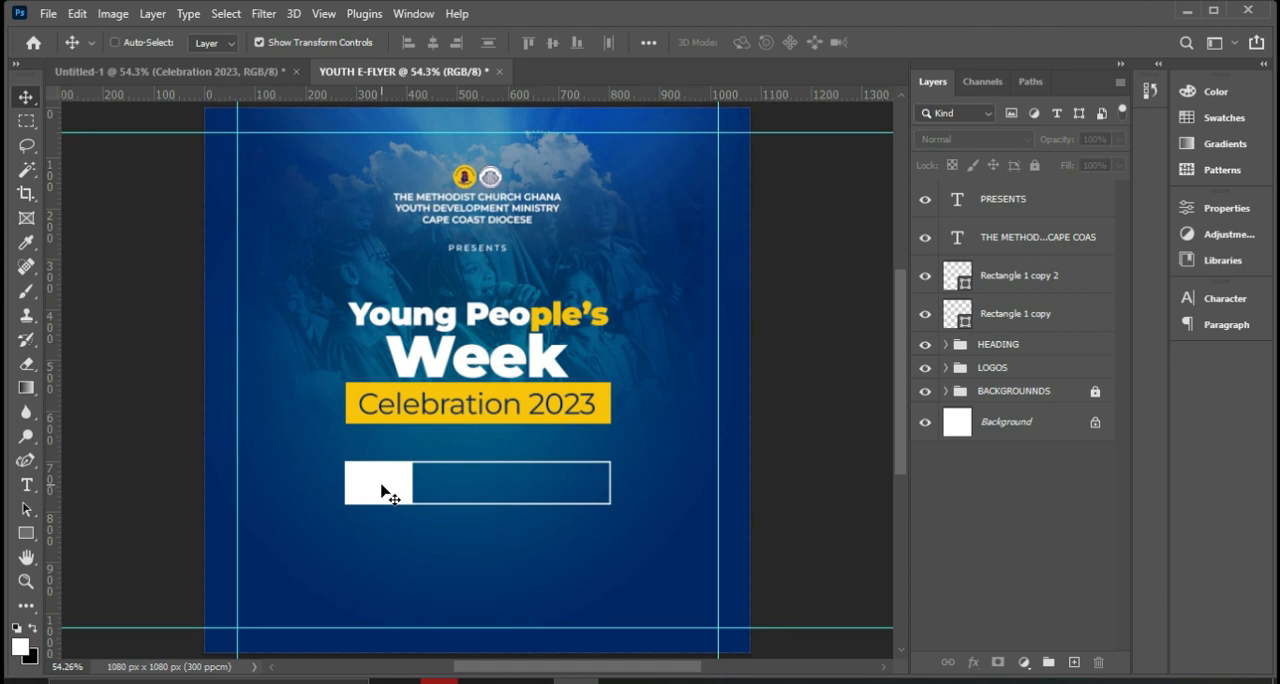
Check the reference flyer and duplicate the three-line church name text, placing the copy inside the outlined box beside the white block.
key("ctrl+plus")
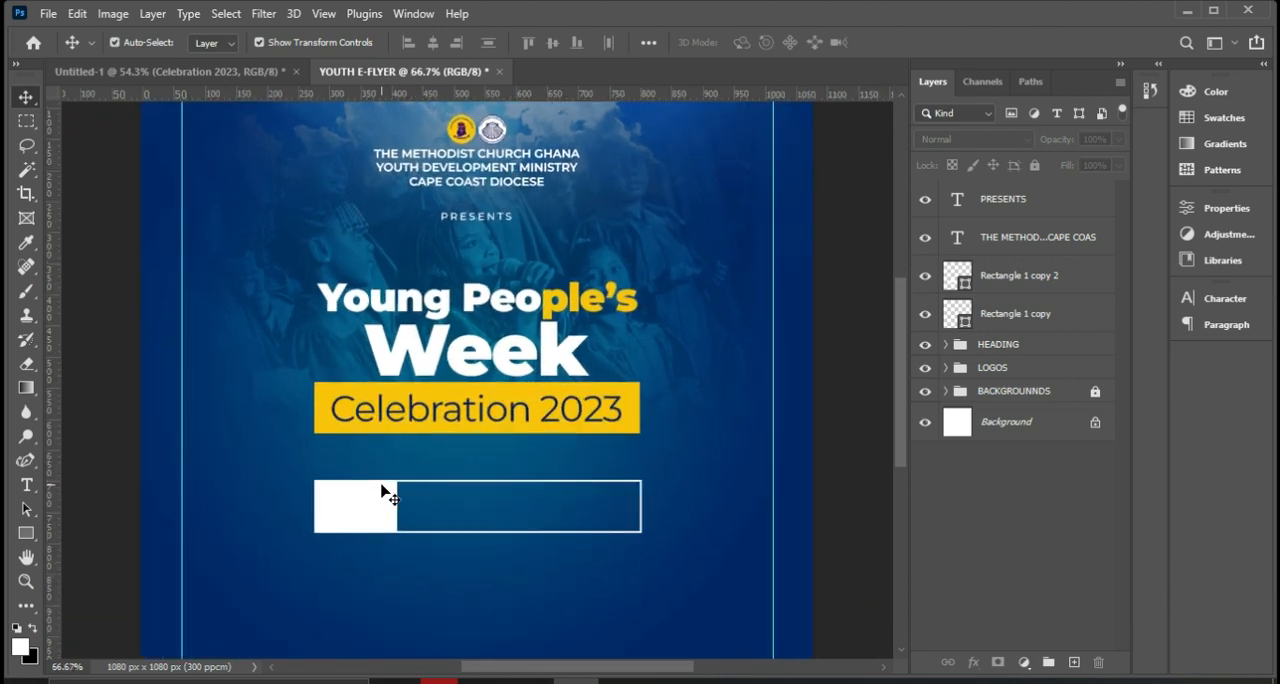
key("ctrl+plus")
scroll(580, 529, "down", 3)
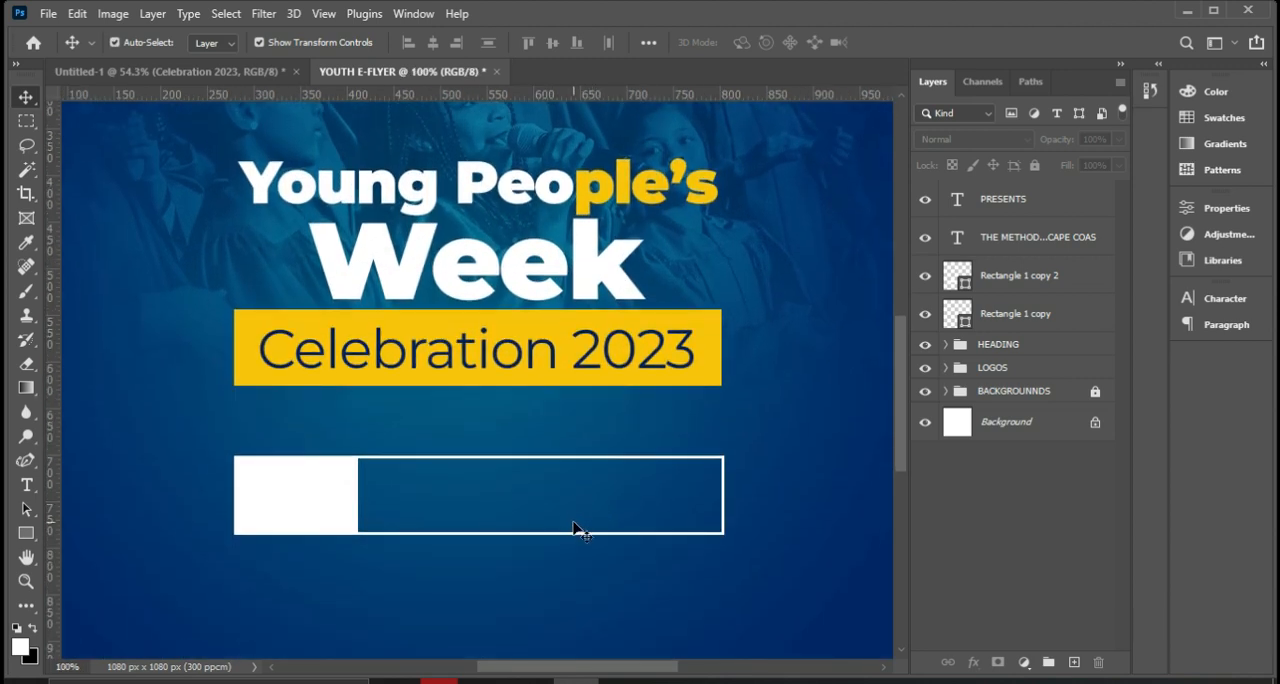
key("alt+Tab")
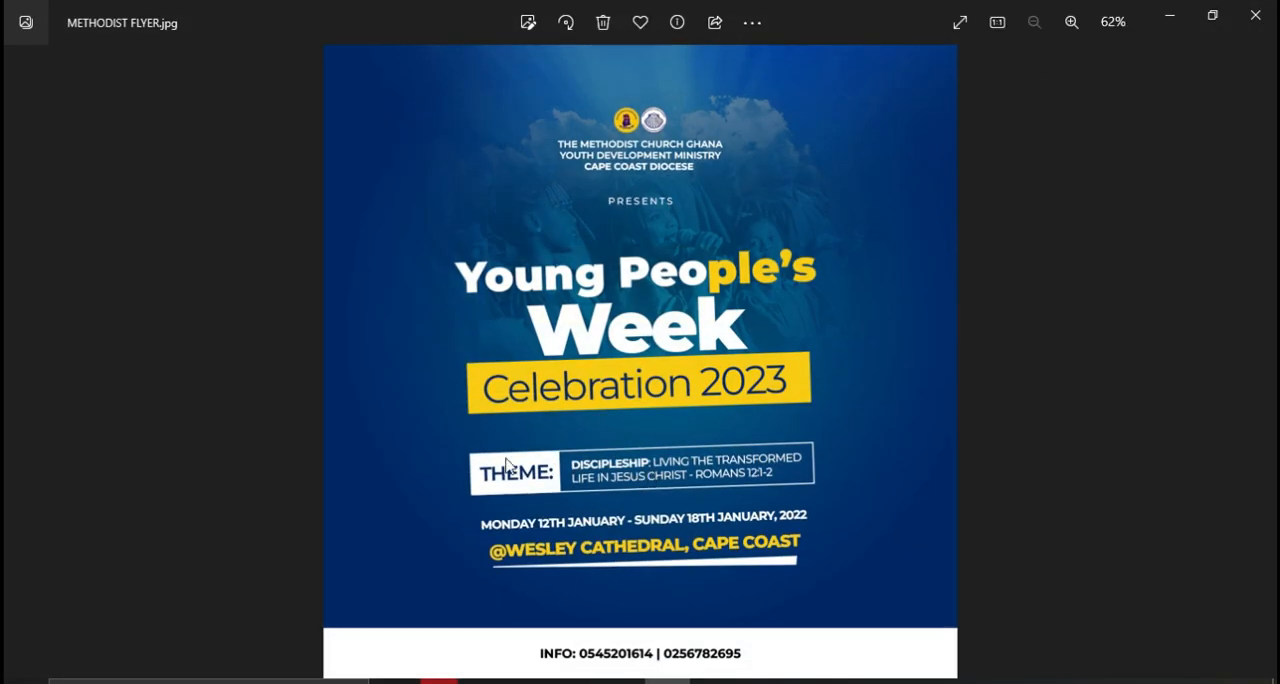
key("alt+Tab")
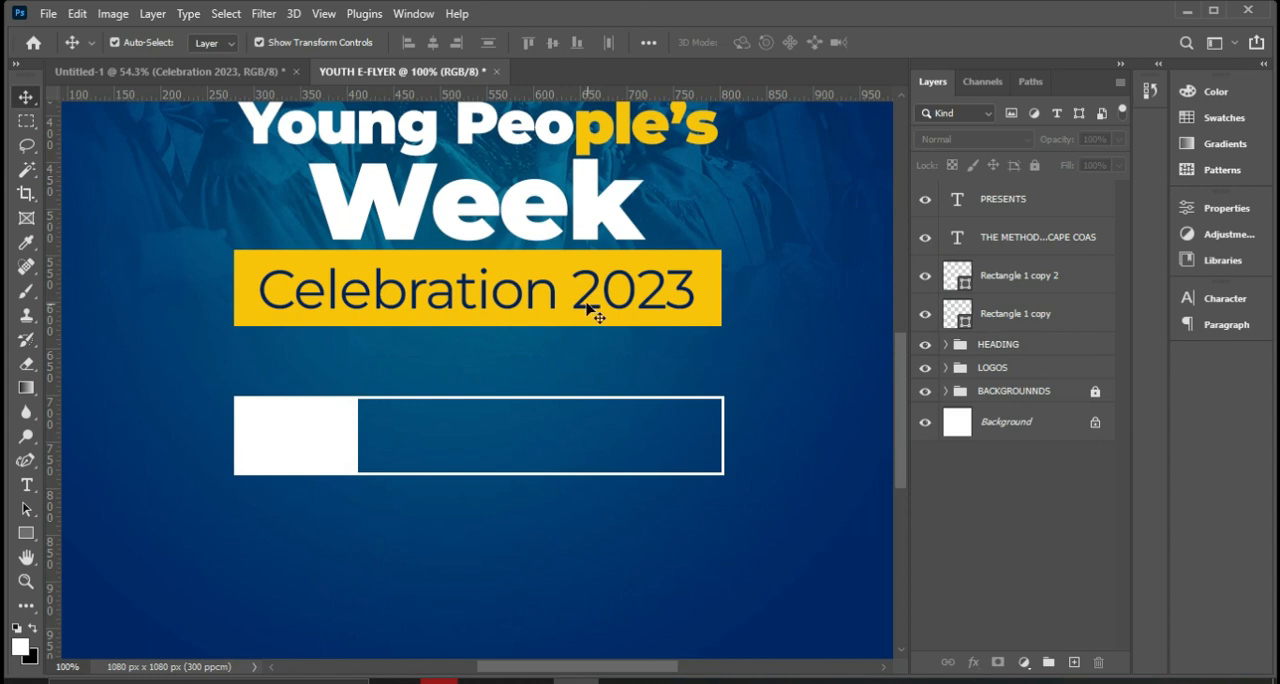
scroll(592, 310, "up", 3)
scroll(593, 302, "up", 2)
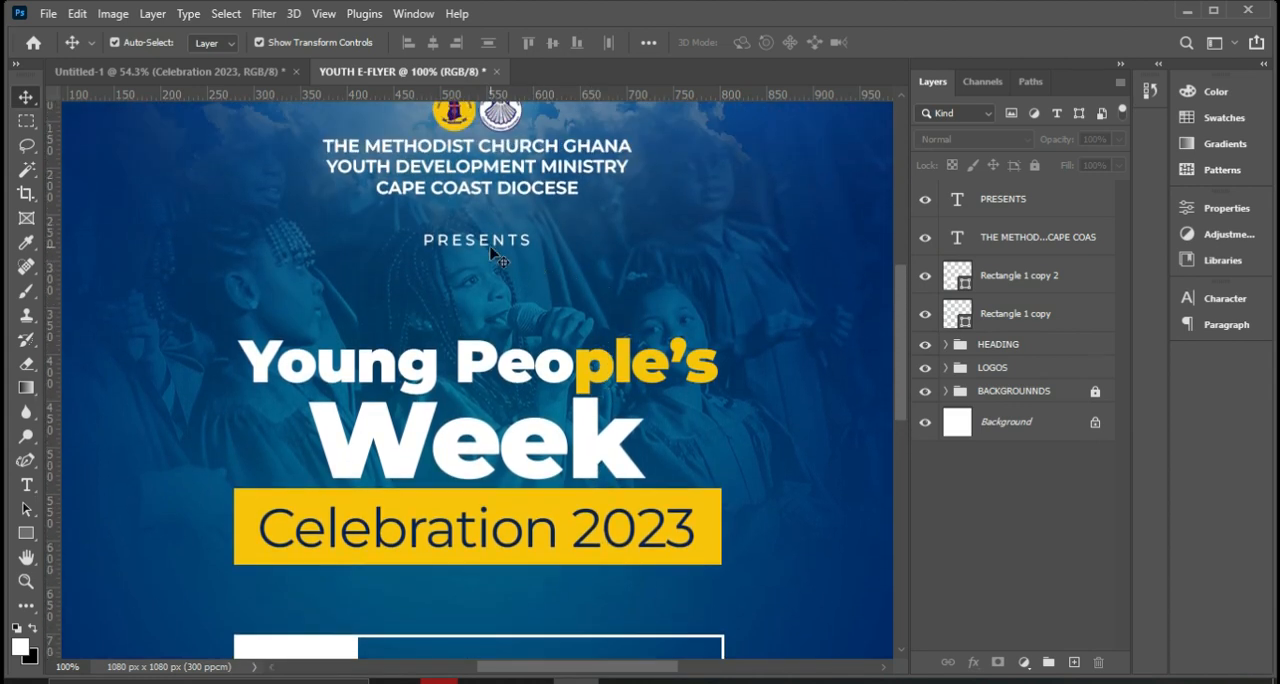
left_click(476, 180)
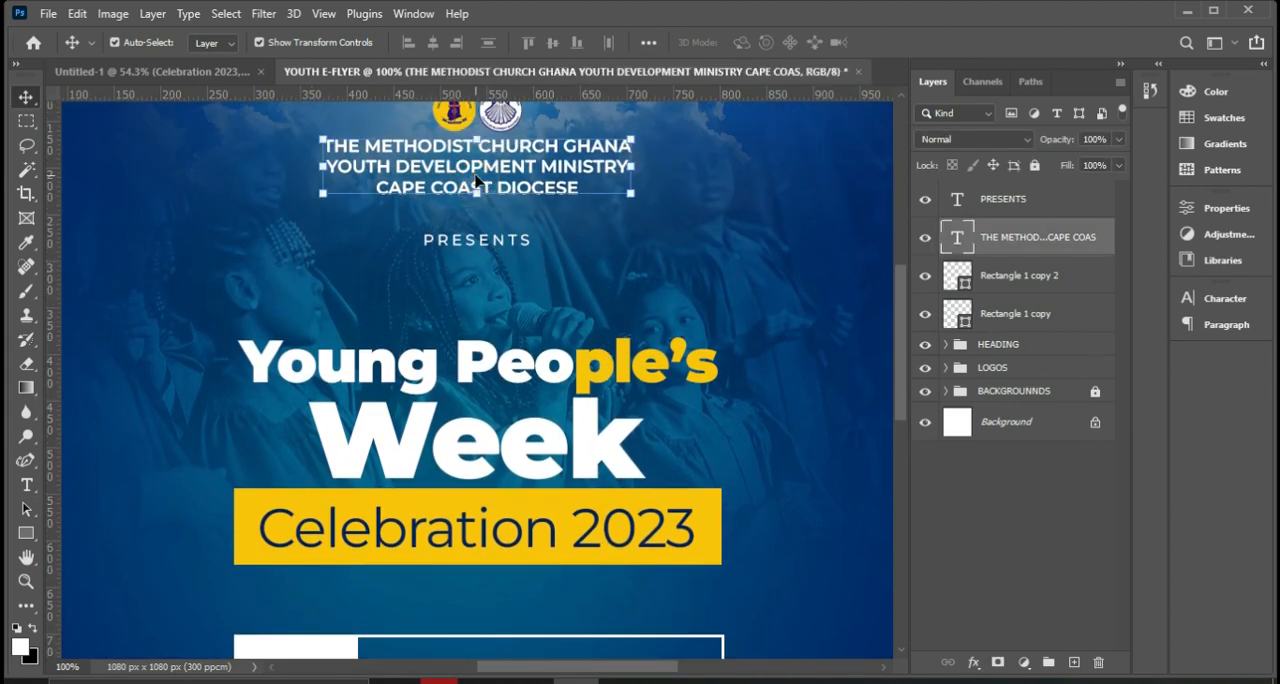
key("ctrl+j")
left_click_drag(478, 182, 507, 643)
scroll(520, 632, "down", 5)
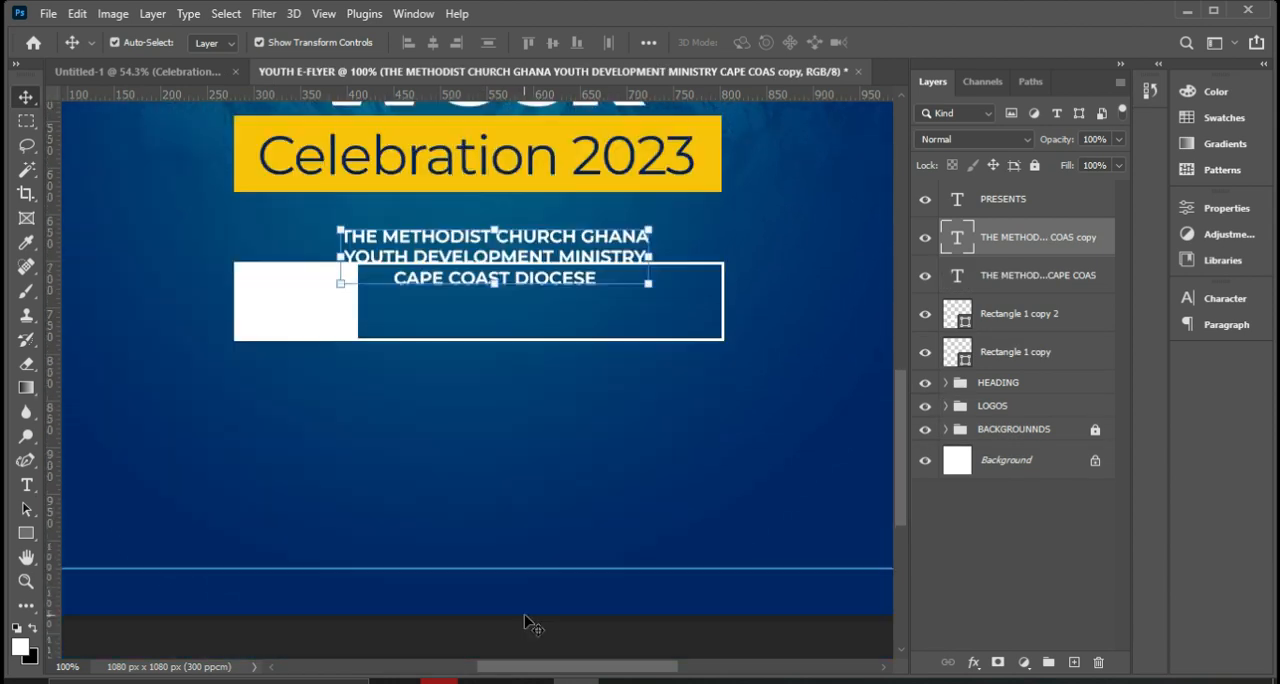
left_click_drag(476, 248, 493, 299)
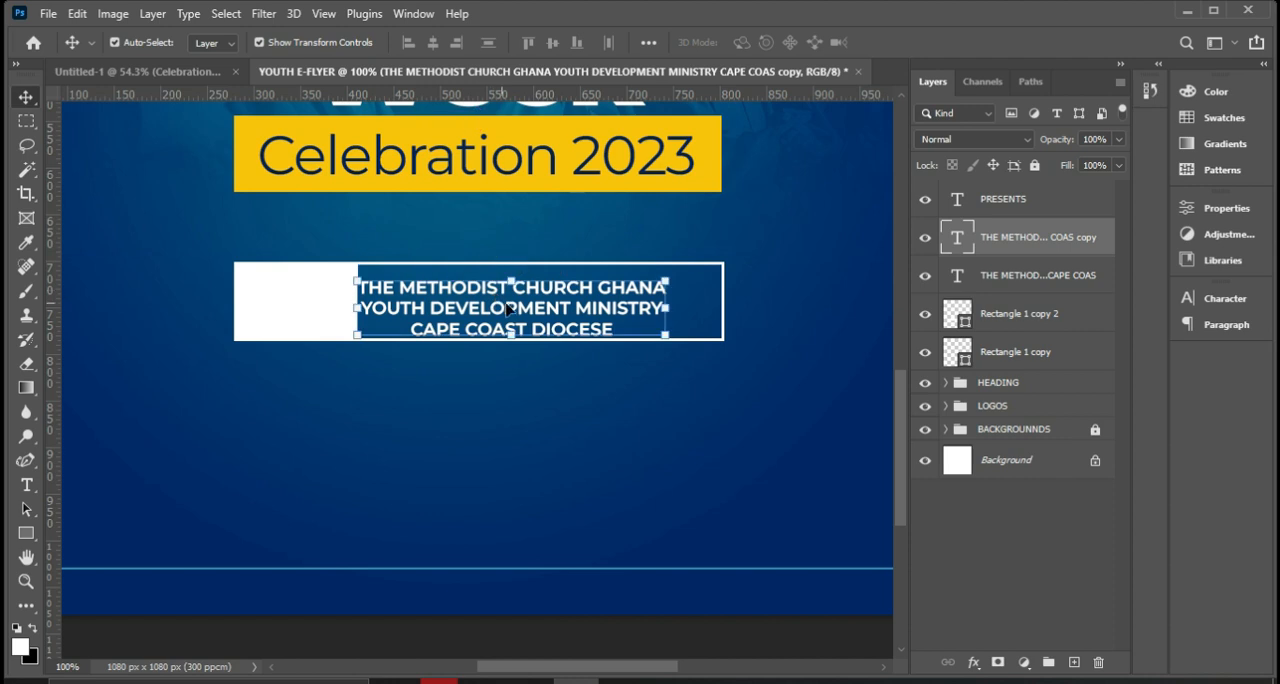
Replace the copied text with the theme's first line from the reference flyer, "DISCIPLESHIP: LIVING THE TRANSFORMED".
double_click(508, 305)
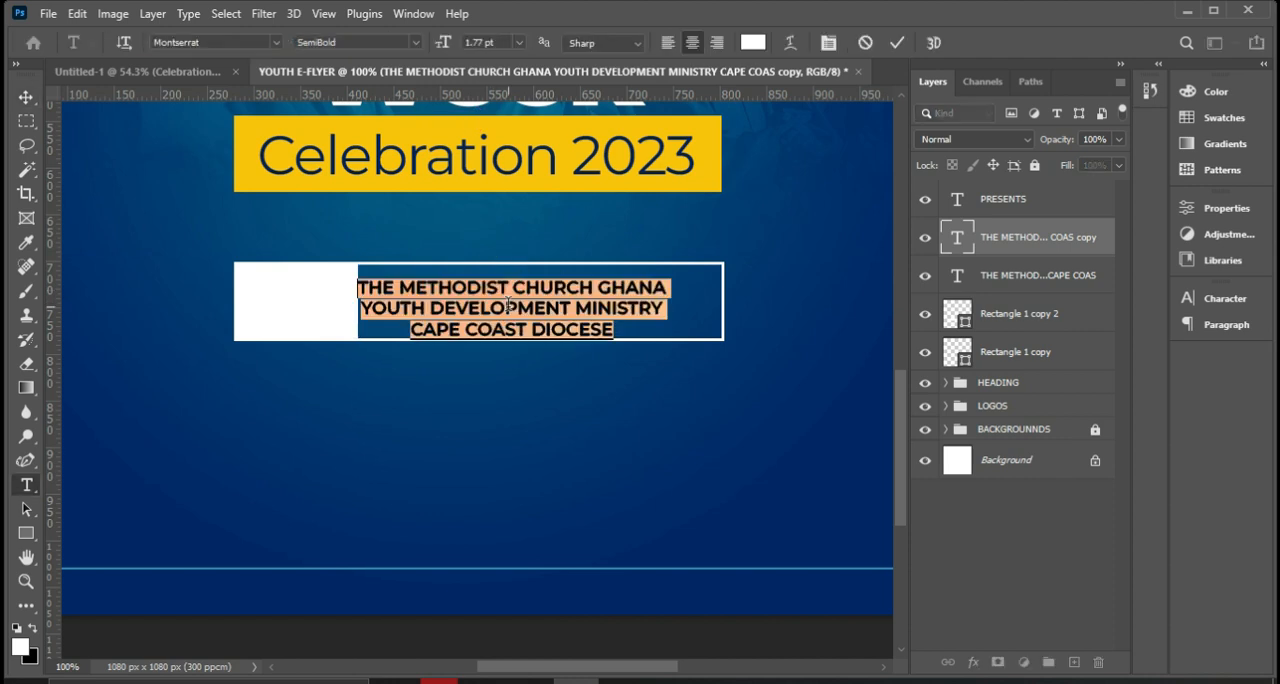
type("DISCIPLE")
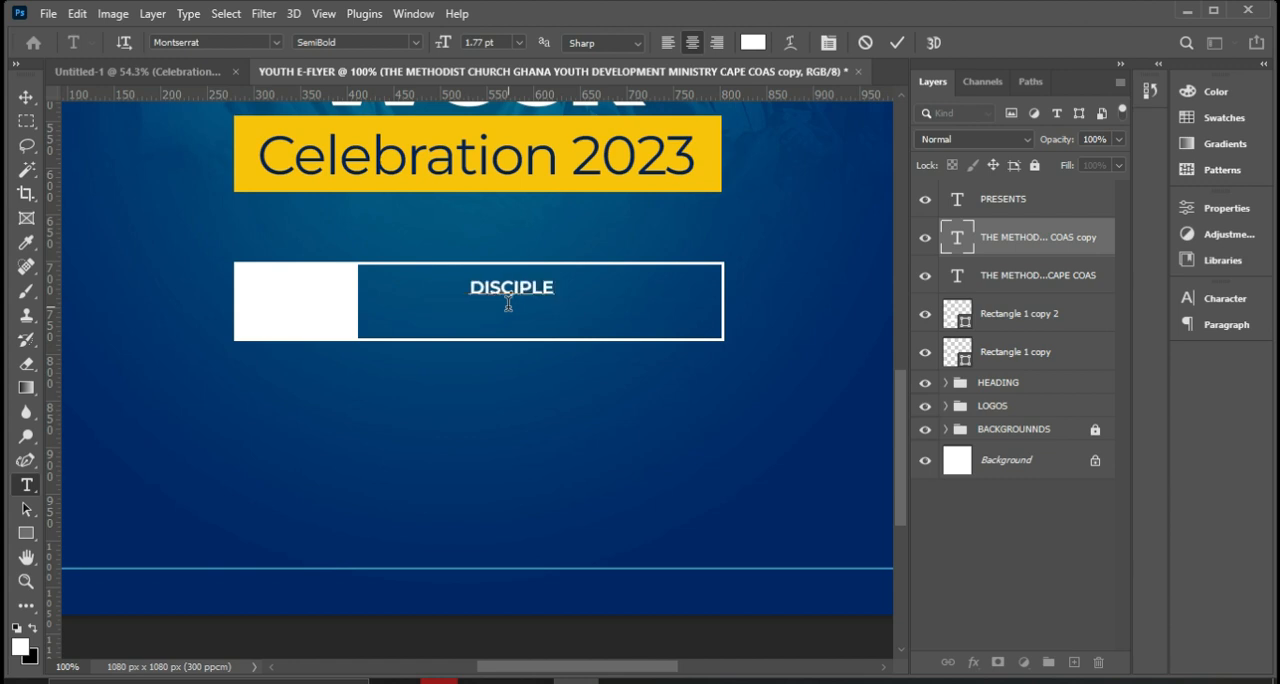
type("SHIP")
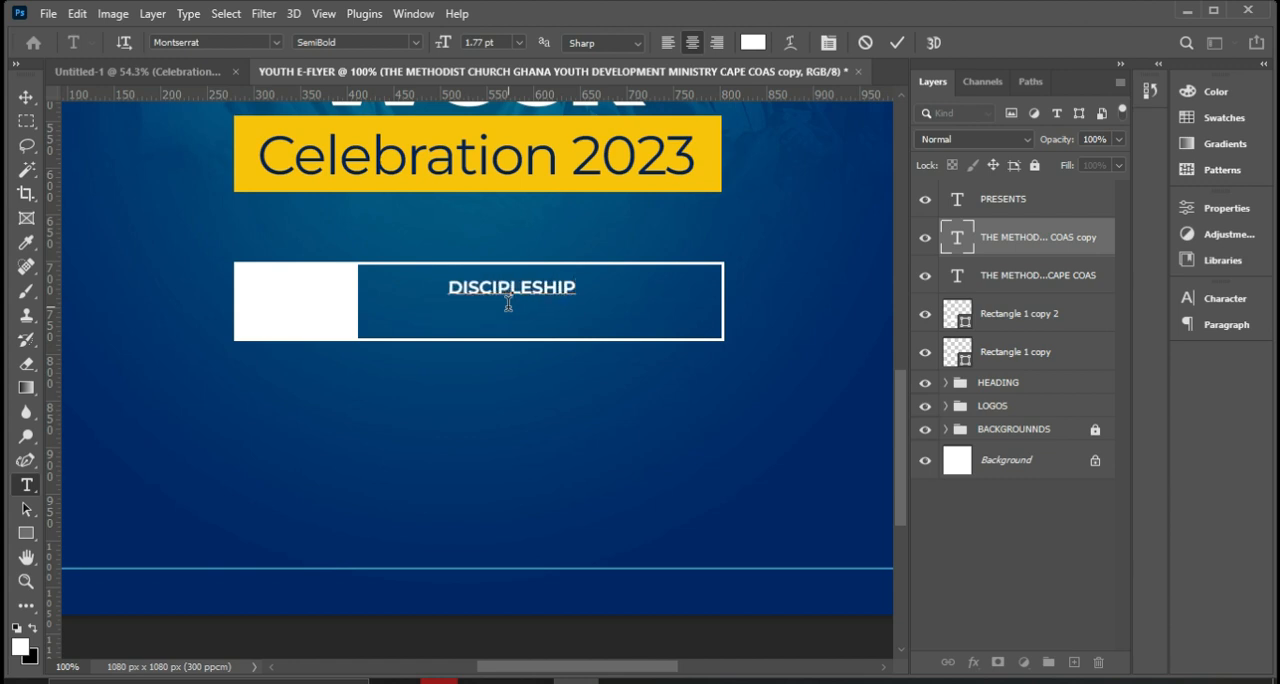
type(":")
left_click(667, 680)
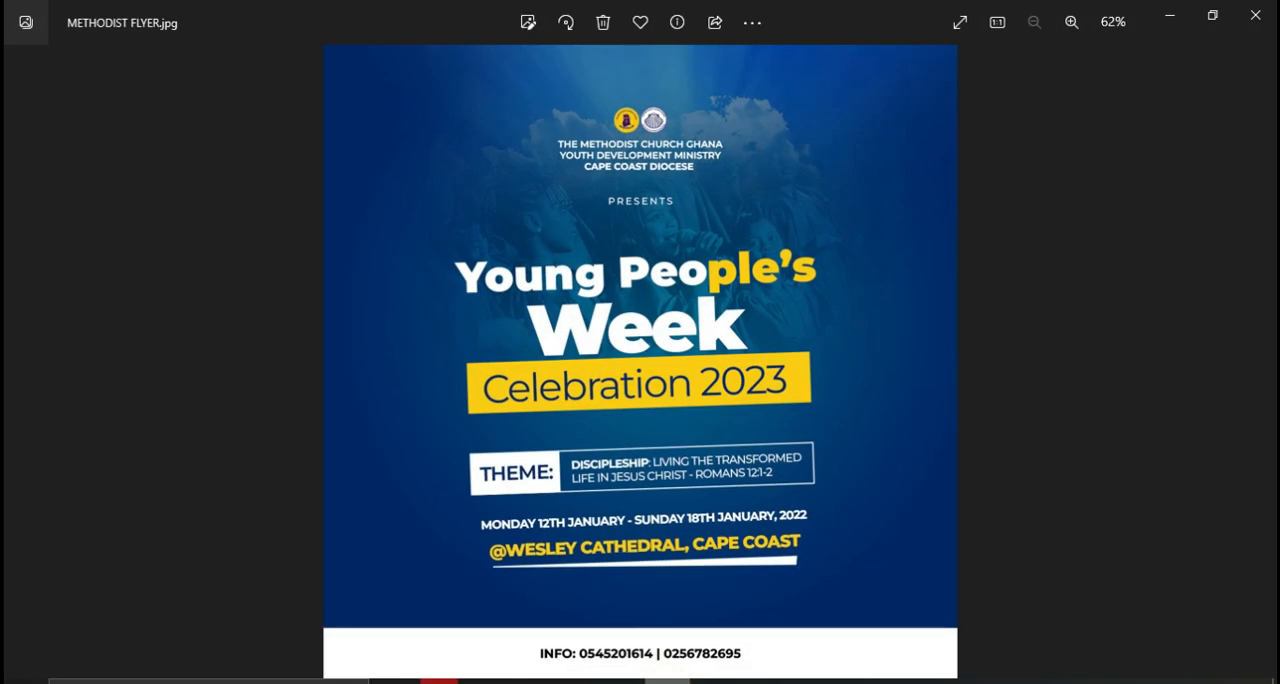
left_click(665, 681)
type("LVV")
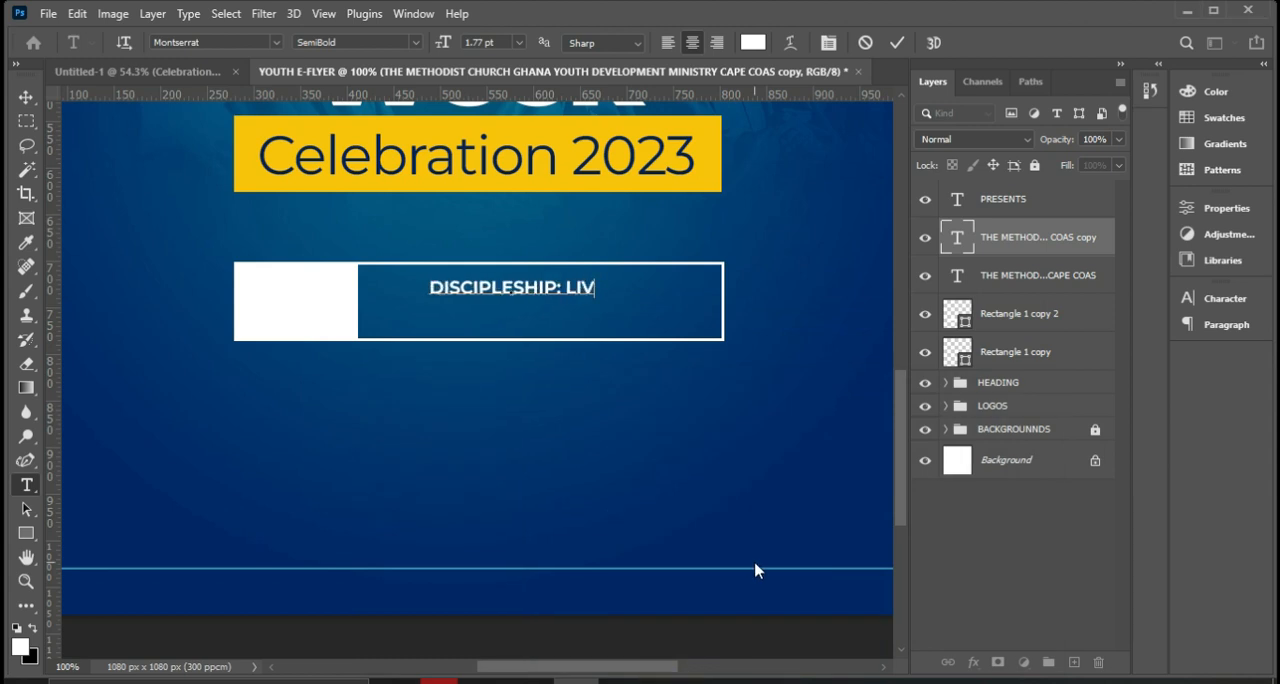
type("ING T HE ")
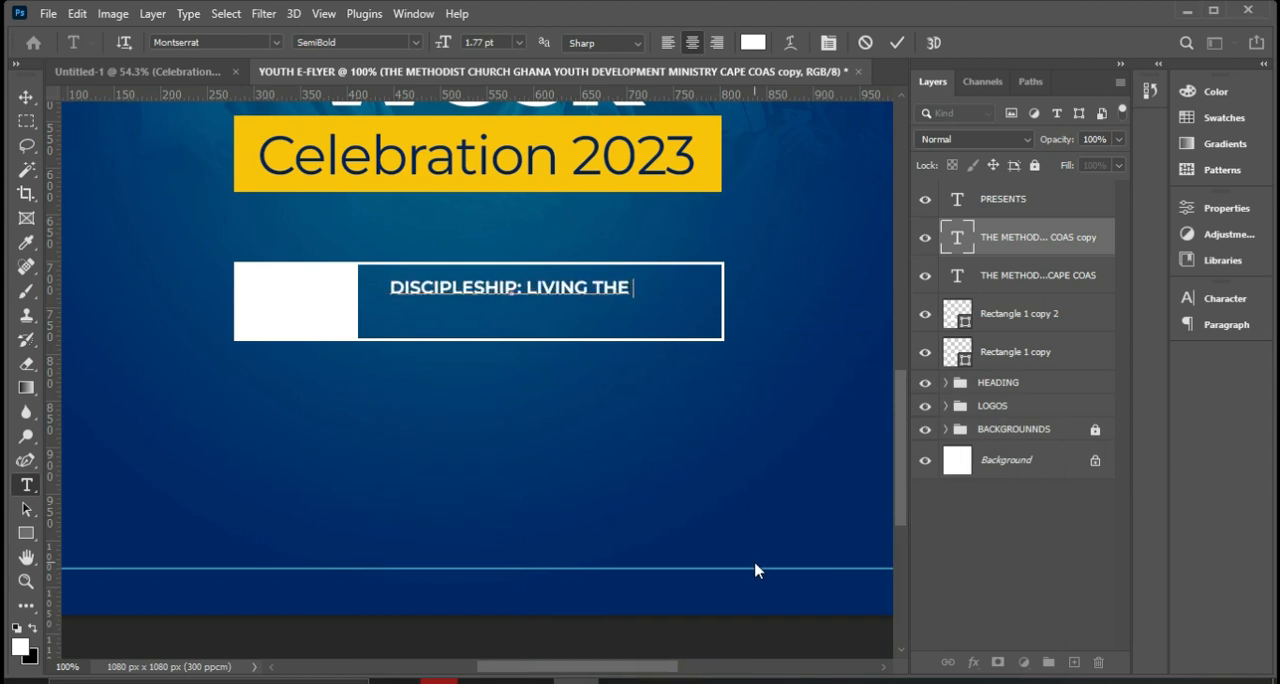
type("TRANSFORMED")
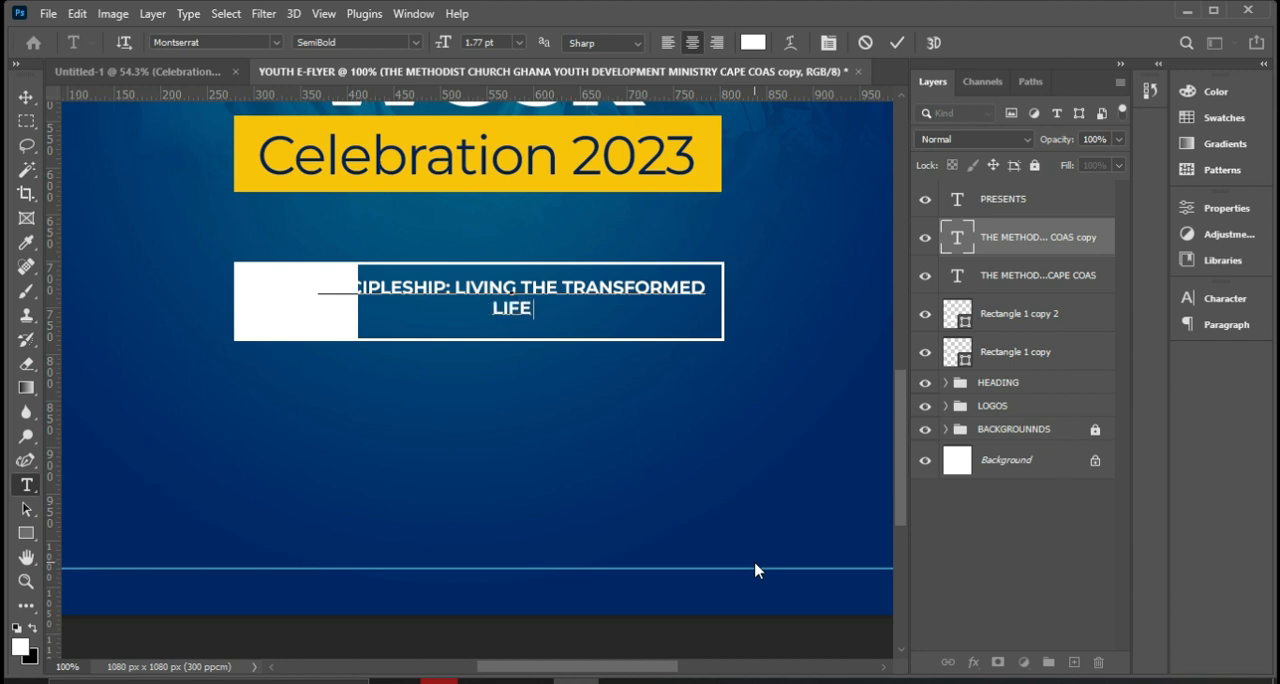
Add the theme's second line "LIFE IN JESUS CHRIST - ROMAN 12:1-2", checking the verse in the reference flyer, and commit the text.
type("TRANSFORMED LIFE IN JESUS")
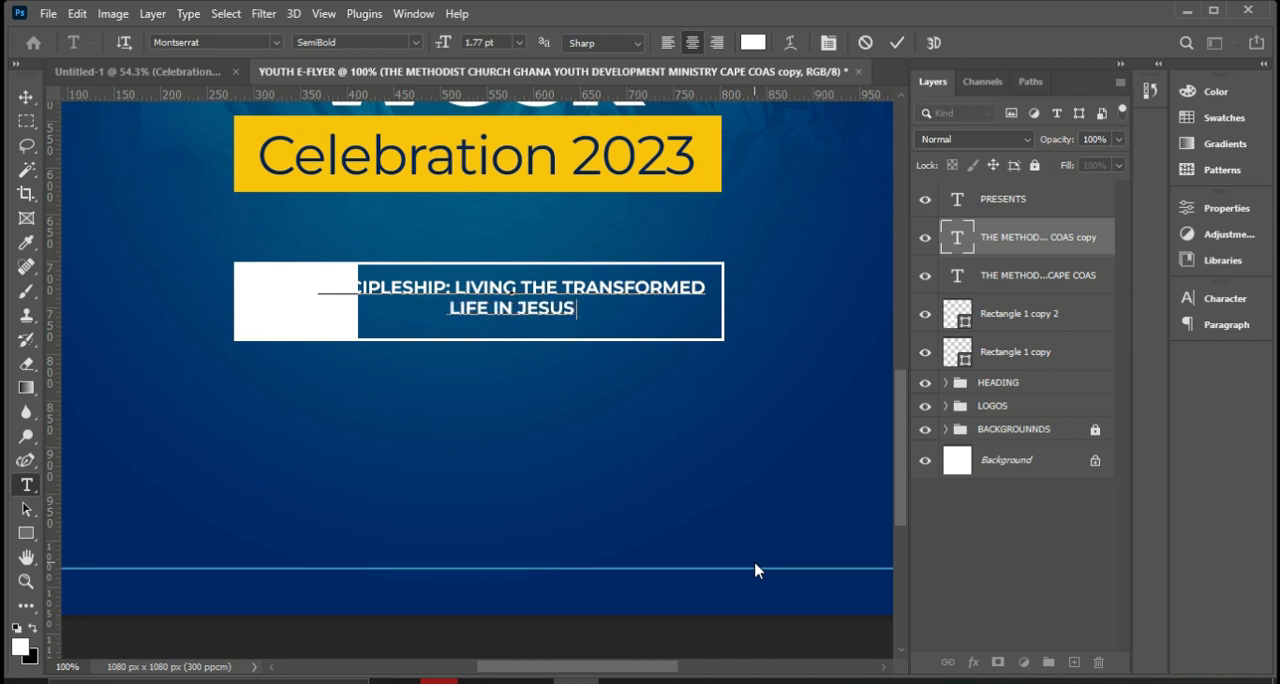
type(" CHRI")
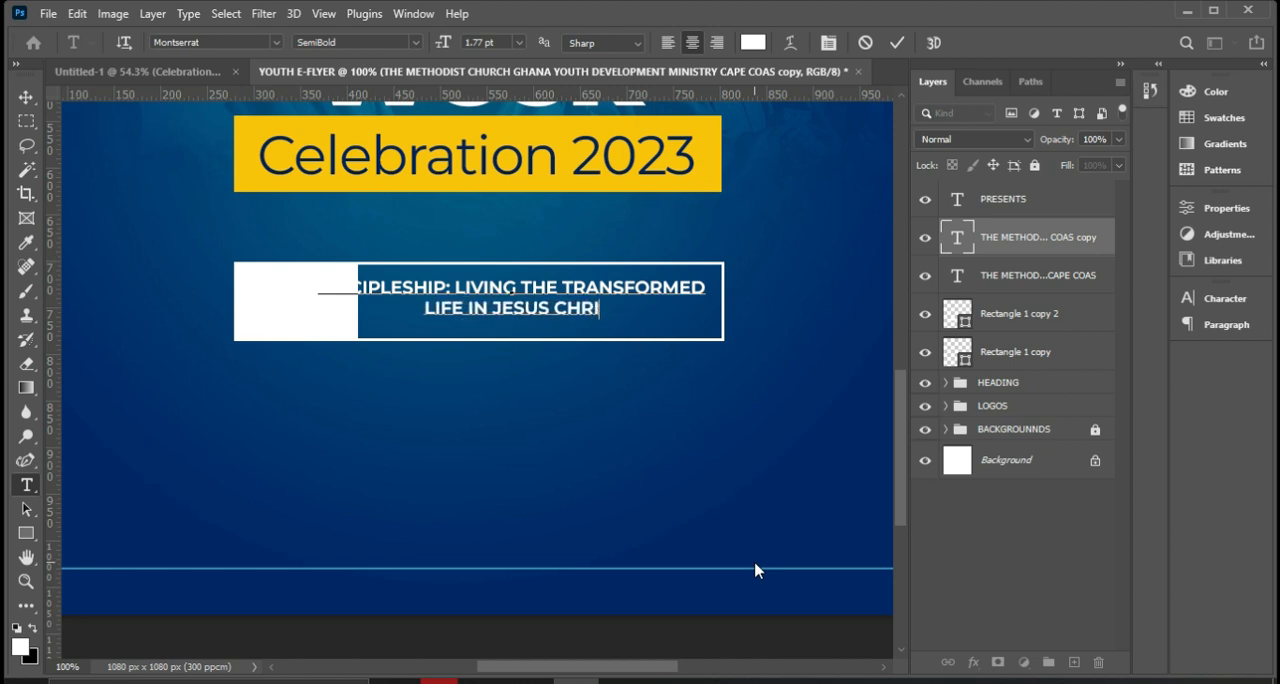
type("ST - ROMAN")
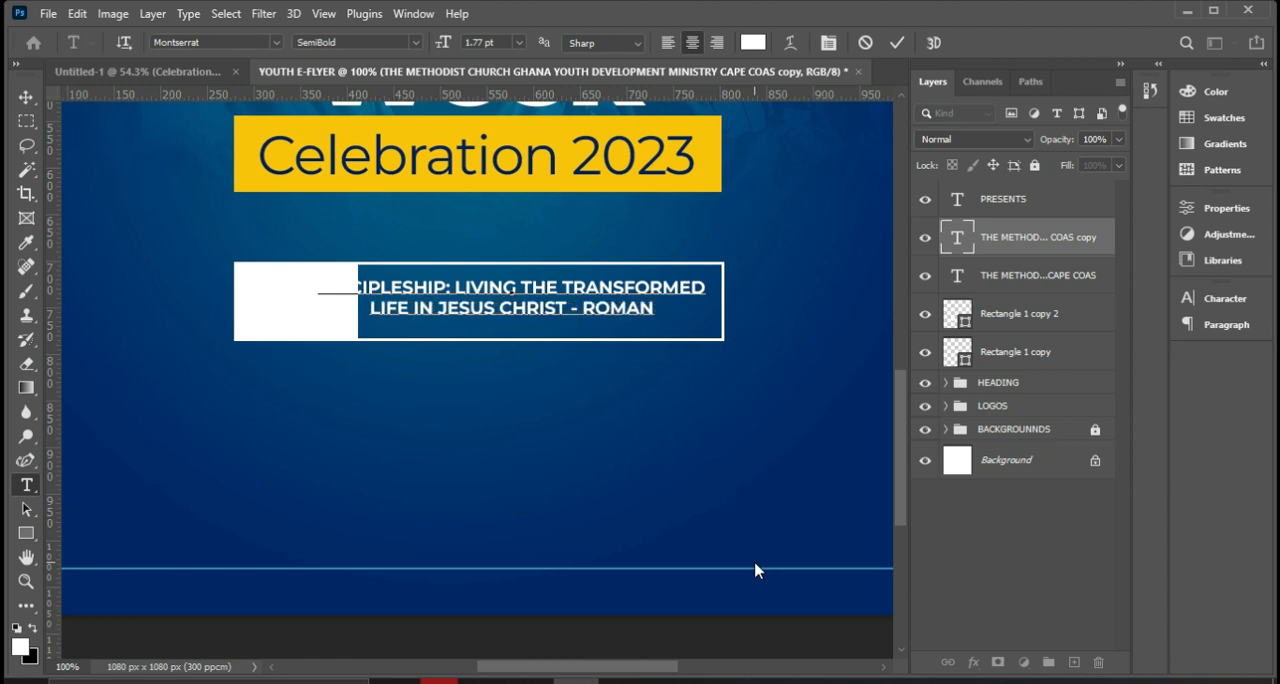
type(" 12")
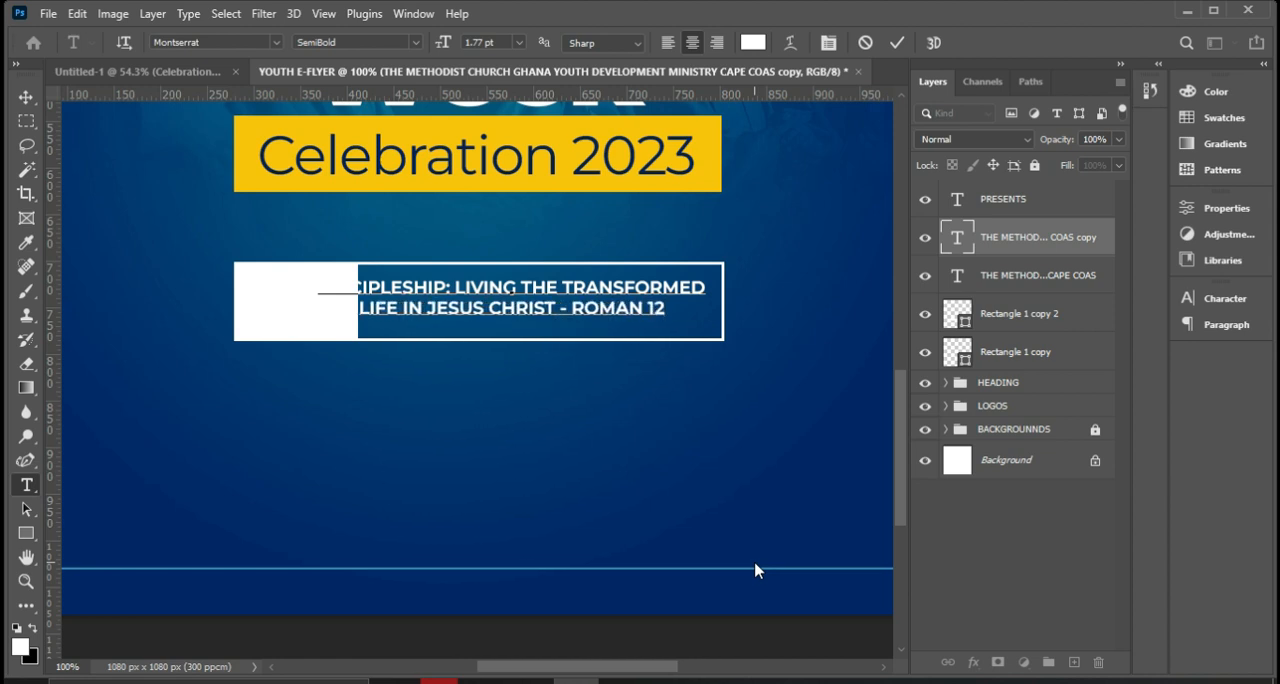
type(":")
left_click(667, 681)
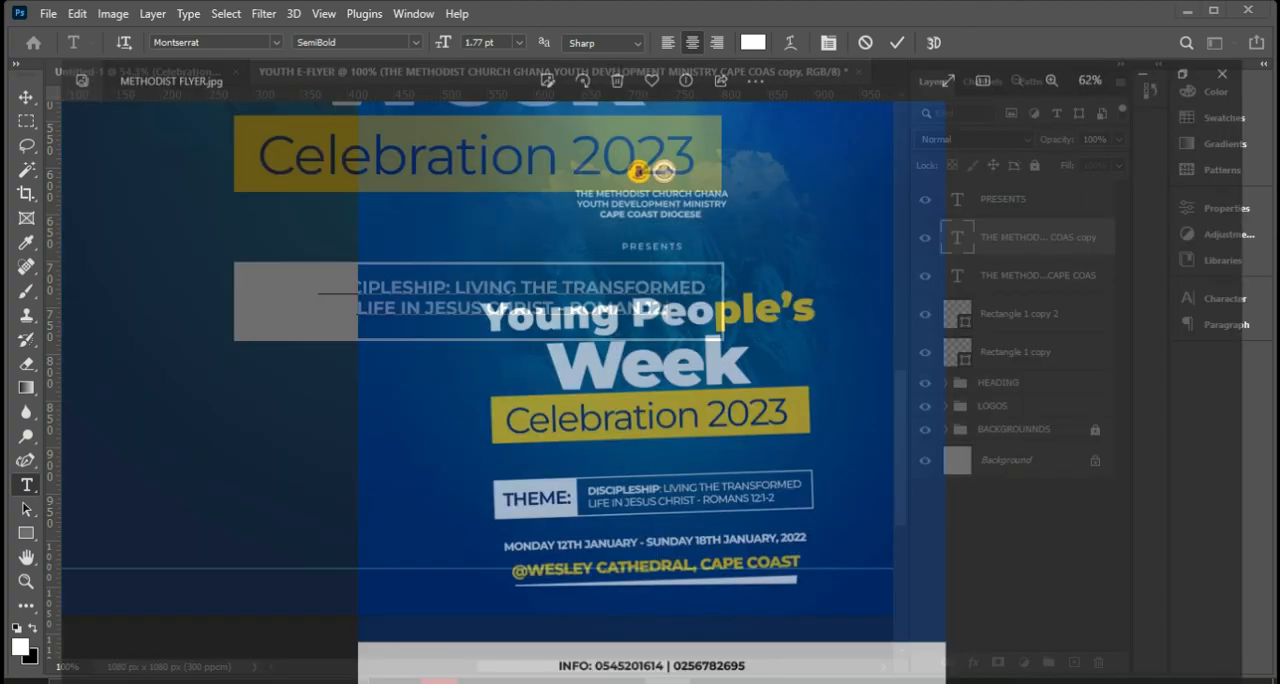
key("alt+Tab")
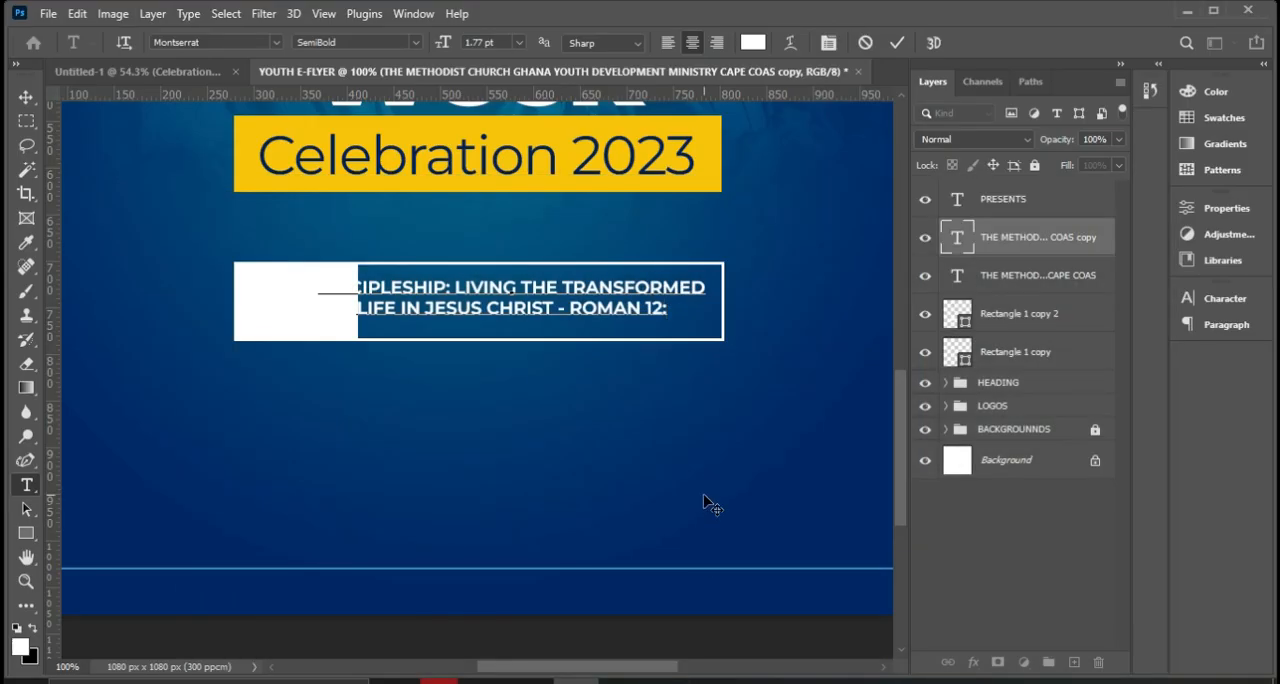
type("1-2")
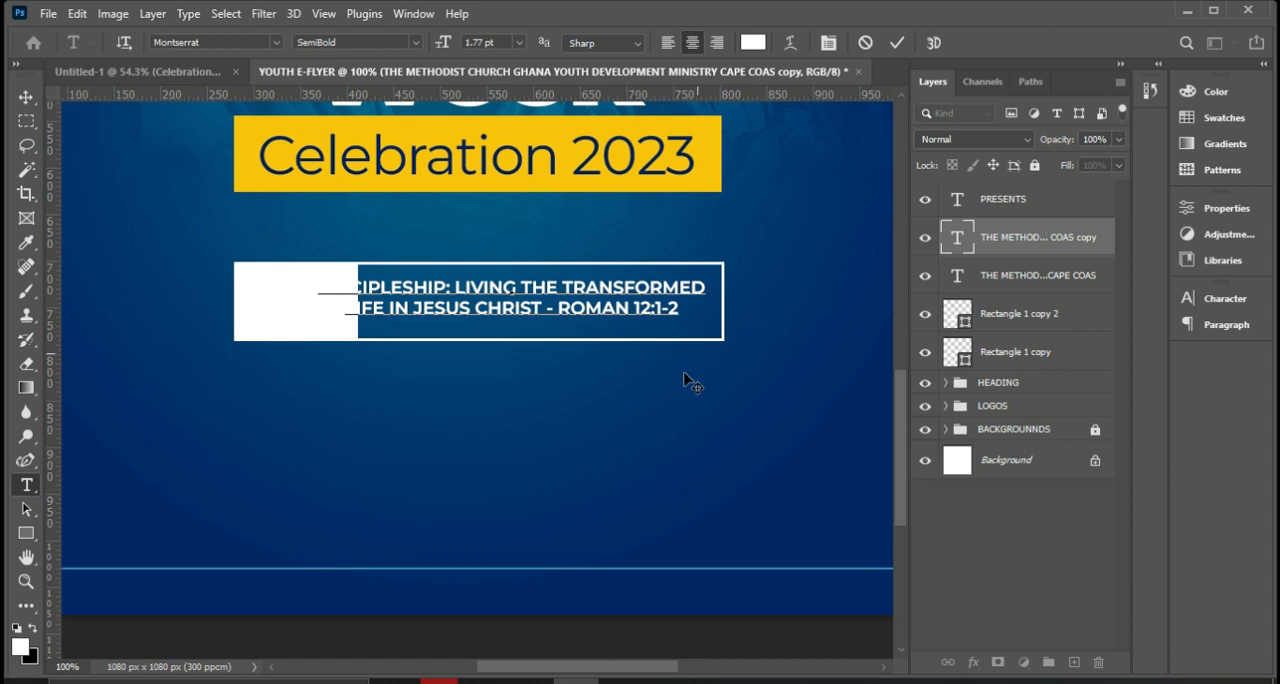
left_click(899, 44)
Move the theme text into the outlined box beside the white block and scale it down to about 88.6%.
key("v")
left_click_drag(580, 303, 632, 312)
left_click_drag(760, 279, 709, 289)
left_click(466, 298)
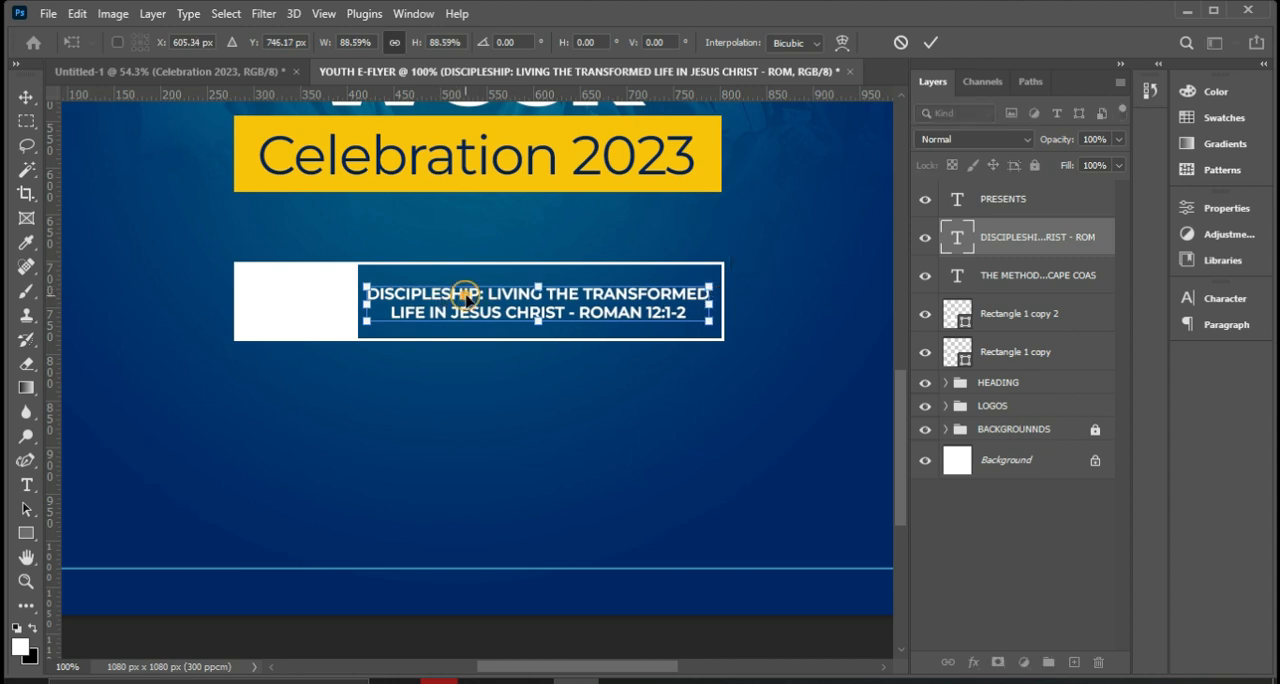
Select all of the two-line theme text and left-align it.
double_click(466, 298)
double_click(462, 305)
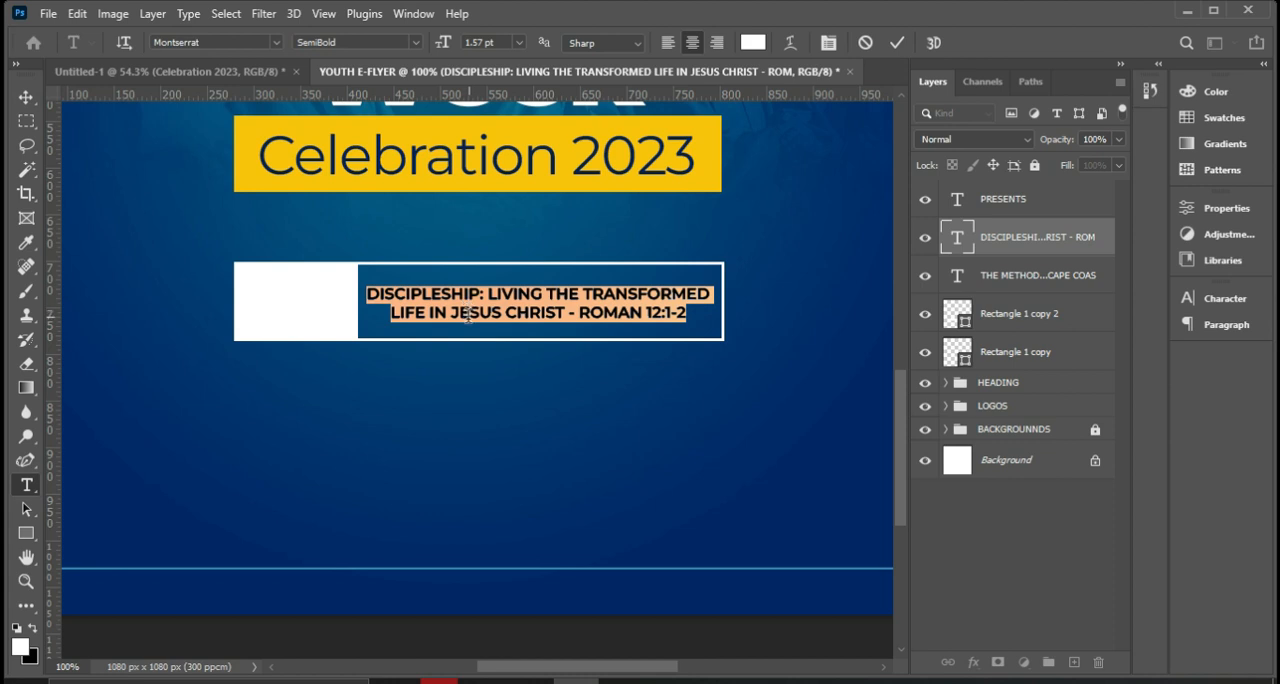
left_click(668, 43)
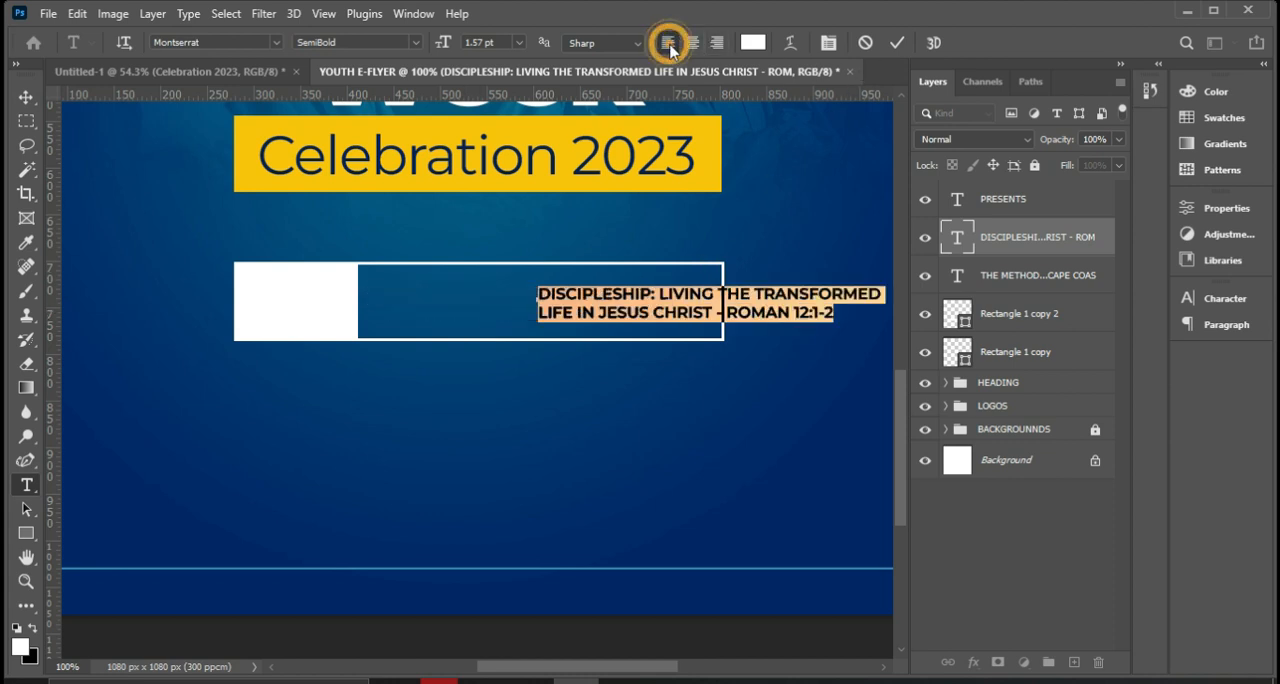
Commit the left alignment, move the theme text inside the outlined box beside the white block, and scale it to about 102%.
left_click(897, 43)
key("v")
left_click_drag(608, 302, 364, 286)
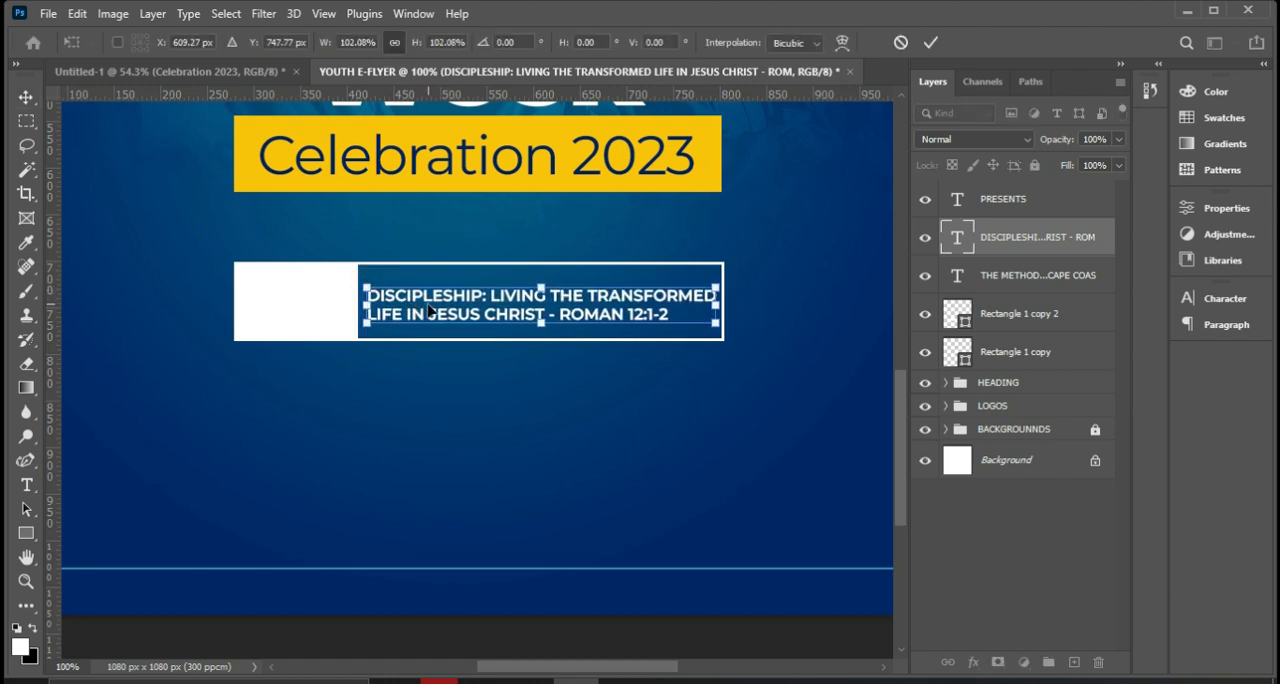
key("Return")
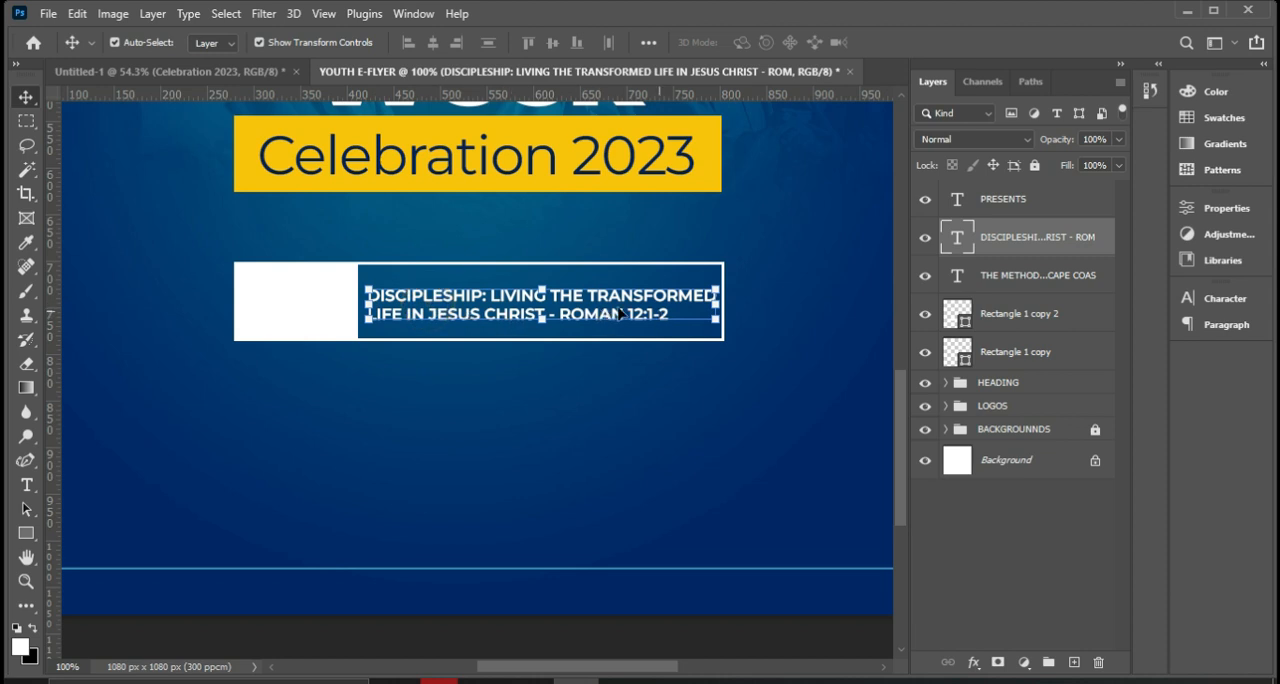
Duplicate the theme text, shift the copy over the white block, and replace its wording with "THEME:".
key("ctrl+j")
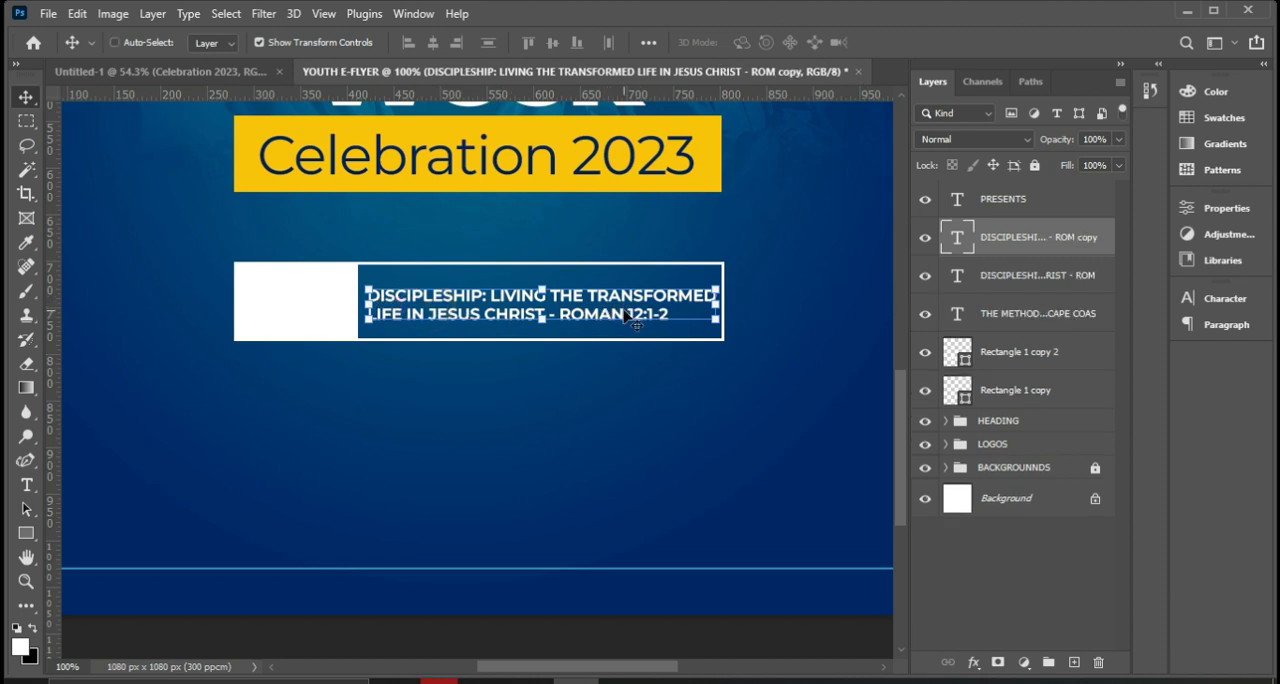
left_click_drag(628, 313, 442, 313)
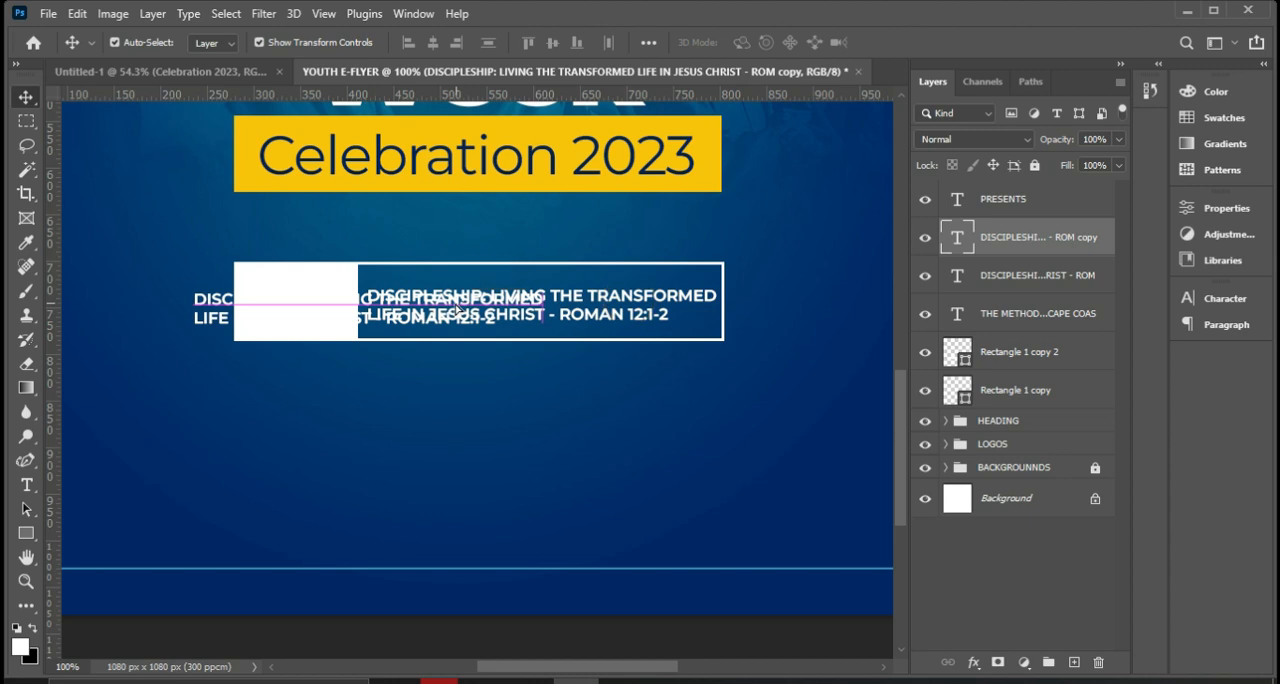
double_click(293, 312)
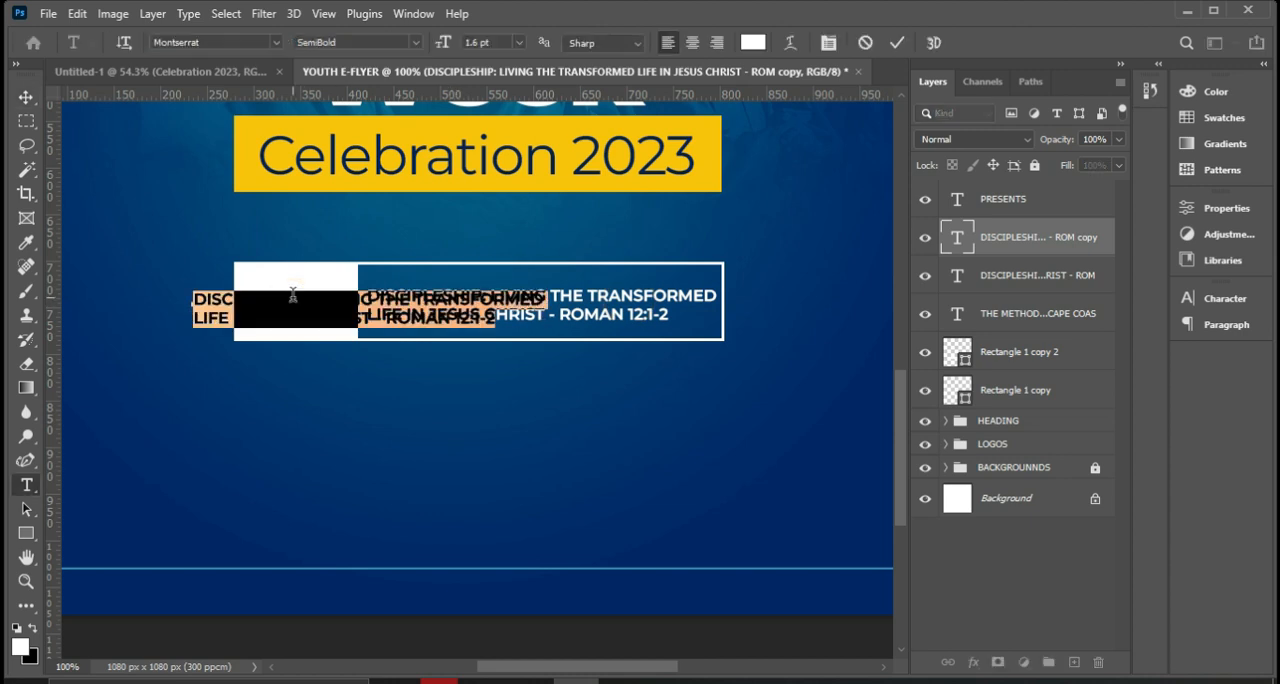
type("THEN")
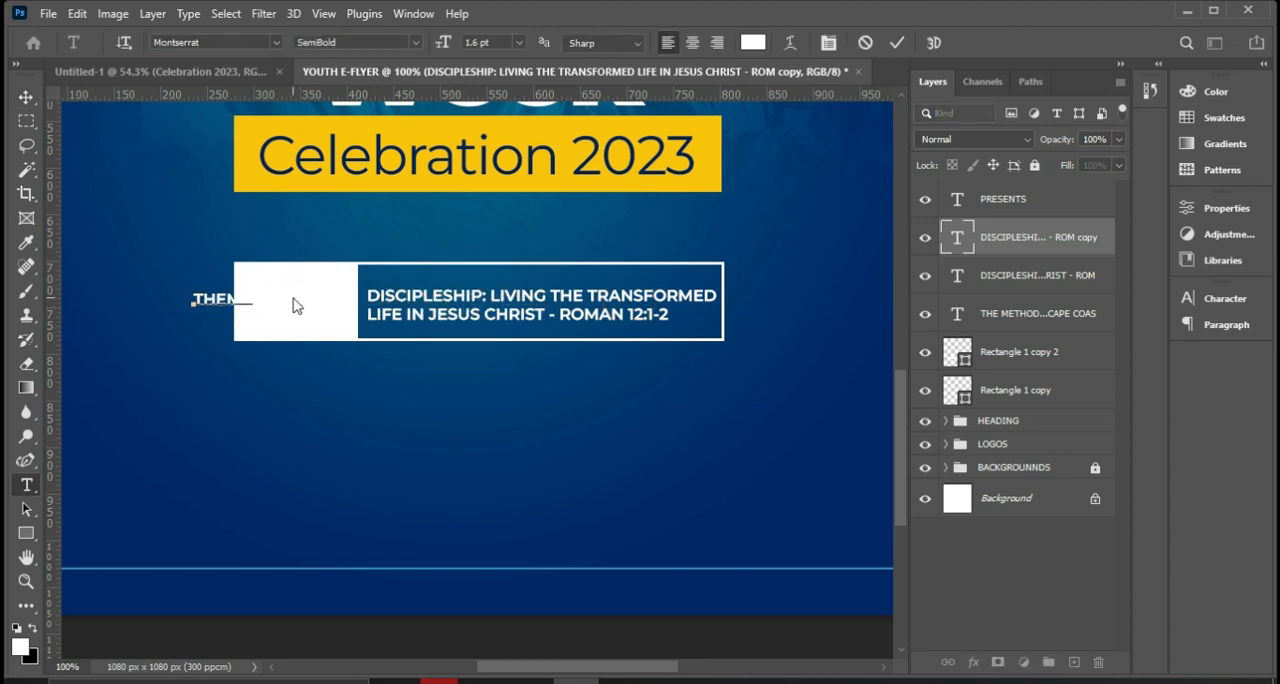
left_click(897, 42)
key("v")
Colour the "THEME:" text dark blue 01286b, sampled from the flyer's lower background.
left_click(1226, 300)
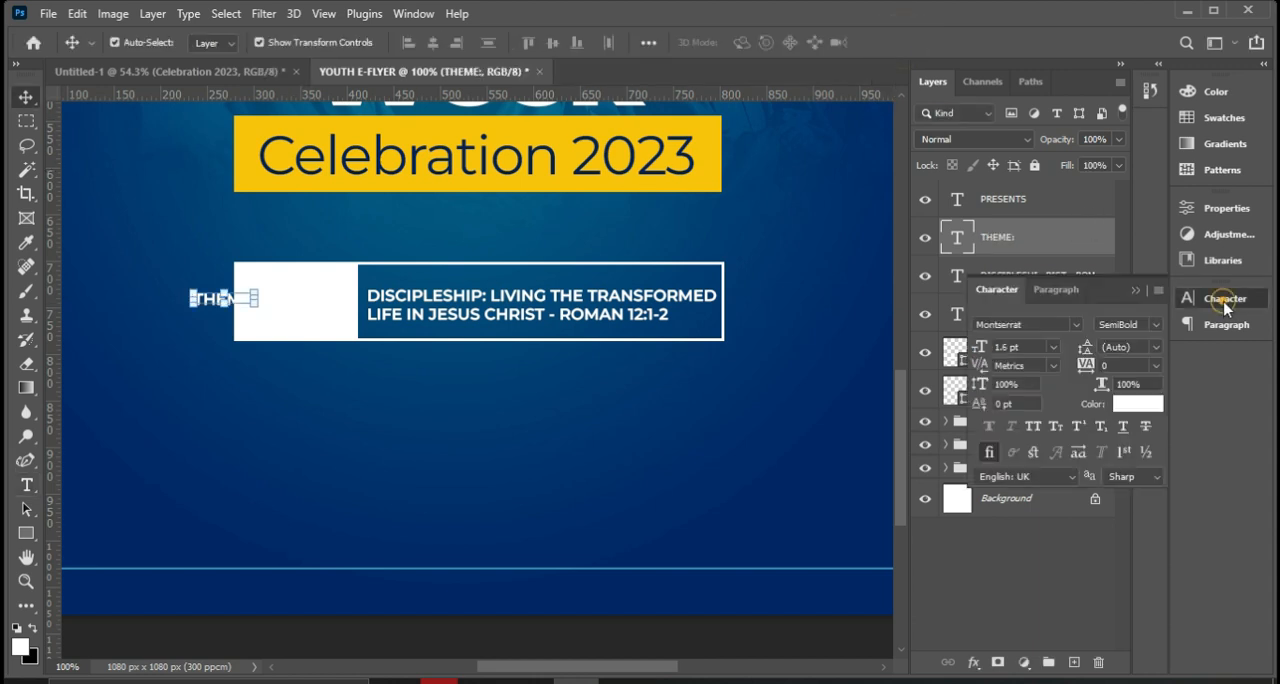
left_click(1140, 404)
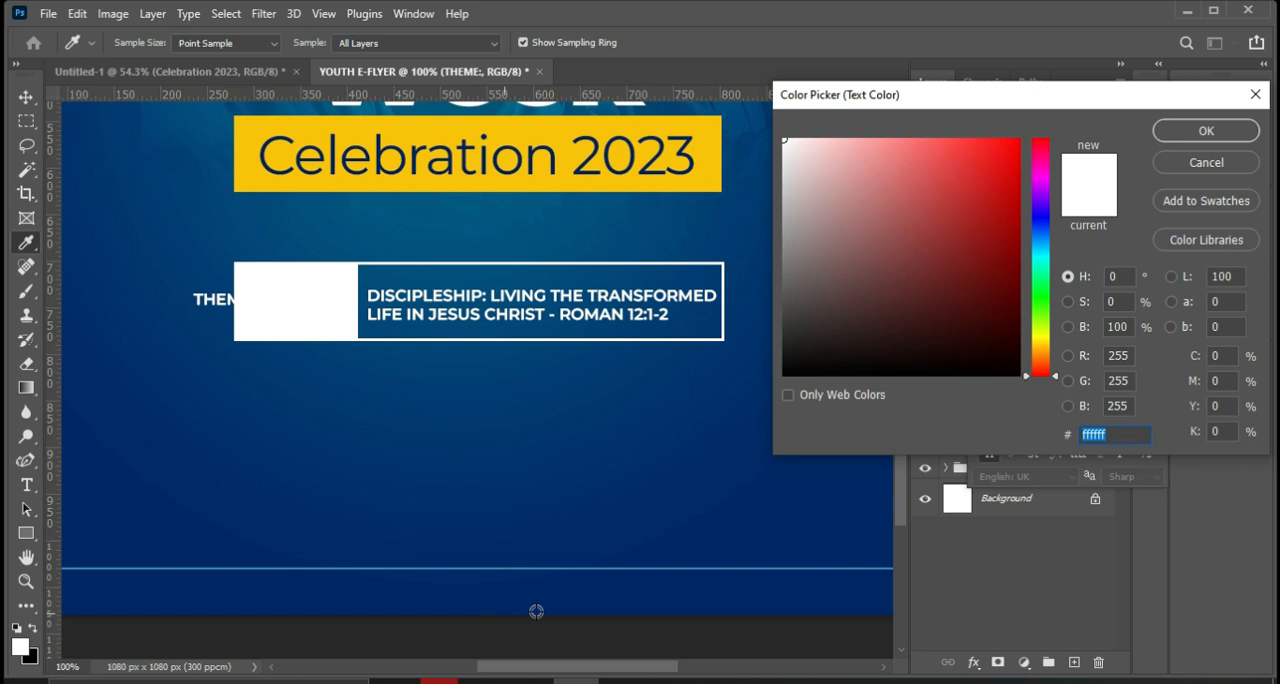
left_click(597, 605)
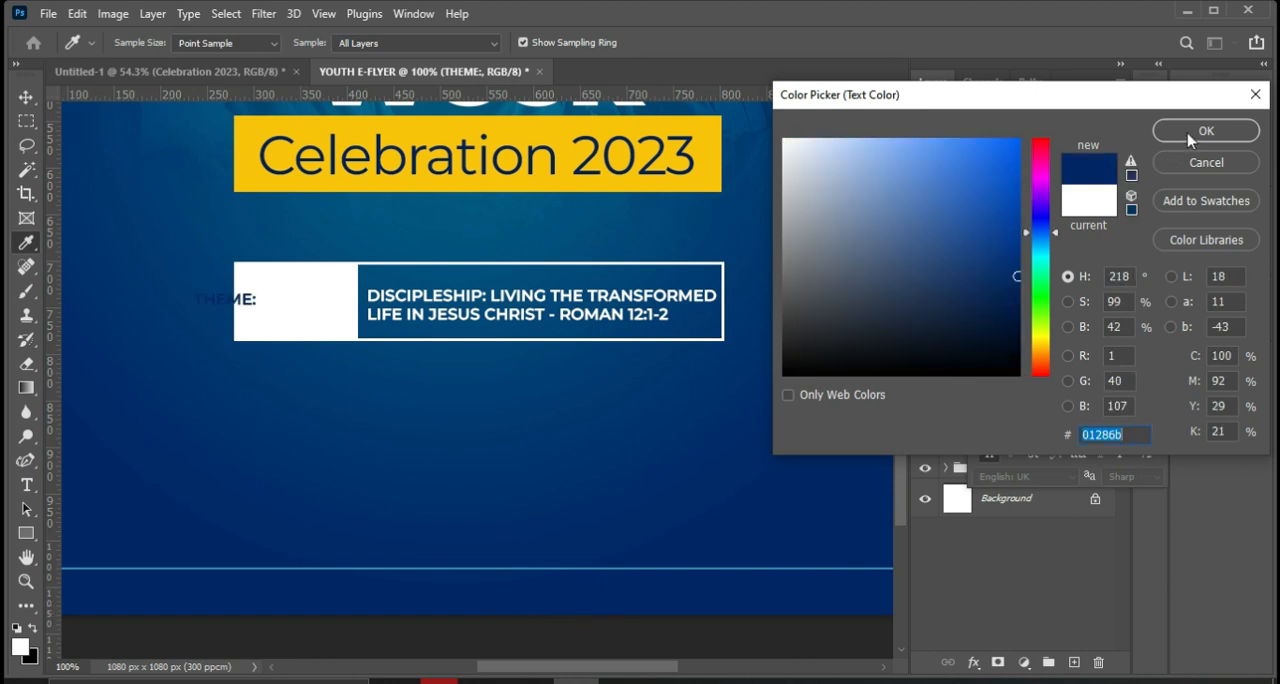
left_click(1190, 136)
Move "THEME:" onto the white block and enlarge it to about 2.37 pt so it fills the block's width.
left_click_drag(247, 305, 301, 306)
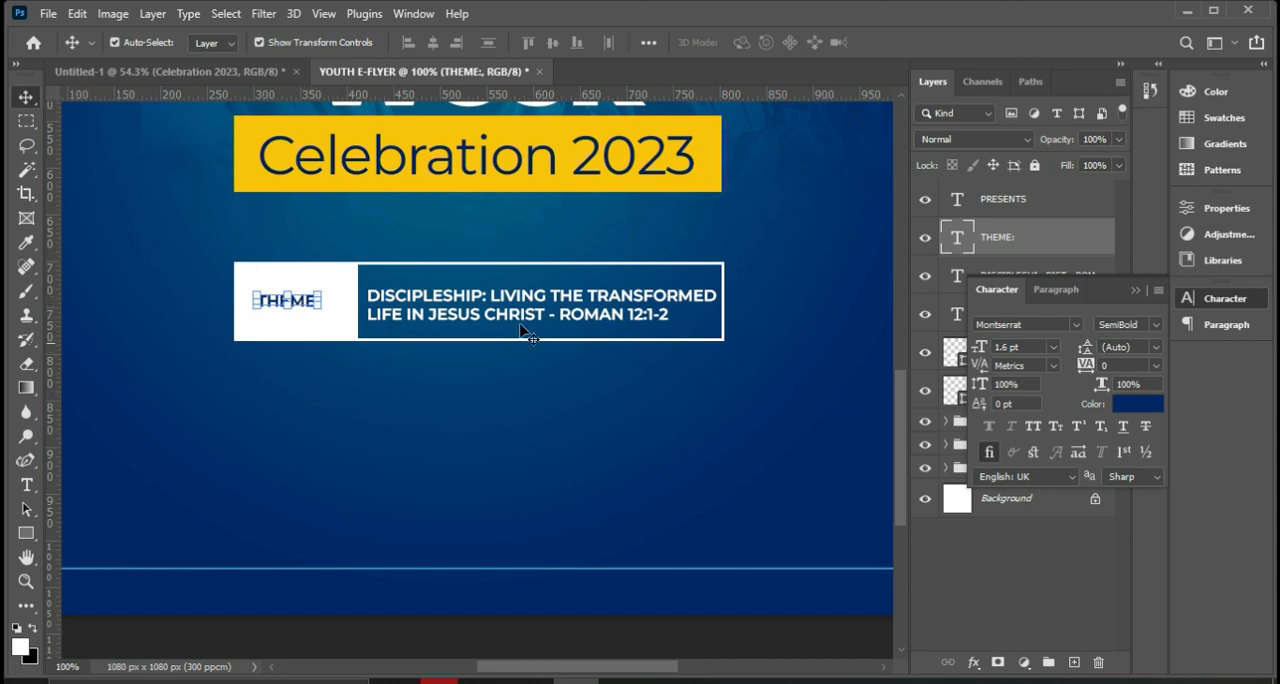
left_click_drag(319, 290, 333, 288)
left_click_drag(253, 310, 244, 314)
left_click_drag(325, 311, 340, 316)
key("Return")
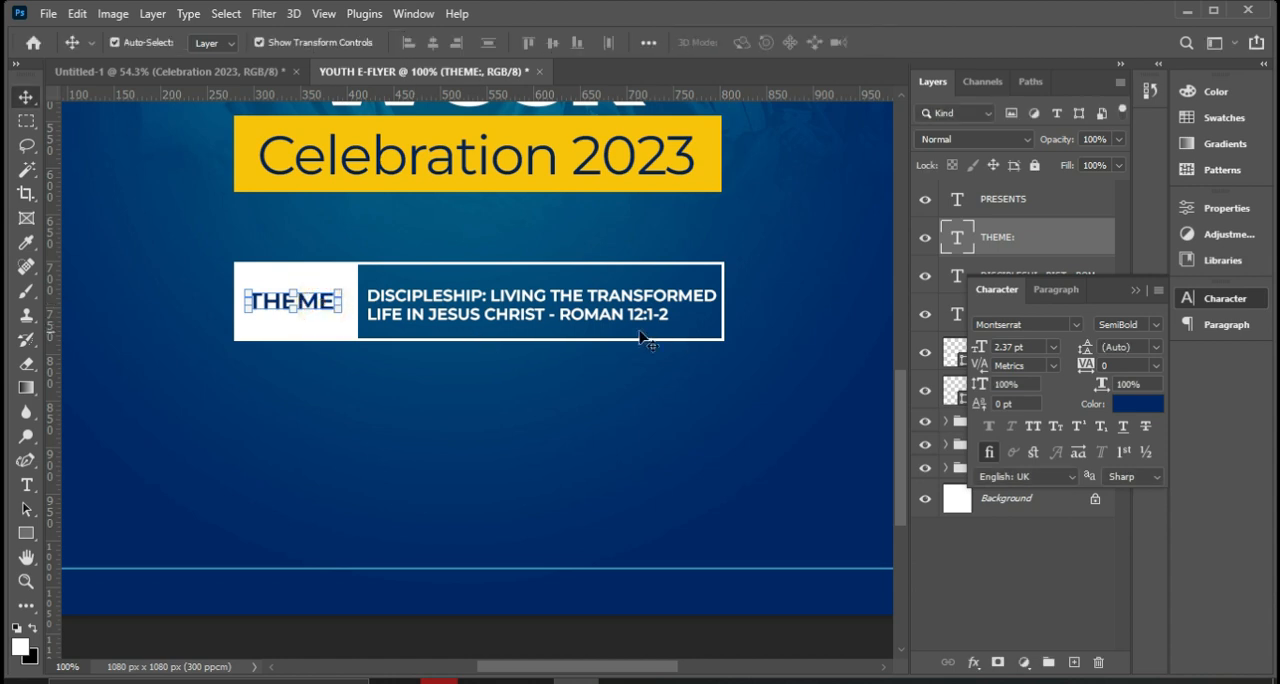
Set the theme text after "DISCIPLESHIP:" to Montserrat Medium, commit it, and deselect the layer.
left_click(560, 305)
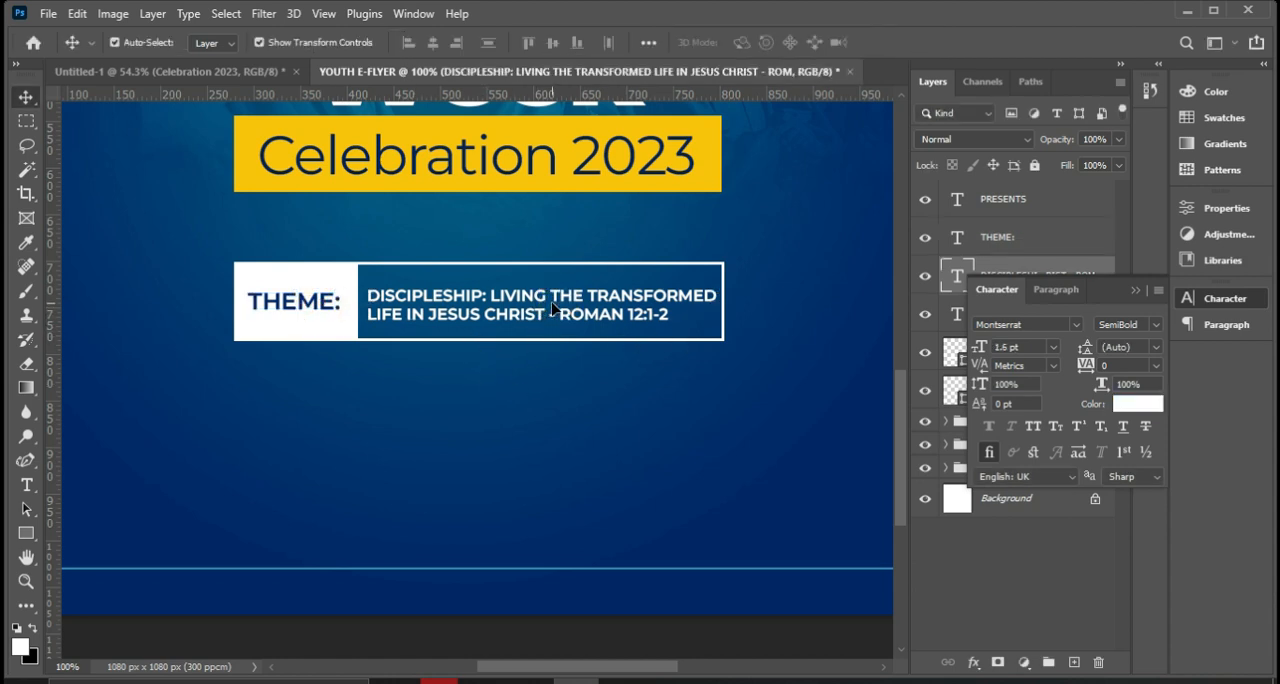
double_click(506, 298)
left_click_drag(490, 295, 695, 319)
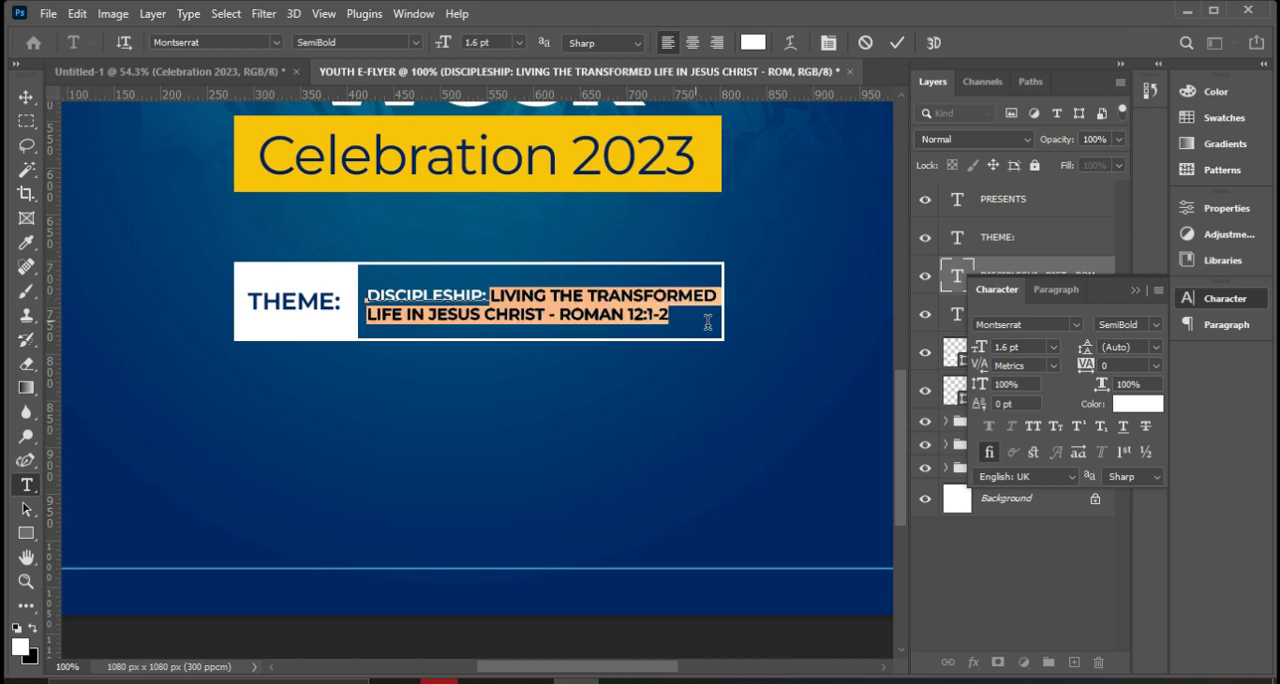
left_click(1157, 326)
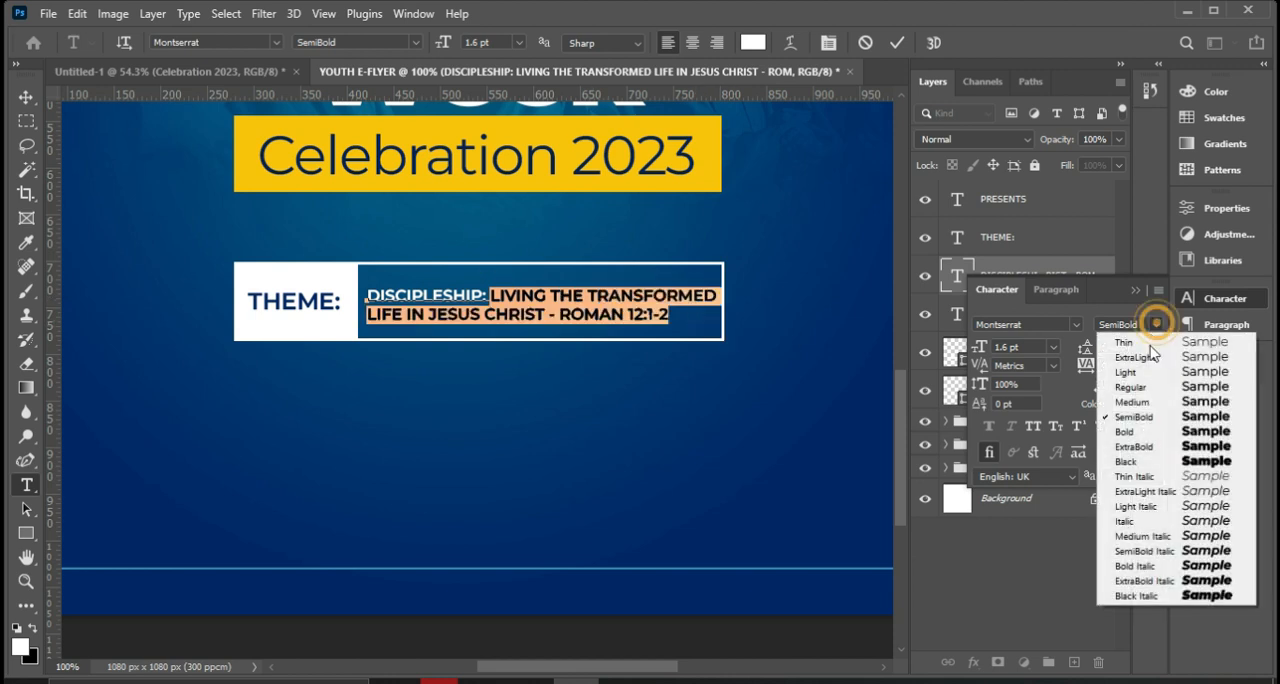
left_click(1153, 403)
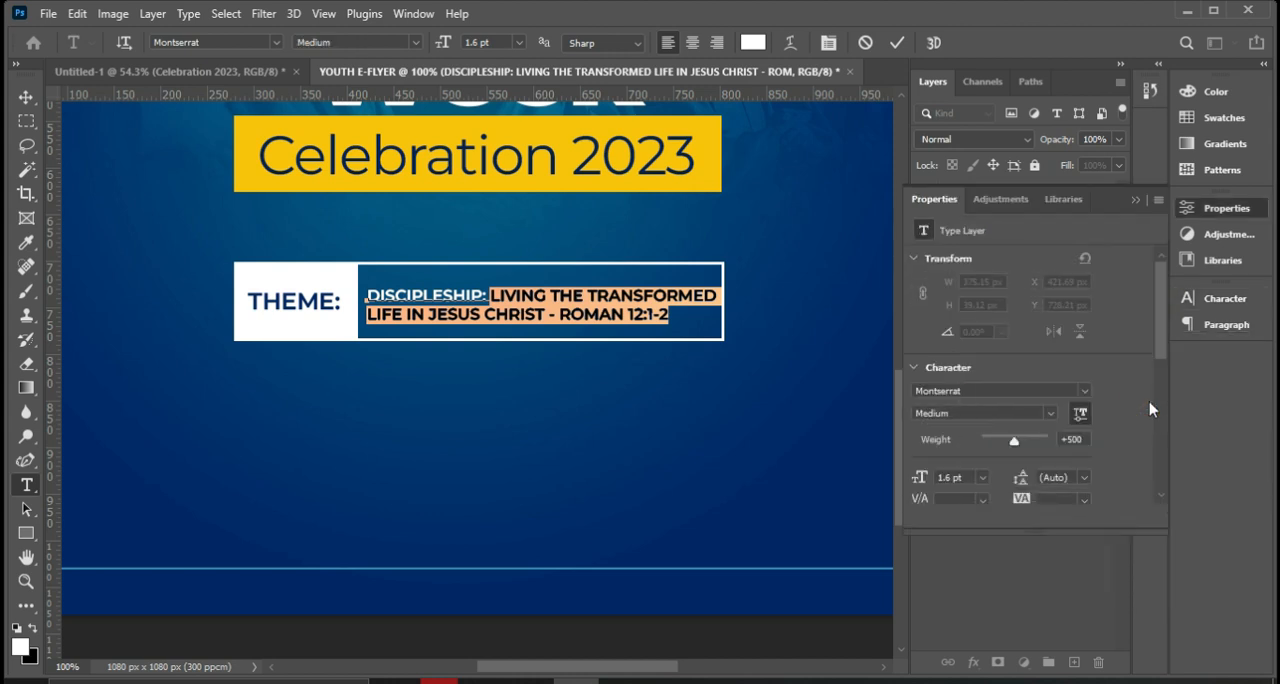
left_click(895, 43)
key("v")
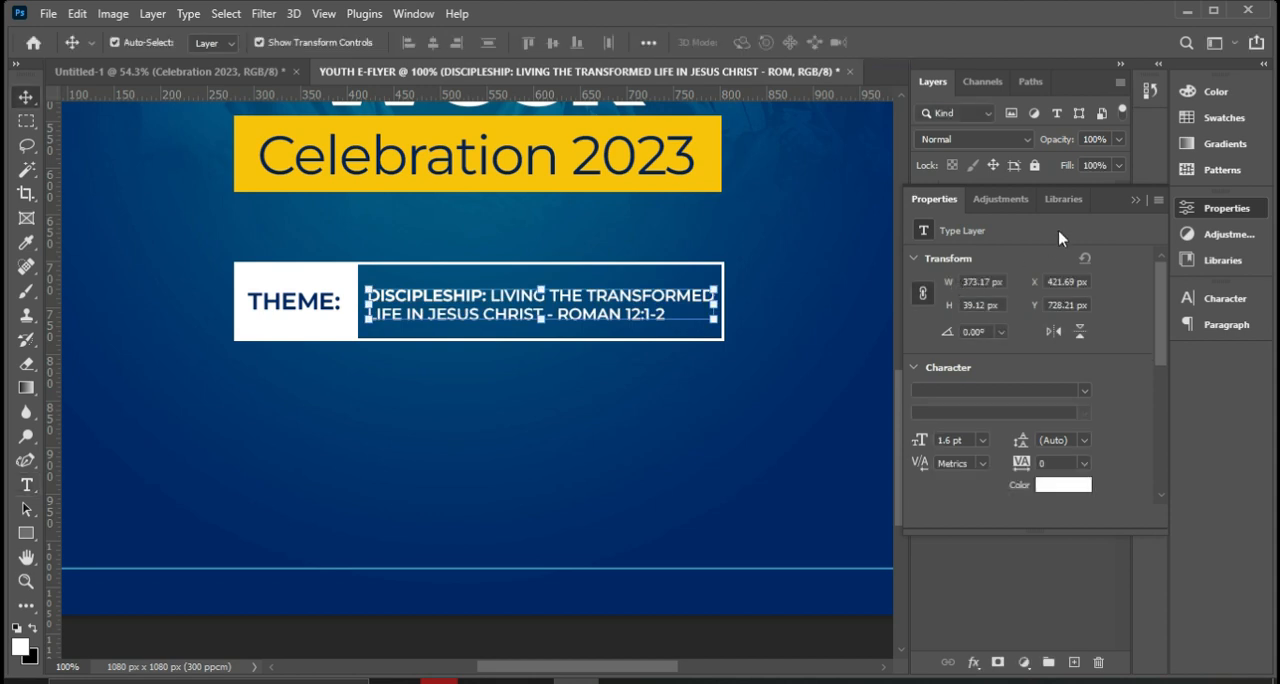
left_click(1136, 200)
left_click(674, 427)
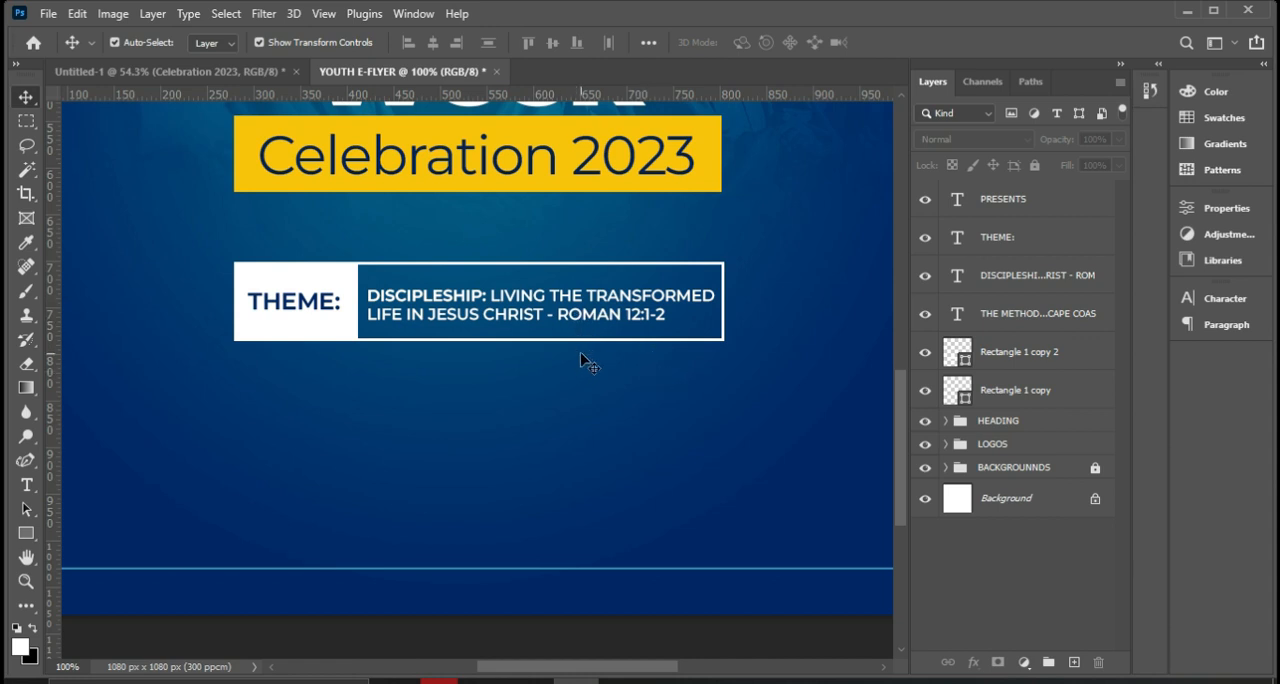
Check the date line in the reference flyer and place a copy of the theme text below the outlined box.
key("ctrl+0")
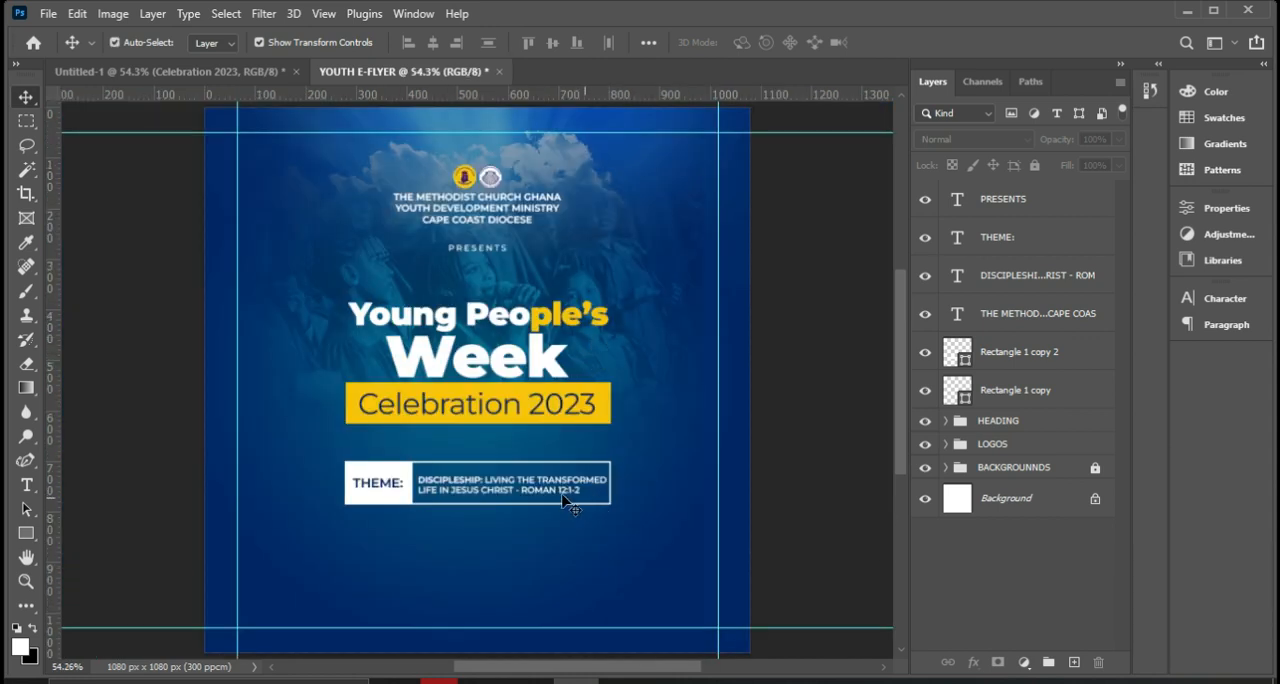
left_click(492, 490)
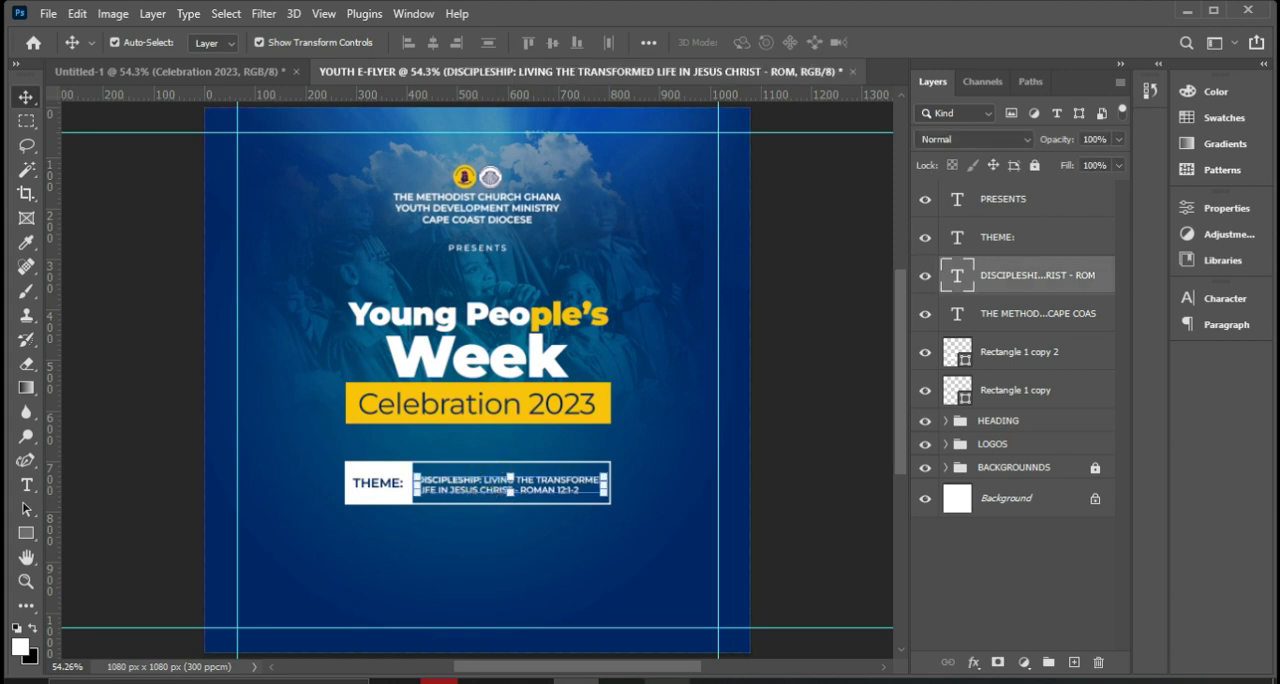
left_click(670, 682)
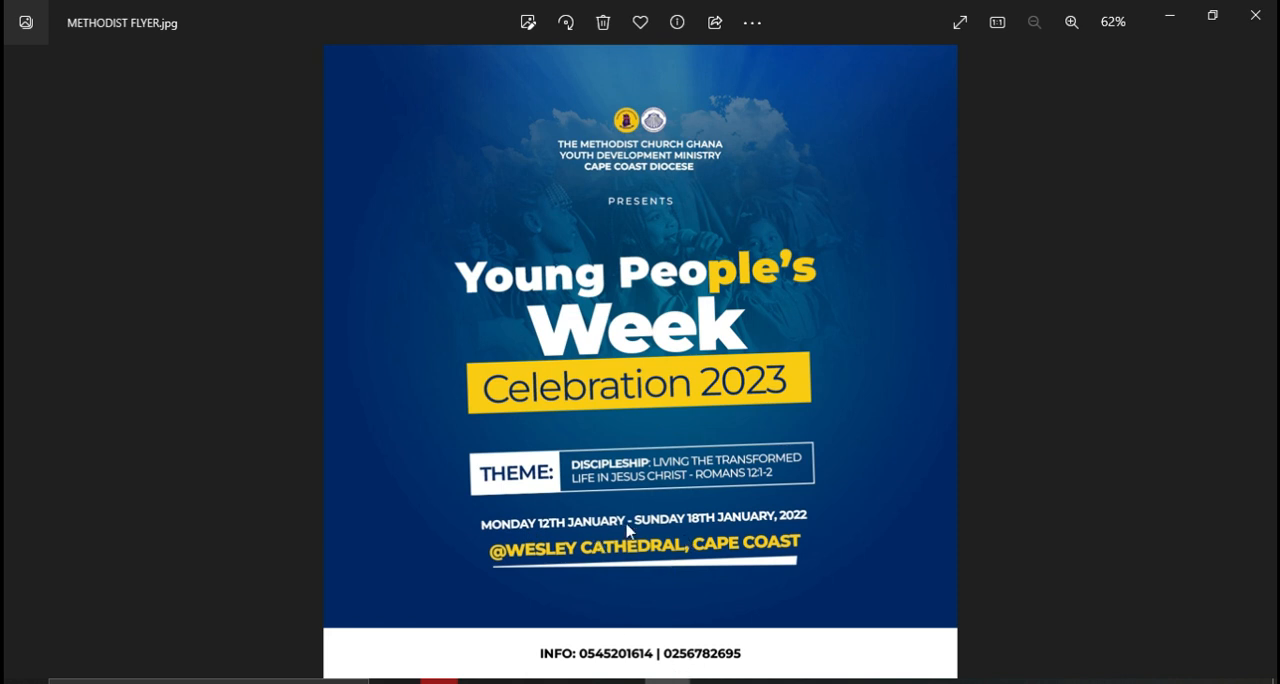
left_click(670, 682)
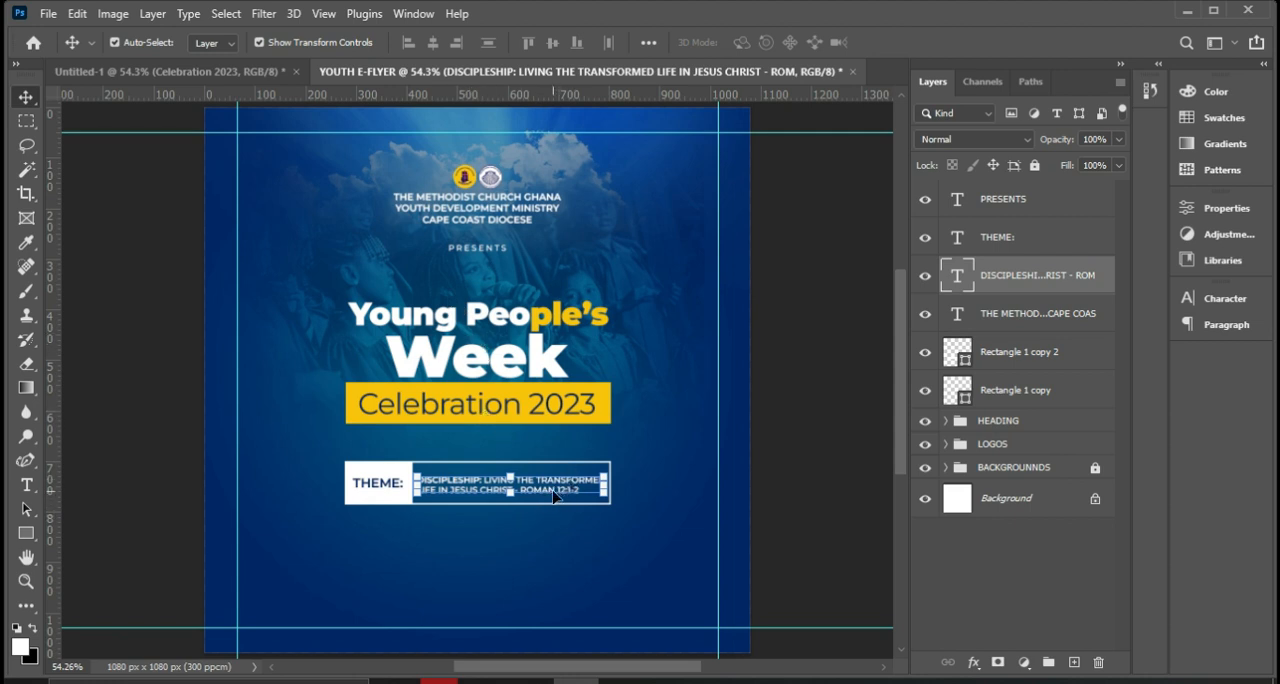
left_click_drag(553, 493, 520, 564)
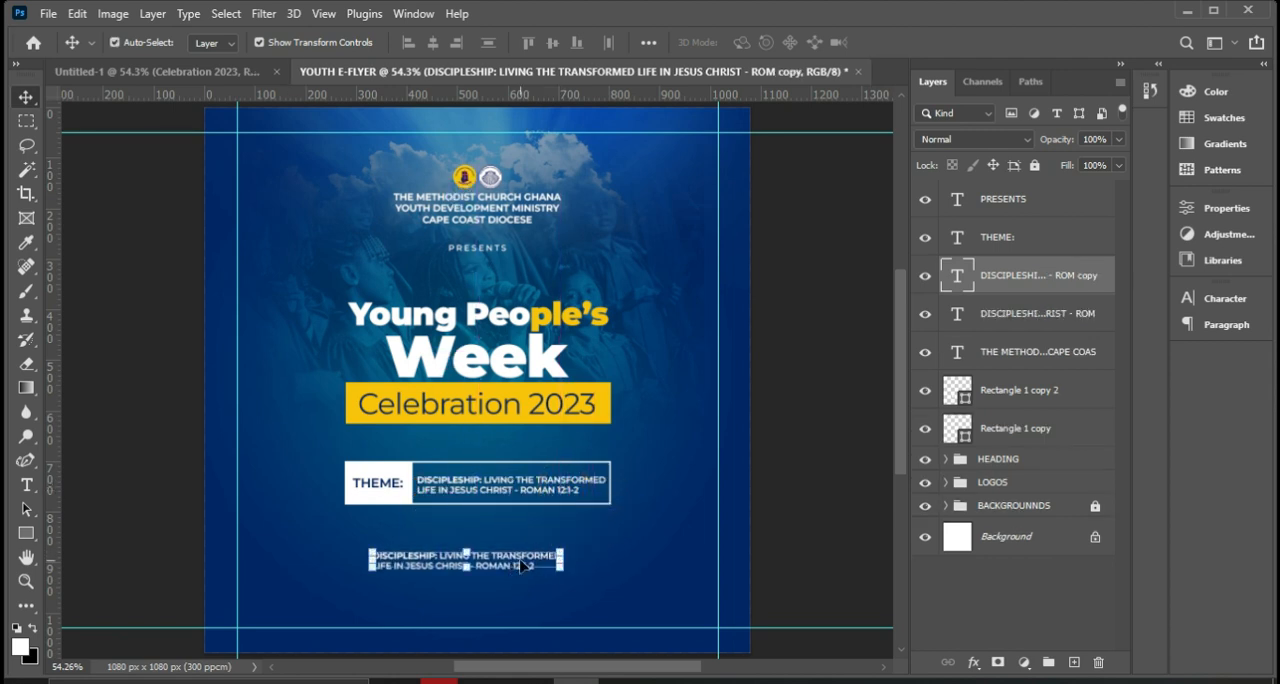
Replace the copied text with "MONDAY 12TH JANUARY - SUNDAY 18TH JANUARY, 2023", checking the dates in the reference flyer, and commit it.
double_click(521, 560)
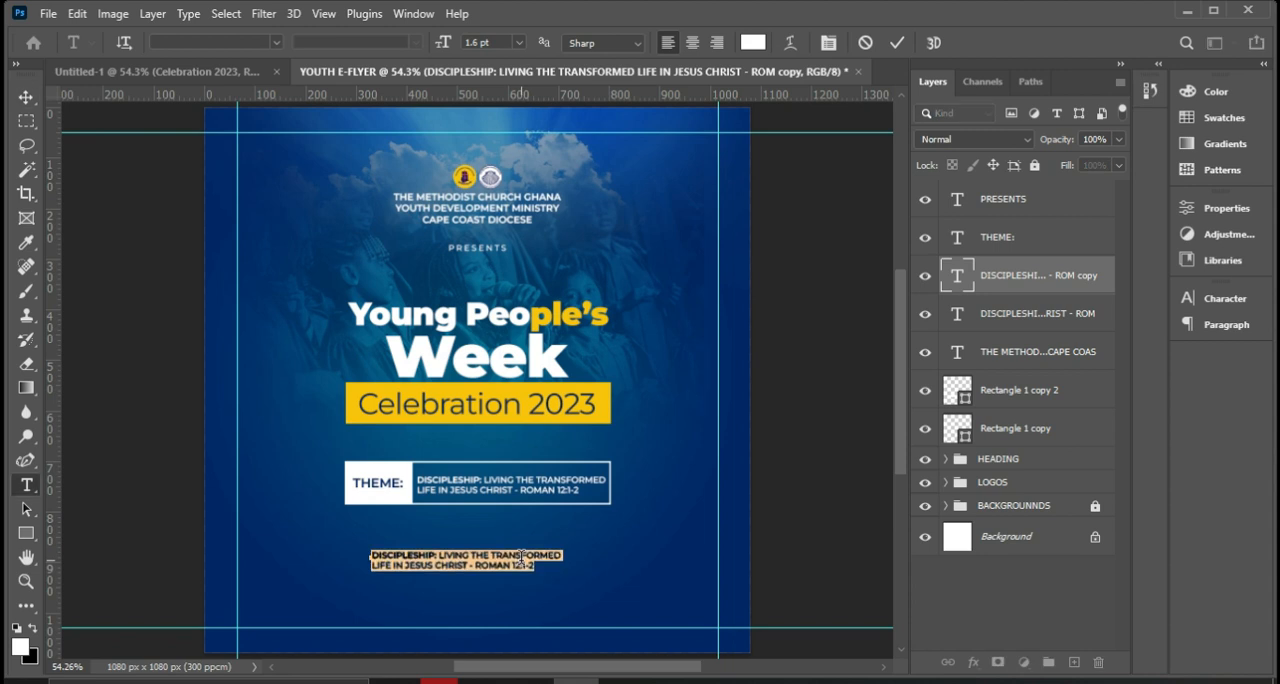
left_click(537, 550)
key("ctrl+a")
type("janehas")
left_click(668, 681)
left_click(677, 682)
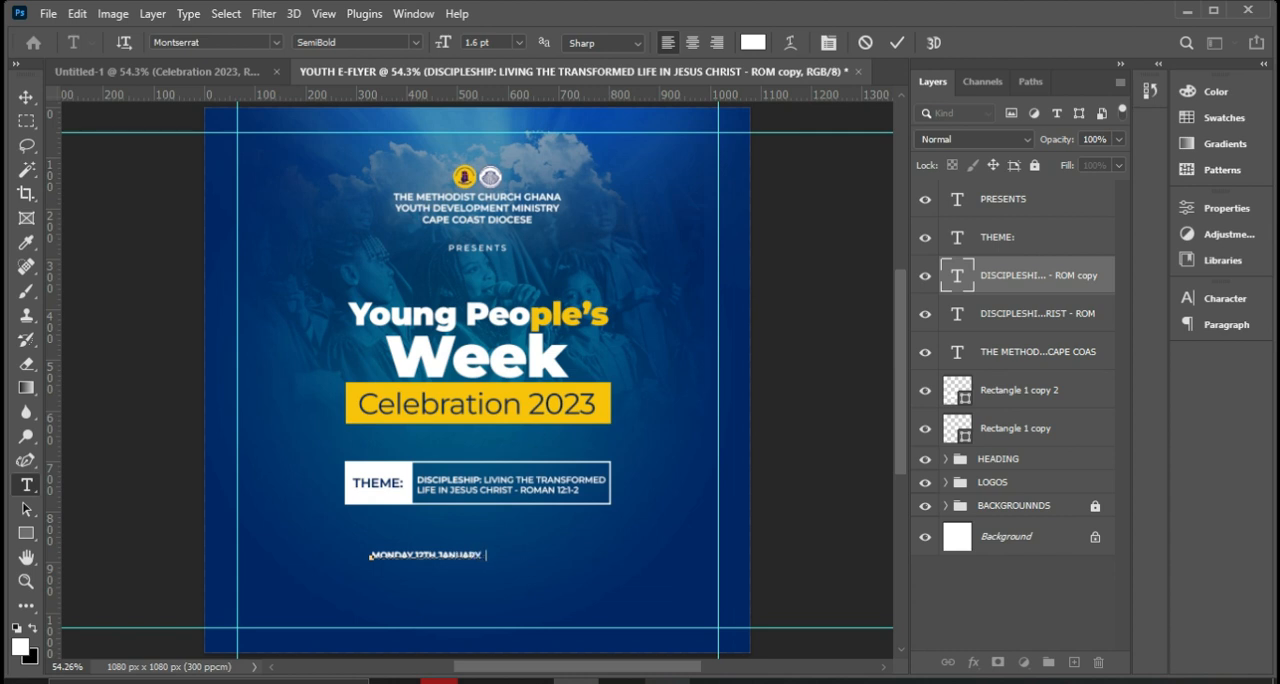
left_click(677, 682)
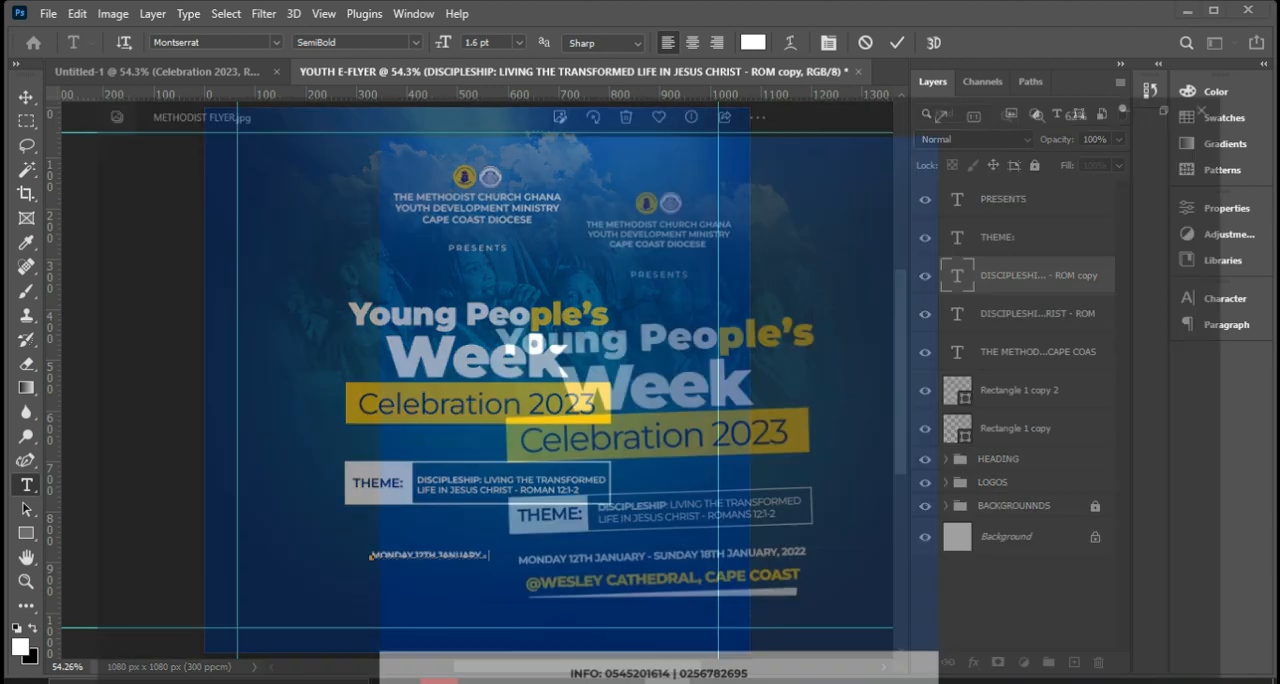
left_click(677, 682)
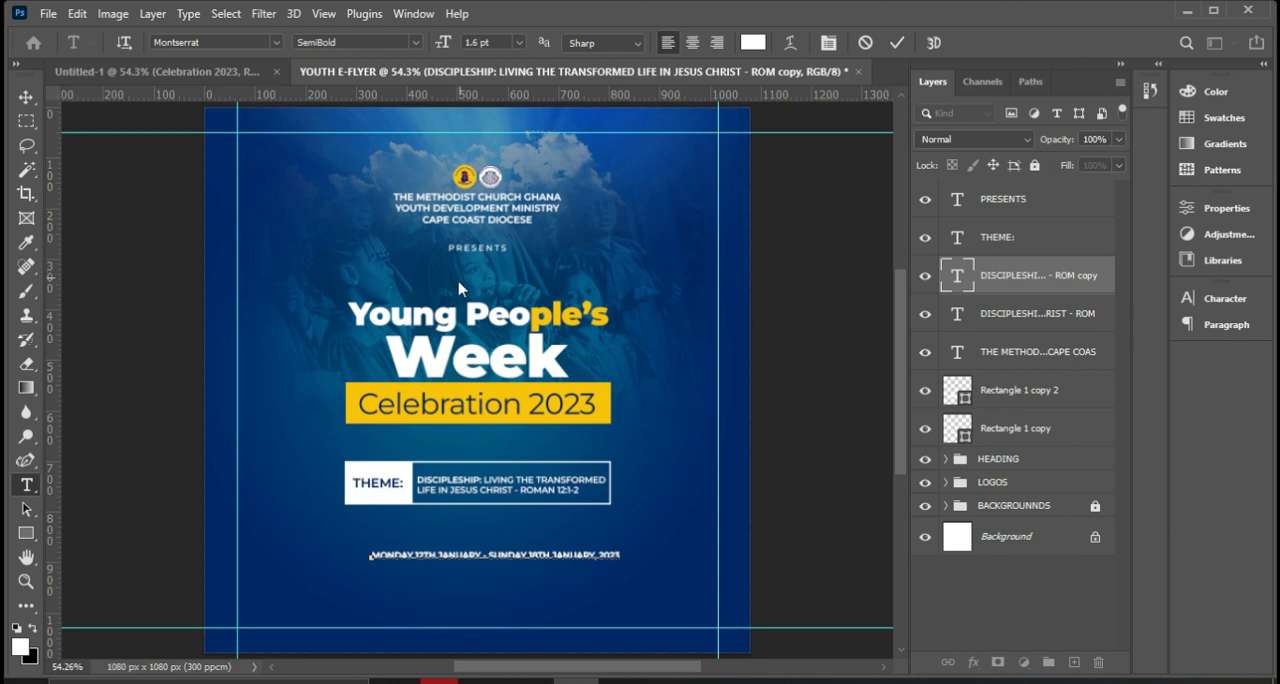
left_click(896, 43)
key("v")
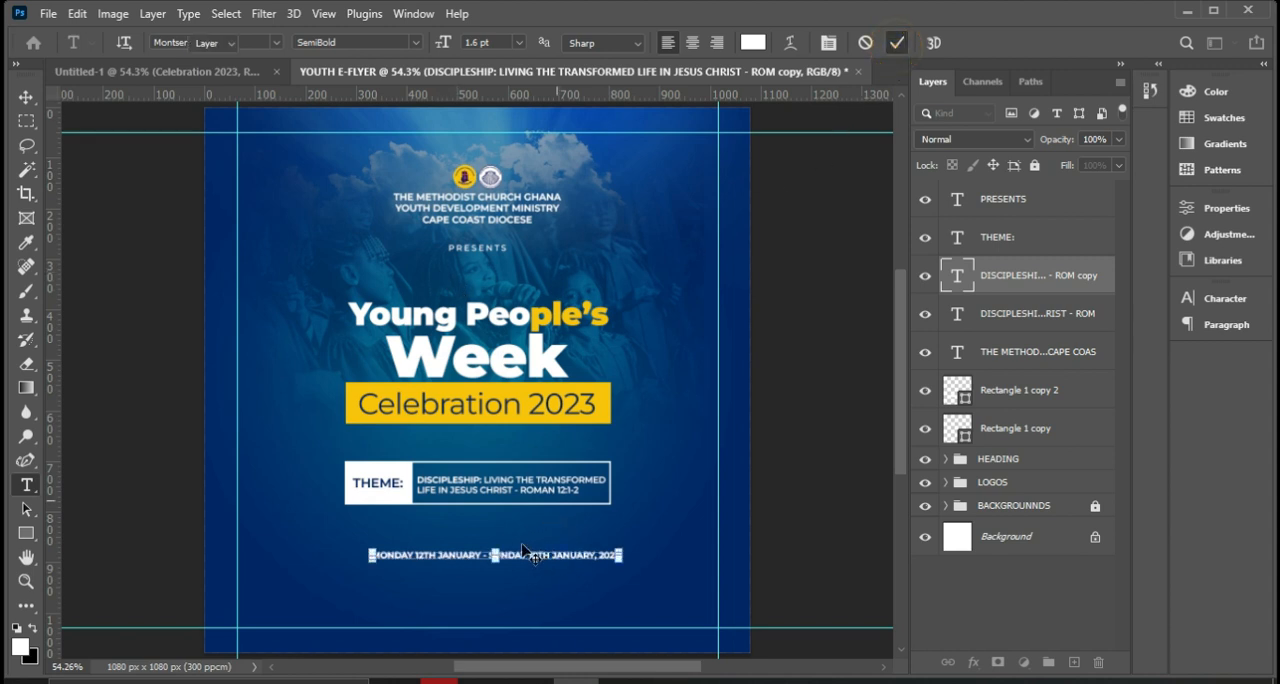
Scale the date line to about 107.55% to match the theme box's width and move it slightly closer to the box.
left_click_drag(373, 556, 347, 548)
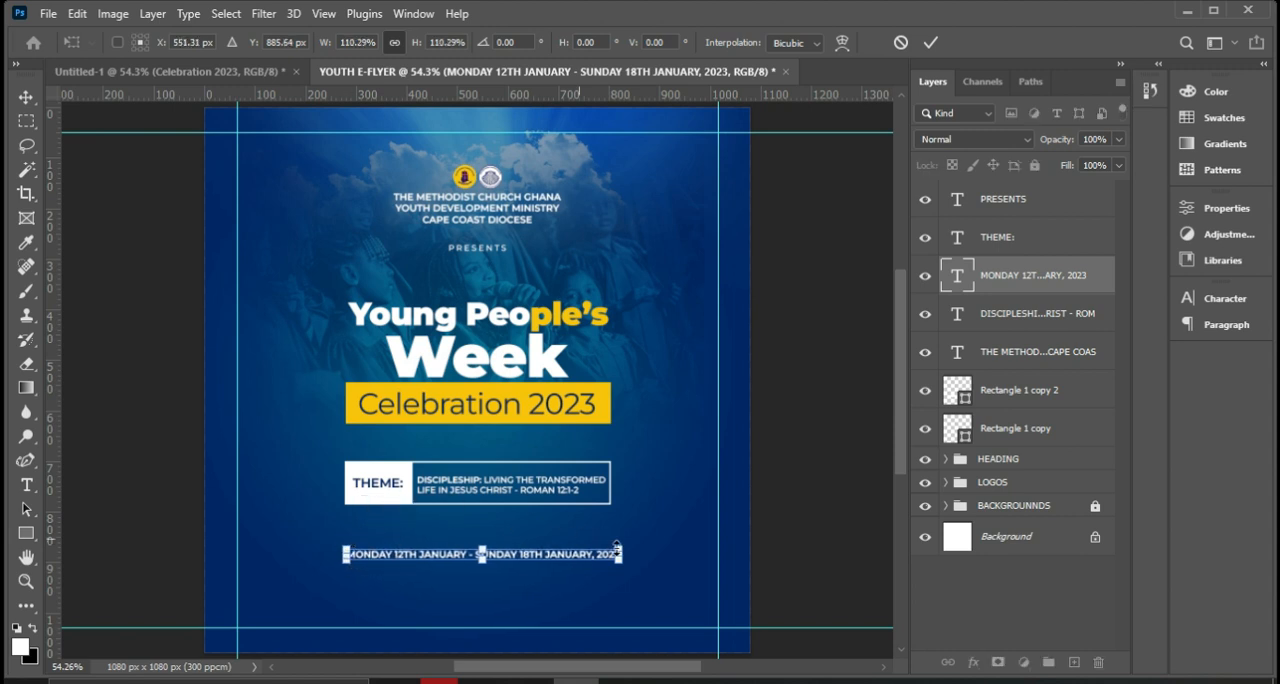
left_click_drag(617, 551, 615, 553)
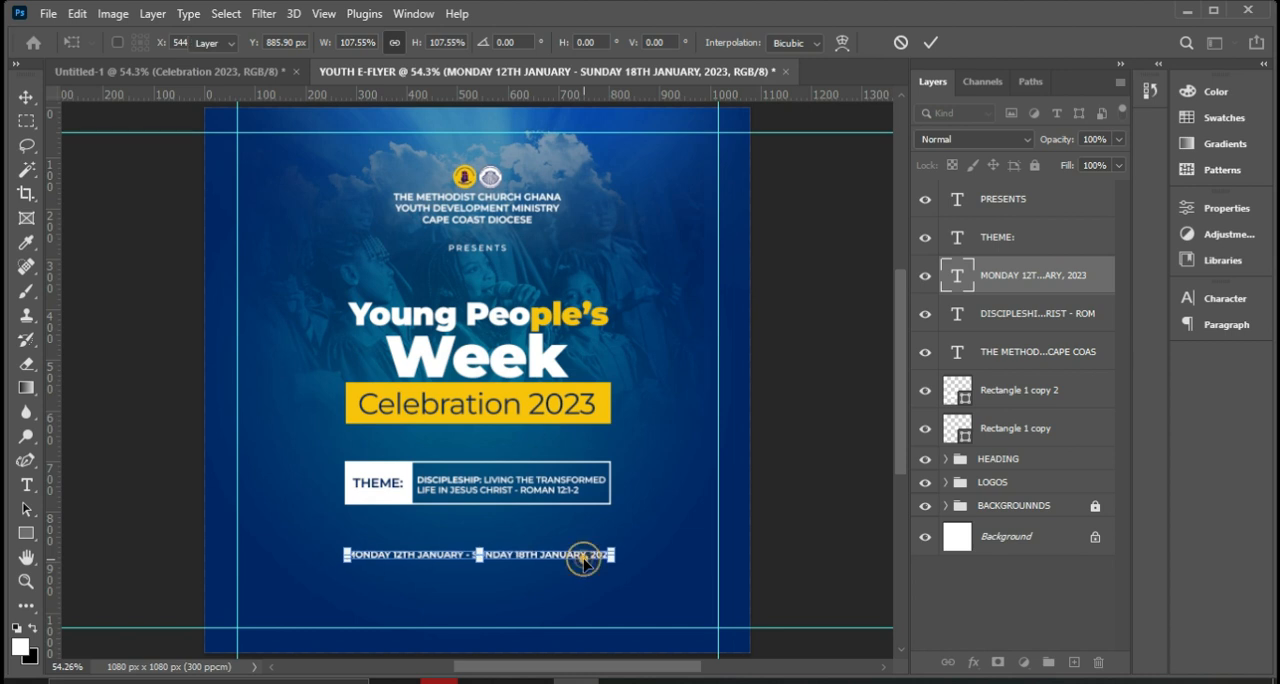
double_click(585, 551)
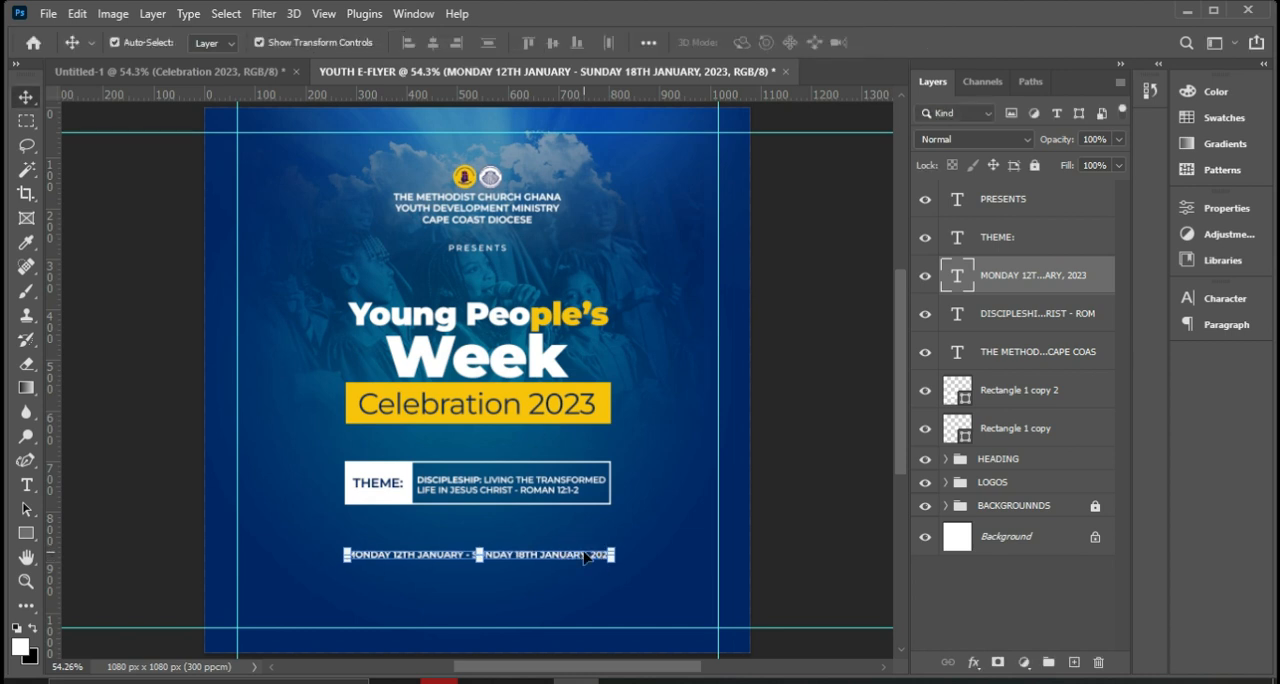
double_click(584, 548)
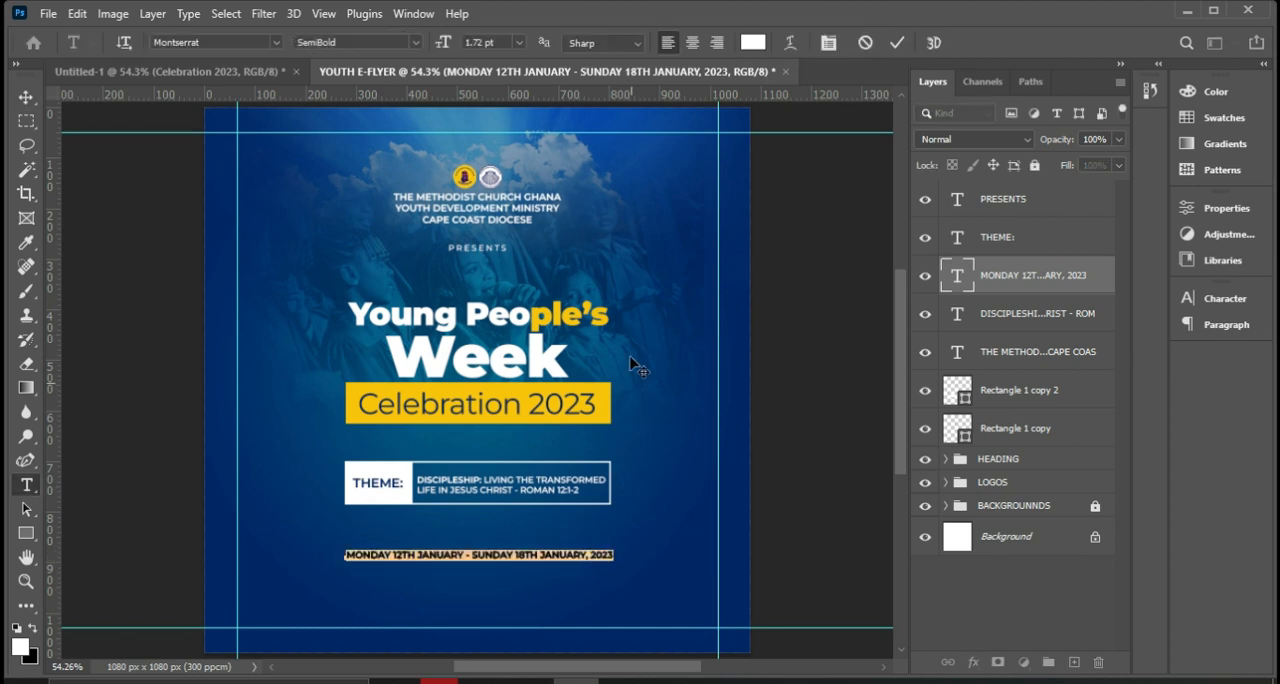
left_click(896, 44)
key("v")
left_click_drag(508, 562, 516, 549)
double_click(397, 549)
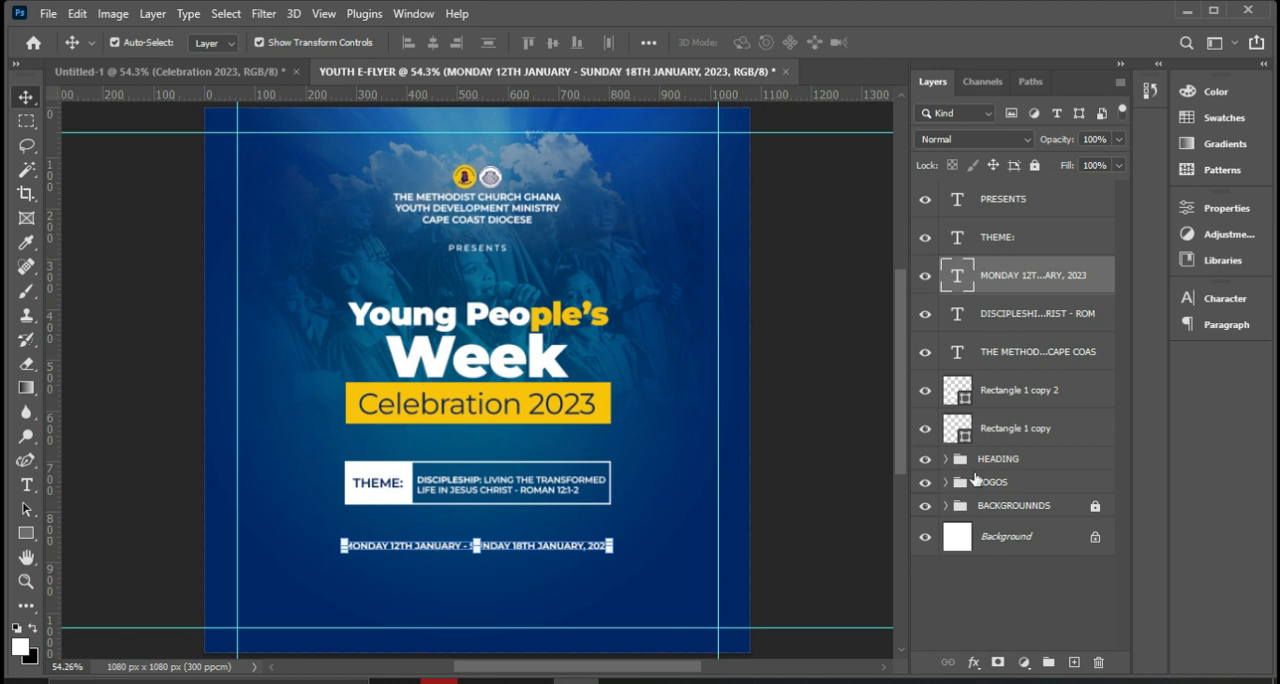
Set the date line's font style to Montserrat Bold.
left_click(1212, 299)
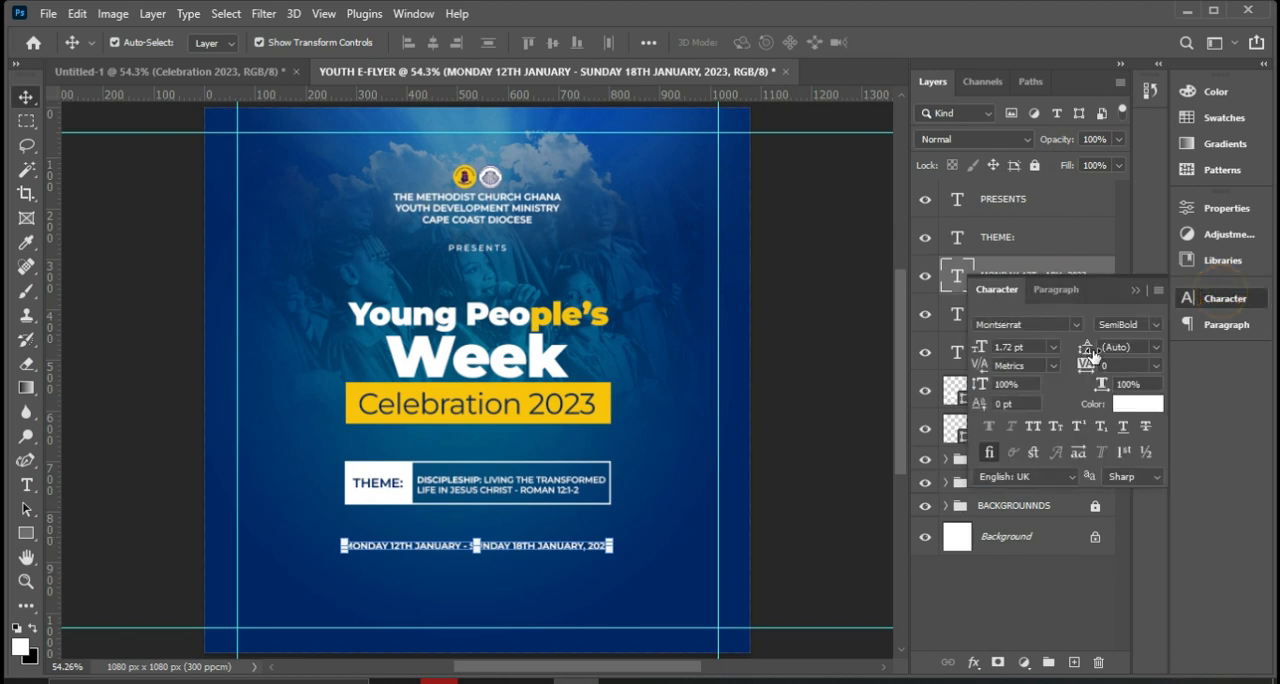
left_click(1153, 324)
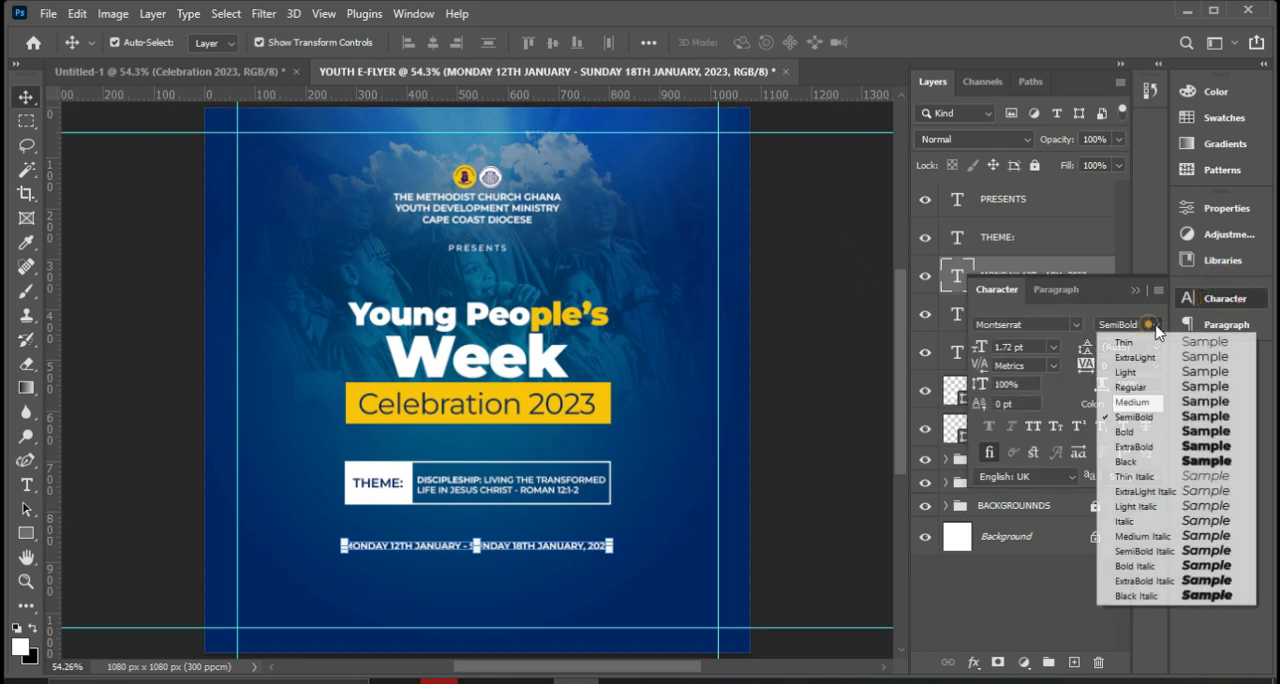
left_click(1133, 431)
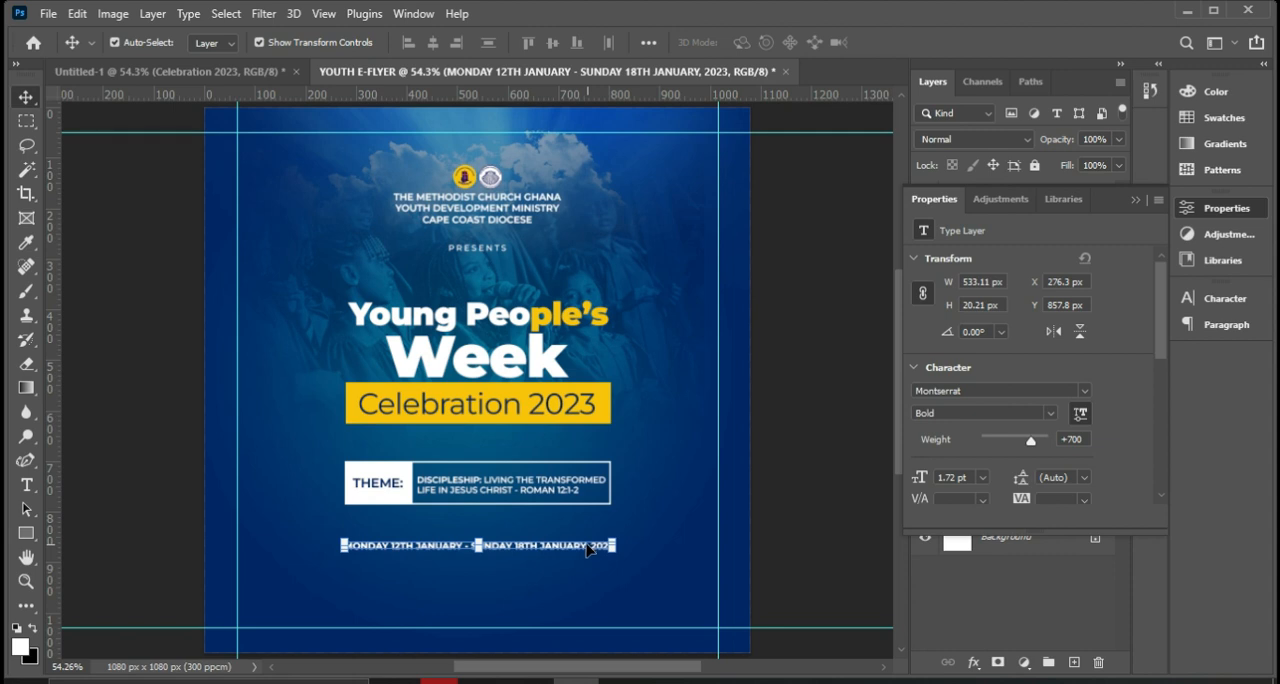
Duplicate the date line below itself and replace the copy's text with "@ WESLEY CATHERAL , CAPE COAST", consulting the reference flyer for the venue.
key("ctrl+j")
left_click_drag(588, 551, 586, 574)
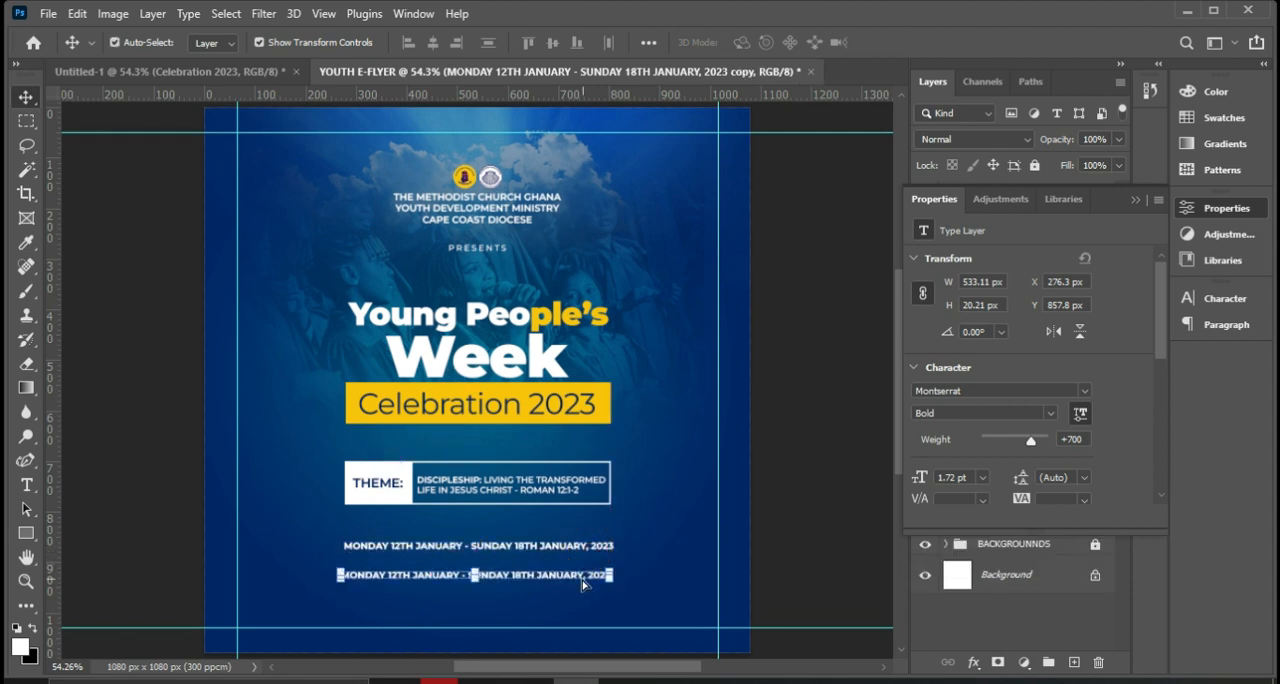
double_click(582, 576)
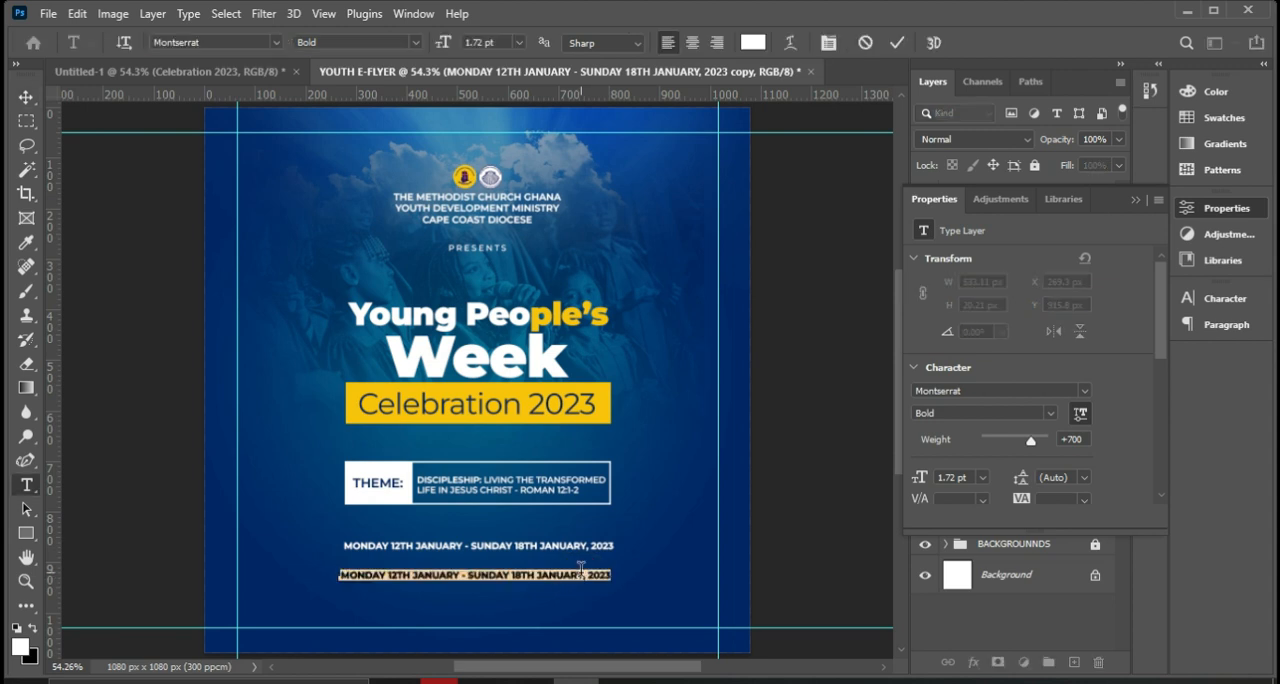
key("BackSpace")
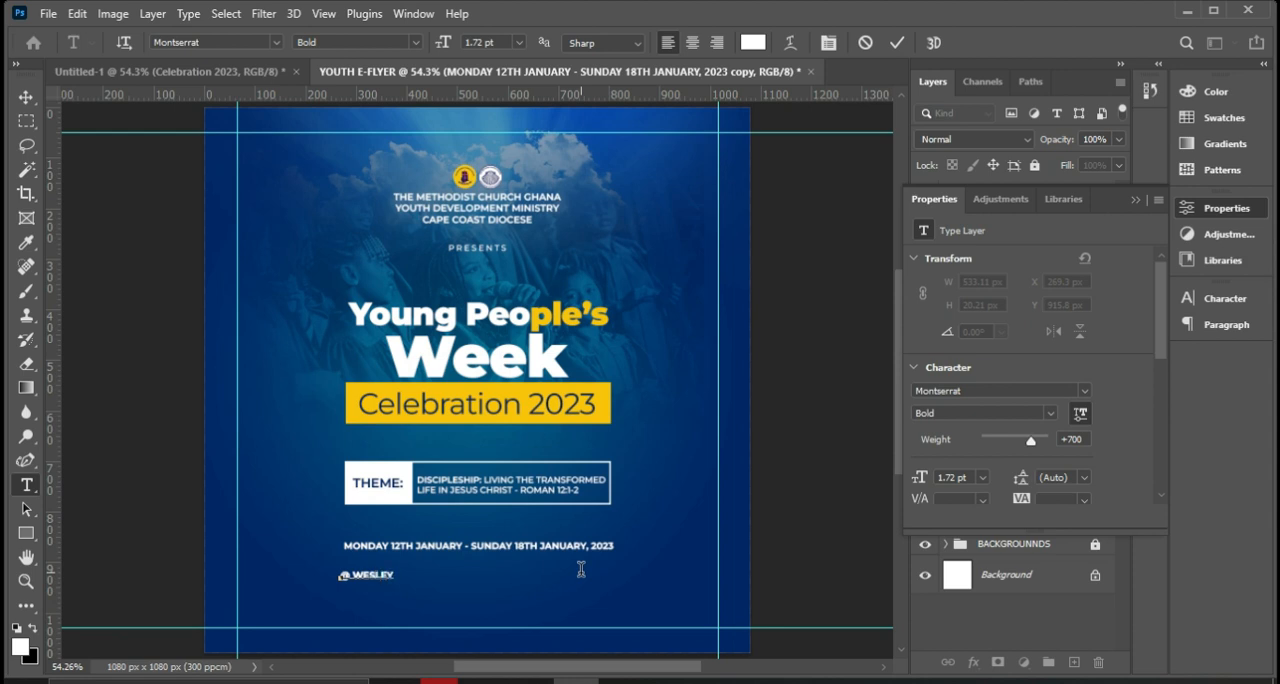
left_click(666, 681)
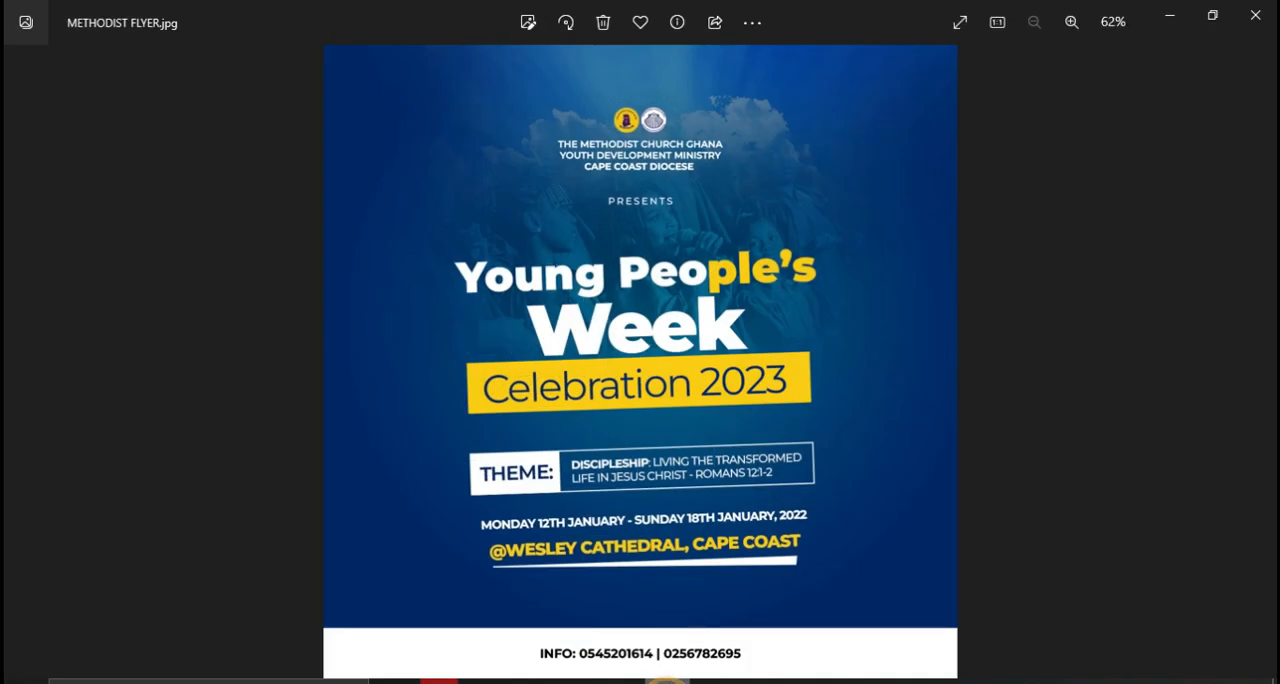
left_click(666, 681)
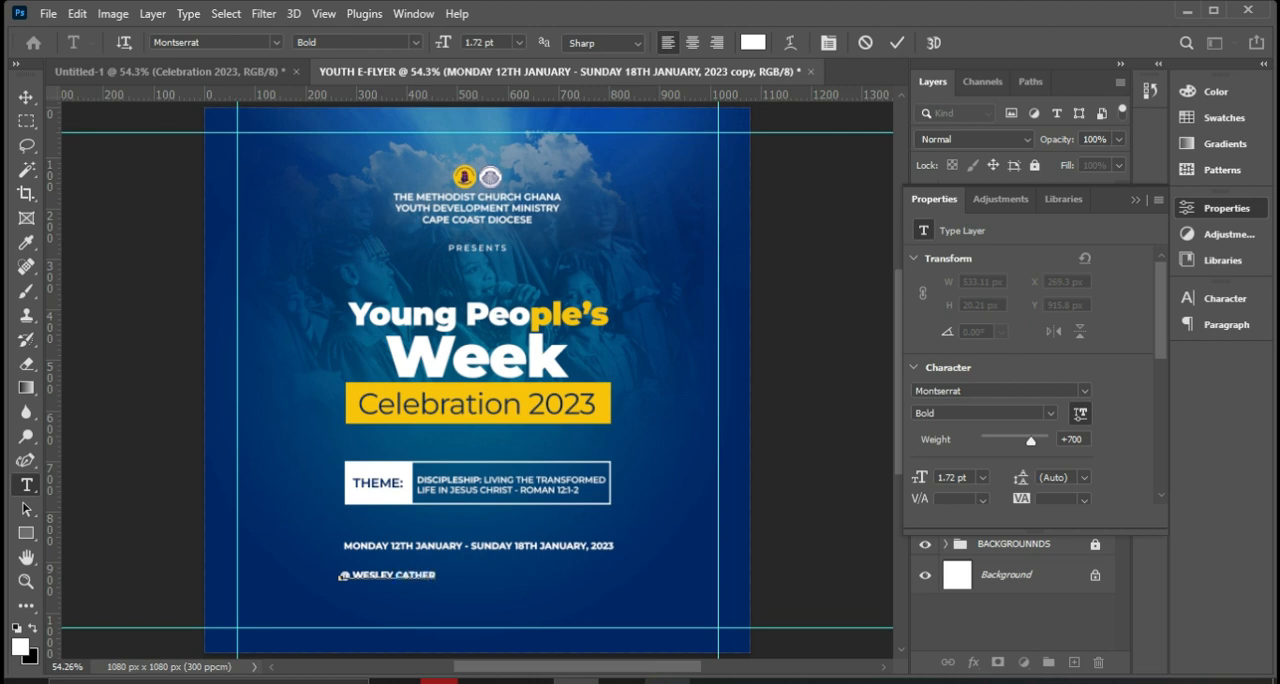
left_click(664, 680)
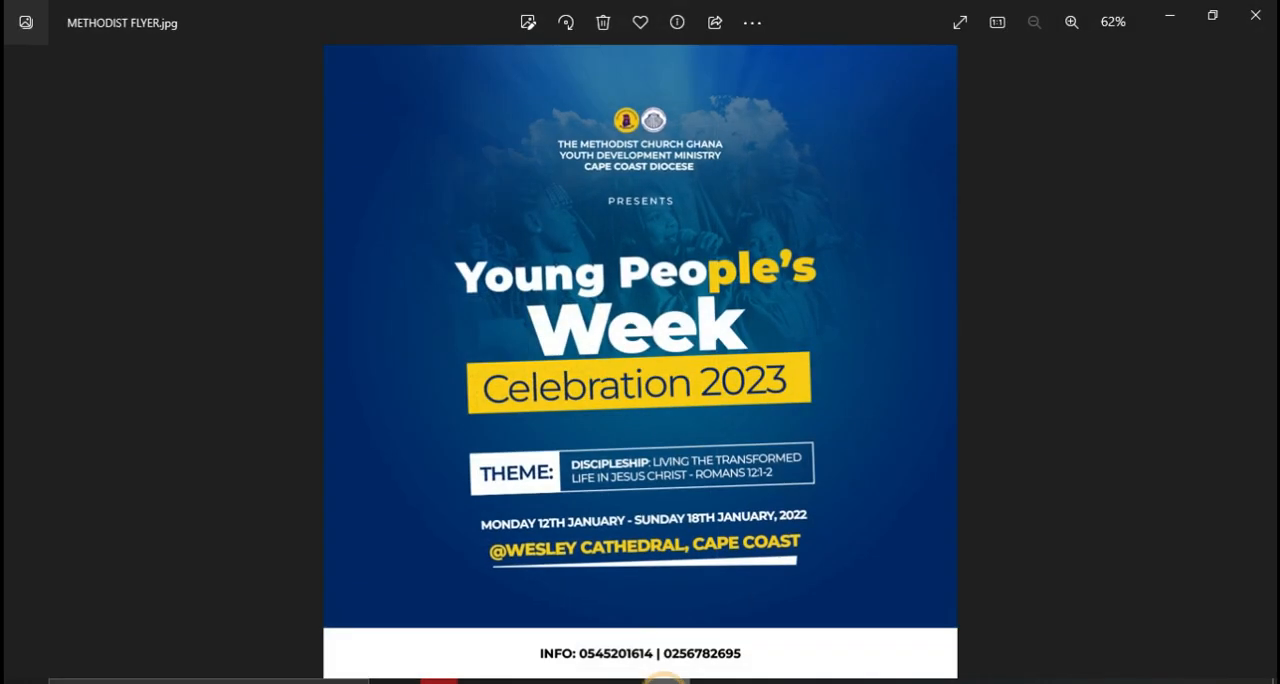
left_click(664, 680)
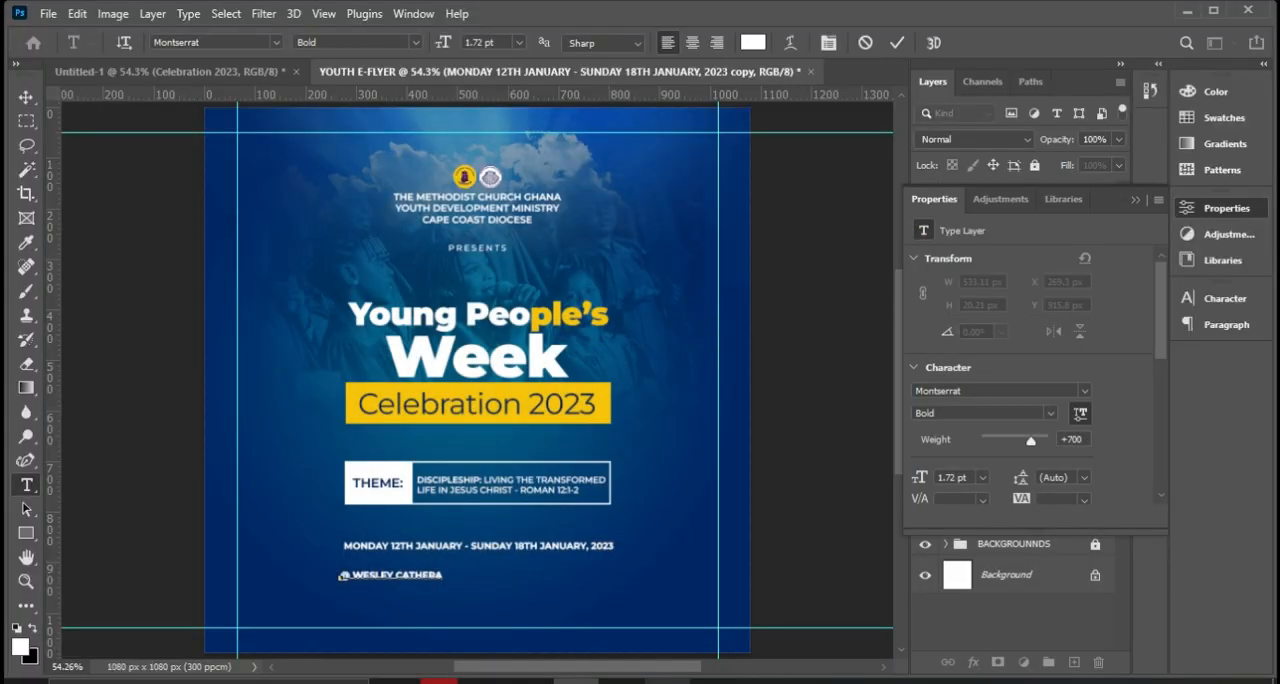
left_click(664, 680)
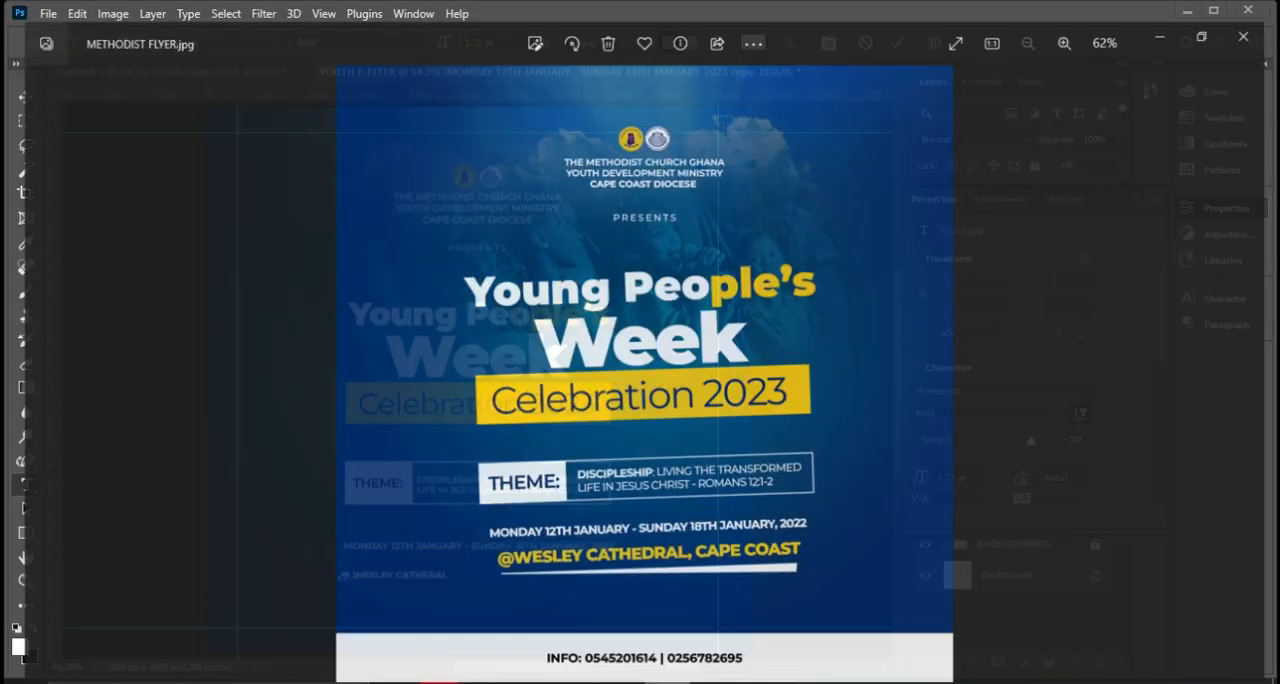
left_click(664, 680)
type(", CAPE COAST")
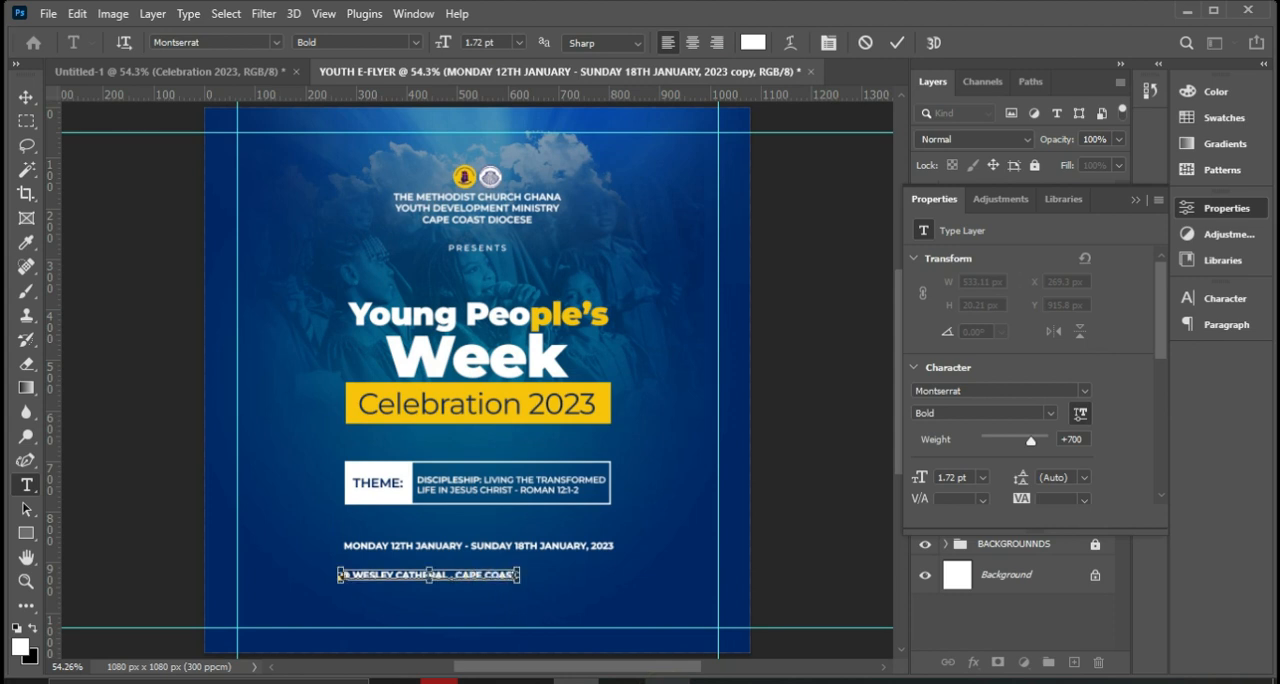
key("ctrl+plus")
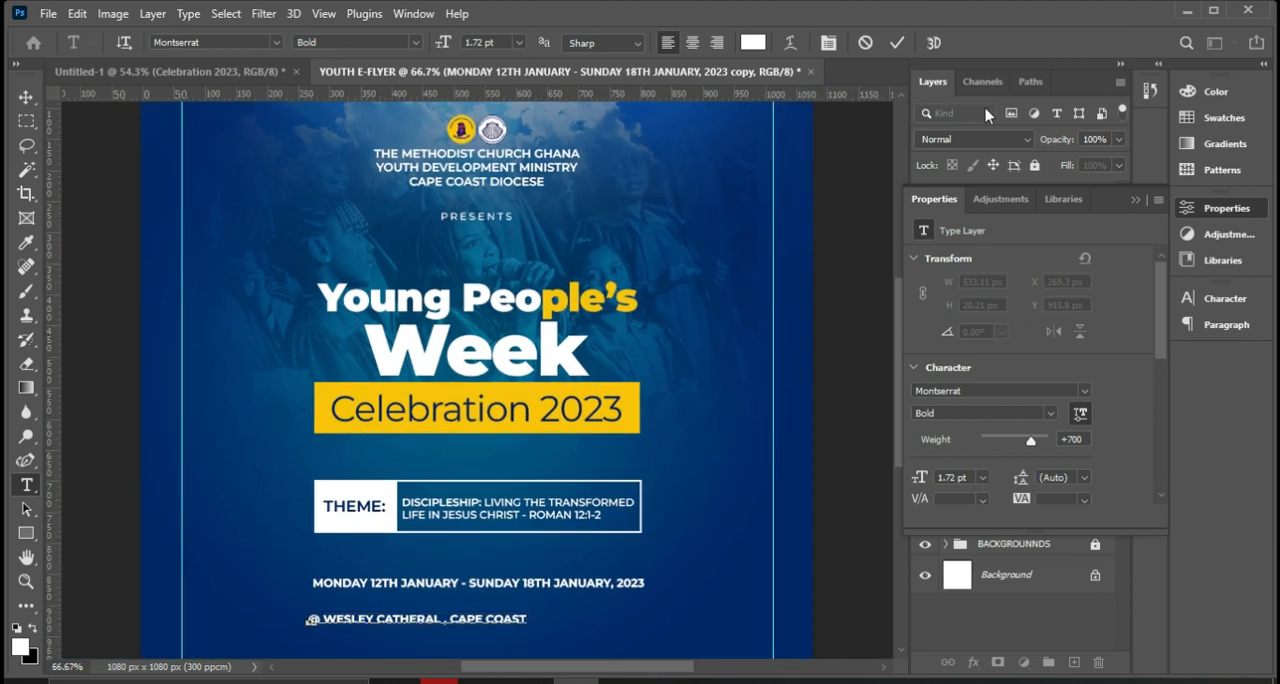
left_click(897, 42)
Scale the venue line to about 152.02% to match the date line's width and apply the transform.
left_click_drag(528, 619, 648, 608)
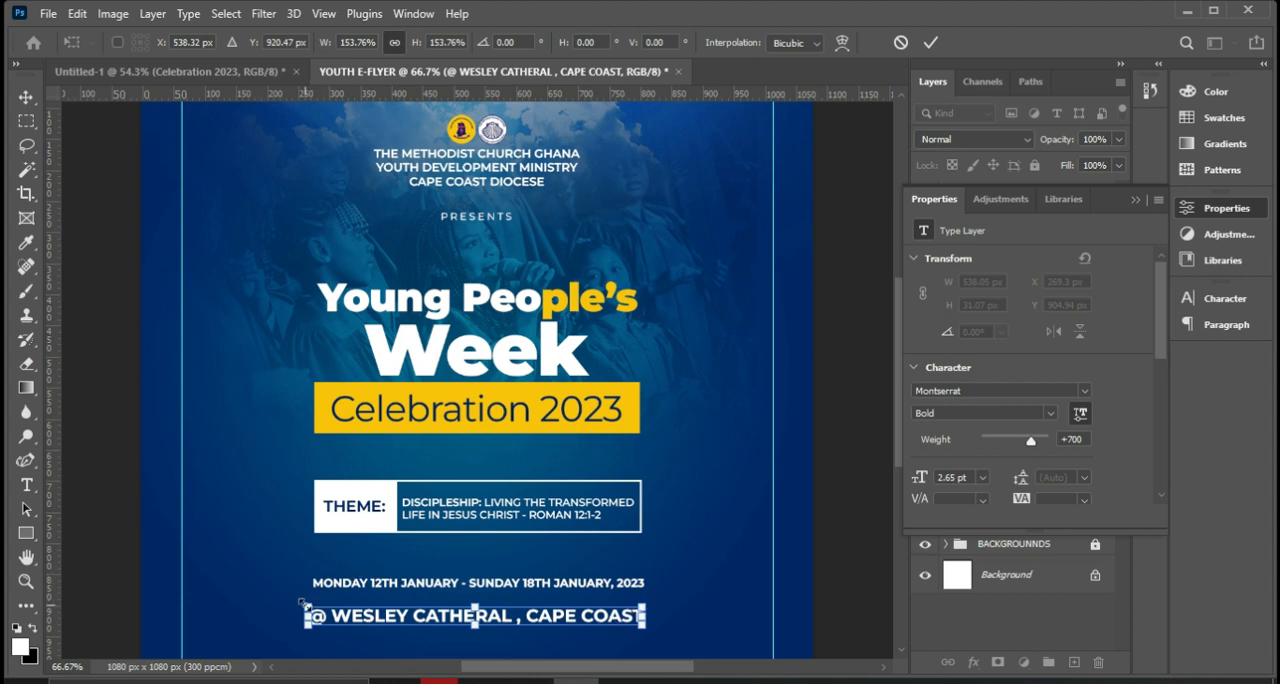
left_click_drag(302, 604, 306, 606)
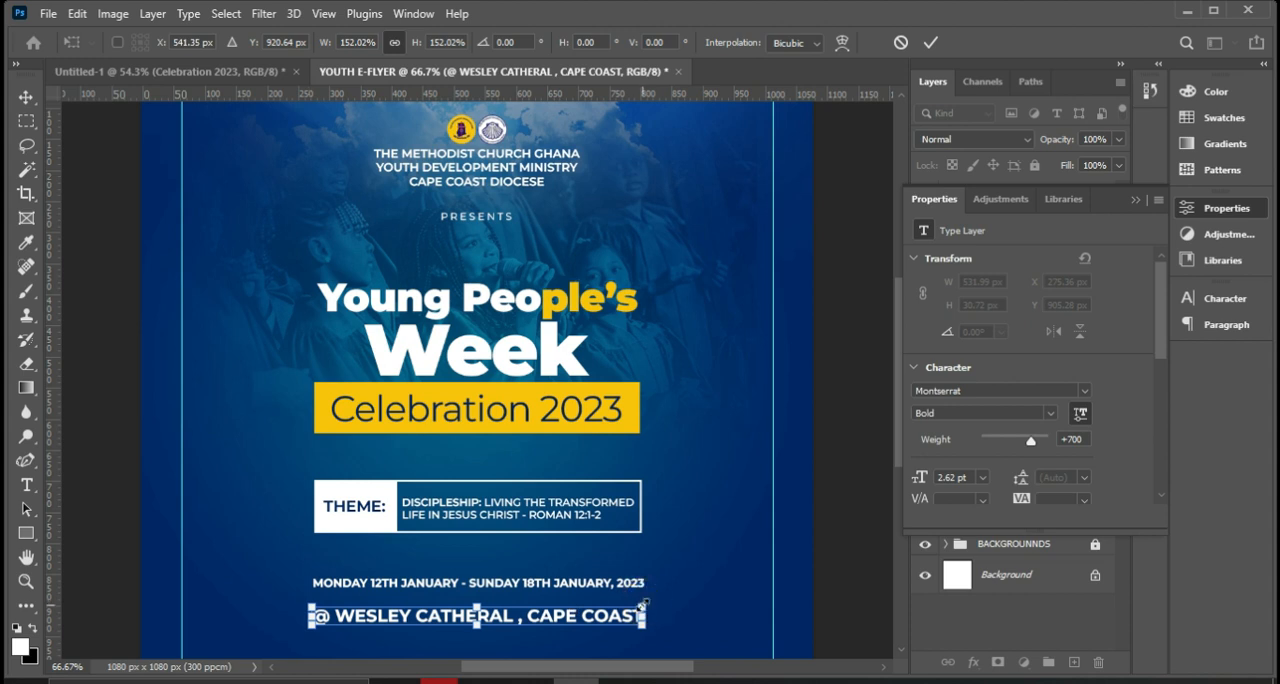
key("Return")
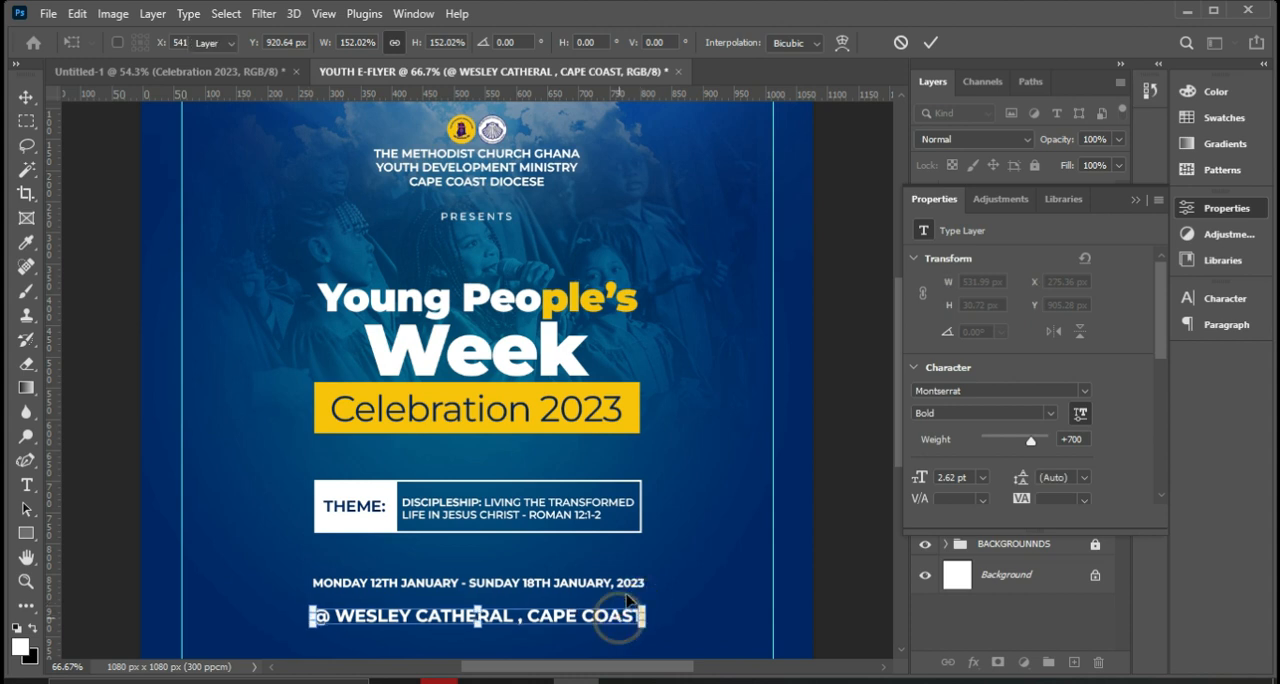
Recolor the venue line with the yellow sampled from the "Celebration 2023" banner.
scroll(578, 597, "down", 3)
scroll(578, 597, "down", 1)
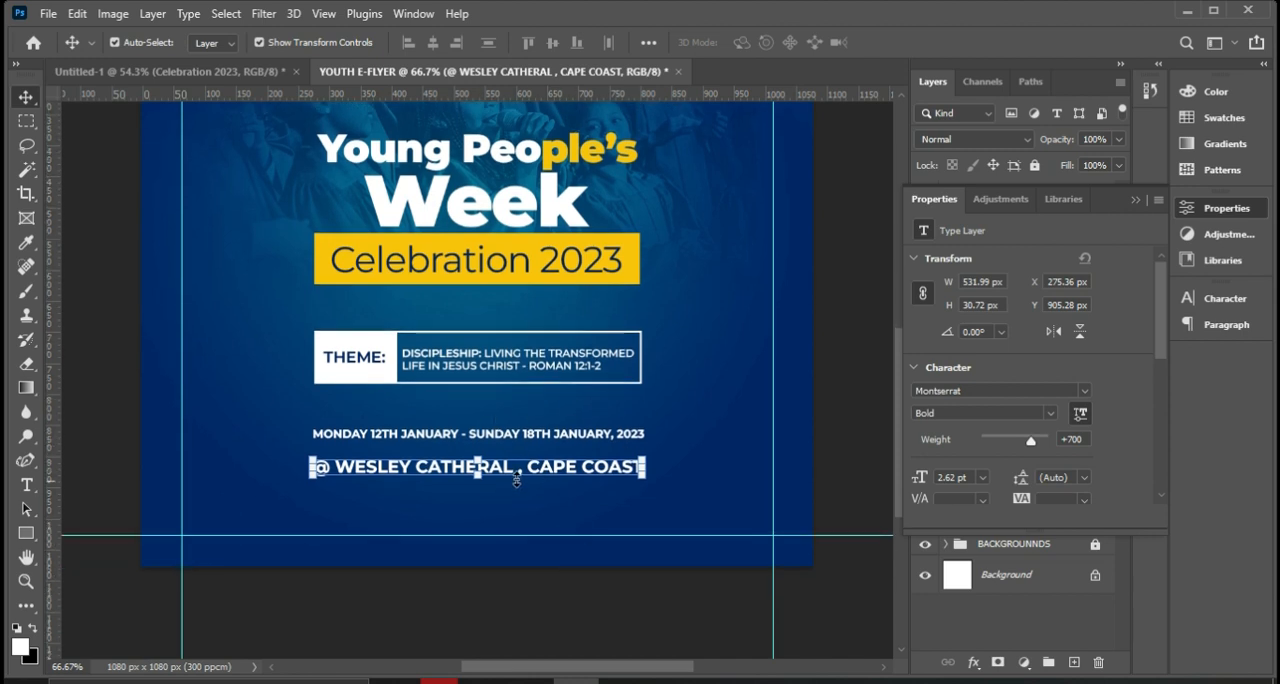
scroll(1054, 482, "down", 2)
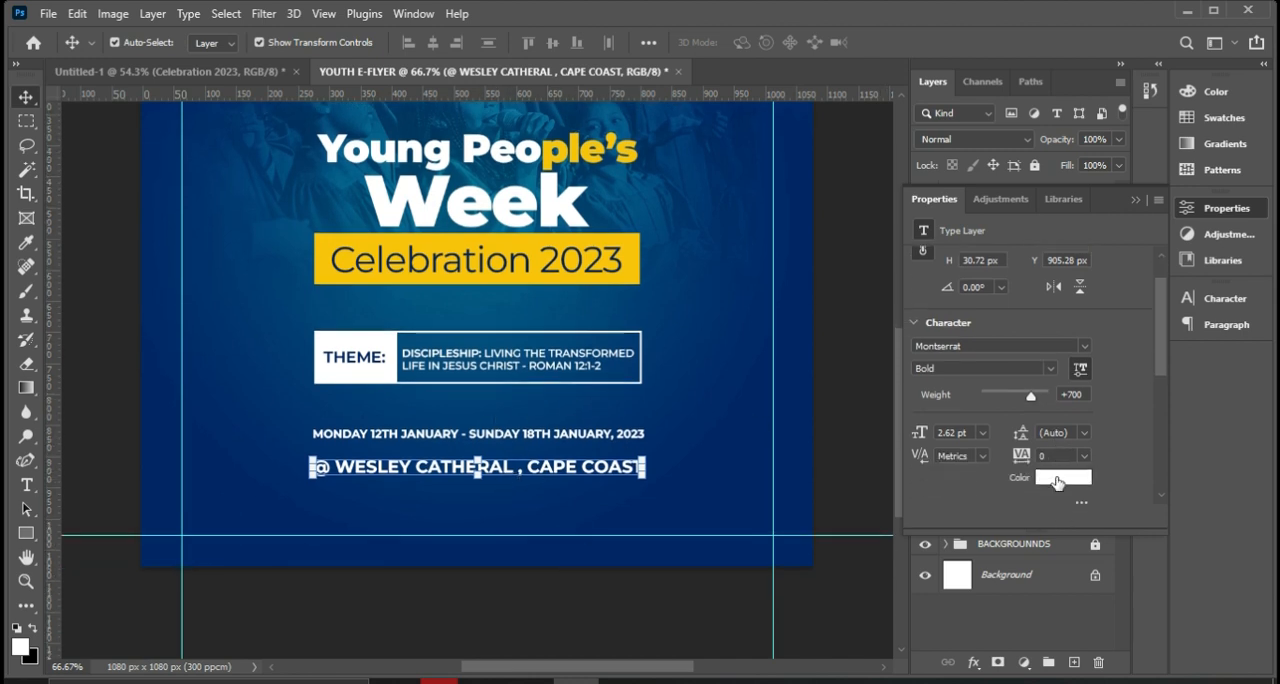
left_click(1057, 478)
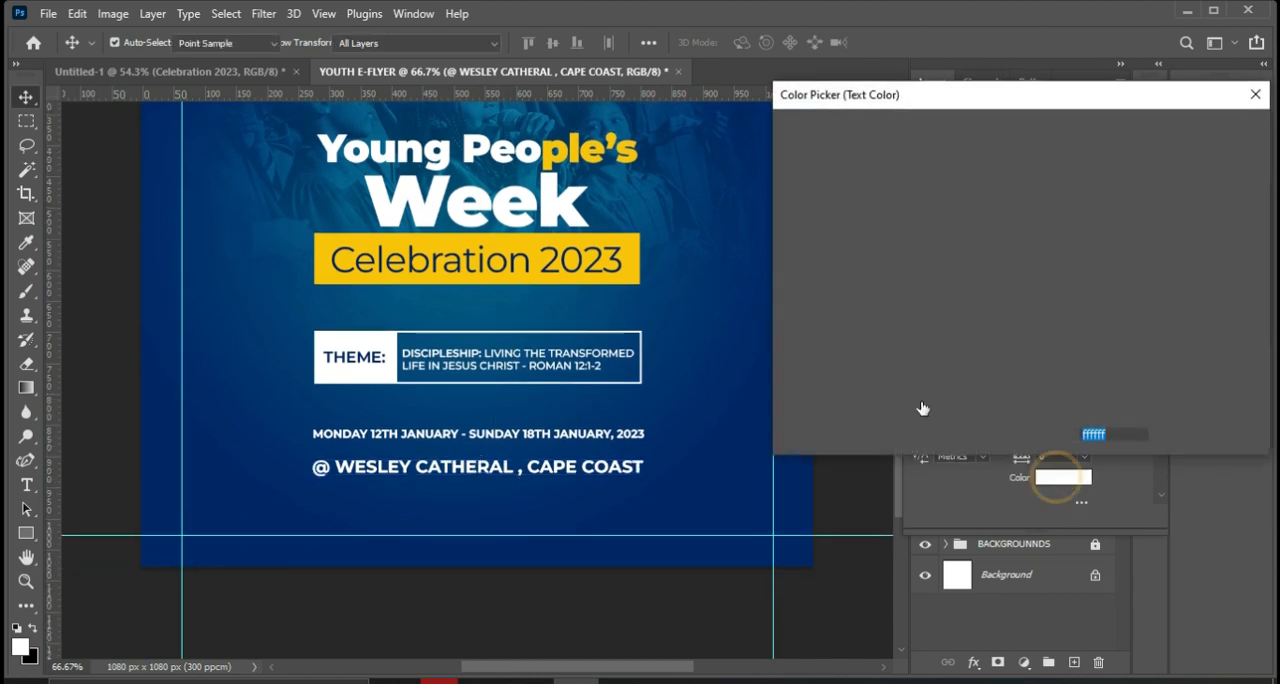
left_click(523, 238)
left_click(1175, 132)
Move the date and venue lines up closer to the theme box, align their horizontal centers and deselect them.
left_click_drag(692, 417, 585, 419)
left_click_drag(585, 472, 581, 450)
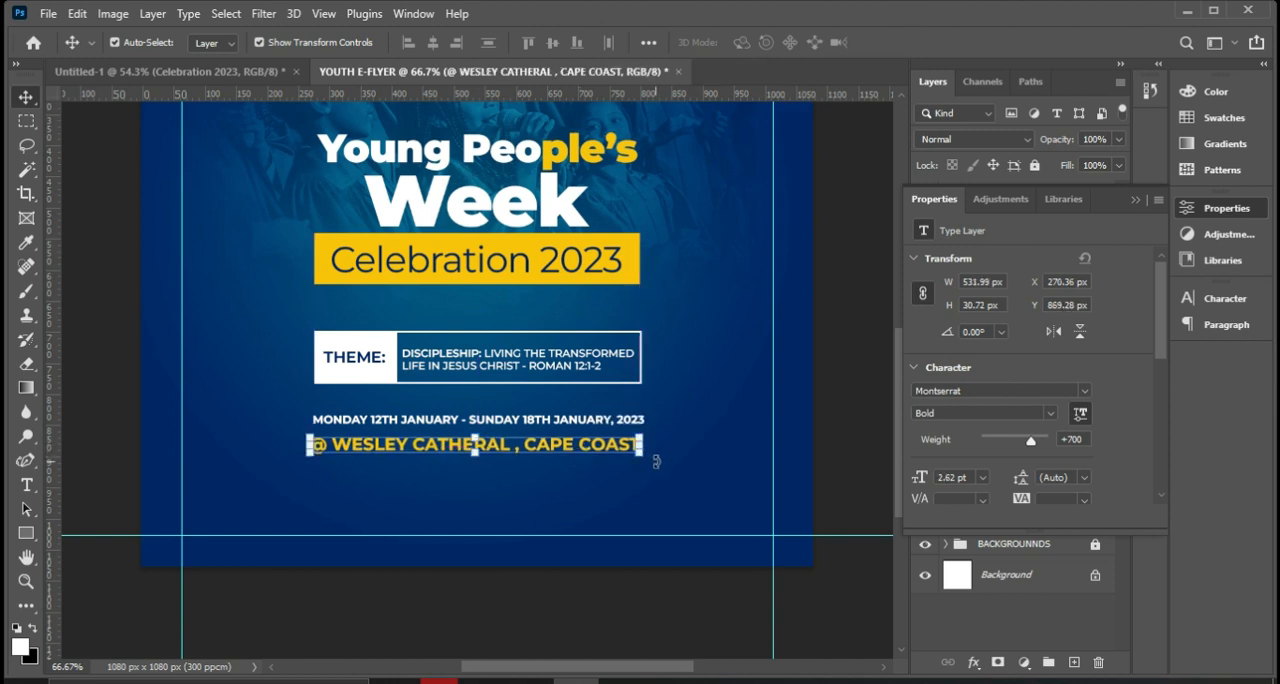
left_click(1135, 201)
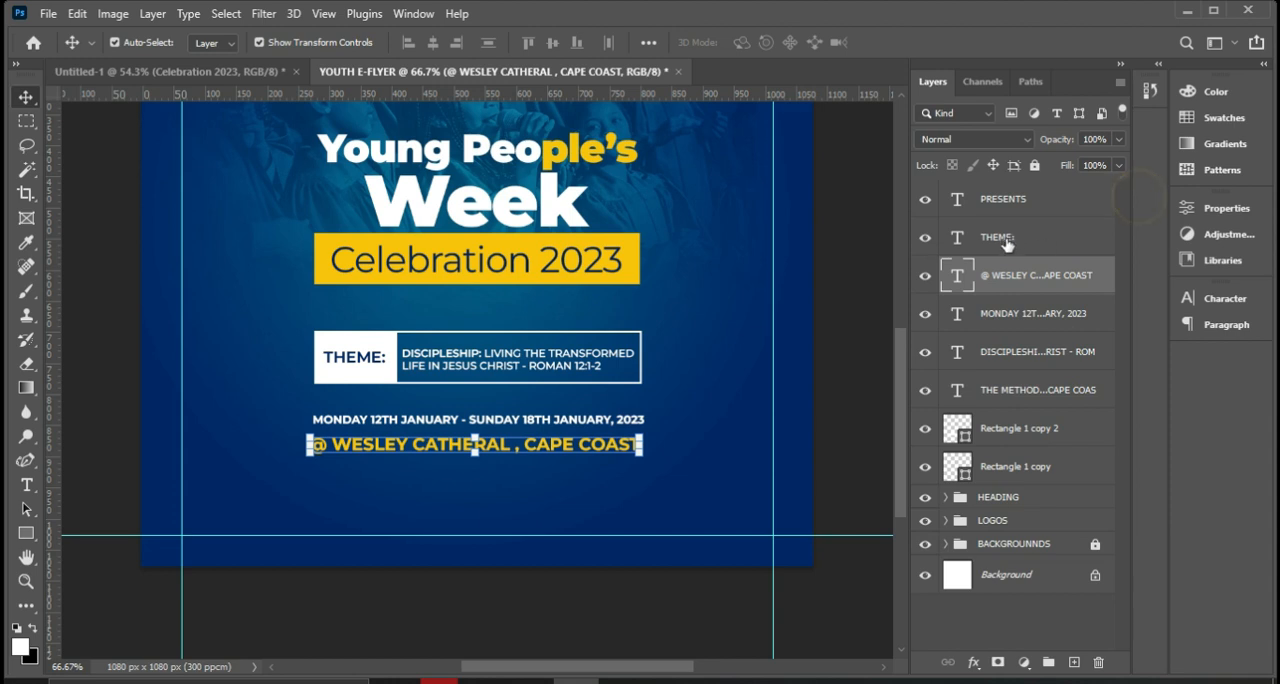
left_click(1020, 313, "shift")
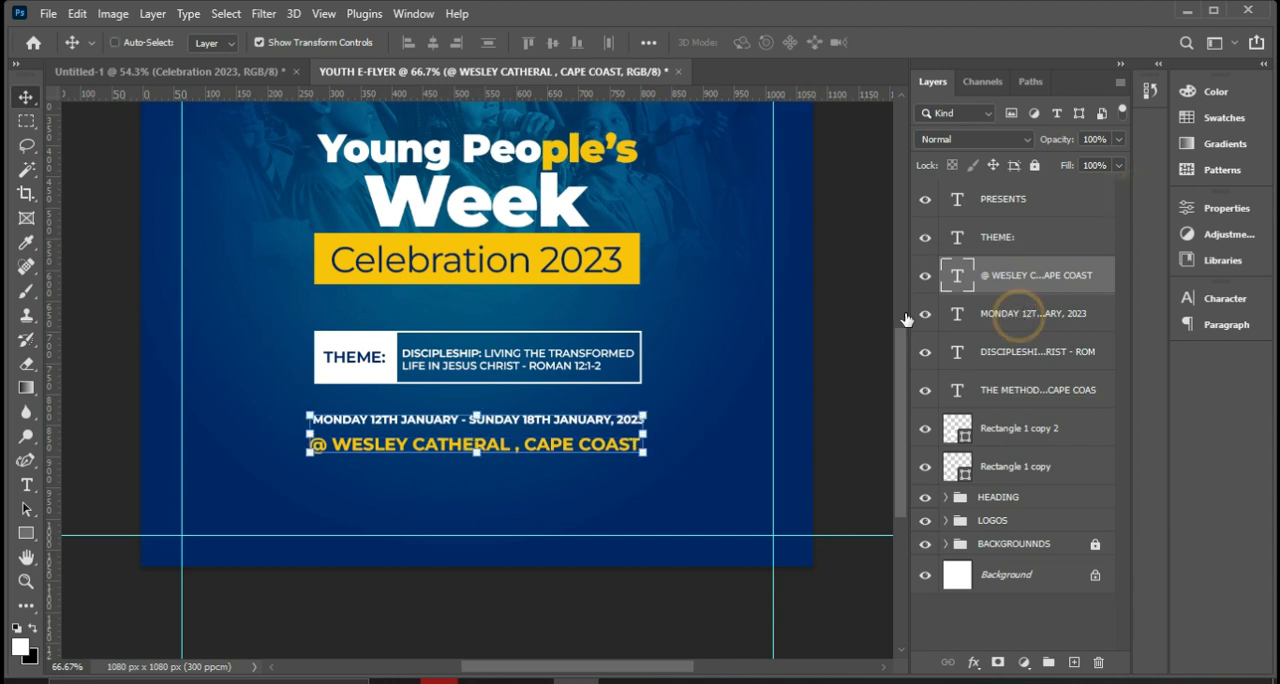
left_click(433, 42)
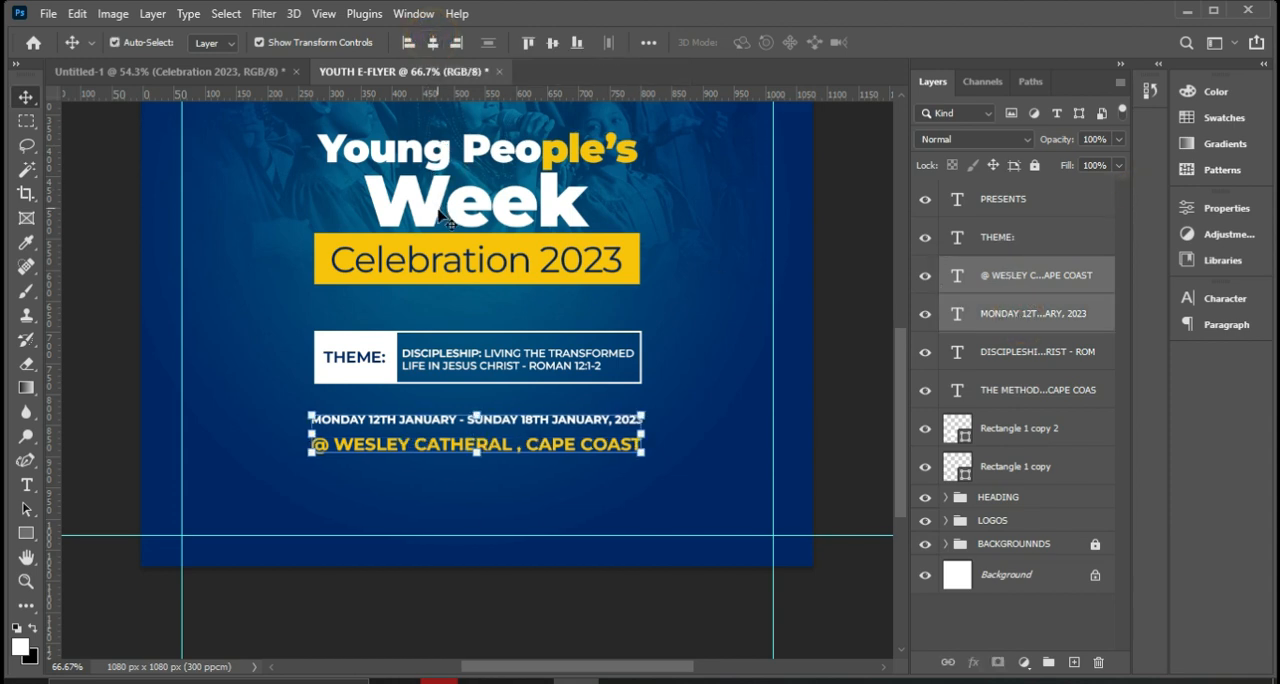
key("ctrl")
key("ctrl+a")
key("ctrl+d")
left_click(700, 431)
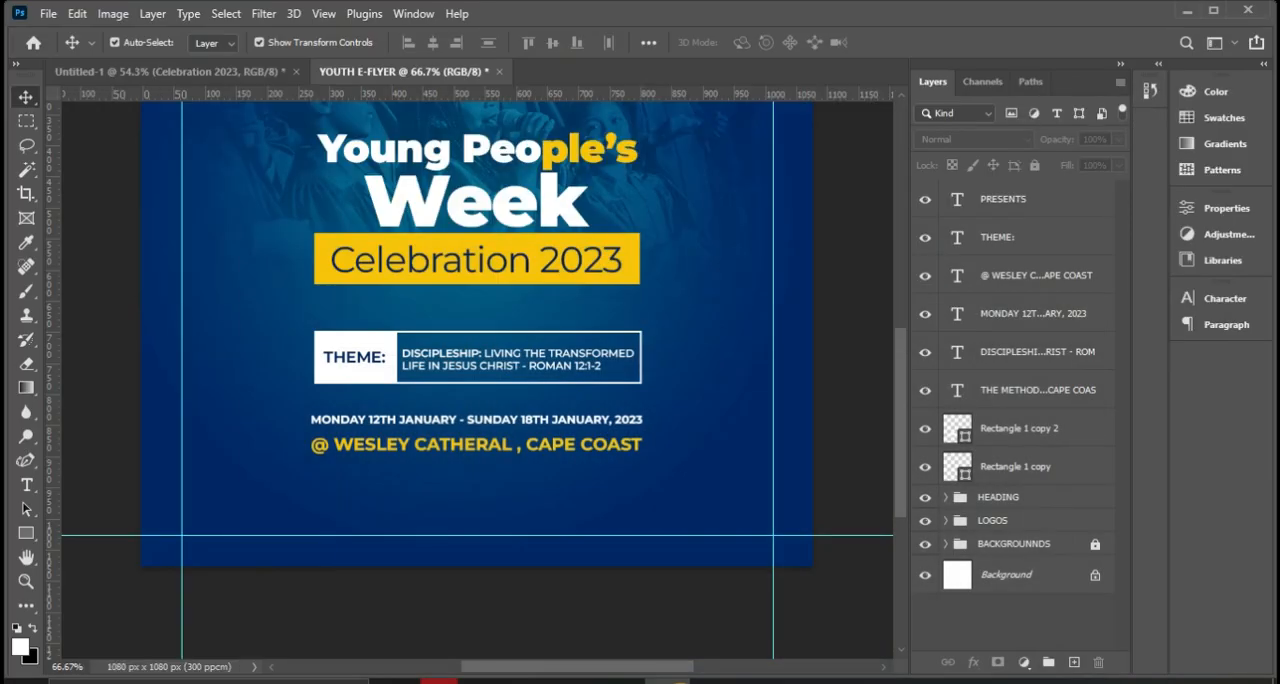
Draw a thin white rectangle of about 512 x 8 px with no stroke just beneath the venue line.
left_click(24, 533)
right_click(26, 533)
left_click(91, 528)
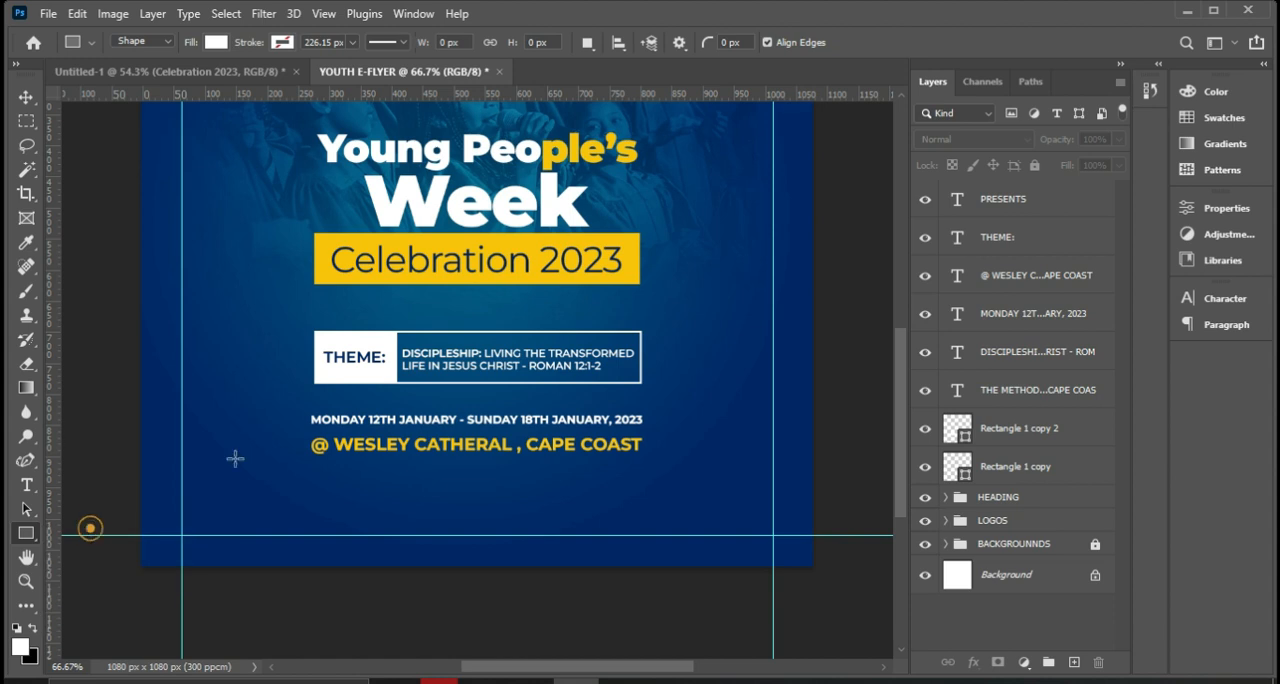
left_click_drag(320, 461, 639, 465)
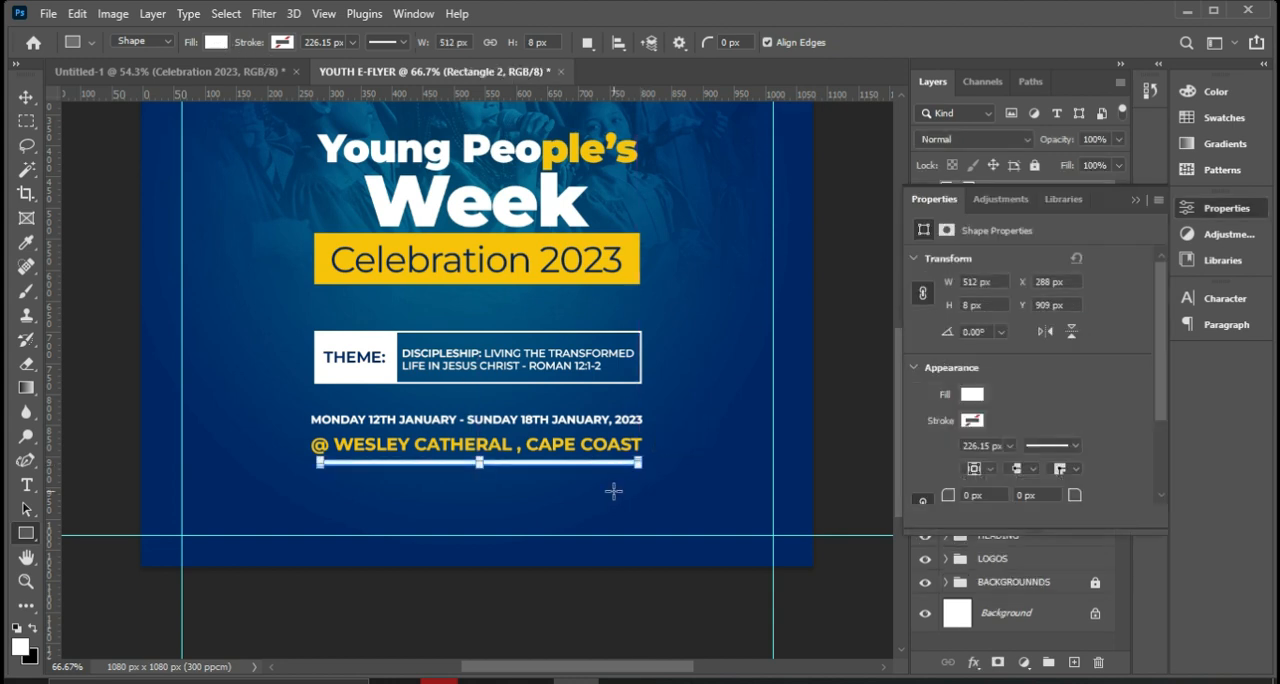
Enlarge the white underline bar proportionally to about 100.90% by extending its left end, and apply the transform.
key("ctrl+plus")
key("ctrl+plus")
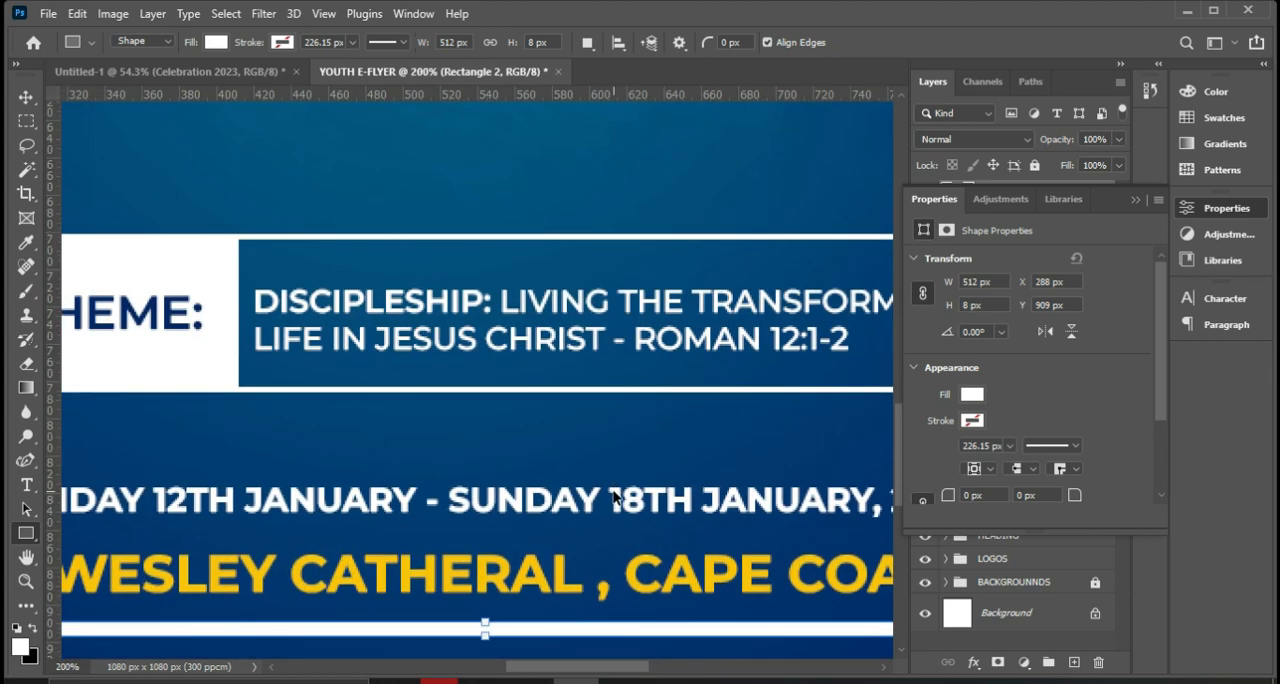
key("ctrl+minus")
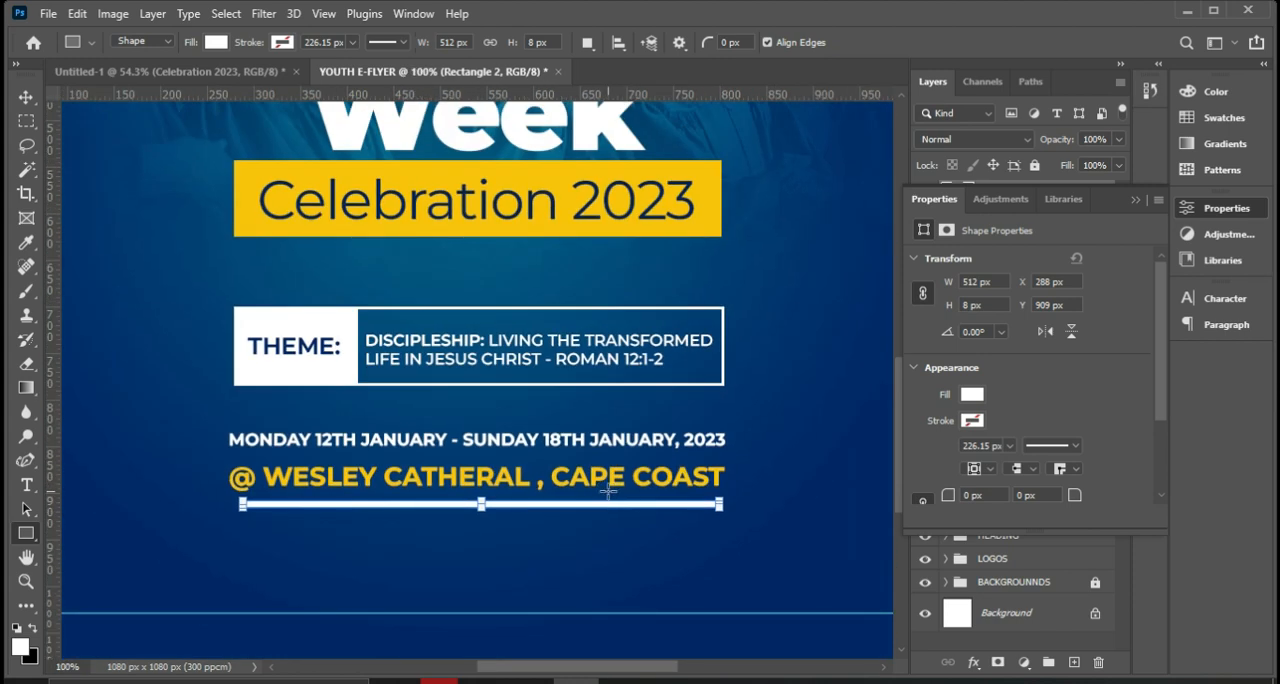
left_click(27, 98)
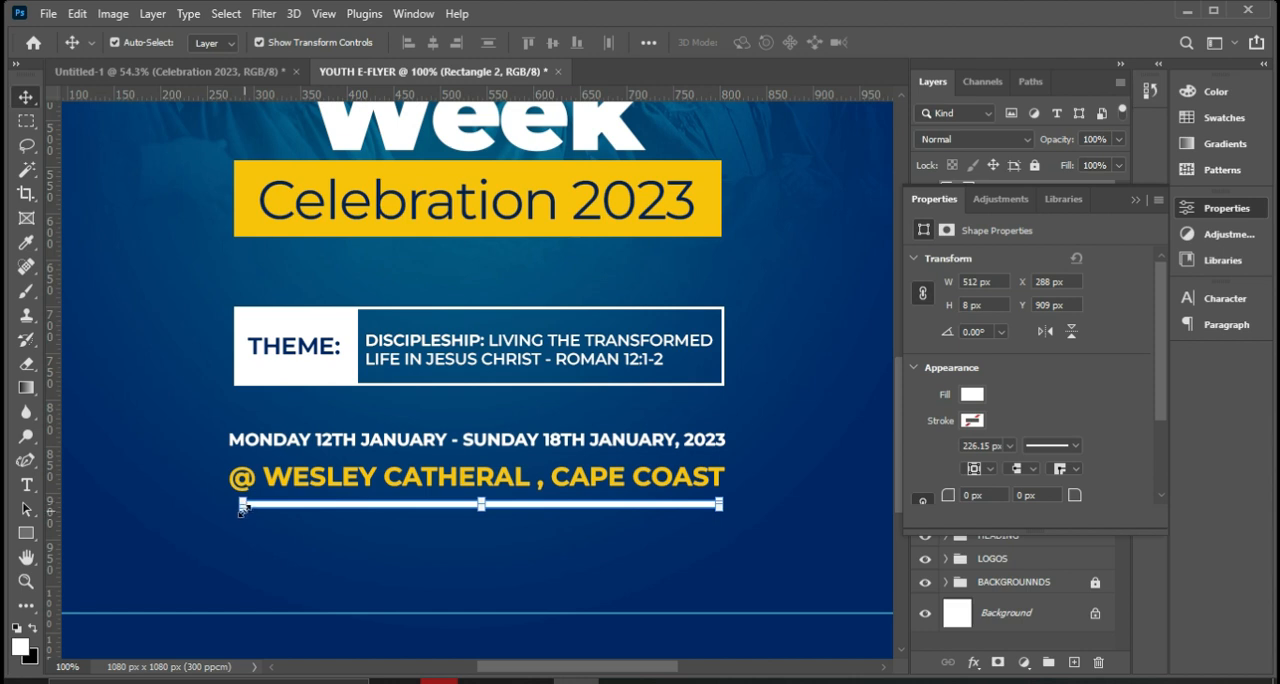
key("ctrl+plus")
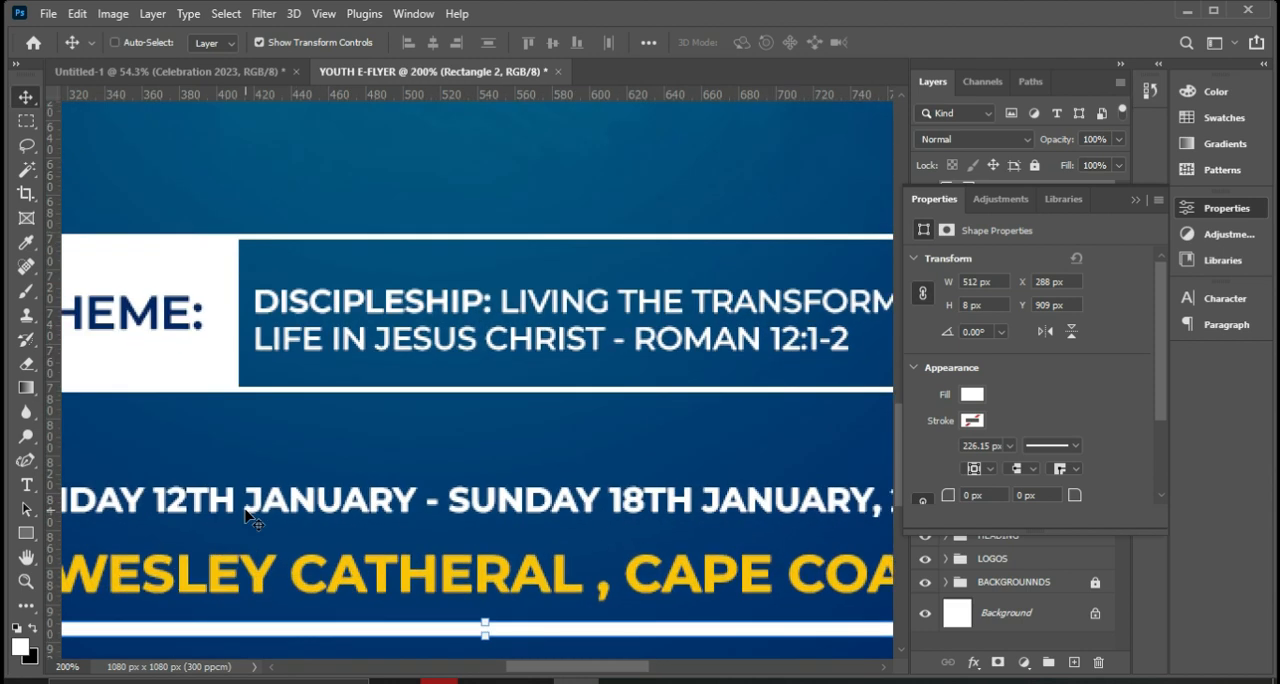
scroll(346, 611, "down", 2)
left_click_drag(562, 667, 505, 665)
left_click_drag(322, 556, 312, 556)
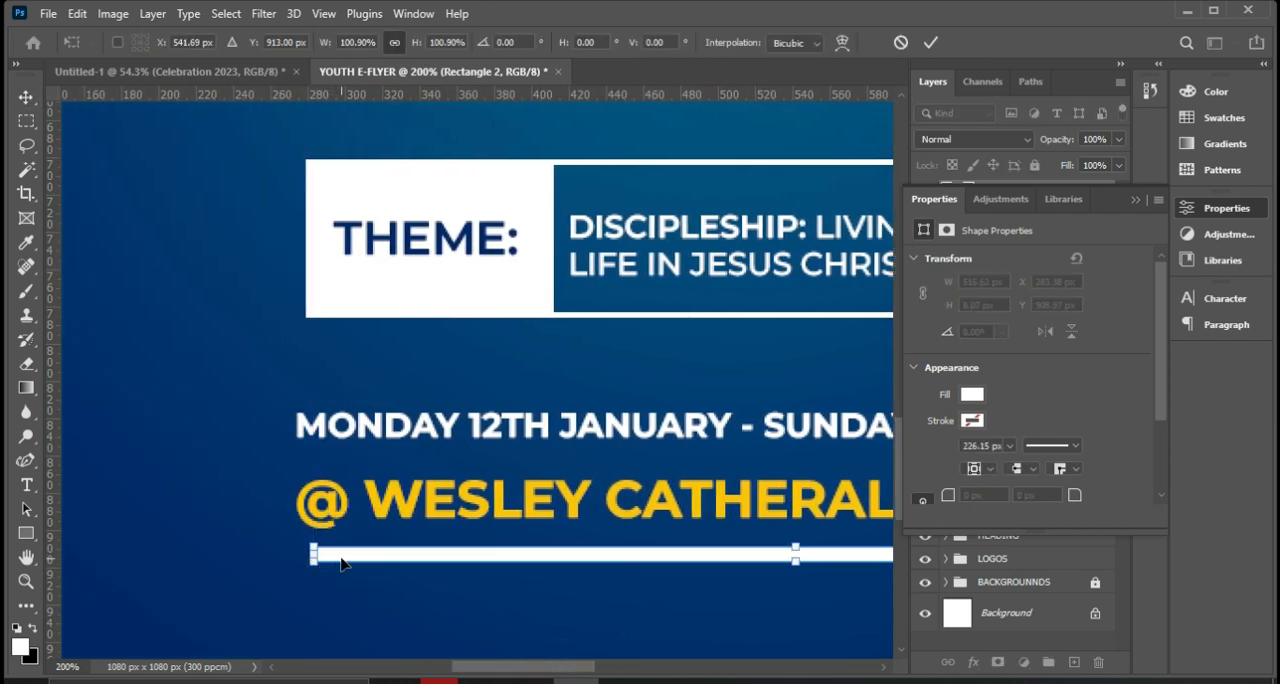
key("Return")
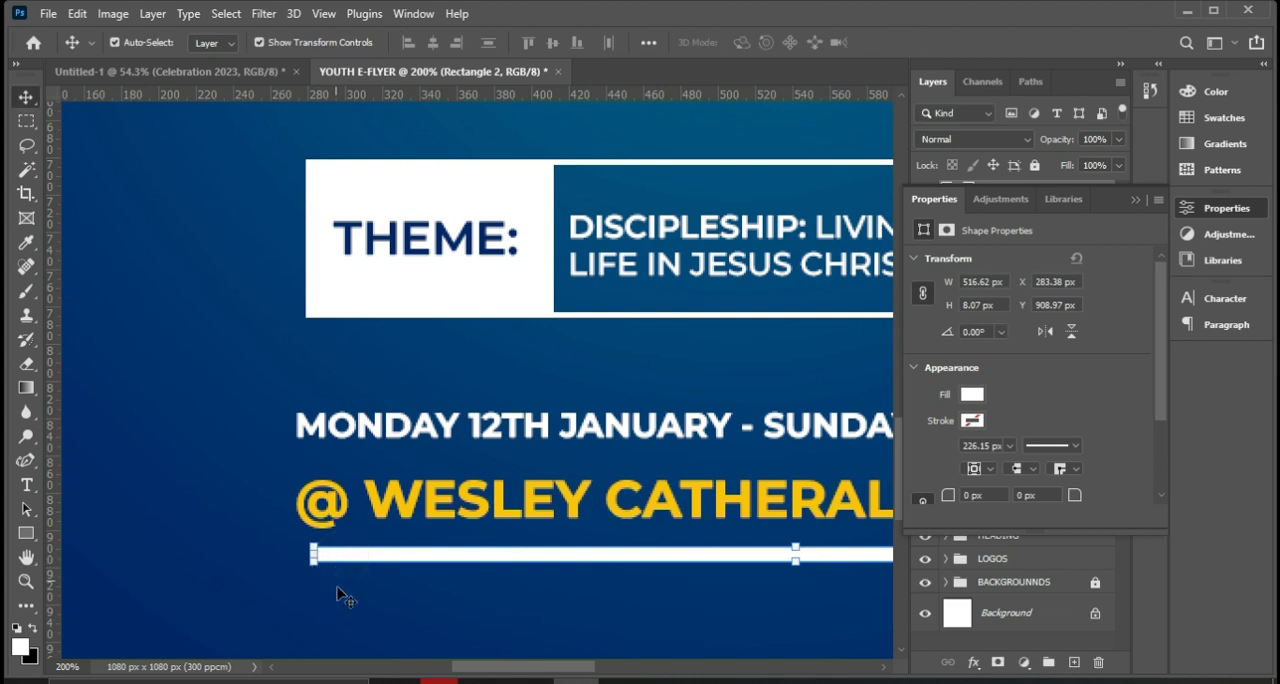
Distort the underline bar by raising its lower-left corner so it tapers toward the left end, and commit the transform.
key("ctrl+minus")
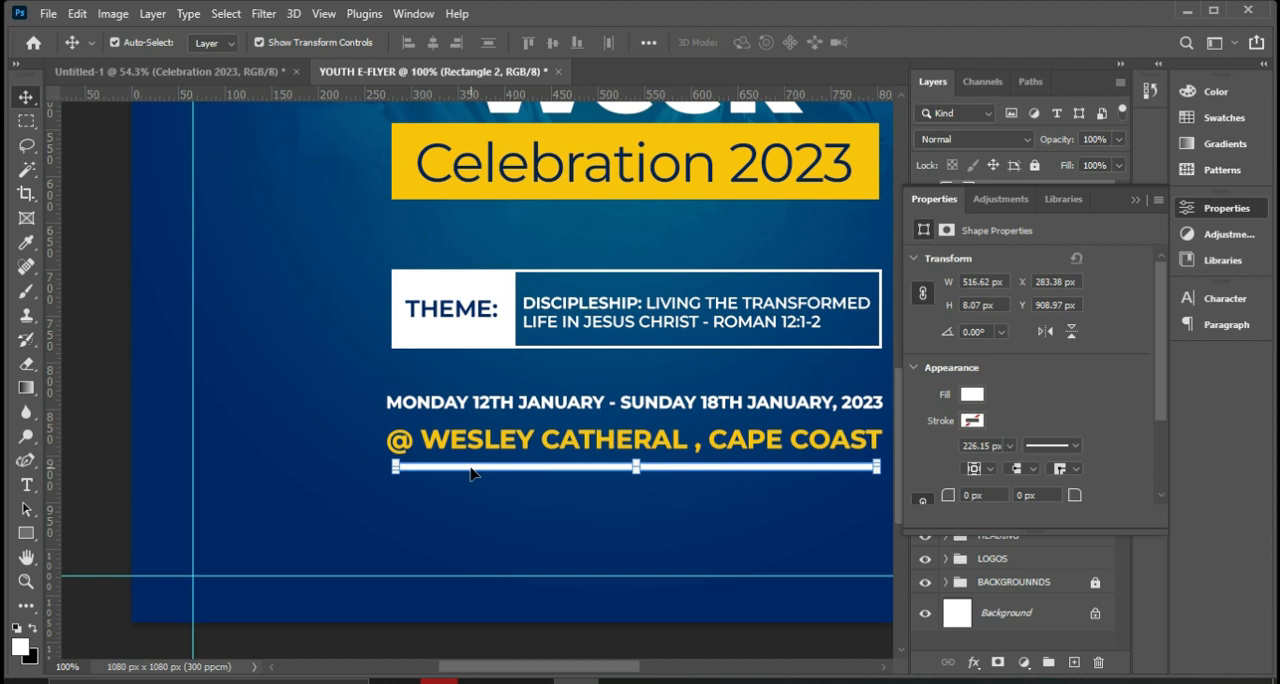
key("ctrl")
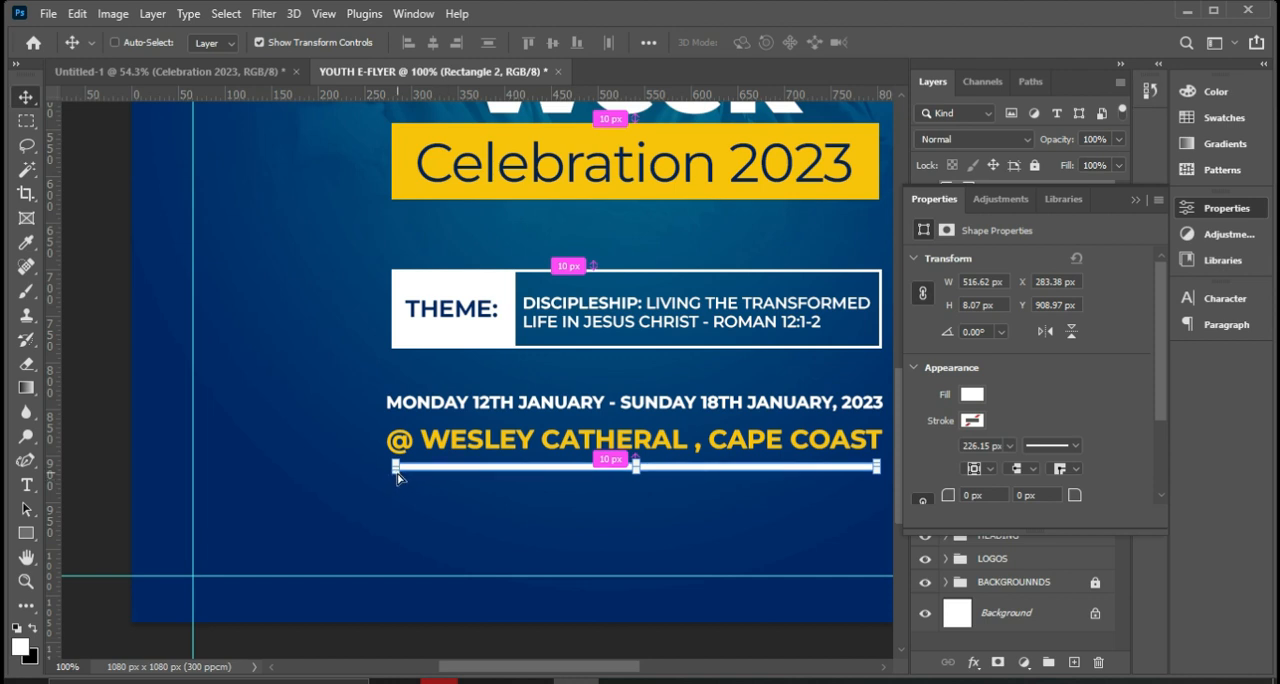
left_click_drag(395, 476, 395, 469)
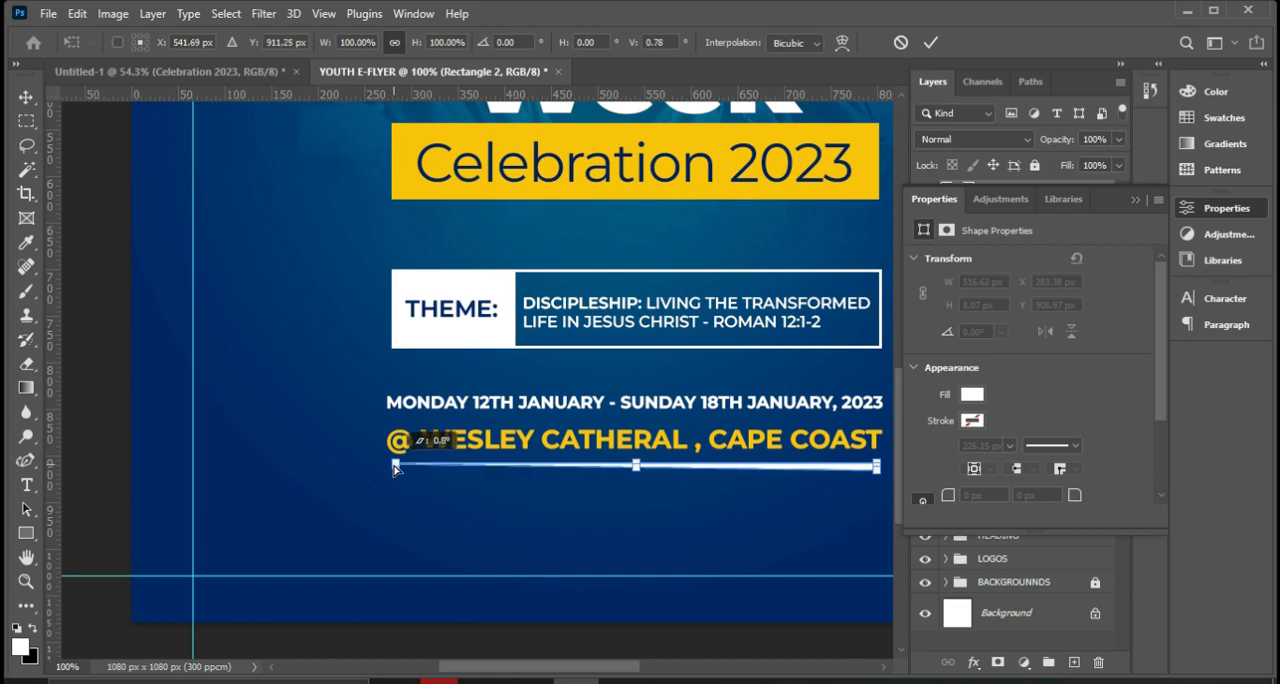
left_click_drag(395, 469, 395, 469)
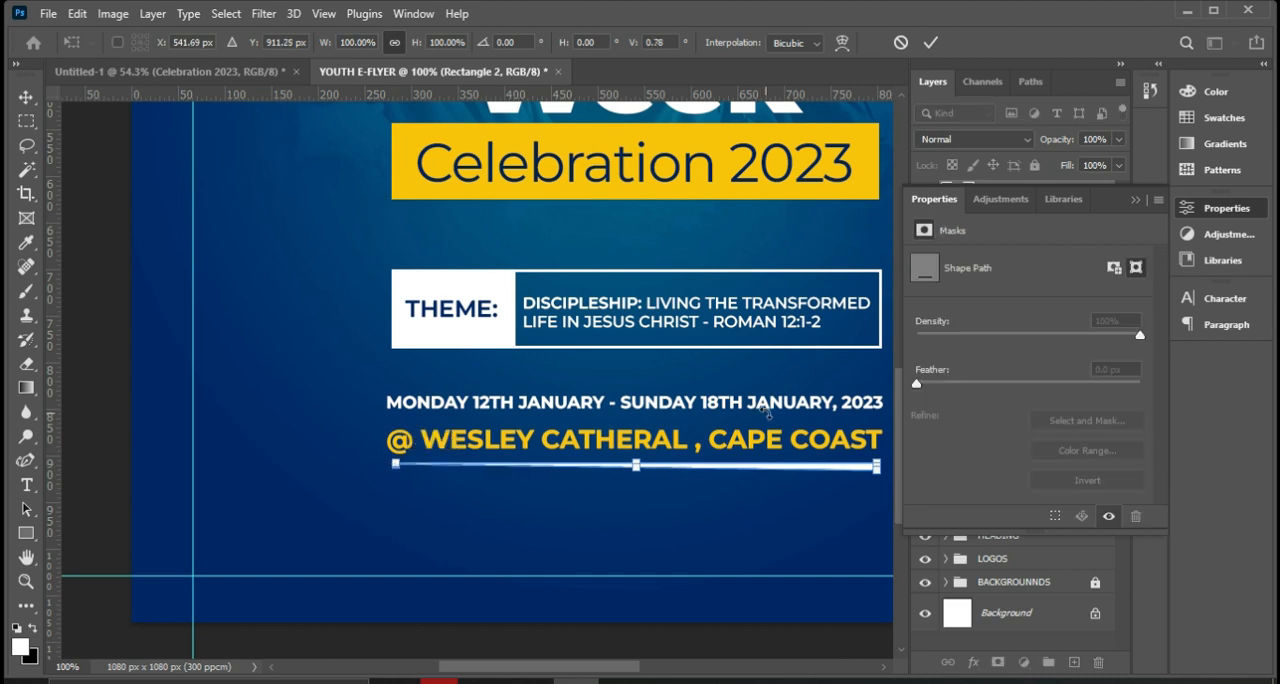
left_click(930, 42)
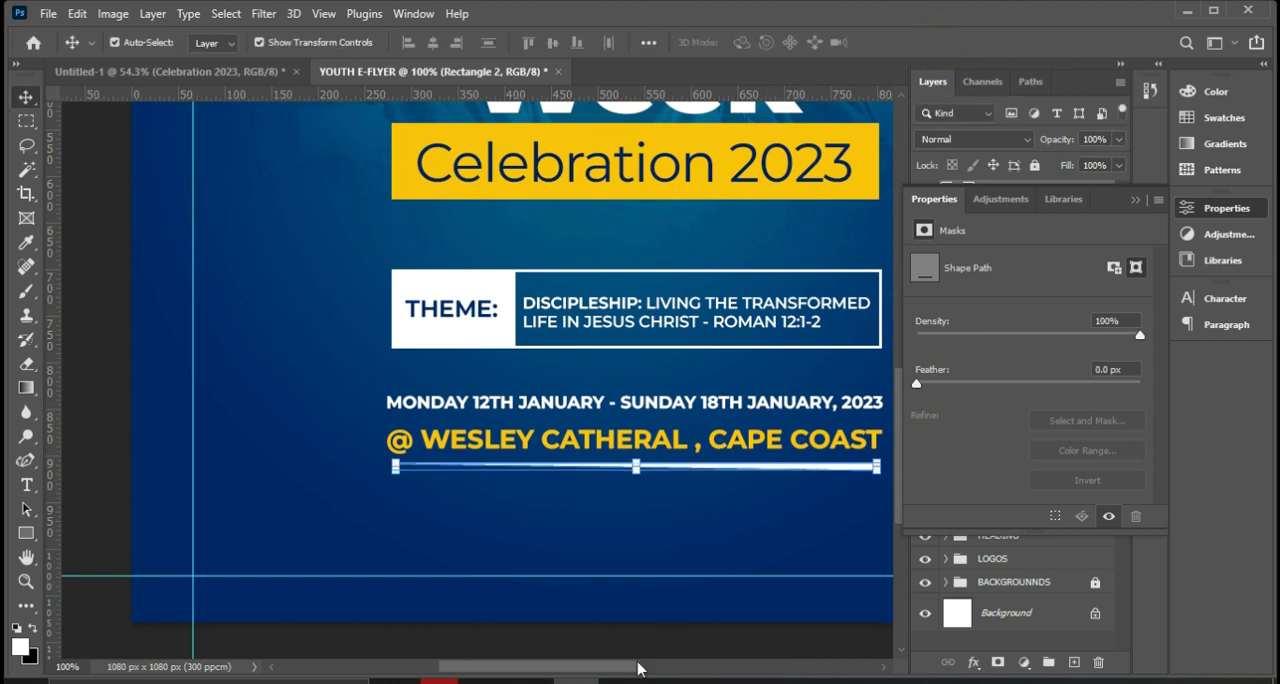
left_click_drag(590, 675, 622, 675)
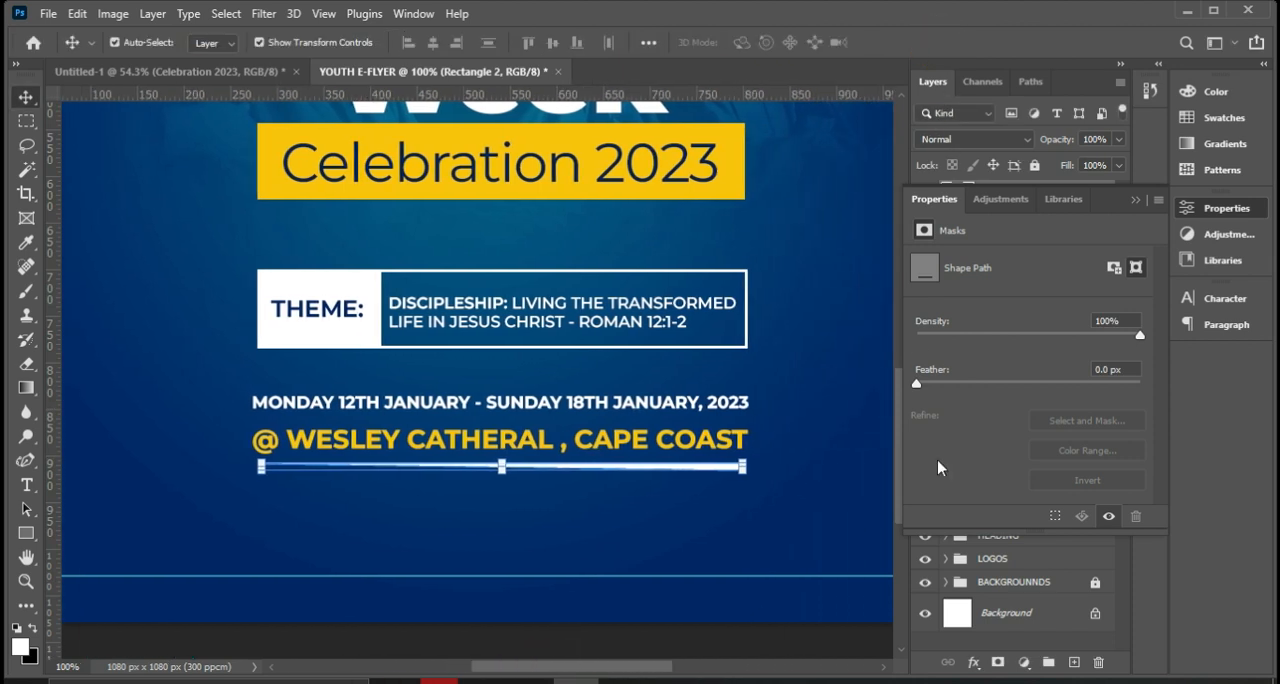
Deselect the underline bar and fit the whole flyer in view.
left_click(1138, 201)
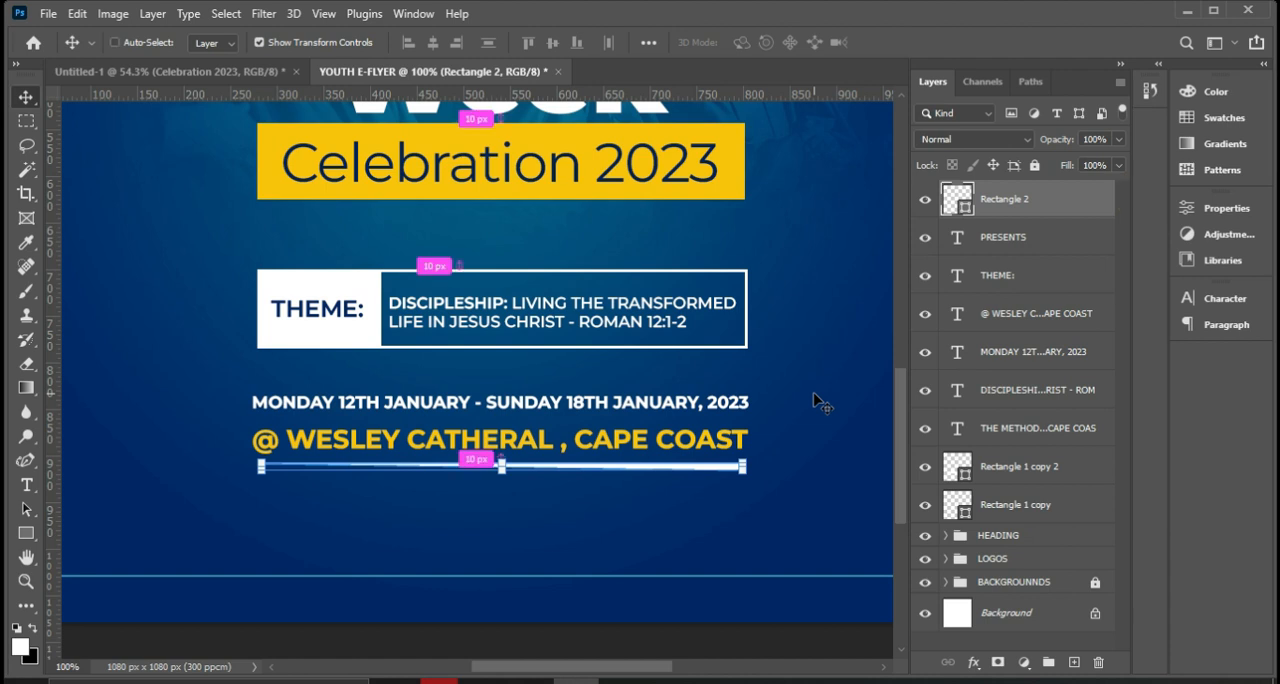
key("ctrl+0")
left_click(781, 421, "ctrl")
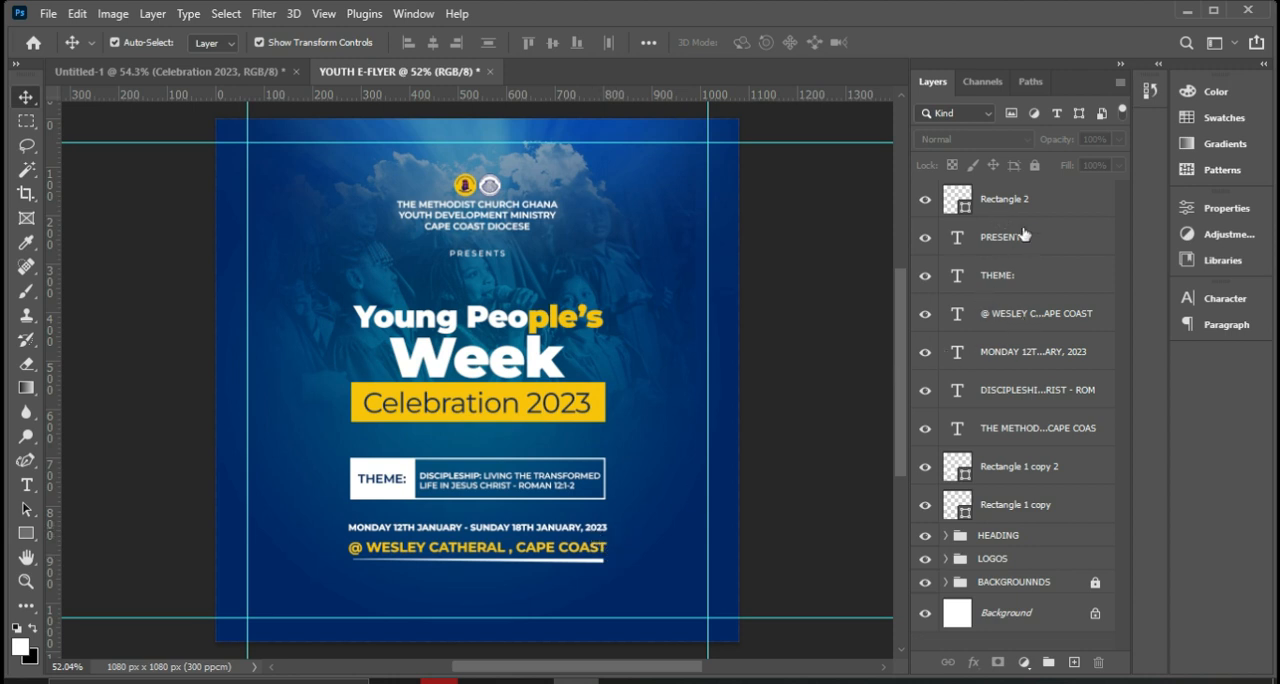
left_click(1004, 200)
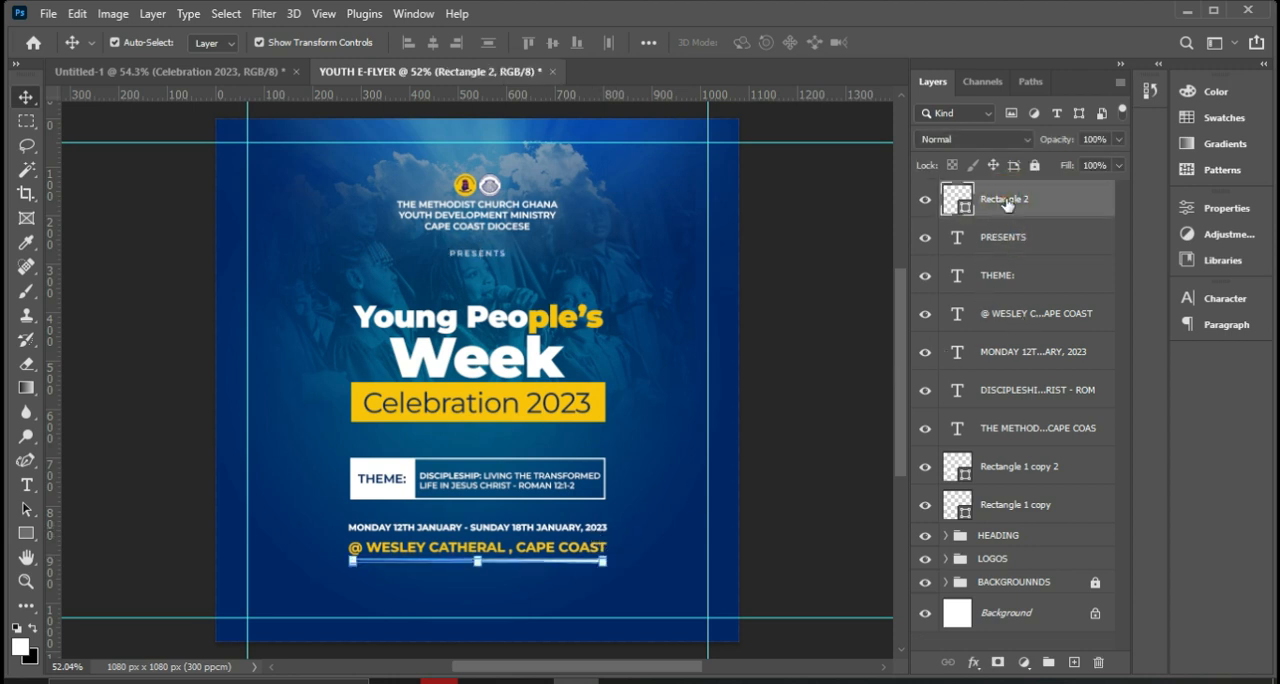
Group the THEME: label, the discipleship text and the two theme box rectangles, and name the group THEME.
left_click(396, 482)
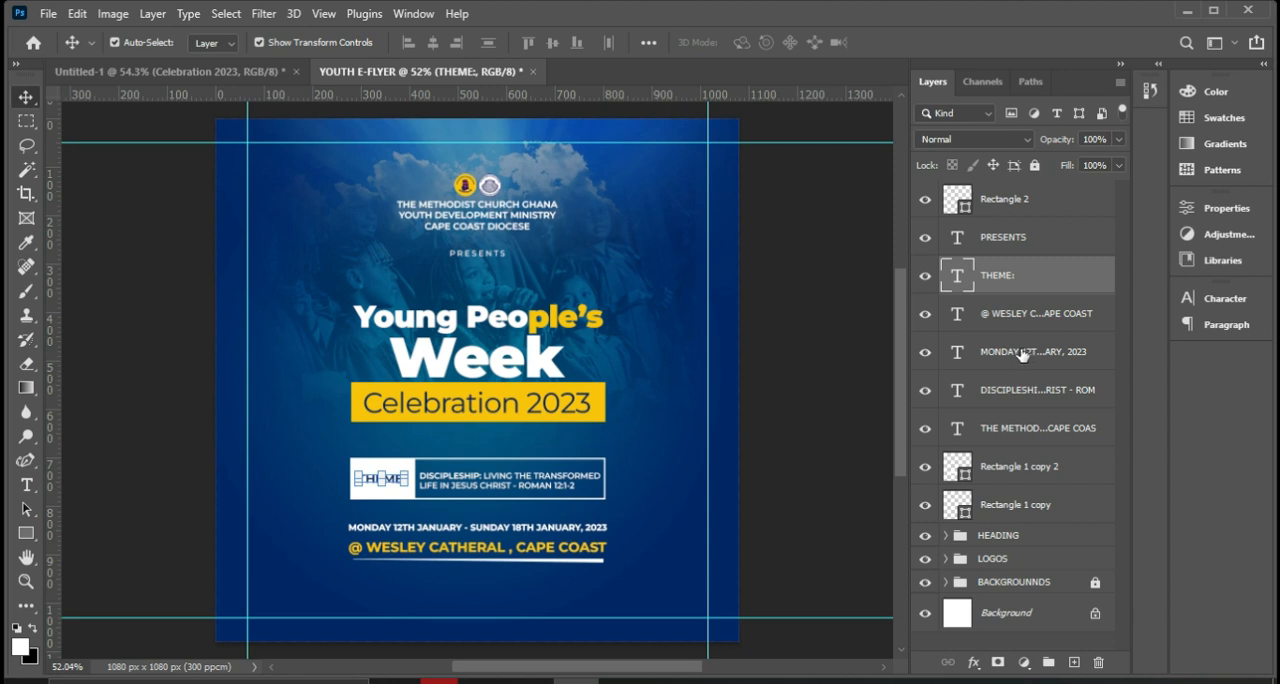
left_click(1006, 474, "ctrl")
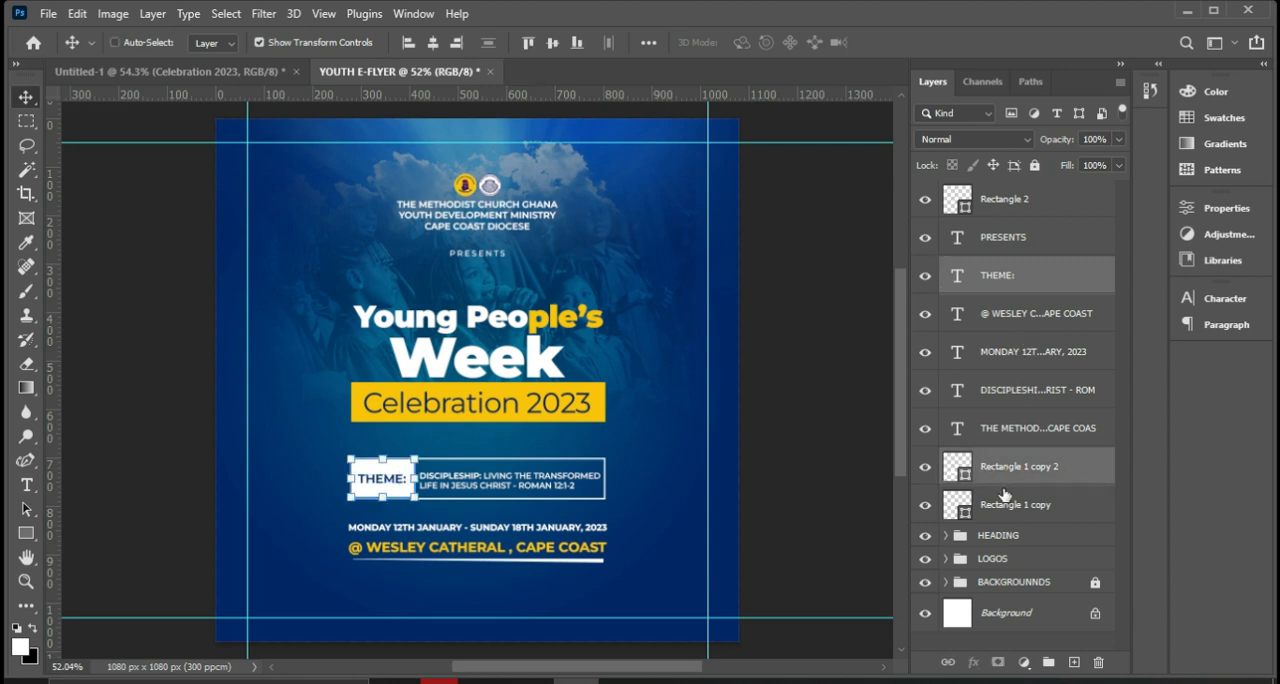
left_click(1004, 508, "ctrl")
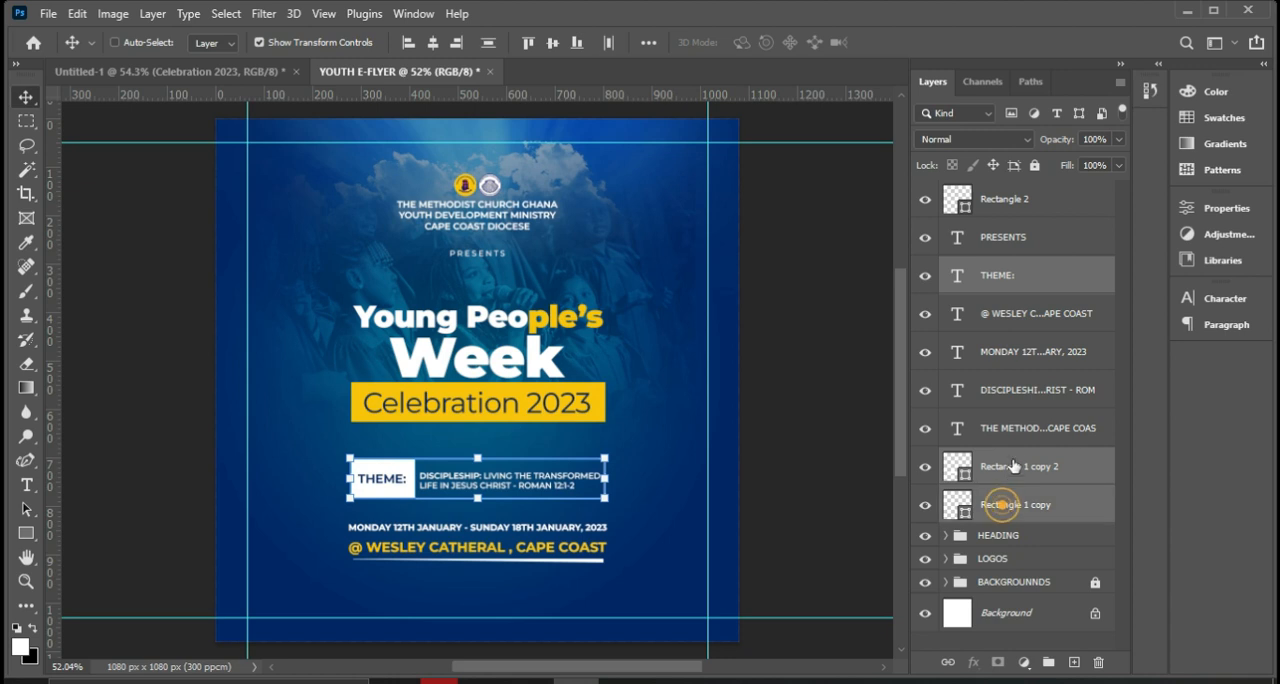
left_click(1017, 399, "ctrl")
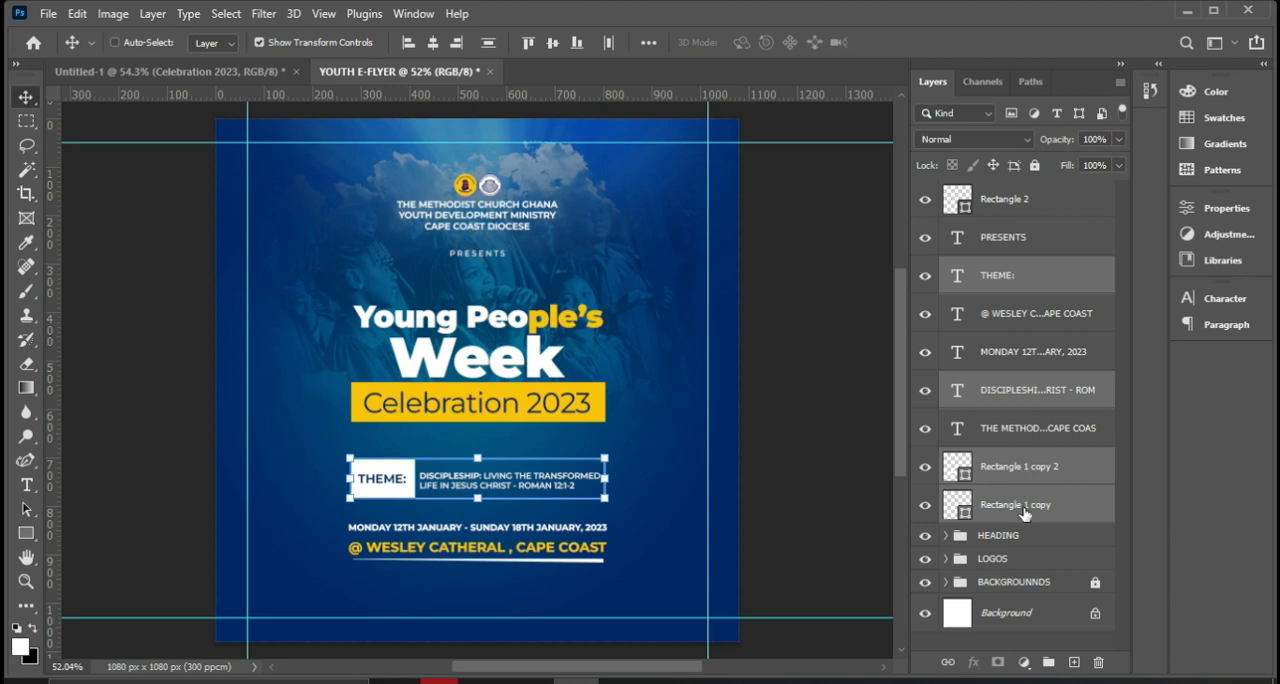
key("ctrl")
key("ctrl+g")
double_click(1008, 268)
type("THEME")
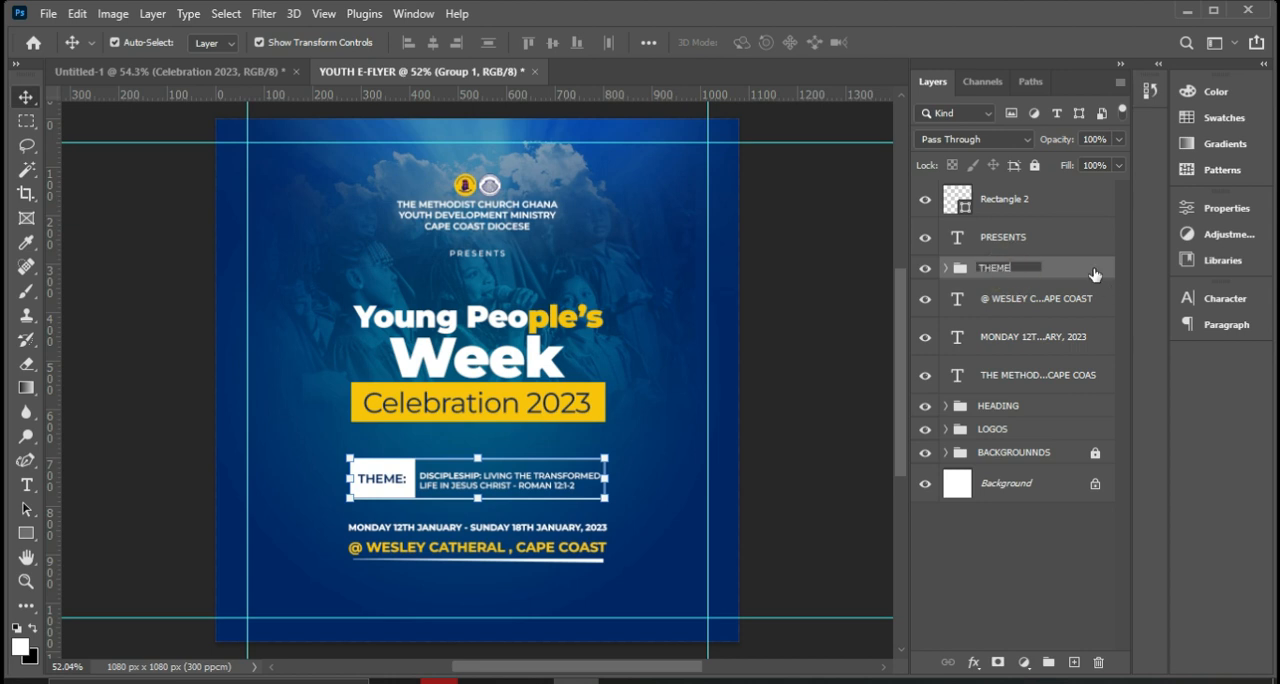
key("Return")
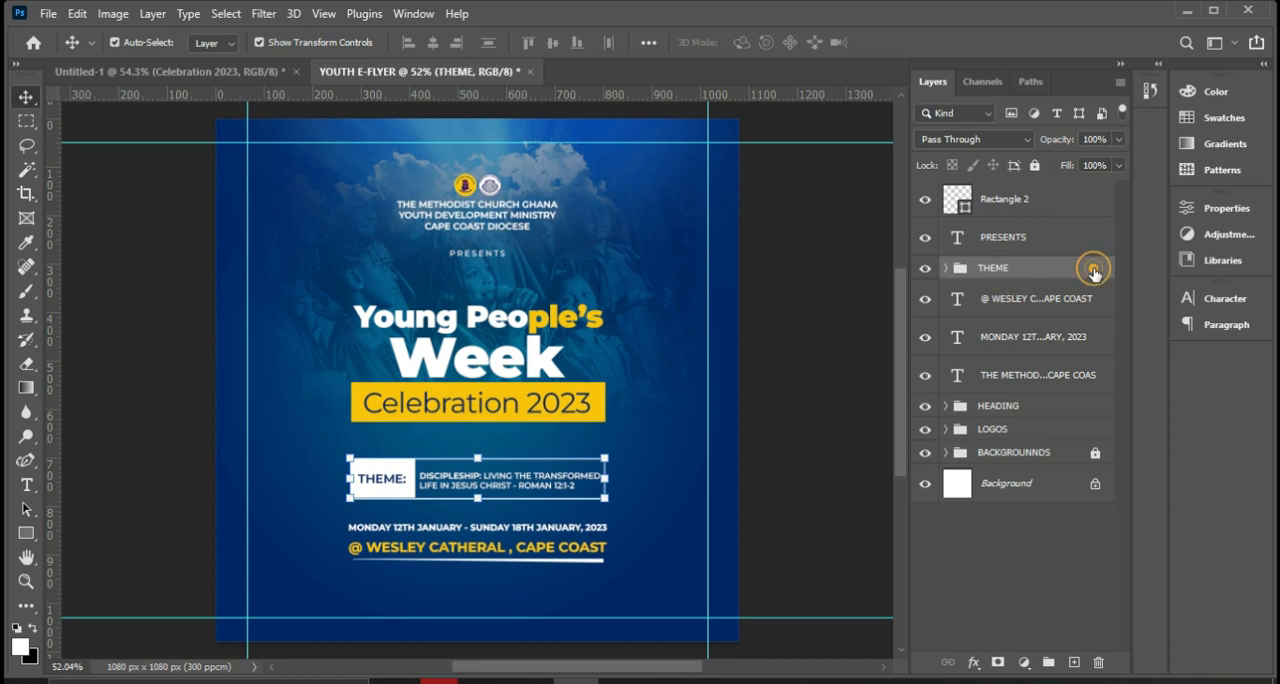
Group the date line, the venue line and the underline bar, and name the group DATE AND VENUE.
left_click(1014, 302)
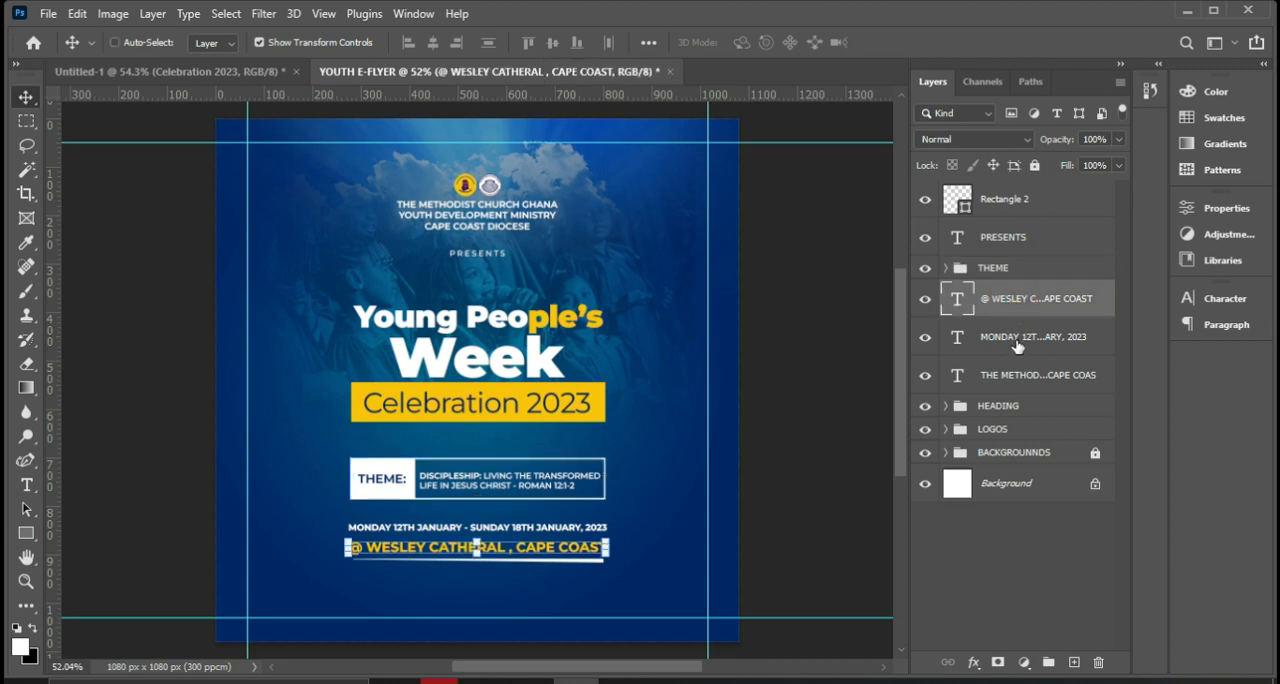
left_click(1015, 340, "shift")
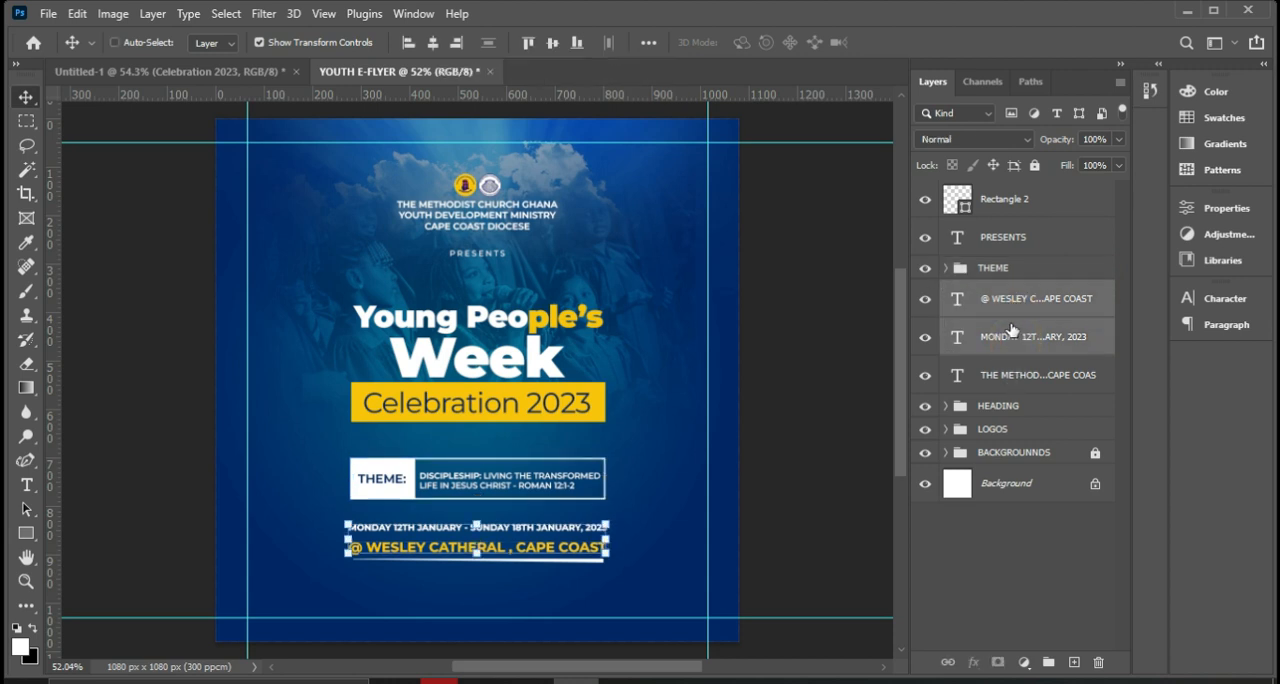
left_click(1013, 207, "shift")
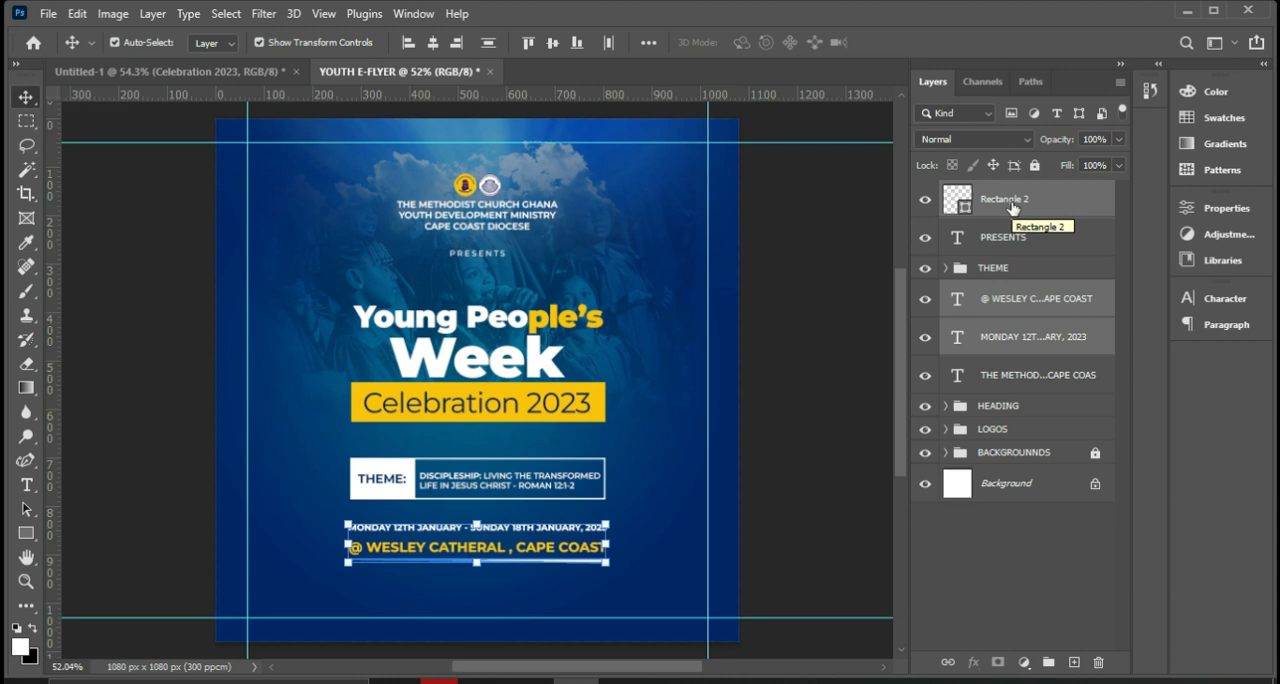
key("ctrl+g")
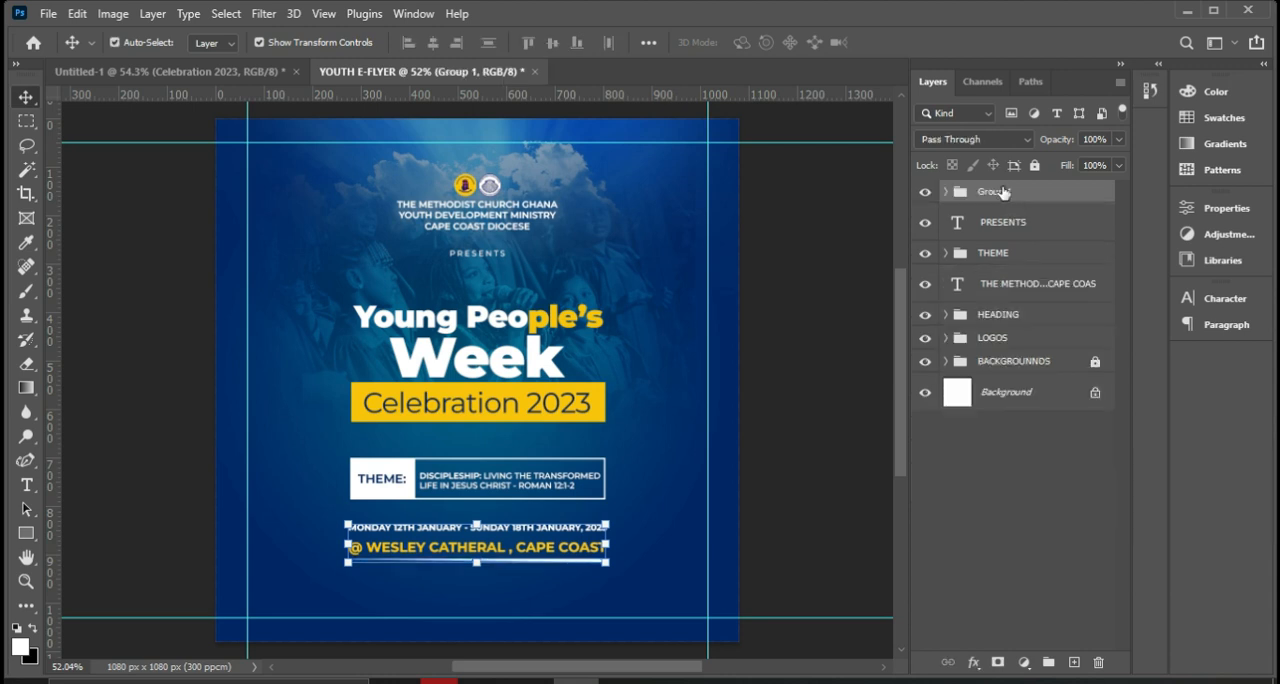
double_click(1004, 193)
type("DATE AND VENUE")
key("Return")
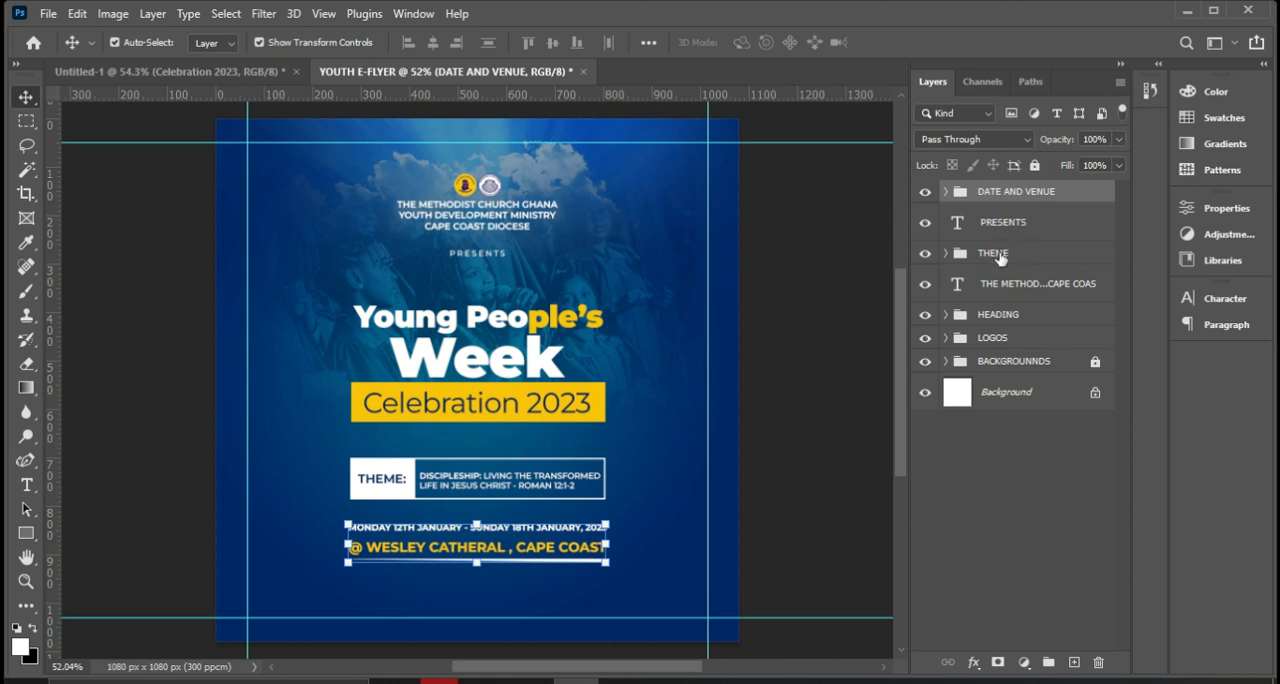
Nudge the DATE AND VENUE group up closer to the theme box.
left_click(1000, 256, "ctrl")
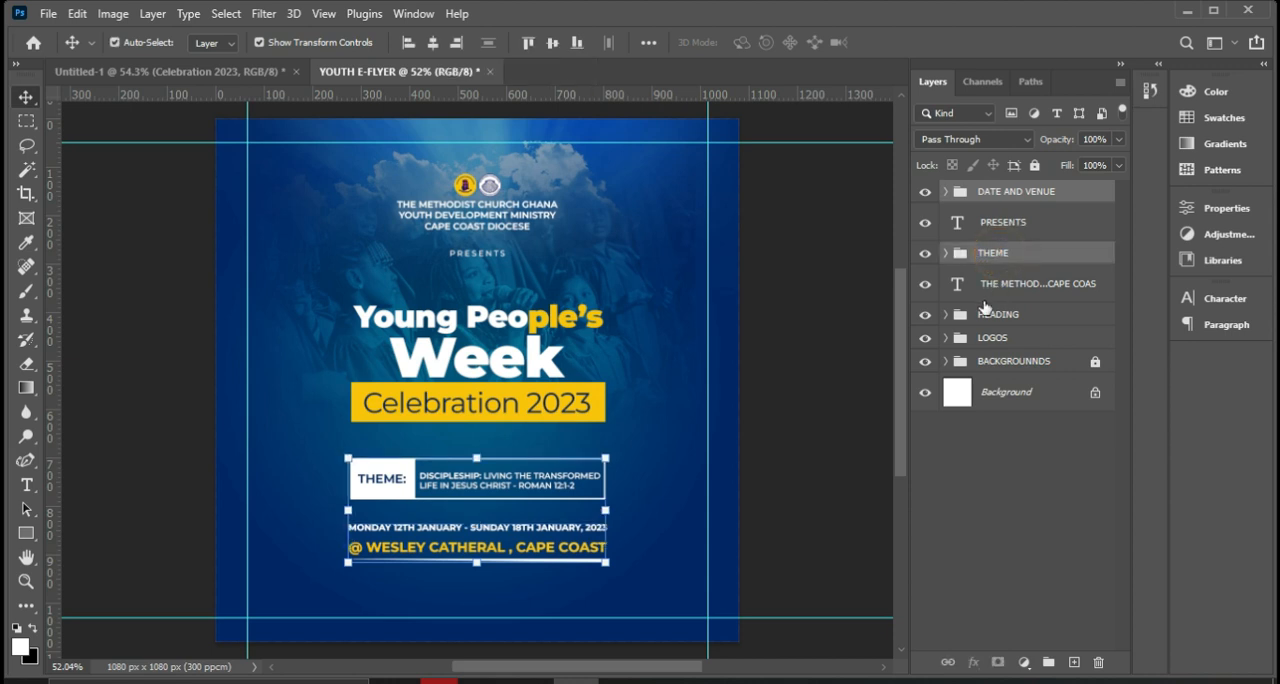
left_click(1015, 204)
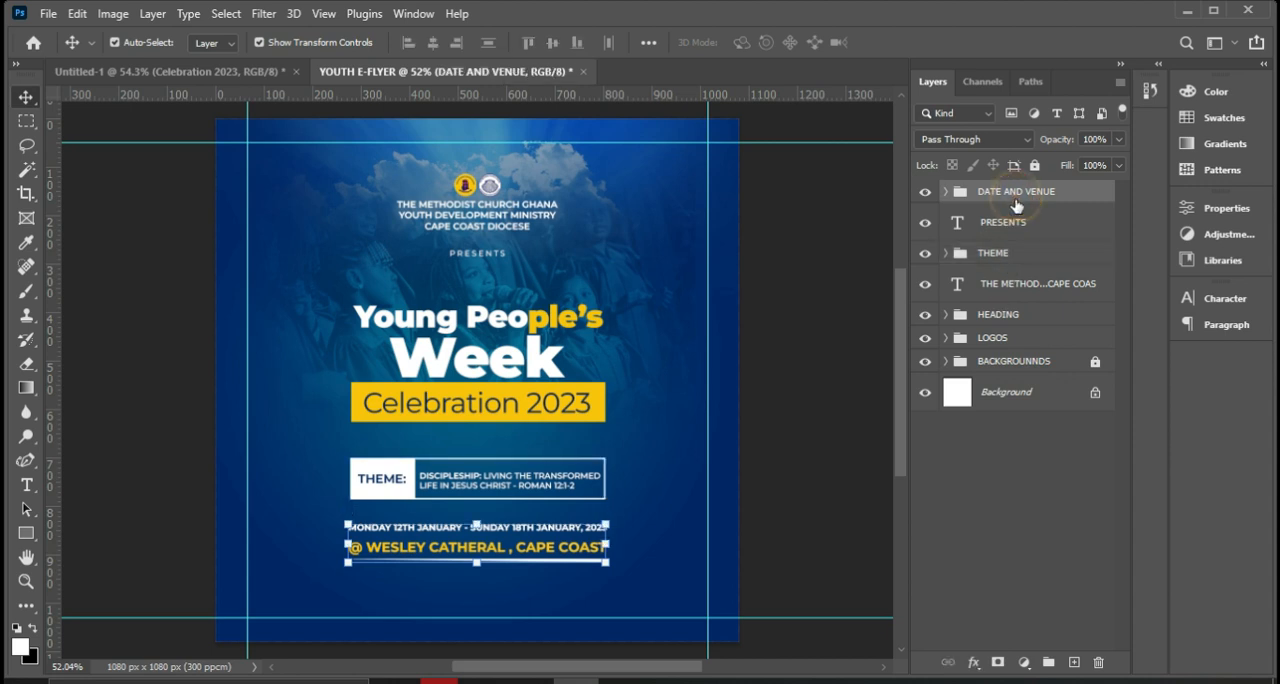
key("Up")
key("Up")
key("Up")
key("Up")
key("Up")
key("Up")
key("Up")
key("Up")
key("Up")
key("Up")
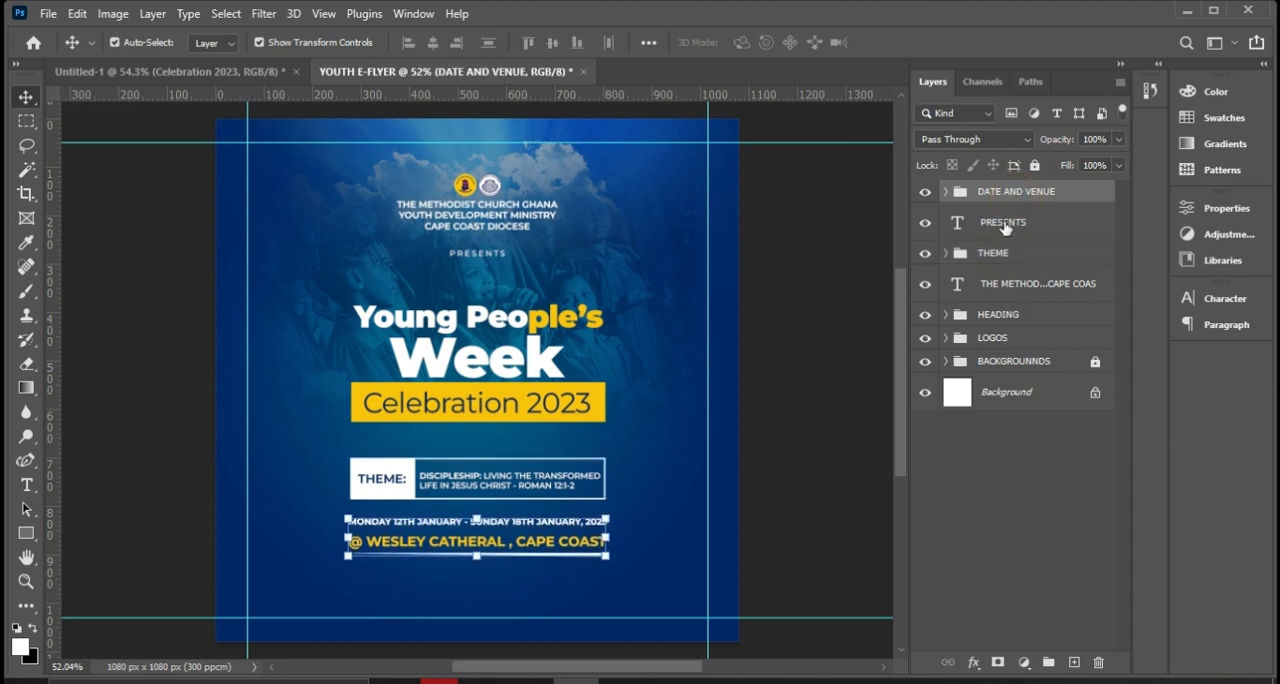
Scale the HEADING, THEME and DATE AND VENUE groups up slightly together and apply the transform.
key("ctrl")
left_click(1000, 257, "ctrl")
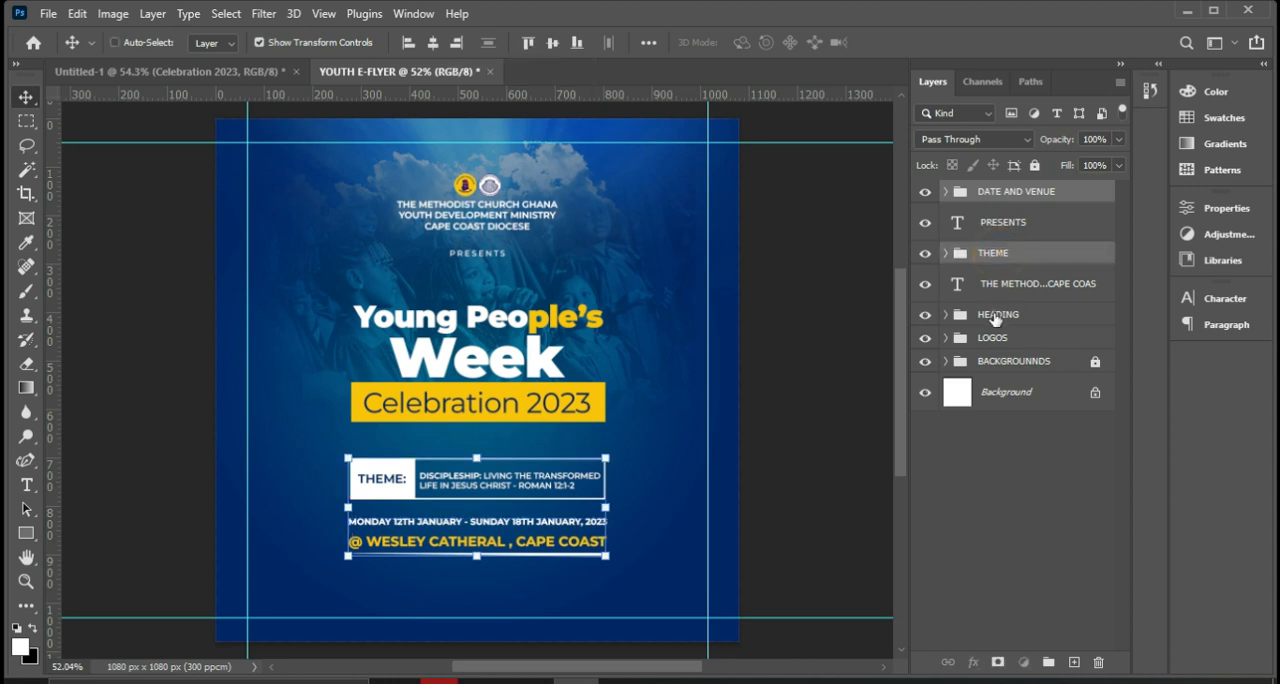
left_click(995, 316, "ctrl")
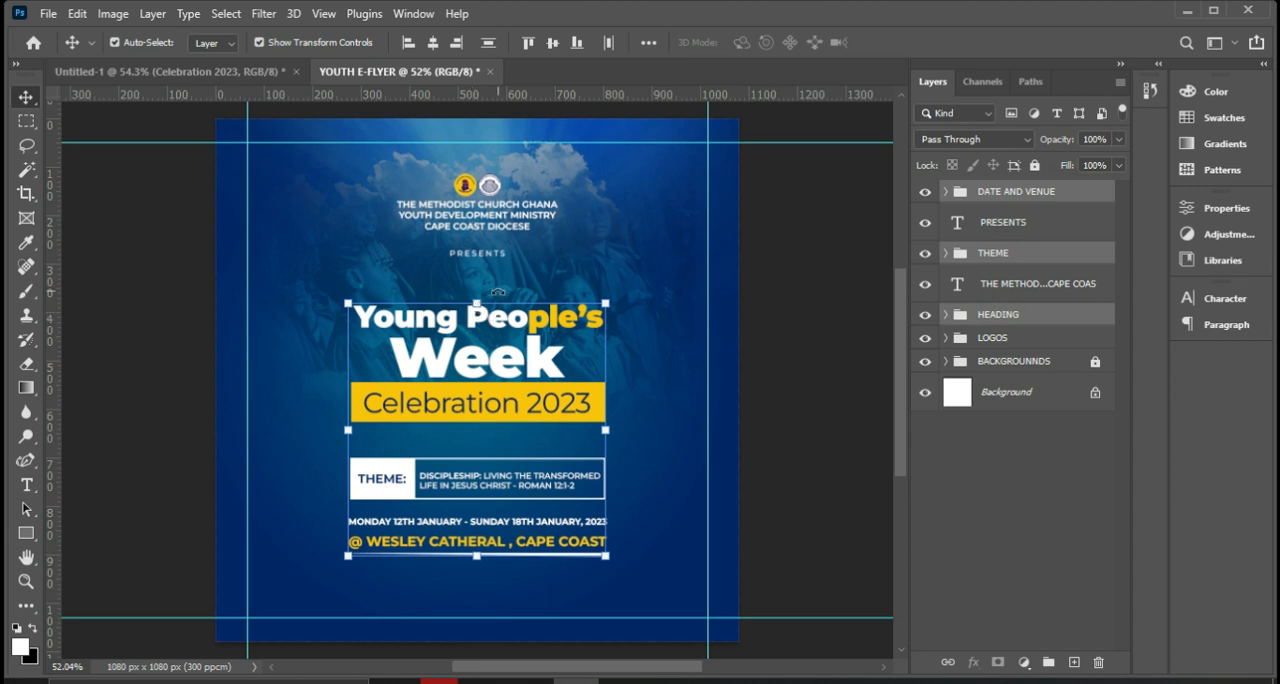
left_click_drag(477, 303, 476, 298)
mouse_move(481, 560)
left_mouse_down()
mouse_move(475, 572)
mouse_move(476, 555)
left_mouse_up()
key("Return")
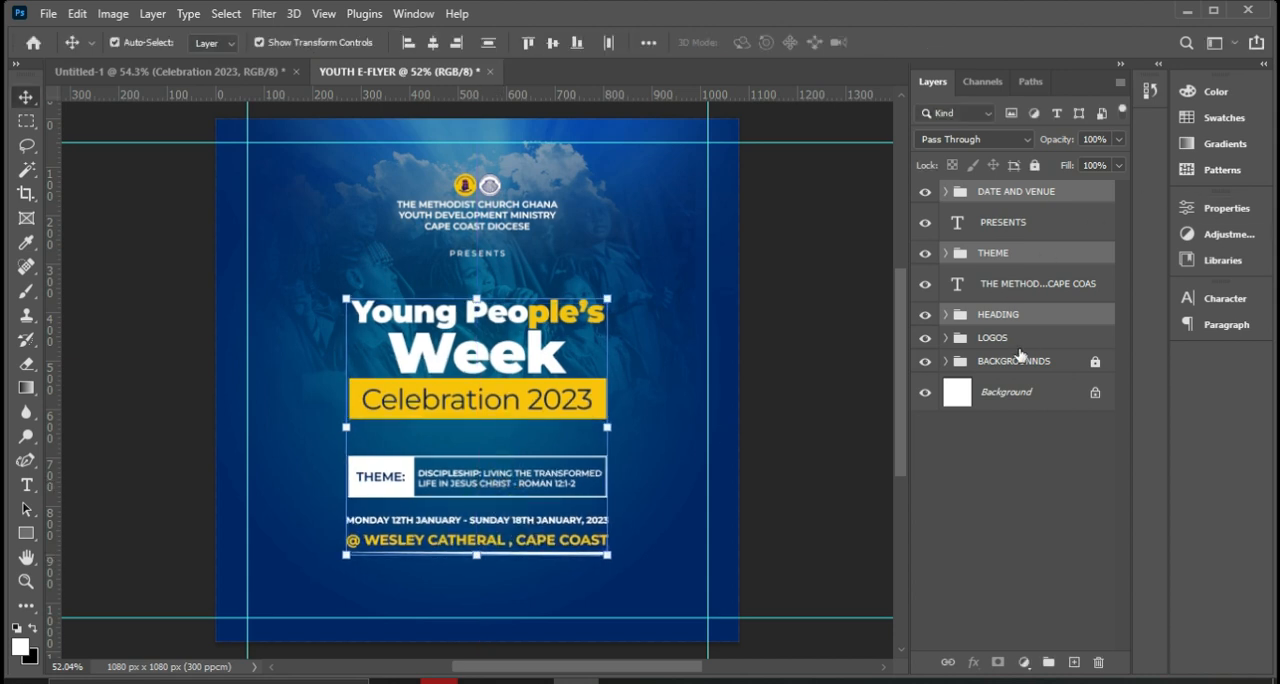
Draw a white rectangle of about 1147 x 108 px with no stroke across the flyer's bottom edge, above the DATE AND VENUE group.
left_click(1003, 193)
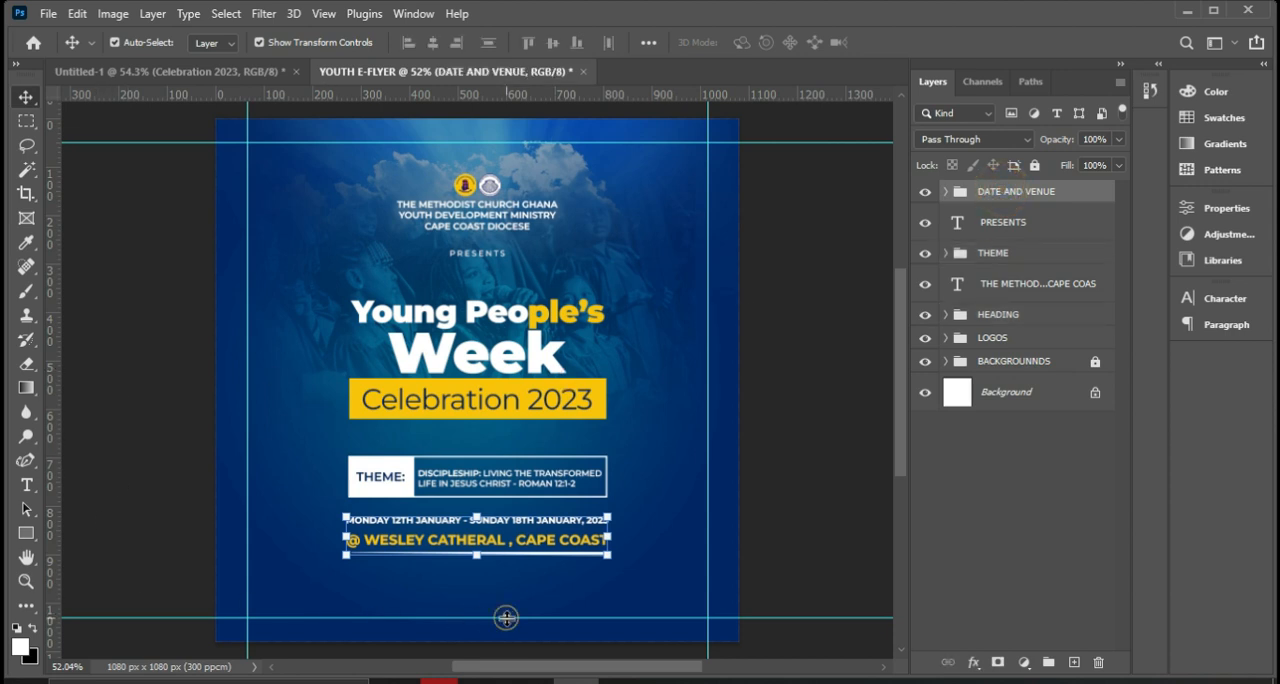
left_click(26, 533)
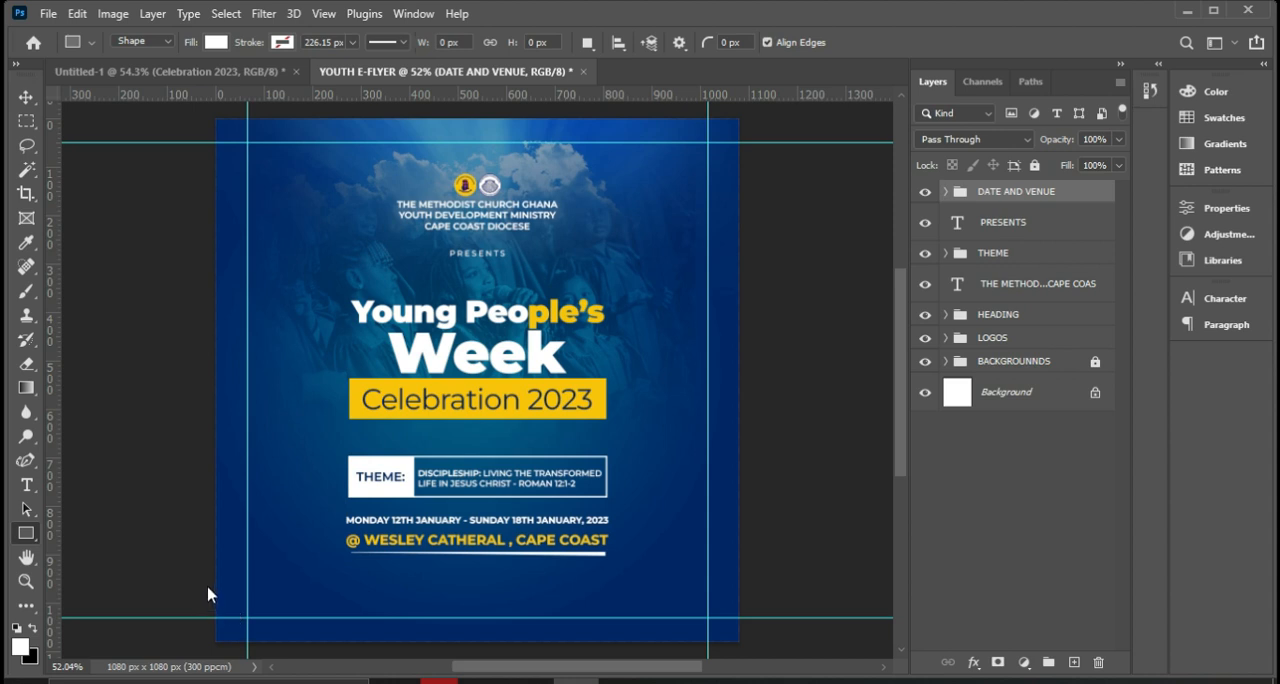
key("shift+u")
key("shift+u")
key("shift+u")
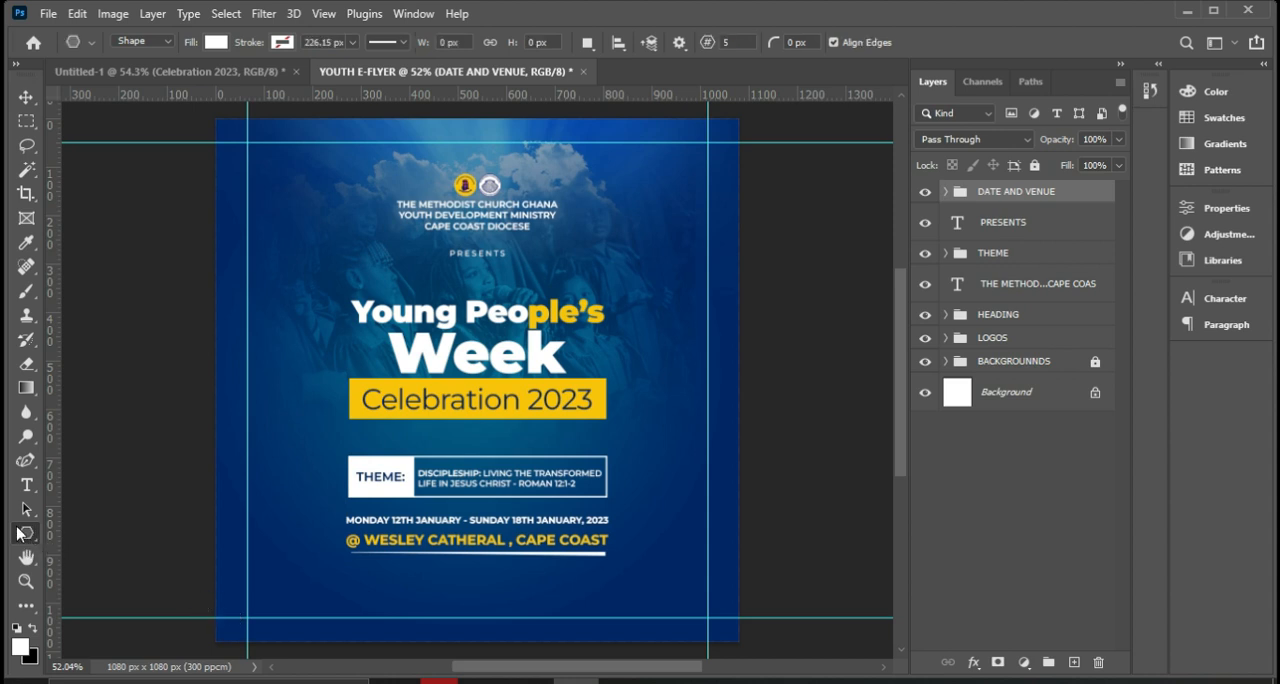
right_click(18, 533)
left_click(83, 532)
left_click_drag(191, 602, 748, 639)
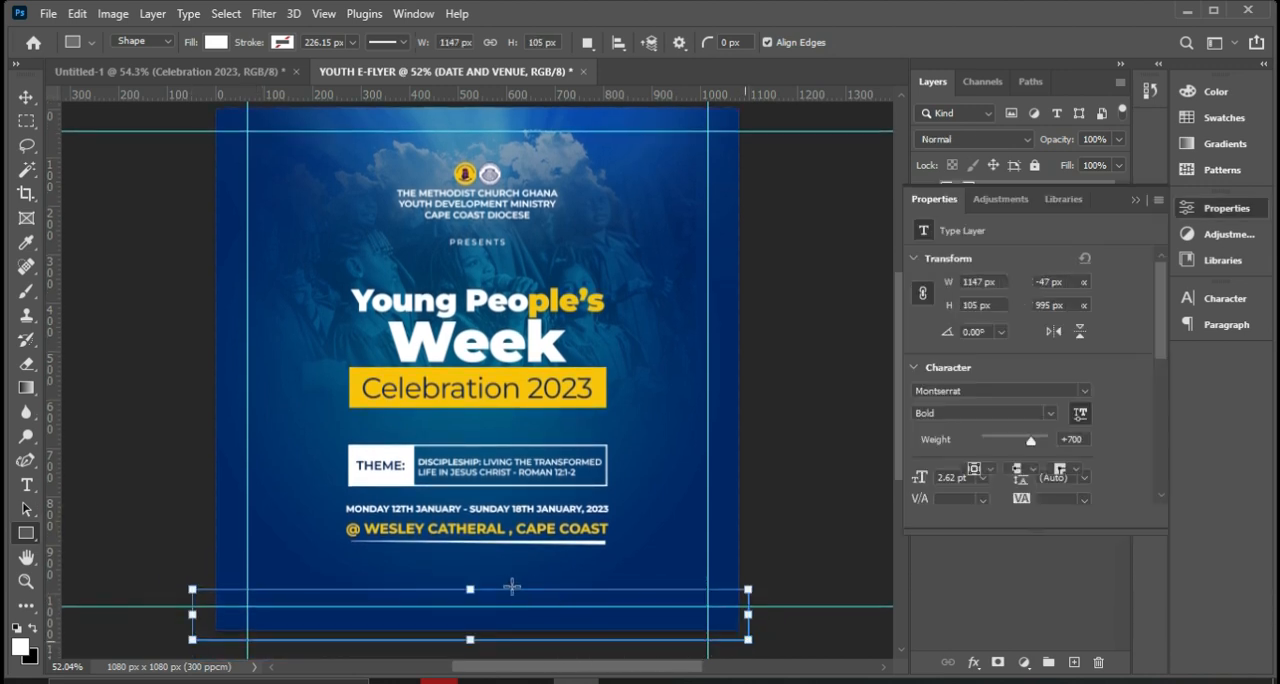
left_click_drag(470, 589, 470, 589)
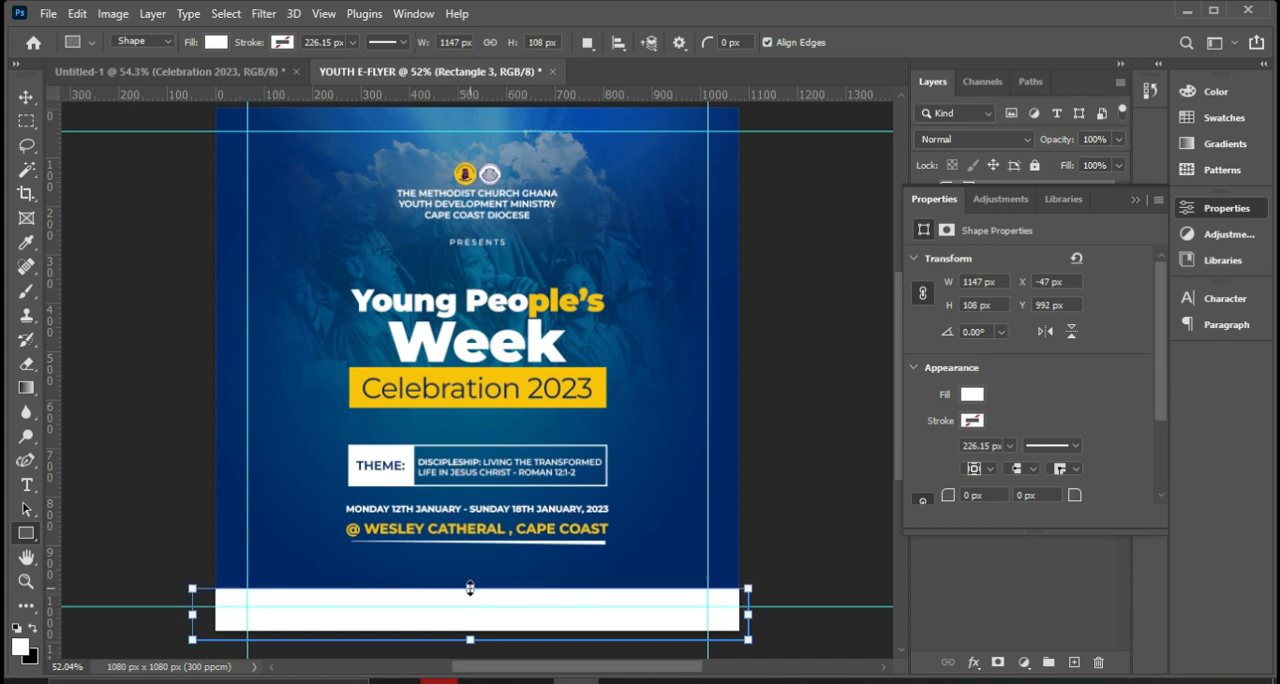
left_click(26, 97)
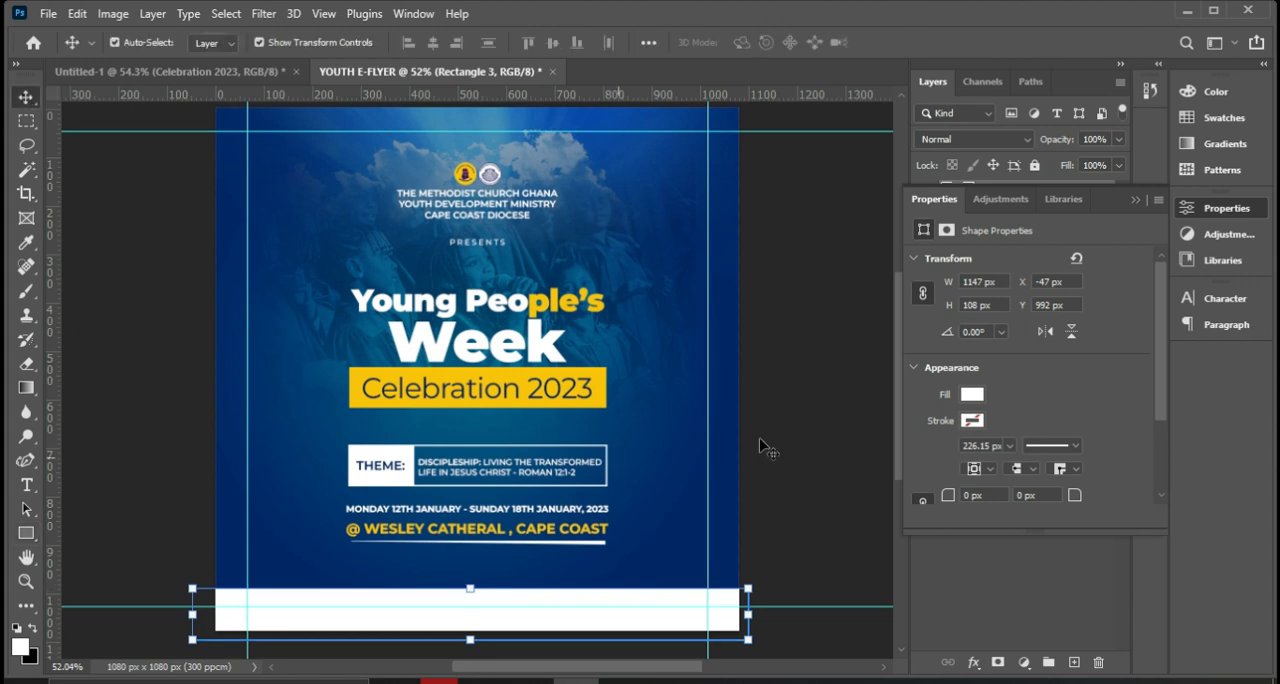
left_click(1134, 201)
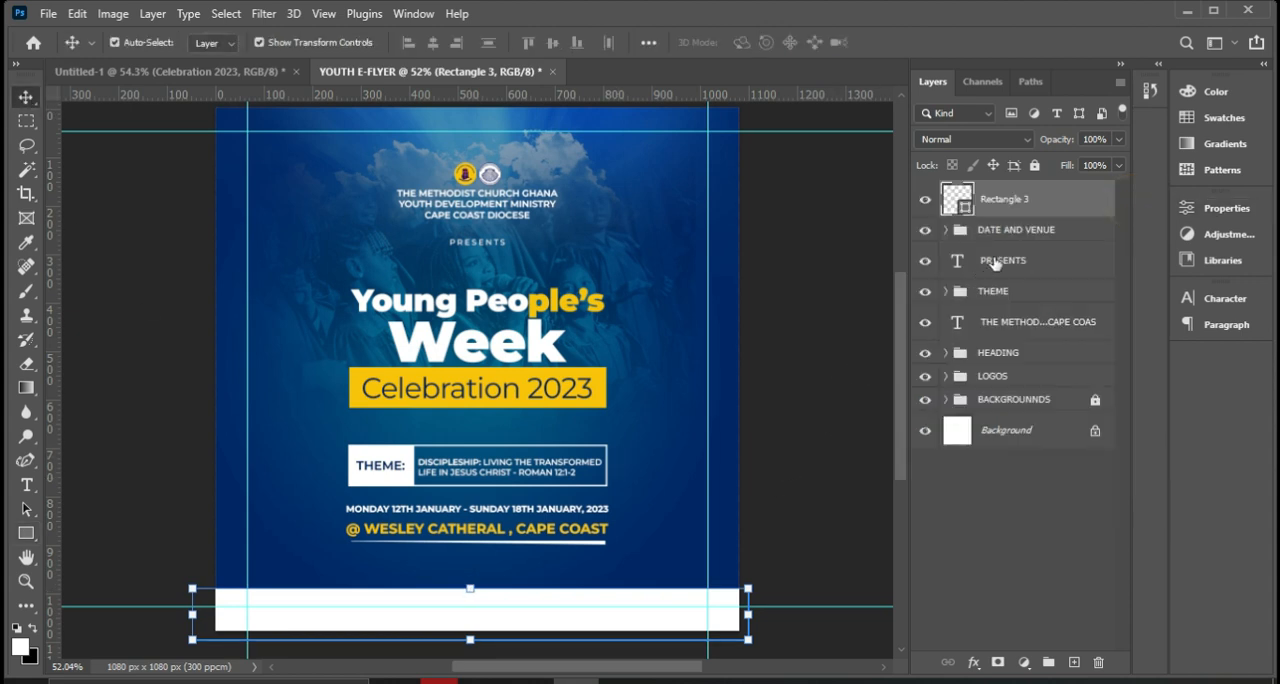
Duplicate the church name text, move the copy onto the white bottom strip and place its layer above the strip's rectangle.
left_click(498, 211)
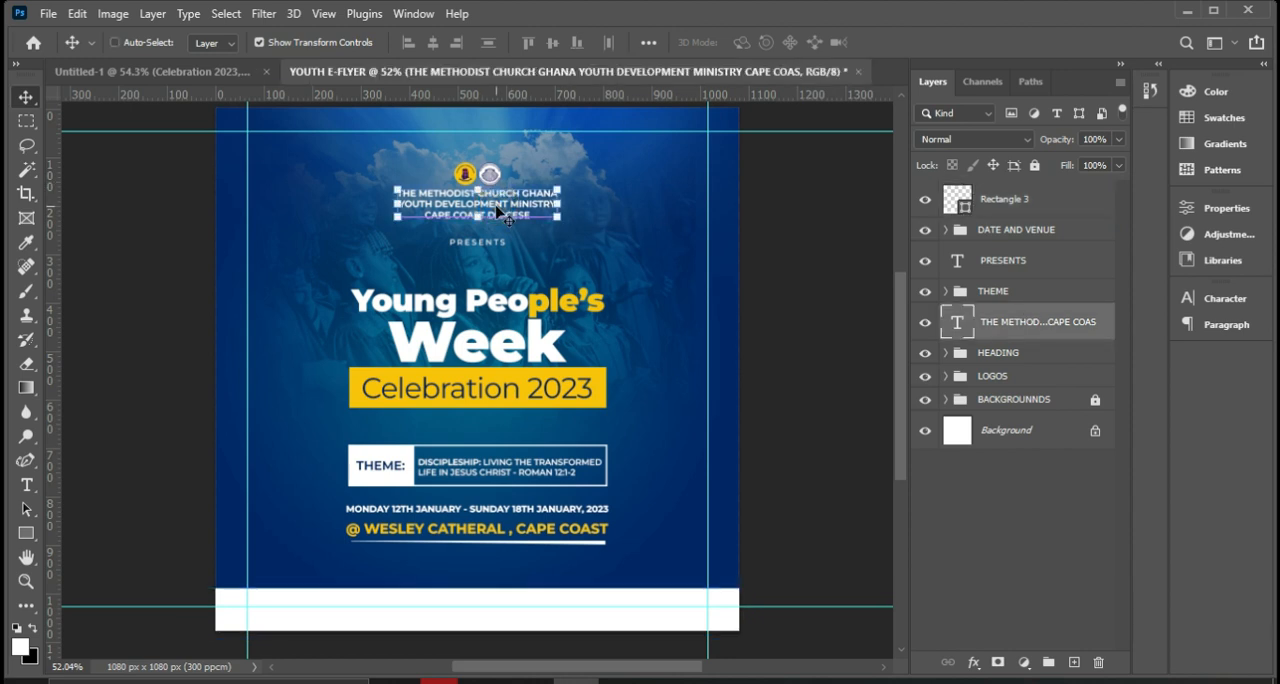
key("ctrl+j")
left_click_drag(480, 213, 528, 609)
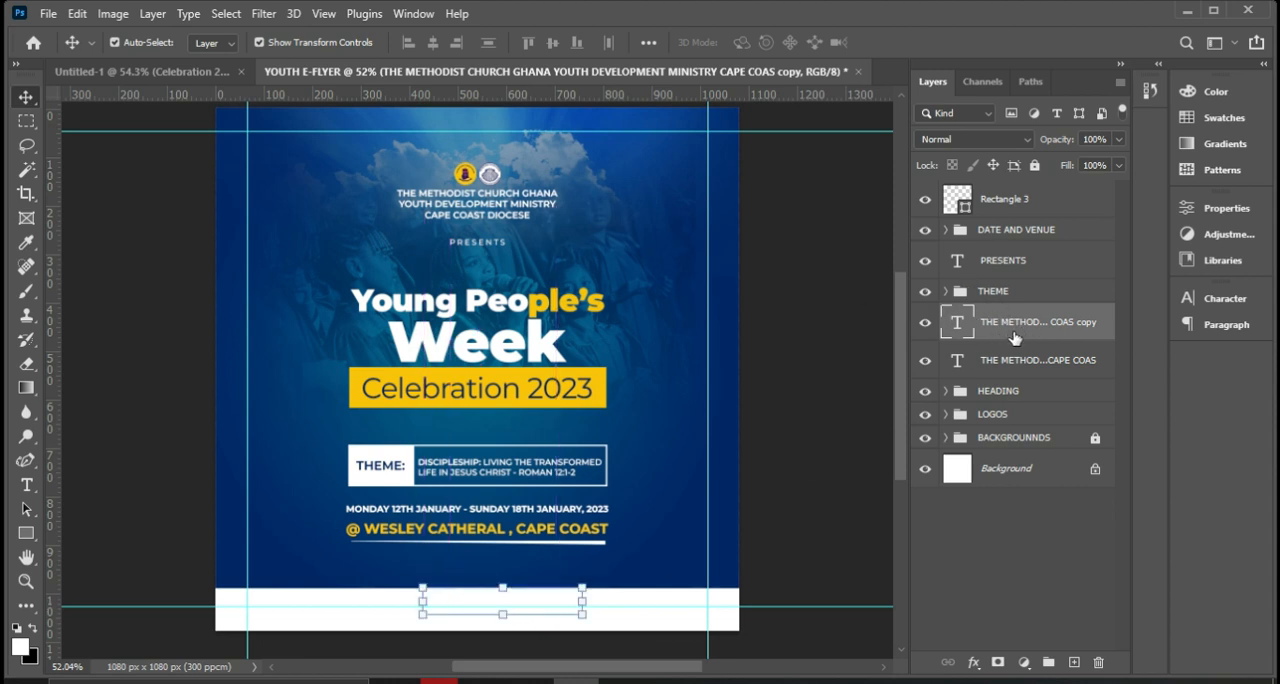
left_click_drag(1013, 333, 1013, 191)
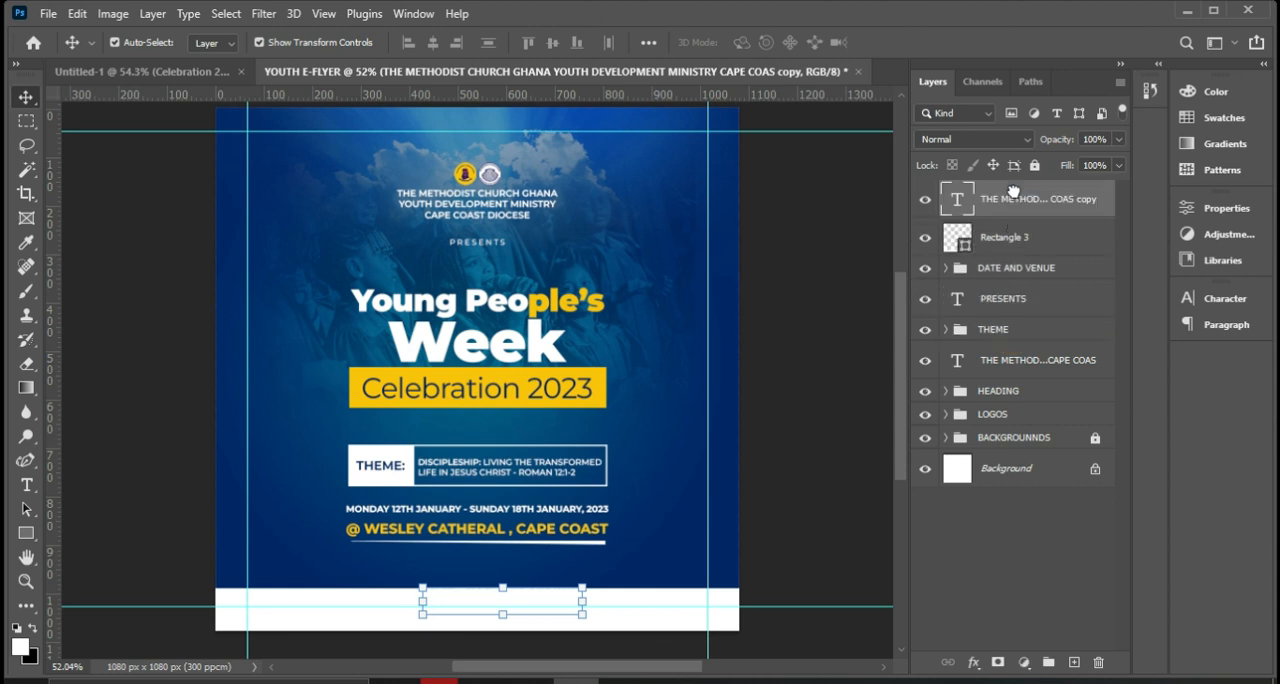
Set the duplicated text's color to black (000000) and shift it slightly lower within the white strip.
left_click(1207, 298)
left_click(1141, 403)
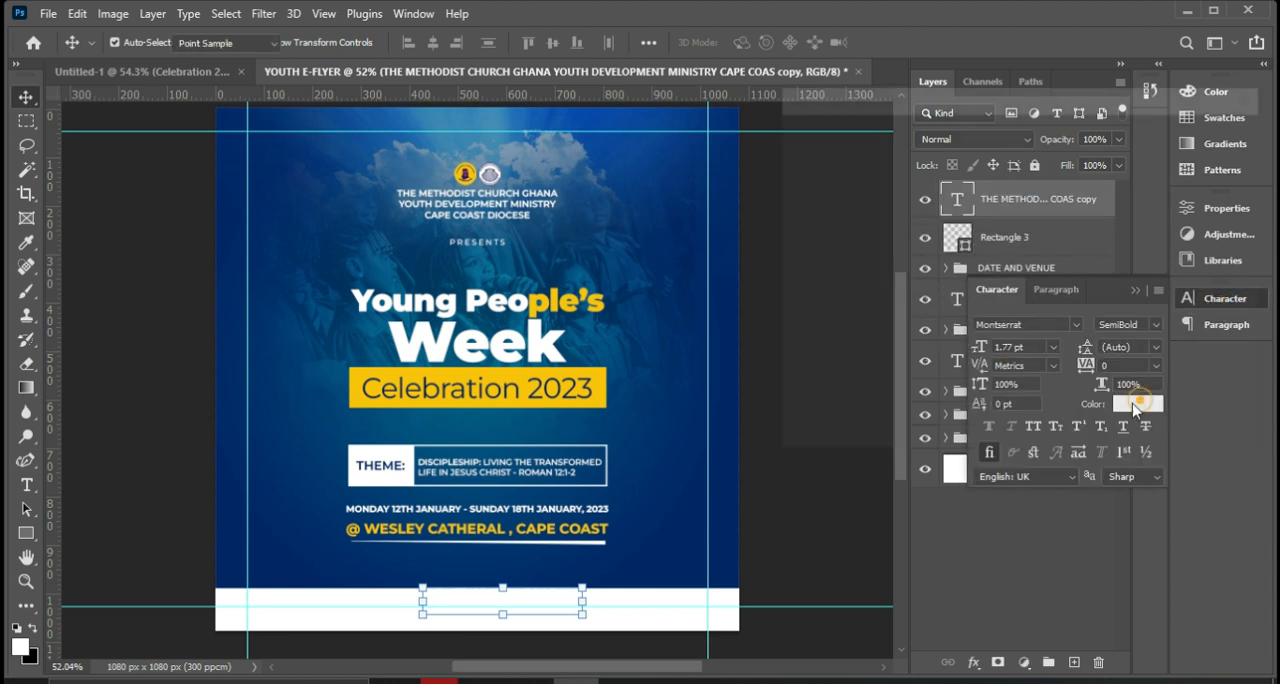
left_click_drag(1000, 328, 1025, 380)
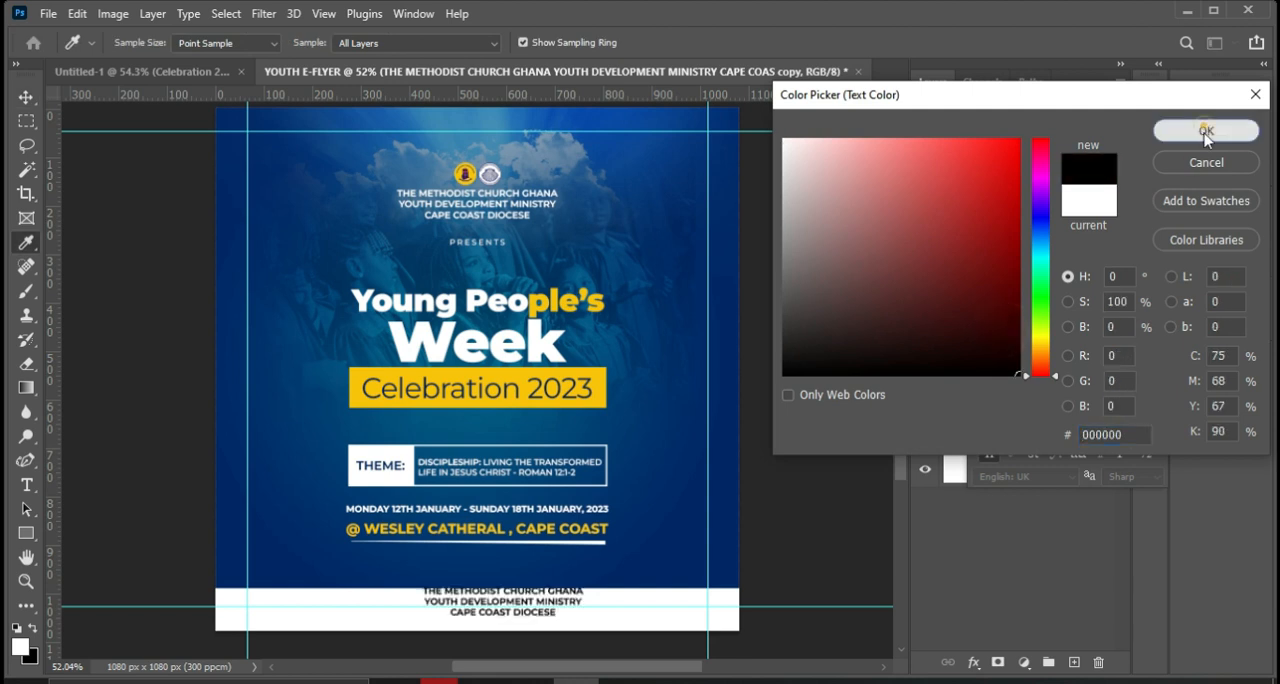
left_click(1204, 131)
key("v")
left_click(535, 605)
left_click_drag(533, 600, 534, 605)
left_click_drag(659, 607, 725, 15)
Replace the copied church name text on the white strip with "FOR INFO:" followed by the two contact phone numbers separated by a vertical bar.
double_click(535, 605)
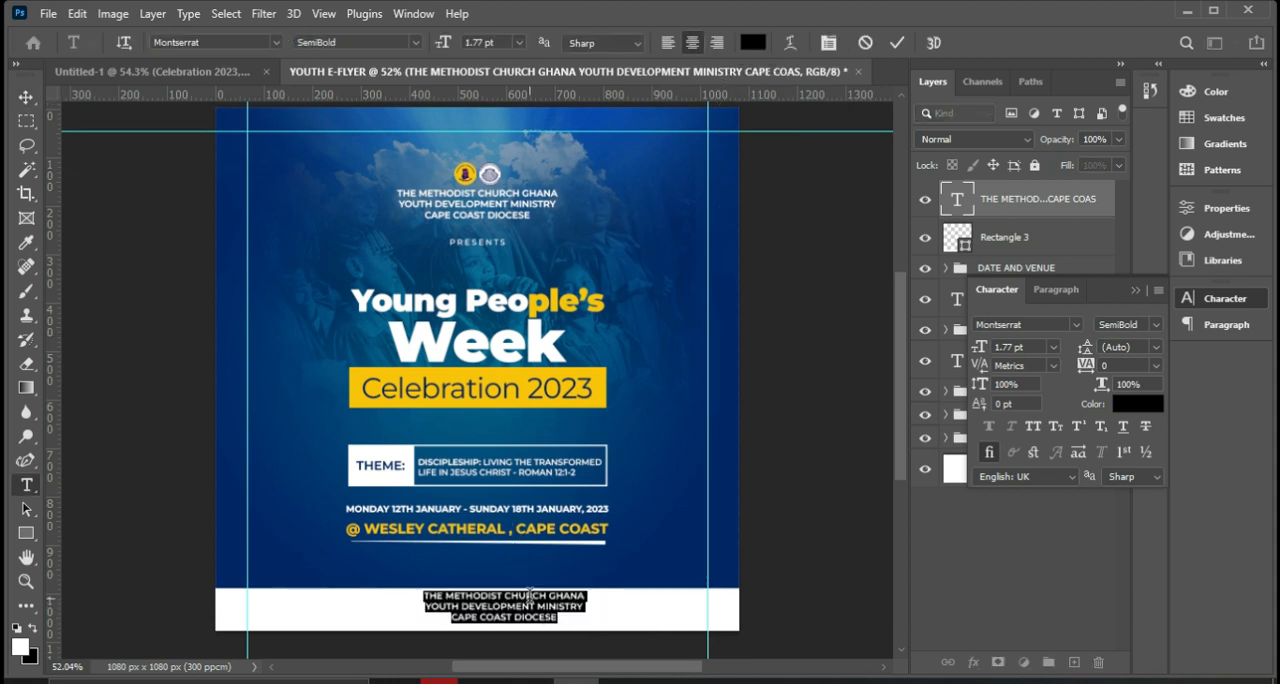
type("FOR")
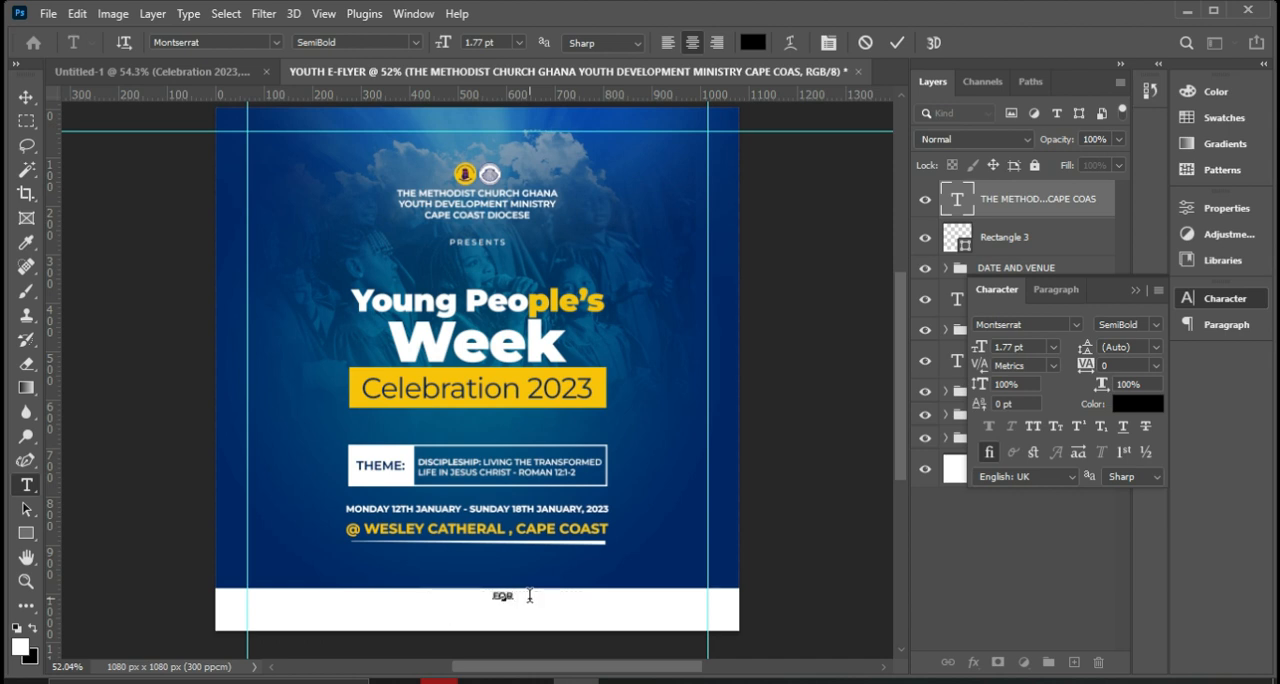
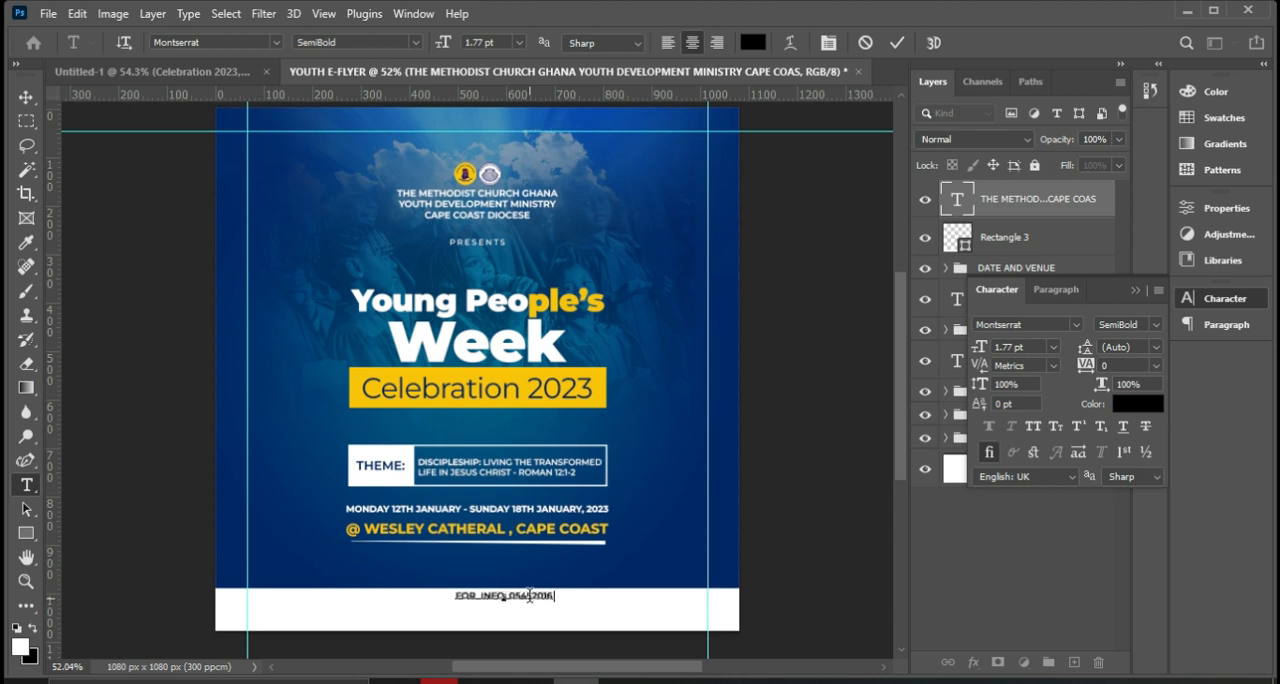
type("/")
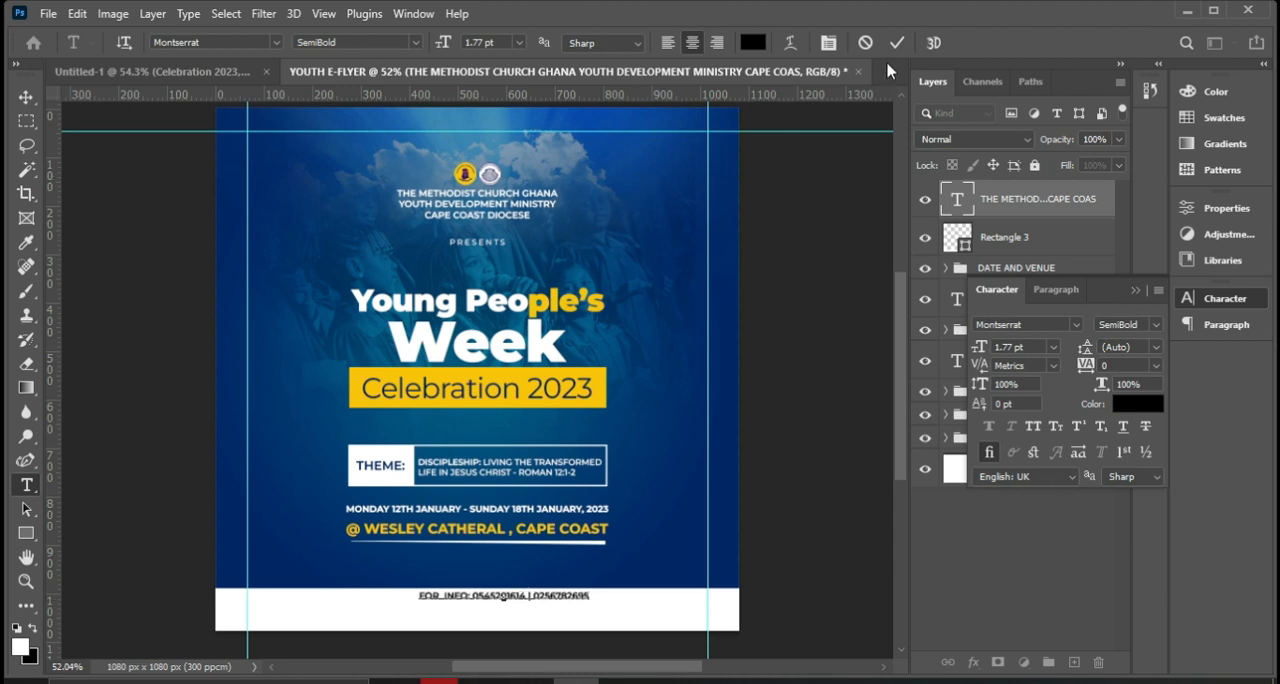
left_click(896, 42)
Move the contact line to the middle of the white strip's height and set it to Montserrat Bold at 2.5 pt.
key("v")
left_click_drag(556, 600, 527, 613)
left_click(1003, 347)
type("2")
key("Return")
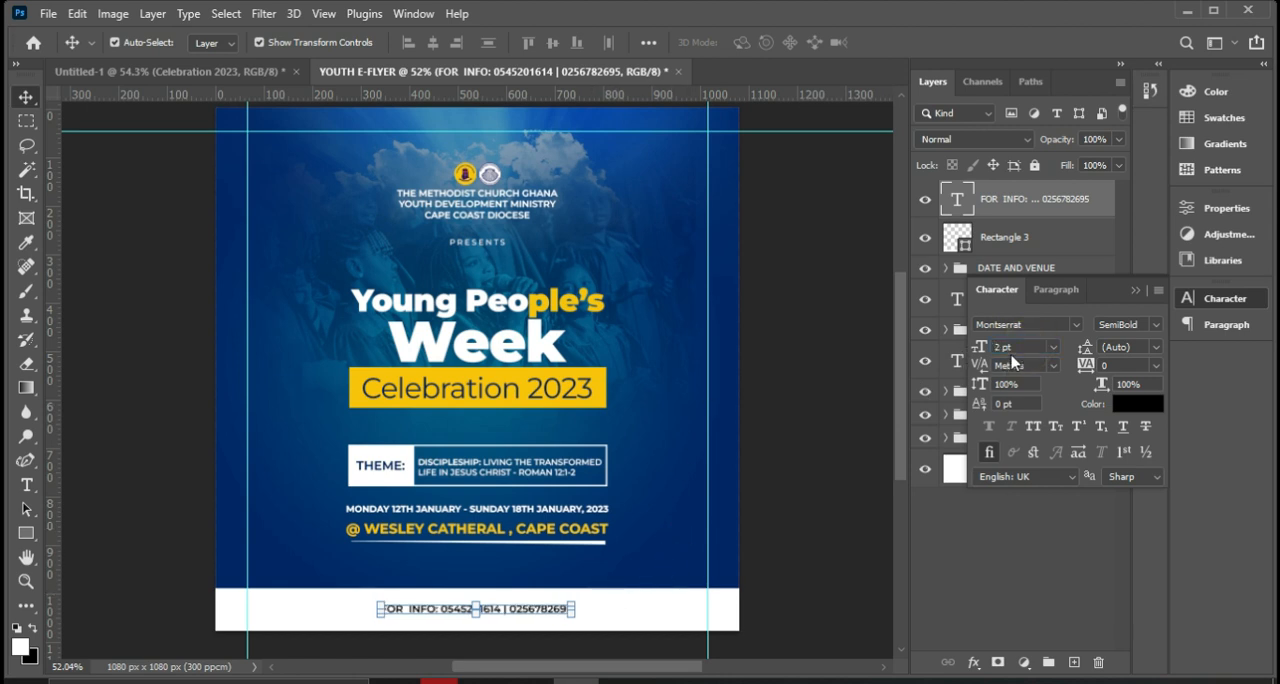
left_click(1003, 347)
type("2.5")
key("Return")
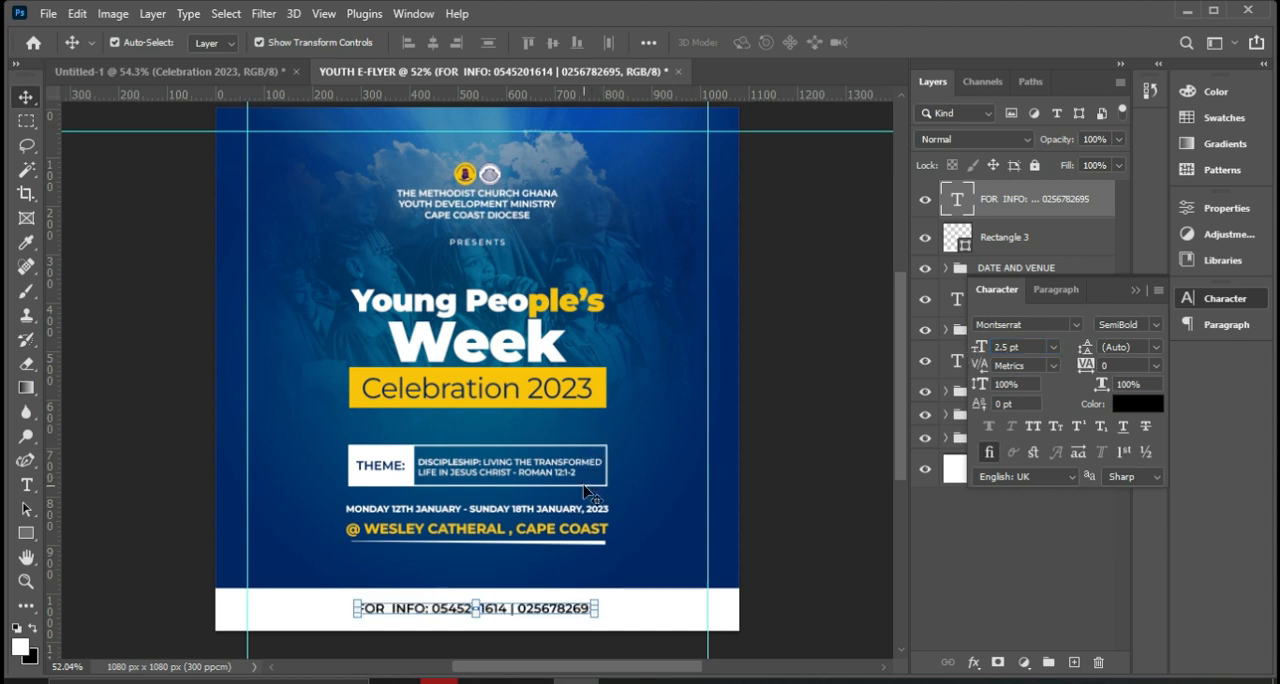
left_click(1155, 329)
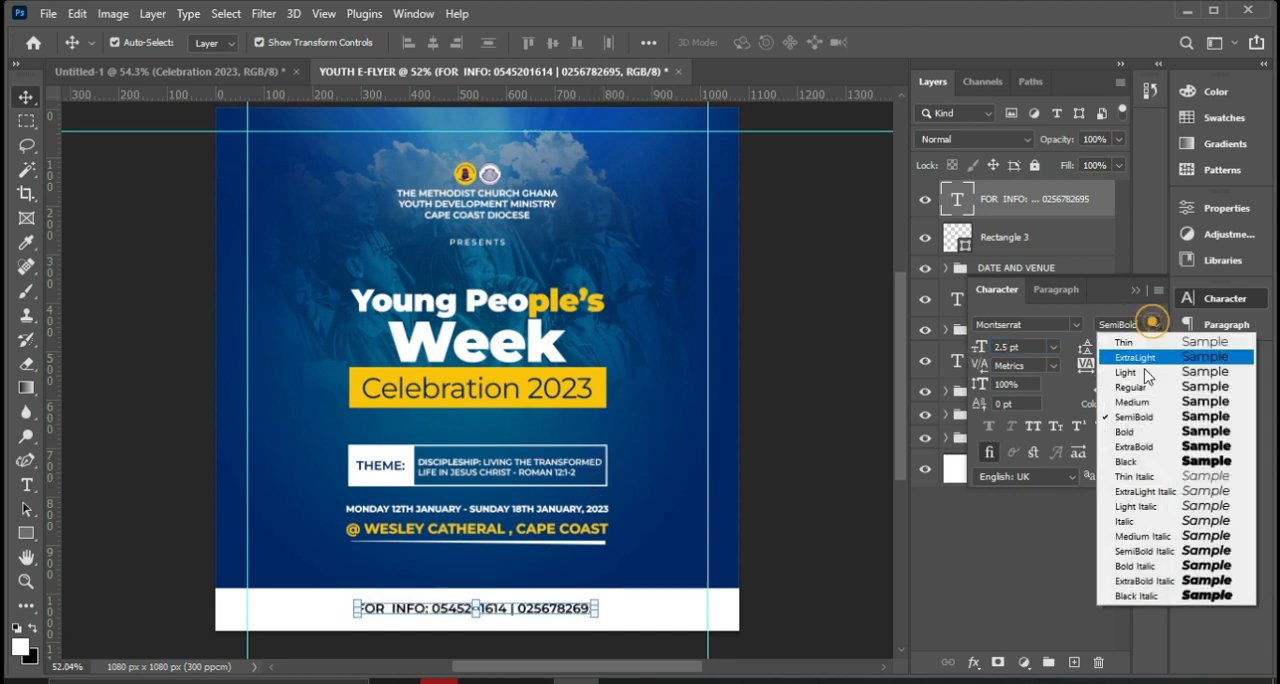
left_click(1156, 427)
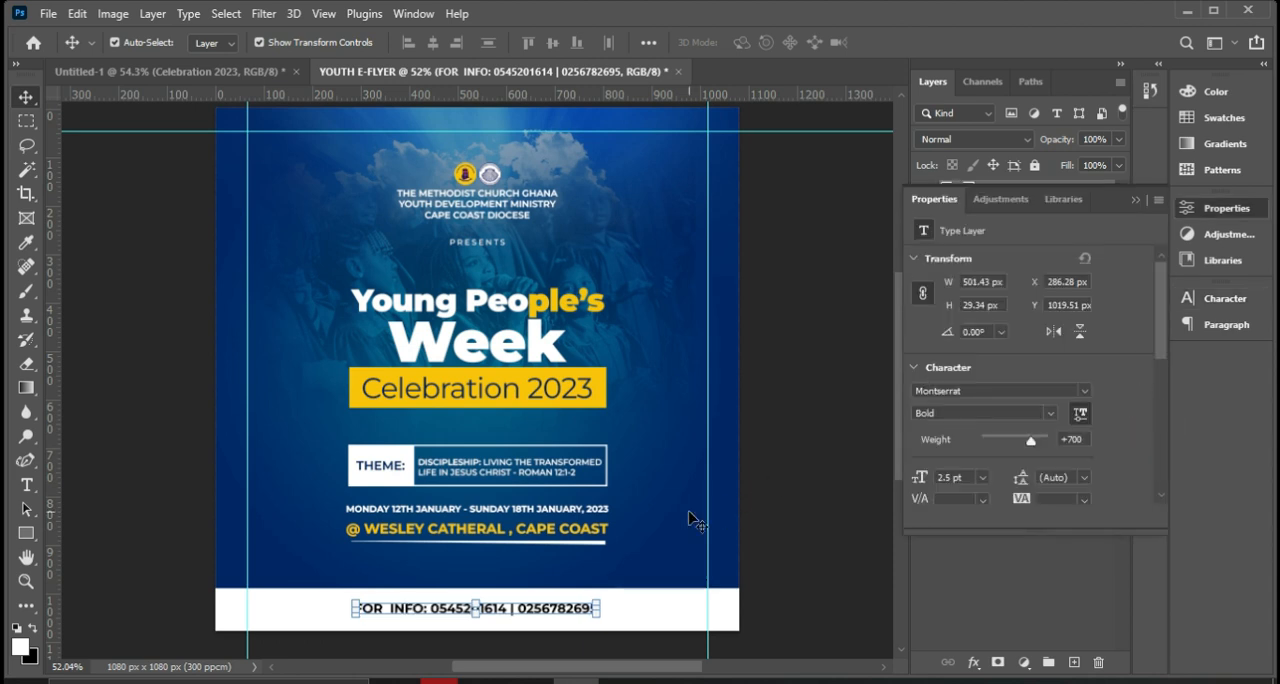
Center the contact line horizontally on the whole canvas and clear the selection.
key("ctrl")
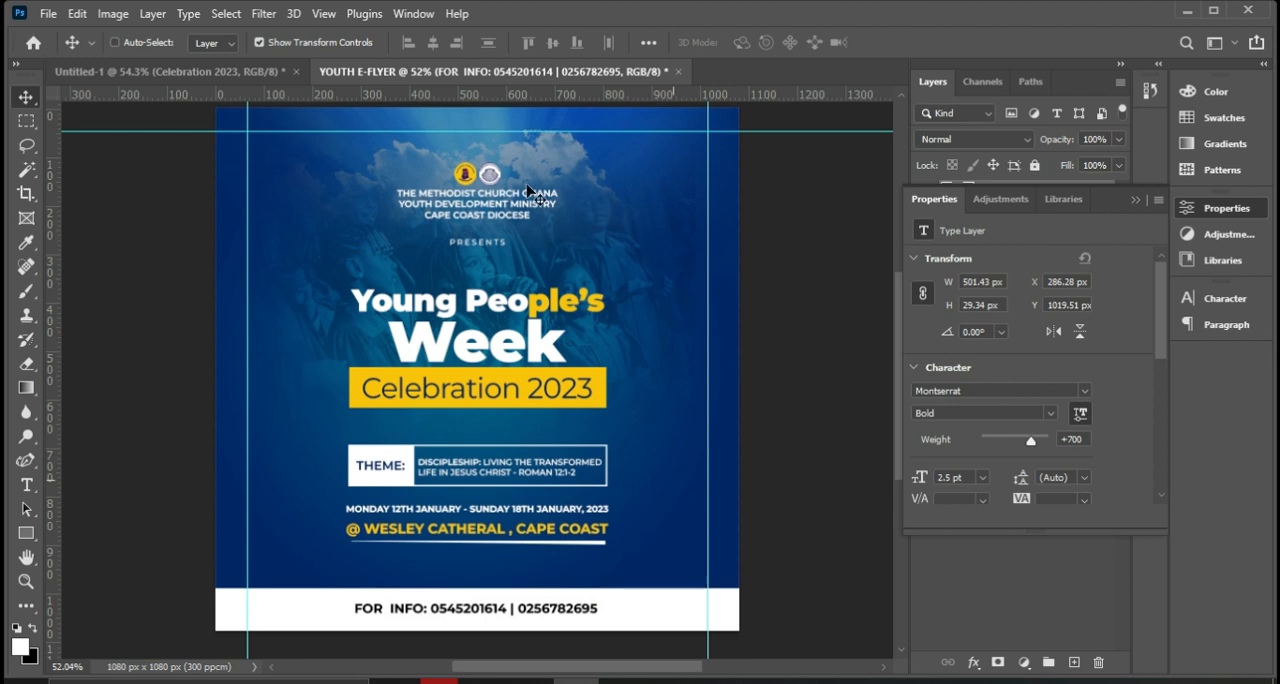
key("ctrl+a")
left_click(433, 43)
left_click(436, 50)
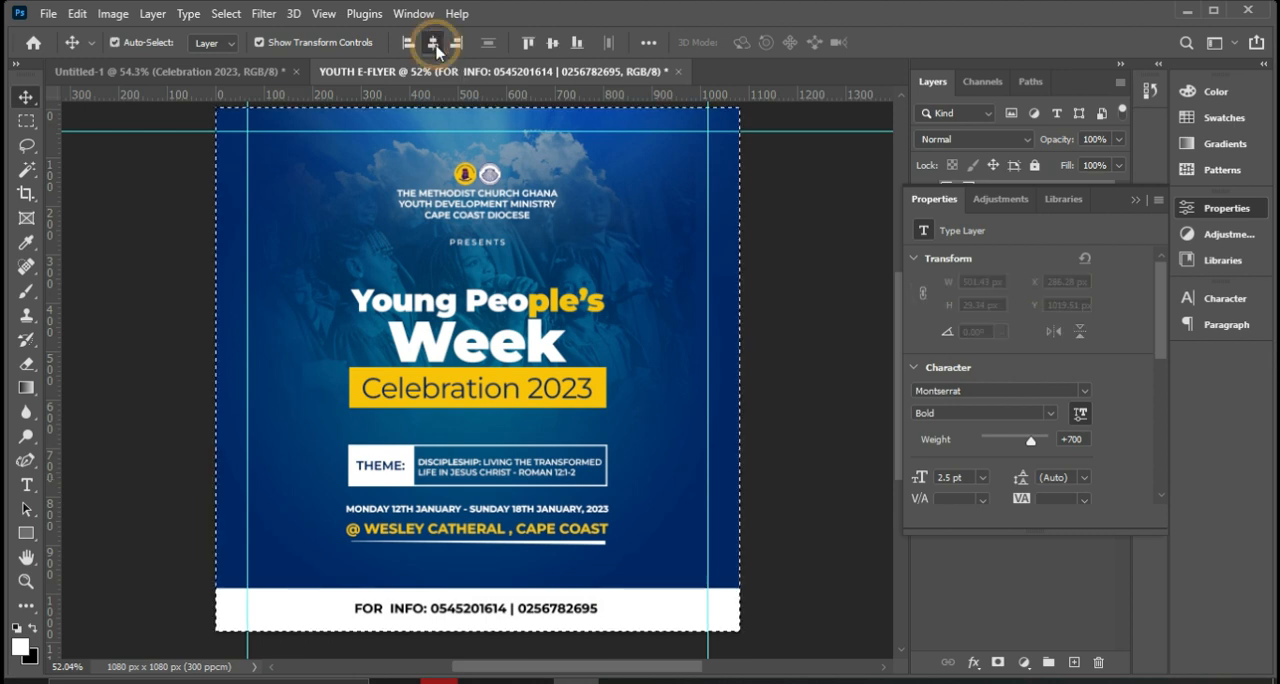
key("ctrl+d")
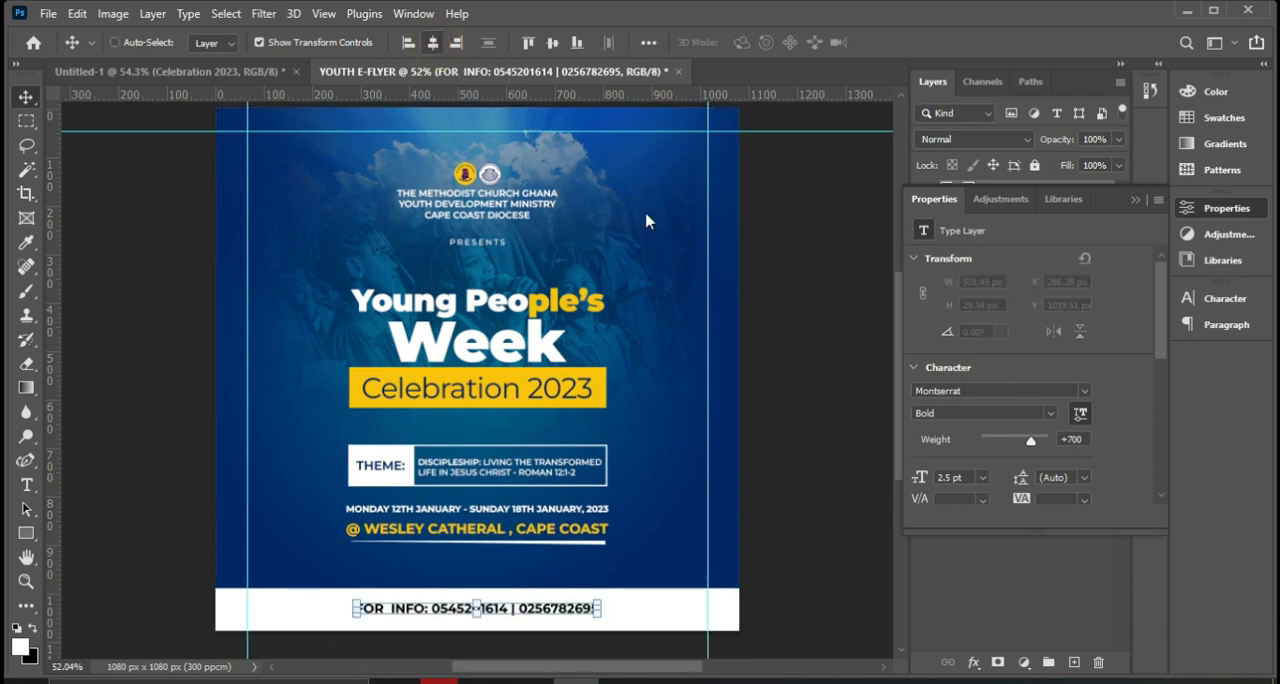
left_click(1134, 199)
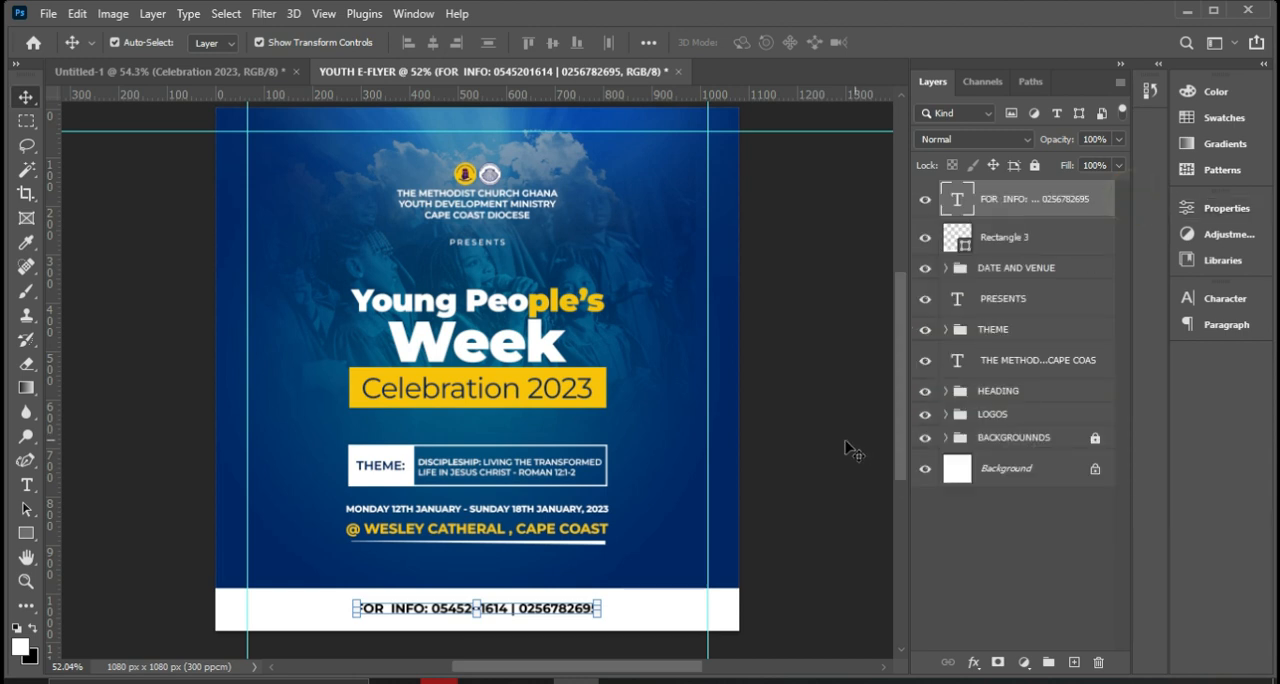
left_click(852, 280)
left_click(850, 278)
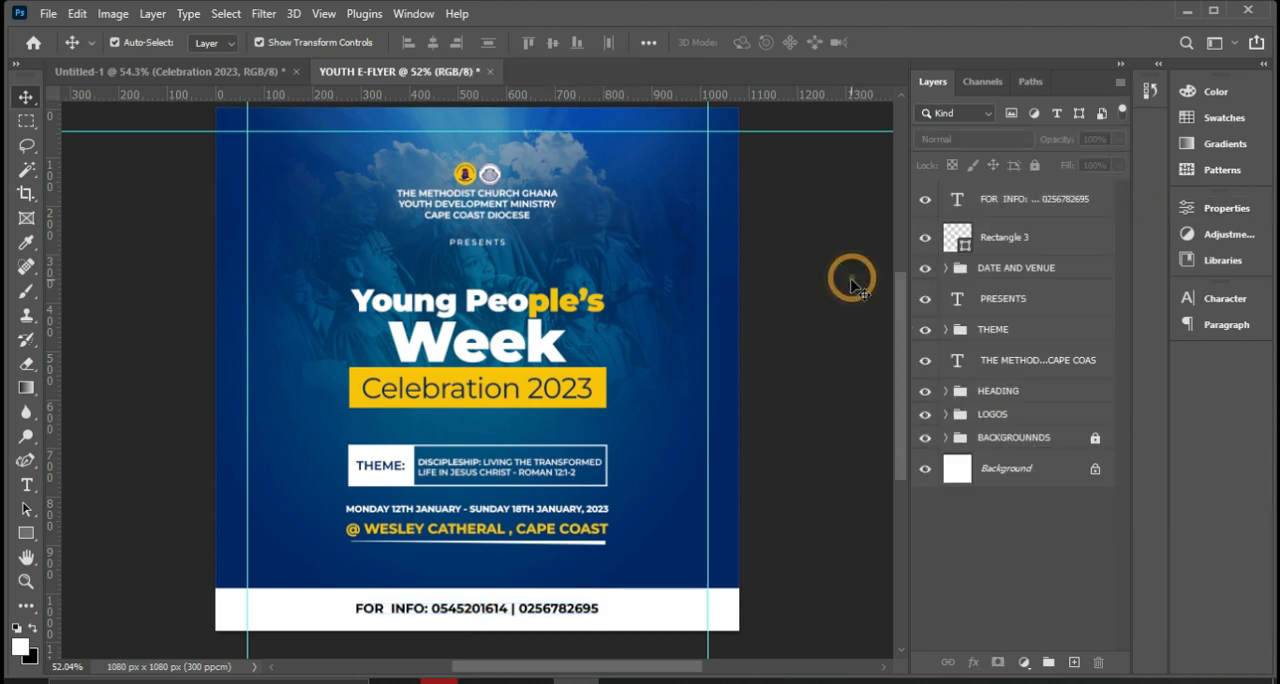
Switch to the photo viewer to compare the design with METHODIST FLYER.jpg, and return to Photoshop.
scroll(855, 285, "up", 1)
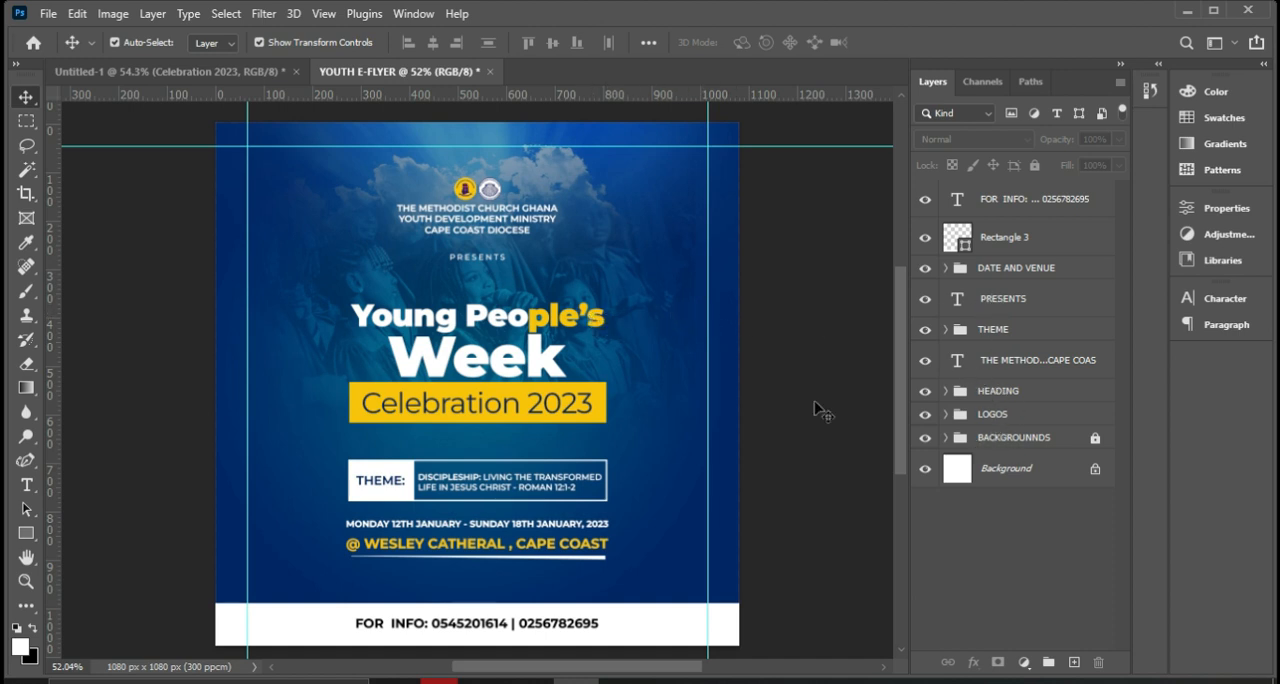
left_click(667, 681)
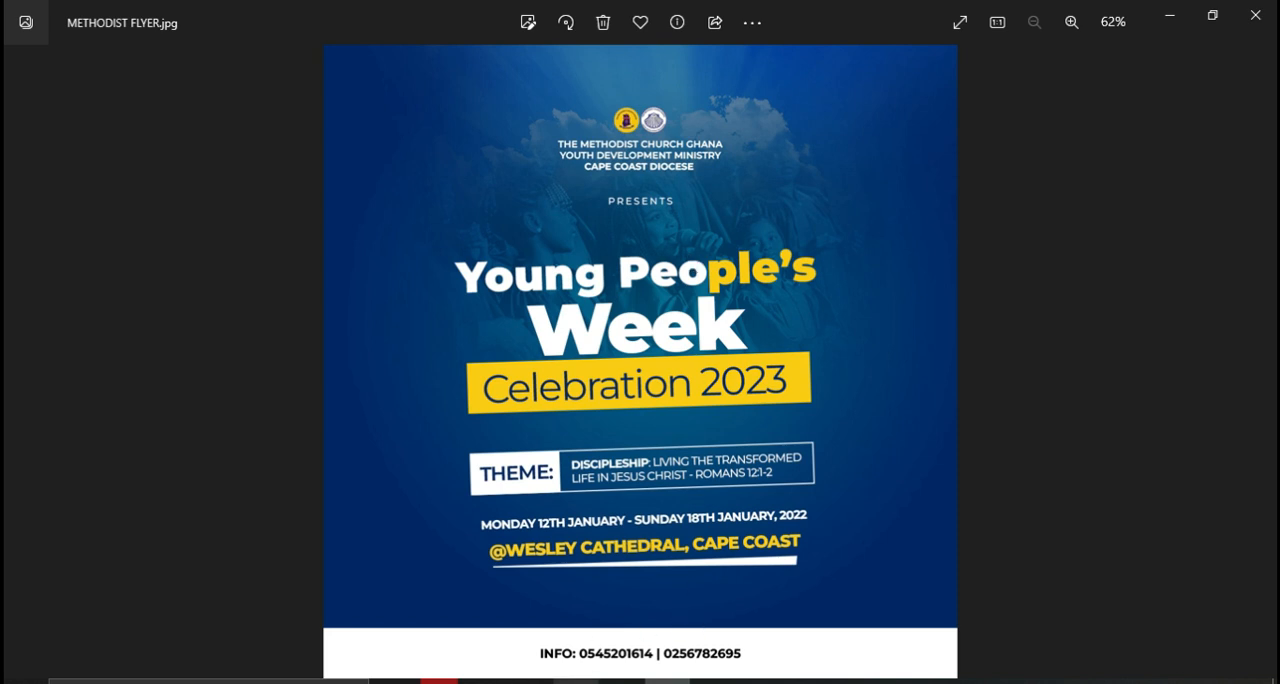
left_click(576, 681)
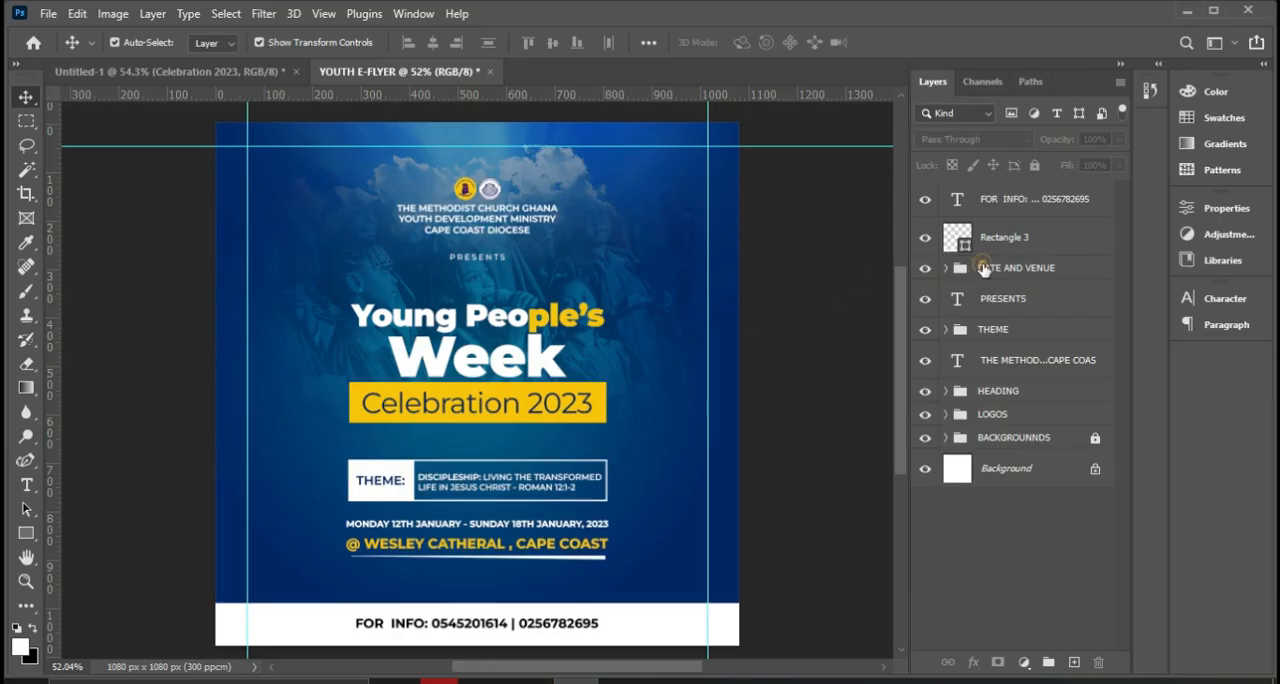
Select the DATE AND VENUE, THEME and HEADING groups and scale them up together proportionally to about 106%.
left_click(996, 284)
left_click(995, 331, "ctrl")
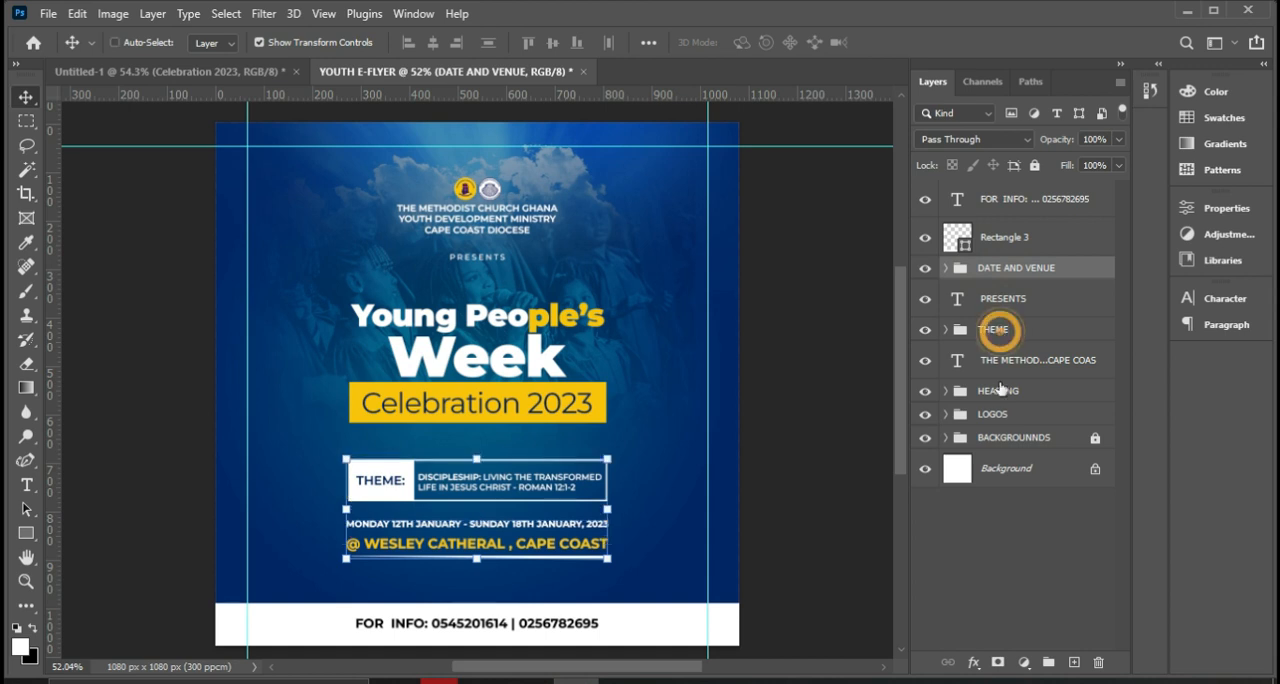
left_click(997, 395, "ctrl")
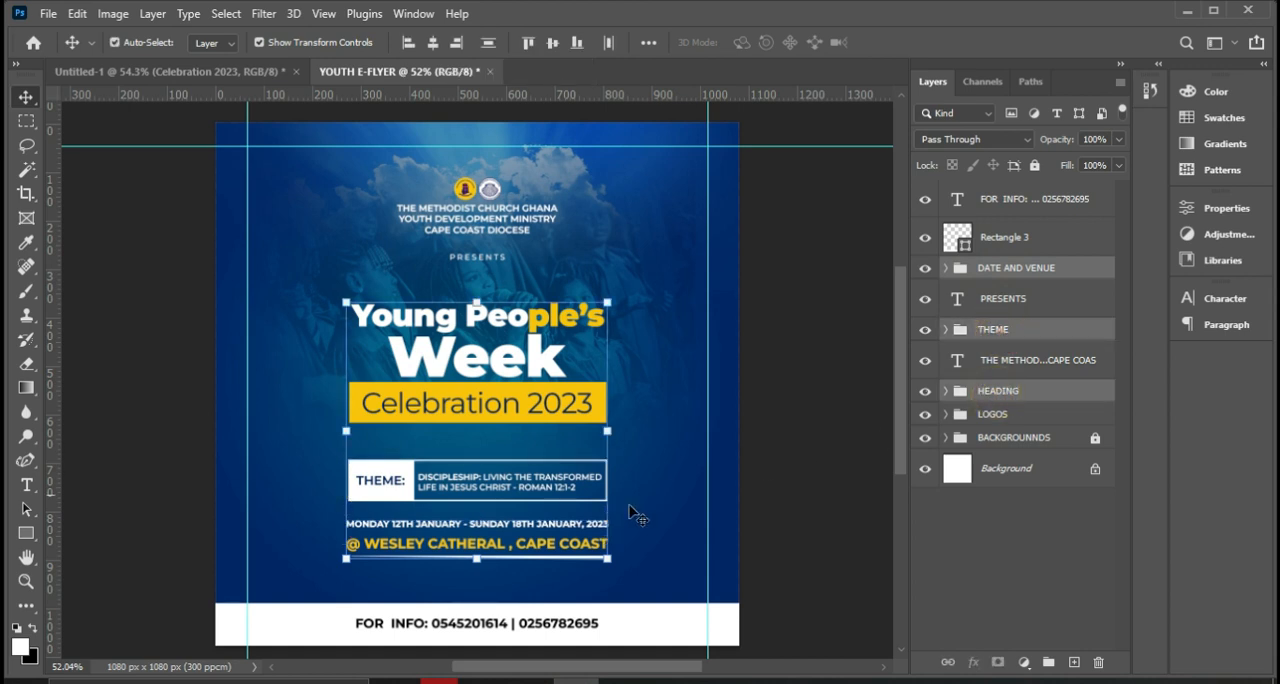
left_click(612, 566)
left_click_drag(612, 566, 617, 580)
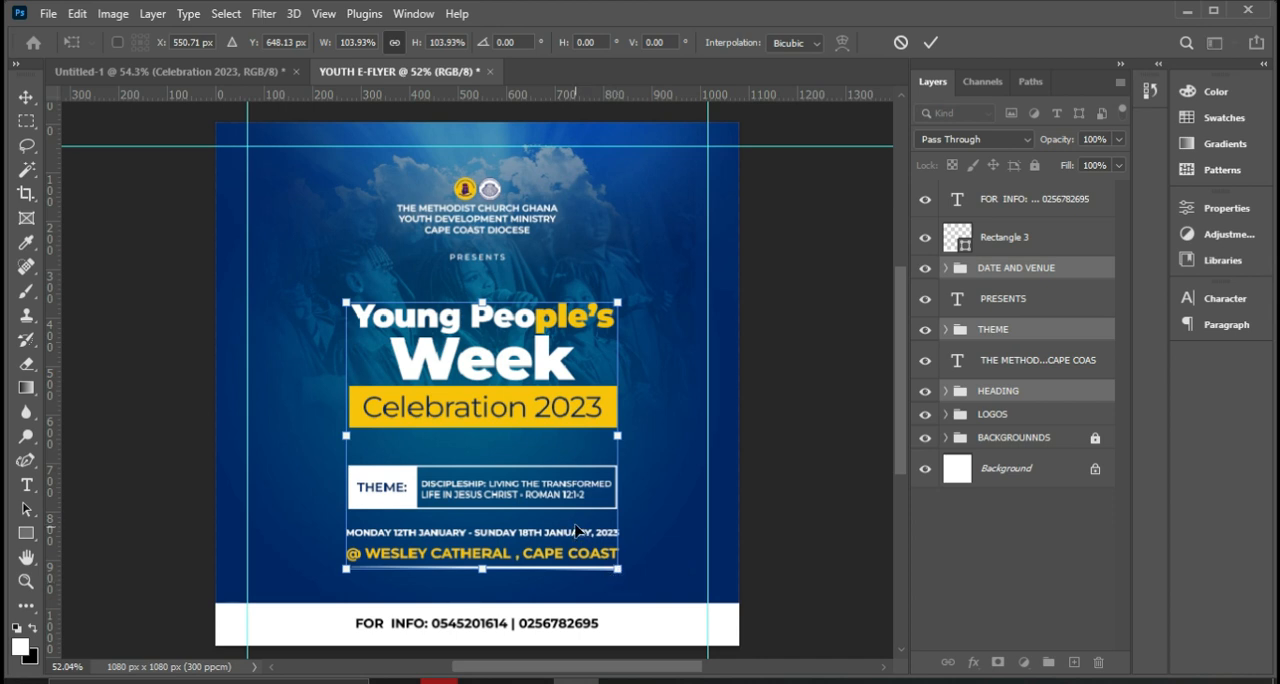
left_click_drag(346, 570, 340, 576)
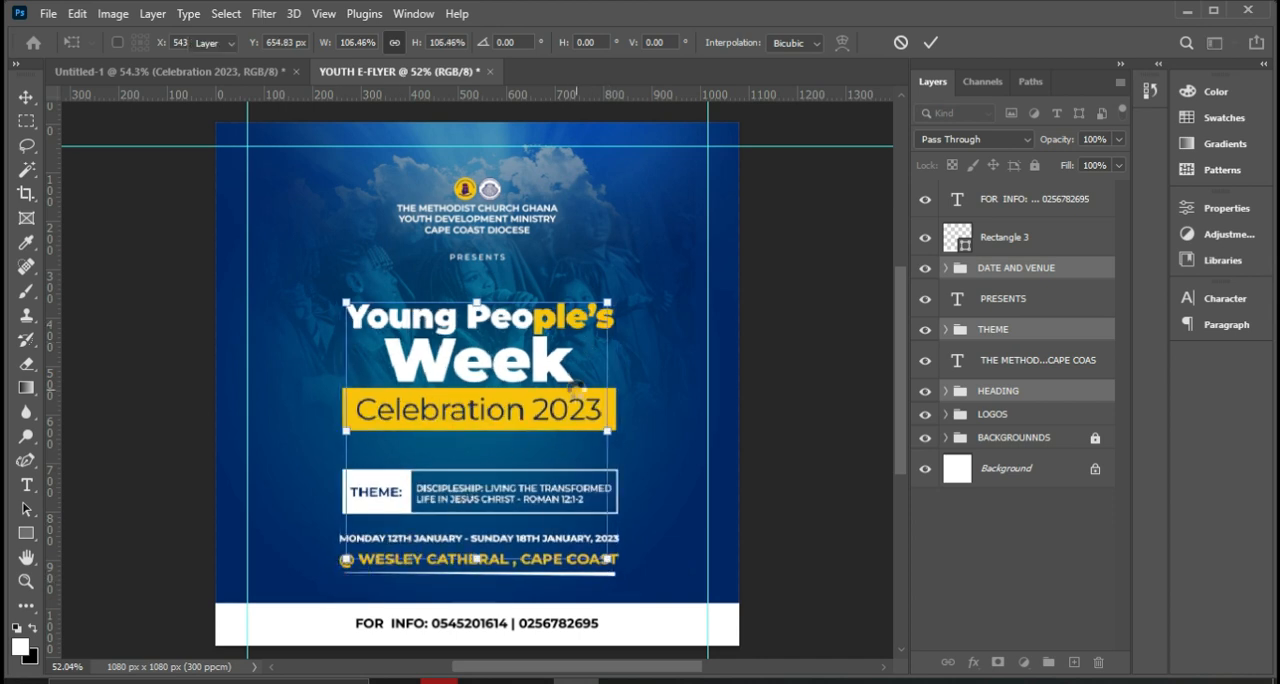
key("Return")
Center the three enlarged groups horizontally on the canvas and clear the selection marquee.
key("ctrl")
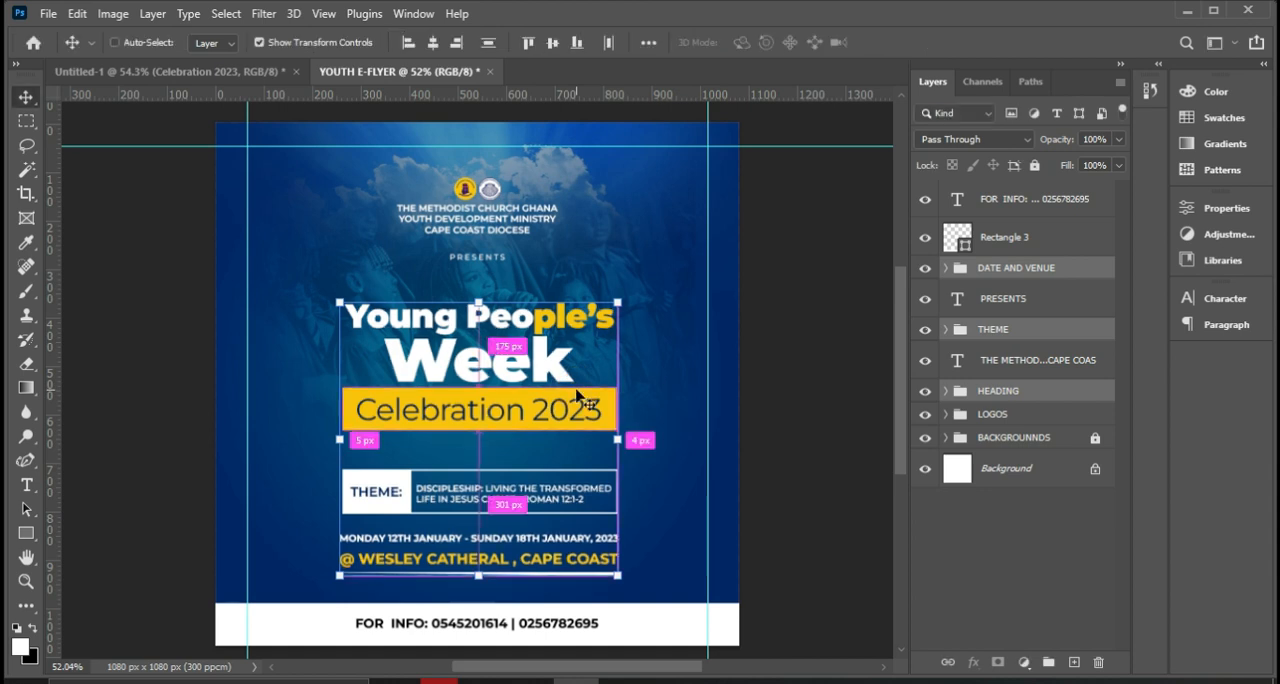
key("ctrl+a")
left_click(433, 42)
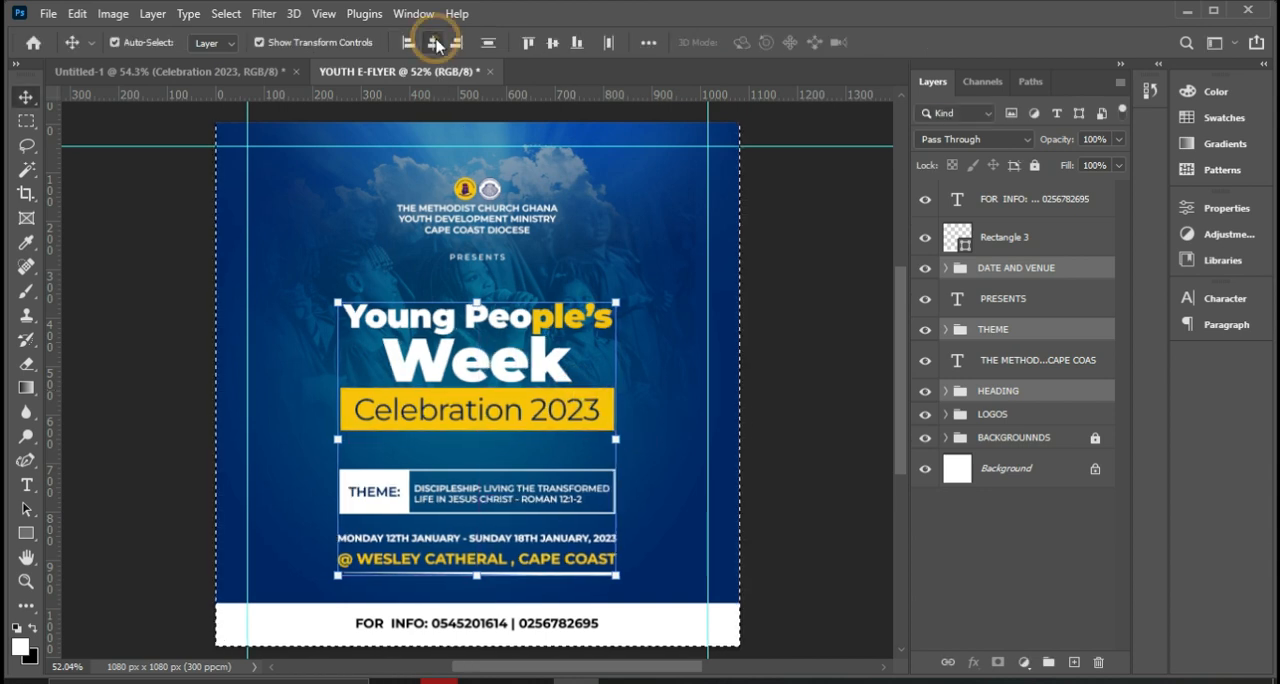
key("ctrl+d")
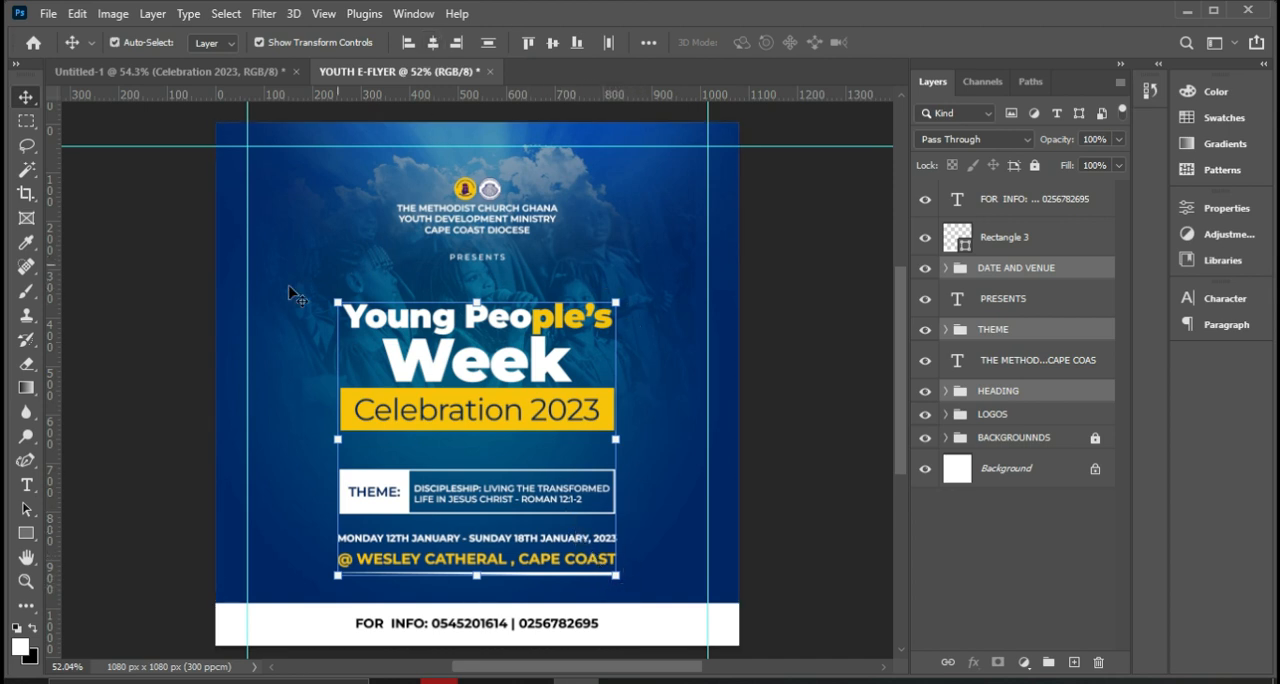
Rotate the three selected groups together by about -2° and scale them down to about 96%.
left_click(627, 590)
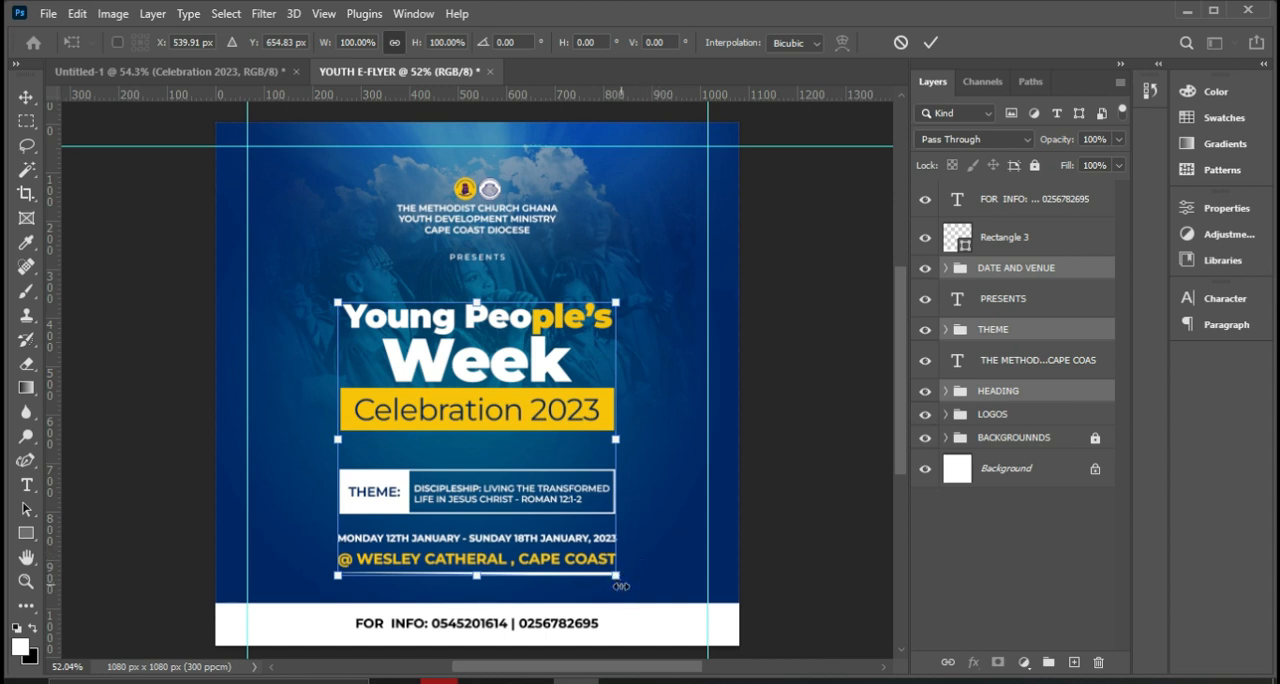
left_click_drag(631, 591, 642, 592)
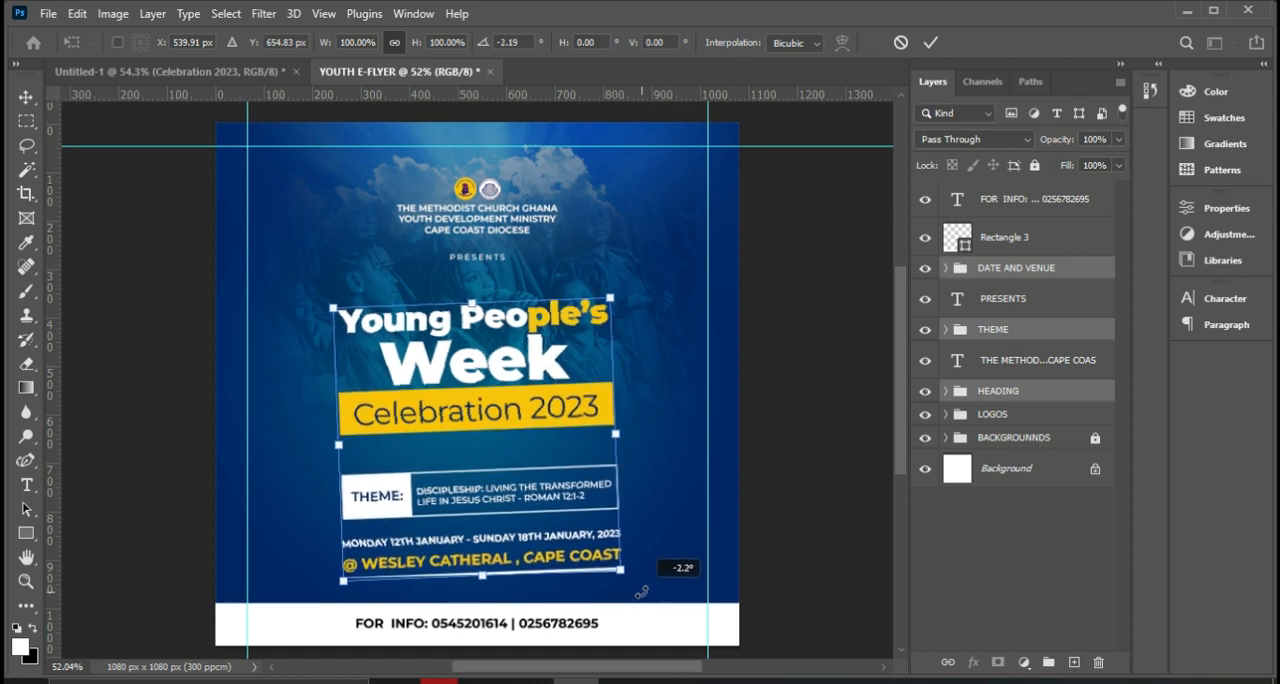
left_click_drag(641, 592, 642, 592)
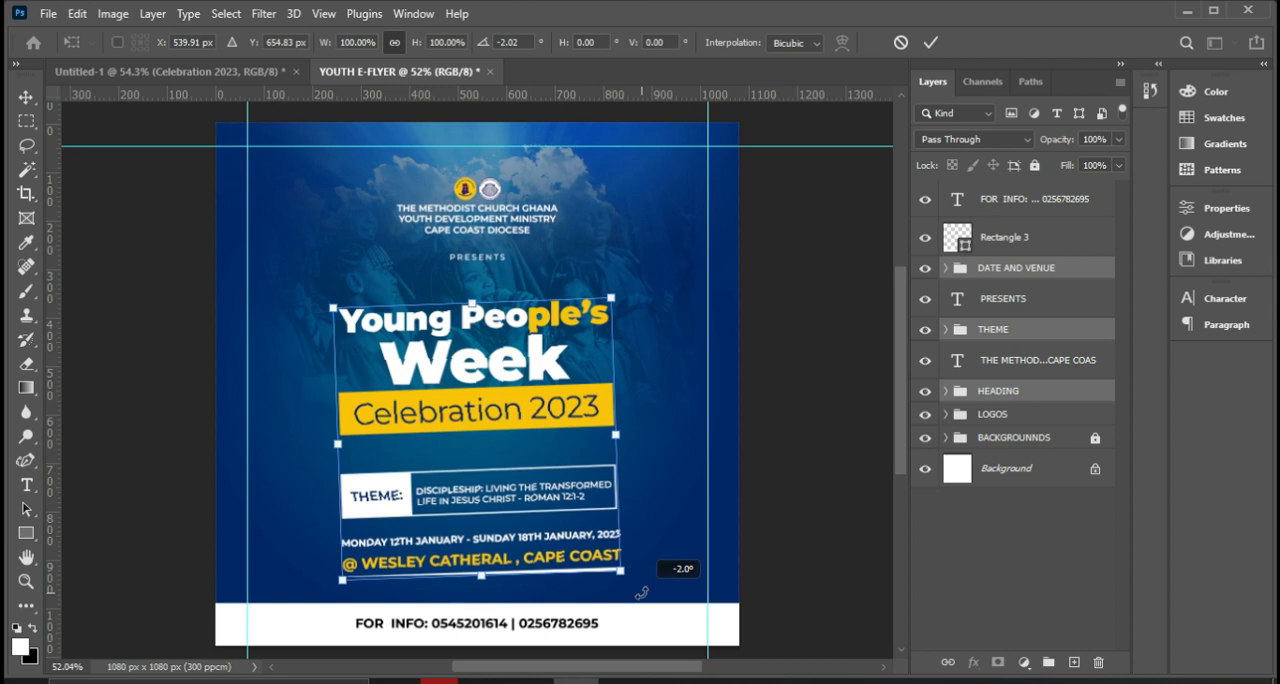
left_click_drag(642, 592, 642, 592)
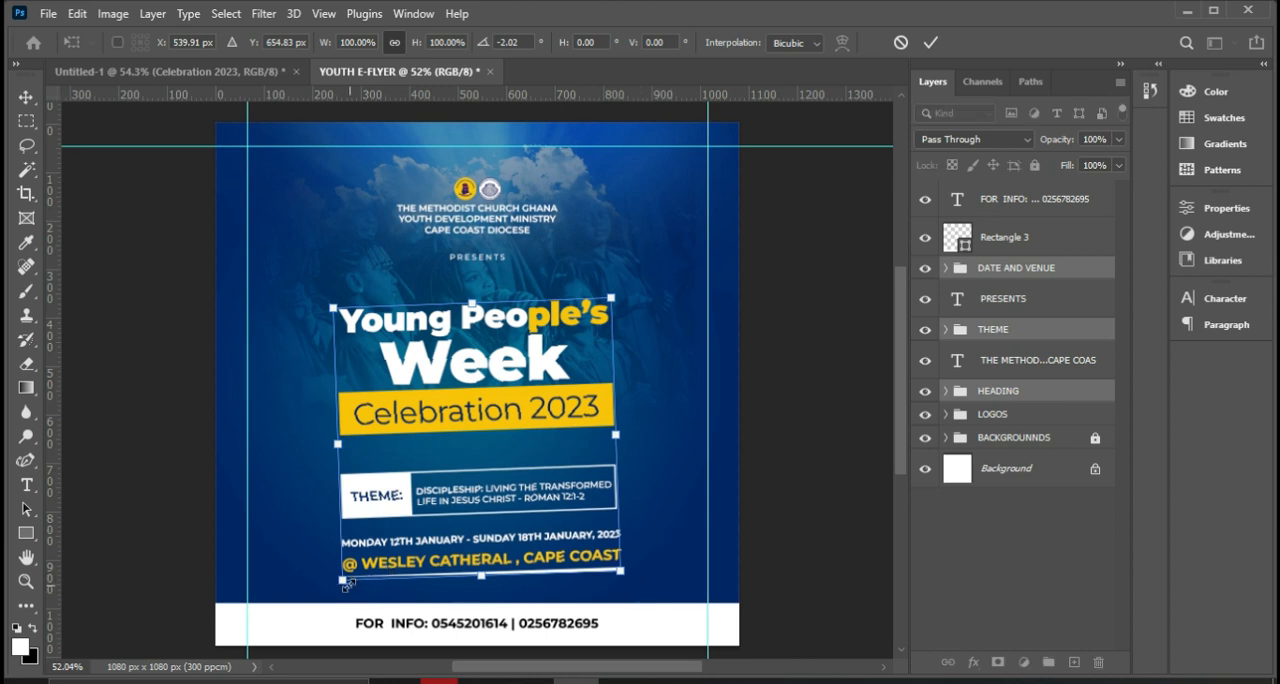
left_click_drag(342, 579, 355, 573)
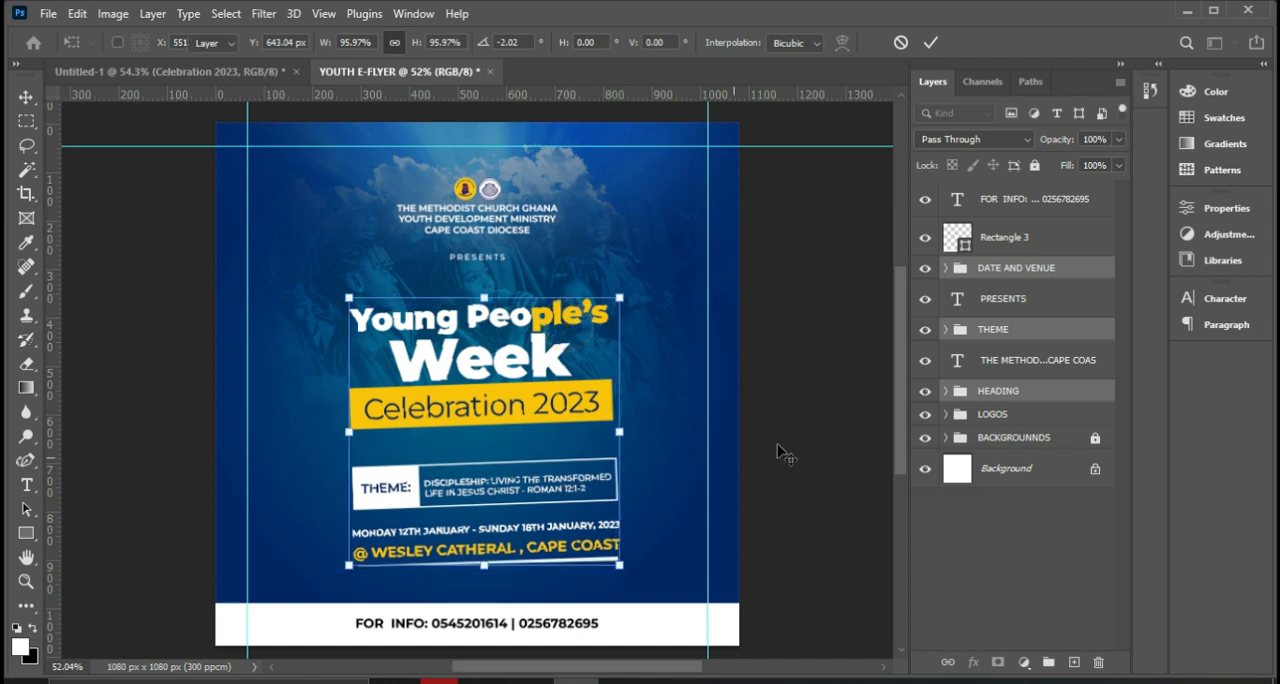
key("Return")
Center the tilted heading, theme and date groups horizontally on the canvas and deselect everything.
key("ctrl+a")
left_click(434, 43)
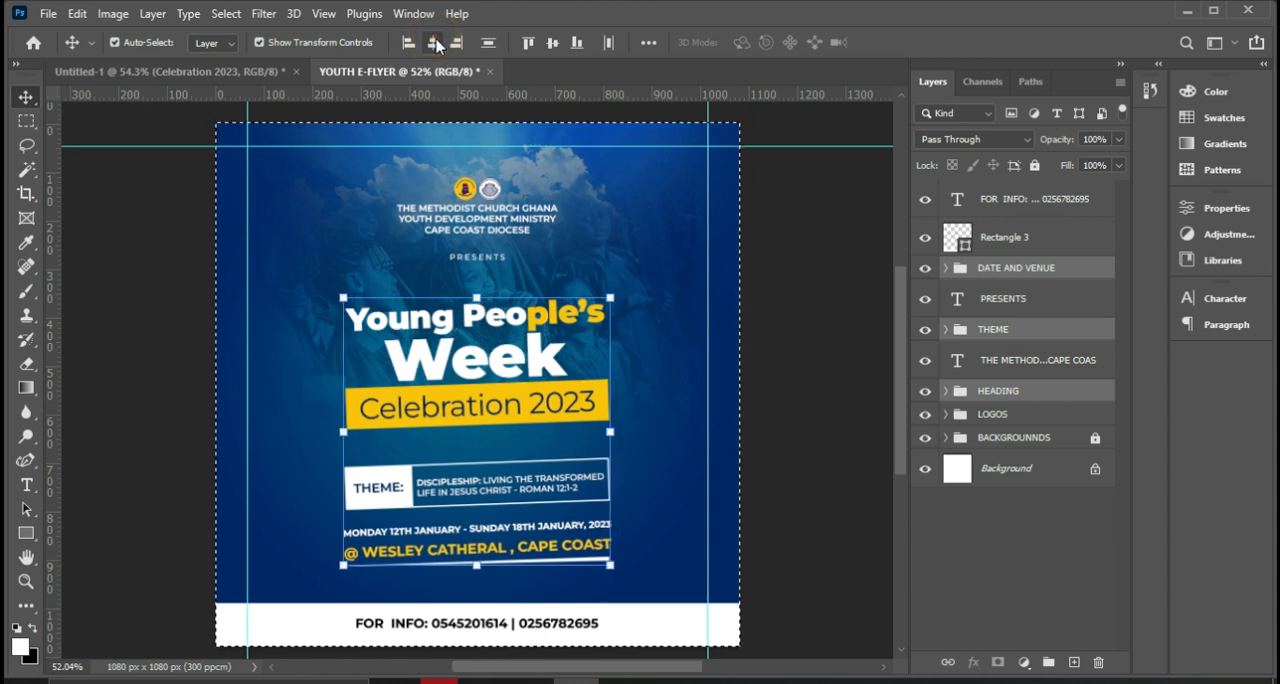
key("ctrl+d")
left_click(822, 386, "ctrl")
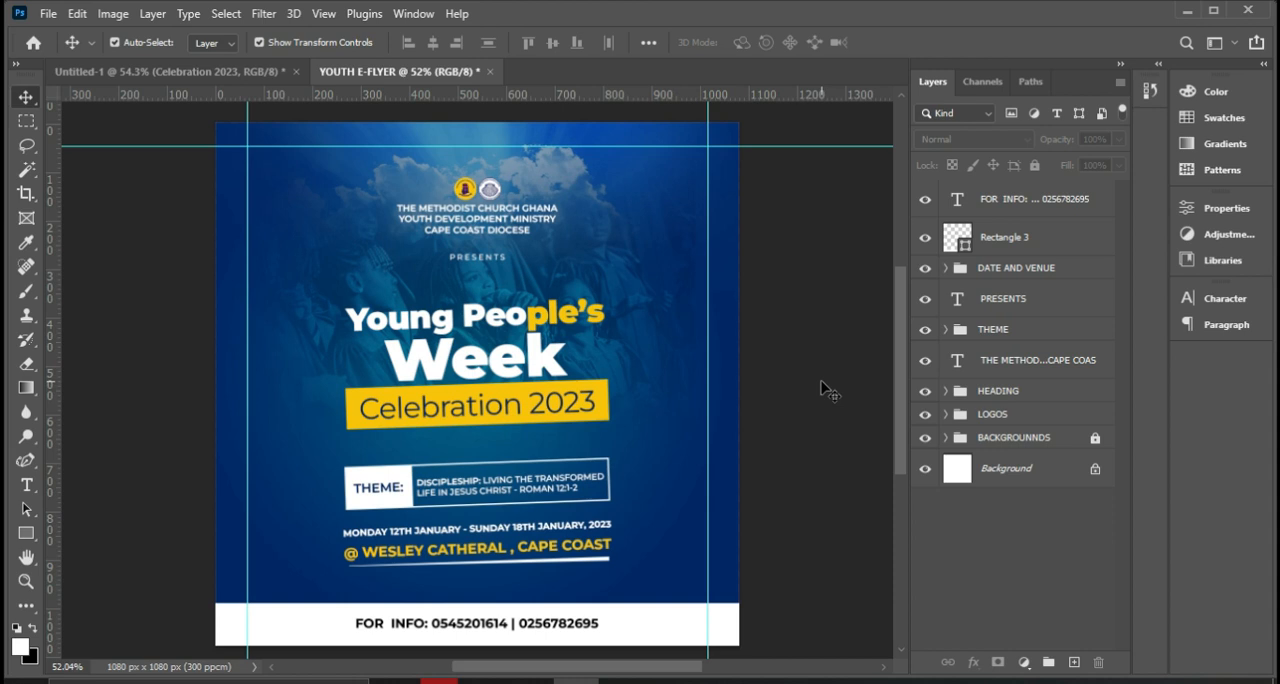
Save a JPEG copy of the flyer as YOUTH E-FLYER in the ASGN 2 folder at maximum quality 12, Baseline ("Standard").
key("ctrl")
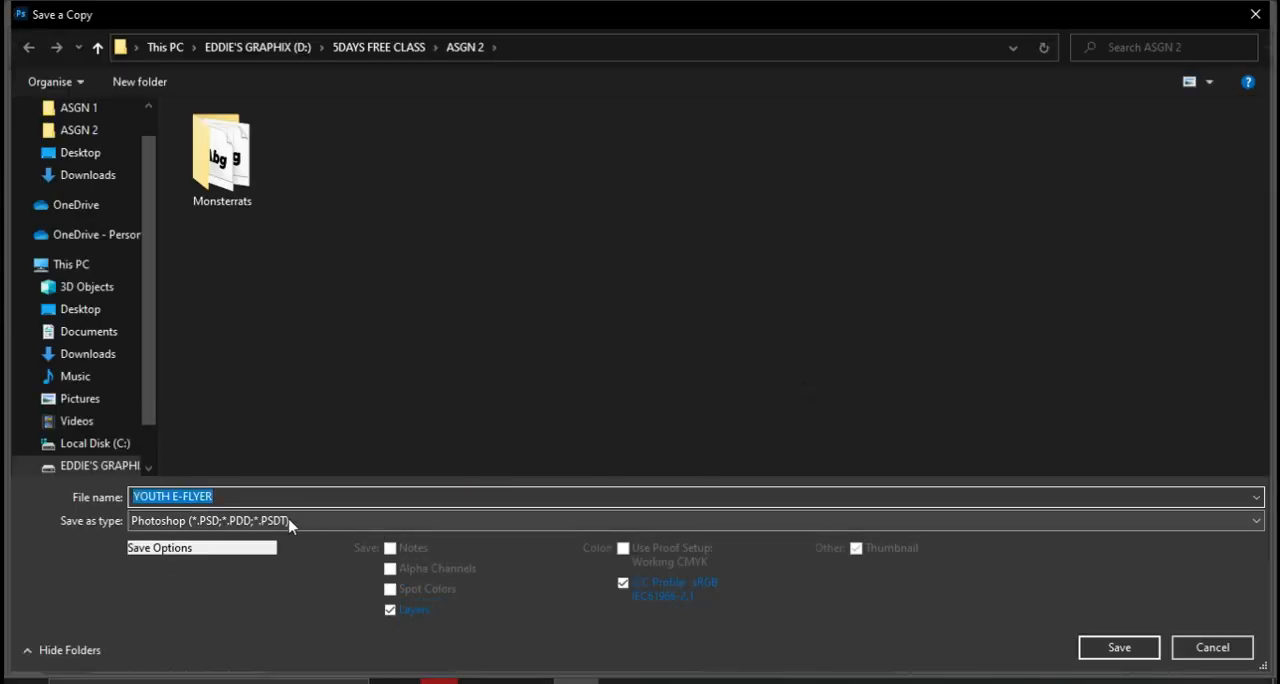
left_click(288, 521)
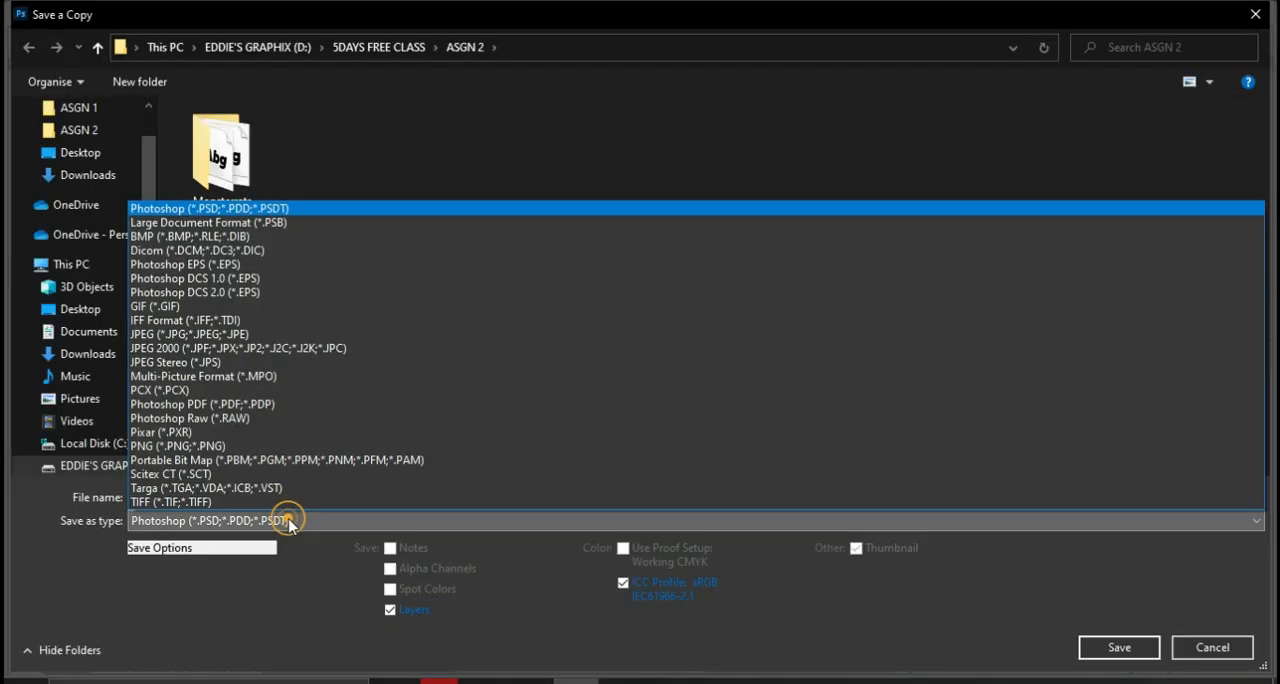
left_click(222, 334)
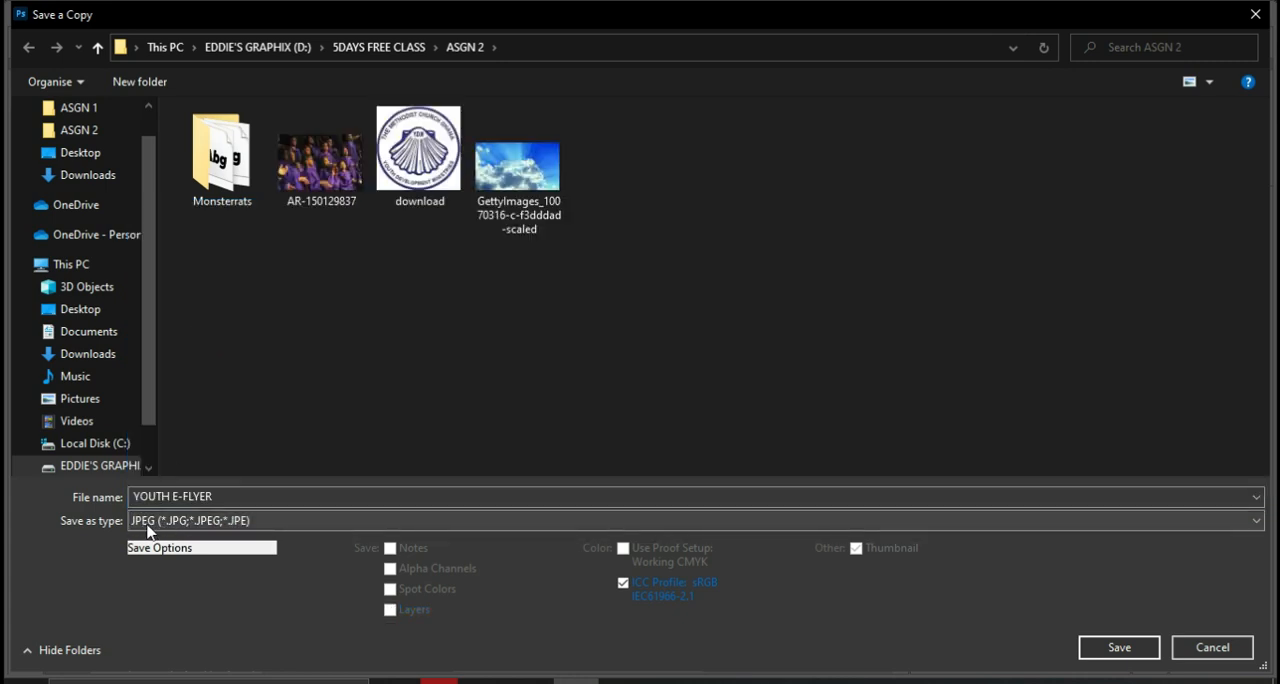
left_click(1122, 649)
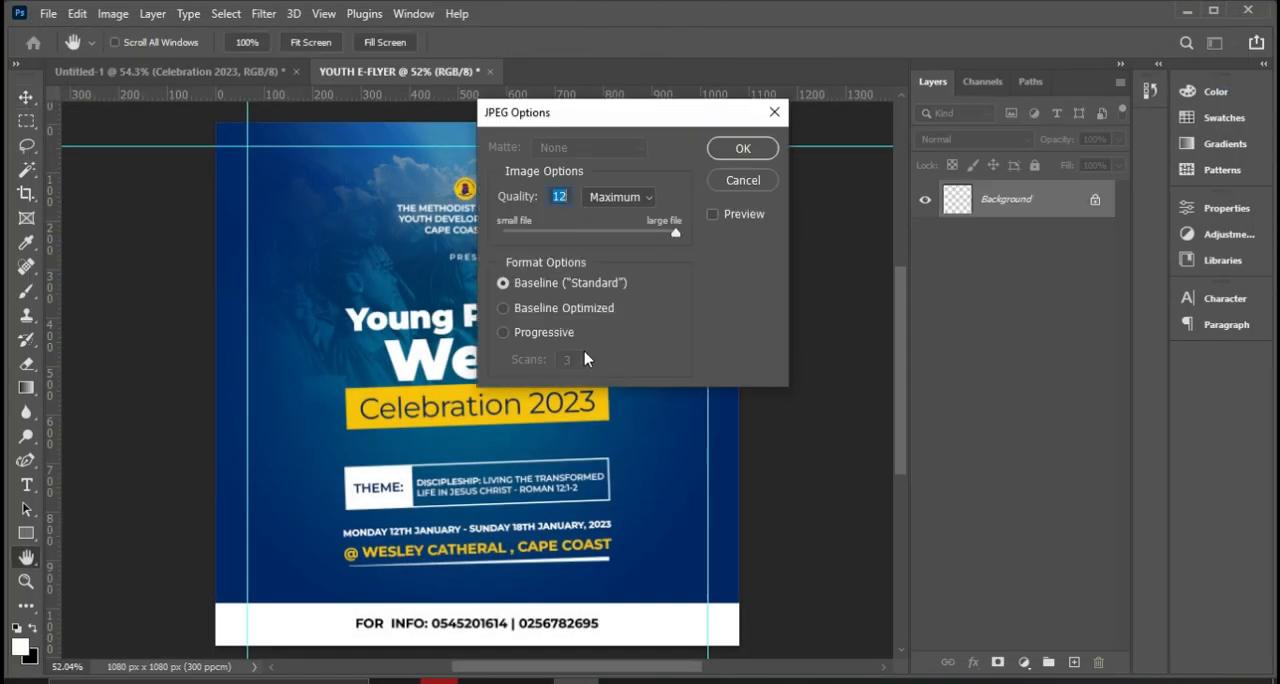
left_click(742, 149)
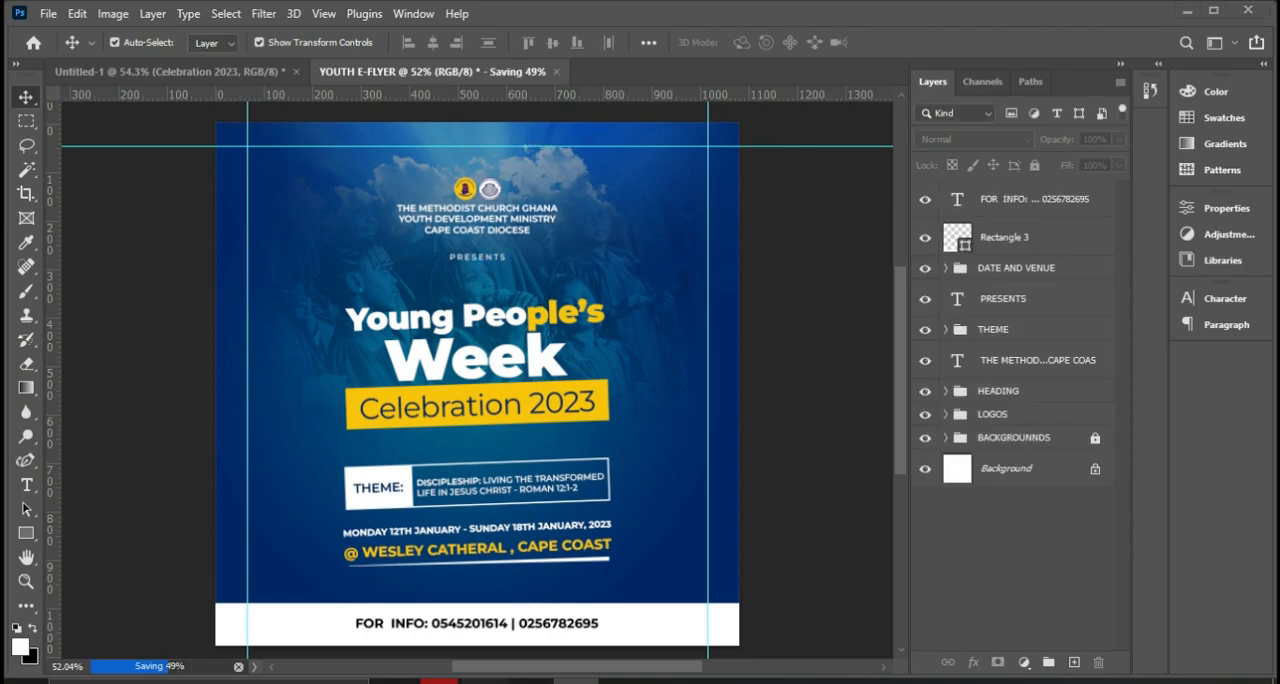
Switch to the ASGN 2 folder in File Explorer, then view the METHODIST FLYER.jpg reference in Photos and close it.
left_click(494, 680)
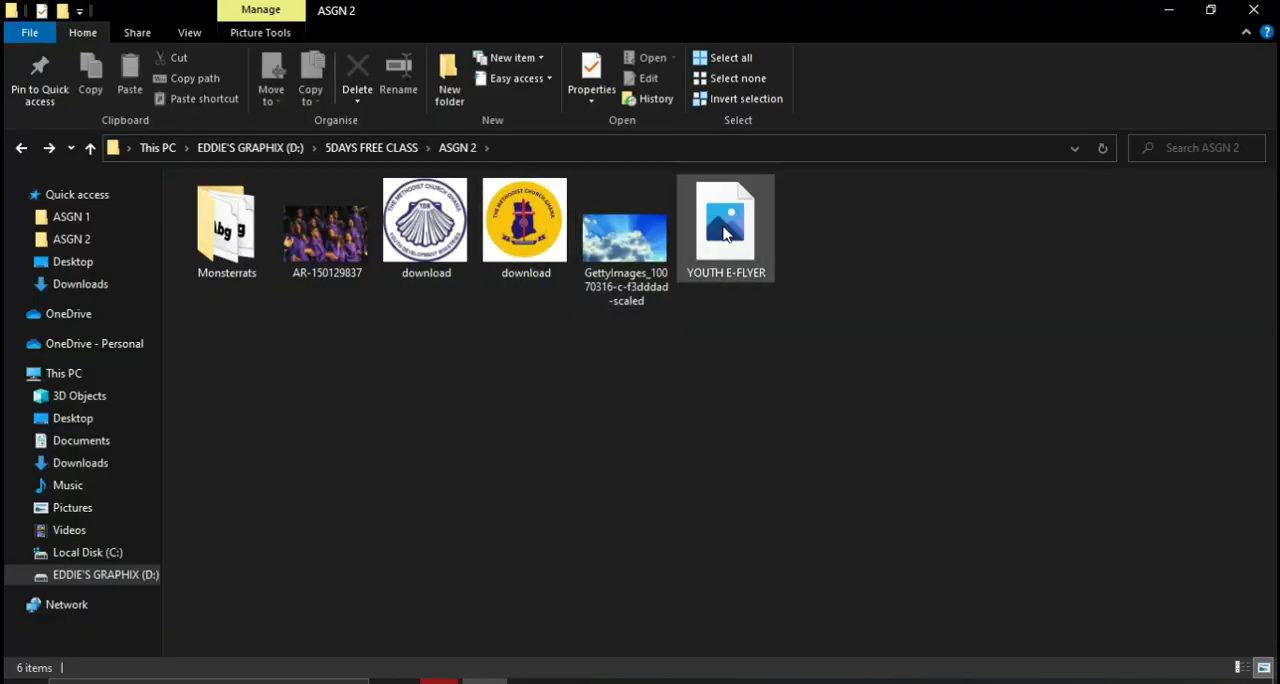
left_click(667, 681)
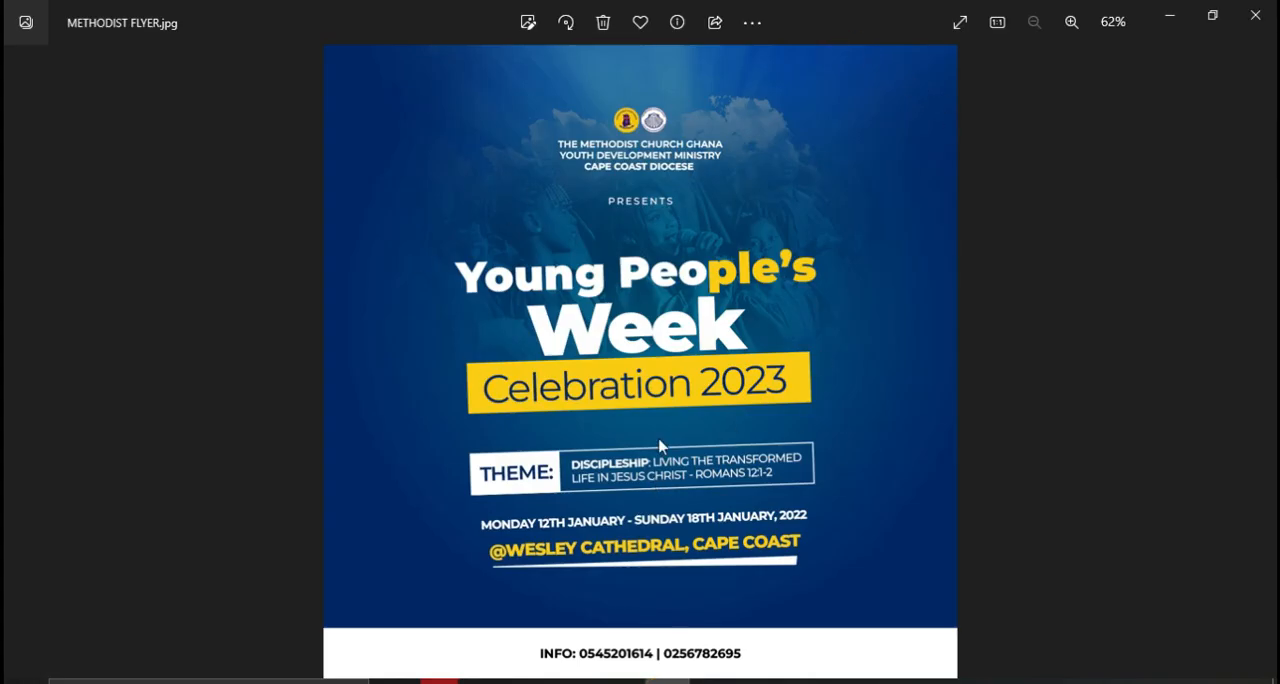
left_click(1262, 10)
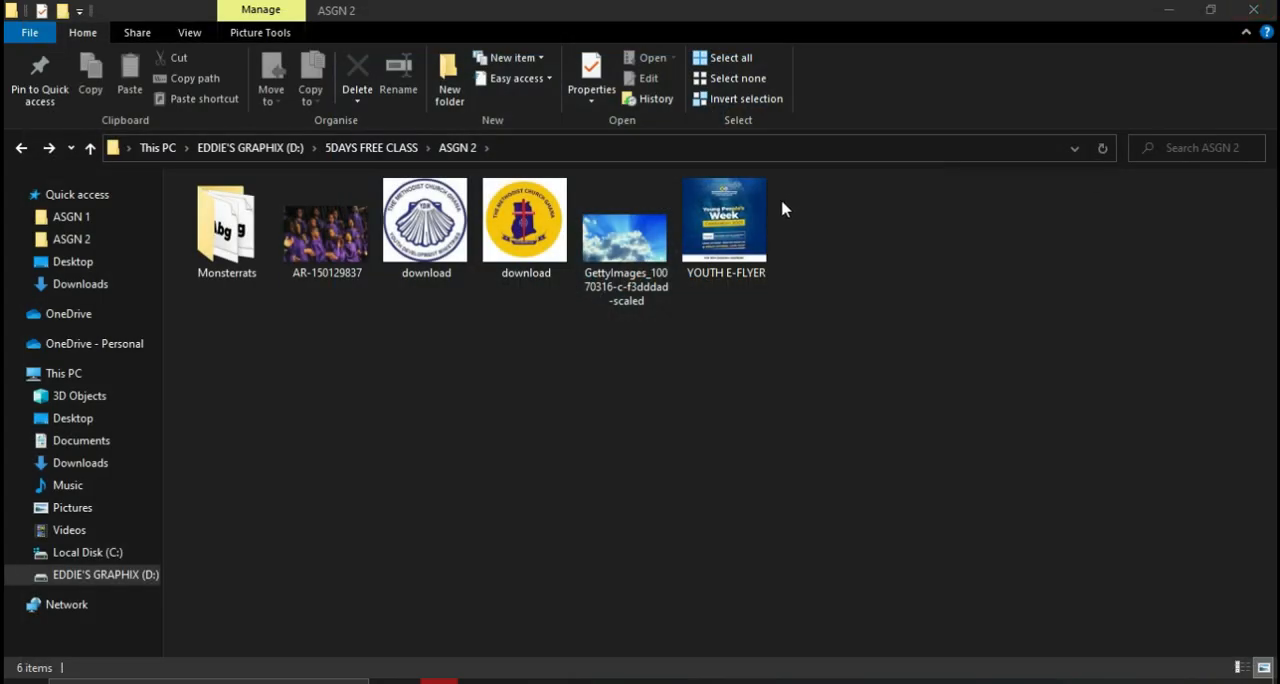
Open the exported YOUTH E-FLYER image from the ASGN 2 folder to check it, then return to Photoshop.
left_click(725, 230)
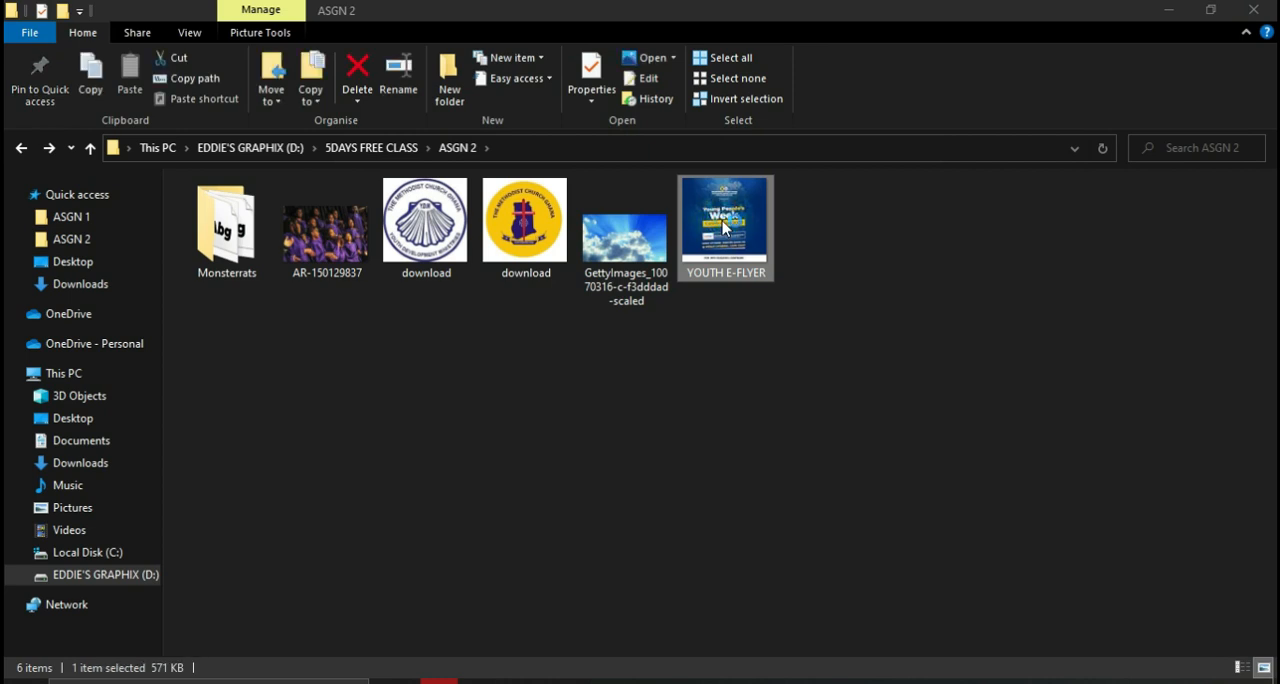
double_click(725, 228)
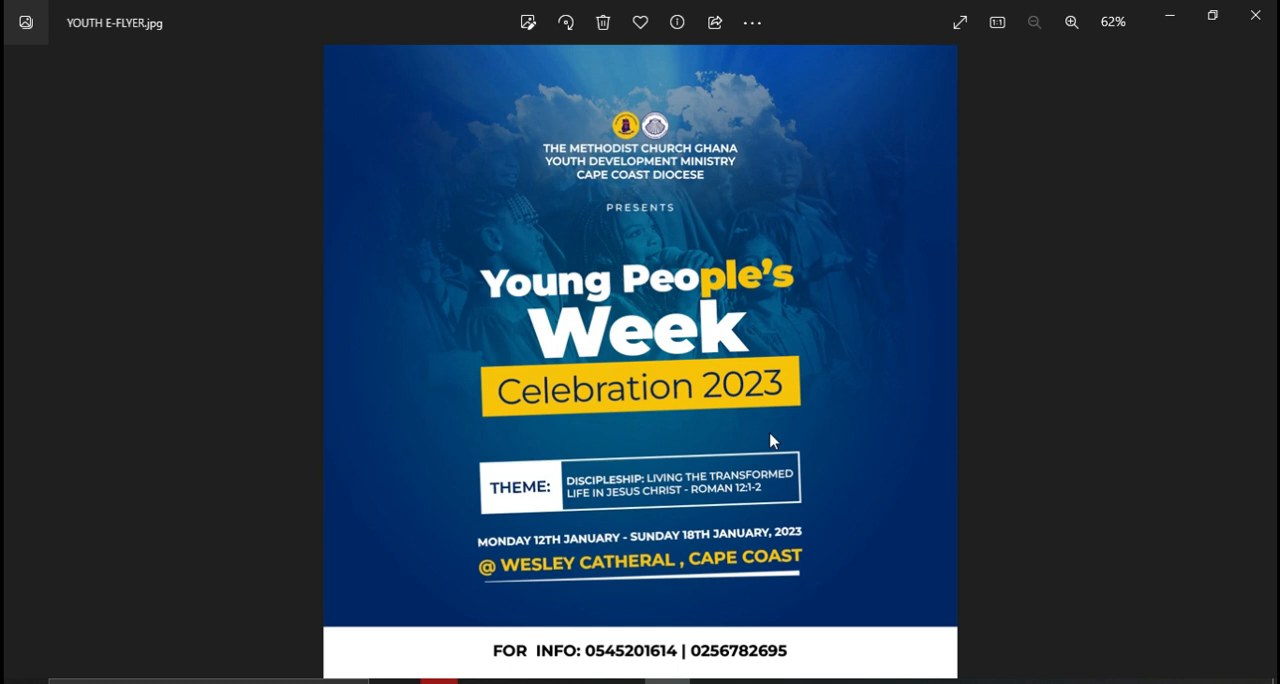
left_click(1178, 16)
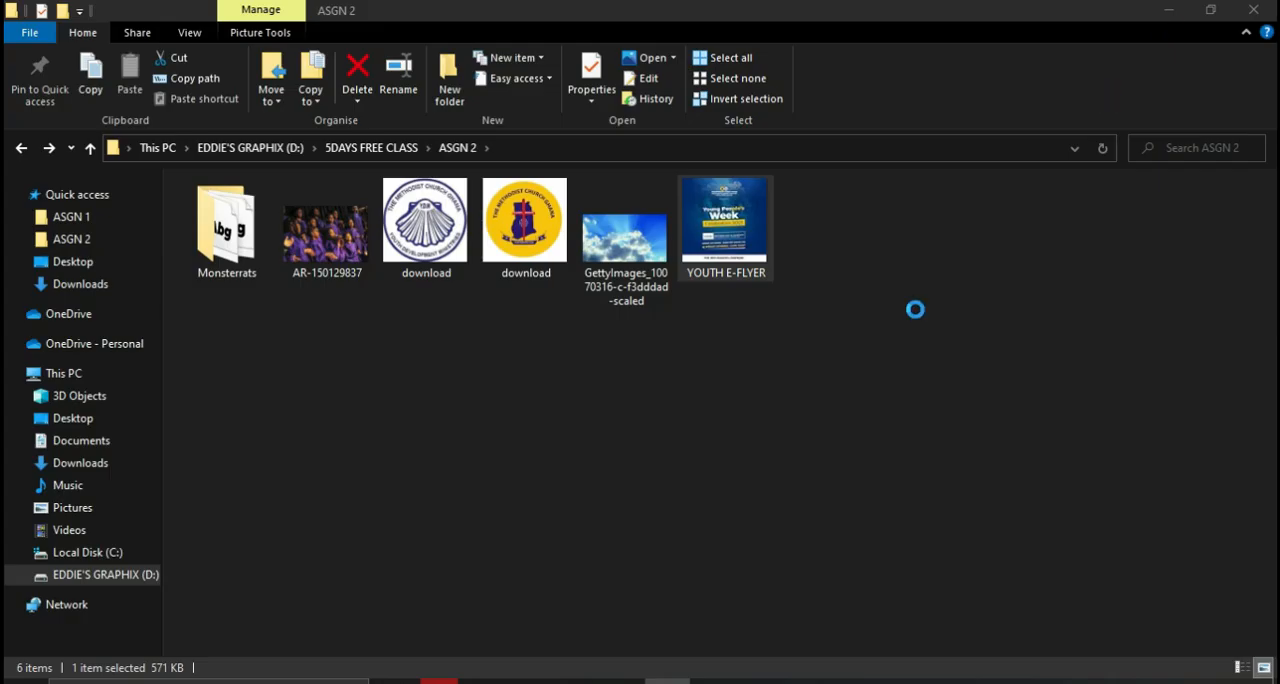
left_click(575, 682)
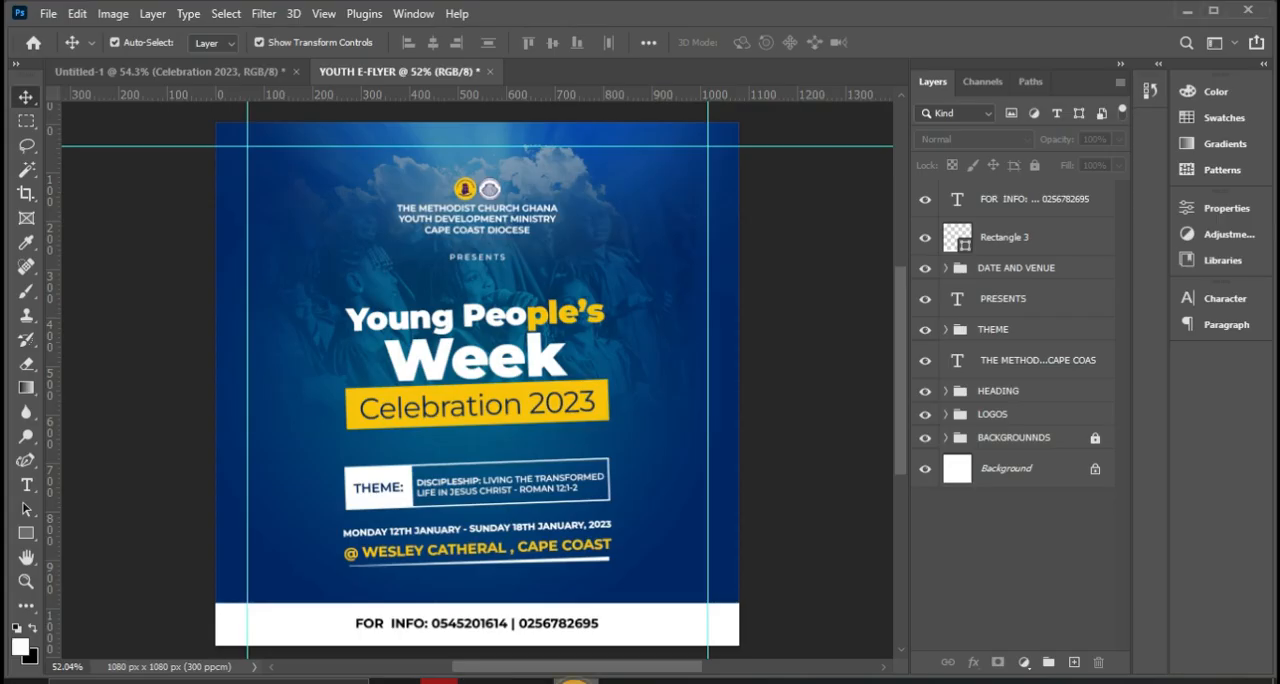